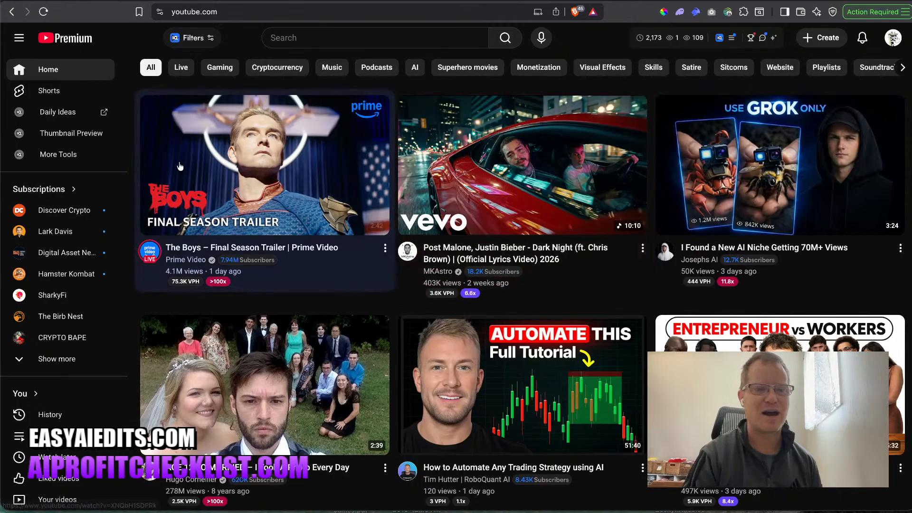
Open the YouTube account menu and check the options for switching to another account.
{"action": "left_click", "coordinate": [894, 38]}
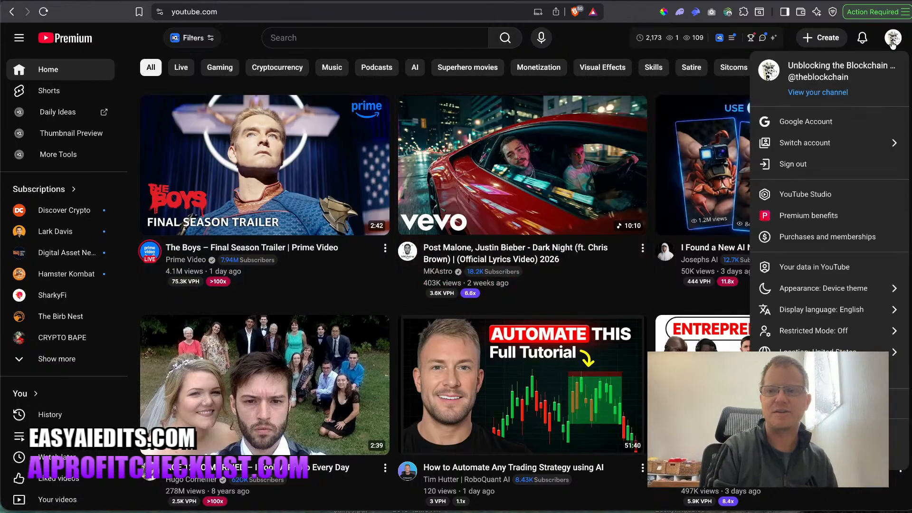
{"action": "left_click", "coordinate": [806, 142]}
{"action": "left_click_drag", "start_coordinate": [786, 143], "coordinate": [707, 150]}
{"action": "left_click", "coordinate": [893, 38]}
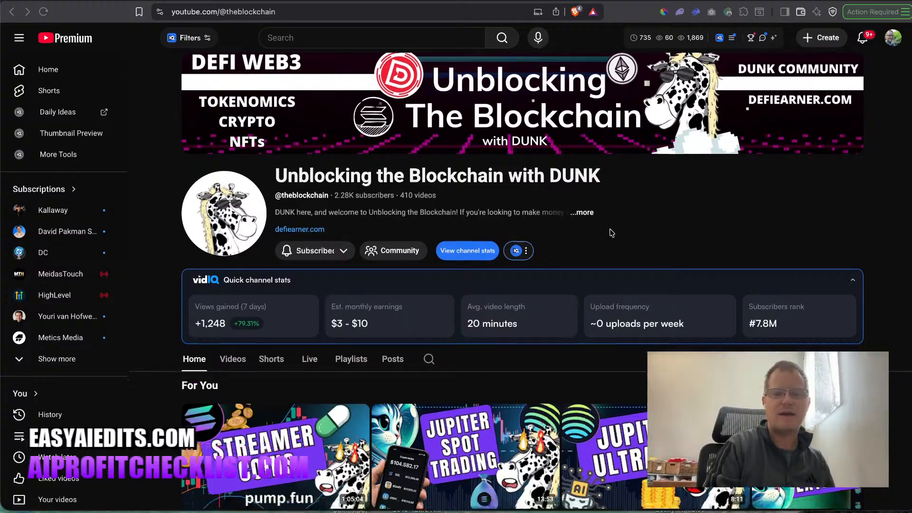
Look through the Unblocking the Blockchain channel page, including its popular videos and posts.
{"action": "scroll", "coordinate": [612, 231], "scroll_direction": "down", "scroll_amount": 10}
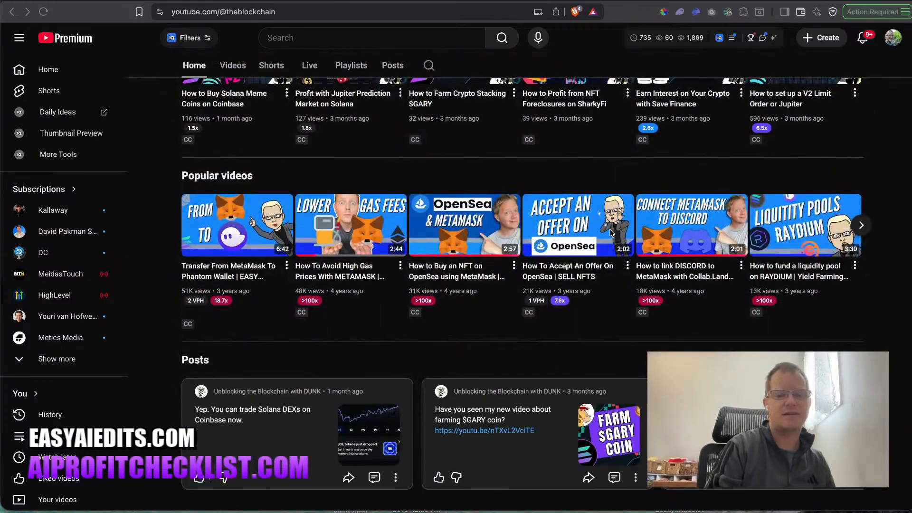
{"action": "scroll", "coordinate": [612, 232], "scroll_direction": "up", "scroll_amount": 10}
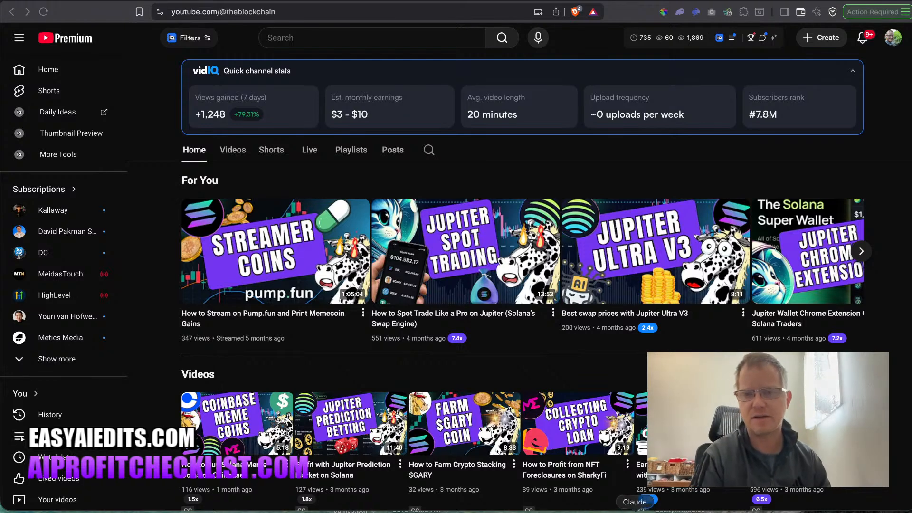
Switch to the Claude desktop app, move its window up over the browser and hide its sidebar.
{"action": "left_click", "coordinate": [635, 511]}
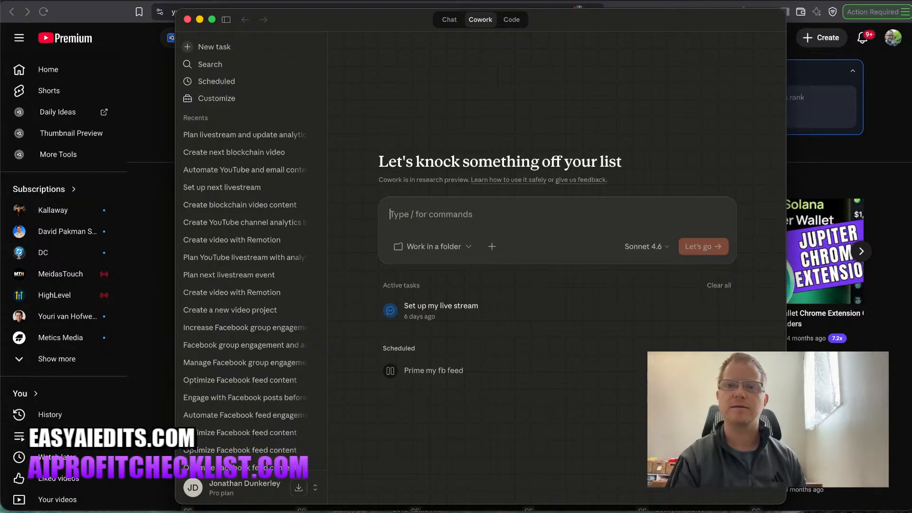
{"action": "left_click_drag", "start_coordinate": [565, 20], "coordinate": [534, 0]}
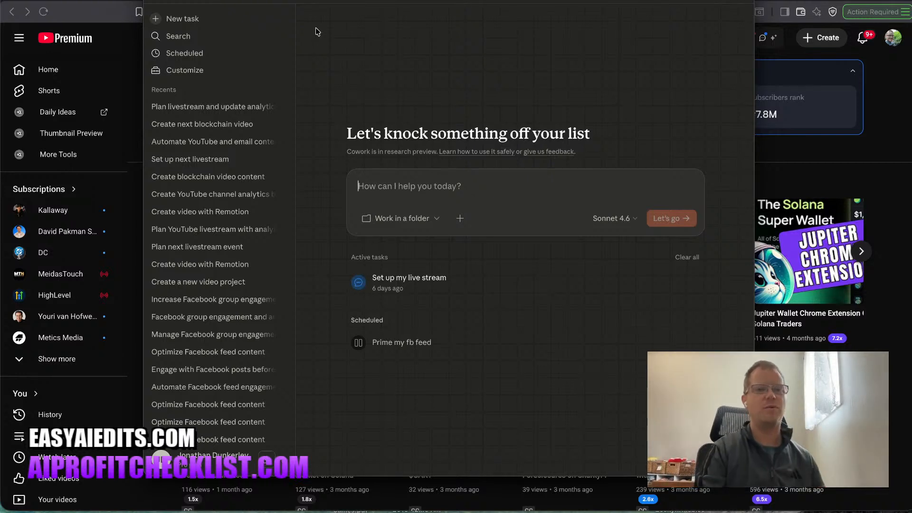
{"action": "left_click", "coordinate": [195, 8]}
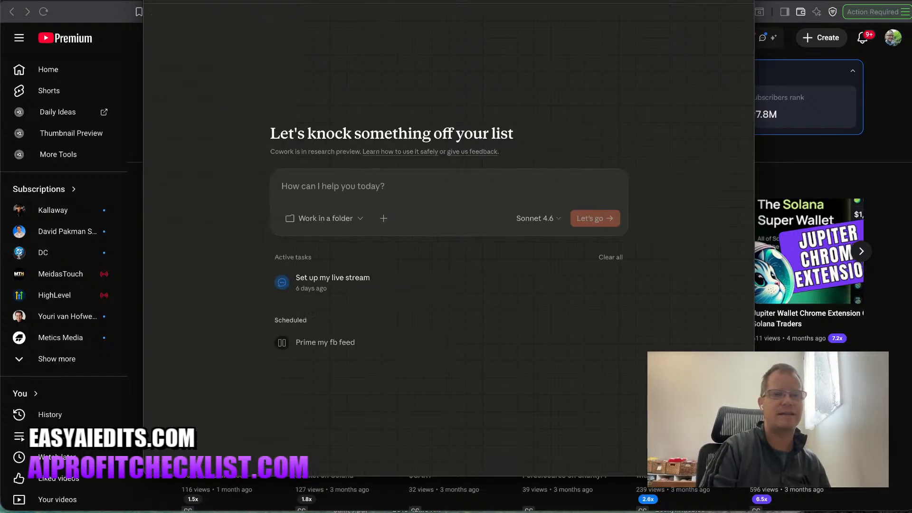
Set the Cowork task to work in the Desktop folder and allow Claude to change files there.
{"action": "left_click", "coordinate": [329, 222]}
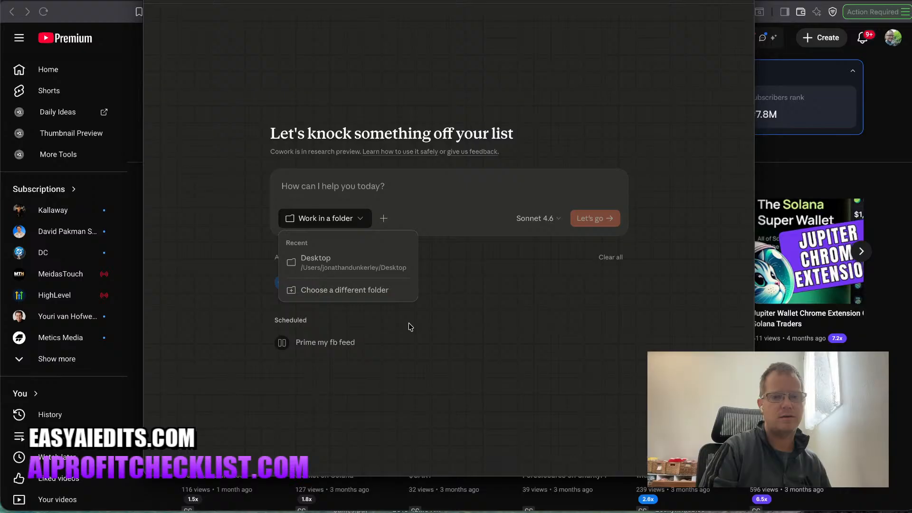
{"action": "left_click", "coordinate": [360, 270]}
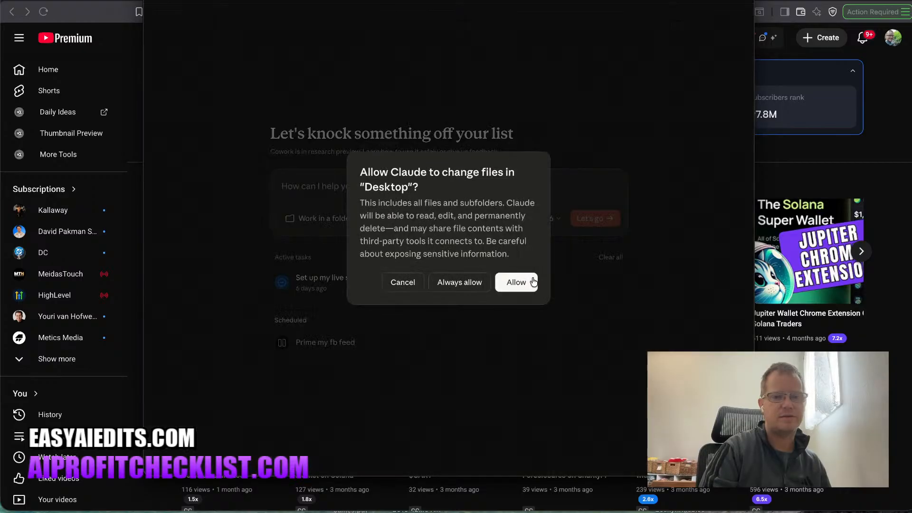
{"action": "left_click", "coordinate": [524, 284]}
{"action": "left_click", "coordinate": [365, 192]}
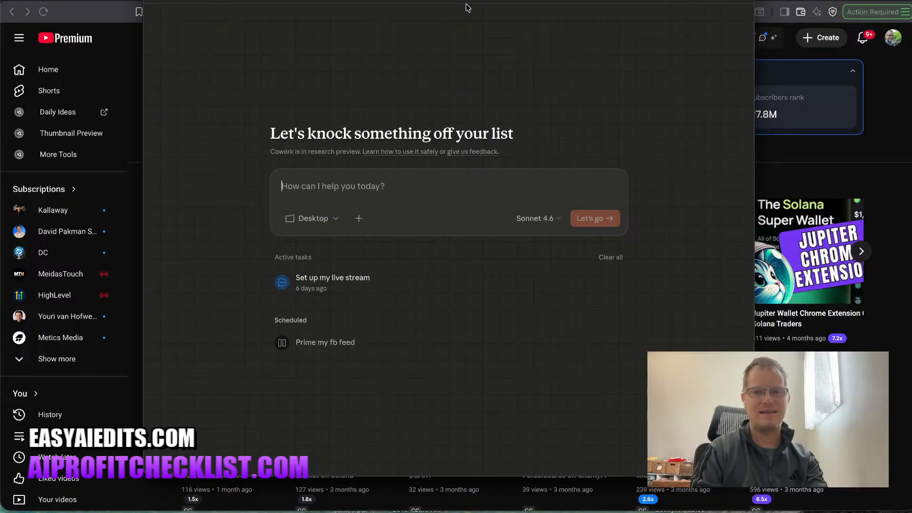
Look through the open desktop spaces to examine the files cluttering the Desktop, and return to Claude.
{"action": "key", "text": "ctrl+Up"}
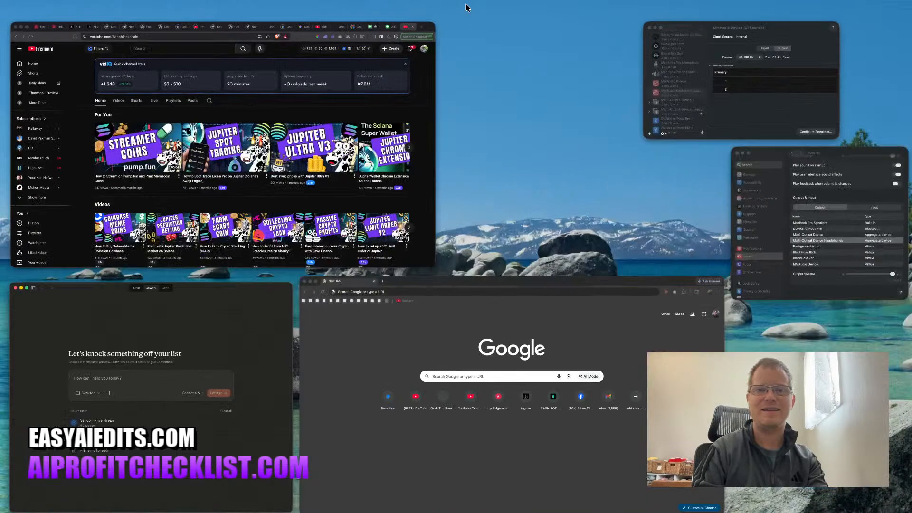
{"action": "key", "text": "ctrl+Up"}
{"action": "key", "text": "ctrl+Right"}
{"action": "key", "text": "ctrl+Right"}
{"action": "key", "text": "ctrl+Right"}
{"action": "key", "text": "ctrl+Right"}
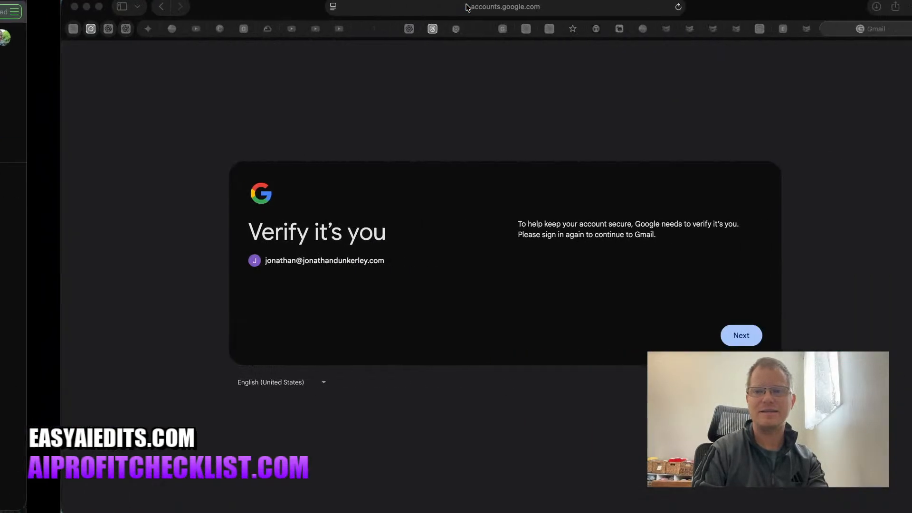
{"action": "key", "text": "ctrl+Right"}
{"action": "key", "text": "ctrl+Right"}
{"action": "key", "text": "ctrl+Right"}
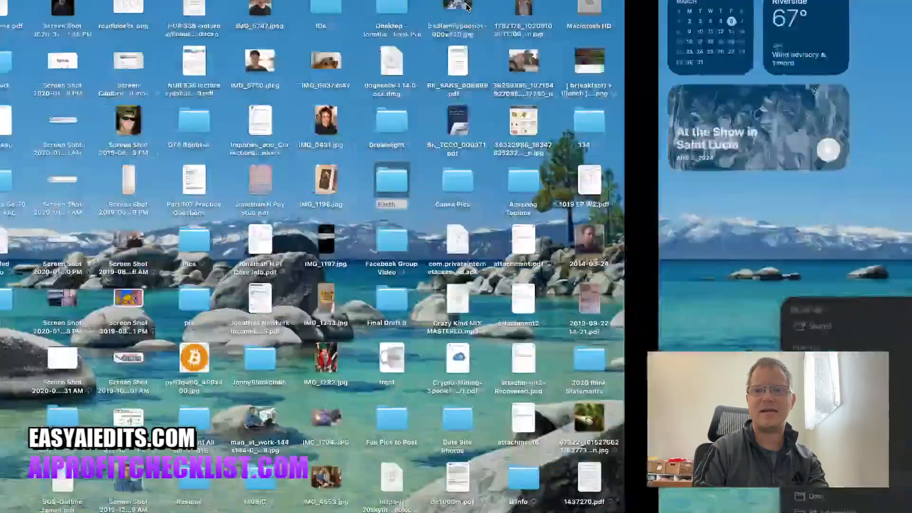
{"action": "key", "text": "ctrl+Left"}
{"action": "key", "text": "ctrl+Left"}
{"action": "key", "text": "ctrl+Left"}
{"action": "key", "text": "ctrl+Right"}
{"action": "key", "text": "ctrl+Right"}
{"action": "key", "text": "ctrl+Left"}
{"action": "key", "text": "ctrl+Left"}
{"action": "key", "text": "ctrl+Left"}
{"action": "key", "text": "ctrl+Left"}
{"action": "key", "text": "ctrl+Left"}
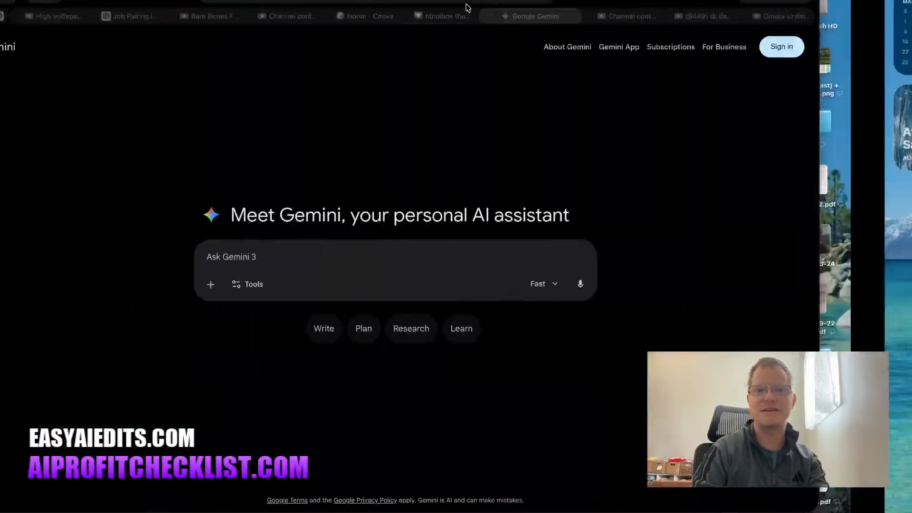
{"action": "key", "text": "ctrl+Left"}
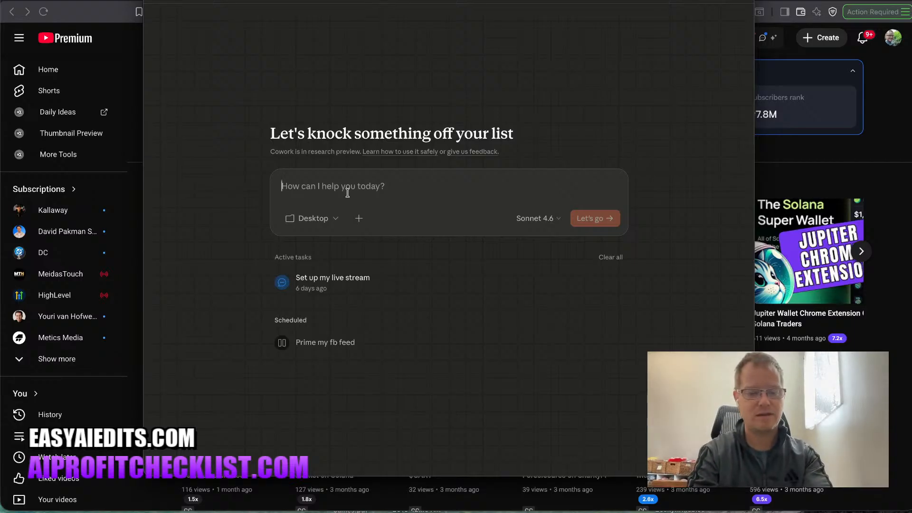
Write the task prompt "Can you look at the files on my desktop and organize them so it is easy to find everything".
{"action": "type", "text": "Can you look at the file"}
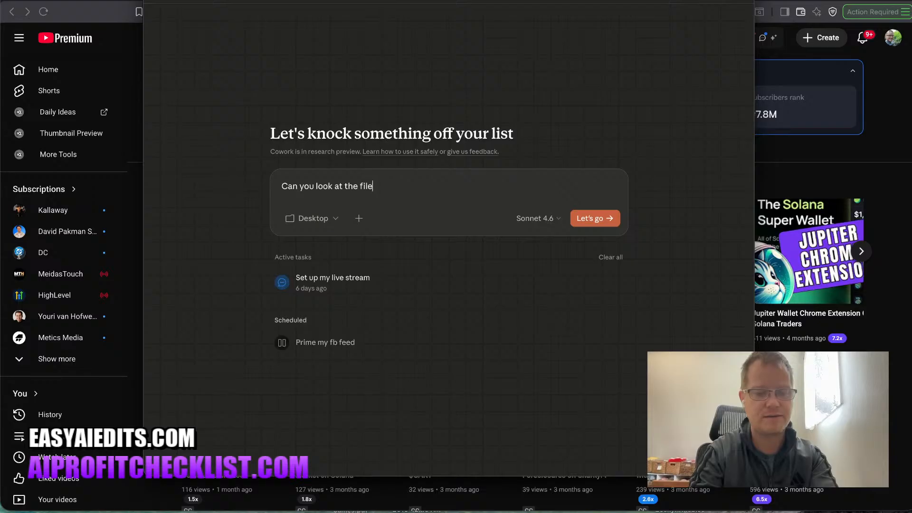
{"action": "type", "text": "s on m"}
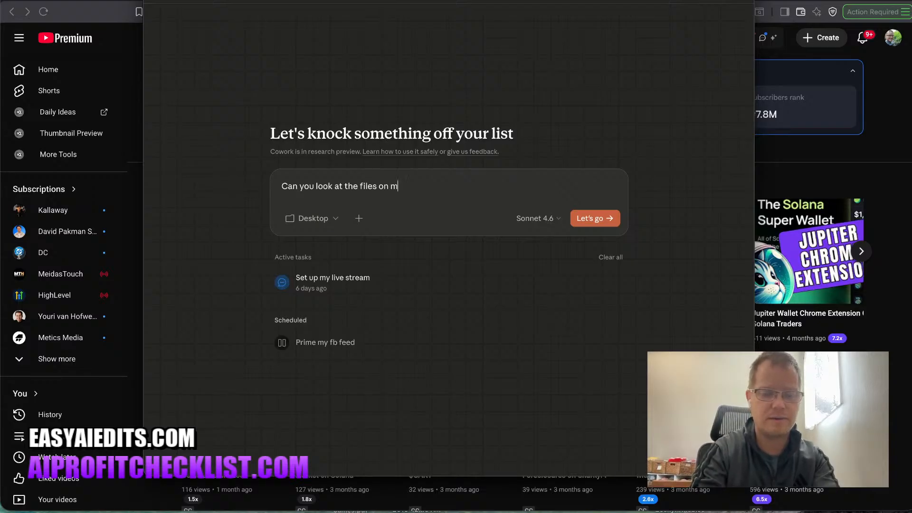
{"action": "type", "text": "y desktop and"}
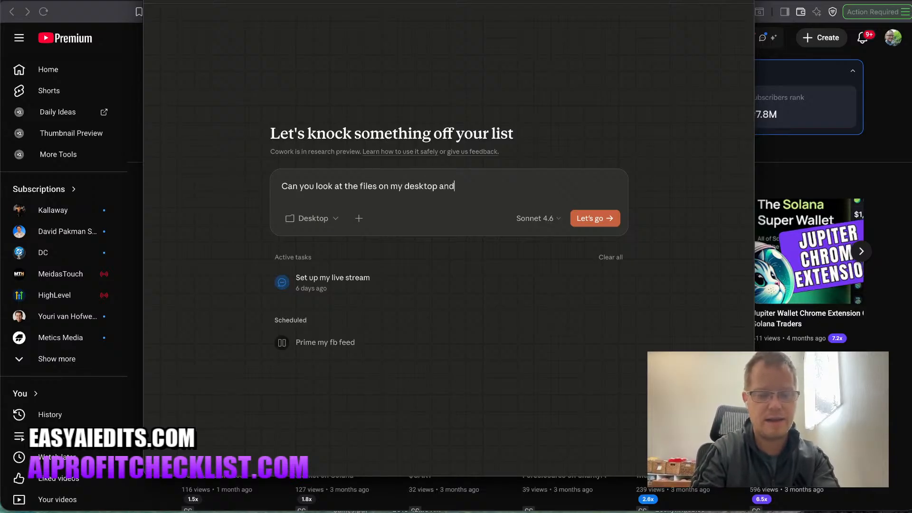
{"action": "type", "text": " organiz"}
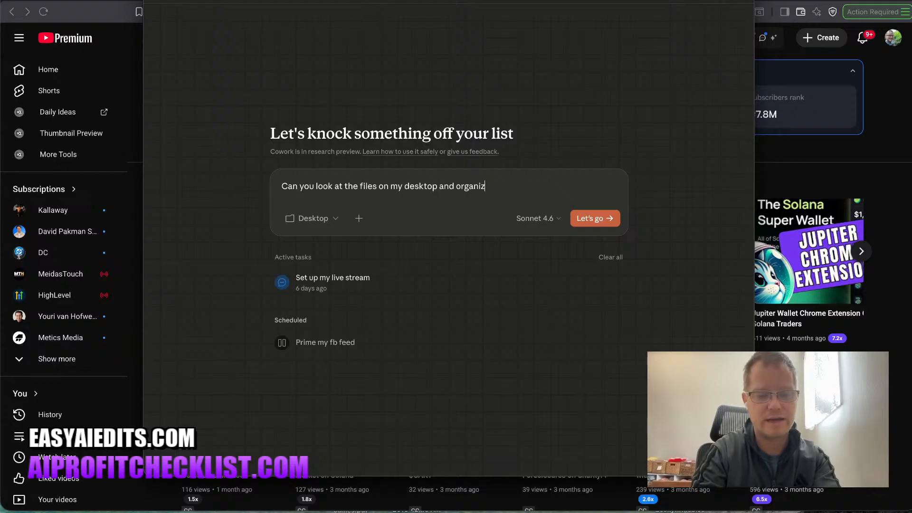
{"action": "type", "text": "e them so "}
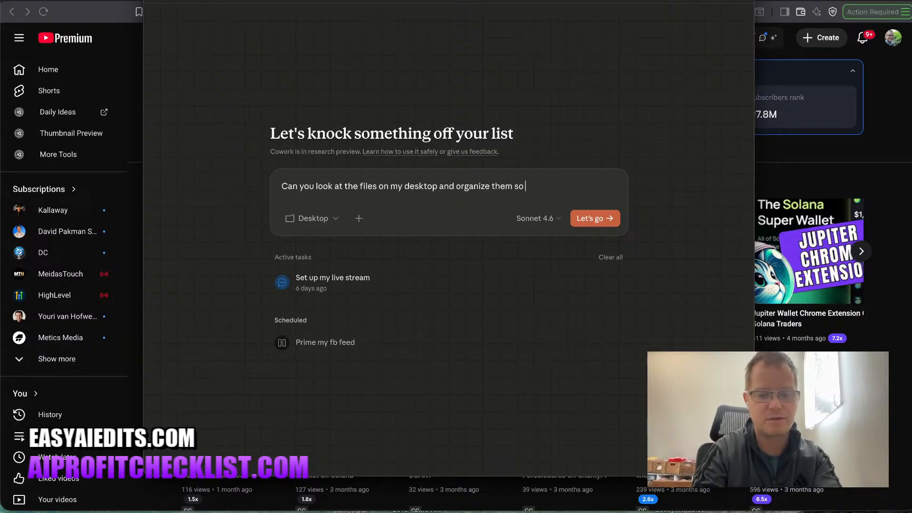
{"action": "type", "text": "they are easy to"}
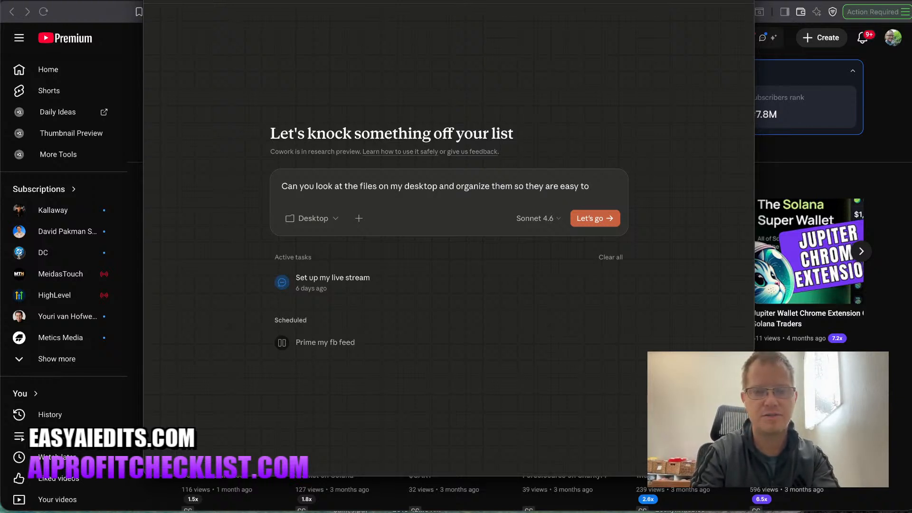
{"action": "key", "text": "BackSpace"}
{"action": "key", "text": "BackSpace"}
{"action": "key", "text": "BackSpace"}
{"action": "key", "text": "BackSpace"}
{"action": "key", "text": "BackSpace"}
{"action": "key", "text": "BackSpace"}
{"action": "key", "text": "BackSpace"}
{"action": "key", "text": "BackSpace"}
{"action": "key", "text": "BackSpace"}
{"action": "key", "text": "BackSpace"}
{"action": "key", "text": "BackSpace"}
{"action": "key", "text": "BackSpace"}
{"action": "key", "text": "BackSpace"}
{"action": "key", "text": "BackSpace"}
{"action": "key", "text": "BackSpace"}
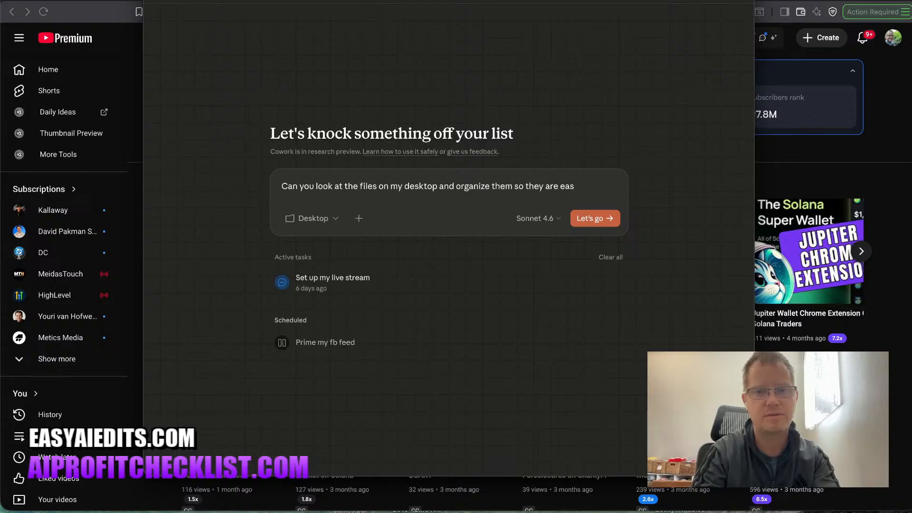
{"action": "type", "text": "it i"}
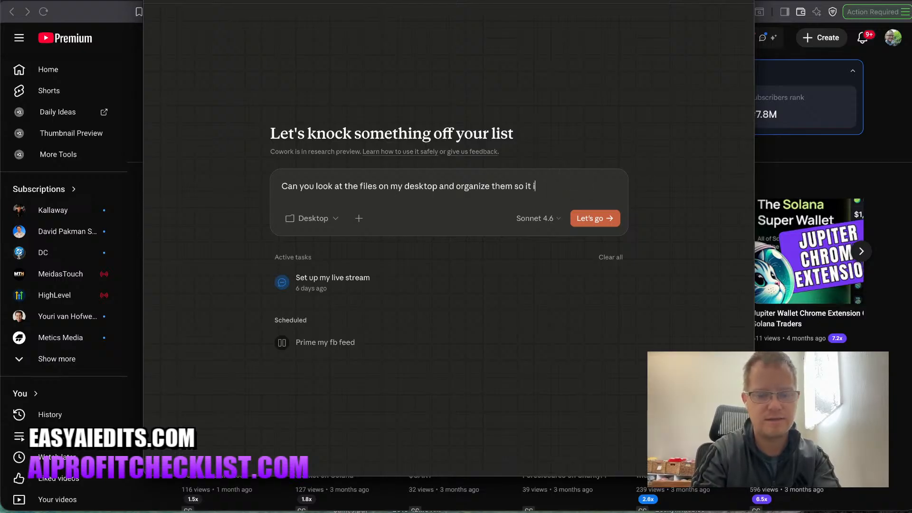
{"action": "type", "text": "s easy to fi"}
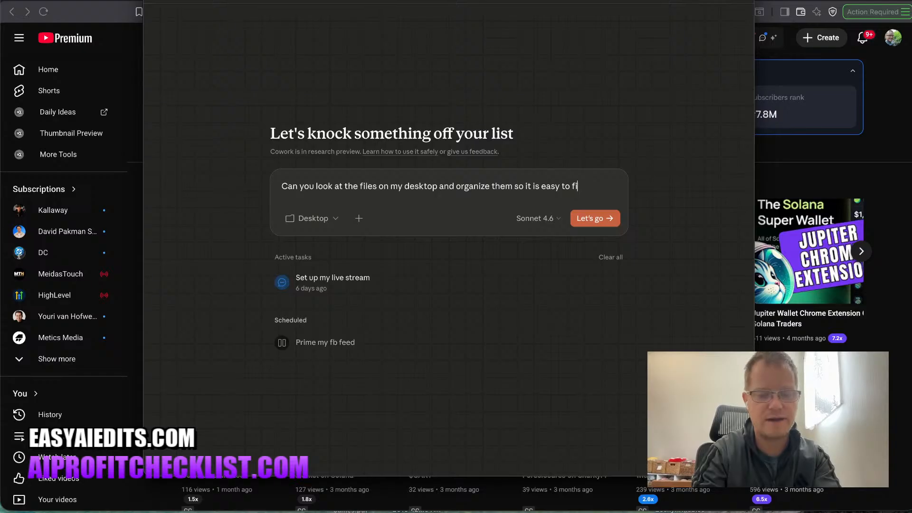
{"action": "type", "text": "nd everything an"}
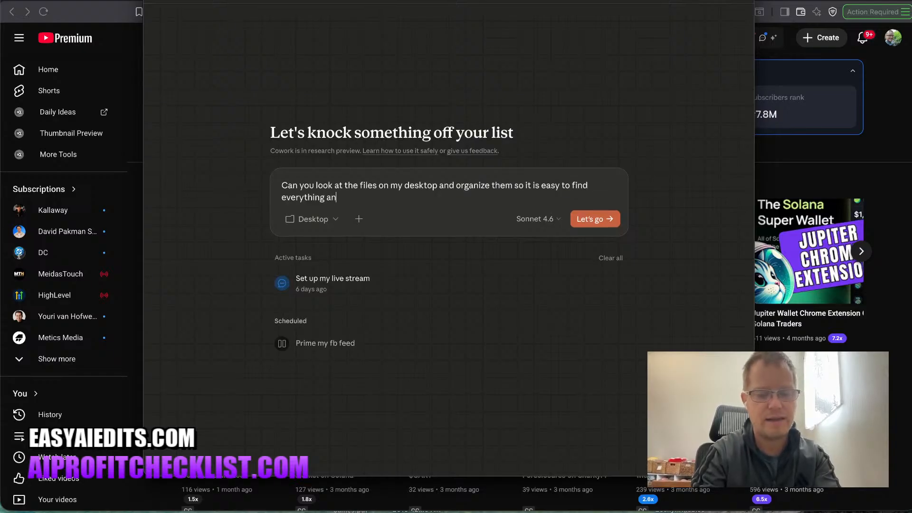
{"action": "type", "text": "d"}
{"action": "key", "text": "BackSpace"}
{"action": "key", "text": "BackSpace"}
{"action": "key", "text": "BackSpace"}
{"action": "key", "text": "BackSpace"}
{"action": "key", "text": "BackSpace"}
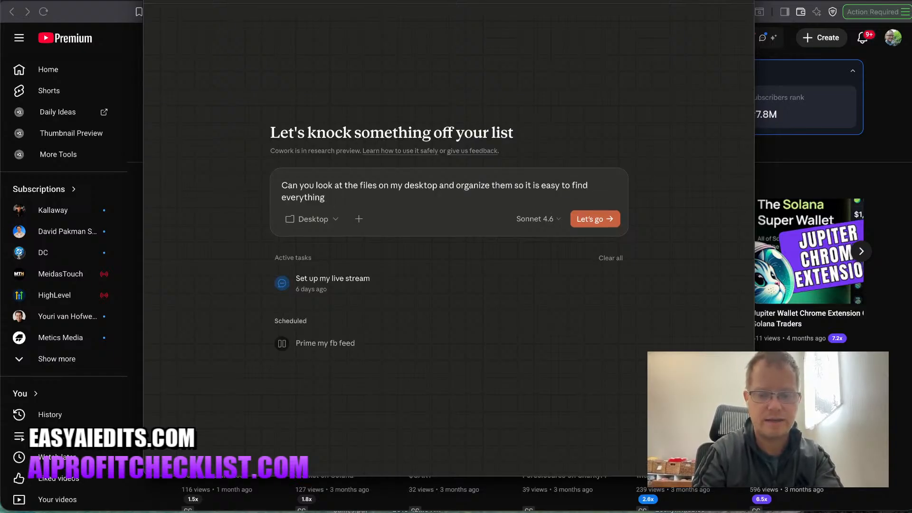
Extend the task prompt with a second sentence beginning ". IT is a lot of random stuff from over over".
{"action": "type", "text": ". IT is a lot"}
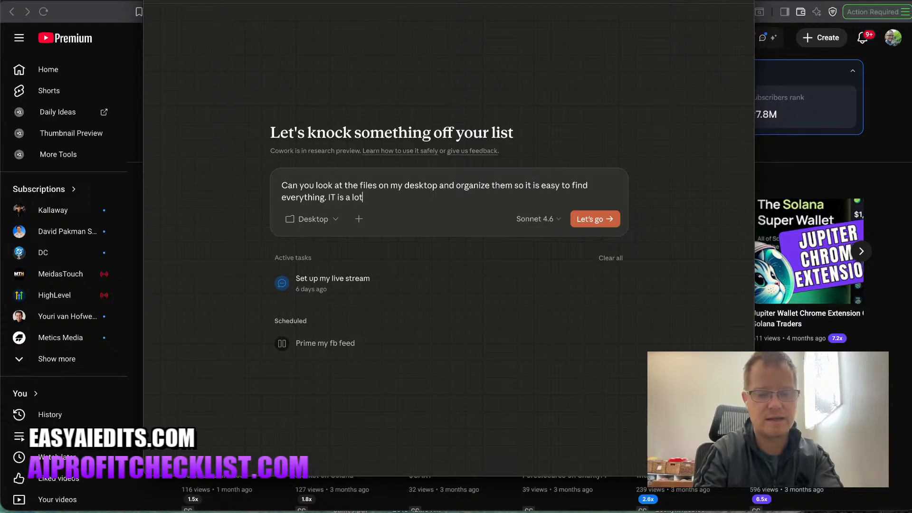
{"action": "type", "text": " of random stu"}
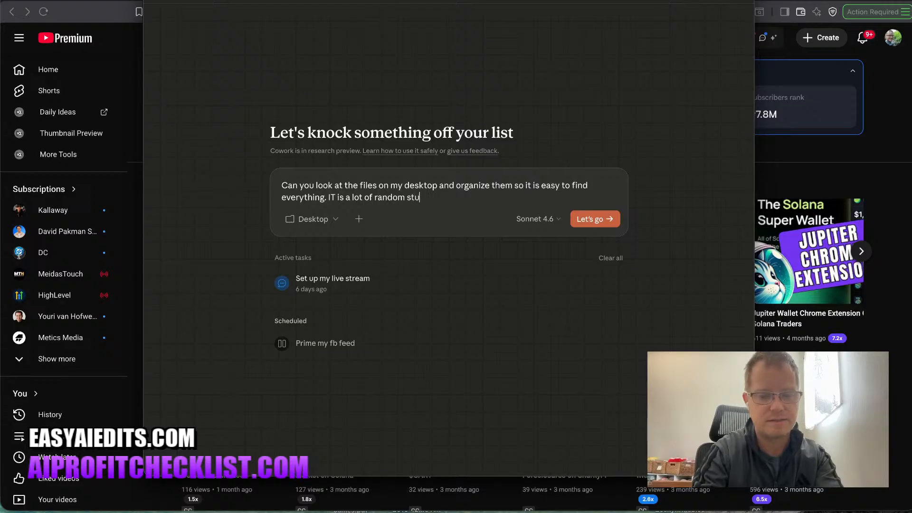
{"action": "type", "text": "ff from over"}
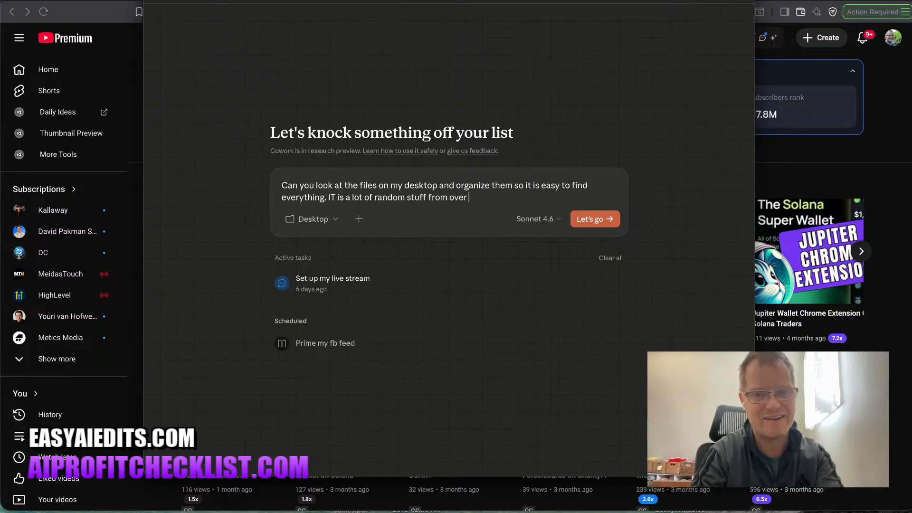
{"action": "type", "text": " overthe yerar"}
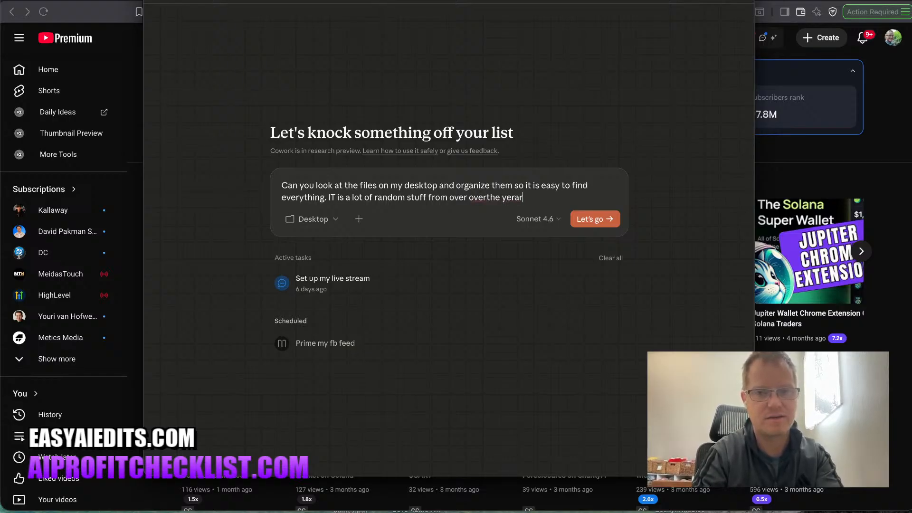
{"action": "key", "text": "BackSpace"}
{"action": "key", "text": "BackSpace"}
{"action": "key", "text": "BackSpace"}
{"action": "key", "text": "BackSpace"}
{"action": "key", "text": "BackSpace"}
{"action": "key", "text": "BackSpace"}
{"action": "key", "text": "BackSpace"}
{"action": "key", "text": "BackSpace"}
{"action": "key", "text": "BackSpace"}
Finish the prompt's second sentence with "so make it make as much asmuch sense as possible.".
{"action": "type", "text": "so I"}
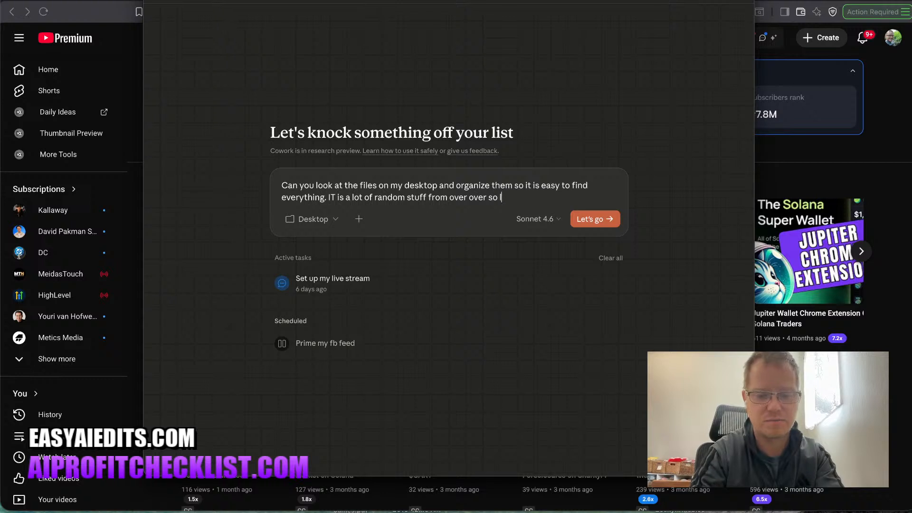
{"action": "key", "text": "BackSpace"}
{"action": "type", "text": "make "}
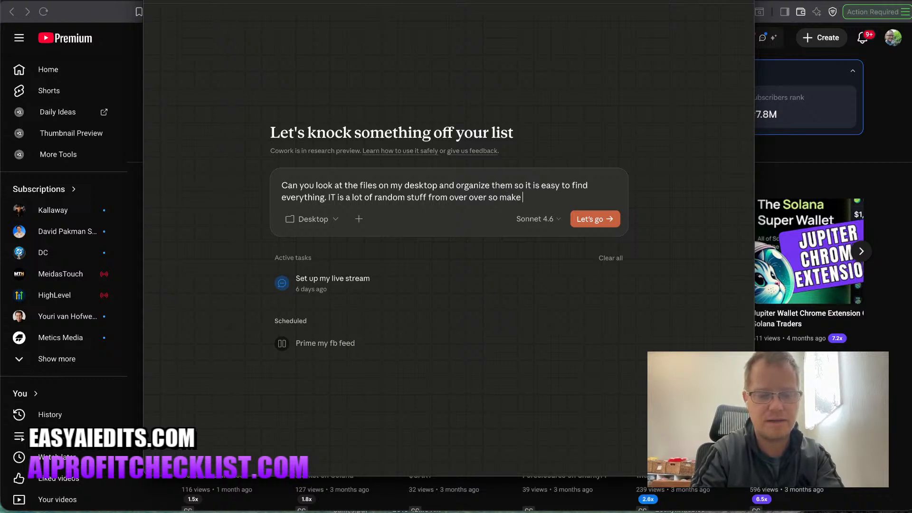
{"action": "type", "text": "it make as m"}
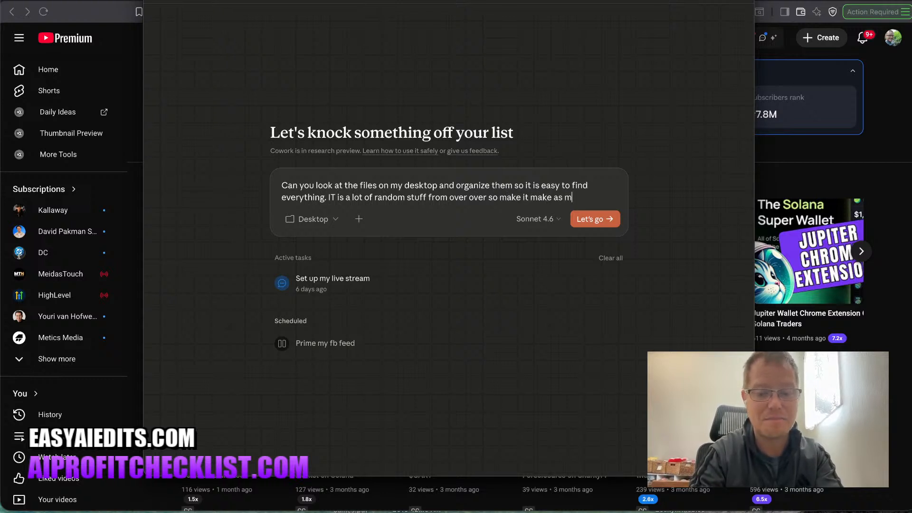
{"action": "type", "text": "uch asmu"}
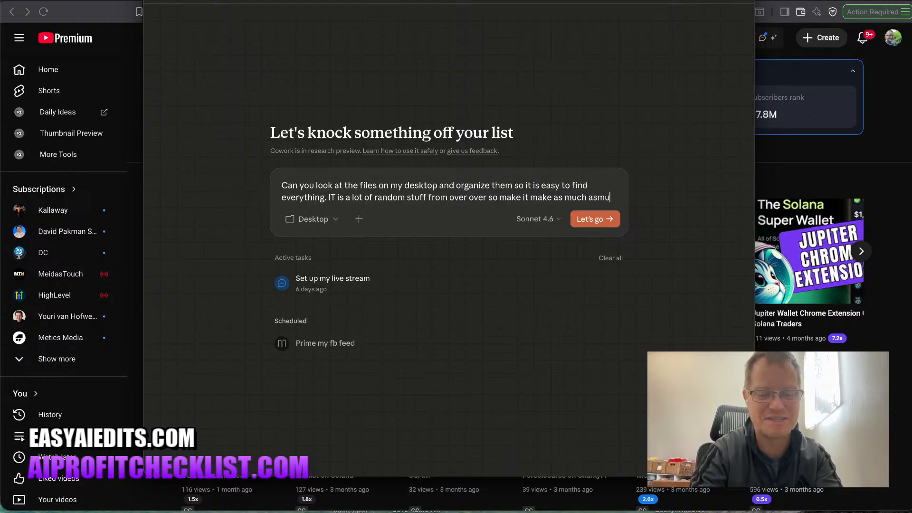
{"action": "type", "text": "ch sense as "}
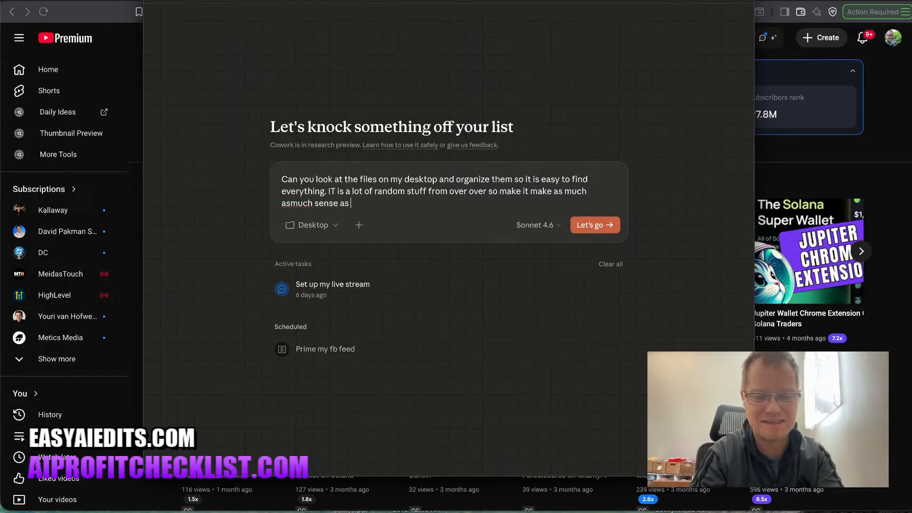
{"action": "type", "text": "possible."}
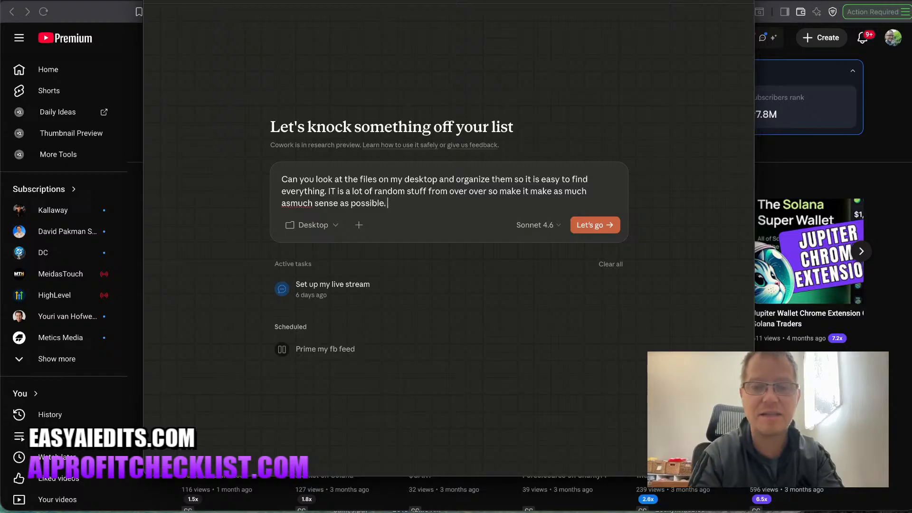
Correct "asmuch" to "as much" and "IT" to "It", add "Make it very clear for me." and submit the task.
{"action": "left_click", "coordinate": [290, 204]}
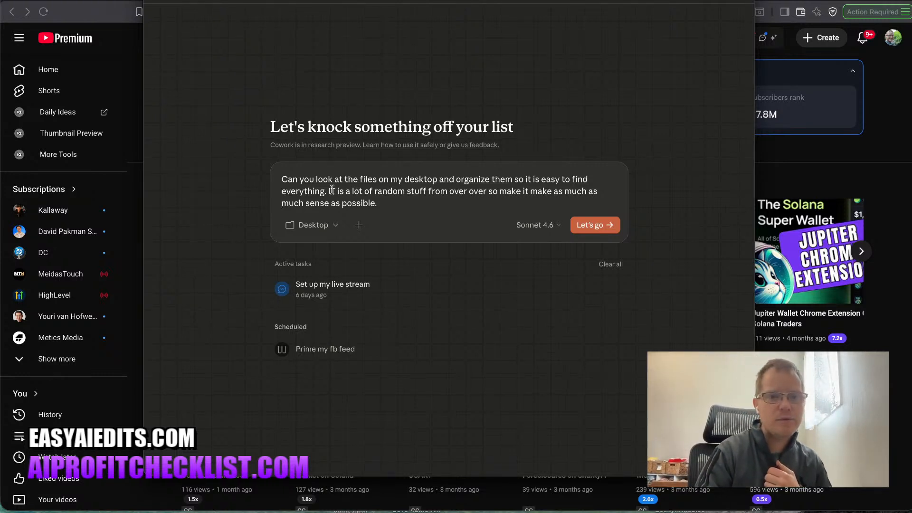
{"action": "key", "text": "BackSpace"}
{"action": "type", "text": "t very clear for me."}
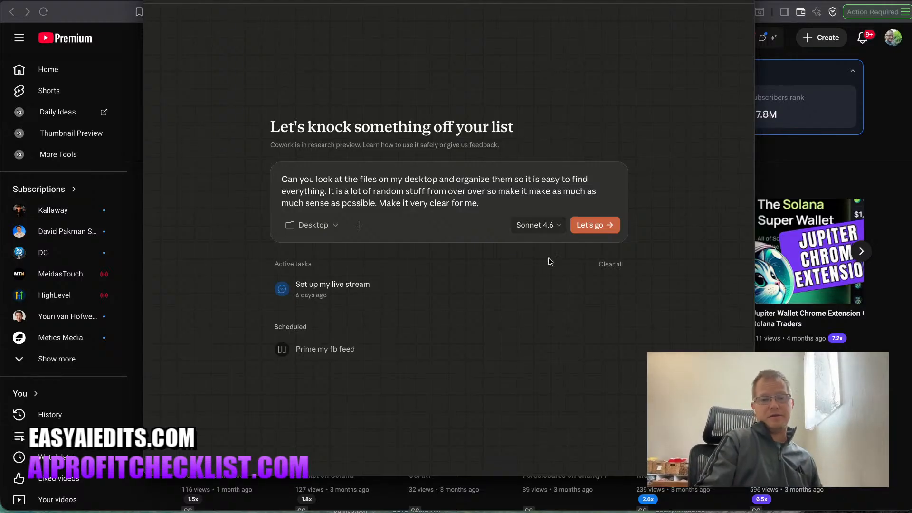
{"action": "left_click", "coordinate": [600, 228]}
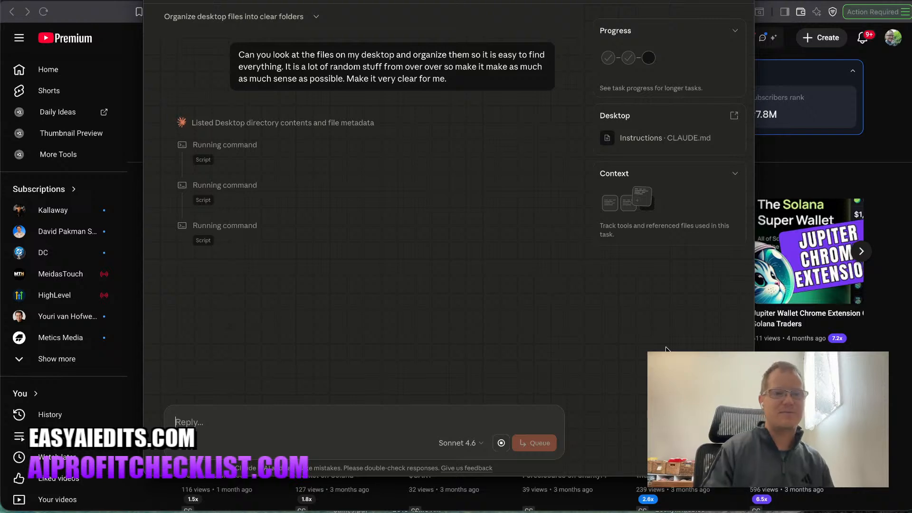
Examine the scripts Claude runs and their output while it scans the Desktop folder.
{"action": "left_click", "coordinate": [203, 160]}
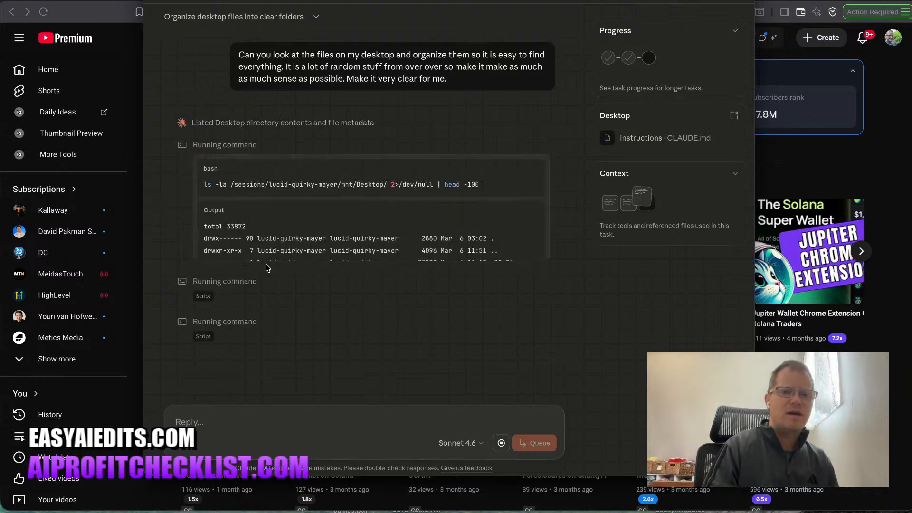
{"action": "scroll", "coordinate": [281, 231], "scroll_direction": "down", "scroll_amount": 5}
{"action": "scroll", "coordinate": [280, 231], "scroll_direction": "up", "scroll_amount": 4}
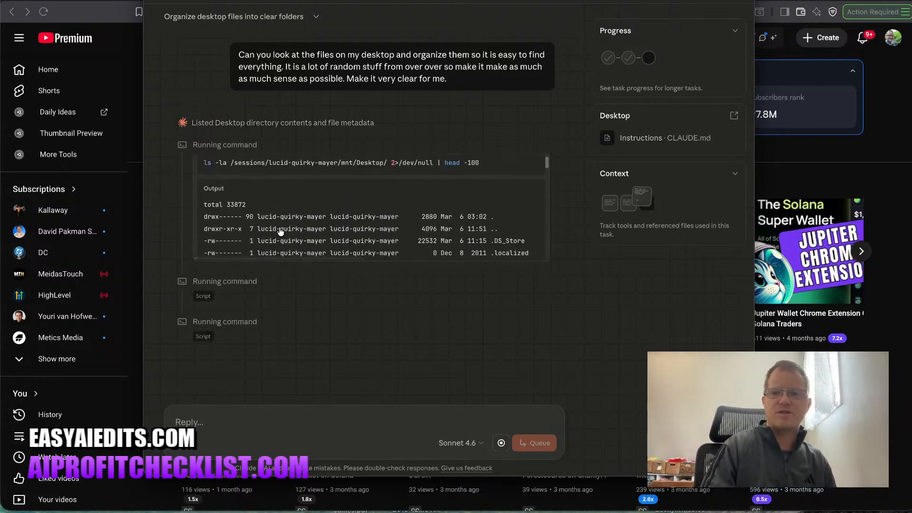
{"action": "scroll", "coordinate": [280, 231], "scroll_direction": "up", "scroll_amount": 1}
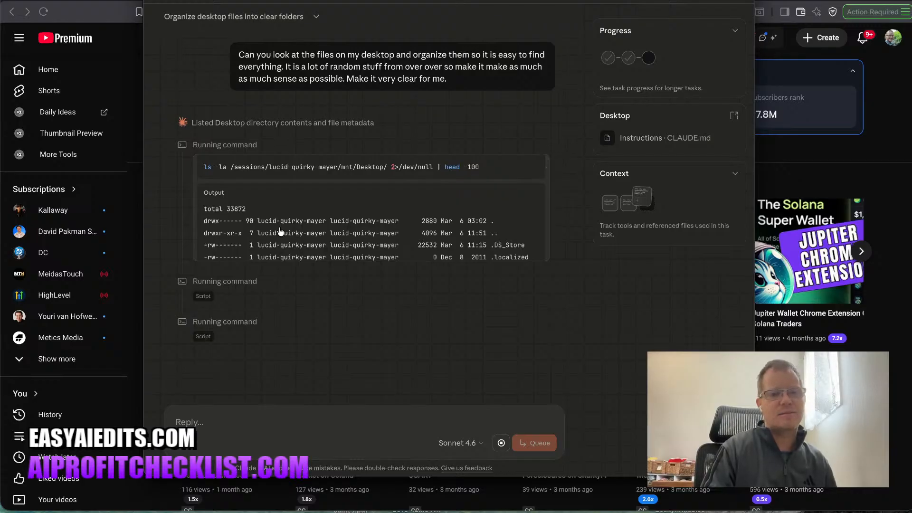
{"action": "scroll", "coordinate": [280, 231], "scroll_direction": "down", "scroll_amount": 5}
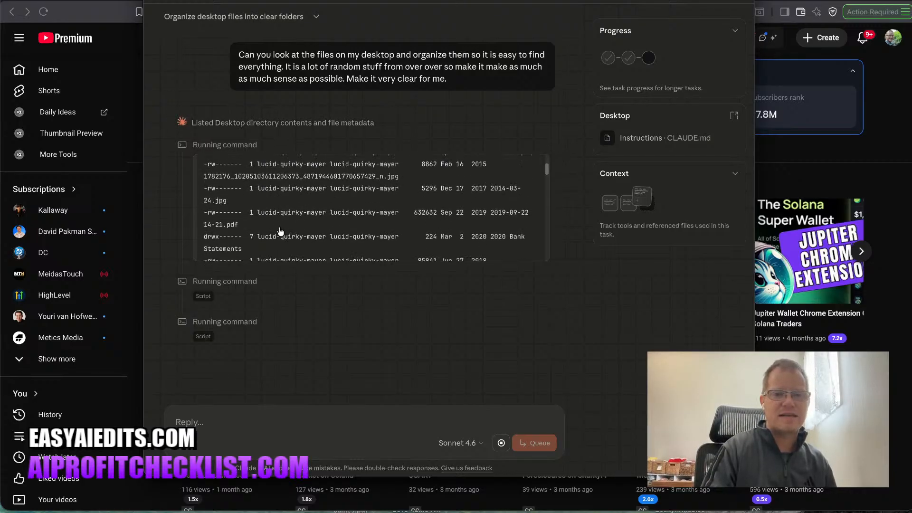
{"action": "scroll", "coordinate": [280, 231], "scroll_direction": "down", "scroll_amount": 10}
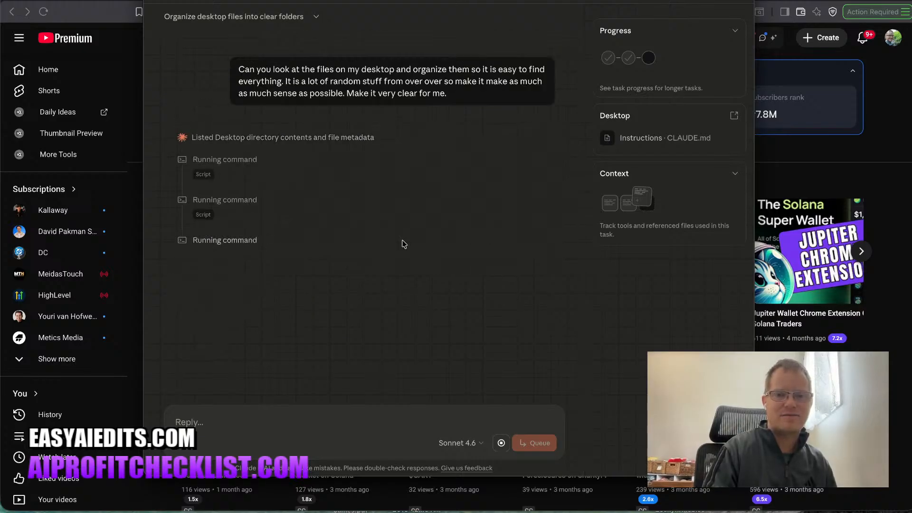
{"action": "left_click", "coordinate": [202, 219]}
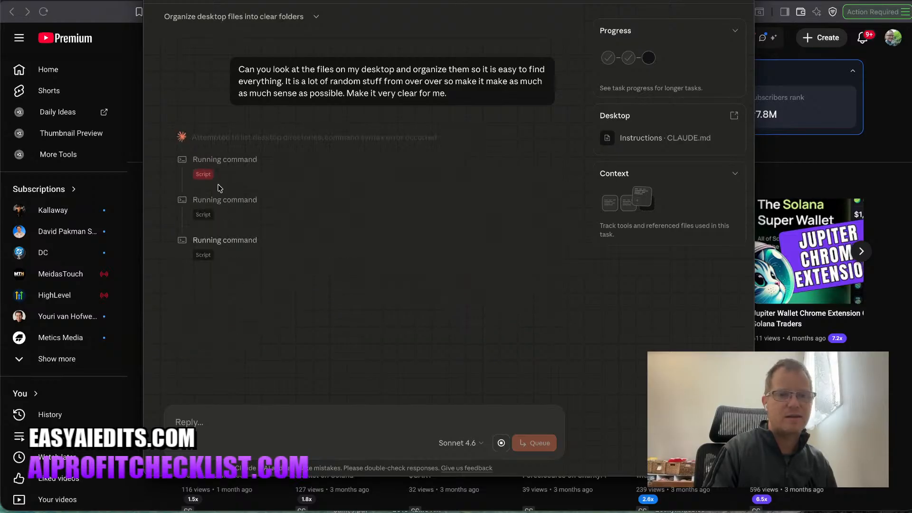
{"action": "left_click", "coordinate": [204, 254]}
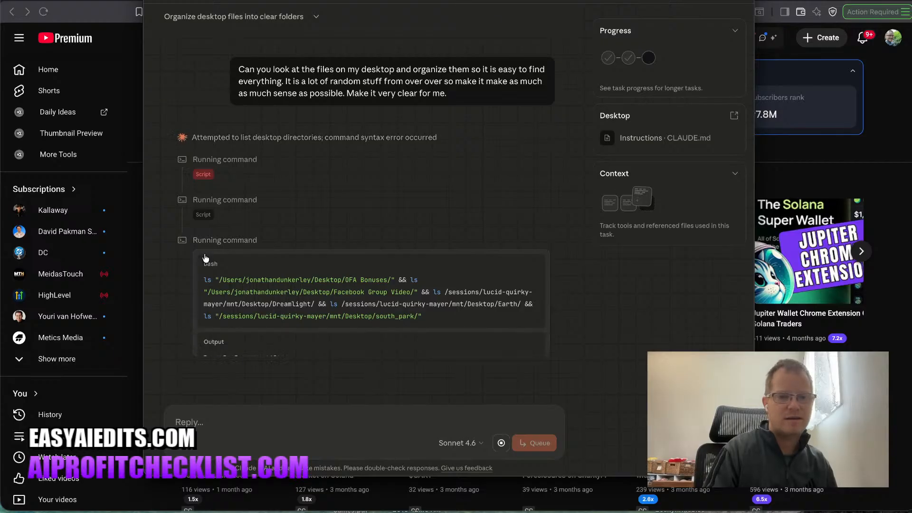
{"action": "left_click", "coordinate": [207, 257]}
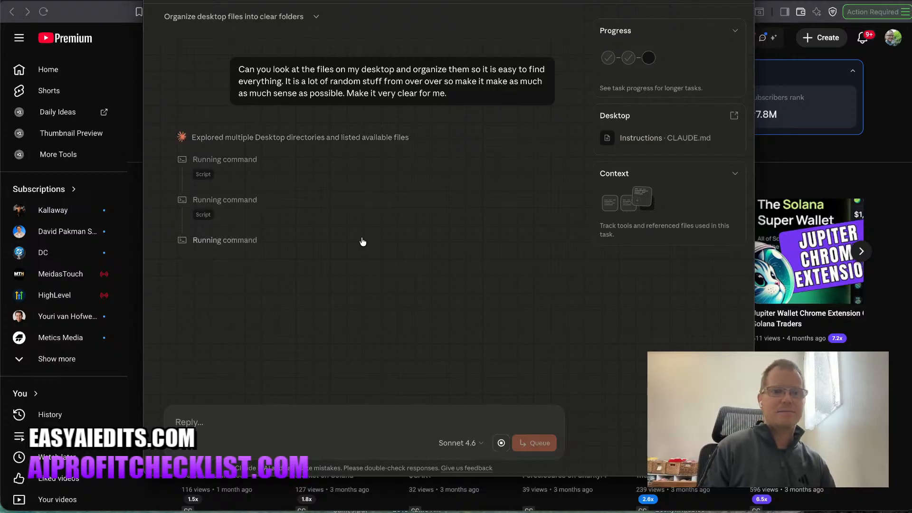
Switch to the Brave browser and open remotion.dev in a new tab.
{"action": "left_click", "coordinate": [886, 122]}
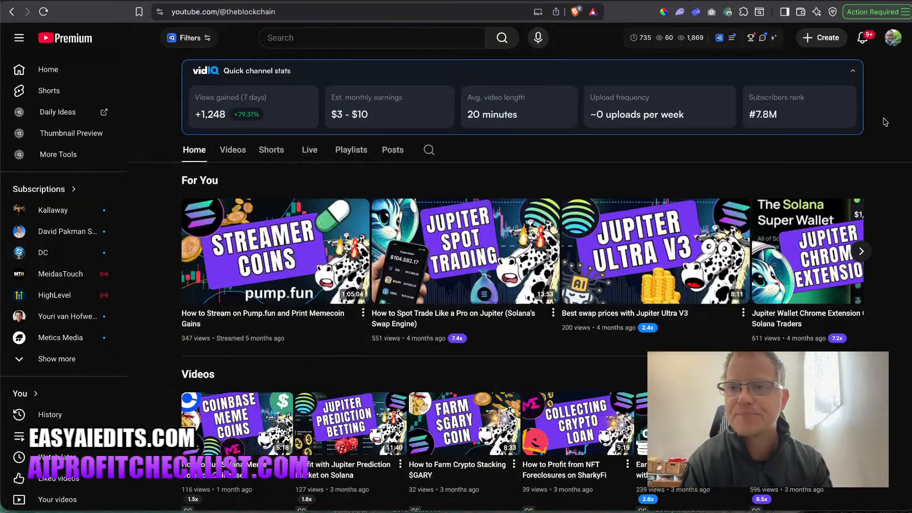
{"action": "key", "text": "super+t"}
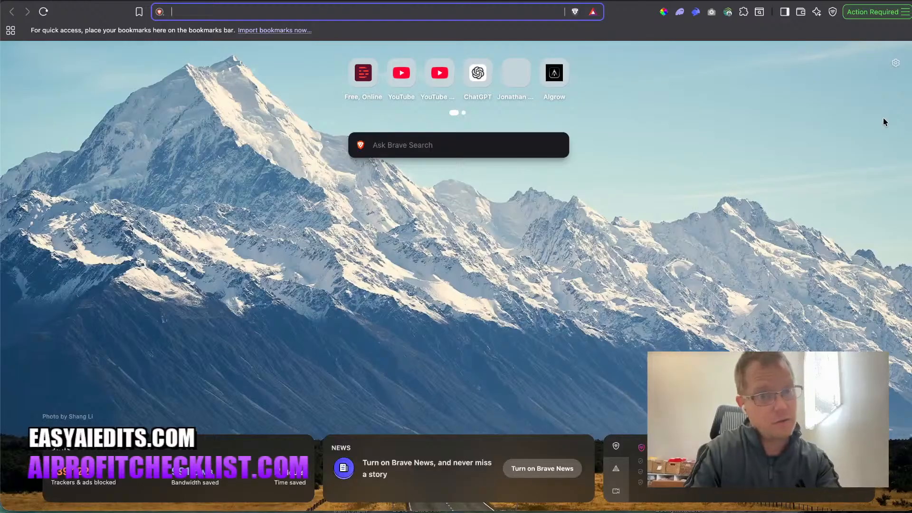
{"action": "type", "text": "remo"}
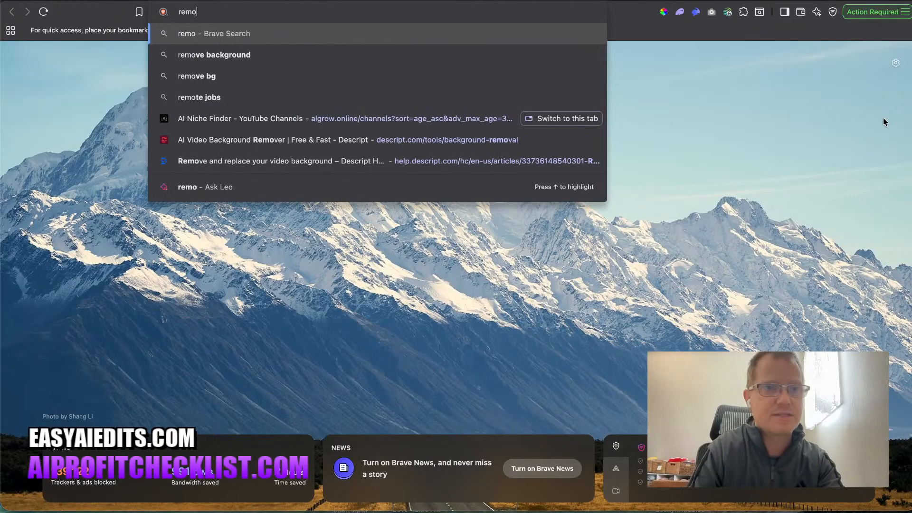
{"action": "type", "text": "tion.dev"}
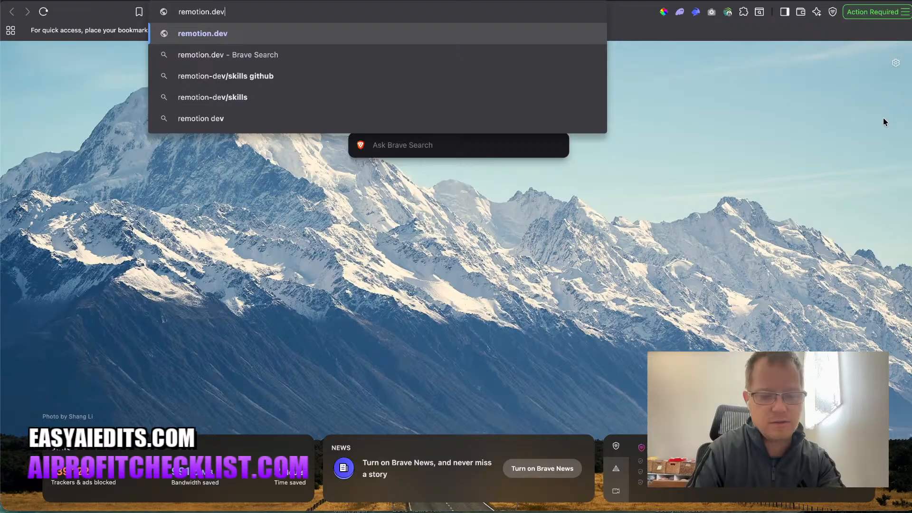
{"action": "key", "text": "Return"}
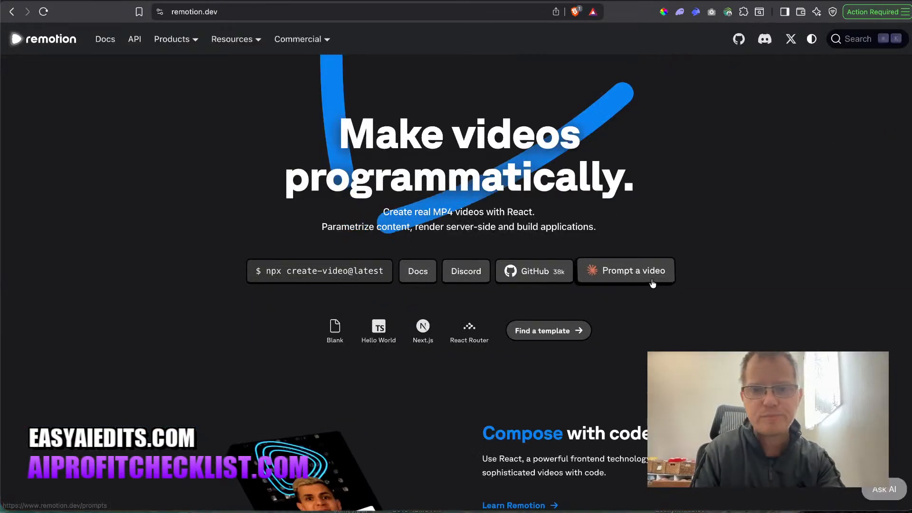
Look over the Remotion homepage, and switch to Claude to check the running task's progress.
{"action": "scroll", "coordinate": [472, 199], "scroll_direction": "down", "scroll_amount": 5}
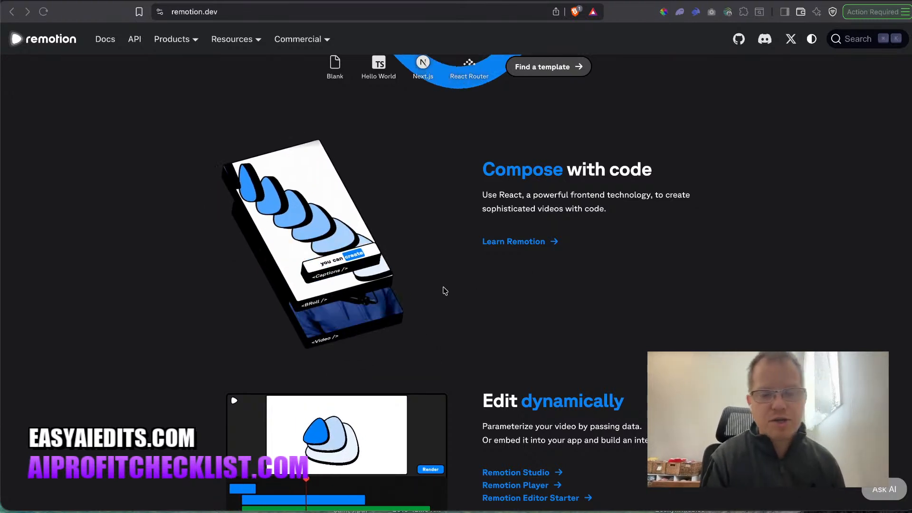
{"action": "scroll", "coordinate": [445, 291], "scroll_direction": "down", "scroll_amount": 1}
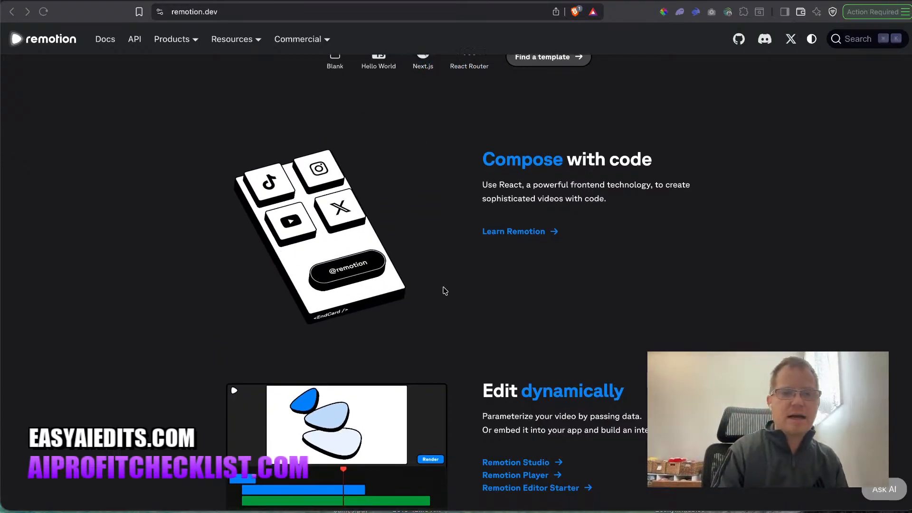
{"action": "scroll", "coordinate": [445, 292], "scroll_direction": "up", "scroll_amount": 6}
{"action": "left_click", "coordinate": [633, 512]}
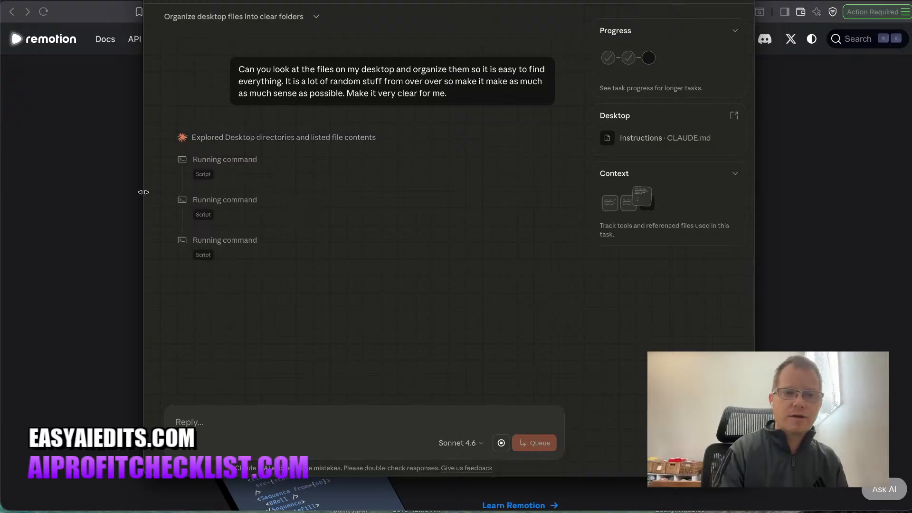
Look over the Descript home page and its recent projects in the browser, and return to the Cowork task in Claude.
{"action": "left_click", "coordinate": [126, 194]}
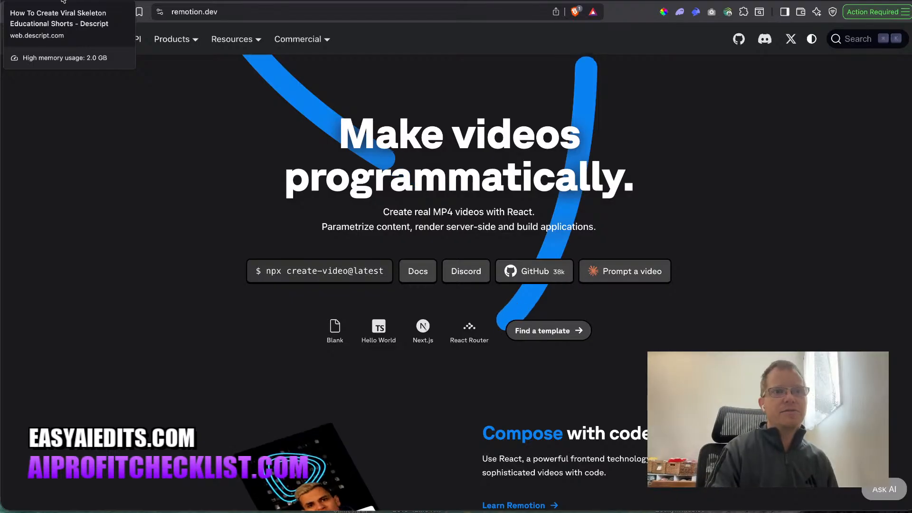
{"action": "left_click", "coordinate": [64, 2]}
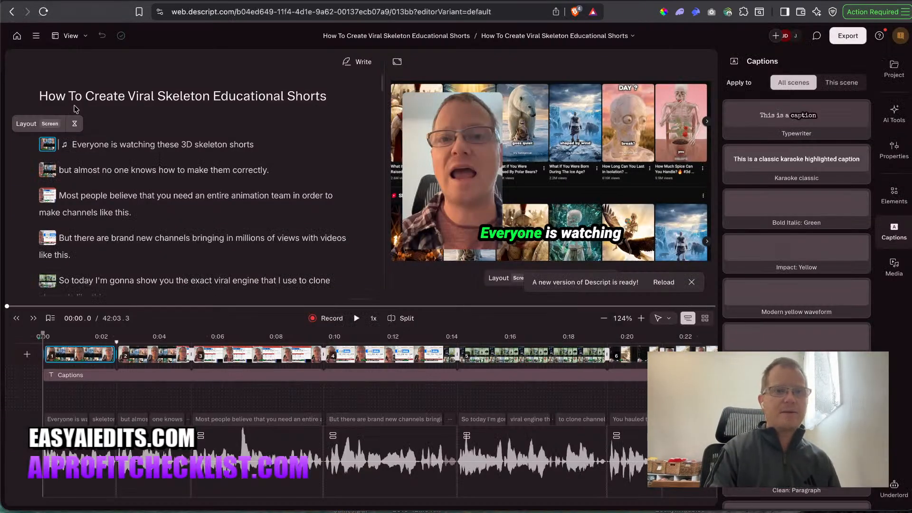
{"action": "left_click", "coordinate": [17, 36]}
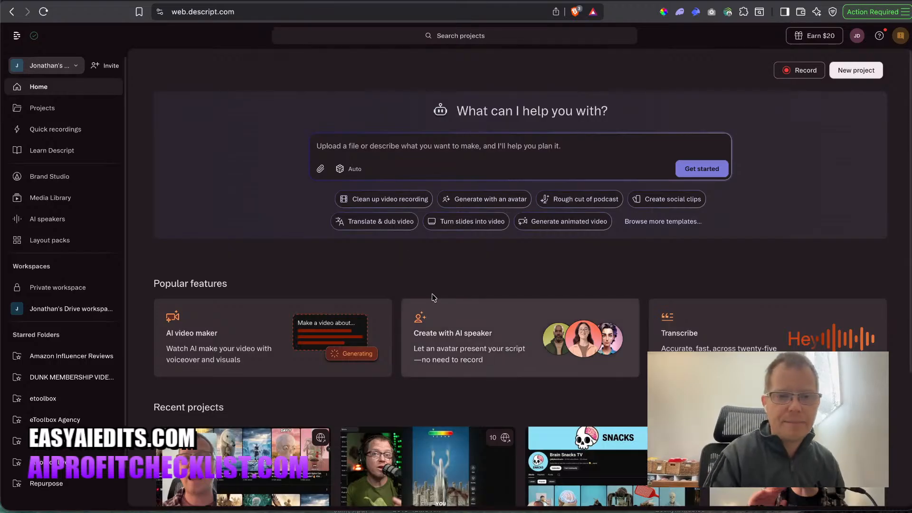
{"action": "scroll", "coordinate": [361, 309], "scroll_direction": "down", "scroll_amount": 2}
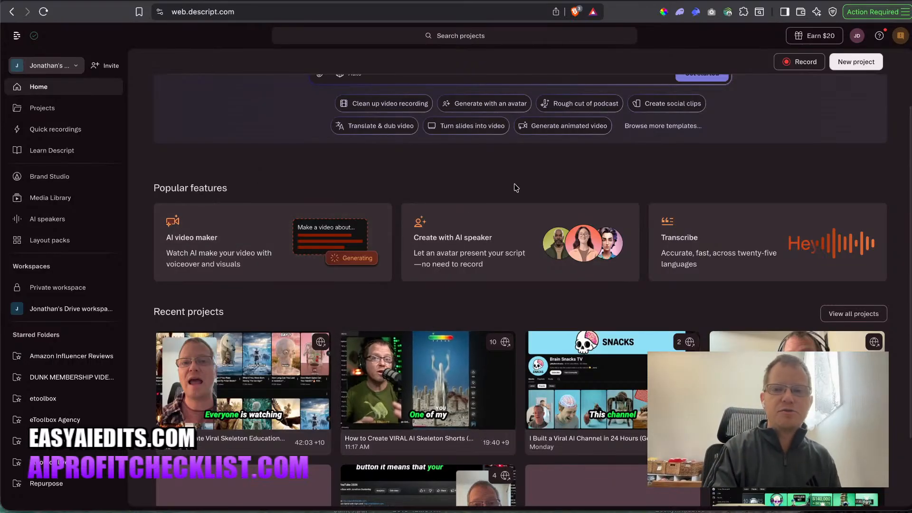
{"action": "key", "text": "ctrl+Tab"}
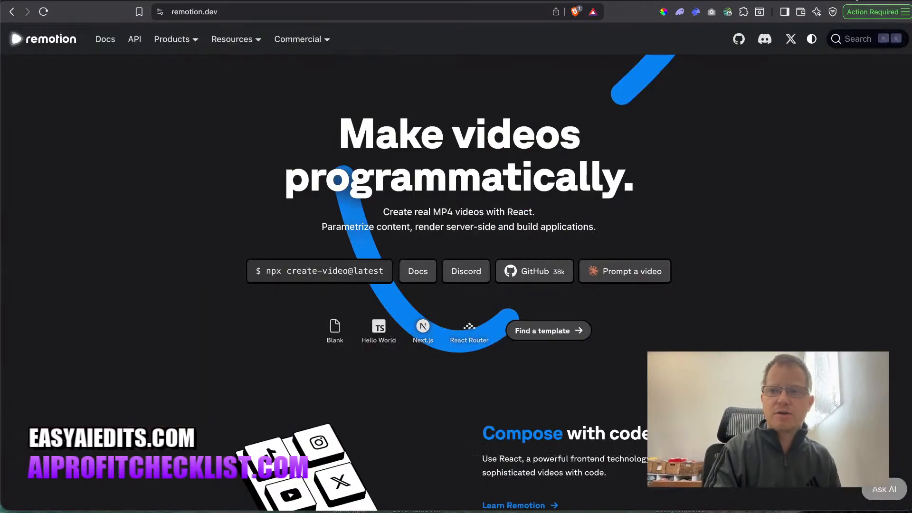
{"action": "left_click", "coordinate": [635, 511]}
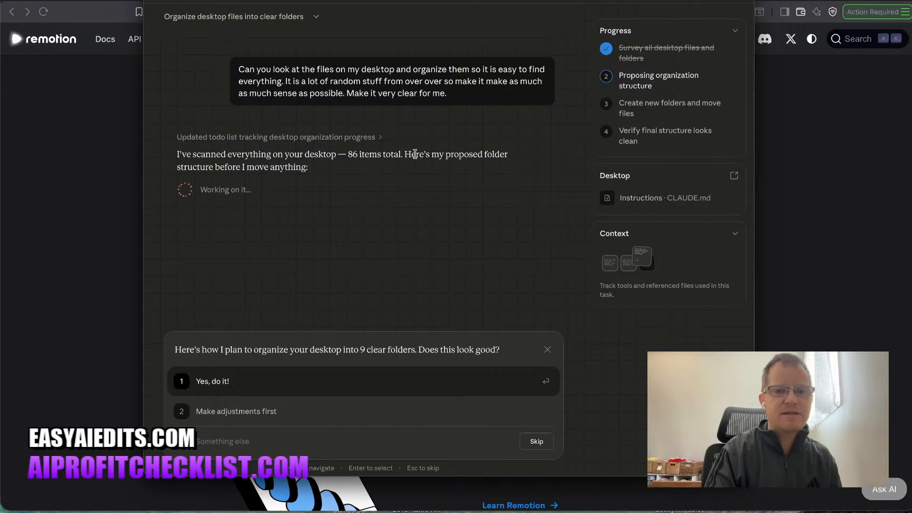
Check Claude's folder proposal, and return to the browser to look over the Descript home page and recent projects.
{"action": "scroll", "coordinate": [233, 221], "scroll_direction": "down", "scroll_amount": 1}
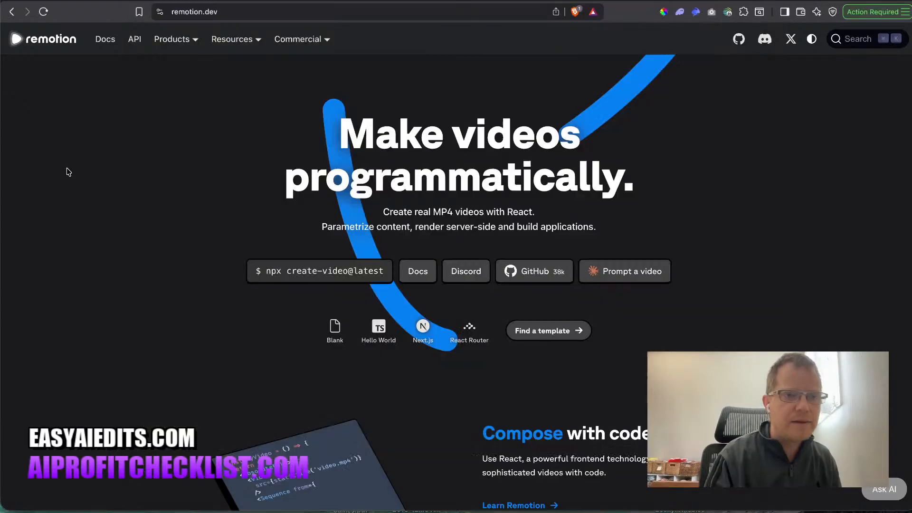
{"action": "left_click", "coordinate": [67, 172]}
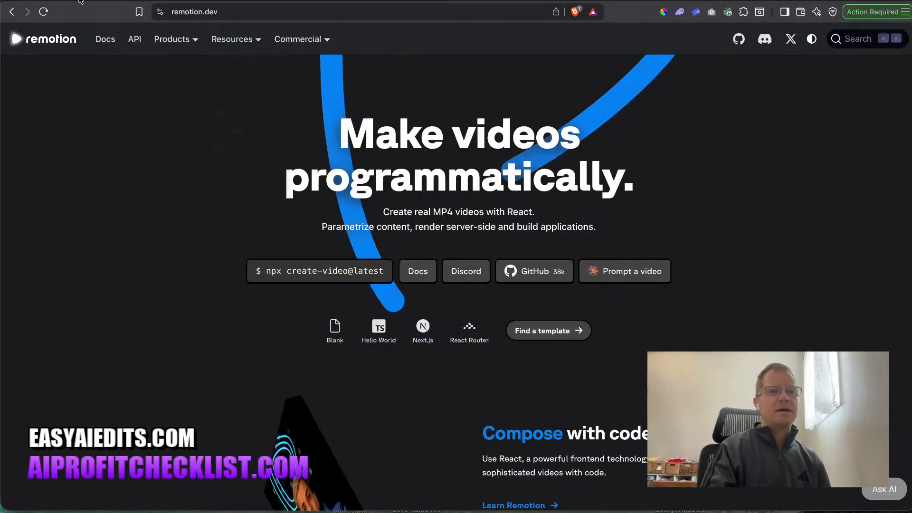
{"action": "key", "text": "ctrl+Tab"}
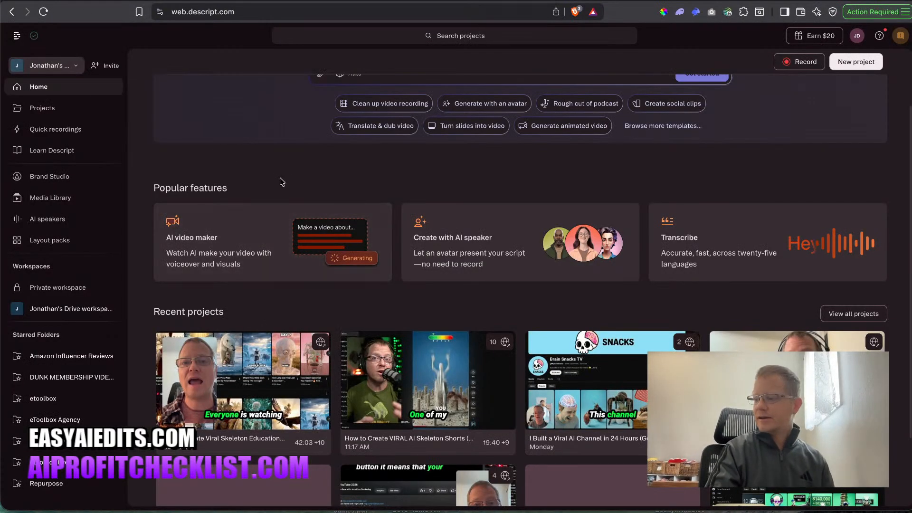
{"action": "scroll", "coordinate": [263, 362], "scroll_direction": "down", "scroll_amount": 2}
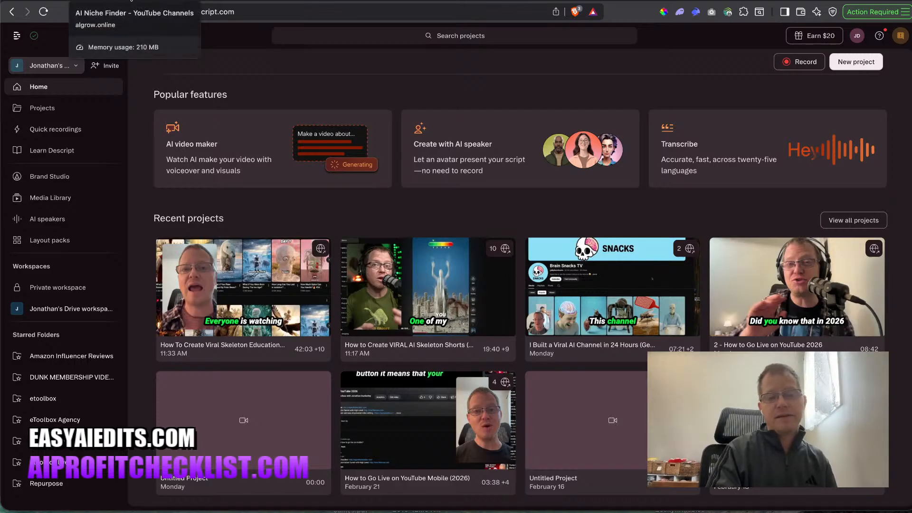
Switch to Algrow in the browser and look over its list of Shorts channels and their recent videos.
{"action": "left_click", "coordinate": [132, 1]}
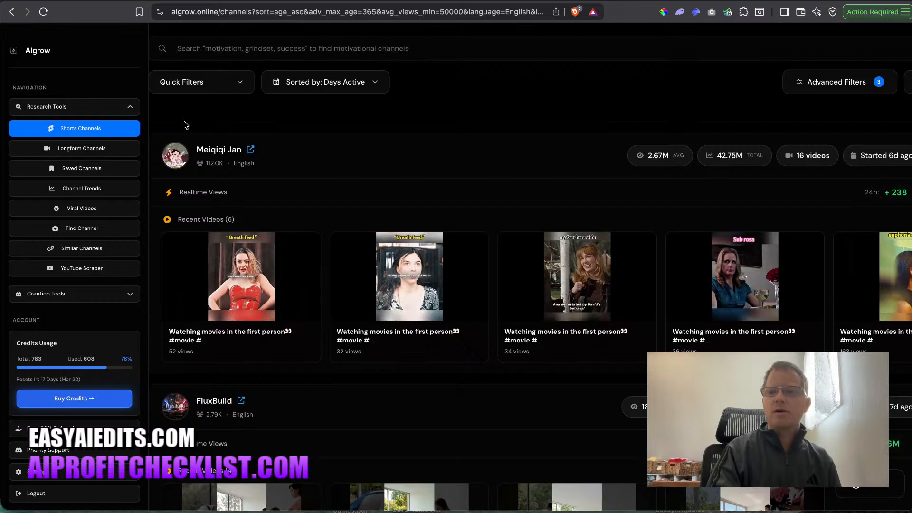
{"action": "scroll", "coordinate": [390, 281], "scroll_direction": "down", "scroll_amount": 10}
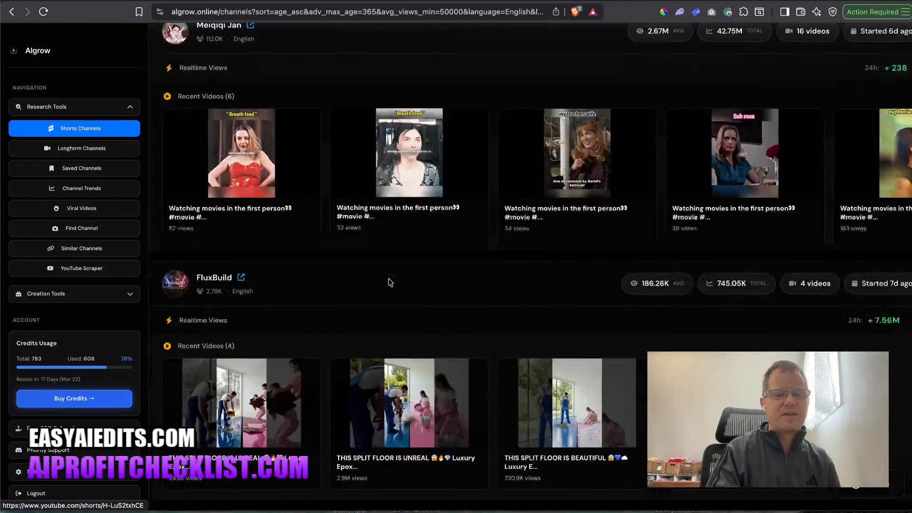
{"action": "scroll", "coordinate": [390, 282], "scroll_direction": "down", "scroll_amount": 13}
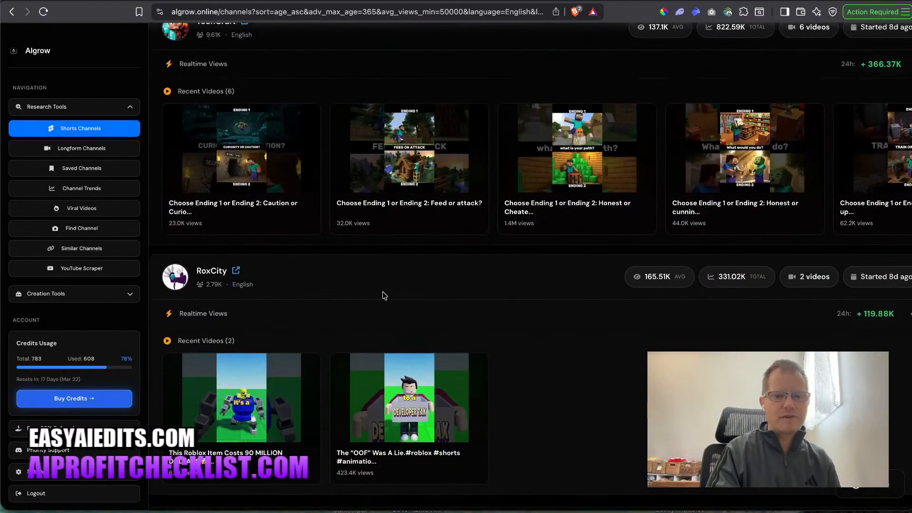
{"action": "scroll", "coordinate": [384, 295], "scroll_direction": "up", "scroll_amount": 20}
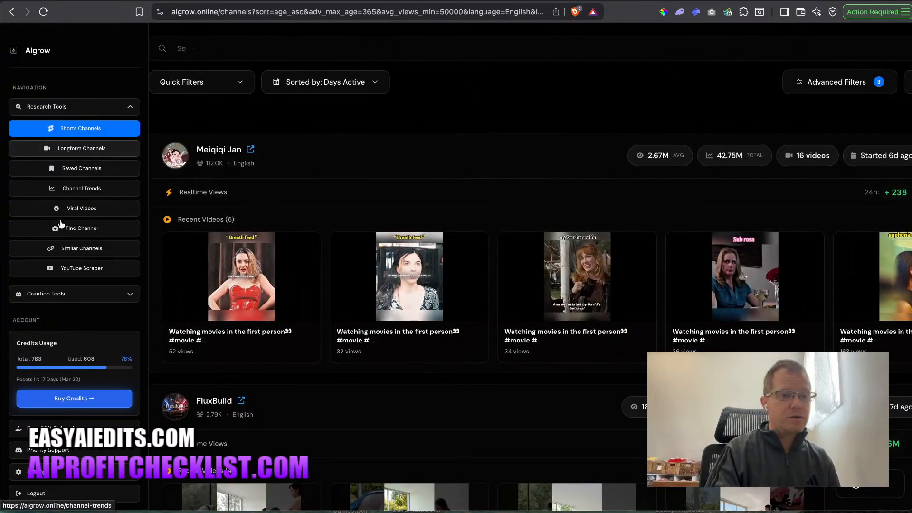
Open Algrow's YouTube Scraper and view the available Max Videos choices without changing the selection.
{"action": "left_click", "coordinate": [93, 277]}
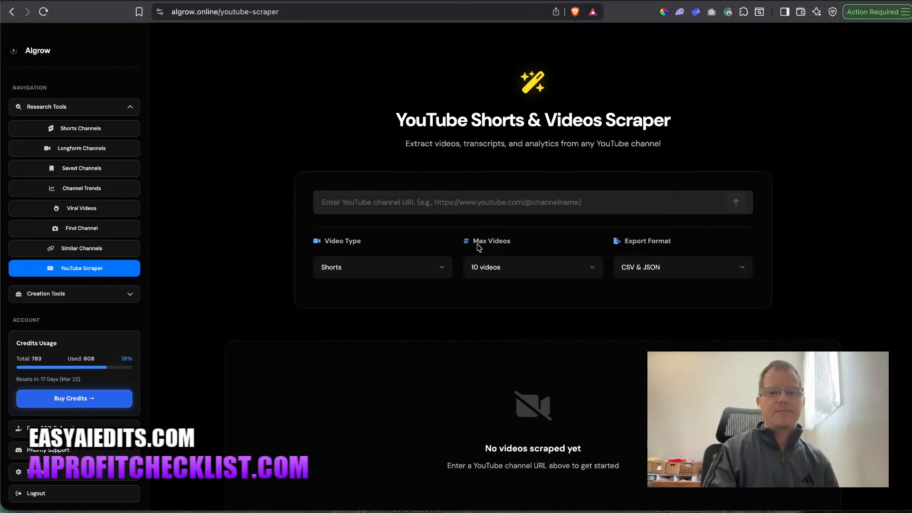
{"action": "left_click", "coordinate": [480, 265]}
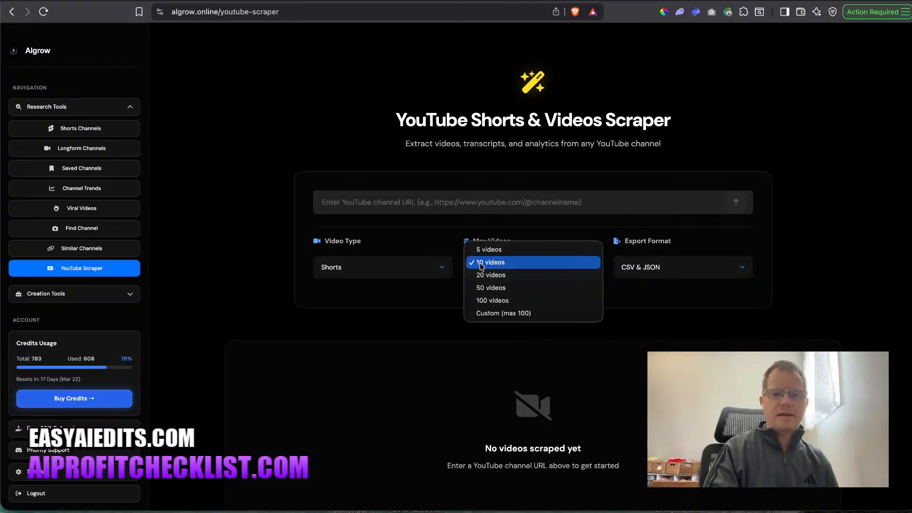
{"action": "left_click", "coordinate": [613, 343]}
{"action": "left_click", "coordinate": [291, 120]}
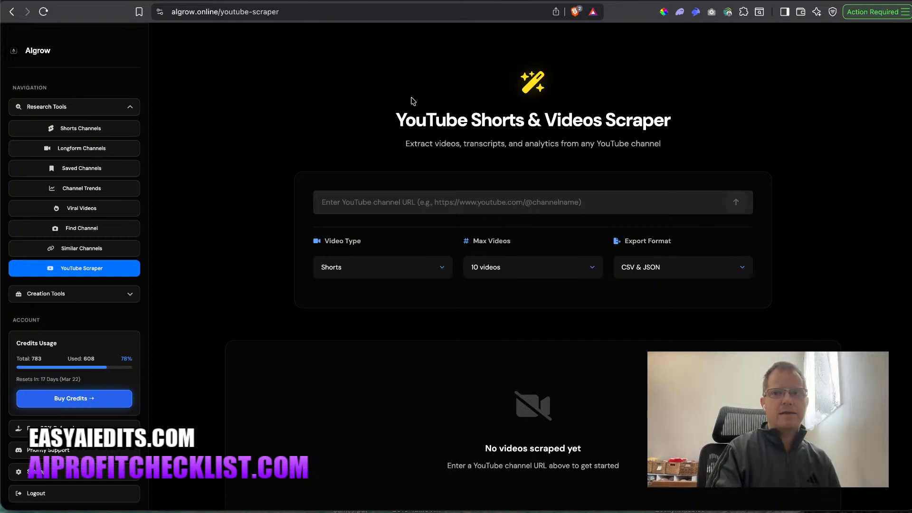
Switch back to the Cowork task in Claude and answer its plan question by asking "What are the folder names?".
{"action": "left_click", "coordinate": [634, 510]}
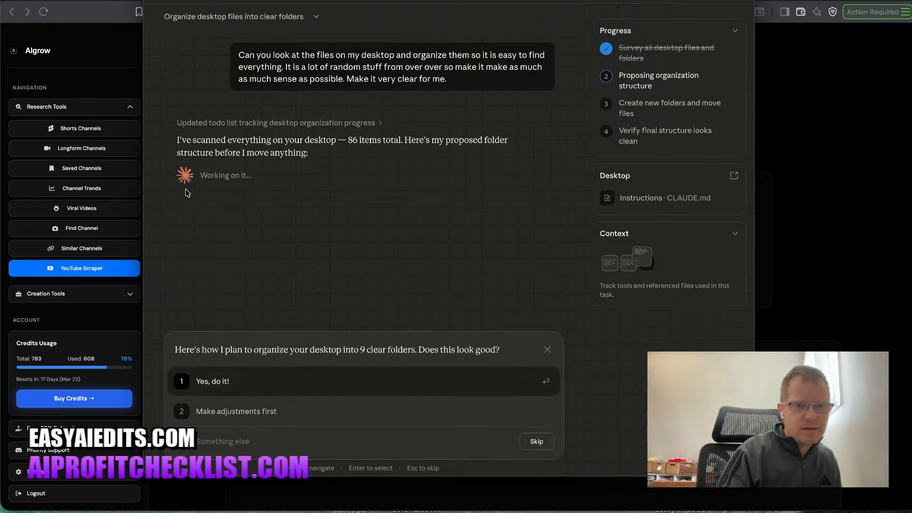
{"action": "left_click", "coordinate": [219, 441]}
{"action": "type", "text": "Whjat a"}
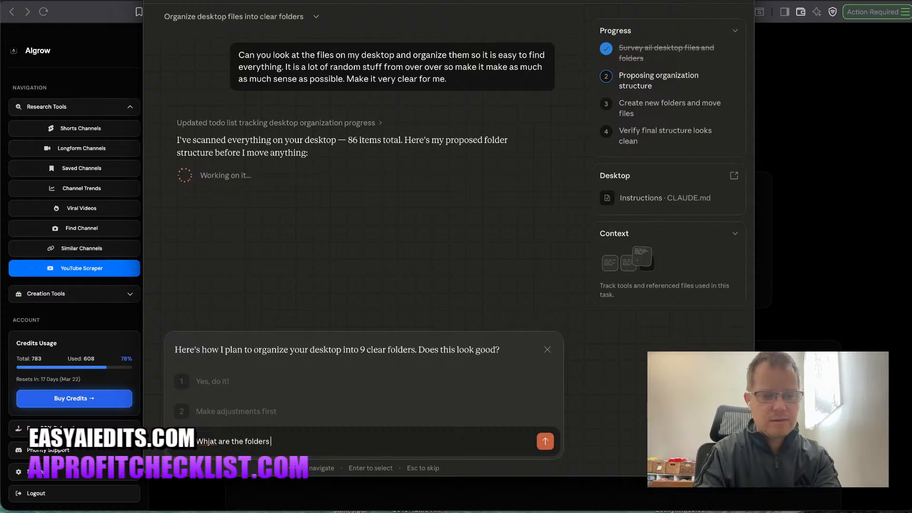
{"action": "type", "text": "re the folder "}
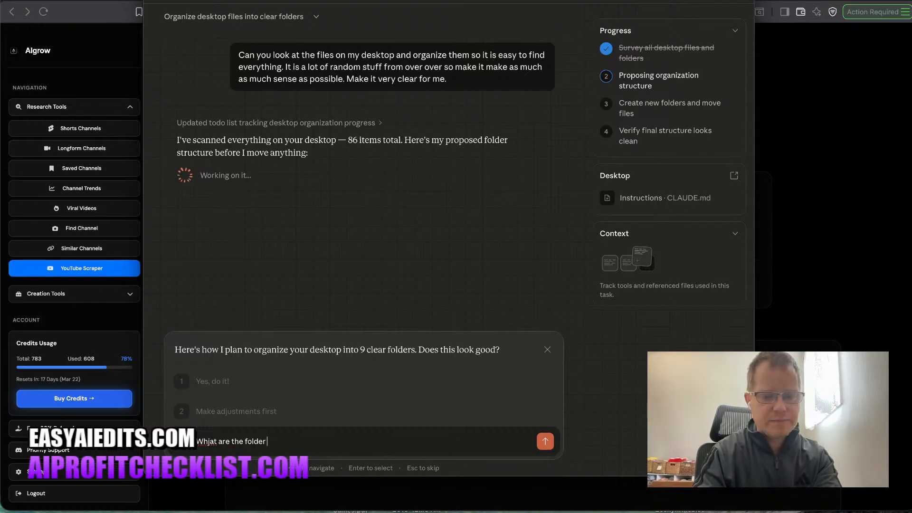
{"action": "type", "text": "names?"}
{"action": "right_click", "coordinate": [206, 443]}
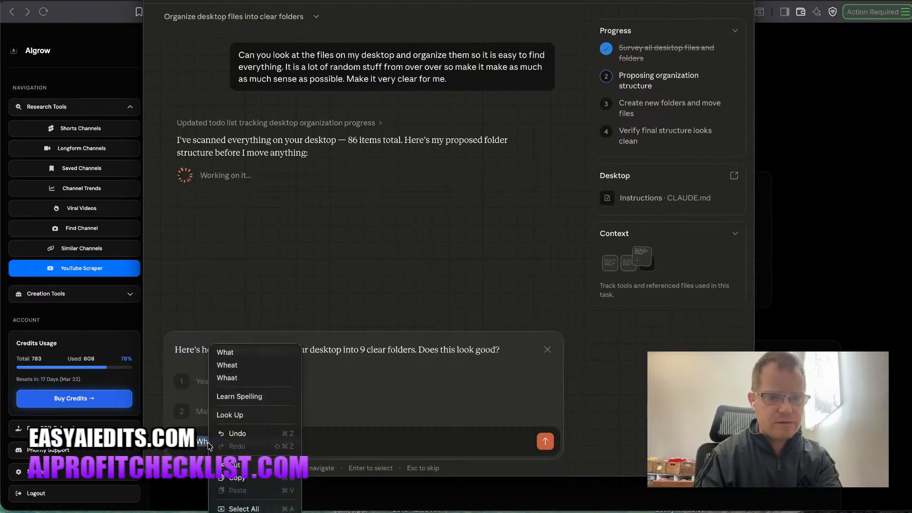
{"action": "key", "text": "Escape"}
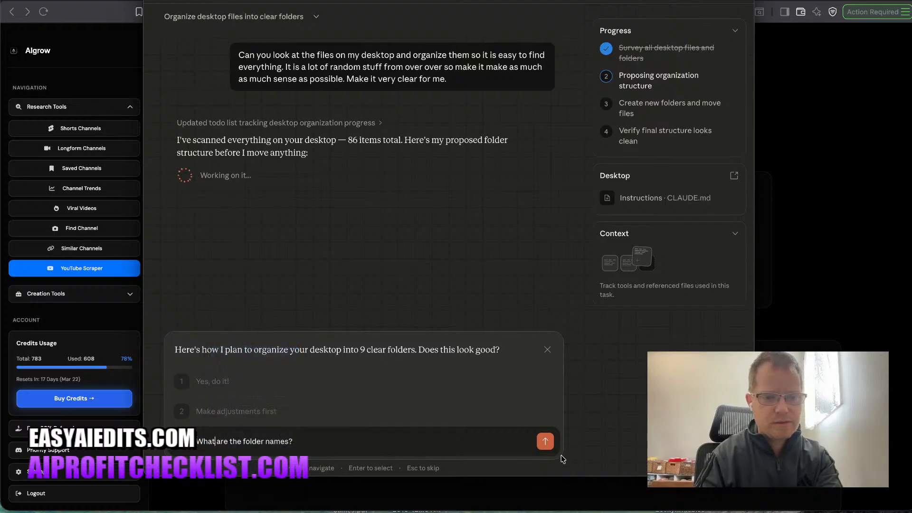
{"action": "left_click", "coordinate": [545, 440]}
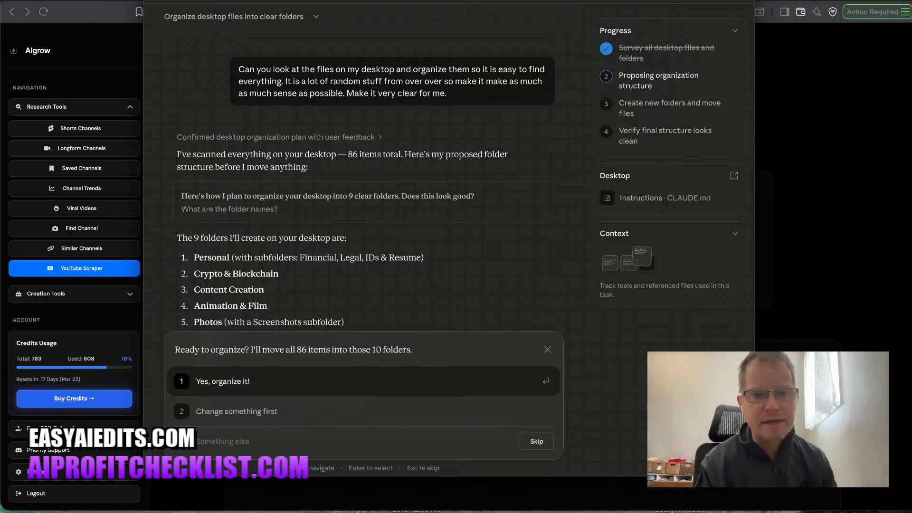
Read through the proposed Desktop folder list and approve the plan with "Yes, organize it!".
{"action": "scroll", "coordinate": [410, 254], "scroll_direction": "down", "scroll_amount": 3}
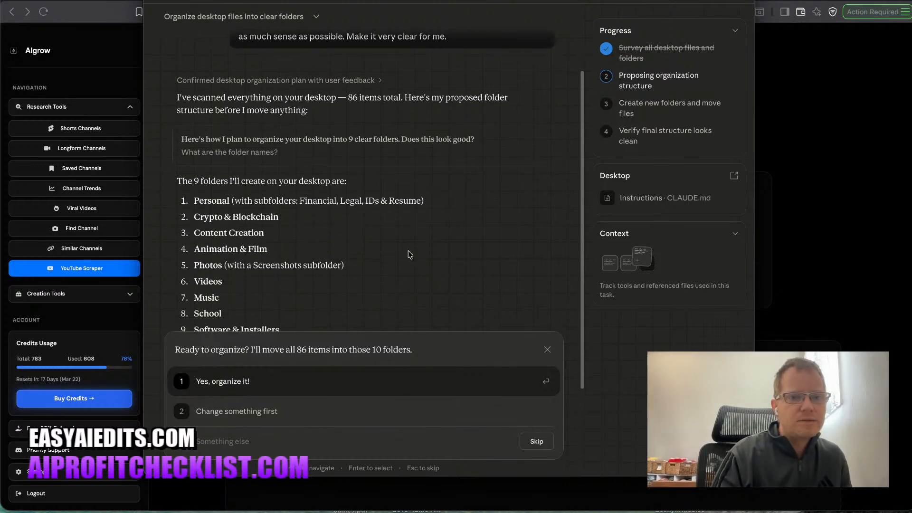
{"action": "scroll", "coordinate": [410, 255], "scroll_direction": "down", "scroll_amount": 3}
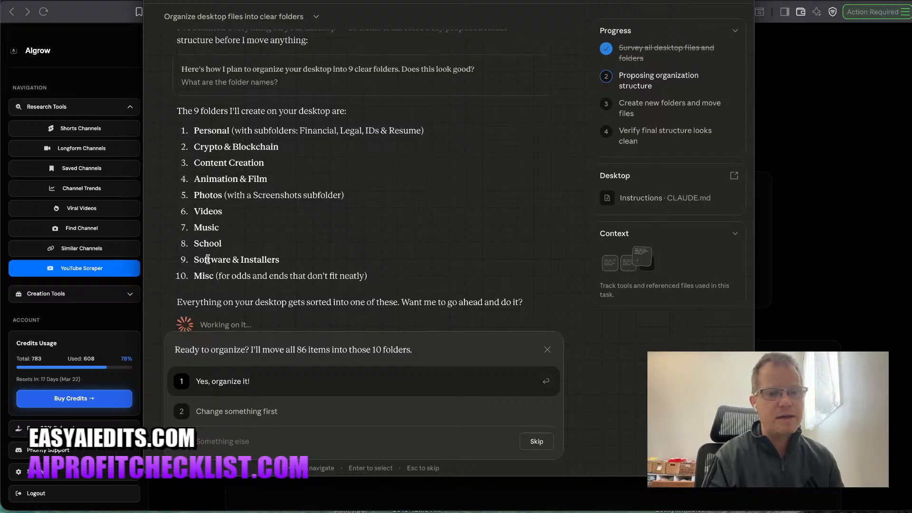
{"action": "scroll", "coordinate": [436, 290], "scroll_direction": "down", "scroll_amount": 2}
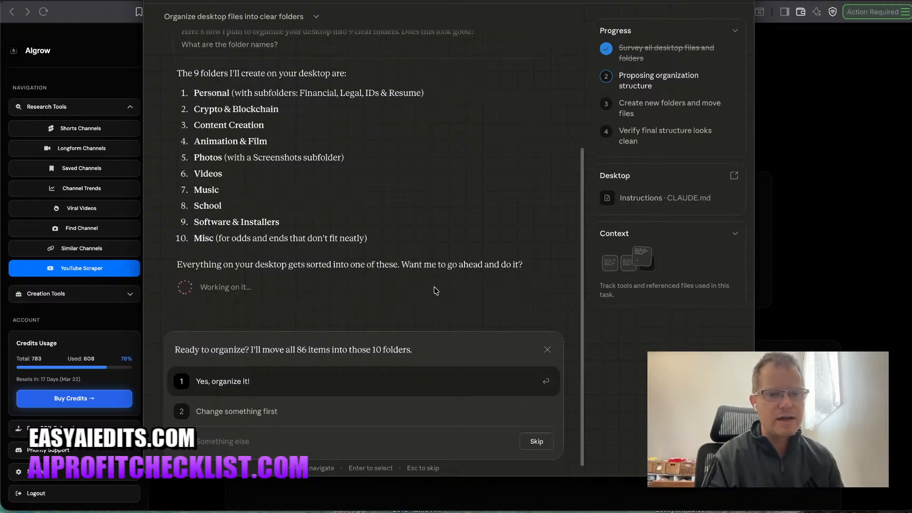
{"action": "left_click", "coordinate": [233, 383]}
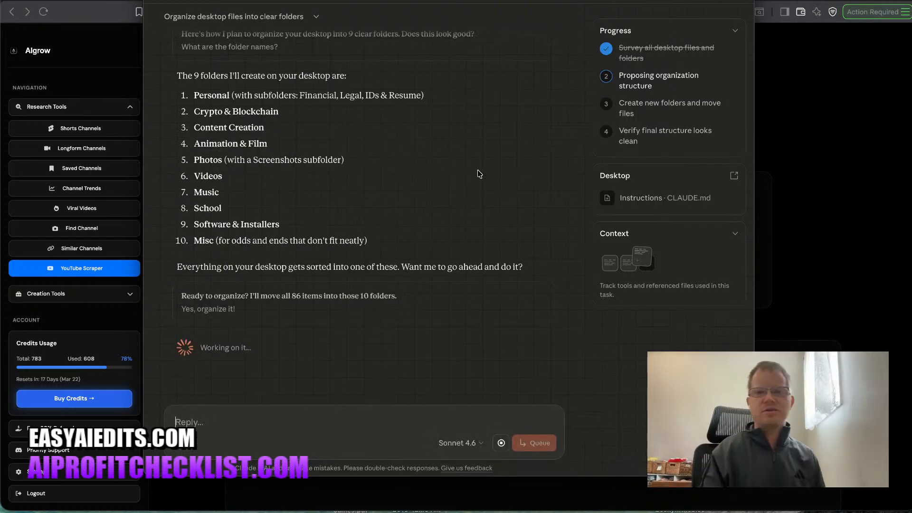
Switch to Descript in the browser, open the "How To Create Viral Skeleton Educational Shorts" project and show its AI Tools.
{"action": "left_click", "coordinate": [782, 133]}
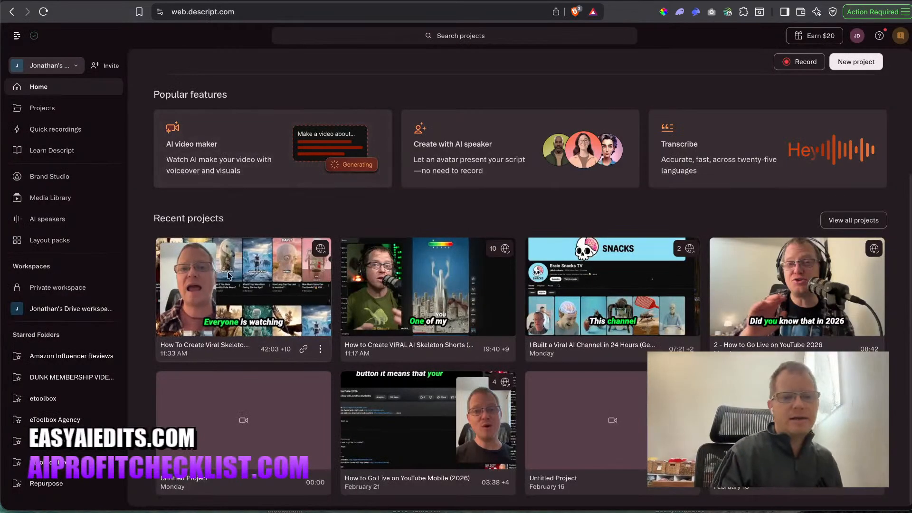
{"action": "left_click", "coordinate": [254, 277]}
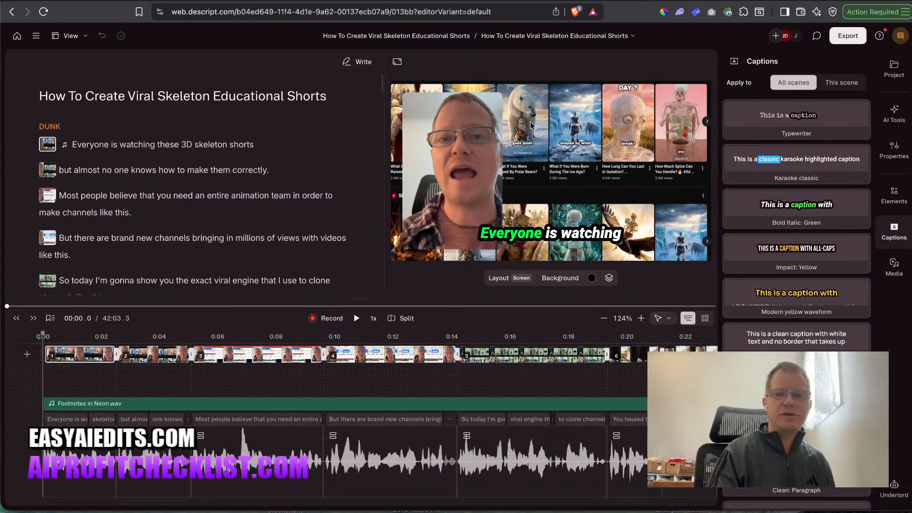
{"action": "left_click", "coordinate": [895, 113]}
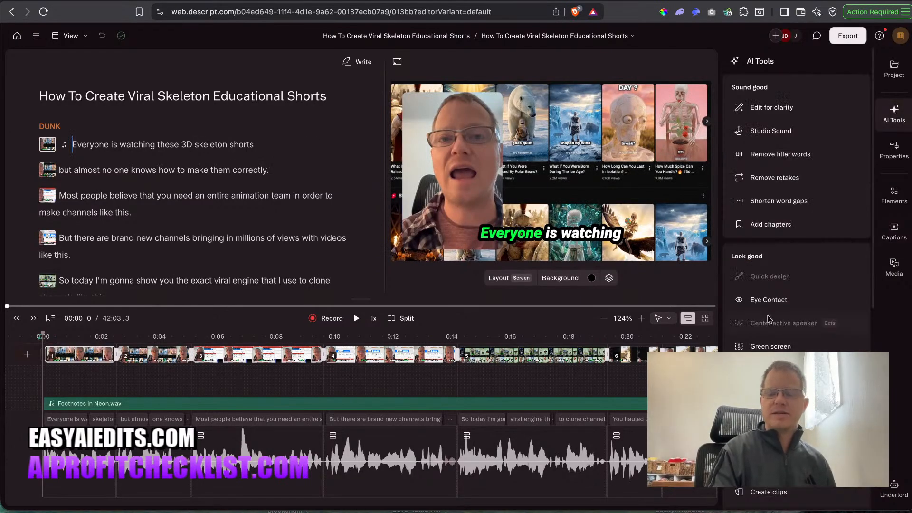
{"action": "mouse_move", "coordinate": [770, 320]}
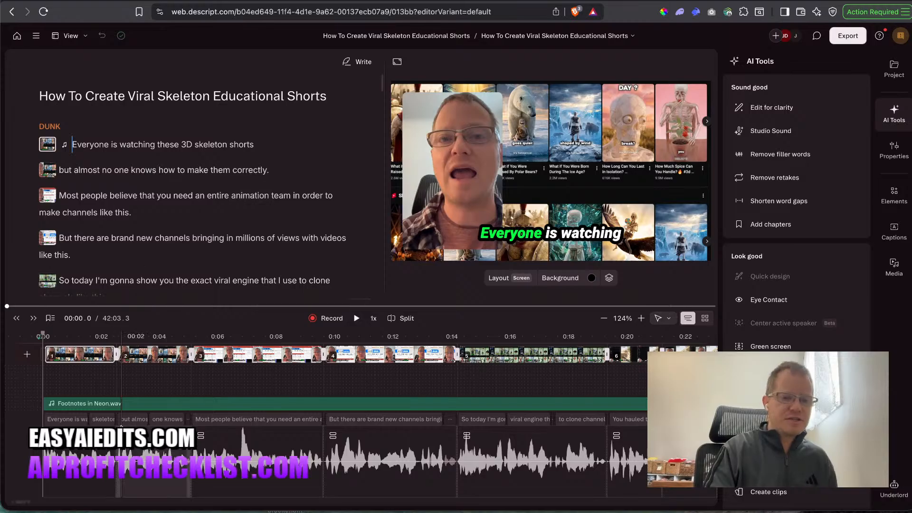
Play back the opening lines of the skeleton shorts video in the timeline, stopping after the second sentence.
{"action": "scroll", "coordinate": [95, 375], "scroll_direction": "up", "scroll_amount": 3}
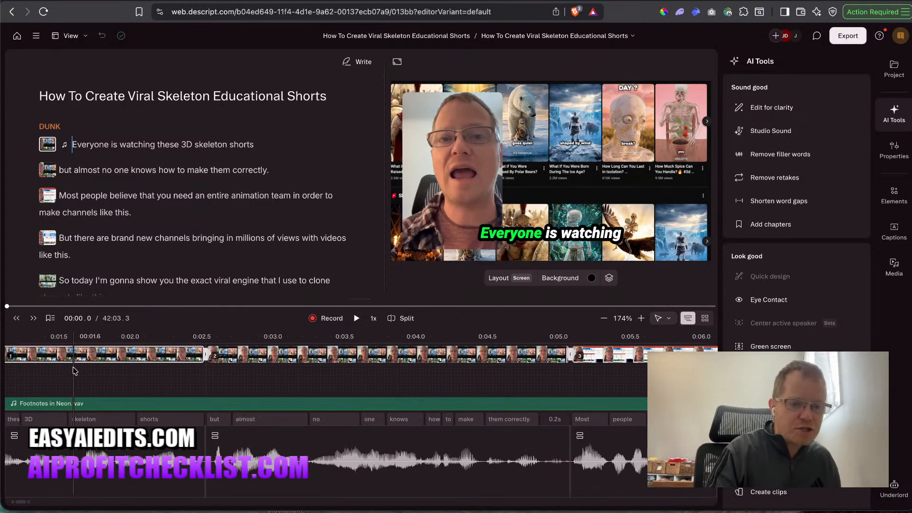
{"action": "scroll", "coordinate": [73, 366], "scroll_direction": "left", "scroll_amount": 5}
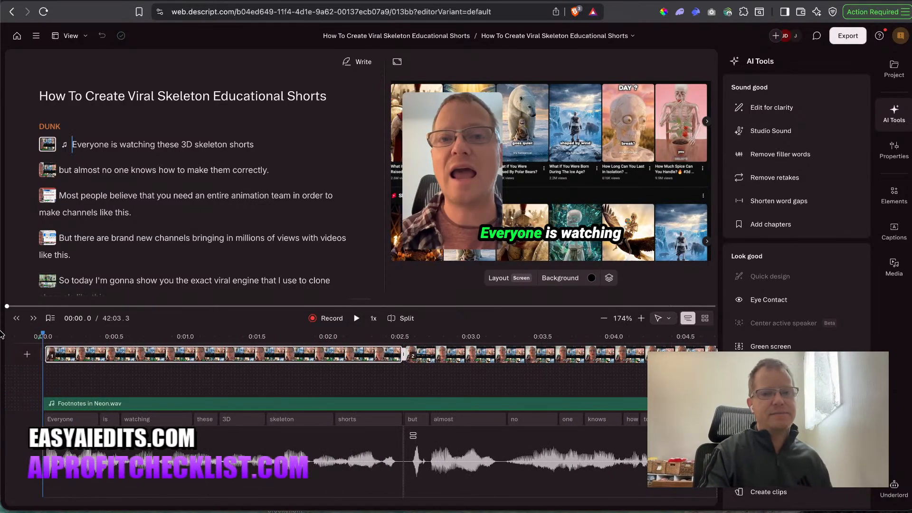
{"action": "key", "text": "space"}
{"action": "key", "text": "space"}
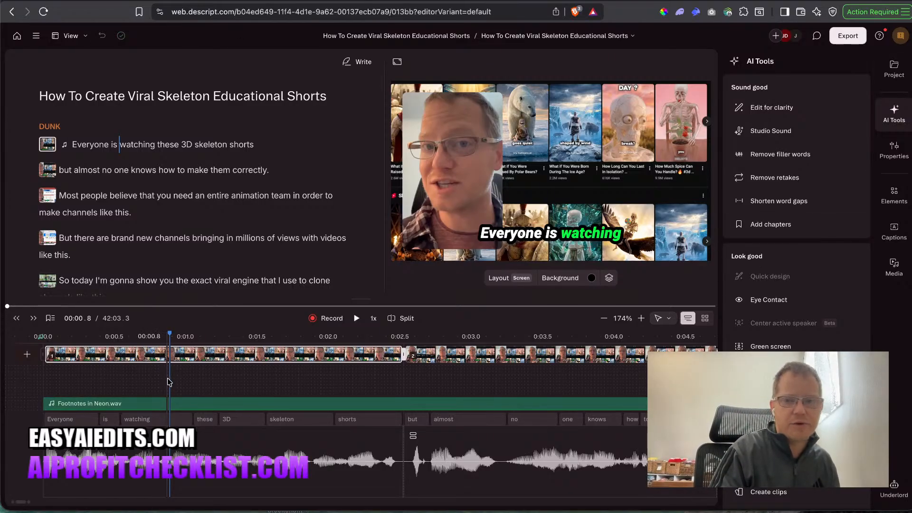
{"action": "left_click", "coordinate": [93, 341]}
{"action": "key", "text": "space"}
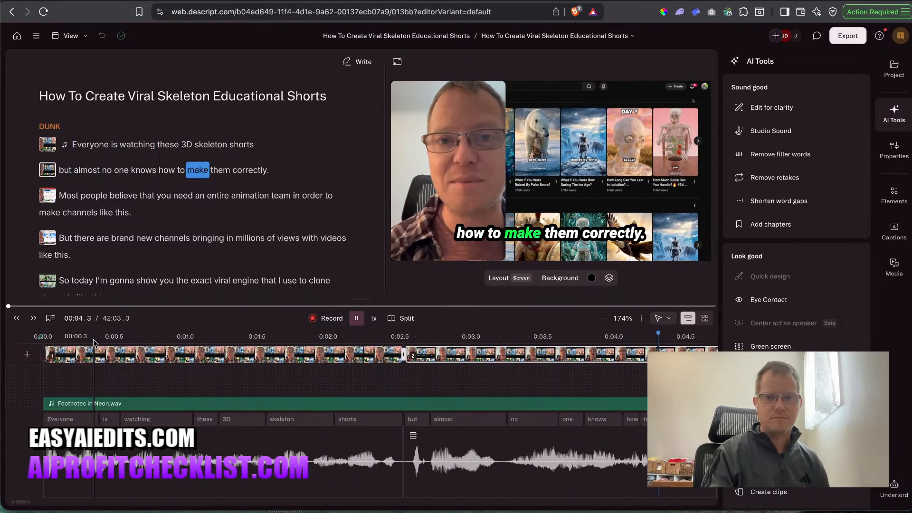
{"action": "key", "text": "space"}
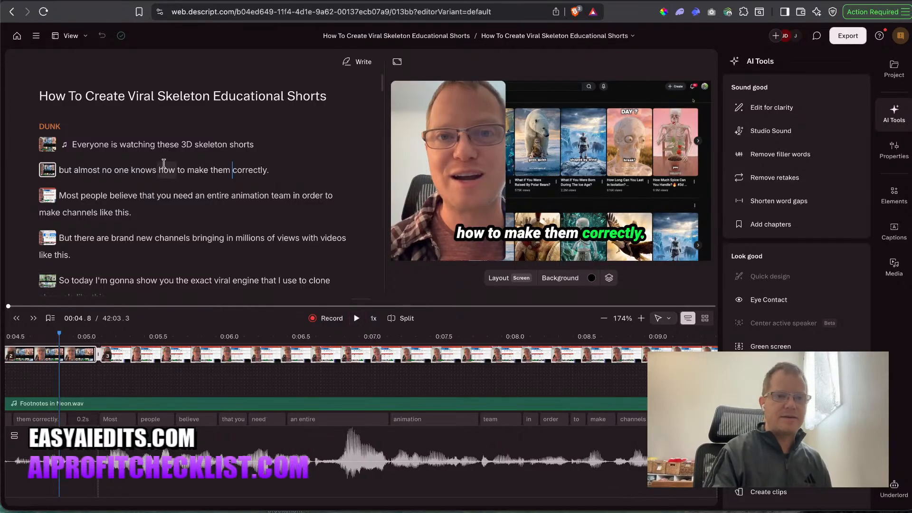
Toggle the audio enhancement in the properties of the opening "Everyone is watching" clip, and place the playhead at about 0.5 s.
{"action": "left_click", "coordinate": [164, 145]}
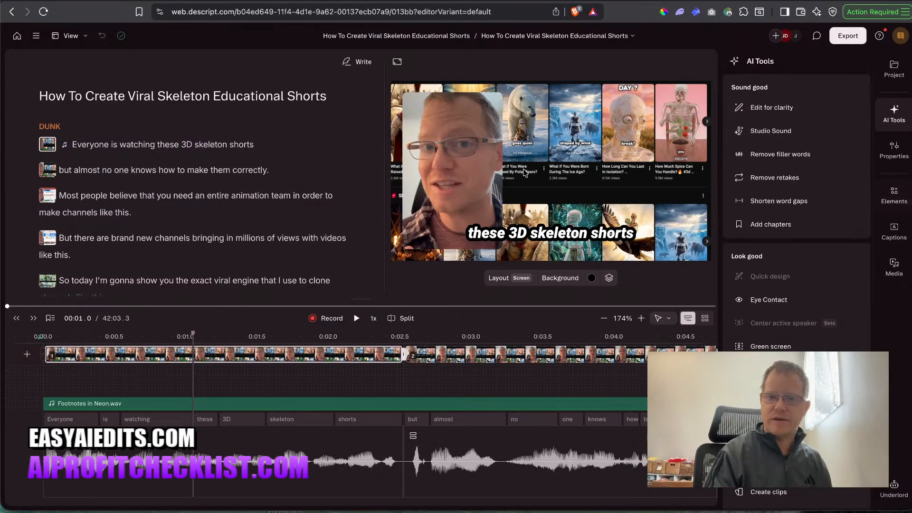
{"action": "left_click", "coordinate": [233, 436]}
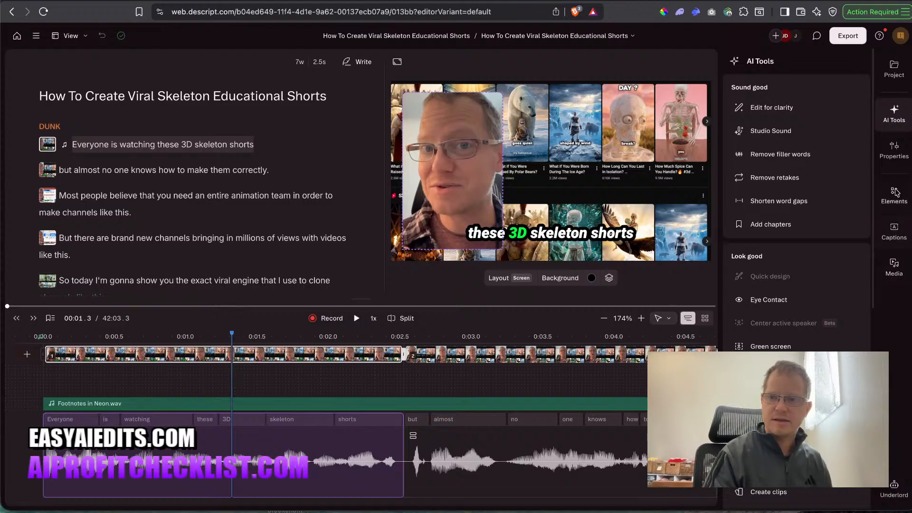
{"action": "left_click", "coordinate": [894, 150]}
{"action": "scroll", "coordinate": [778, 327], "scroll_direction": "down", "scroll_amount": 1}
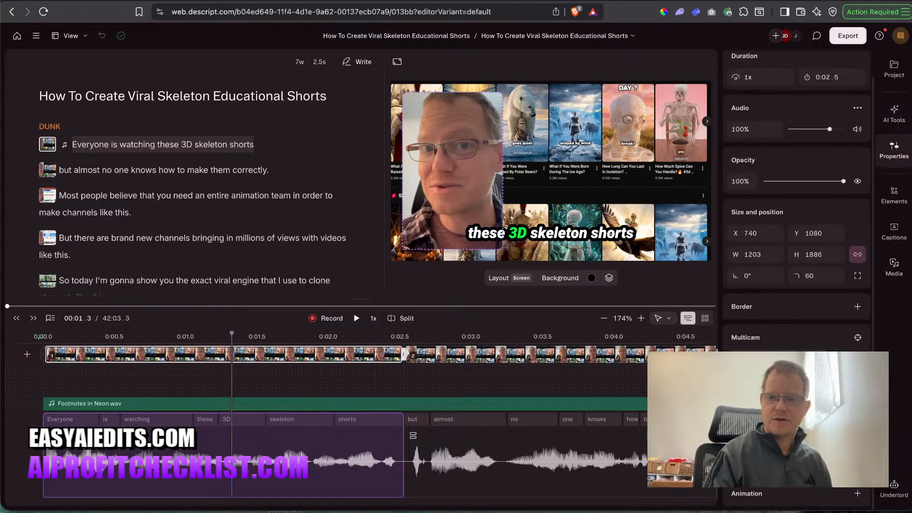
{"action": "left_click", "coordinate": [858, 441]}
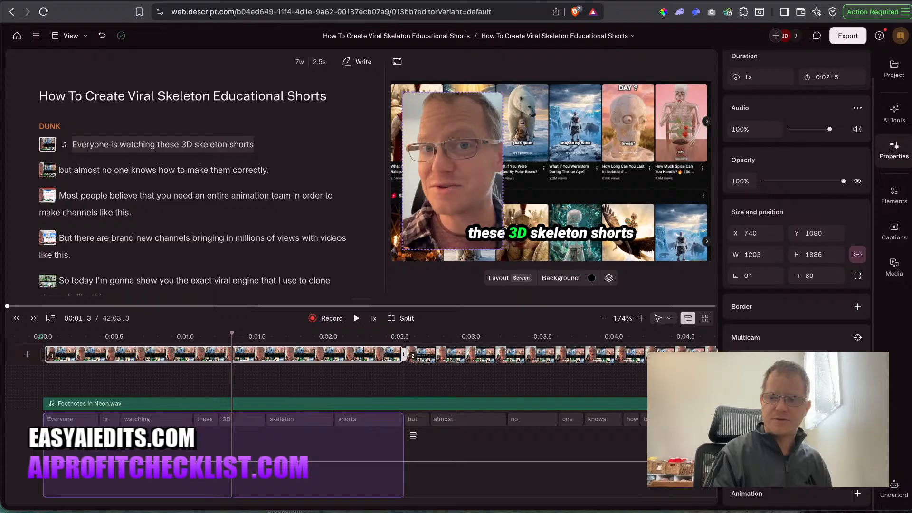
{"action": "left_click", "coordinate": [124, 339]}
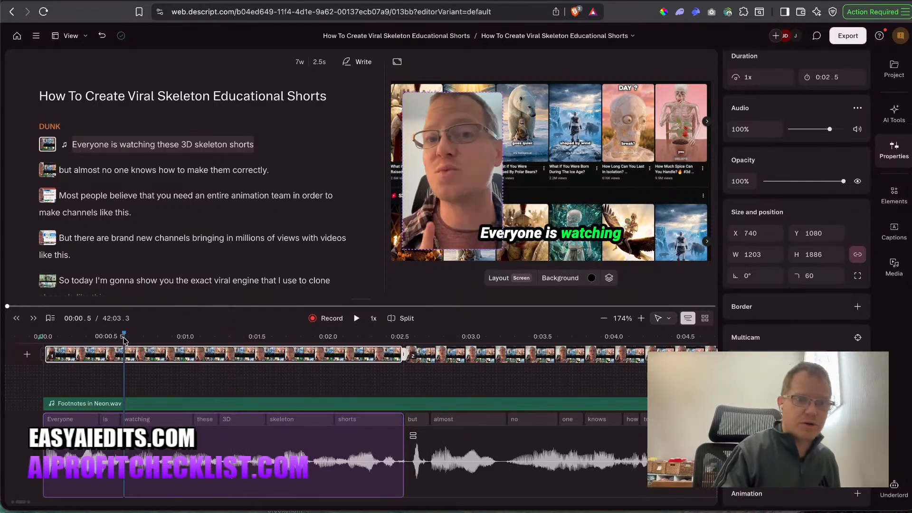
Play back the opening clip with Studio Sound off, restarting once from the beginning and pausing early in the second sentence.
{"action": "key", "text": "space"}
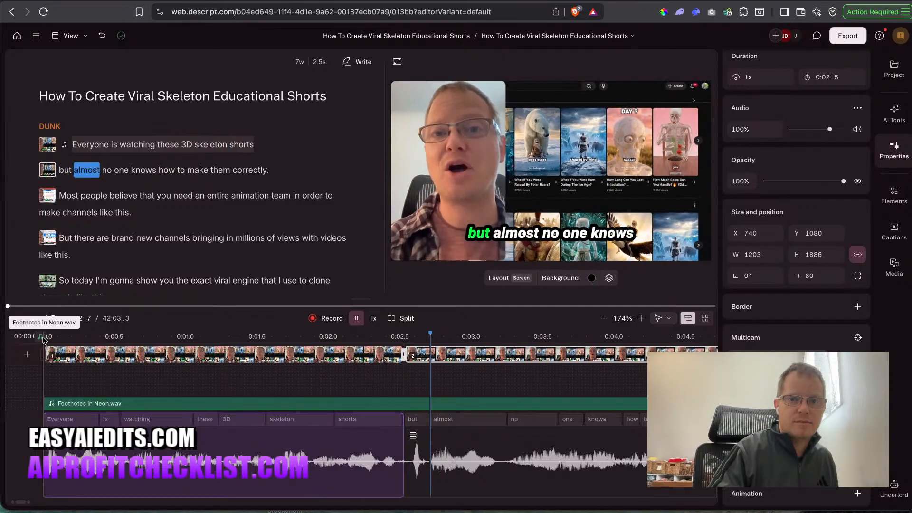
{"action": "key", "text": "space"}
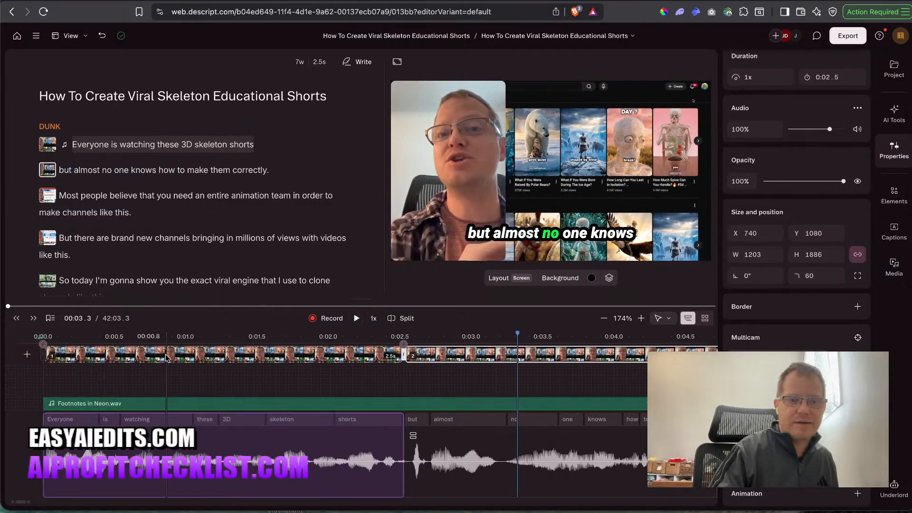
{"action": "left_click", "coordinate": [42, 337]}
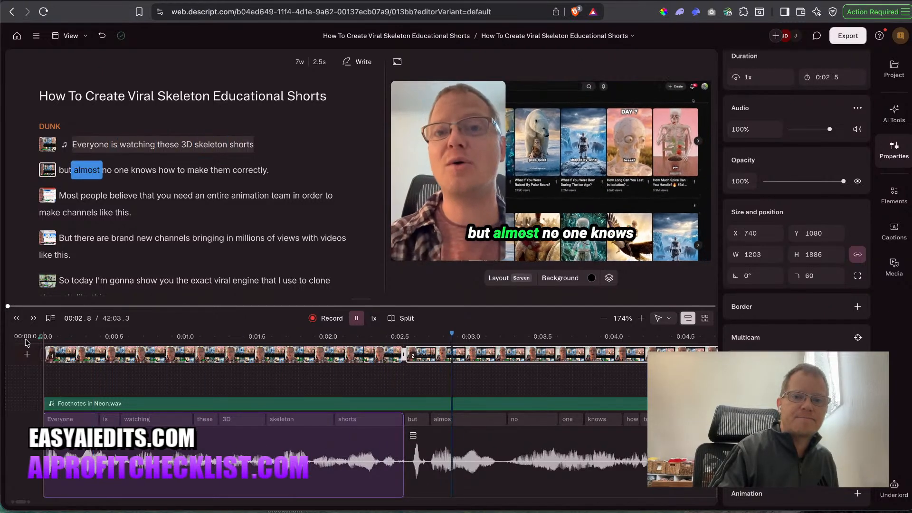
{"action": "key", "text": "space"}
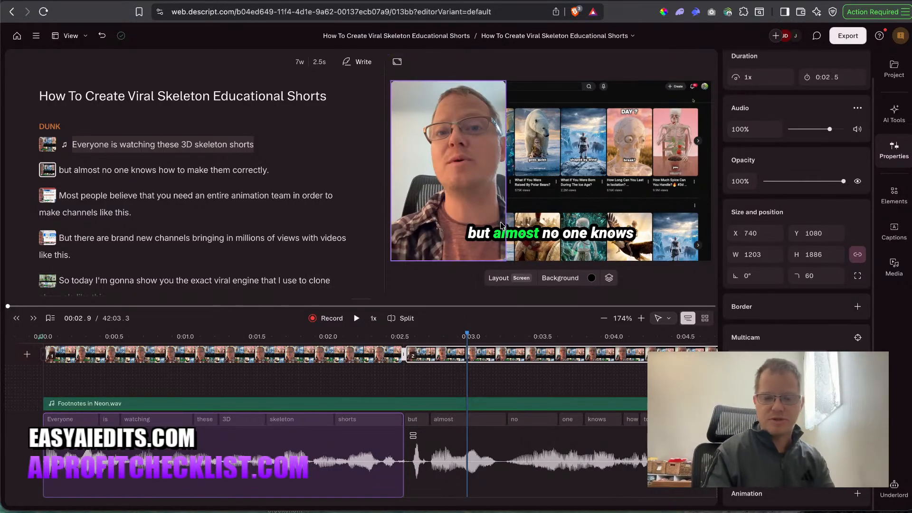
Undo the disabling of Studio Sound and replay the opening clip twice from about 0.2 s for comparison.
{"action": "key", "text": "super+z"}
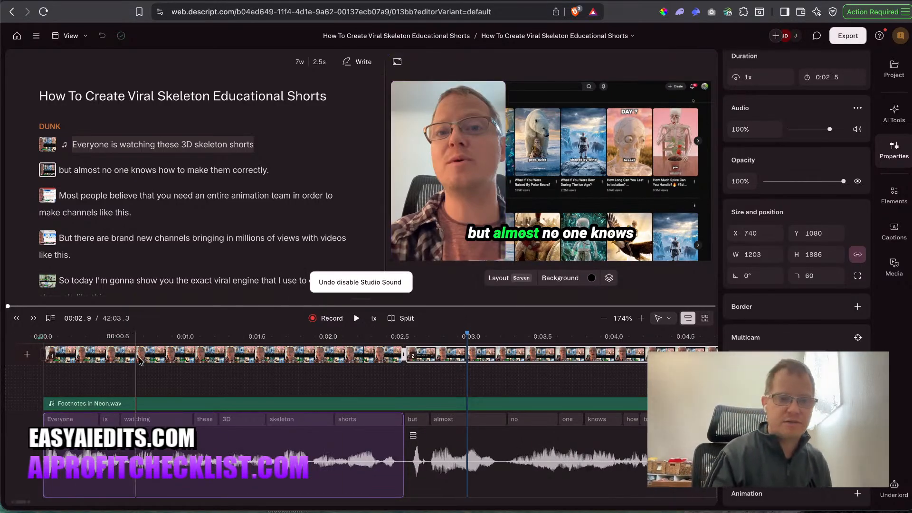
{"action": "left_click", "coordinate": [81, 338]}
{"action": "key", "text": "space"}
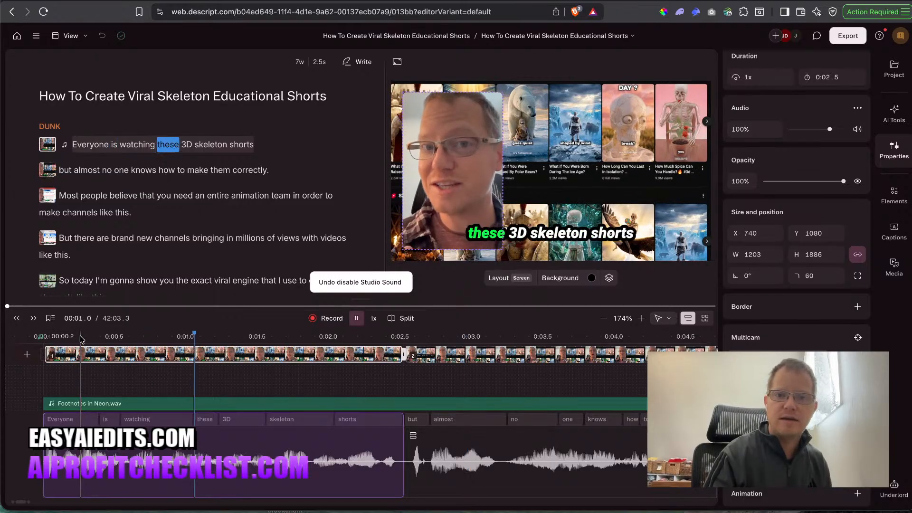
{"action": "key", "text": "space"}
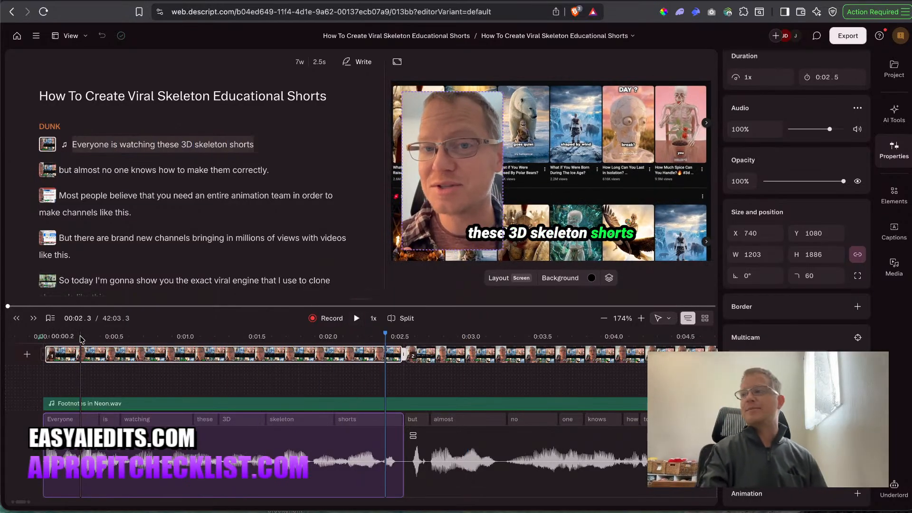
{"action": "left_click", "coordinate": [81, 339]}
{"action": "key", "text": "space"}
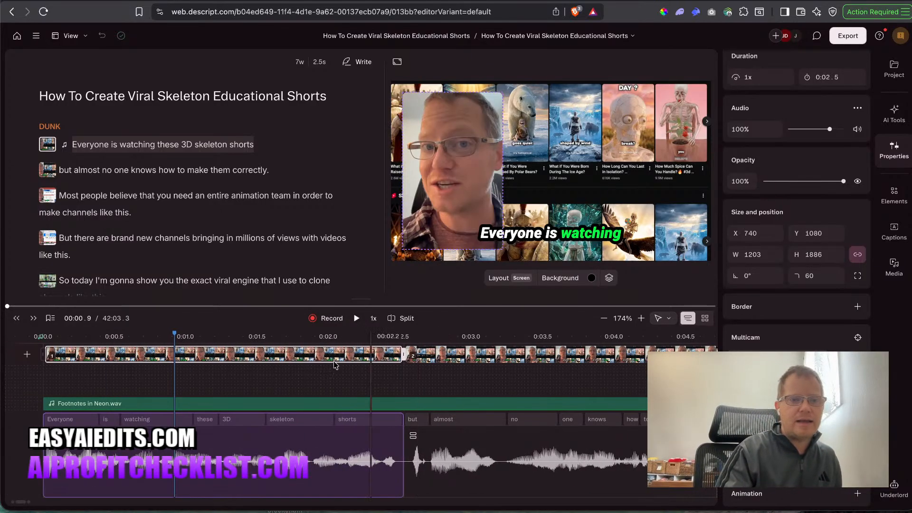
Show the AI Tools and point out Remove retakes among the "Sound good" tools.
{"action": "left_click", "coordinate": [894, 114]}
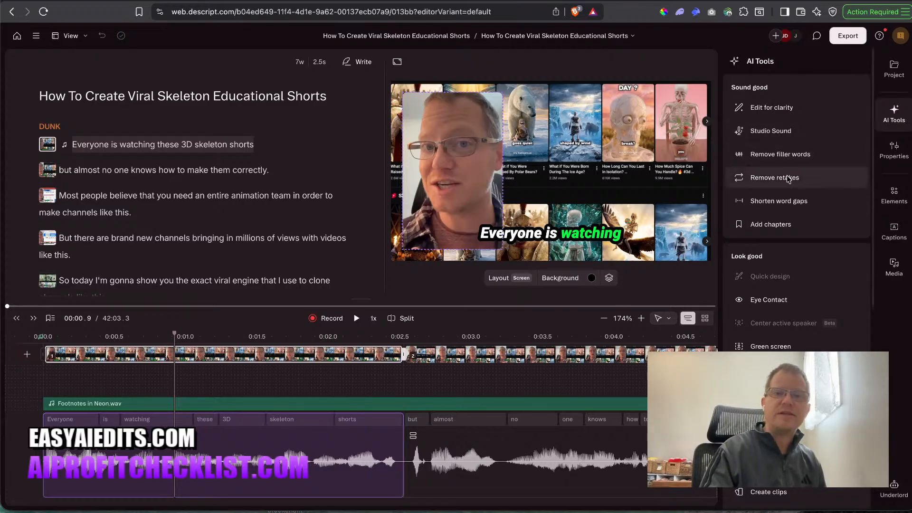
{"action": "mouse_move", "coordinate": [787, 179]}
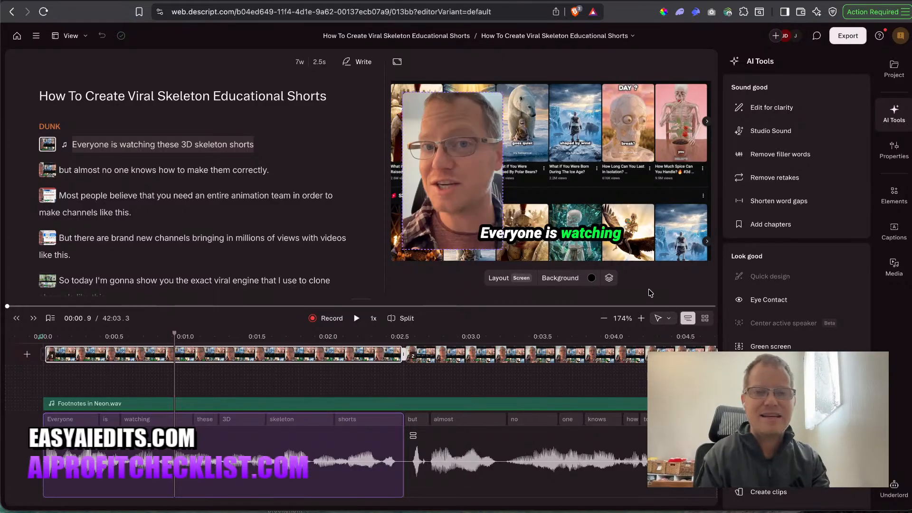
Switch to Claude Cowork and read through the summary table of the organized Desktop folders and their contents.
{"action": "key", "text": "ctrl+Left"}
{"action": "key", "text": "ctrl+Left"}
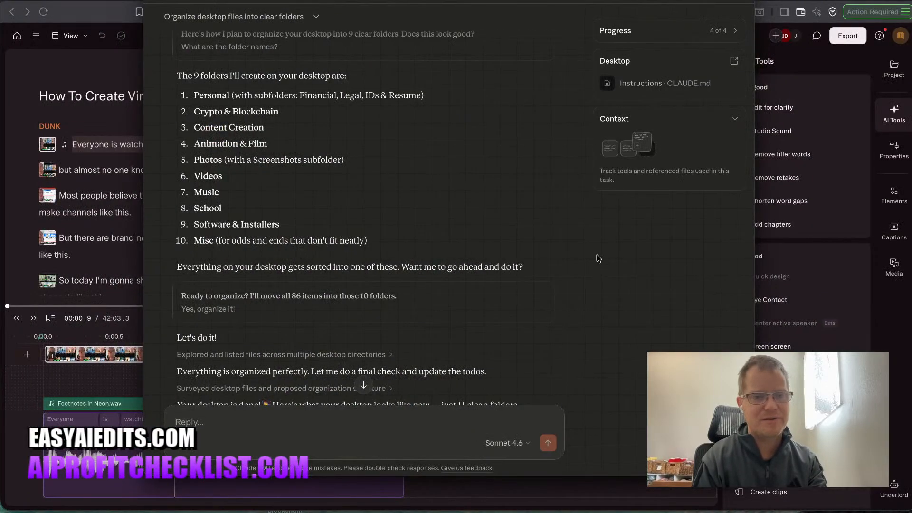
{"action": "scroll", "coordinate": [416, 300], "scroll_direction": "down", "scroll_amount": 10}
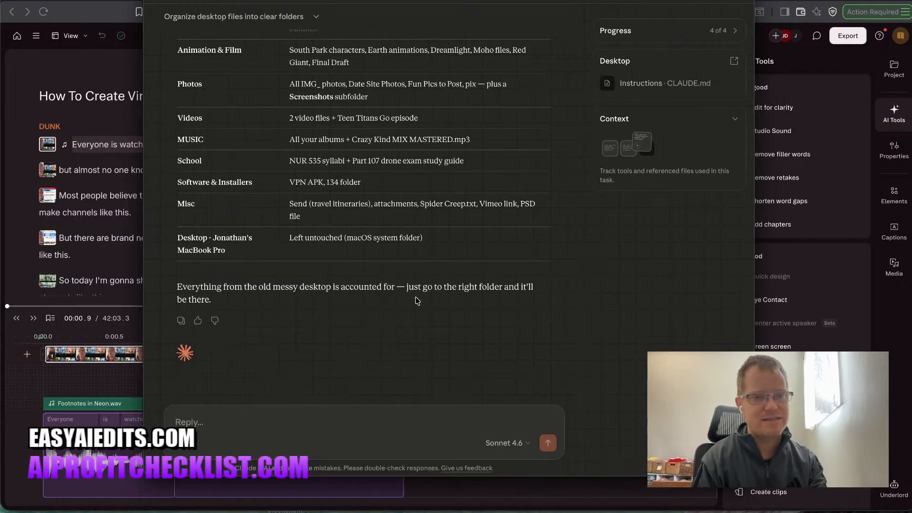
{"action": "scroll", "coordinate": [417, 301], "scroll_direction": "up", "scroll_amount": 1}
{"action": "scroll", "coordinate": [417, 300], "scroll_direction": "up", "scroll_amount": 3}
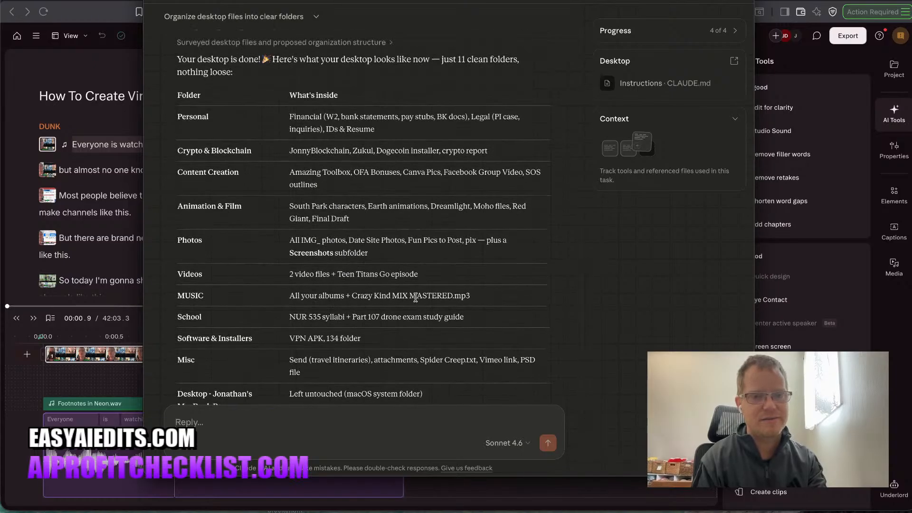
{"action": "scroll", "coordinate": [416, 298], "scroll_direction": "down", "scroll_amount": 6}
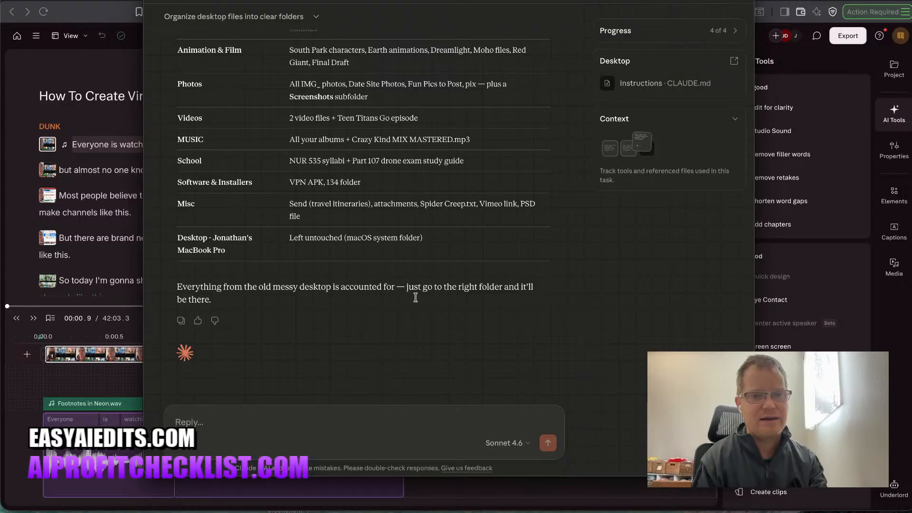
Return to Descript in the browser and examine the "Look good" AI tools, including Green screen, Automatic multicam and Generate an image.
{"action": "left_click", "coordinate": [481, 492]}
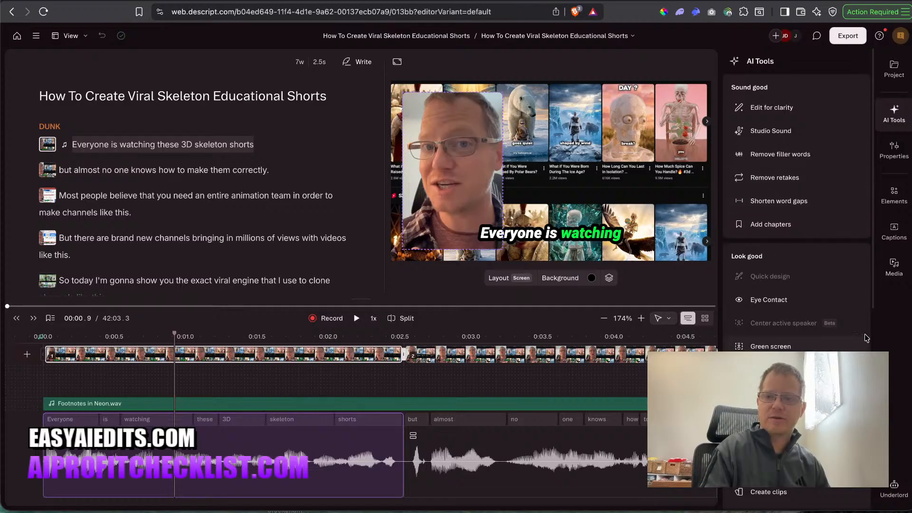
{"action": "scroll", "coordinate": [865, 338], "scroll_direction": "down", "scroll_amount": 2}
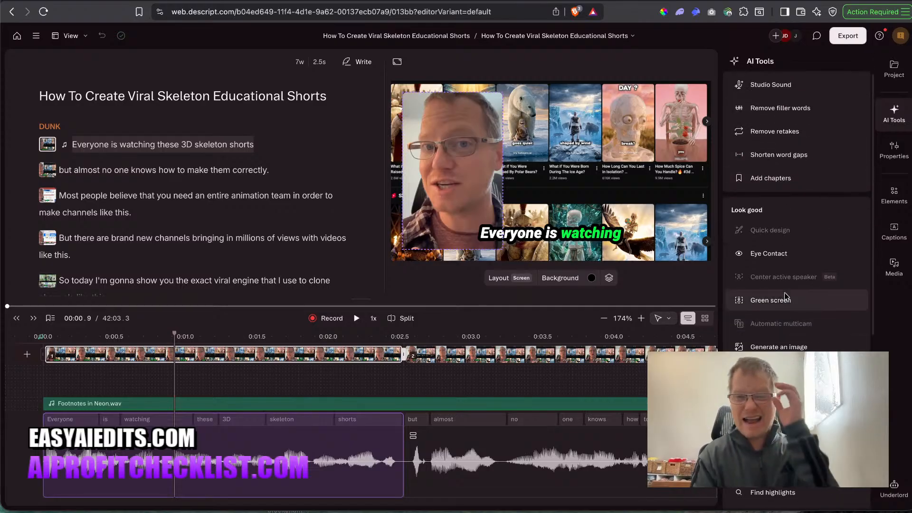
{"action": "mouse_move", "coordinate": [786, 297]}
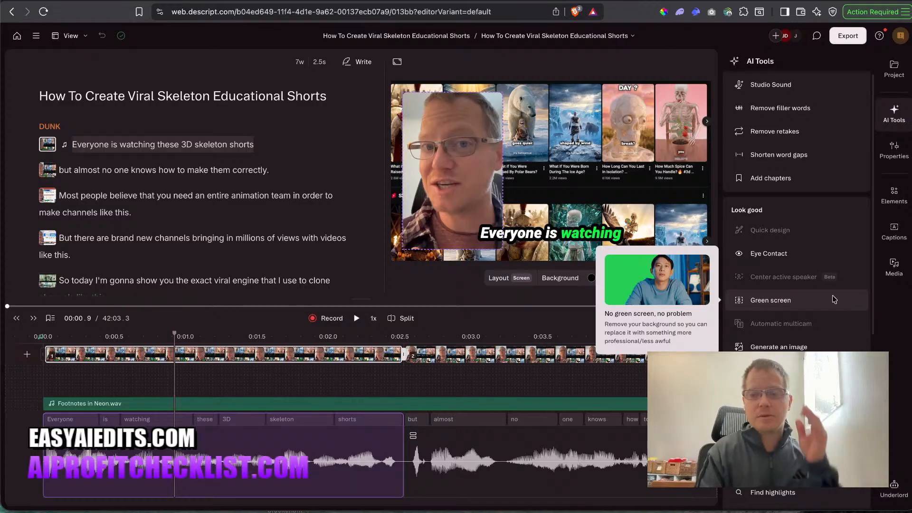
{"action": "mouse_move", "coordinate": [802, 232]}
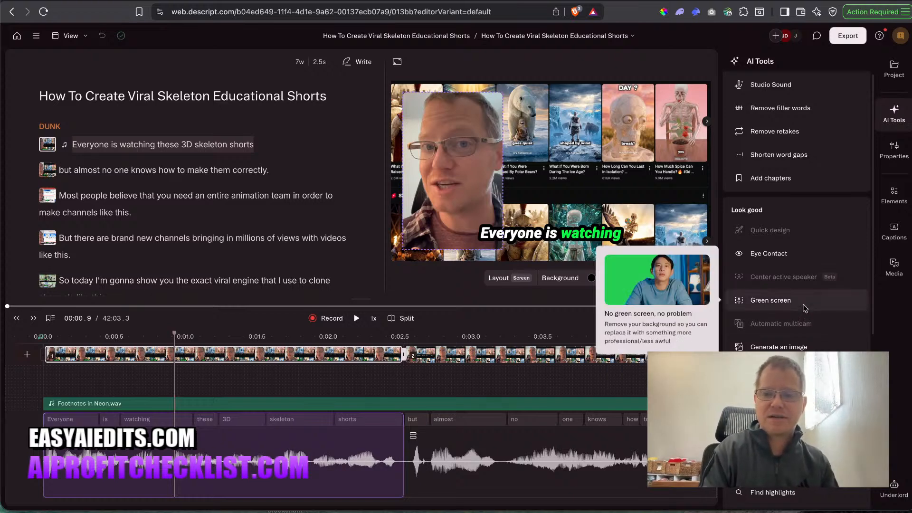
{"action": "mouse_move", "coordinate": [807, 327]}
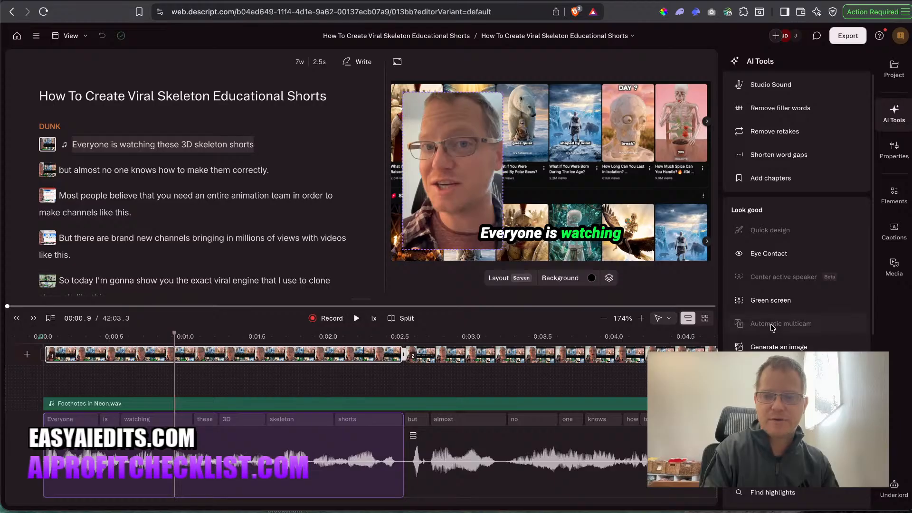
{"action": "mouse_move", "coordinate": [771, 327]}
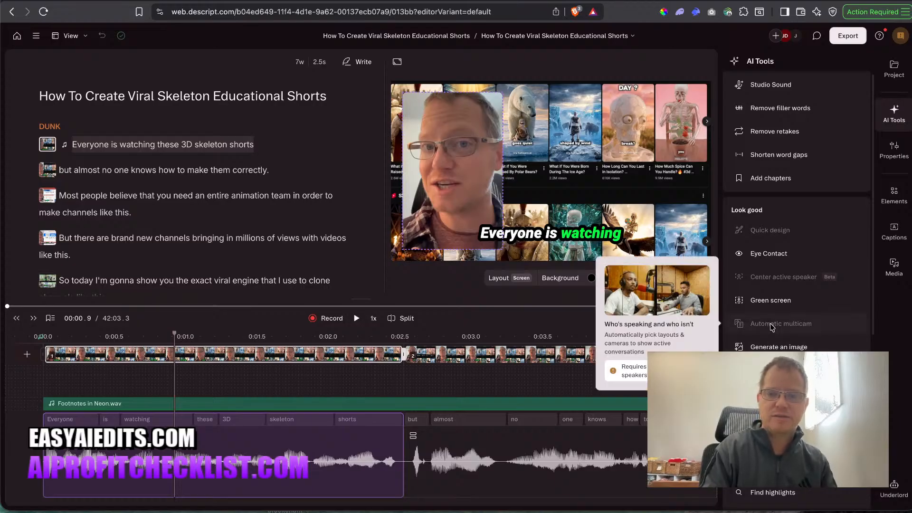
{"action": "mouse_move", "coordinate": [744, 345]}
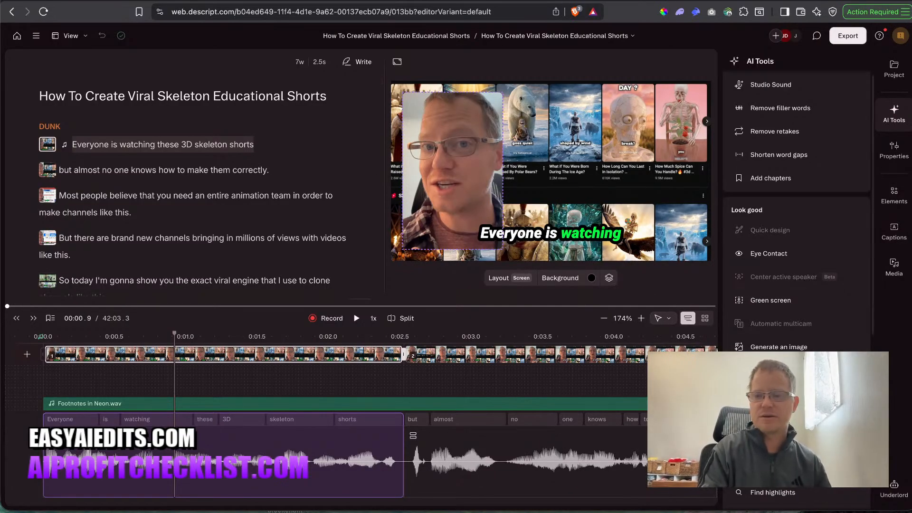
{"action": "mouse_move", "coordinate": [780, 346]}
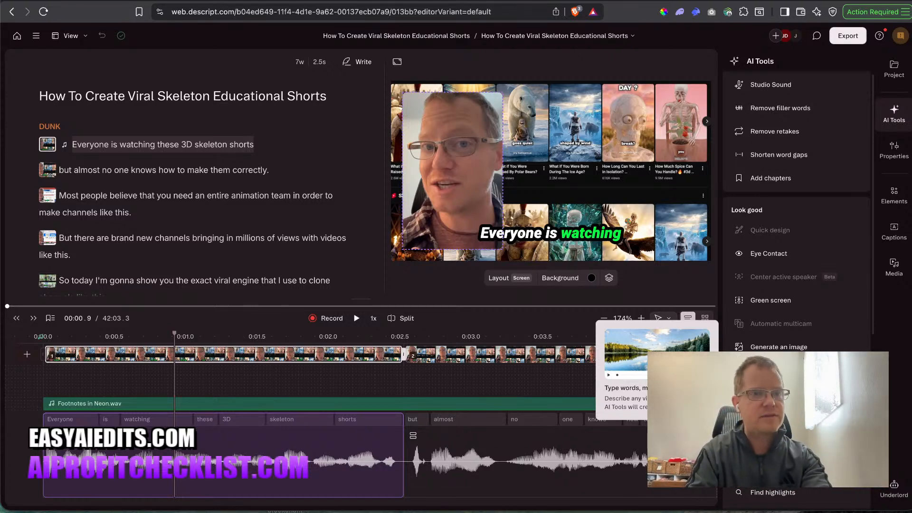
Open grok.com in a new browser tab and dismiss the service notice on its home page.
{"action": "key", "text": "super+t"}
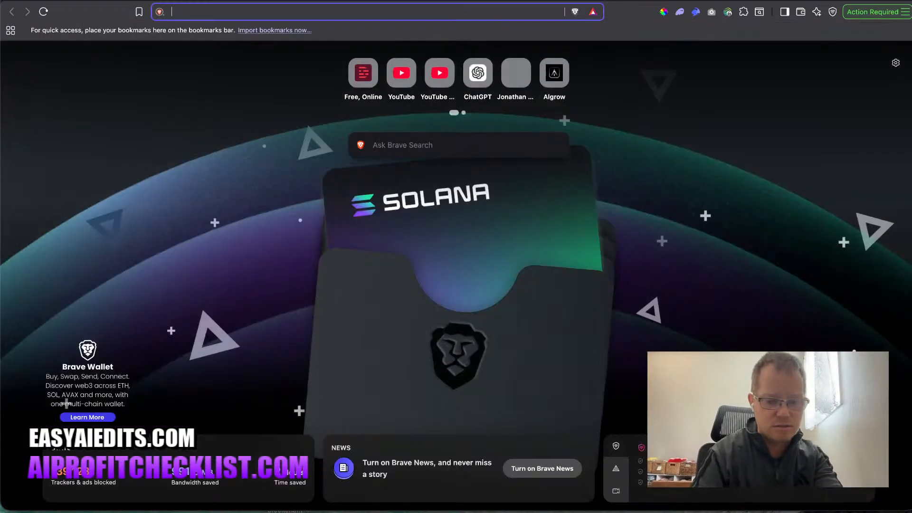
{"action": "type", "text": "grok"}
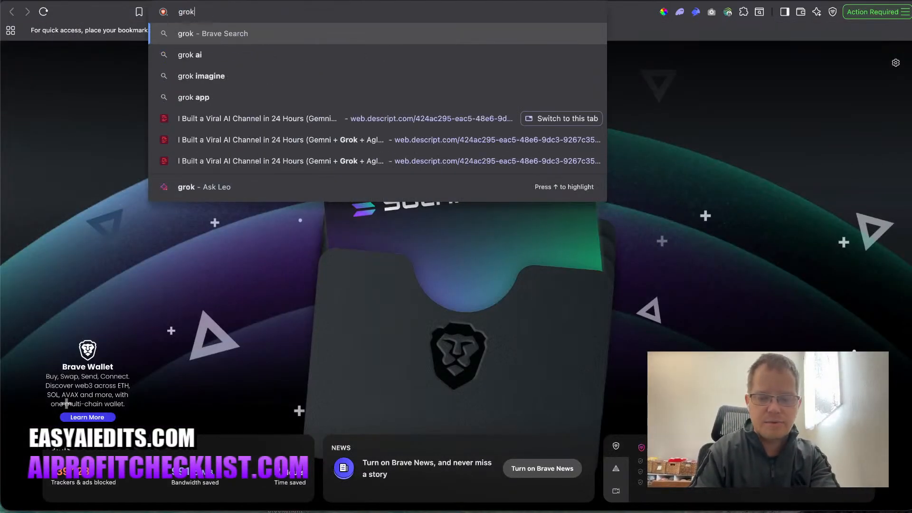
{"action": "type", "text": ".com"}
{"action": "key", "text": "Return"}
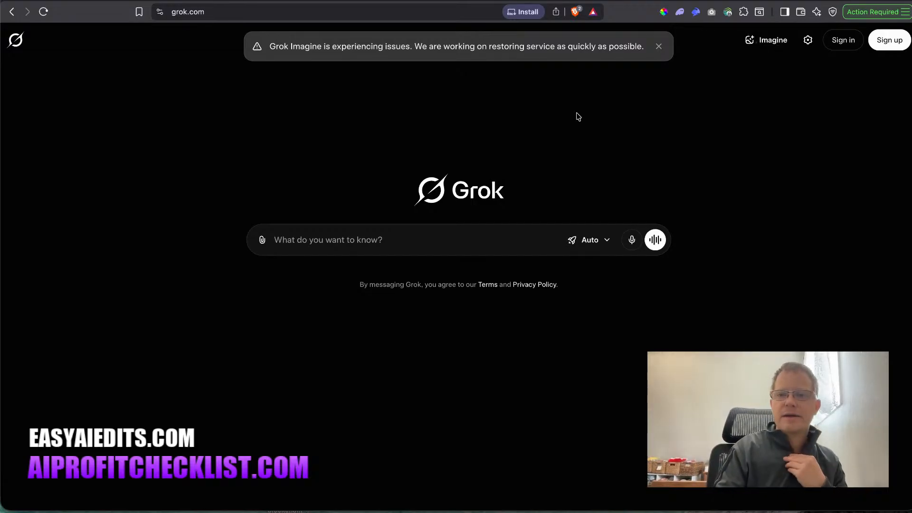
{"action": "left_click", "coordinate": [658, 46]}
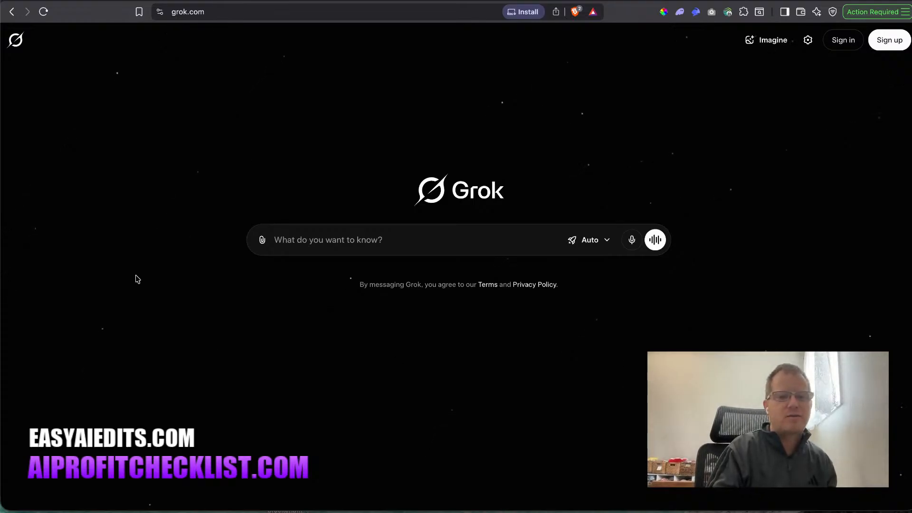
Go back to the Descript project and examine the remaining AI tools, from Blur speaker background through the Repurpose and Publish groups.
{"action": "left_click", "coordinate": [72, 0]}
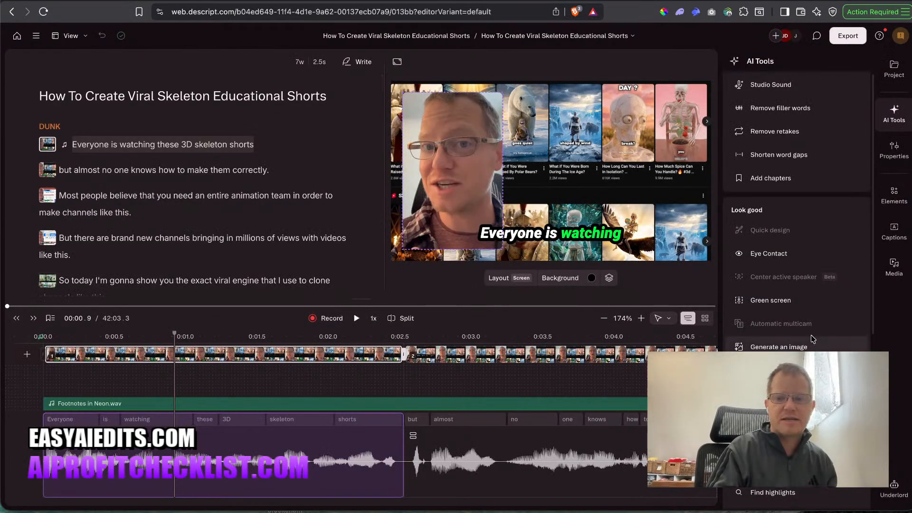
{"action": "scroll", "coordinate": [793, 304], "scroll_direction": "down", "scroll_amount": 4}
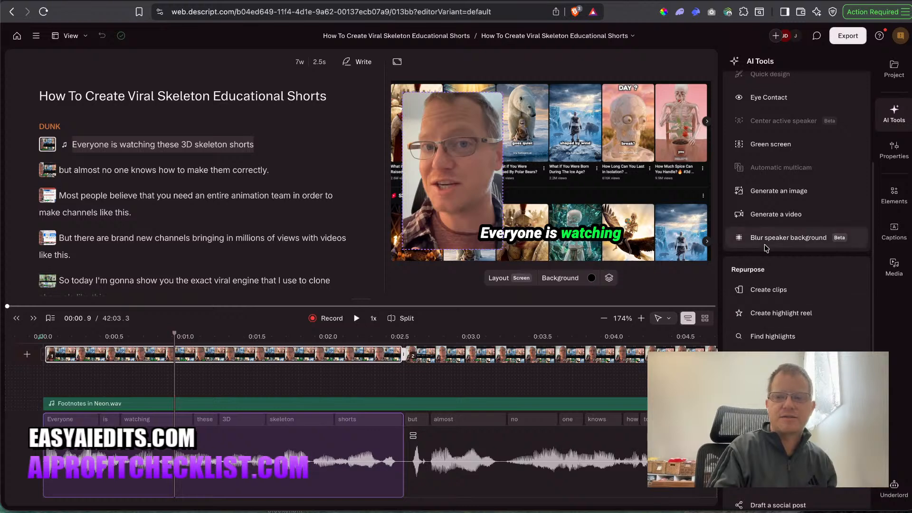
{"action": "mouse_move", "coordinate": [766, 244]}
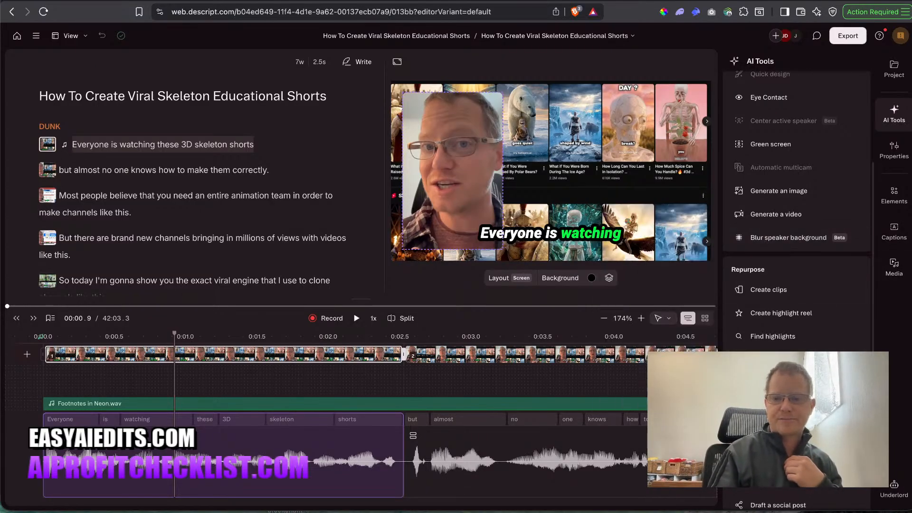
{"action": "mouse_move", "coordinate": [792, 288]}
{"action": "scroll", "coordinate": [792, 289], "scroll_direction": "down", "scroll_amount": 3}
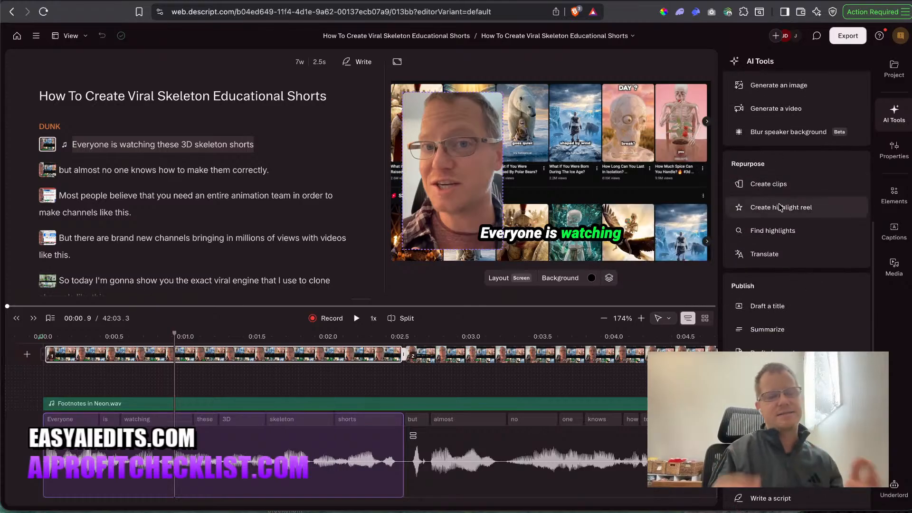
{"action": "mouse_move", "coordinate": [780, 207]}
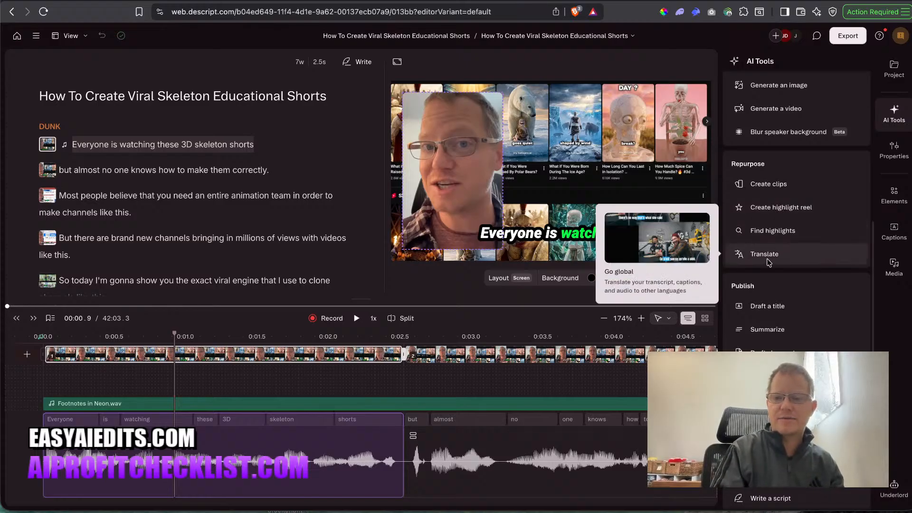
{"action": "mouse_move", "coordinate": [781, 229]}
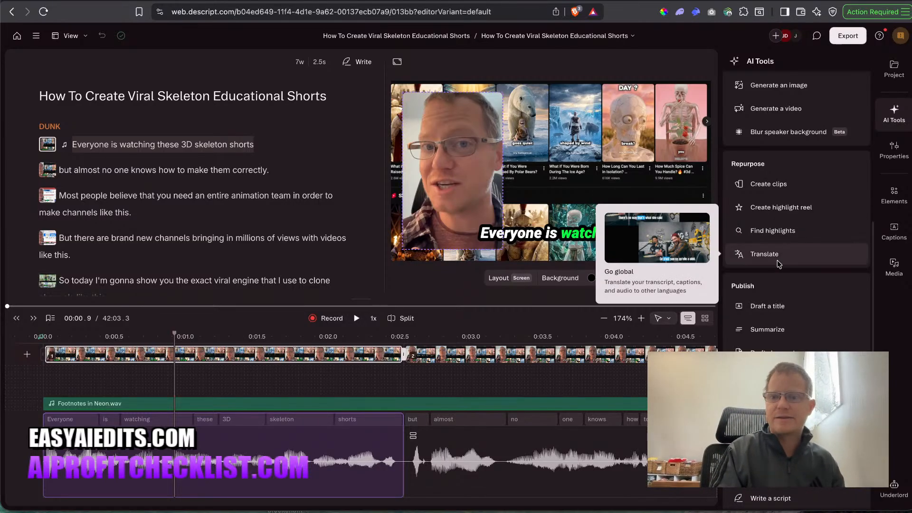
{"action": "scroll", "coordinate": [780, 264], "scroll_direction": "down", "scroll_amount": 2}
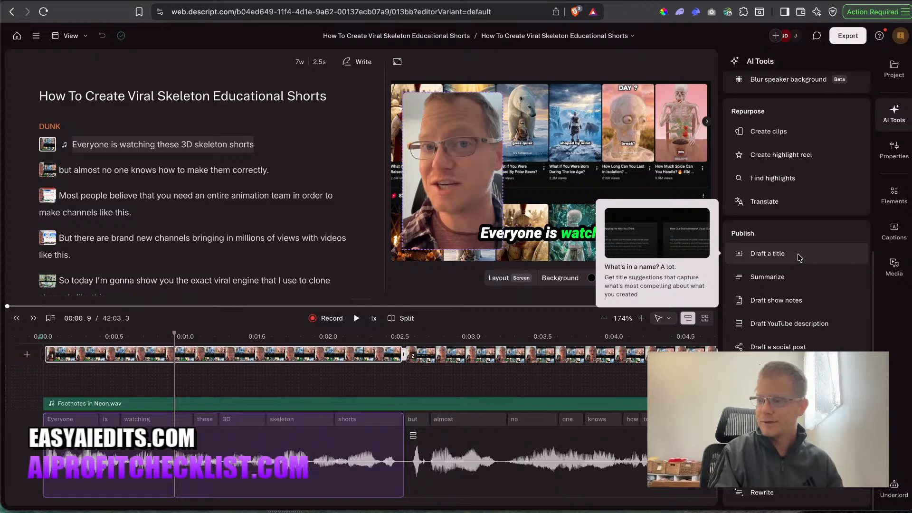
{"action": "mouse_move", "coordinate": [765, 282]}
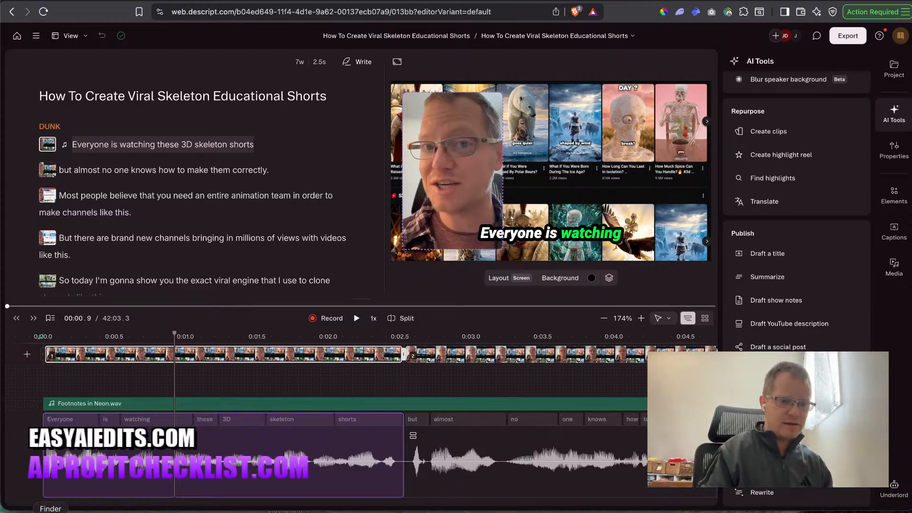
Open a Finder window over the Descript project and show the reorganized folders on the Desktop.
{"action": "left_click", "coordinate": [51, 510]}
{"action": "left_click_drag", "start_coordinate": [597, 148], "coordinate": [435, 131]}
{"action": "key", "text": "ctrl+Left"}
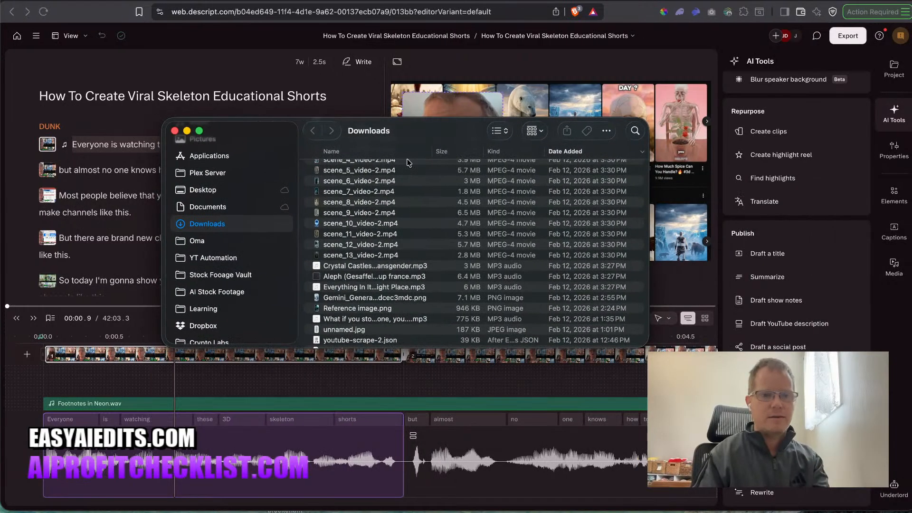
{"action": "left_click", "coordinate": [211, 241]}
{"action": "left_click", "coordinate": [215, 207]}
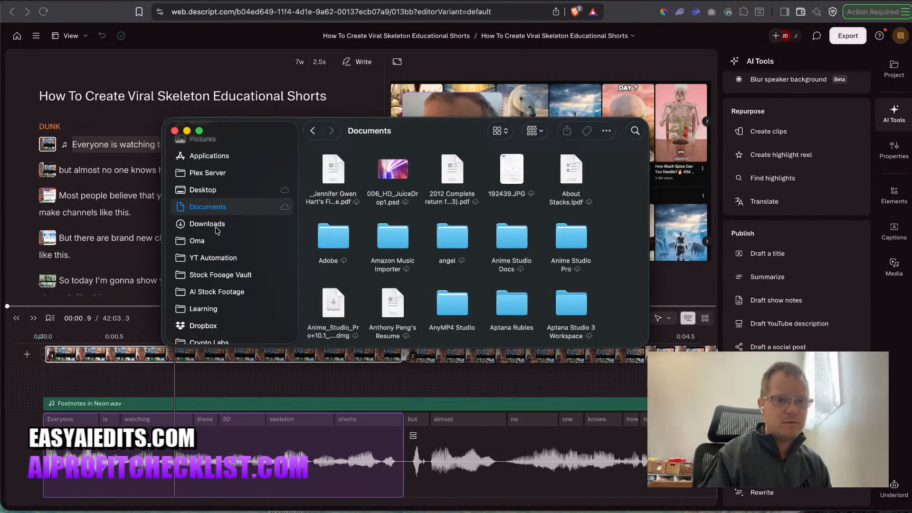
{"action": "left_click", "coordinate": [209, 189]}
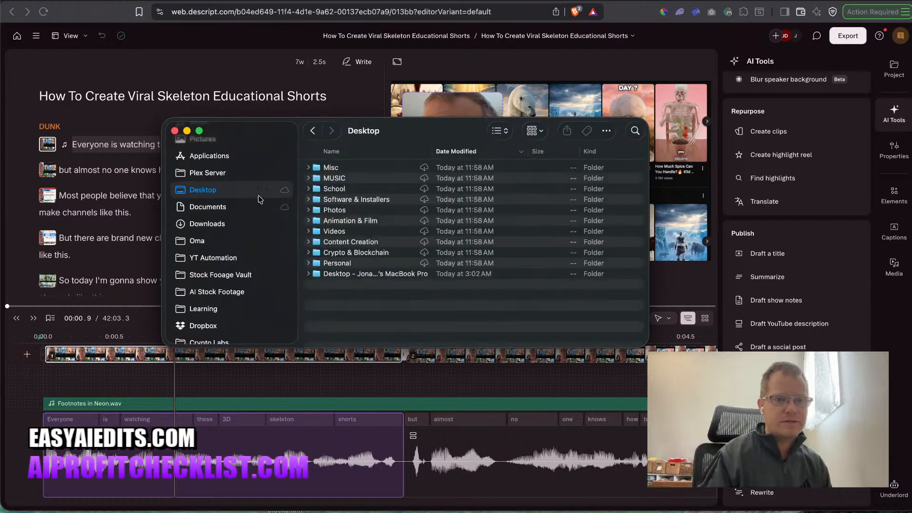
Look through the Documents folder's list of files, open the Oma folder and move the Finder window lower.
{"action": "left_click", "coordinate": [209, 208]}
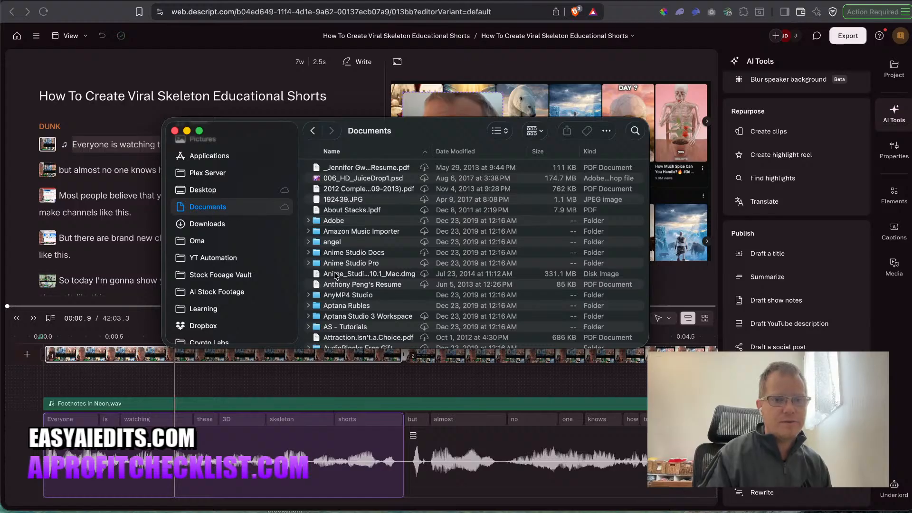
{"action": "scroll", "coordinate": [378, 298], "scroll_direction": "down", "scroll_amount": 10}
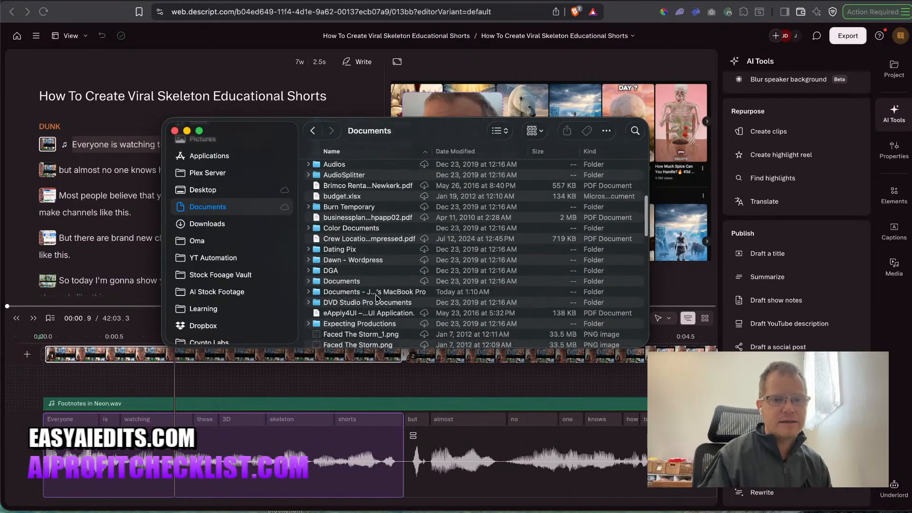
{"action": "scroll", "coordinate": [377, 298], "scroll_direction": "down", "scroll_amount": 15}
{"action": "left_click", "coordinate": [210, 240]}
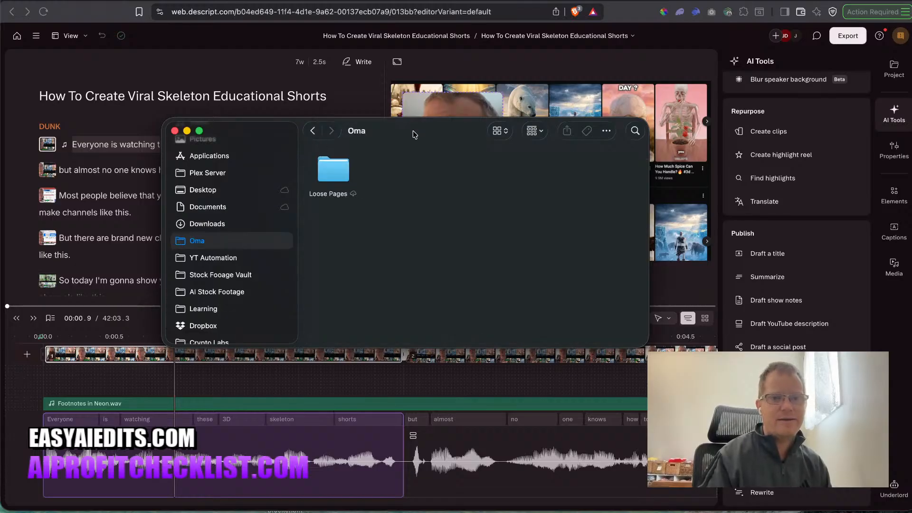
{"action": "left_click_drag", "start_coordinate": [414, 135], "coordinate": [424, 314]}
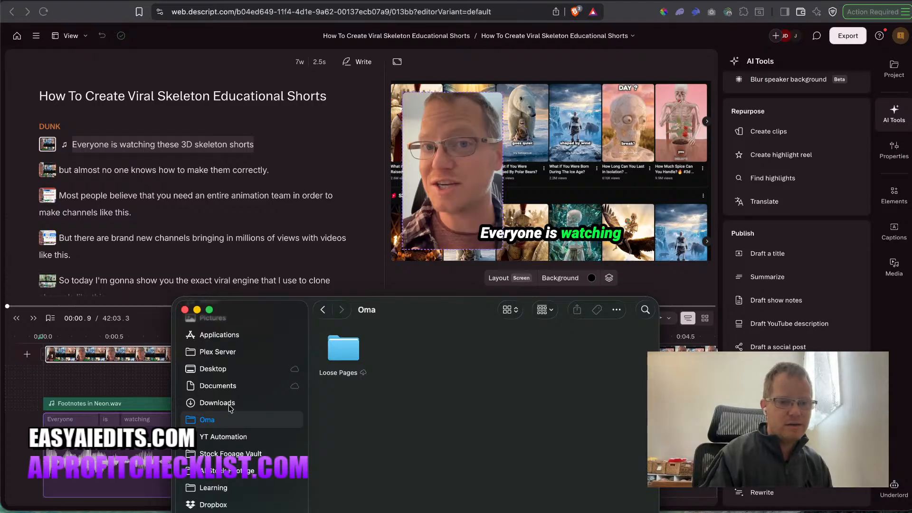
Reopen the Documents folder, browse its icons down to the Herbalife Docs and HHR folders, and return to the Descript project.
{"action": "left_click", "coordinate": [227, 387]}
{"action": "left_click", "coordinate": [470, 350]}
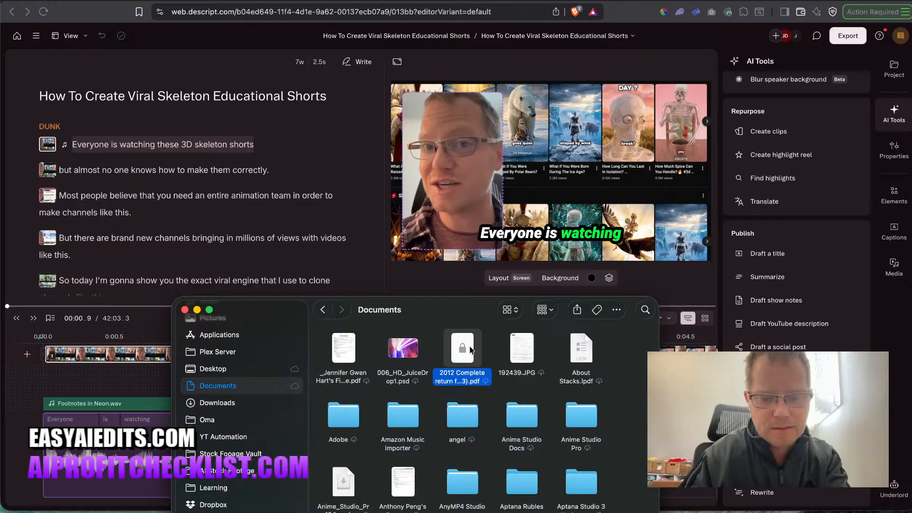
{"action": "key", "text": "c"}
{"action": "scroll", "coordinate": [594, 485], "scroll_direction": "down", "scroll_amount": 3}
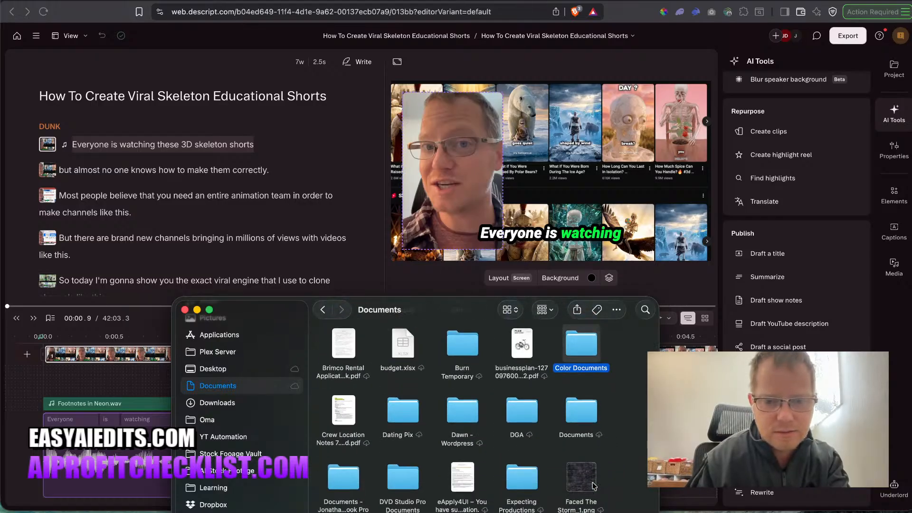
{"action": "scroll", "coordinate": [594, 486], "scroll_direction": "down", "scroll_amount": 3}
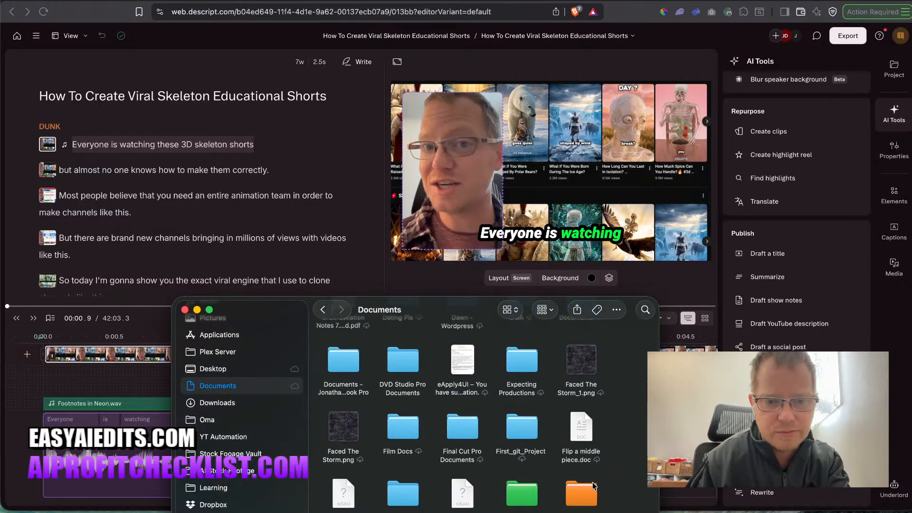
{"action": "scroll", "coordinate": [594, 486], "scroll_direction": "down", "scroll_amount": 2}
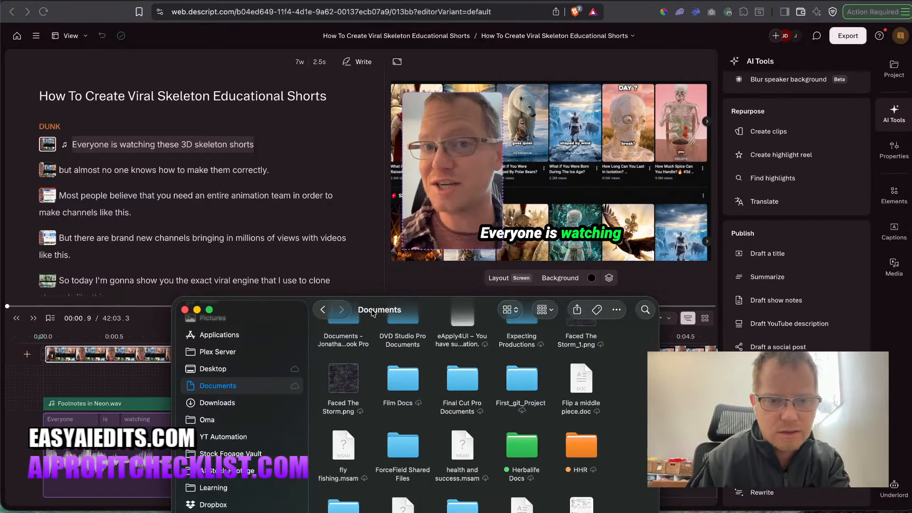
{"action": "left_click", "coordinate": [322, 309]}
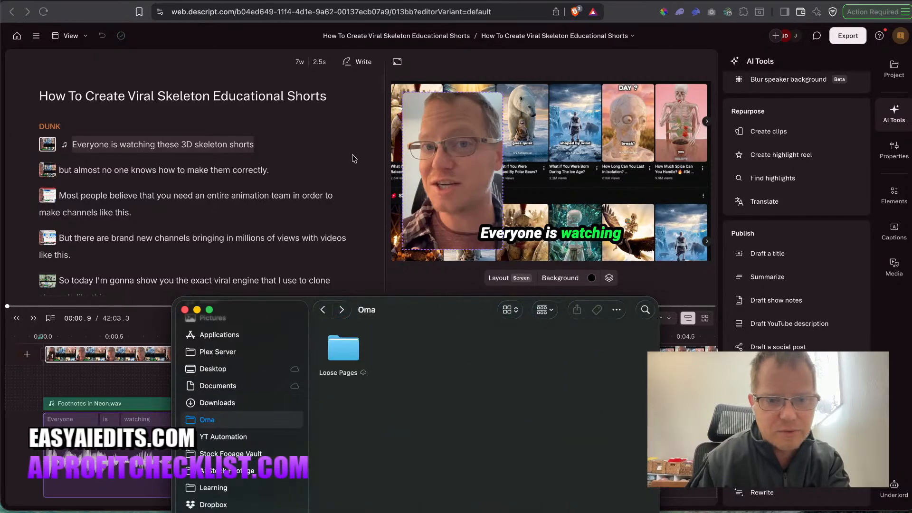
{"action": "left_click", "coordinate": [353, 157]}
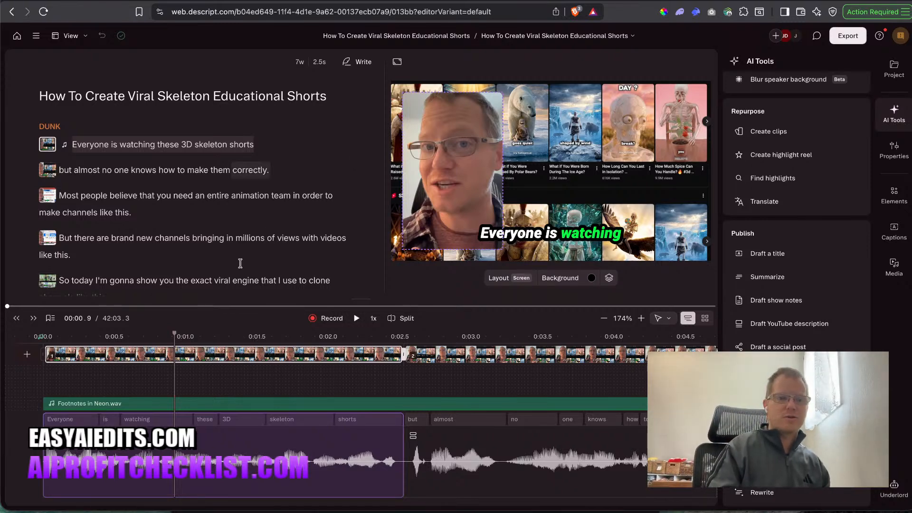
{"action": "left_click", "coordinate": [51, 507]}
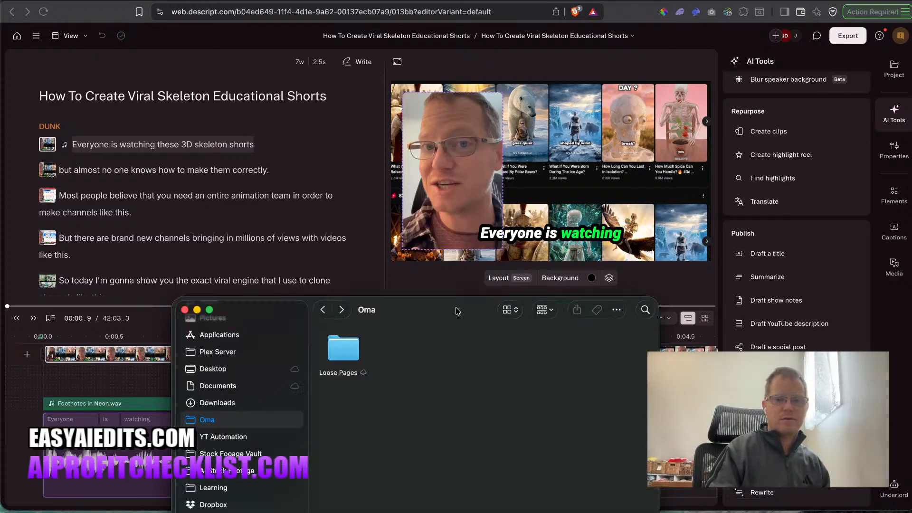
{"action": "left_click", "coordinate": [322, 309]}
{"action": "left_click", "coordinate": [350, 228]}
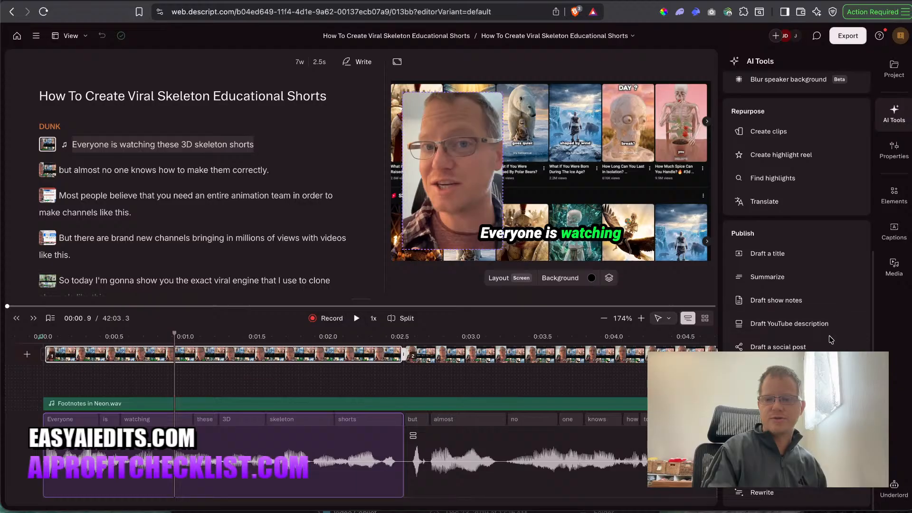
Examine Descript's "Sound good" AI tools, including Remove filler words and Shorten word gaps.
{"action": "mouse_move", "coordinate": [769, 348]}
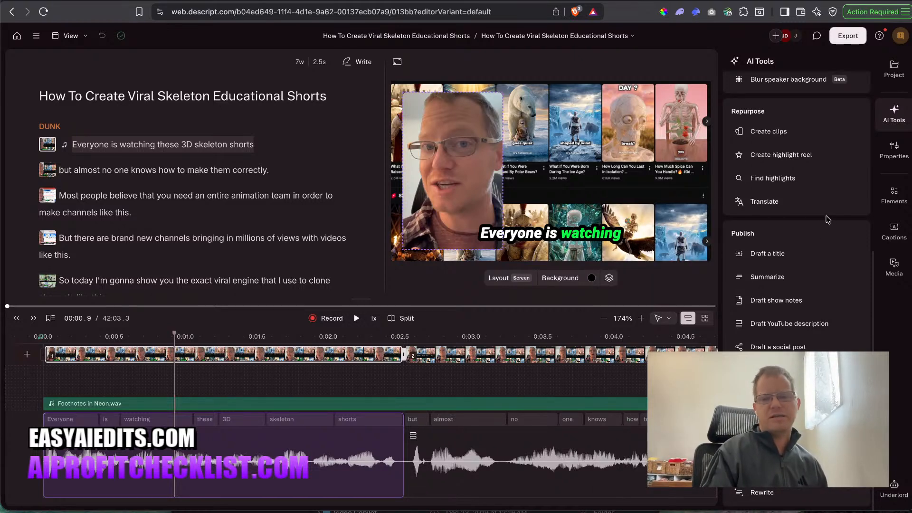
{"action": "scroll", "coordinate": [804, 221], "scroll_direction": "up", "scroll_amount": 5}
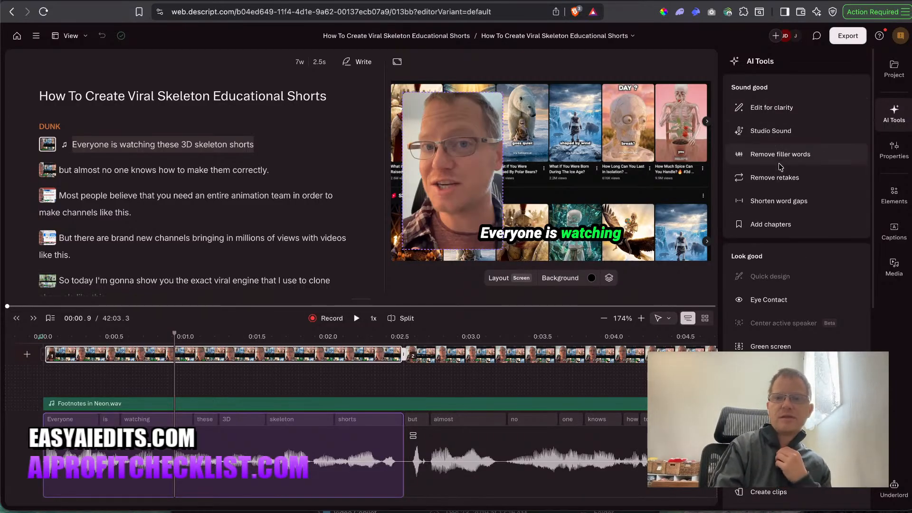
{"action": "mouse_move", "coordinate": [791, 143]}
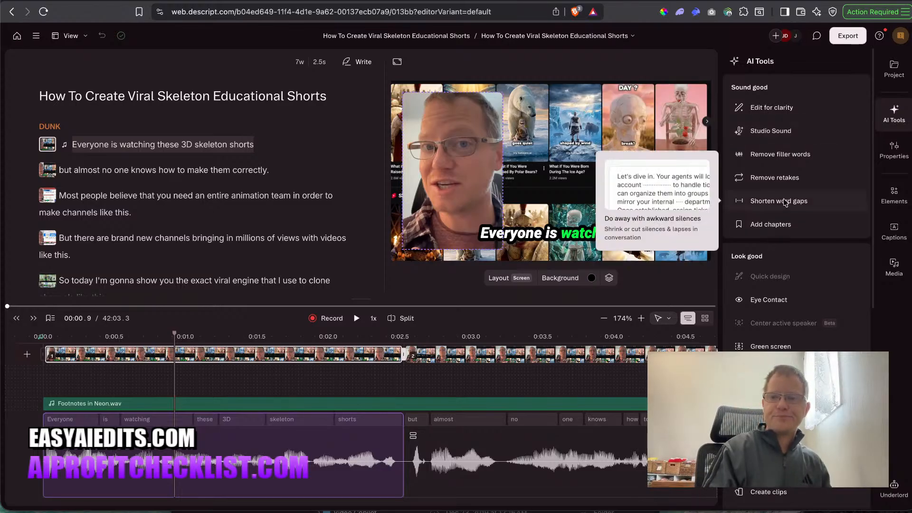
{"action": "mouse_move", "coordinate": [778, 161]}
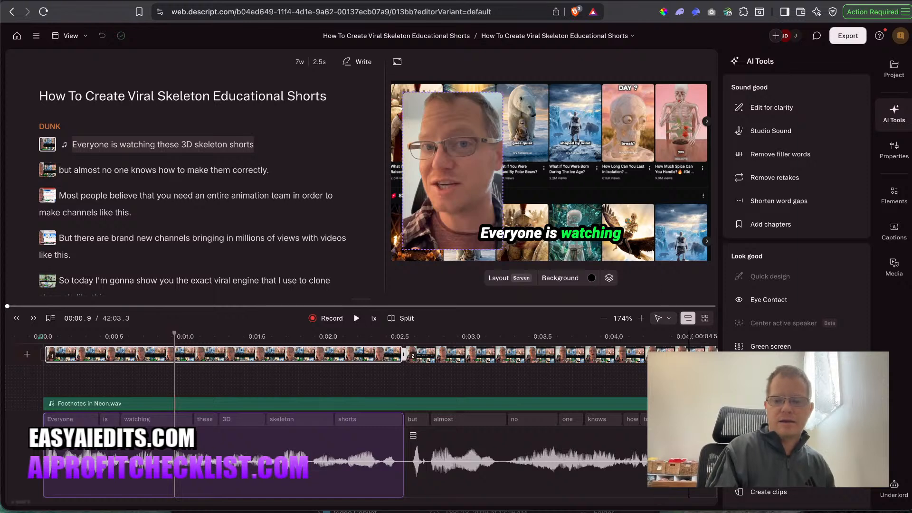
Switch to the Remotion website and look over its home page about making videos programmatically.
{"action": "left_click", "coordinate": [635, 512]}
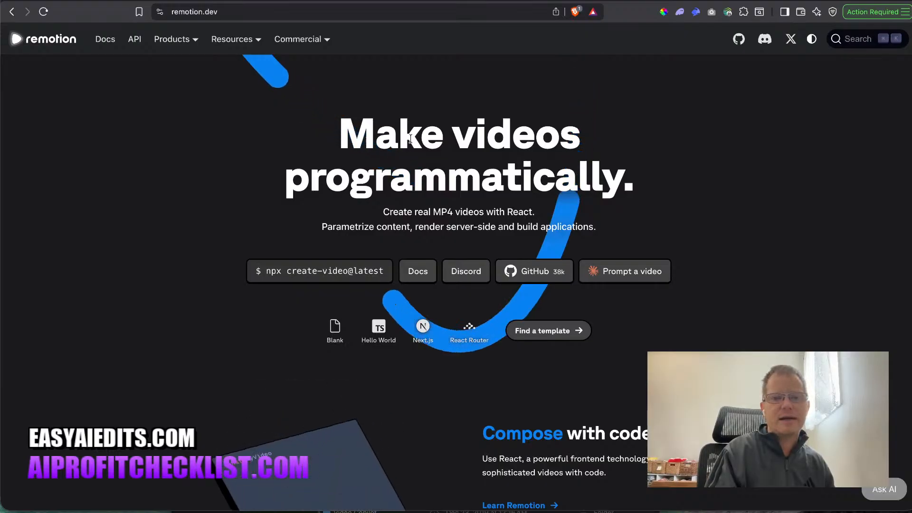
{"action": "scroll", "coordinate": [410, 138], "scroll_direction": "down", "scroll_amount": 8}
{"action": "scroll", "coordinate": [412, 139], "scroll_direction": "up", "scroll_amount": 3}
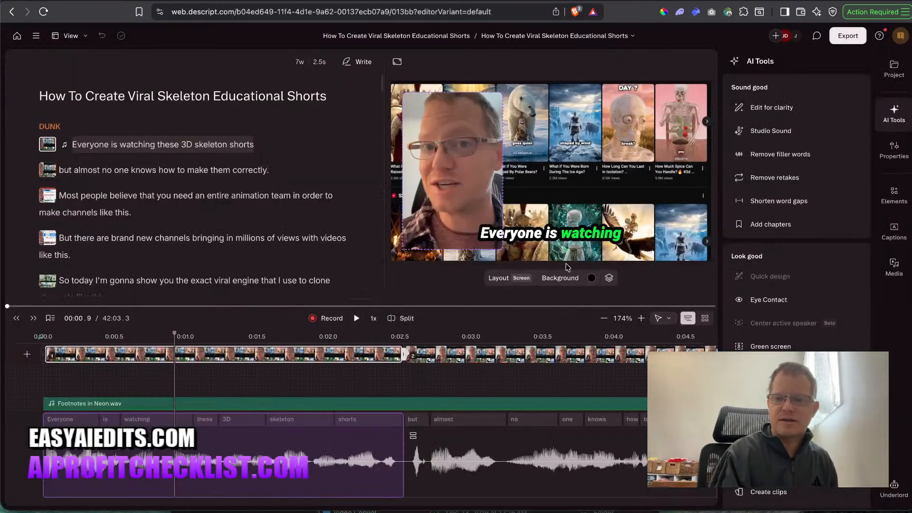
Return to the Descript project, hide the AI Tools, select the first scene and enlarge the timeline area.
{"action": "mouse_move", "coordinate": [784, 323]}
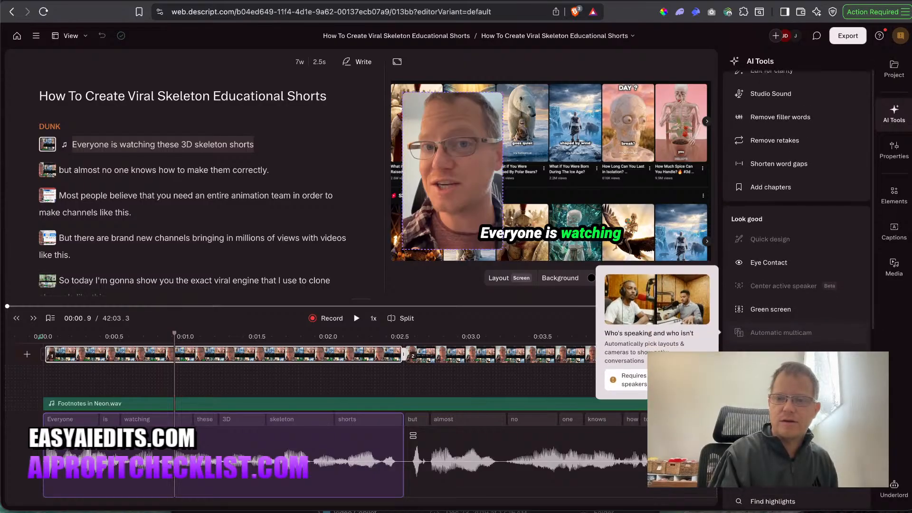
{"action": "triple_click", "coordinate": [228, 145]}
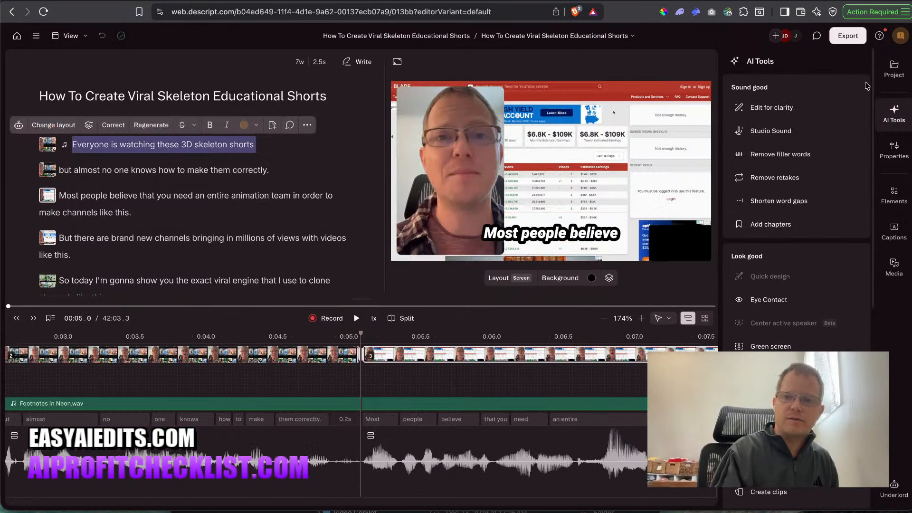
{"action": "left_click", "coordinate": [904, 116]}
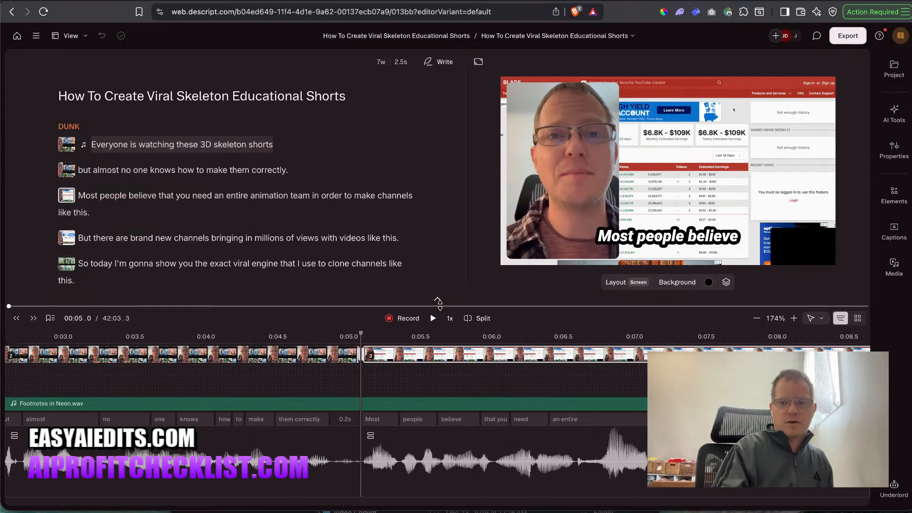
{"action": "left_click_drag", "start_coordinate": [438, 302], "coordinate": [438, 332]}
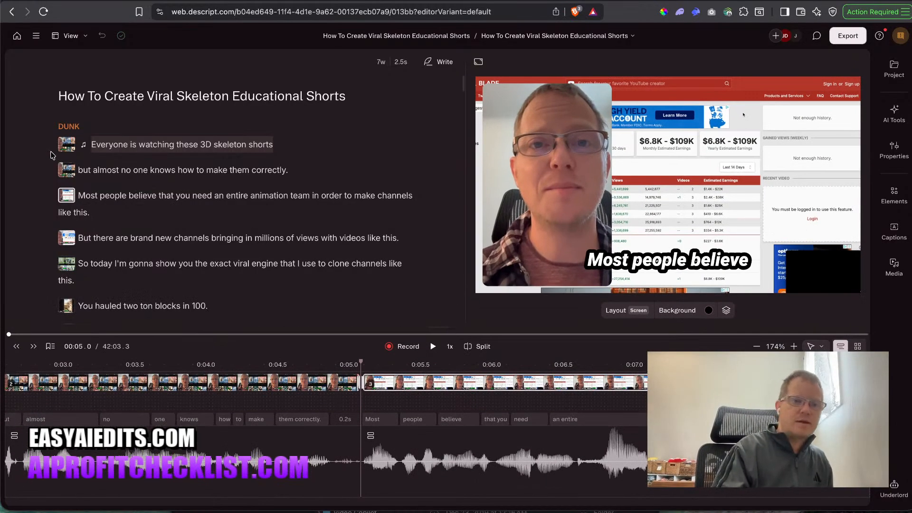
{"action": "left_click", "coordinate": [68, 148]}
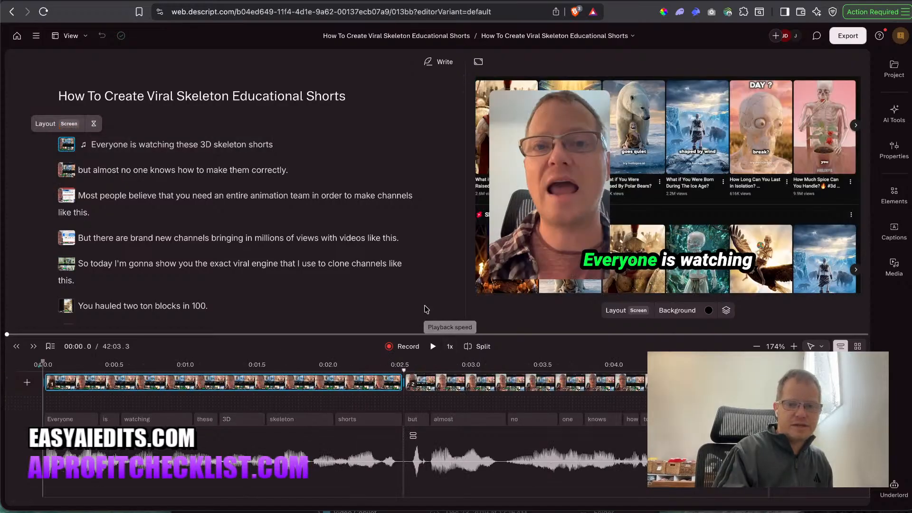
{"action": "left_click_drag", "start_coordinate": [438, 329], "coordinate": [438, 151]}
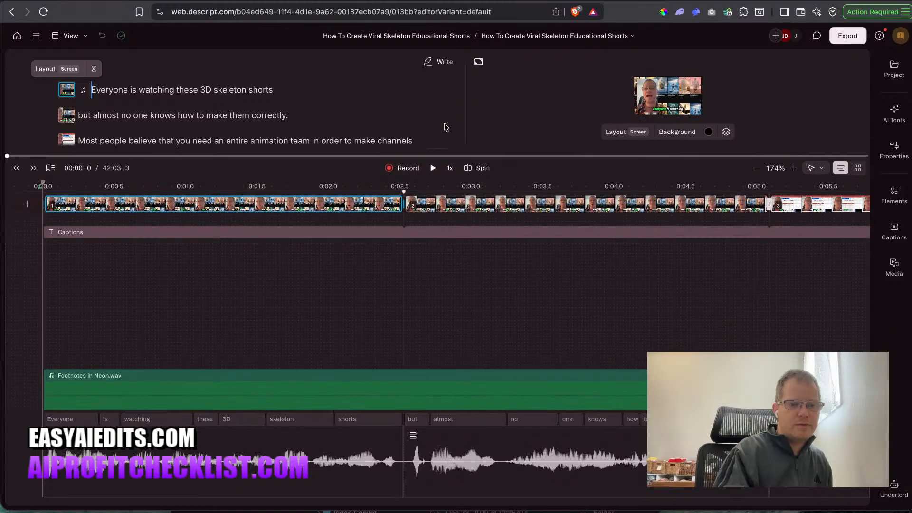
Play the first two seconds of the video and zoom the timeline out to 72% to view its scenes, captions and music.
{"action": "key", "text": "space"}
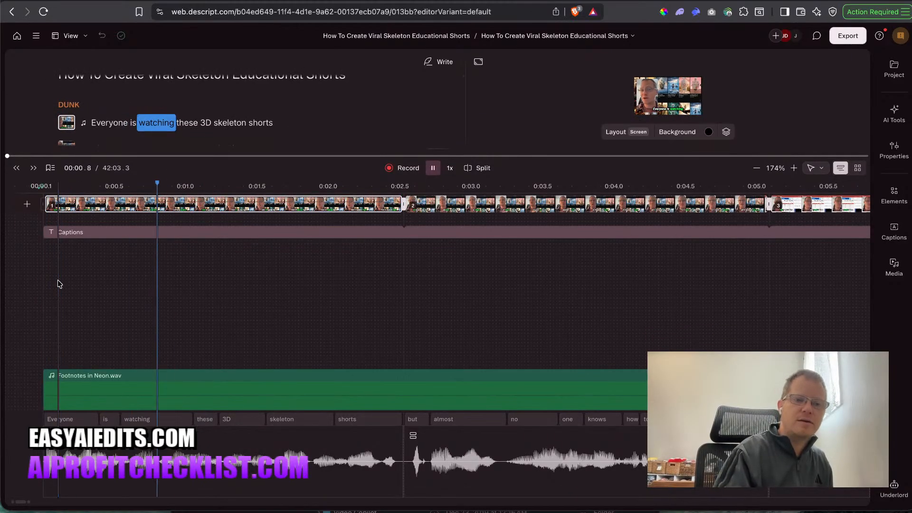
{"action": "key", "text": "space"}
{"action": "scroll", "coordinate": [211, 305], "scroll_direction": "right", "scroll_amount": 10}
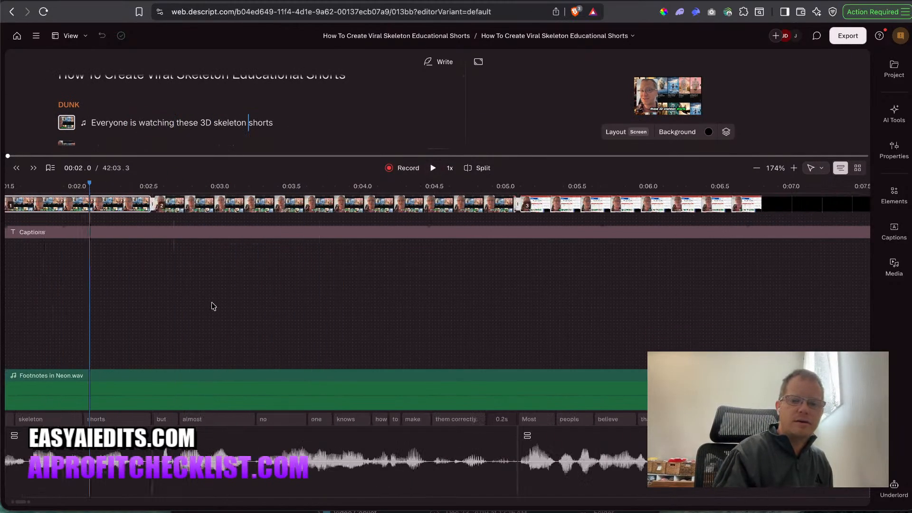
{"action": "scroll", "coordinate": [212, 306], "scroll_direction": "down", "scroll_amount": 5}
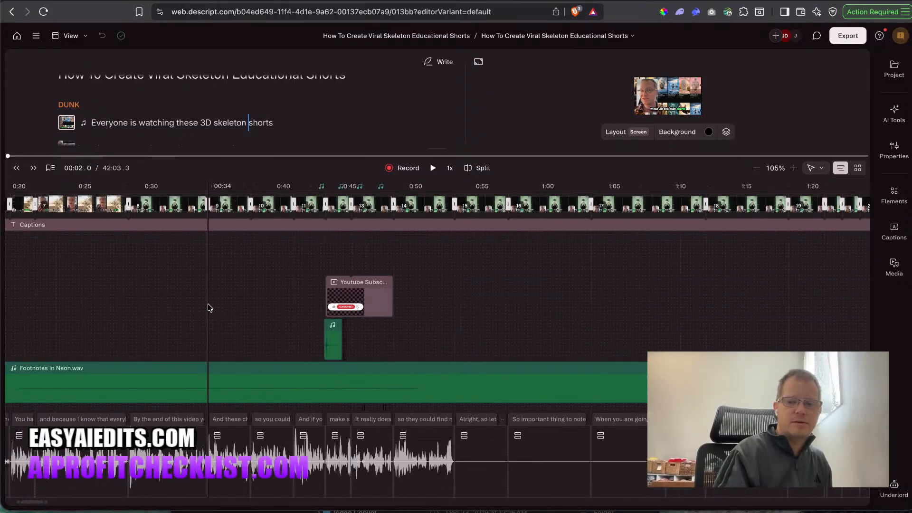
{"action": "scroll", "coordinate": [209, 309], "scroll_direction": "down", "scroll_amount": 3}
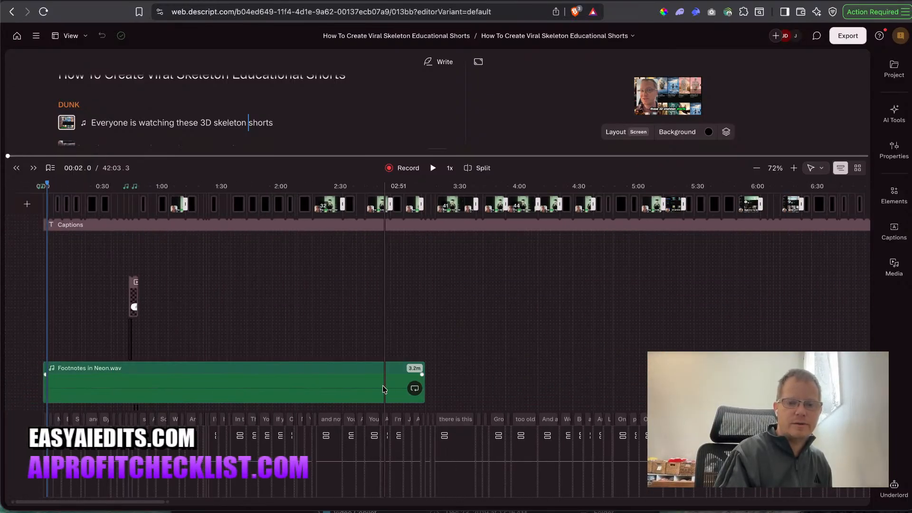
Inspect the properties of the Footnotes in Neon.wav music clip, zoom the timeline to 105% and return the playhead to the start.
{"action": "left_click", "coordinate": [384, 389]}
{"action": "left_click", "coordinate": [894, 151]}
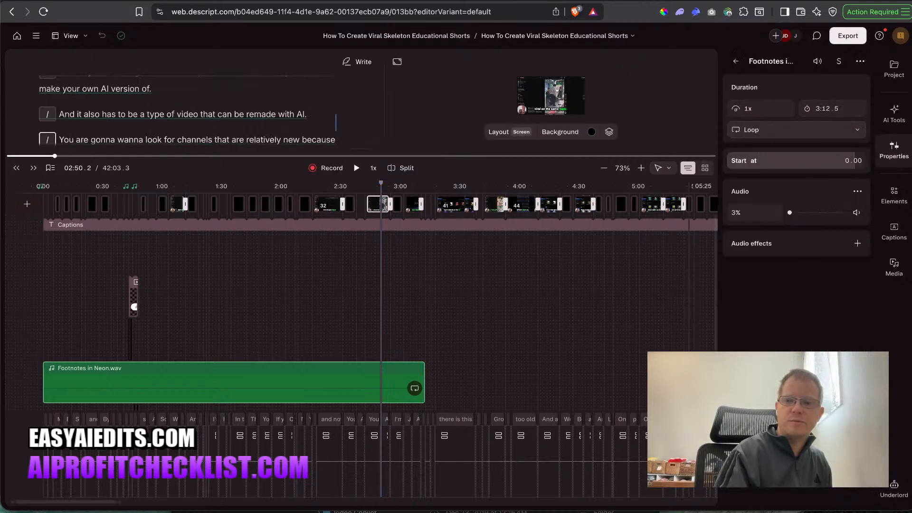
{"action": "left_click", "coordinate": [593, 340]}
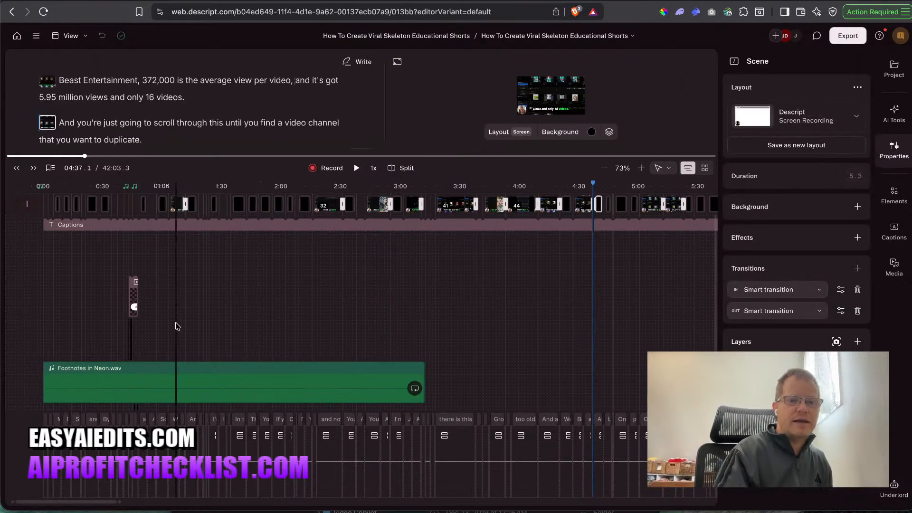
{"action": "scroll", "coordinate": [177, 327], "scroll_direction": "up", "scroll_amount": 3}
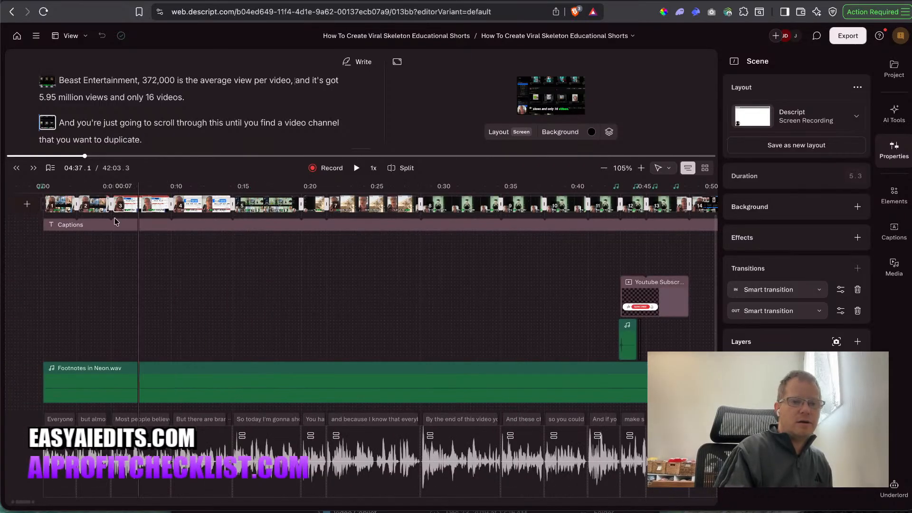
{"action": "left_click", "coordinate": [42, 188]}
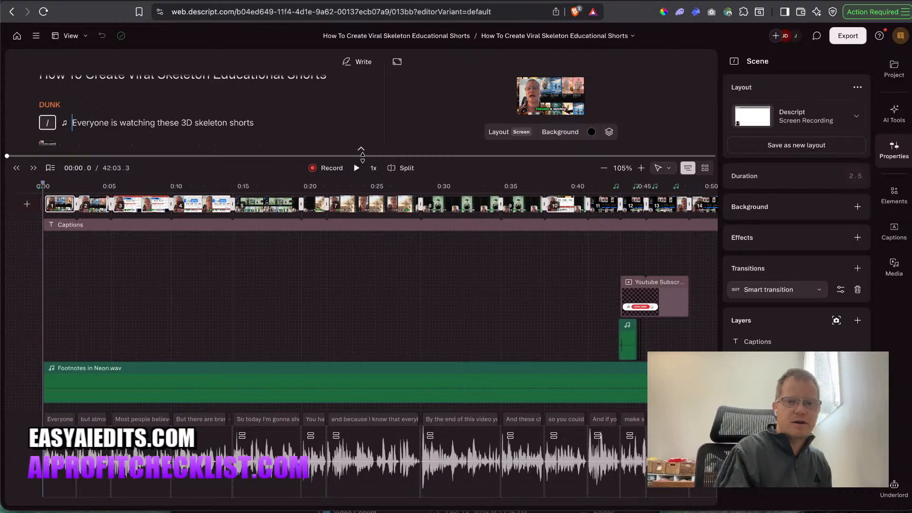
Shrink the timeline to enlarge the script and preview, look through the whole script and place the playhead in its last sentence.
{"action": "left_click_drag", "start_coordinate": [362, 155], "coordinate": [399, 351]}
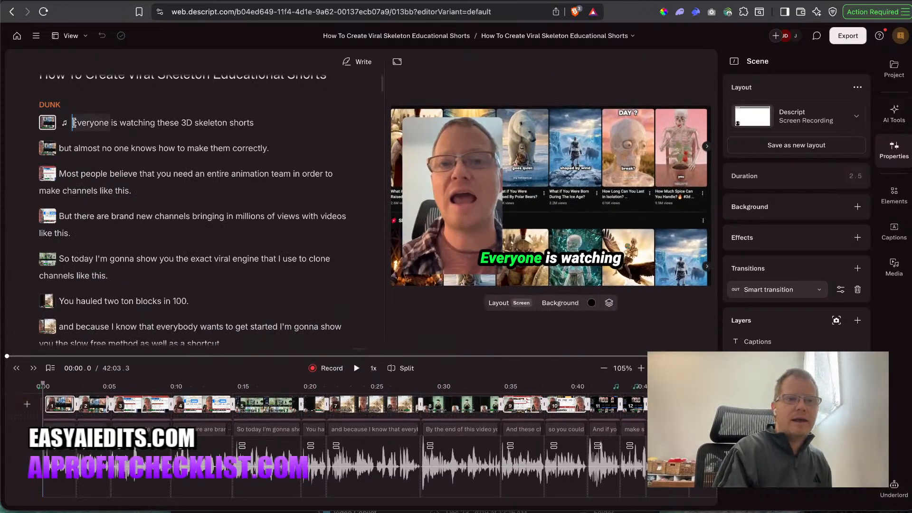
{"action": "scroll", "coordinate": [74, 123], "scroll_direction": "up", "scroll_amount": 1}
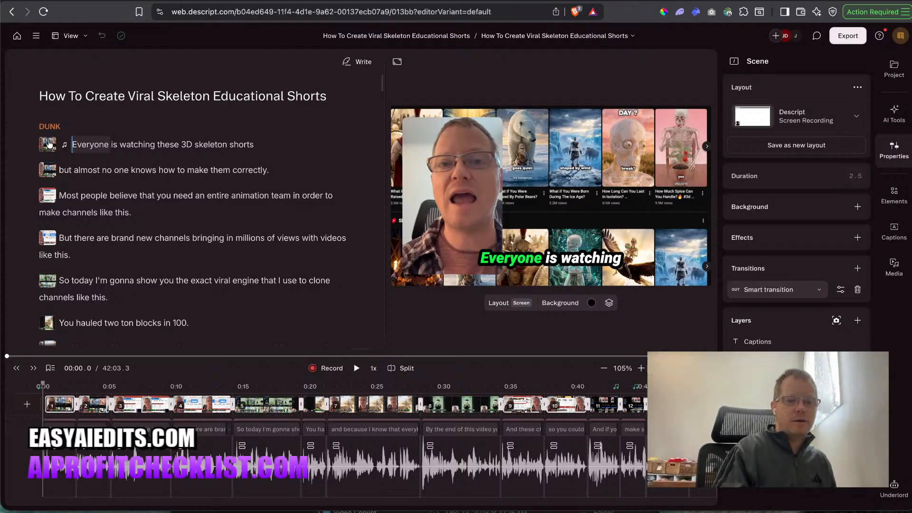
{"action": "scroll", "coordinate": [49, 144], "scroll_direction": "down", "scroll_amount": 20}
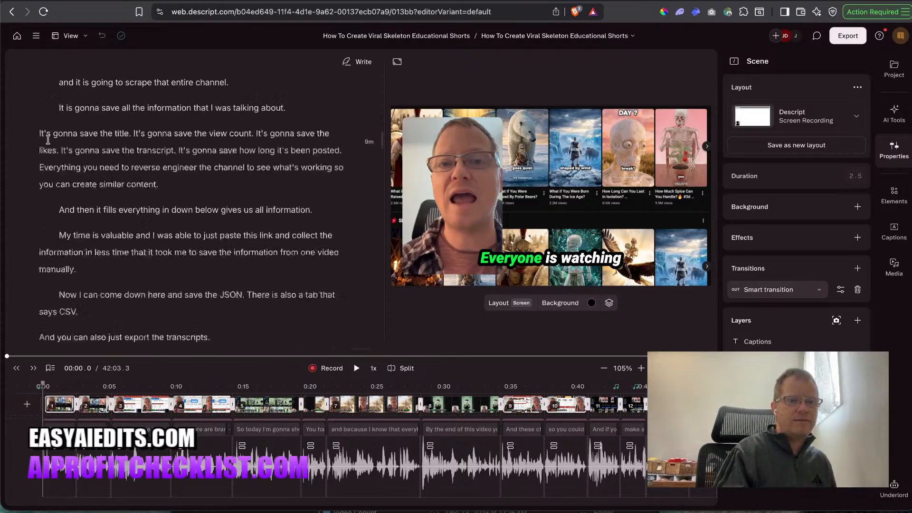
{"action": "scroll", "coordinate": [48, 140], "scroll_direction": "down", "scroll_amount": 20}
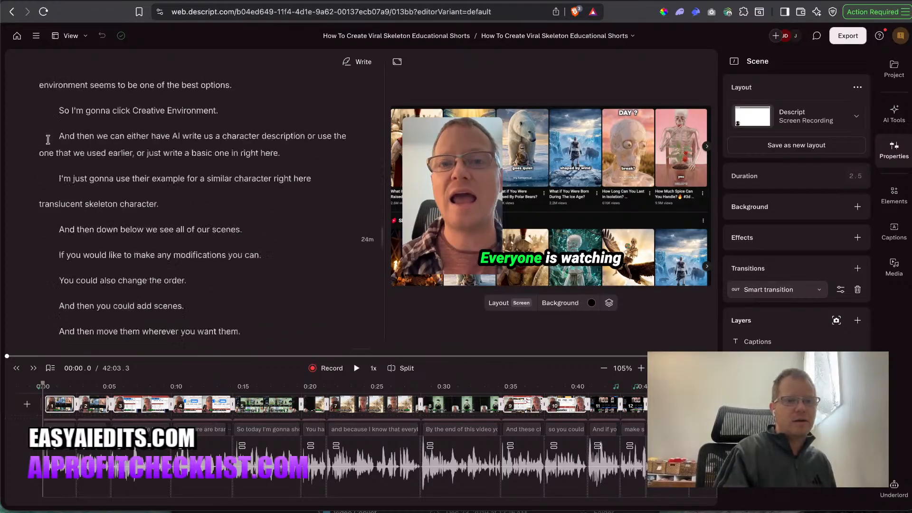
{"action": "scroll", "coordinate": [48, 140], "scroll_direction": "down", "scroll_amount": 20}
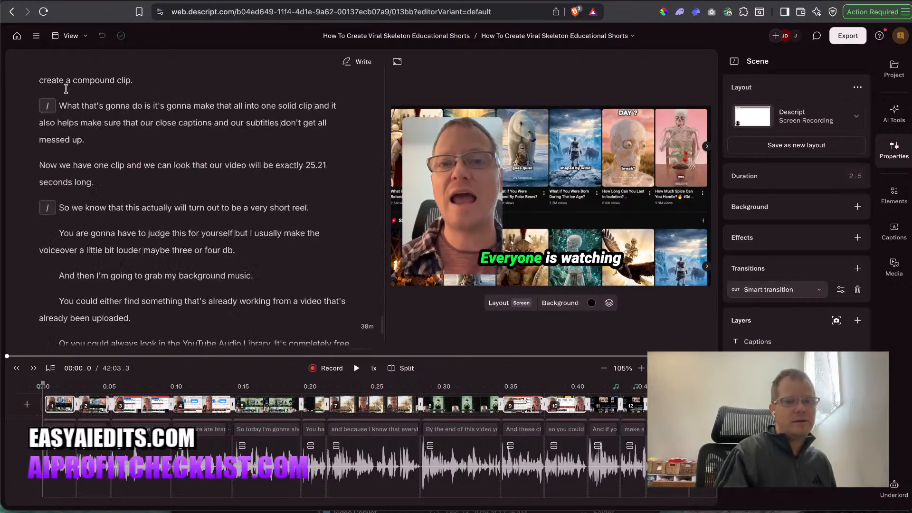
{"action": "scroll", "coordinate": [66, 89], "scroll_direction": "down", "scroll_amount": 20}
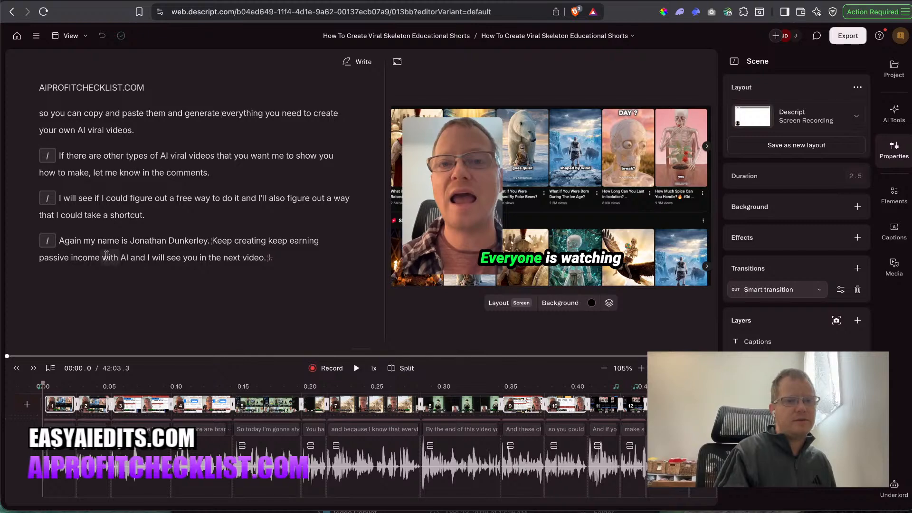
{"action": "left_click", "coordinate": [106, 255]}
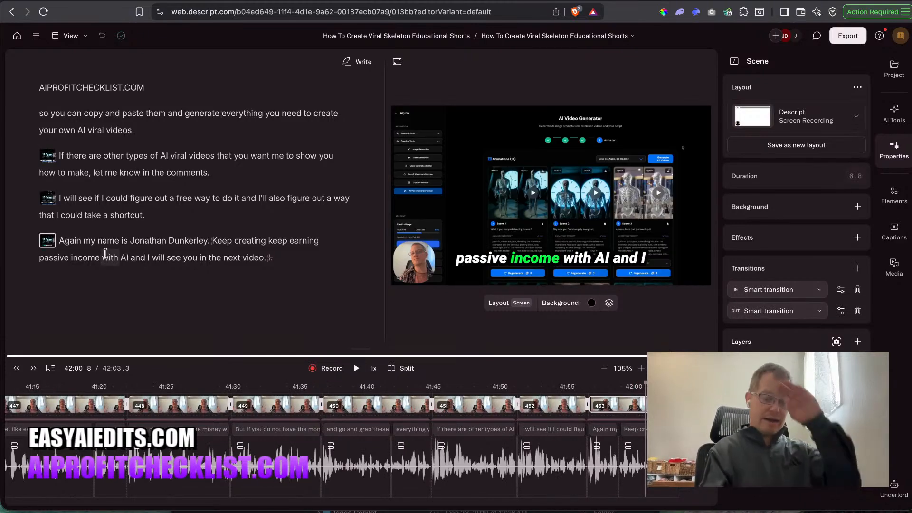
Go back to the script's beginning, hide the scene properties and play the first second from the word "Everyone".
{"action": "scroll", "coordinate": [105, 253], "scroll_direction": "up", "scroll_amount": 20}
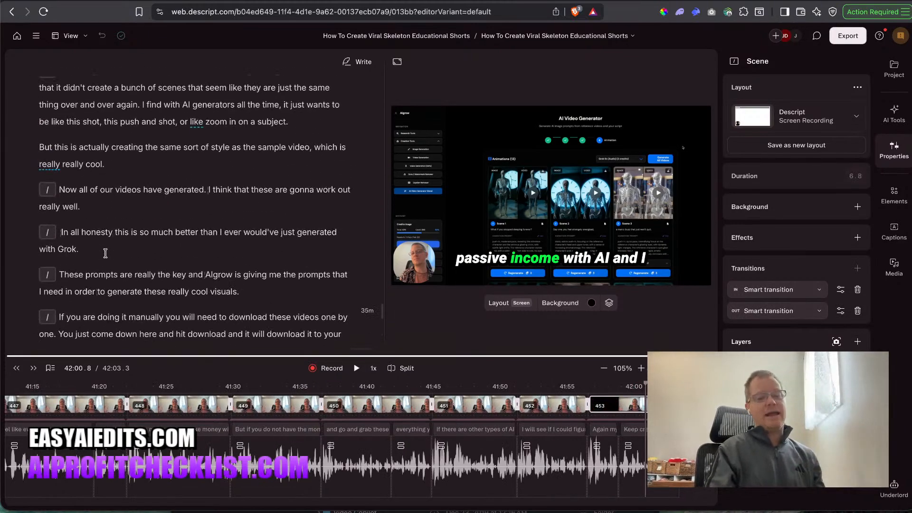
{"action": "scroll", "coordinate": [105, 253], "scroll_direction": "up", "scroll_amount": 1}
{"action": "scroll", "coordinate": [105, 253], "scroll_direction": "up", "scroll_amount": 15}
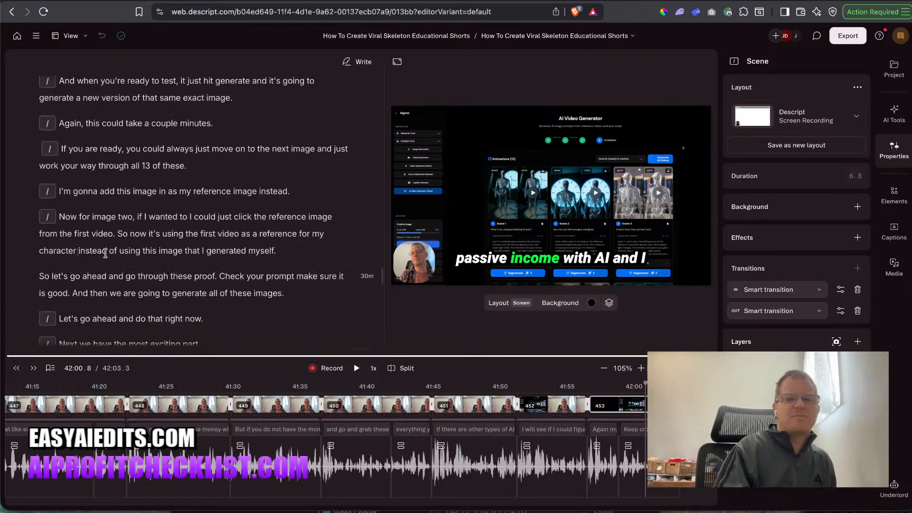
{"action": "scroll", "coordinate": [108, 260], "scroll_direction": "up", "scroll_amount": 15}
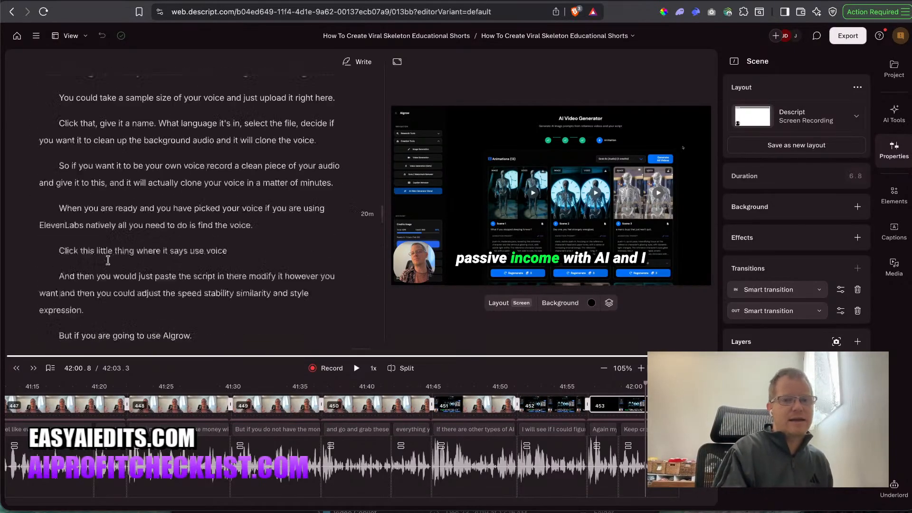
{"action": "scroll", "coordinate": [107, 259], "scroll_direction": "up", "scroll_amount": 15}
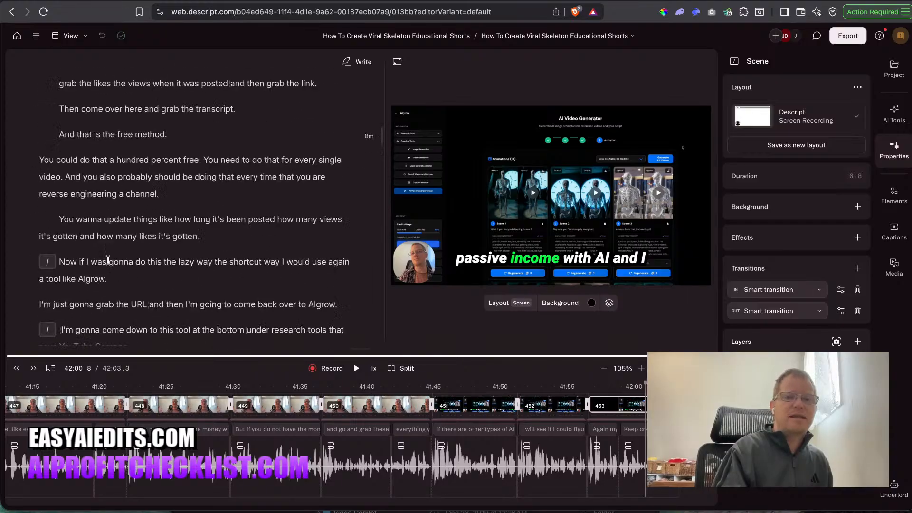
{"action": "scroll", "coordinate": [108, 260], "scroll_direction": "up", "scroll_amount": 5}
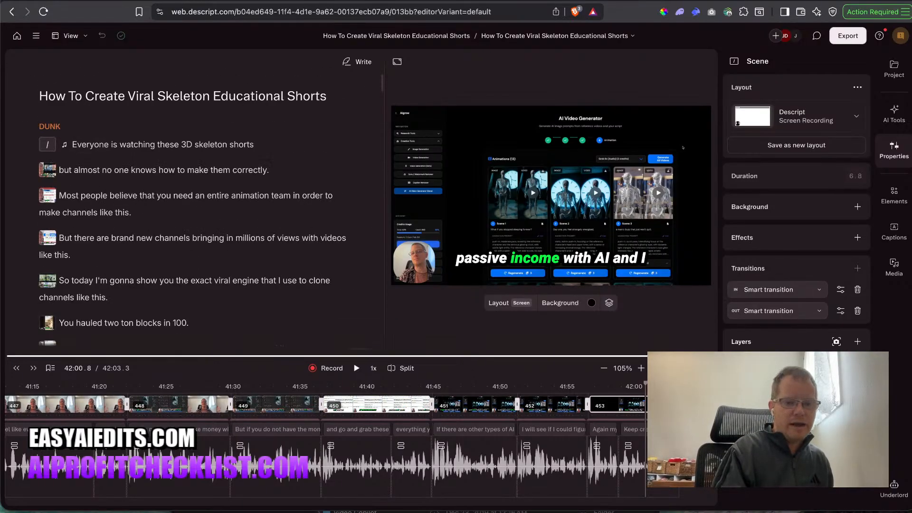
{"action": "left_click", "coordinate": [900, 141]}
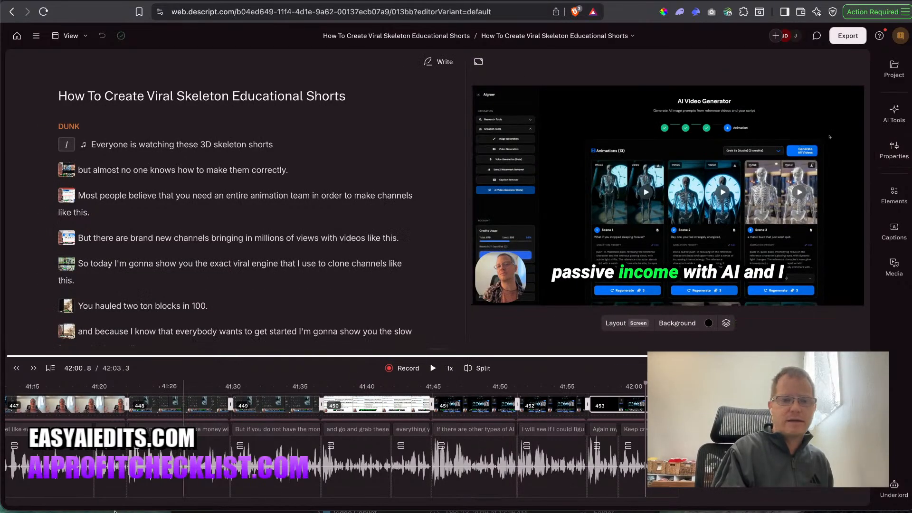
{"action": "left_click", "coordinate": [104, 148]}
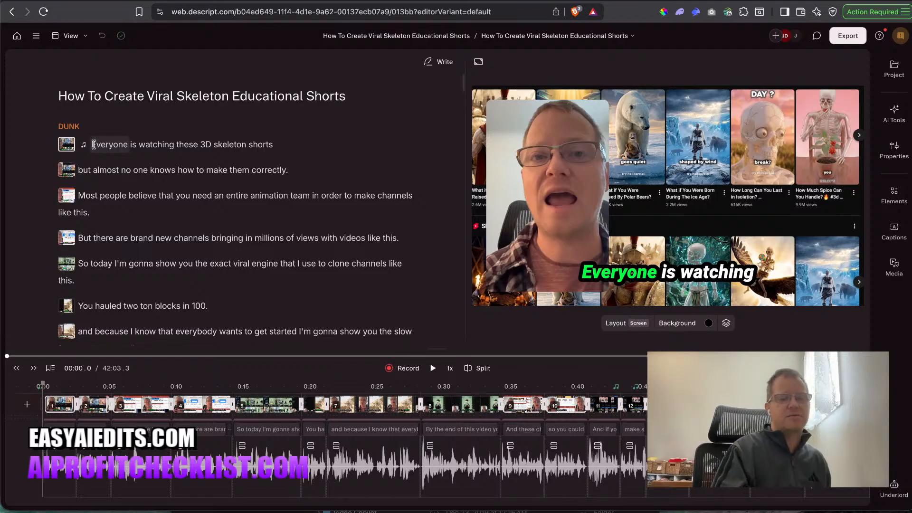
{"action": "key", "text": "space"}
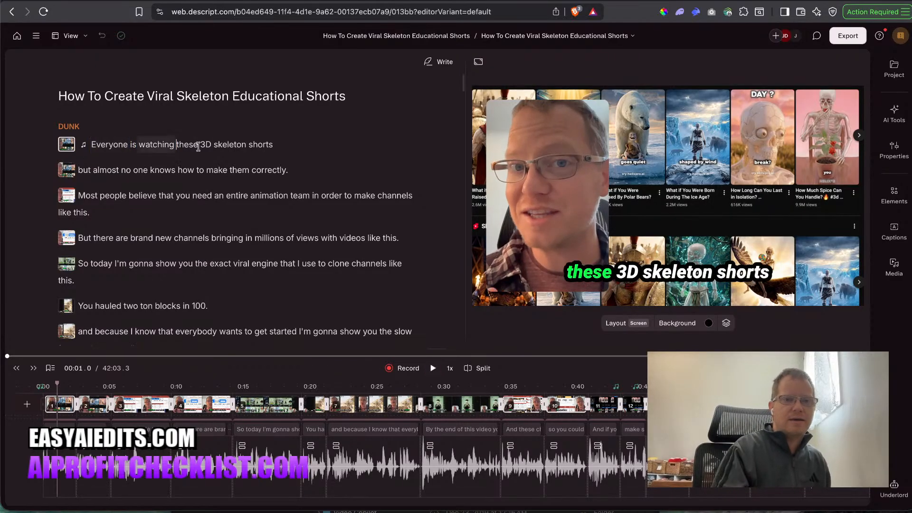
Try deleting the words "skeleton shorts" from the first script line, play across the cut and undo the deletion.
{"action": "left_click_drag", "start_coordinate": [283, 152], "coordinate": [214, 144]}
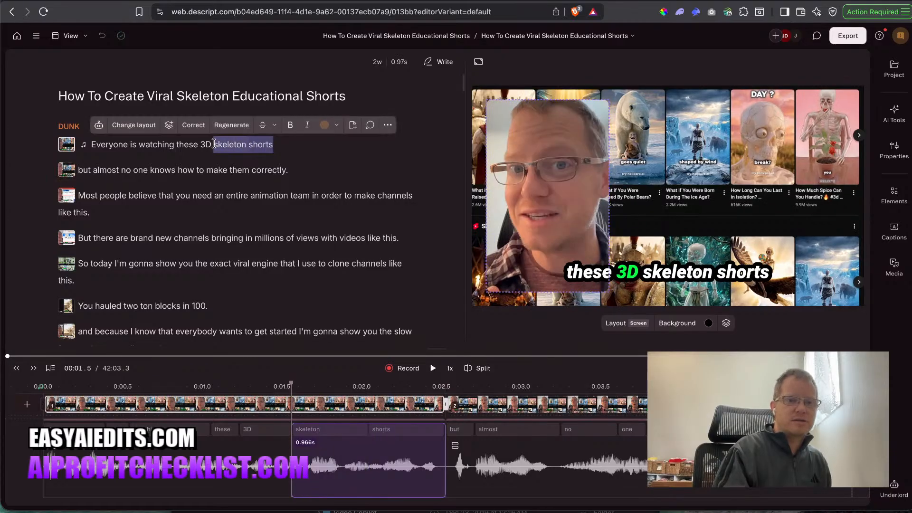
{"action": "key", "text": "BackSpace"}
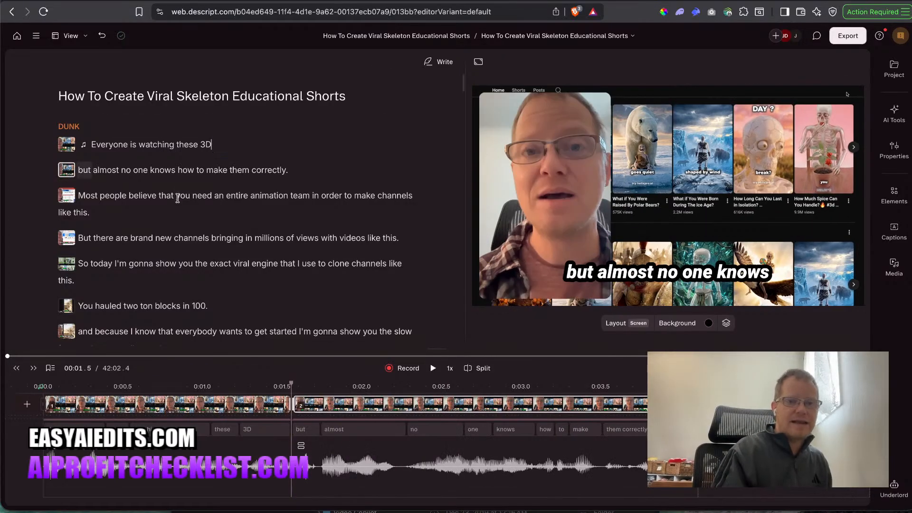
{"action": "left_click", "coordinate": [257, 389]}
{"action": "key", "text": "space"}
{"action": "key", "text": "space"}
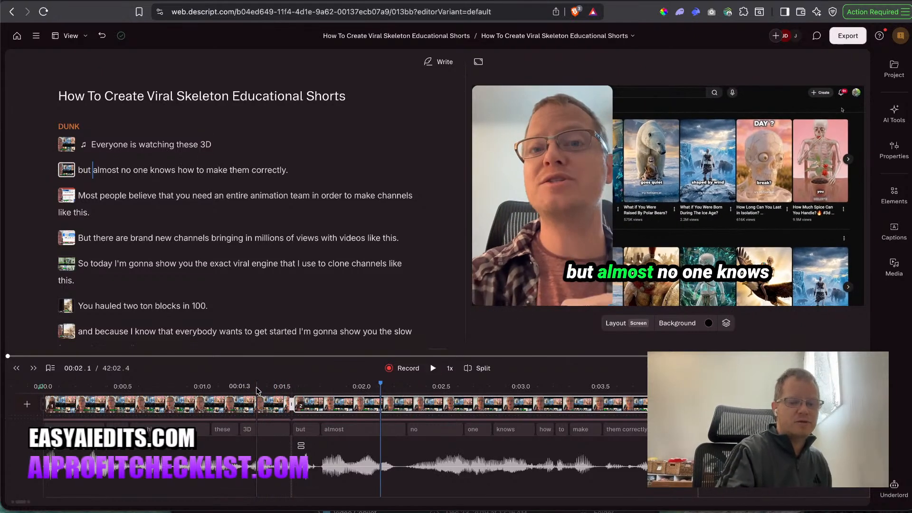
{"action": "key", "text": "super+z"}
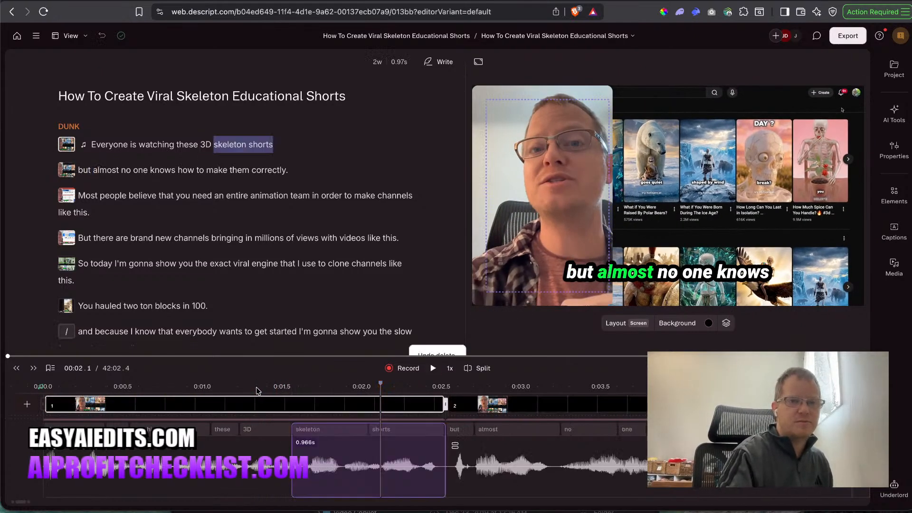
Play the opening lines from the word "watching" through "correctly".
{"action": "double_click", "coordinate": [156, 144]}
{"action": "key", "text": "space"}
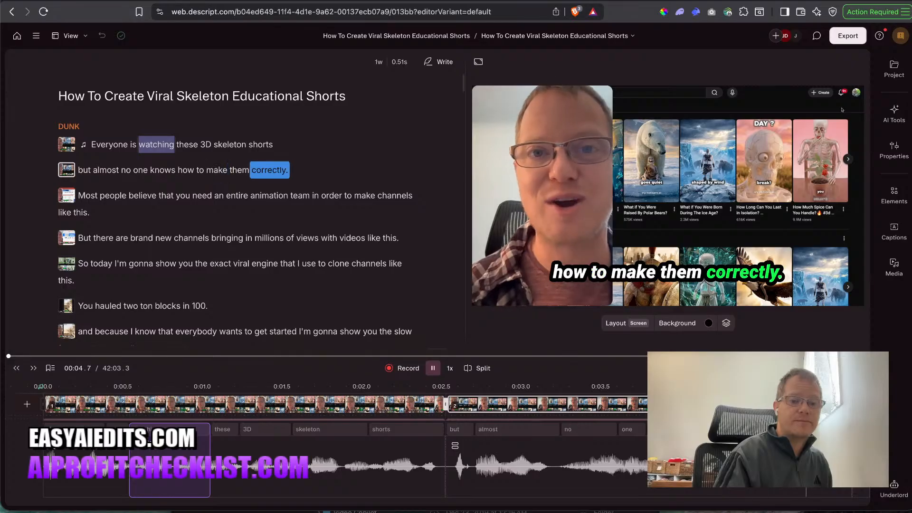
{"action": "key", "text": "space"}
Trim the short pause before the word "but" at the start of the second scene in the timeline.
{"action": "scroll", "coordinate": [441, 462], "scroll_direction": "up", "scroll_amount": 5}
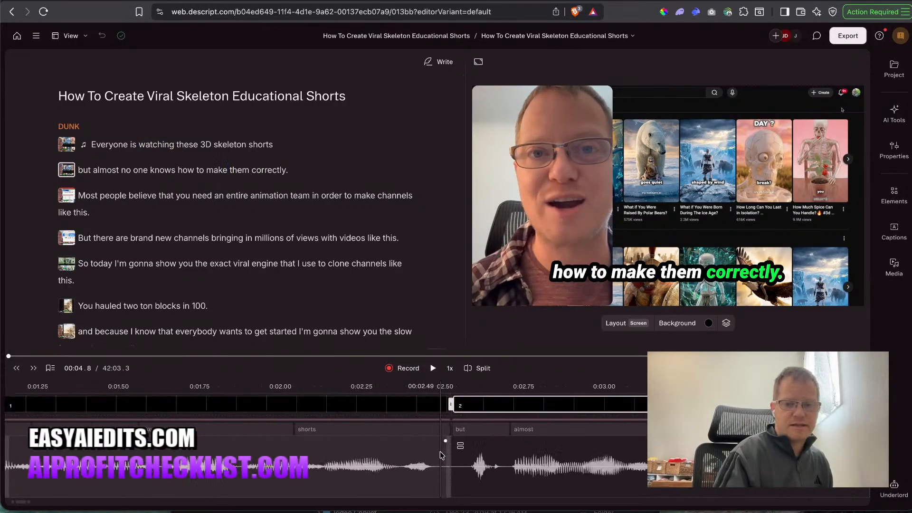
{"action": "scroll", "coordinate": [412, 476], "scroll_direction": "right", "scroll_amount": 5}
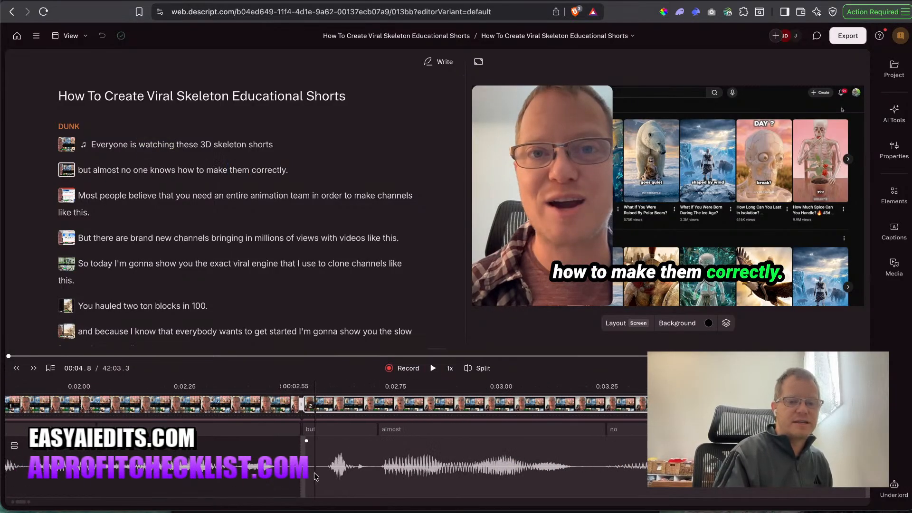
{"action": "mouse_move", "coordinate": [311, 471]}
{"action": "left_mouse_down"}
{"action": "mouse_move", "coordinate": [327, 478]}
{"action": "mouse_move", "coordinate": [303, 477]}
{"action": "left_mouse_up"}
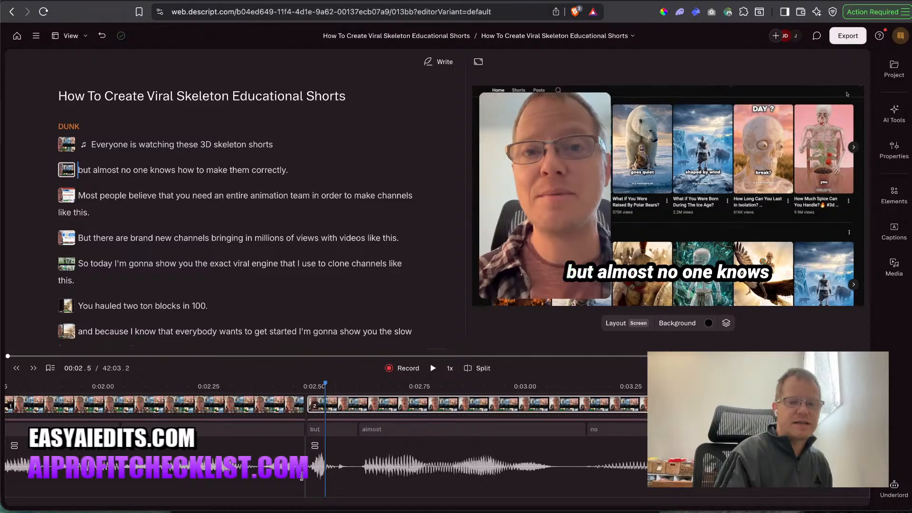
Play the video across the trimmed second-scene cut and on through the fourth scene's line about millions of views.
{"action": "scroll", "coordinate": [154, 422], "scroll_direction": "down", "scroll_amount": 5}
{"action": "left_click", "coordinate": [115, 387]}
{"action": "key", "text": "space"}
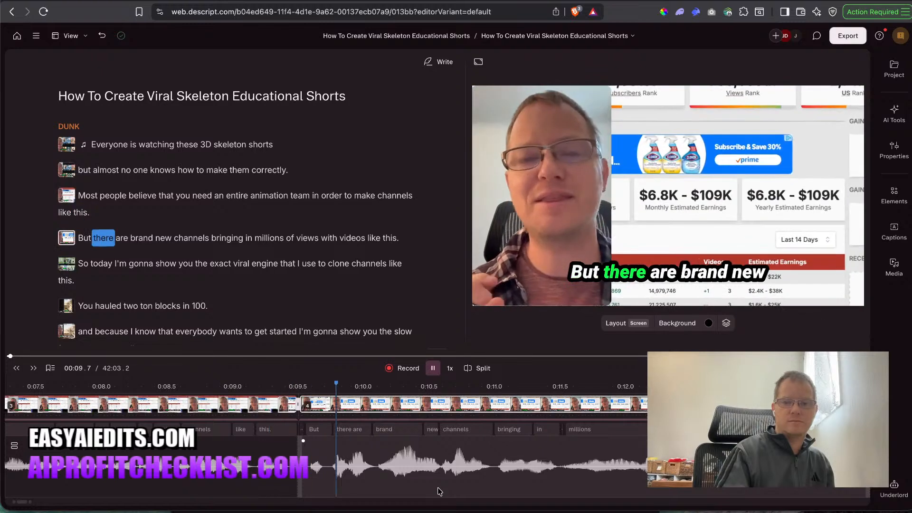
{"action": "key", "text": "space"}
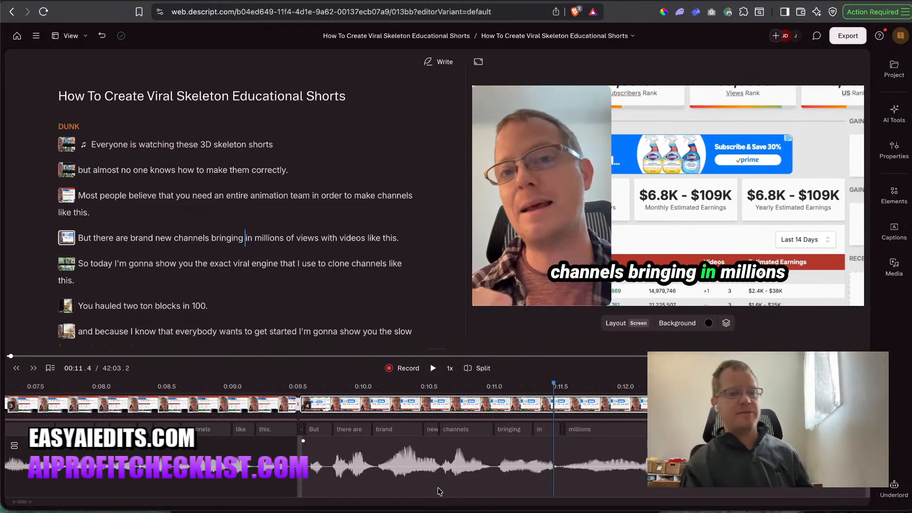
{"action": "key", "text": "space"}
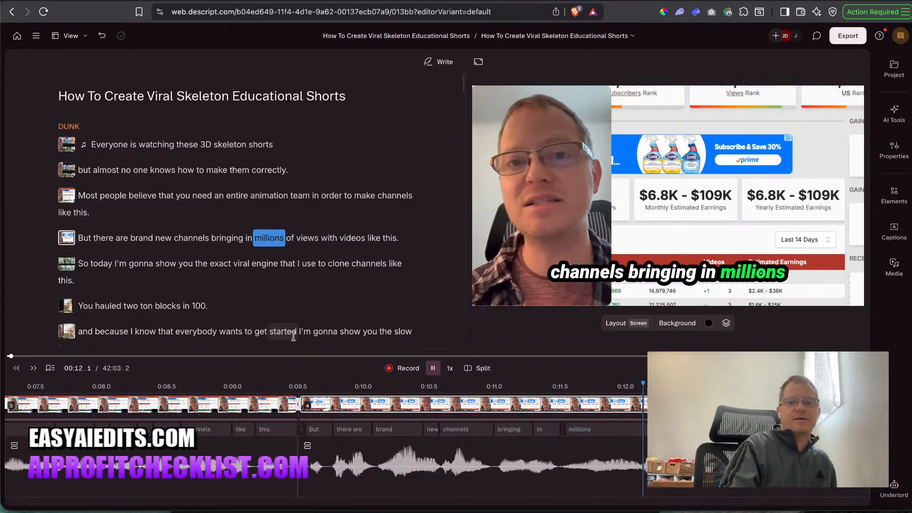
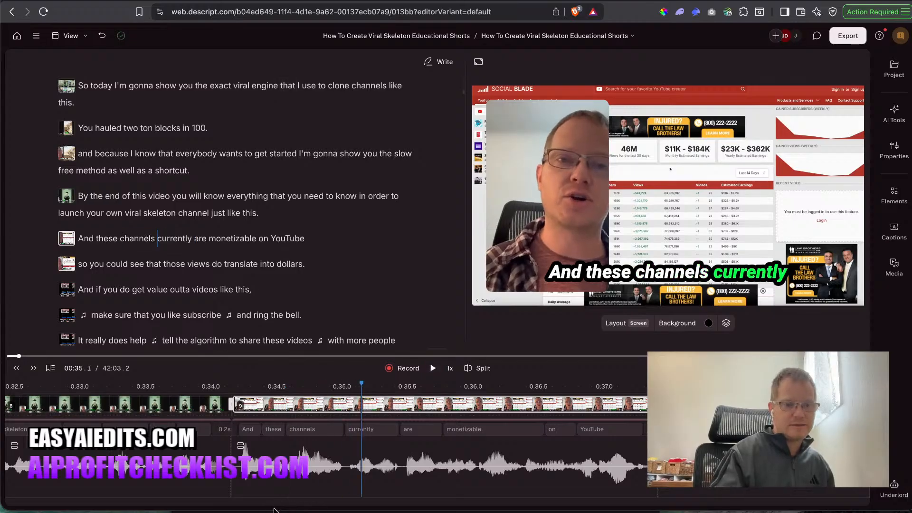
Trim the silence at the cut between "just like this." and "And these channels" in the timeline.
{"action": "scroll", "coordinate": [187, 476], "scroll_direction": "up", "scroll_amount": 3}
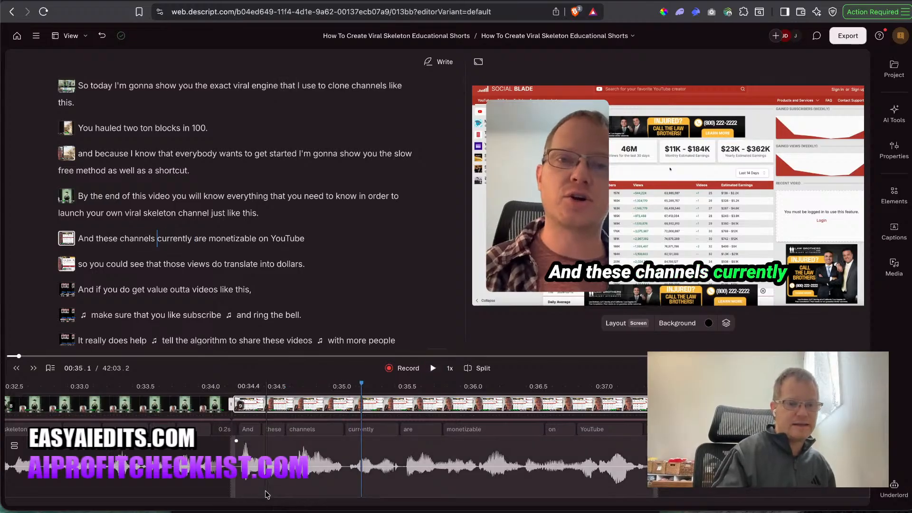
{"action": "left_click", "coordinate": [187, 476]}
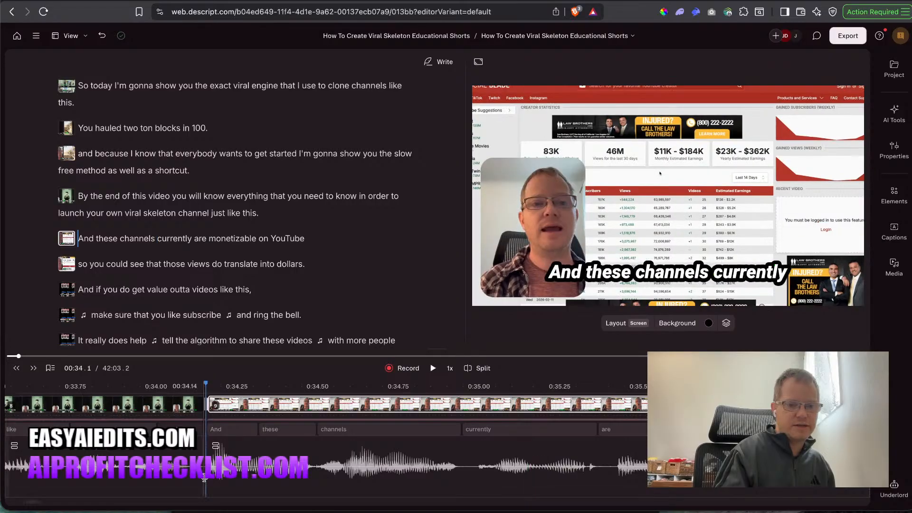
{"action": "left_click", "coordinate": [203, 478]}
{"action": "scroll", "coordinate": [193, 478], "scroll_direction": "down", "scroll_amount": 3}
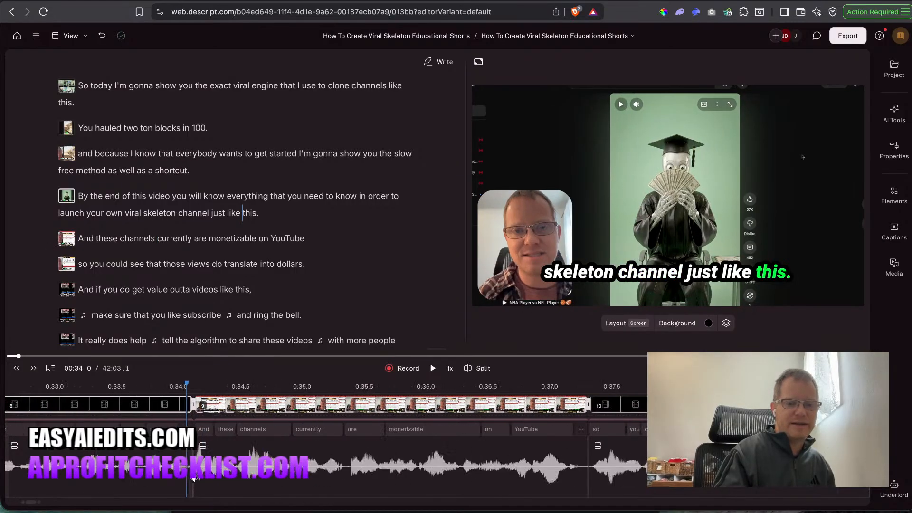
Play the part with the subscribe animation and place the playhead in the line "It really does help".
{"action": "scroll", "coordinate": [193, 478], "scroll_direction": "down", "scroll_amount": 2}
{"action": "key", "text": "space"}
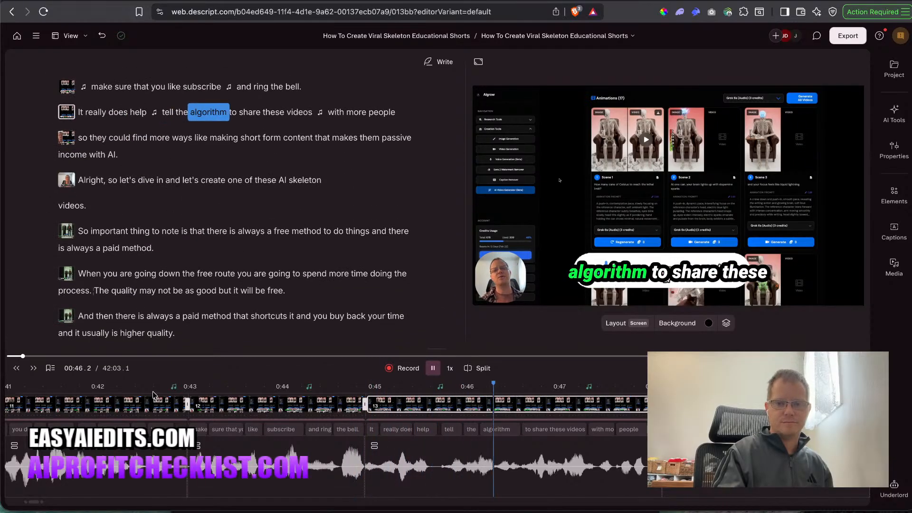
{"action": "left_click", "coordinate": [85, 116]}
Move the captions in the "It really does help" scene up so they sit above the Subscribe animation.
{"action": "scroll", "coordinate": [85, 116], "scroll_direction": "up", "scroll_amount": 2}
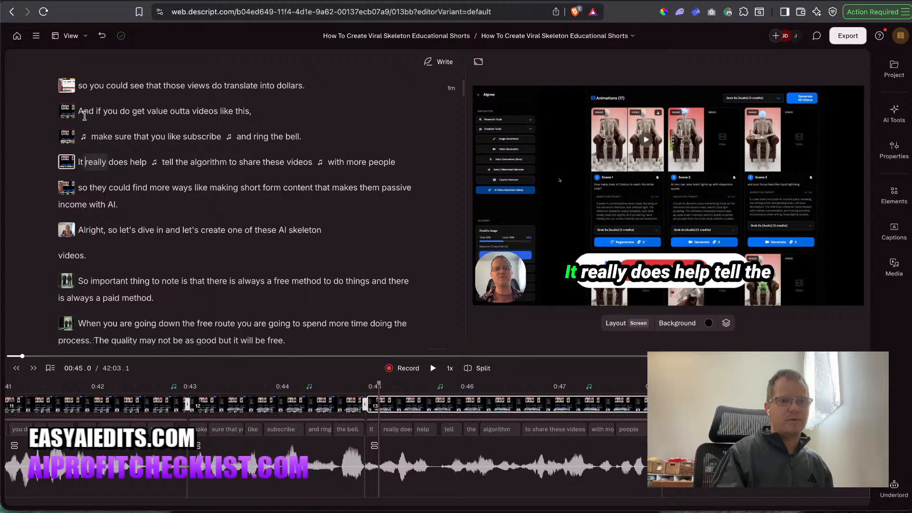
{"action": "double_click", "coordinate": [106, 138]}
{"action": "left_click", "coordinate": [115, 166]}
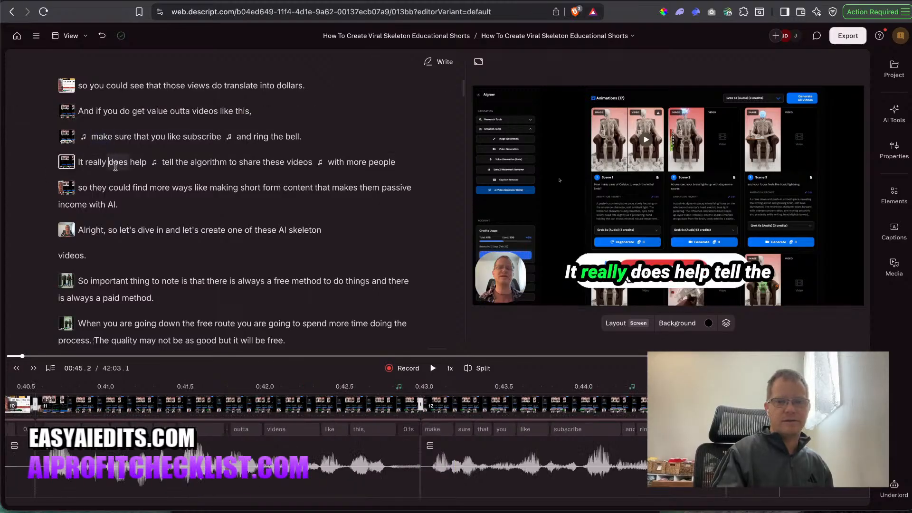
{"action": "left_click_drag", "start_coordinate": [659, 280], "coordinate": [660, 243]}
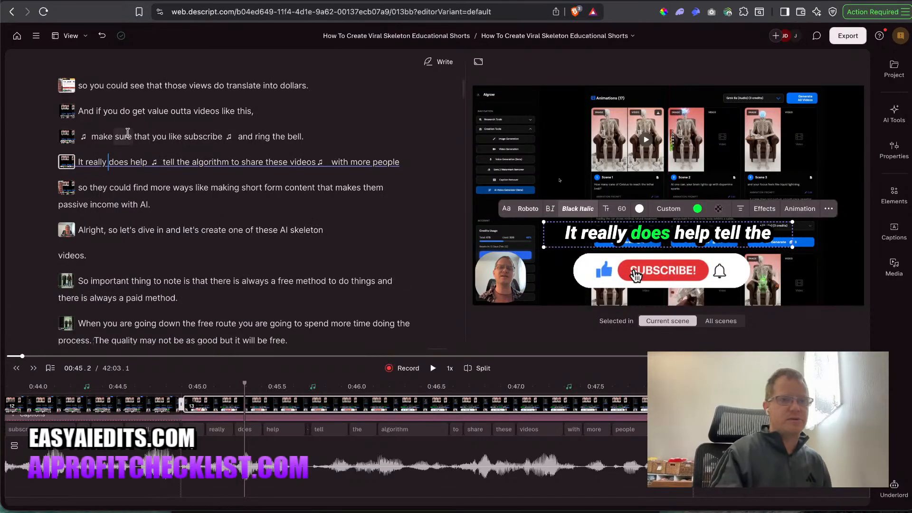
Deselect the captions and play the scene from the word "tell" to check their position over the Subscribe animation.
{"action": "left_click", "coordinate": [100, 190]}
{"action": "left_click", "coordinate": [170, 154]}
{"action": "key", "text": "space"}
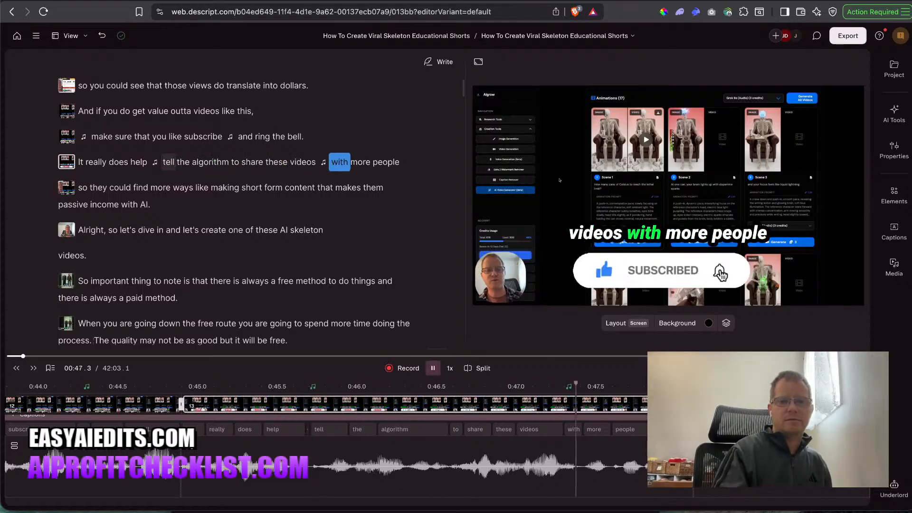
Compare the caption placement in the "make sure that you like subscribe" and "It really does help" scenes, and select the latter scene's captions.
{"action": "left_click", "coordinate": [261, 137]}
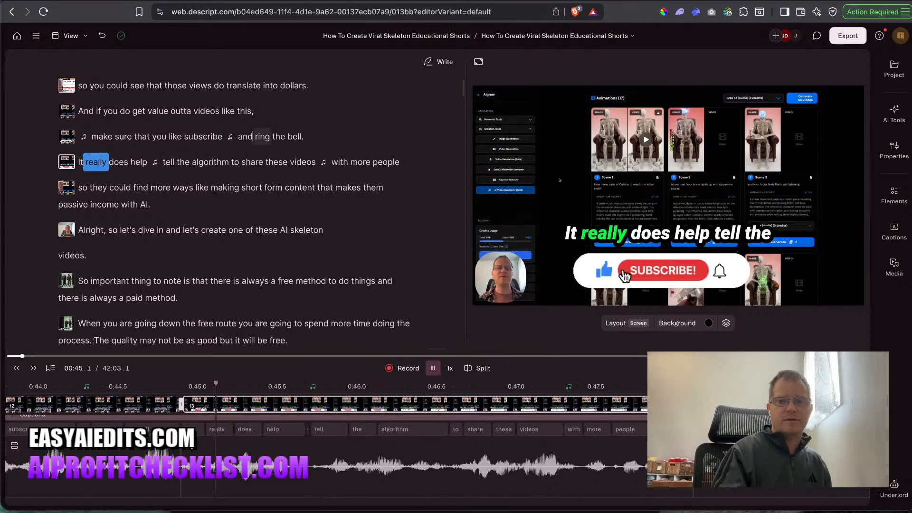
{"action": "left_click", "coordinate": [230, 137]}
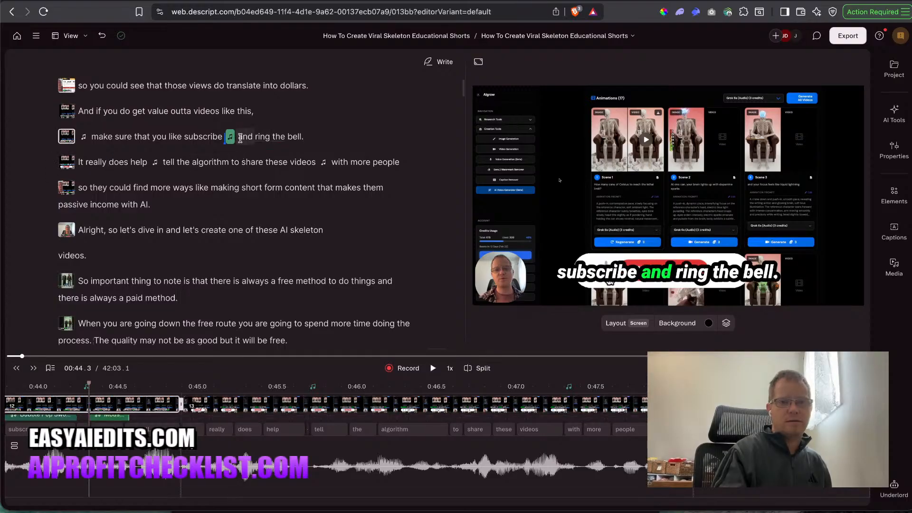
{"action": "left_click", "coordinate": [170, 135]}
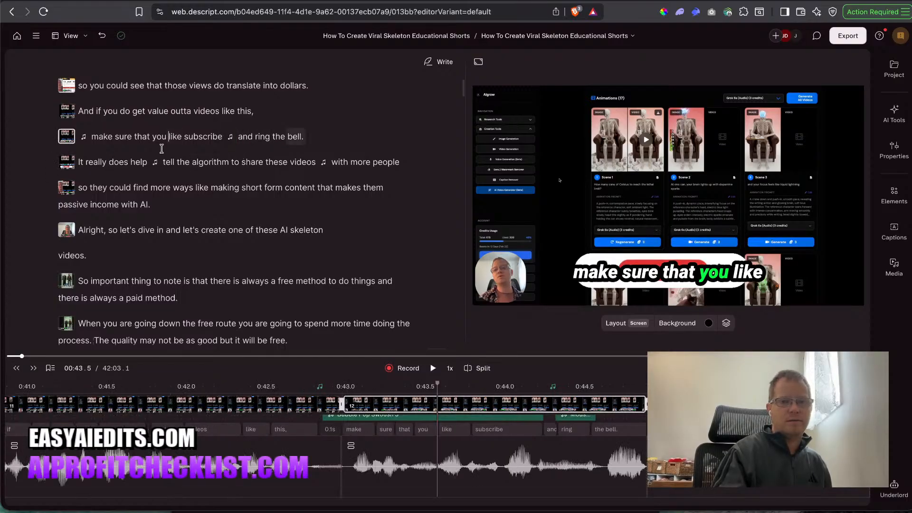
{"action": "left_click", "coordinate": [178, 163]}
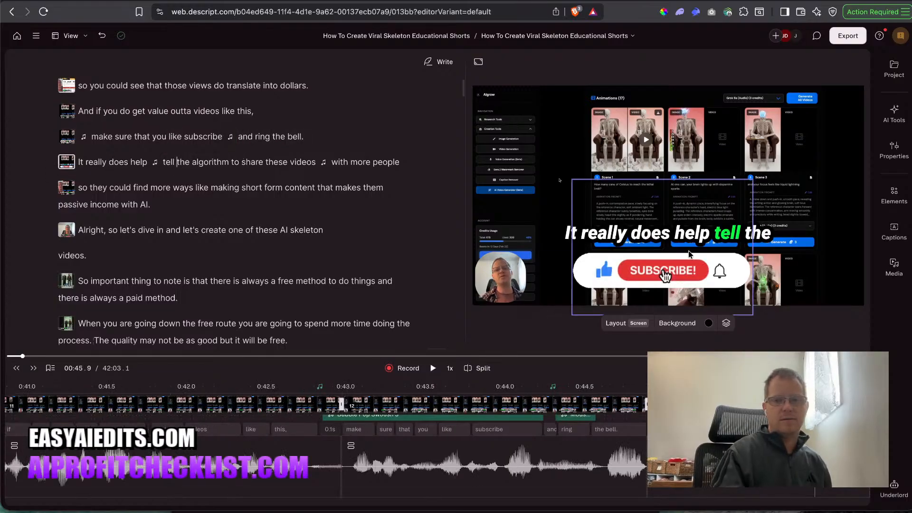
{"action": "left_click", "coordinate": [662, 234]}
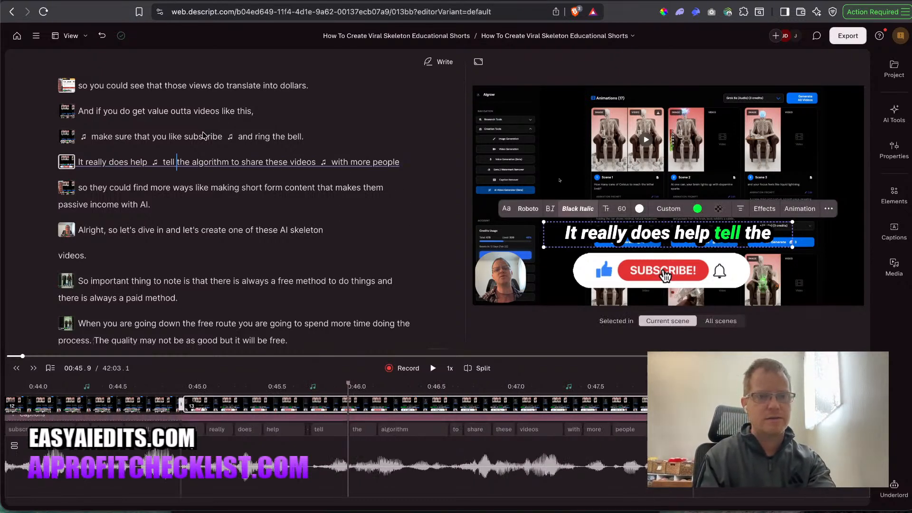
Move the captions in the "make sure that you like subscribe" scene up above the Subscribe animation, matching the "It really does help" scene.
{"action": "left_click", "coordinate": [168, 112]}
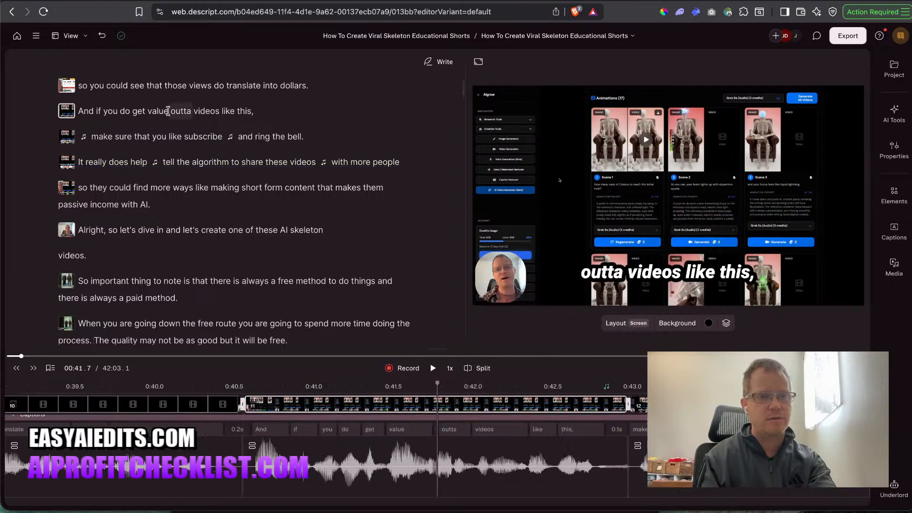
{"action": "key", "text": "space"}
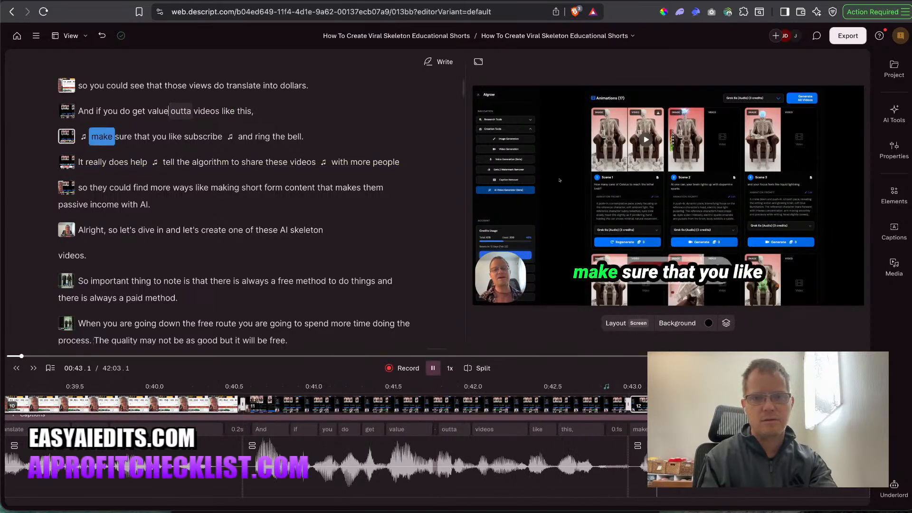
{"action": "key", "text": "space"}
{"action": "left_click", "coordinate": [640, 274]}
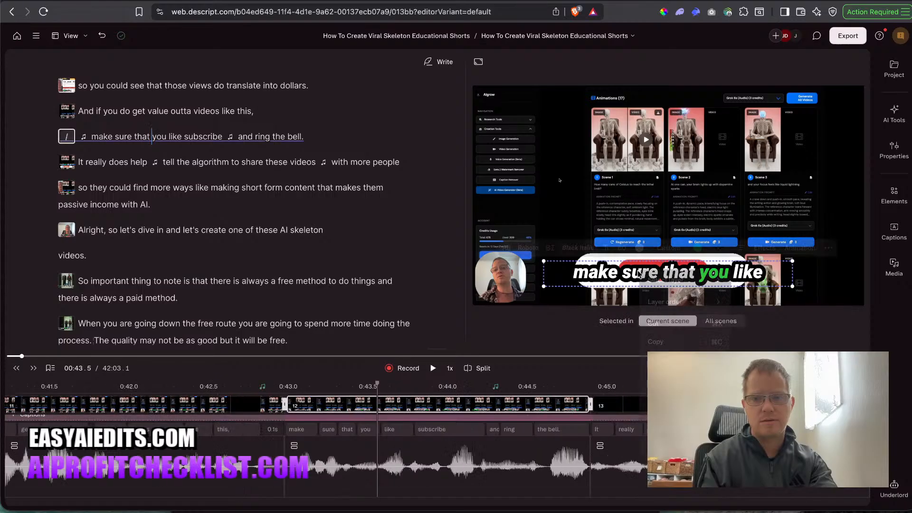
{"action": "right_click", "coordinate": [640, 275]}
{"action": "key", "text": "Escape"}
{"action": "left_click_drag", "start_coordinate": [639, 274], "coordinate": [640, 236]}
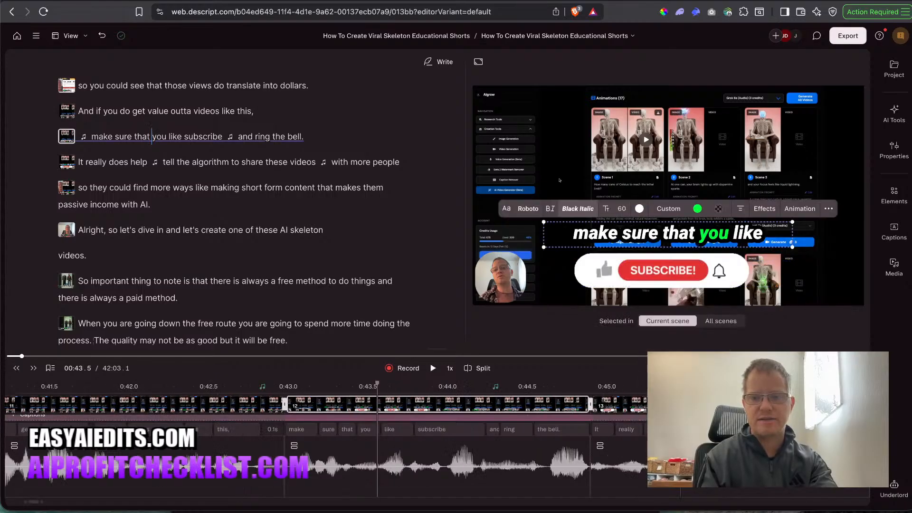
Play the transition into the "make sure" scene to check its captions, and remove the comma after "videos like this".
{"action": "left_click", "coordinate": [160, 112]}
{"action": "key", "text": "space"}
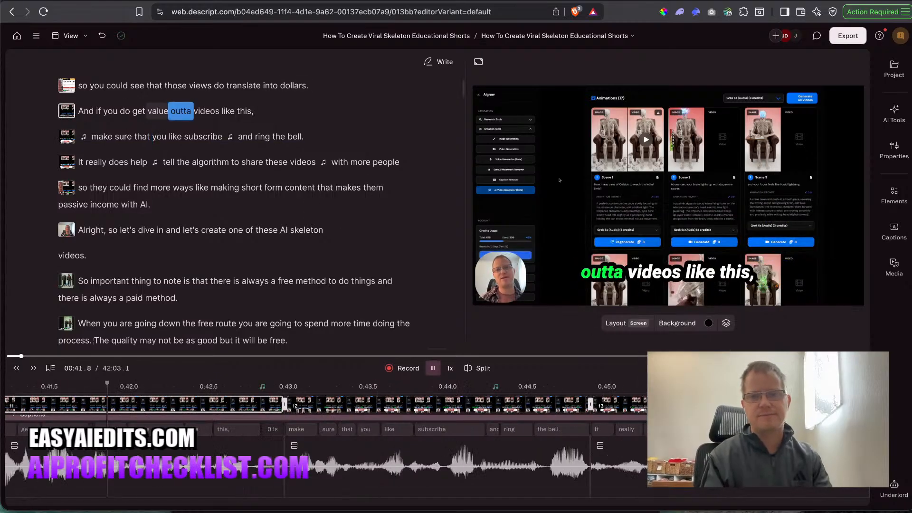
{"action": "key", "text": "space"}
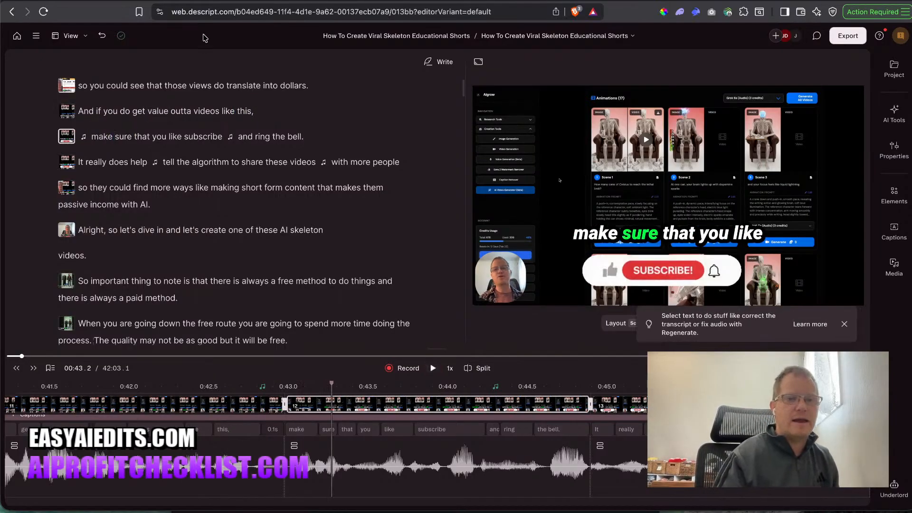
{"action": "left_click", "coordinate": [286, 114]}
{"action": "key", "text": "BackSpace"}
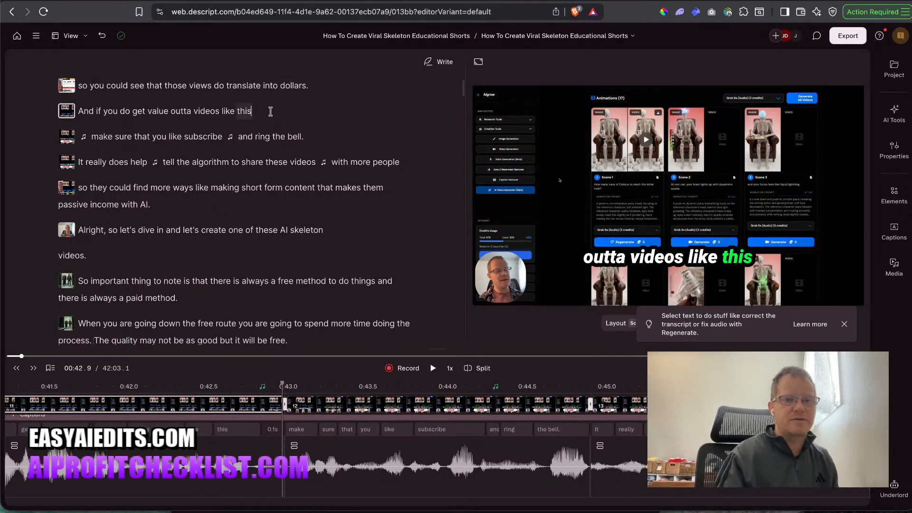
Play the video from "videos like this" through to the scene "When you are going down the free route".
{"action": "double_click", "coordinate": [207, 110]}
{"action": "key", "text": "space"}
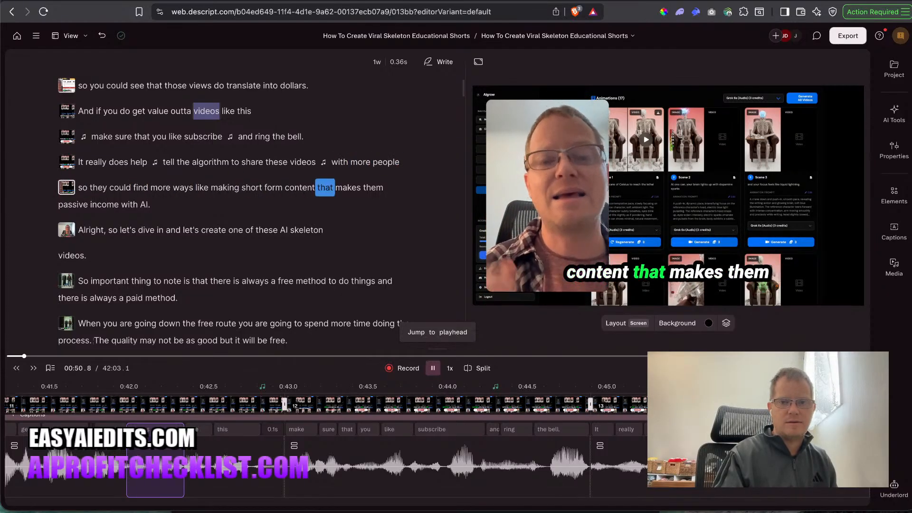
{"action": "key", "text": "space"}
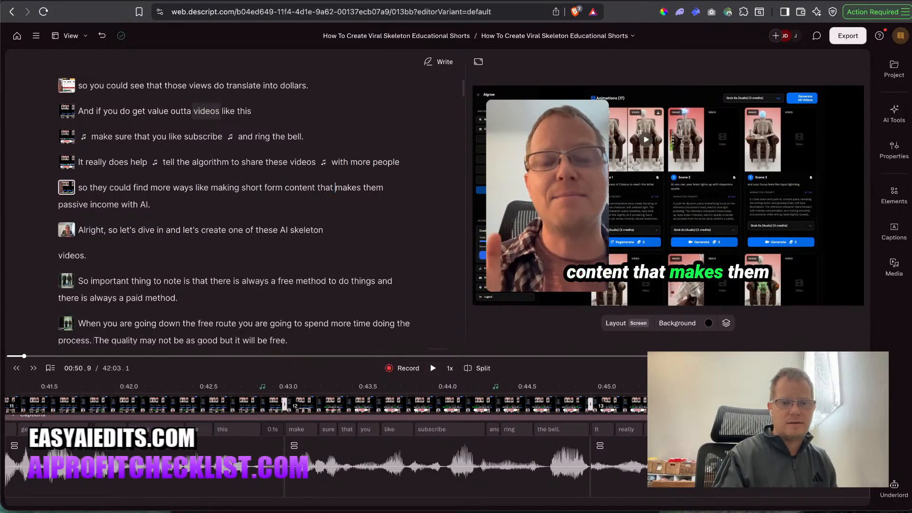
{"action": "left_click", "coordinate": [281, 193]}
{"action": "key", "text": "space"}
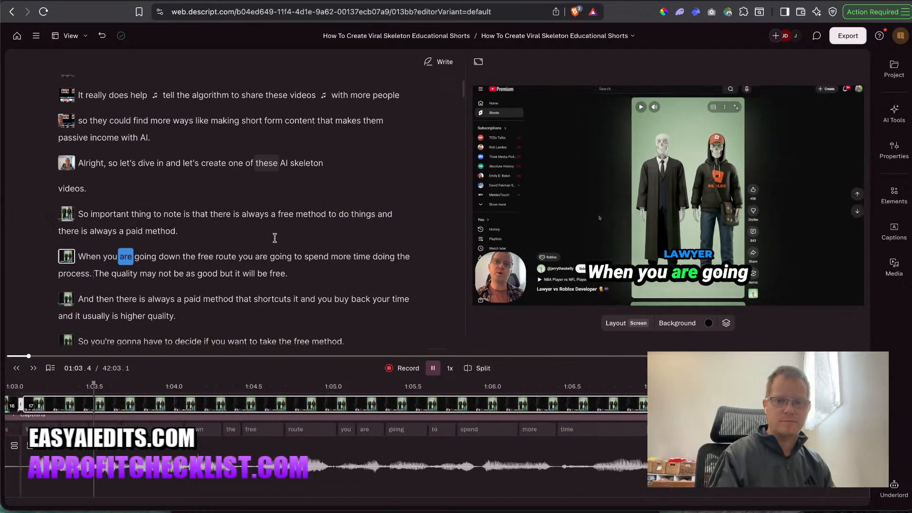
{"action": "key", "text": "space"}
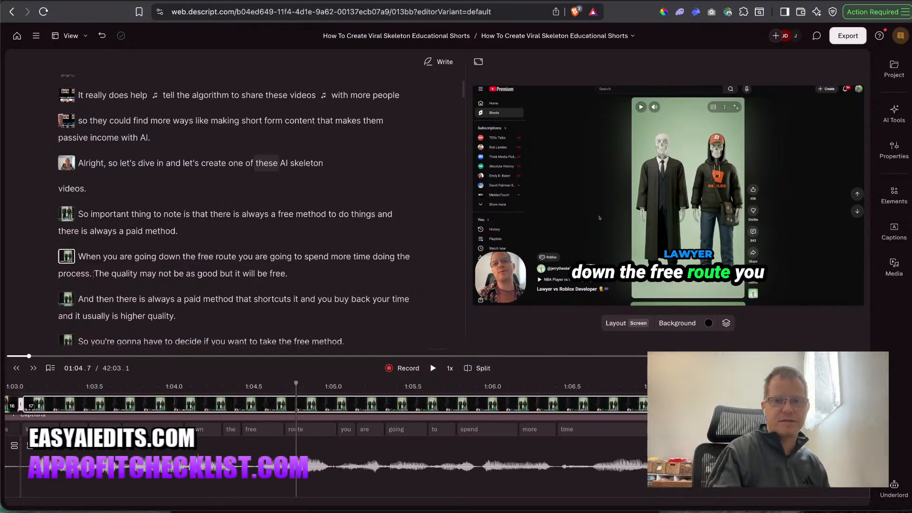
Enlarge the screen recording in the "When you are going down the free route" scene and reposition it to frame the two skeleton characters.
{"action": "left_click", "coordinate": [578, 179]}
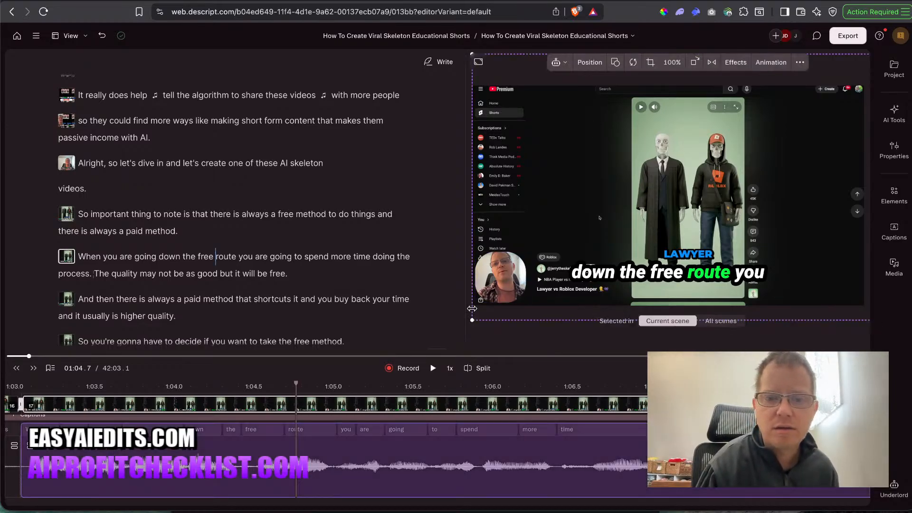
{"action": "left_click_drag", "start_coordinate": [472, 323], "coordinate": [373, 376]}
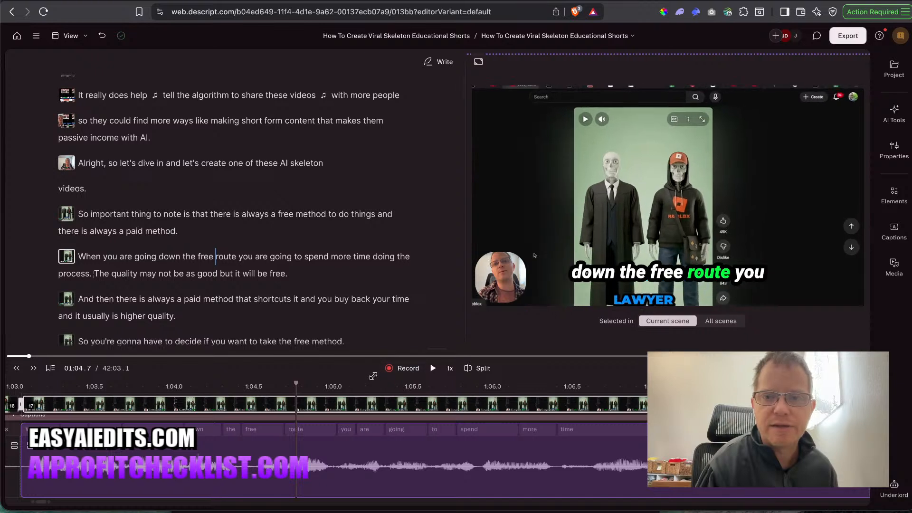
{"action": "left_click", "coordinate": [659, 203]}
{"action": "left_click_drag", "start_coordinate": [658, 203], "coordinate": [685, 181]}
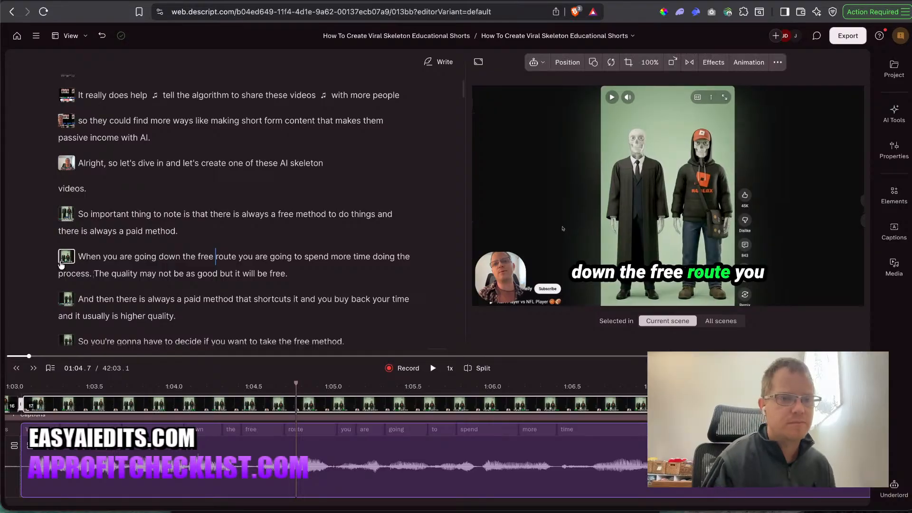
Play from "there is always a paid method" to review the enlarged scene, and recheck the "So important thing to note" scene.
{"action": "double_click", "coordinate": [160, 231]}
{"action": "key", "text": "space"}
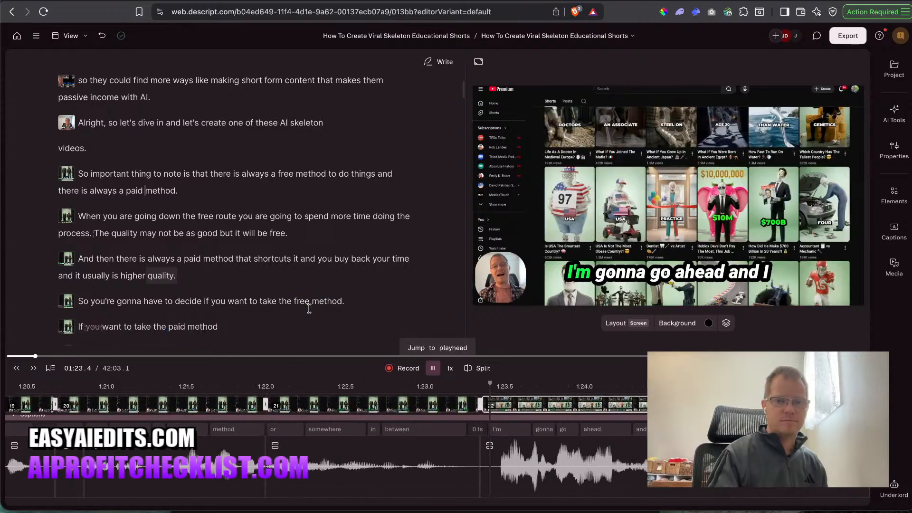
{"action": "key", "text": "space"}
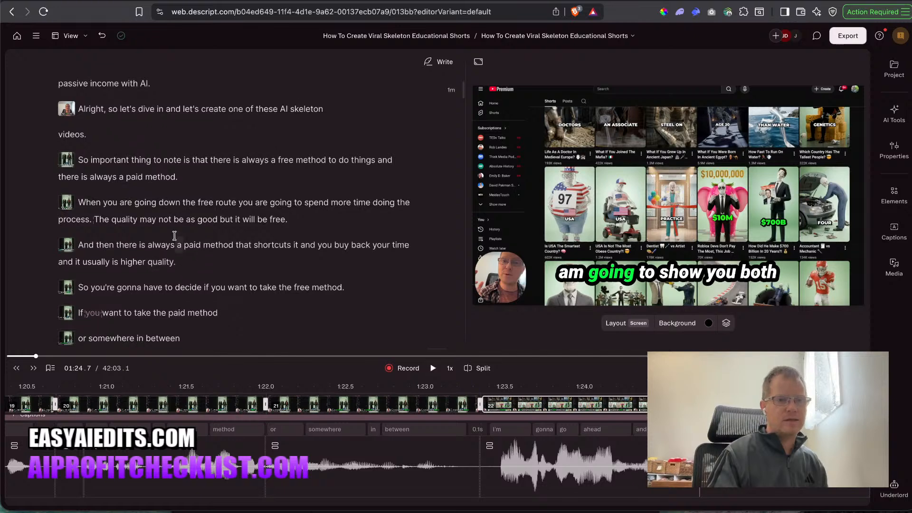
{"action": "scroll", "coordinate": [132, 233], "scroll_direction": "up", "scroll_amount": 2}
{"action": "left_click", "coordinate": [119, 227]}
{"action": "key", "text": "space"}
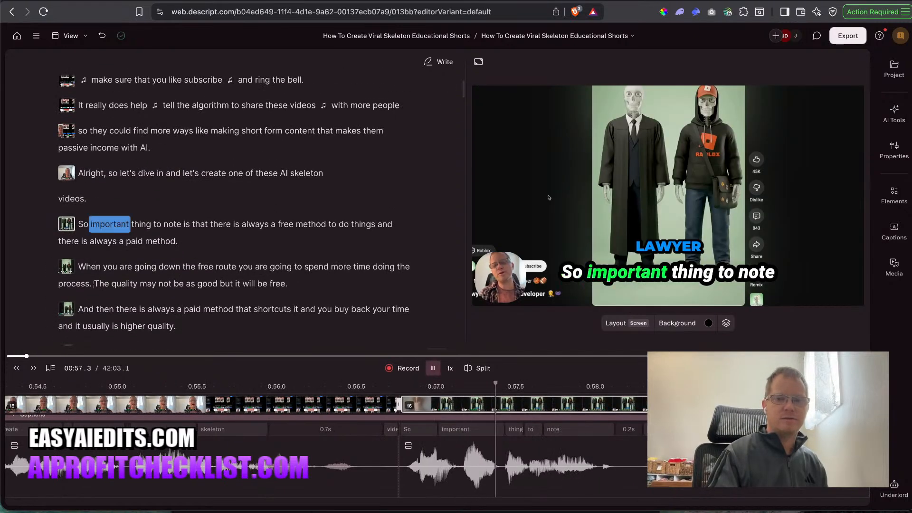
{"action": "left_click", "coordinate": [132, 271]}
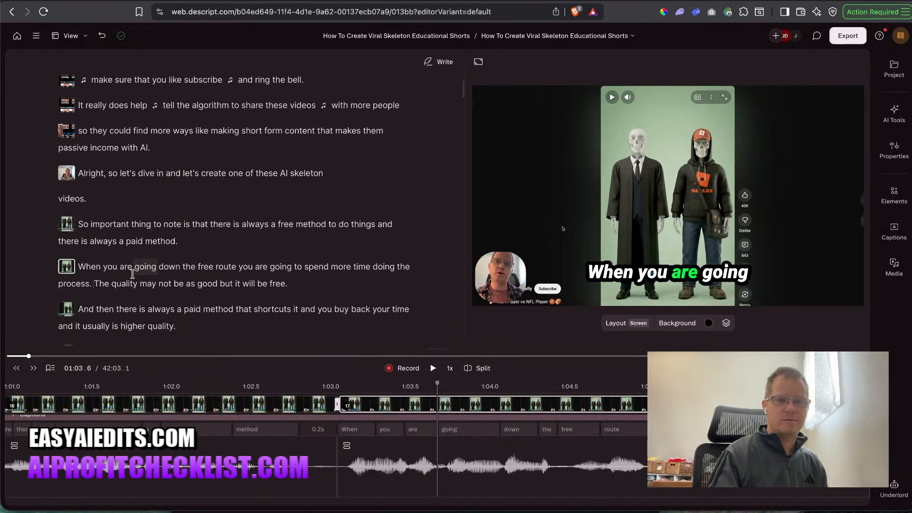
Return to the start of the script and copy the large webcam layer from the "Everyone is watching" scene.
{"action": "scroll", "coordinate": [132, 274], "scroll_direction": "up", "scroll_amount": 10}
{"action": "key", "text": "Home"}
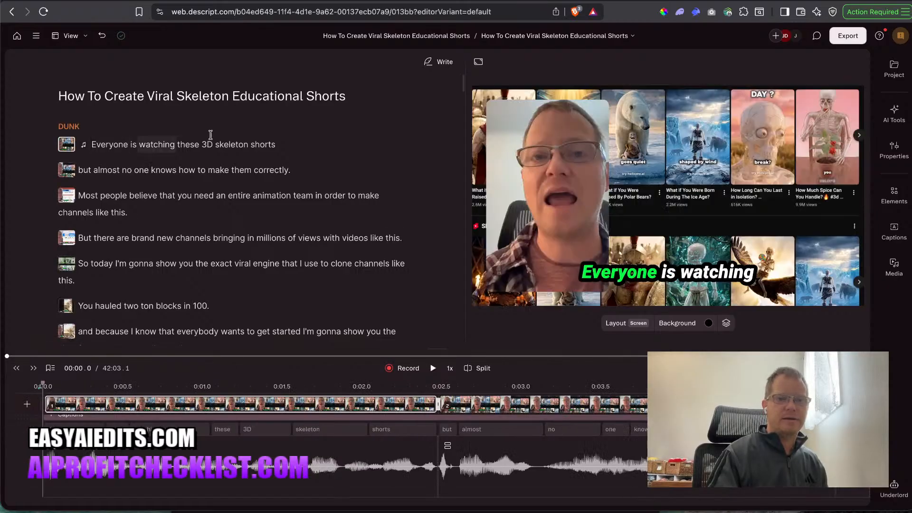
{"action": "right_click", "coordinate": [538, 189]}
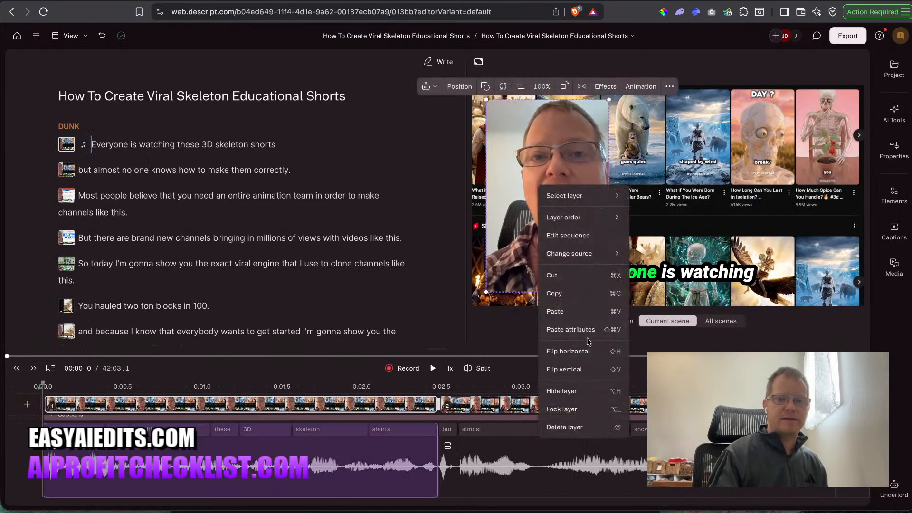
{"action": "left_click", "coordinate": [569, 294]}
Paste the copied attributes onto the webcam layer in the "When you are going down the free route" scene.
{"action": "scroll", "coordinate": [228, 238], "scroll_direction": "down", "scroll_amount": 15}
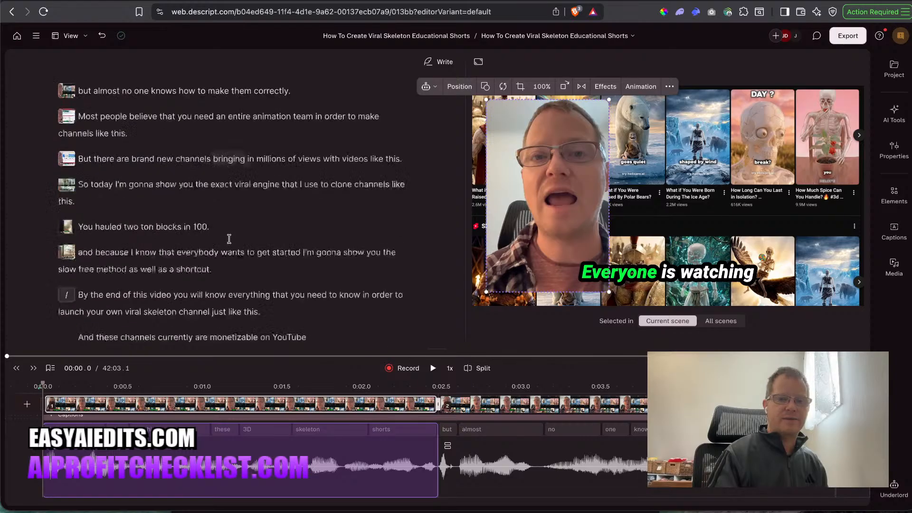
{"action": "scroll", "coordinate": [229, 239], "scroll_direction": "up", "scroll_amount": 3}
{"action": "left_click", "coordinate": [83, 151]}
{"action": "key", "text": "space"}
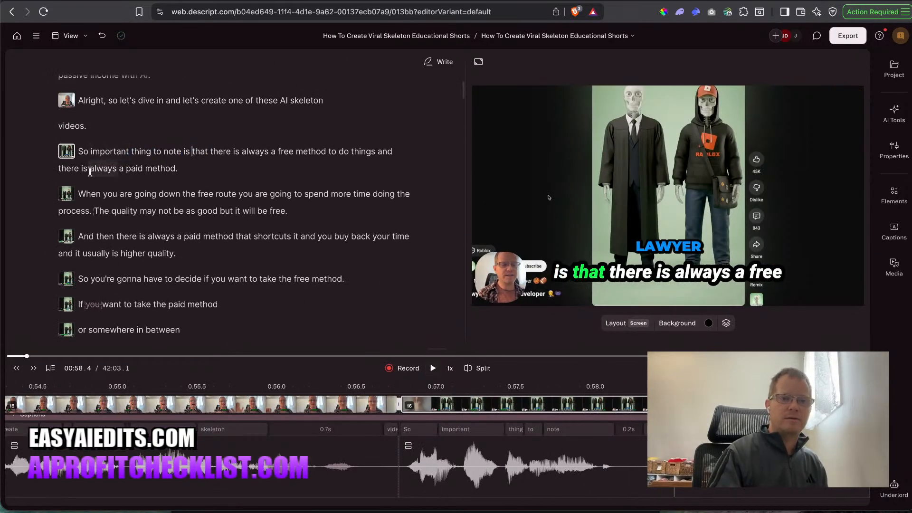
{"action": "key", "text": "space"}
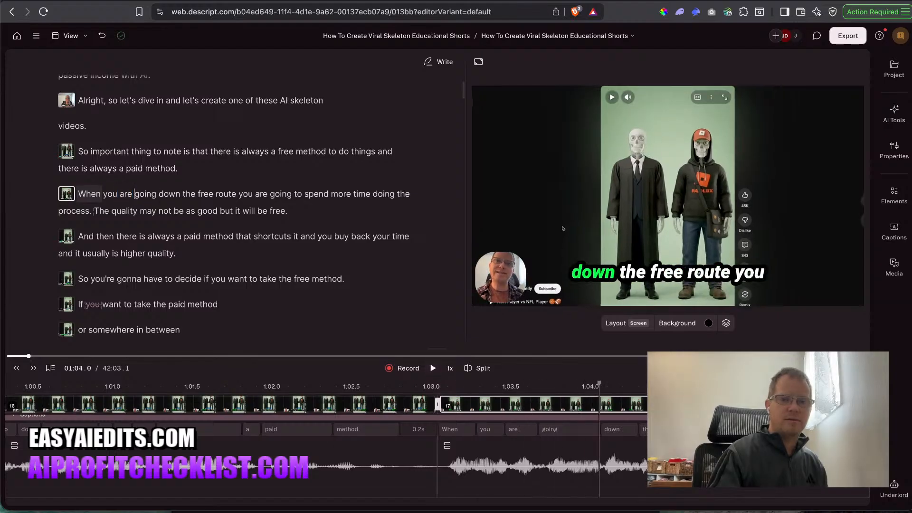
{"action": "right_click", "coordinate": [480, 266]}
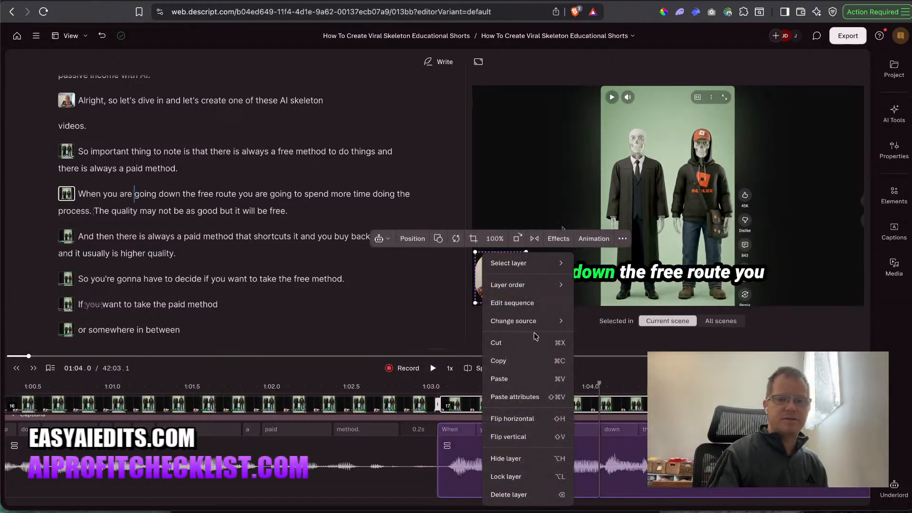
{"action": "left_click", "coordinate": [529, 398]}
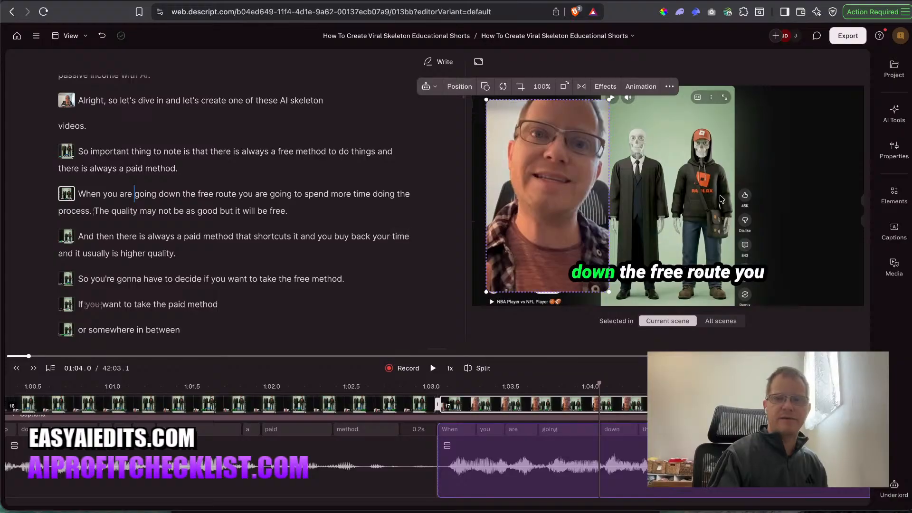
Shift the screen recording so both skeleton characters stand beside the large webcam layer, and play the scene from "paid method" to check it.
{"action": "left_click", "coordinate": [712, 176]}
{"action": "mouse_move", "coordinate": [713, 176]}
{"action": "left_mouse_down"}
{"action": "mouse_move", "coordinate": [749, 181]}
{"action": "mouse_move", "coordinate": [723, 181]}
{"action": "left_mouse_up"}
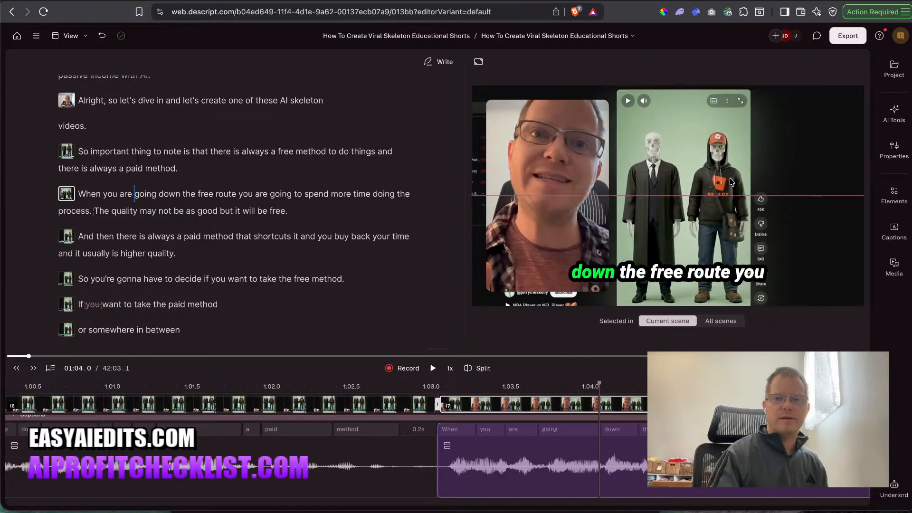
{"action": "double_click", "coordinate": [144, 170]}
{"action": "key", "text": "space"}
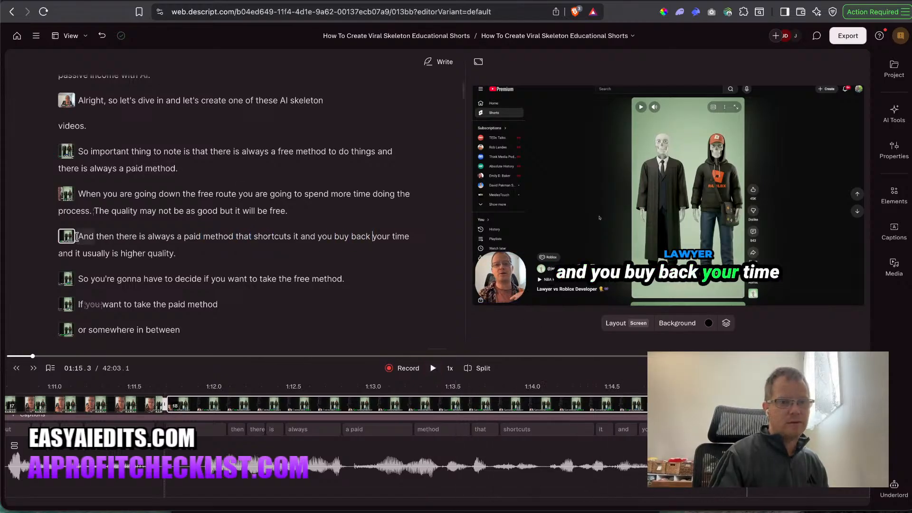
Remove the scene break before "And then there is always a paid method" and play from "good but it will be free" to check.
{"action": "left_click", "coordinate": [80, 237]}
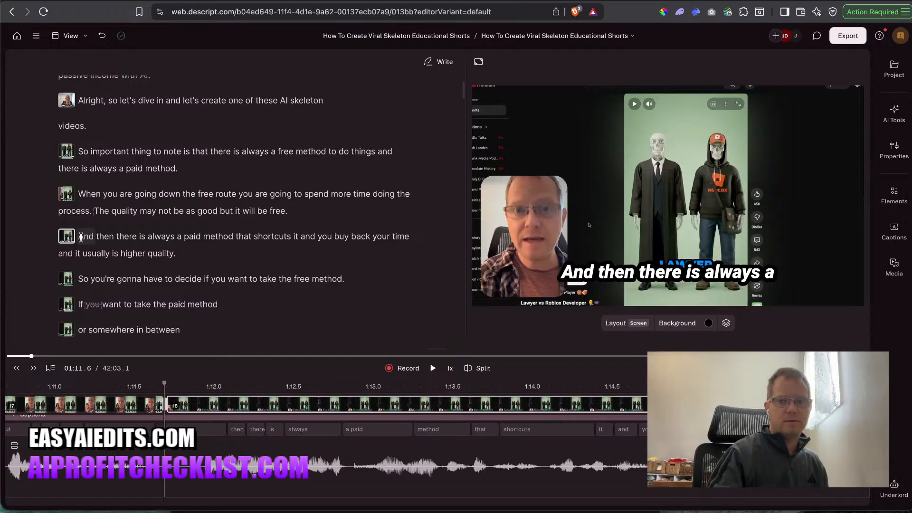
{"action": "key", "text": "BackSpace"}
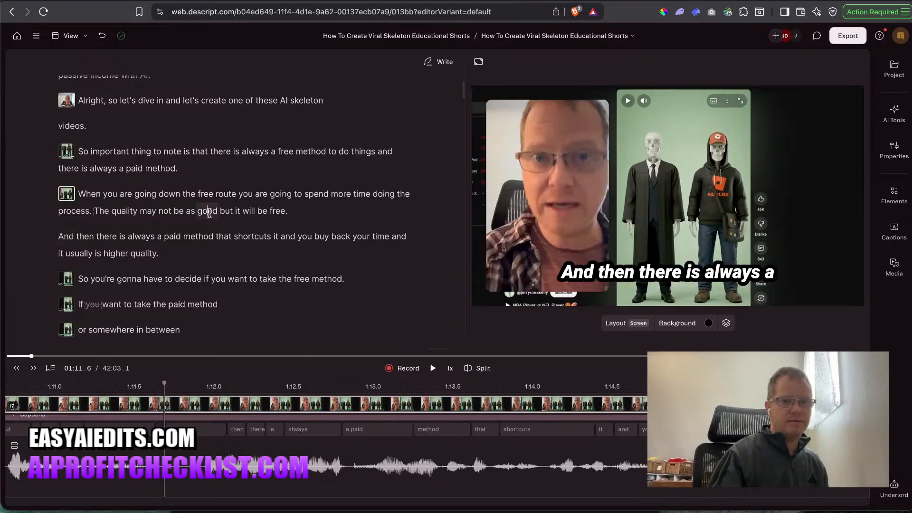
{"action": "left_click", "coordinate": [209, 213]}
{"action": "key", "text": "space"}
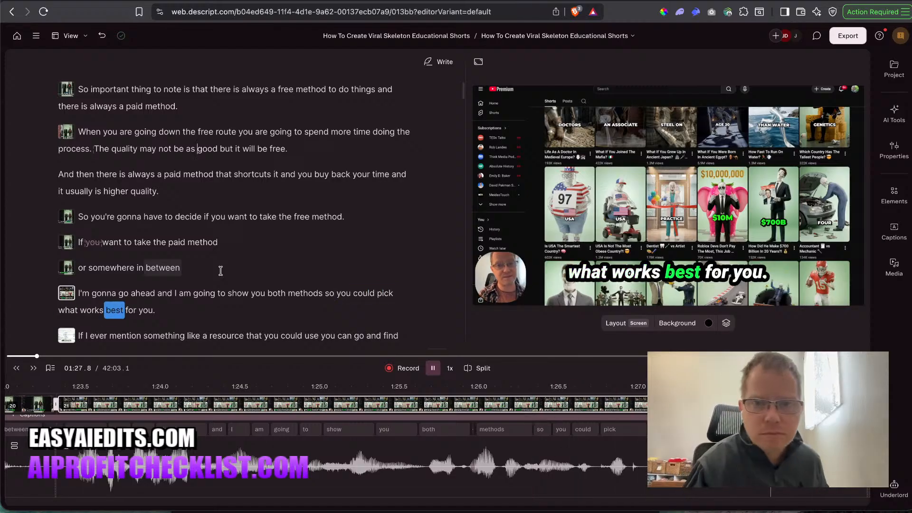
Enlarge and reposition the screen recording in the "I'm gonna go ahead" scene so the Shorts thumbnails fill the frame, and resume playback.
{"action": "left_click", "coordinate": [525, 185]}
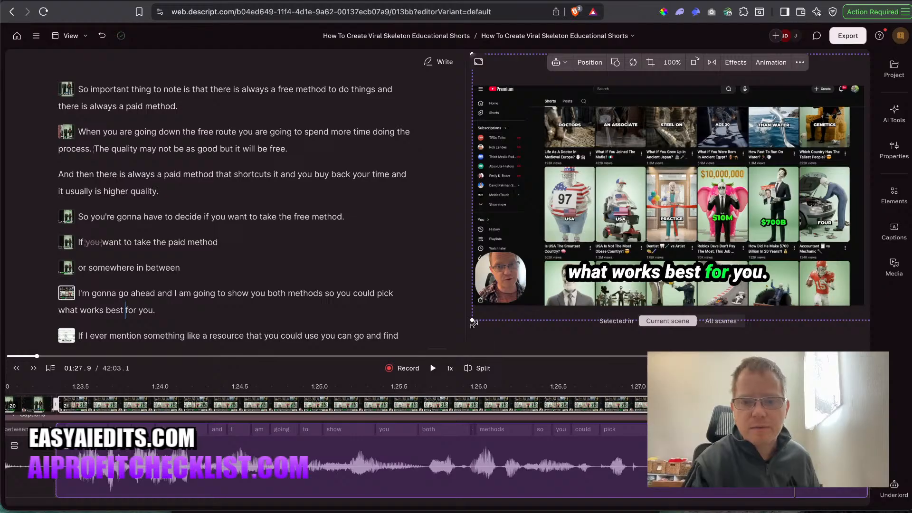
{"action": "left_click_drag", "start_coordinate": [474, 325], "coordinate": [399, 360]}
{"action": "left_click_drag", "start_coordinate": [744, 214], "coordinate": [744, 189]}
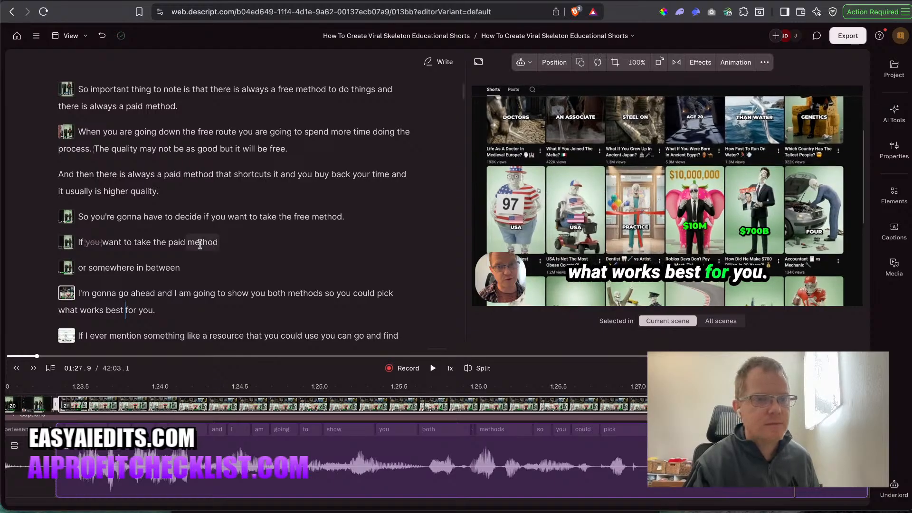
{"action": "key", "text": "space"}
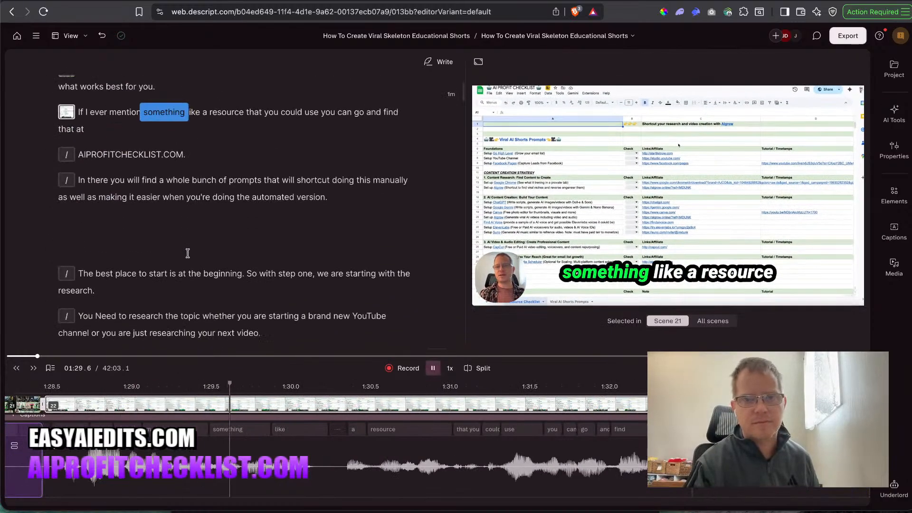
Trim the silent gap between "what works best for you" and "If I ever mention" on the timeline.
{"action": "scroll", "coordinate": [226, 308], "scroll_direction": "up", "scroll_amount": 2}
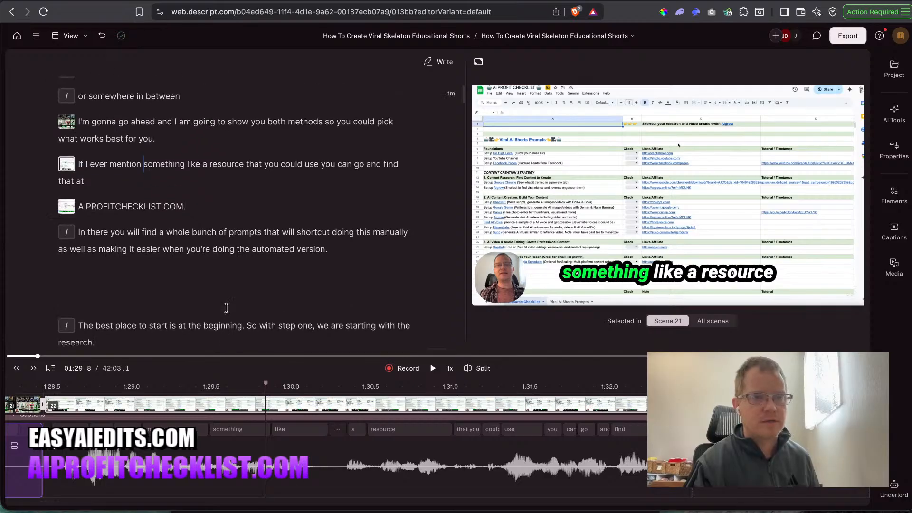
{"action": "left_click", "coordinate": [134, 138]}
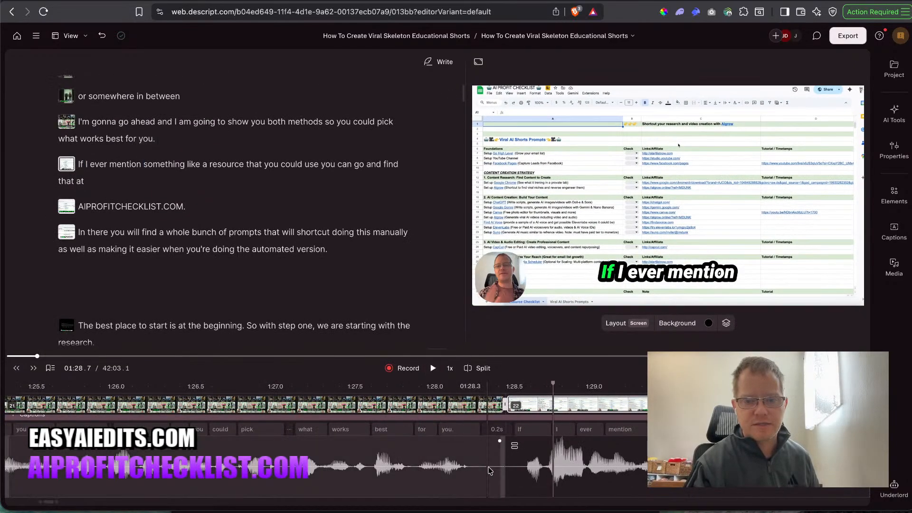
{"action": "left_click_drag", "start_coordinate": [503, 475], "coordinate": [478, 474]}
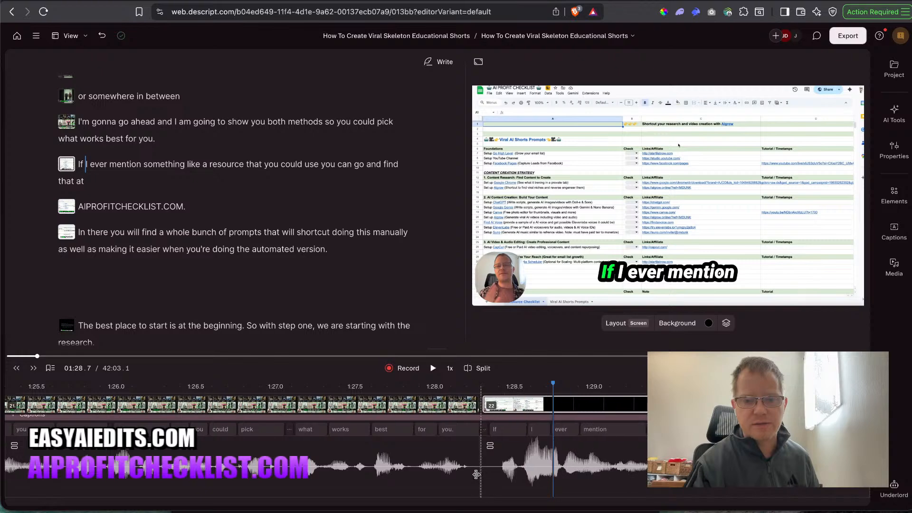
{"action": "left_click", "coordinate": [473, 471]}
Remove the smart transition before the "If I ever mention" scene and play across the cut to check it.
{"action": "left_click", "coordinate": [489, 407]}
{"action": "left_click", "coordinate": [481, 407]}
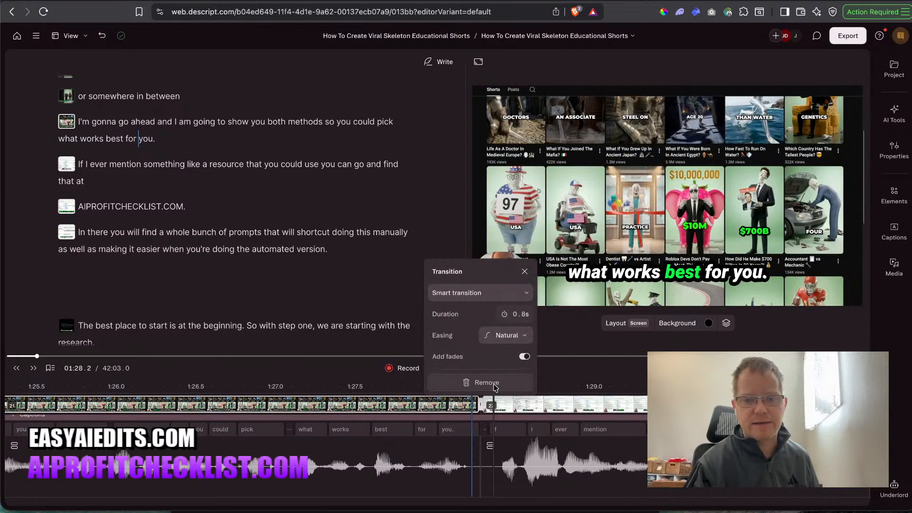
{"action": "left_click", "coordinate": [494, 388]}
{"action": "left_click", "coordinate": [406, 389]}
{"action": "key", "text": "space"}
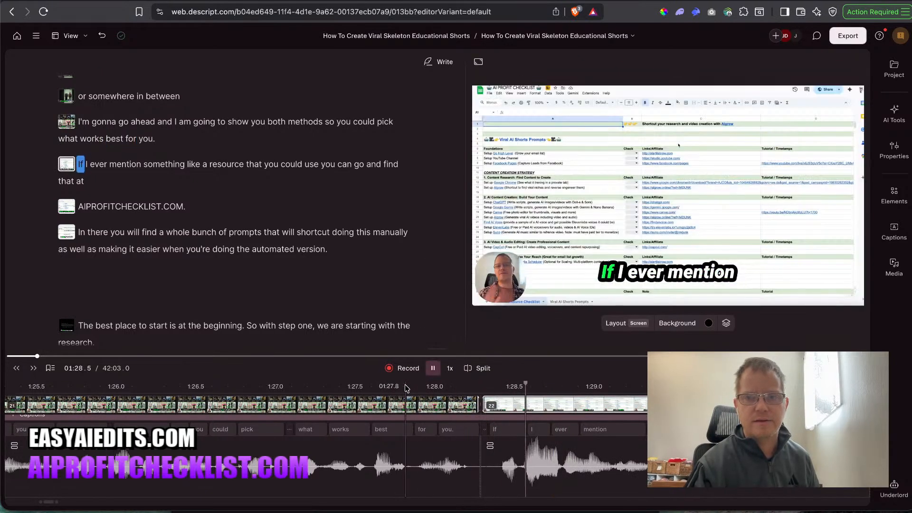
{"action": "key", "text": "space"}
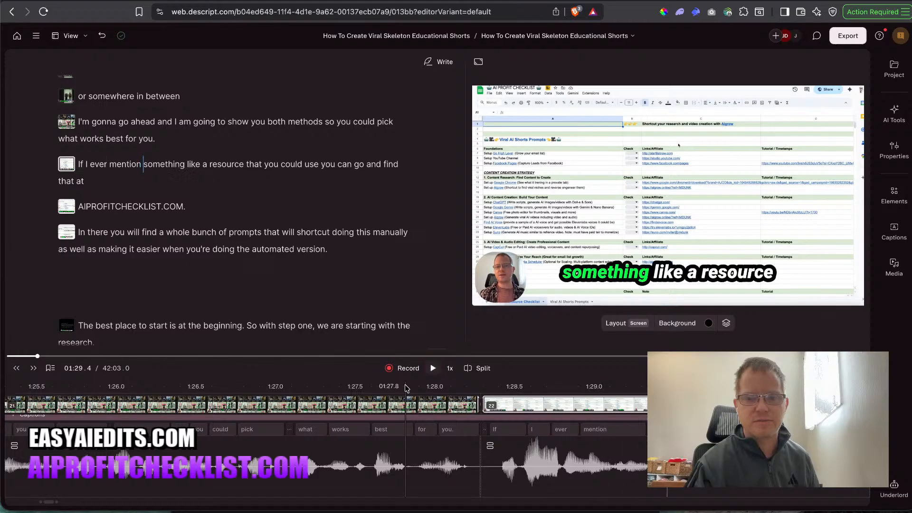
Apply a Cross-zoom transition before the "If I ever mention" scene and play from "what works best for you" through AIPROFITCHECKLIST.COM.
{"action": "left_click", "coordinate": [480, 407]}
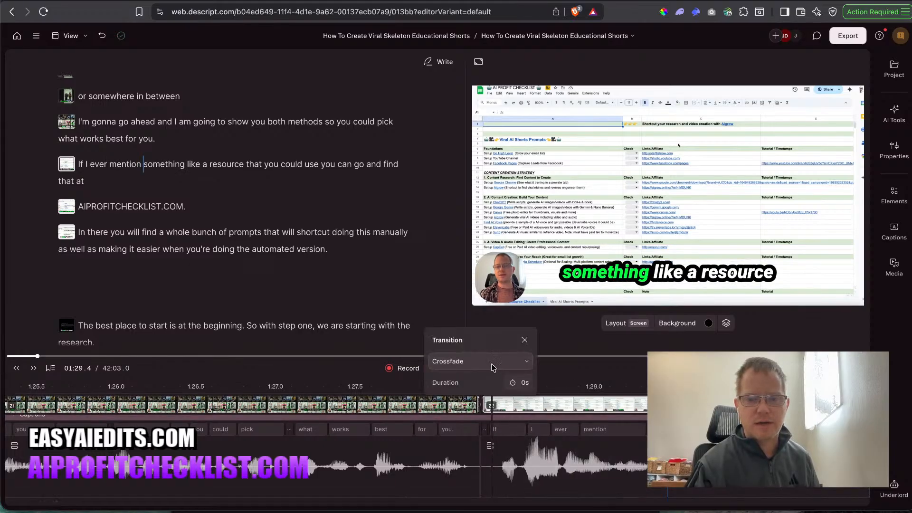
{"action": "left_click", "coordinate": [492, 361]}
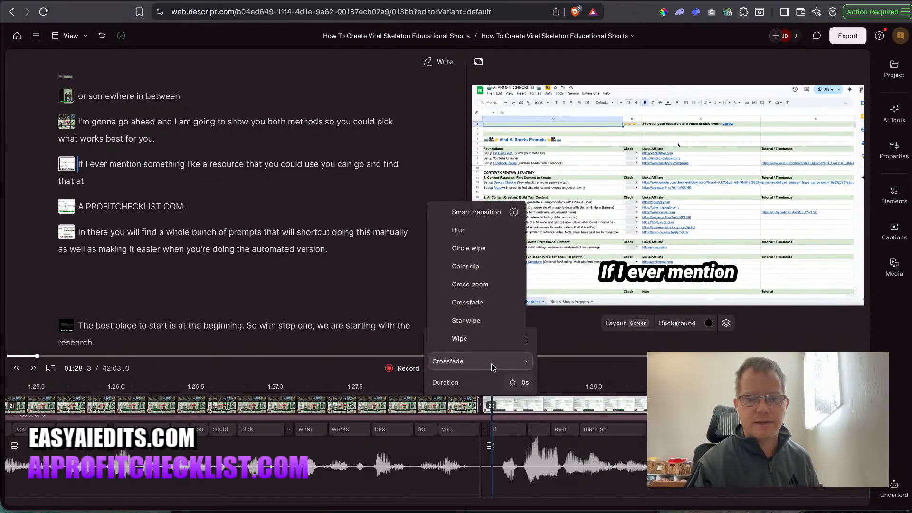
{"action": "left_click", "coordinate": [489, 286]}
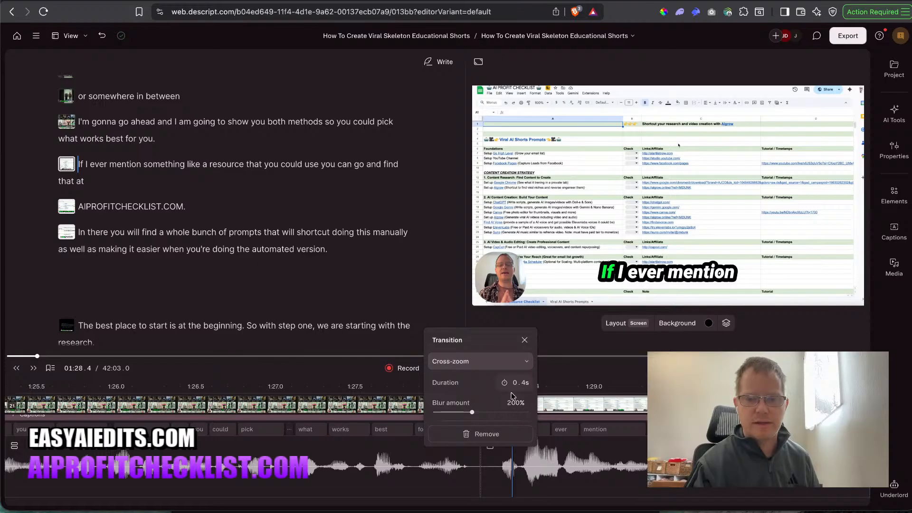
{"action": "left_click", "coordinate": [375, 389]}
{"action": "key", "text": "space"}
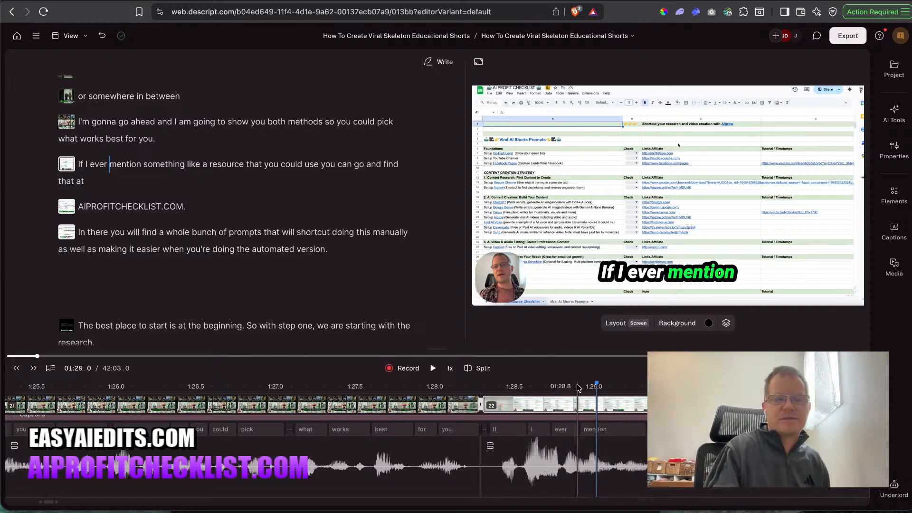
{"action": "key", "text": "space"}
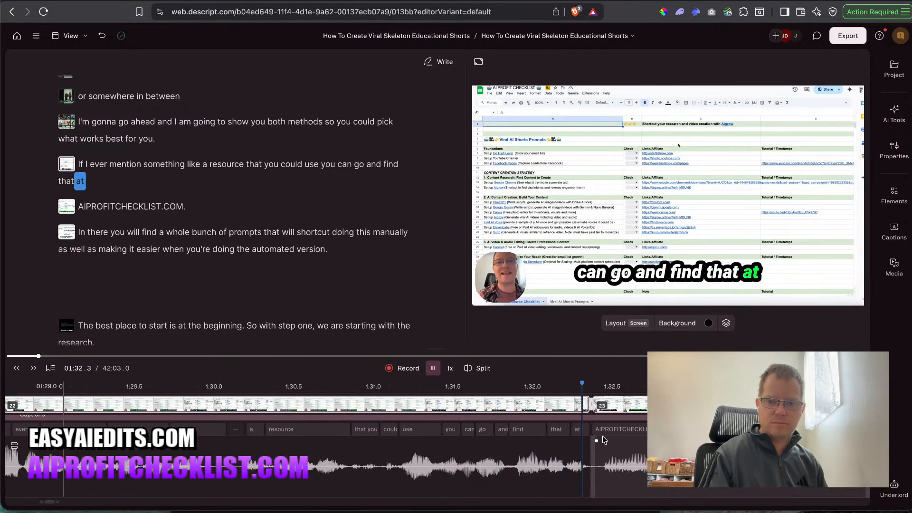
{"action": "key", "text": "space"}
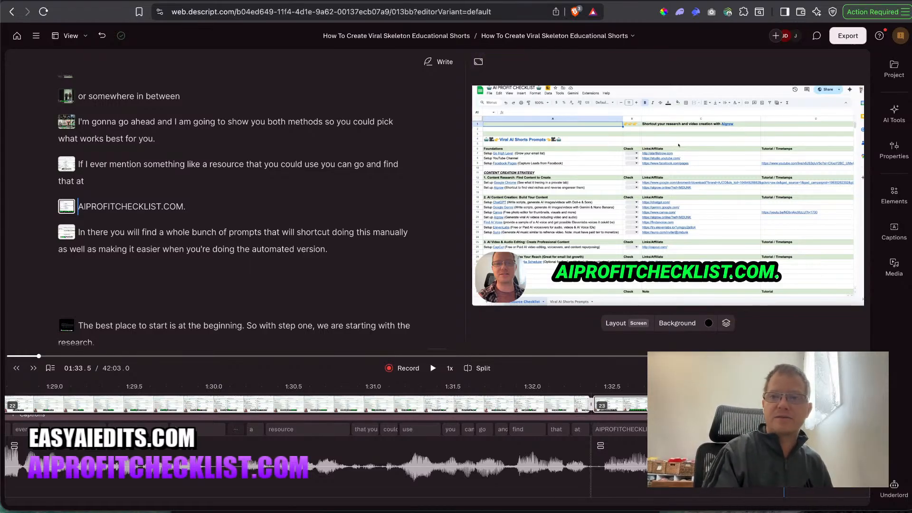
Switch to the AI PROFIT CHECKLIST spreadsheet, examine its Resource Checklist and Viral AI Shorts Prompts sheets, and return to the Descript project.
{"action": "key", "text": "ctrl+Tab"}
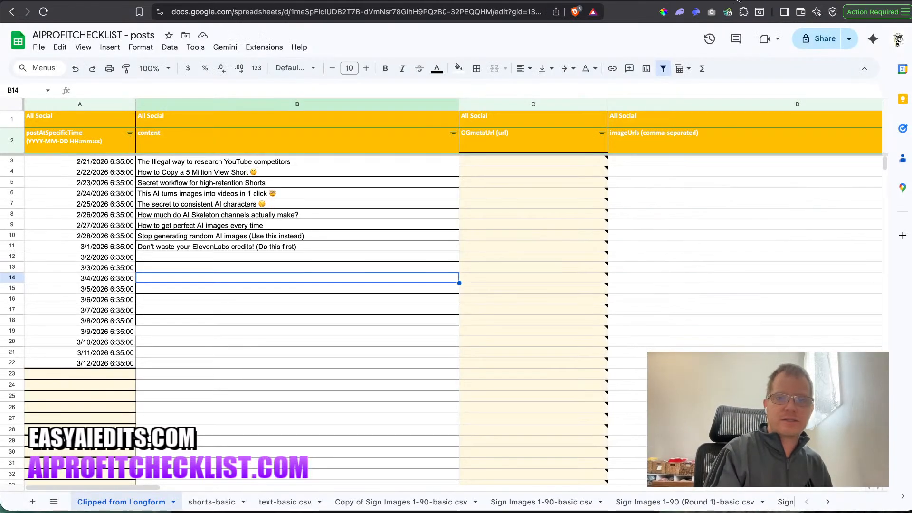
{"action": "key", "text": "ctrl+Tab"}
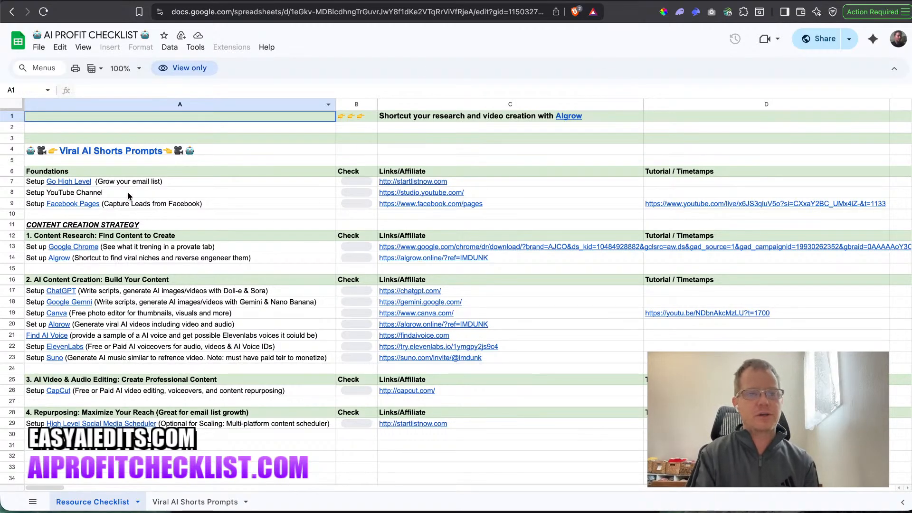
{"action": "left_click", "coordinate": [257, 181]}
{"action": "left_click", "coordinate": [258, 227]}
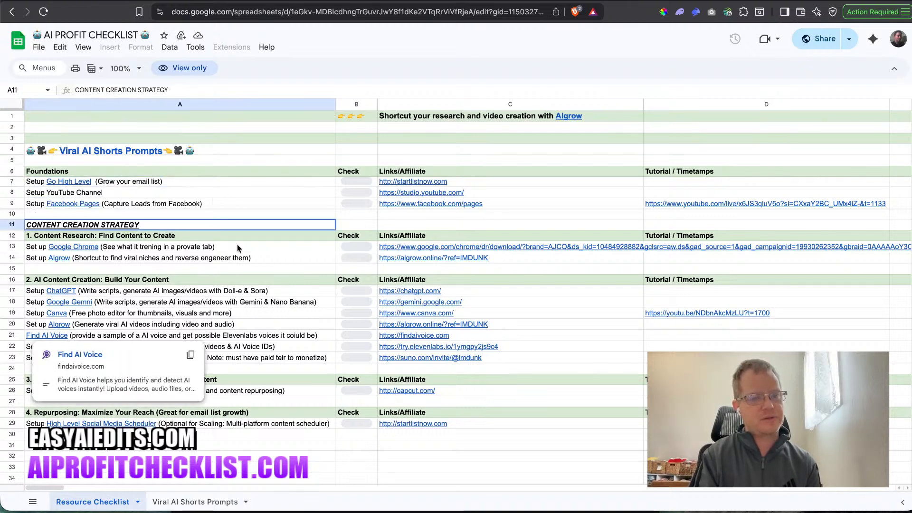
{"action": "left_click", "coordinate": [270, 184]}
{"action": "left_click", "coordinate": [264, 138]}
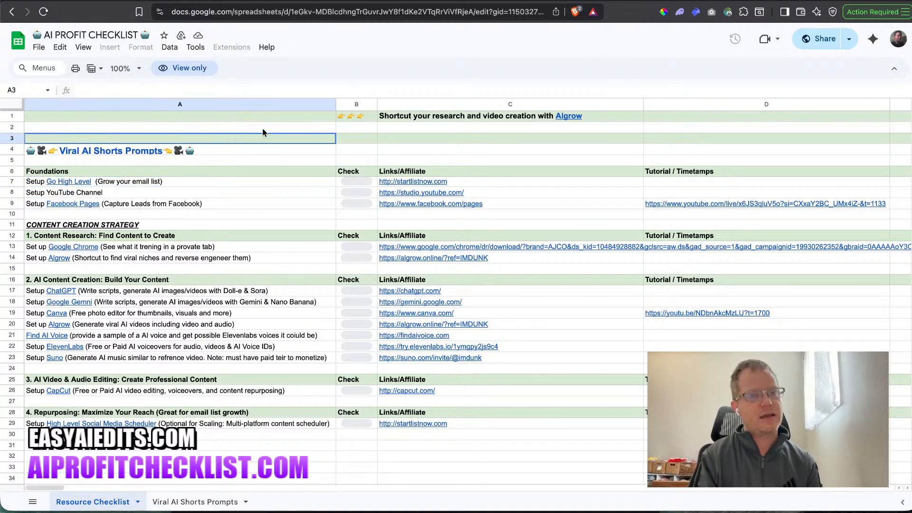
{"action": "left_click", "coordinate": [264, 128]}
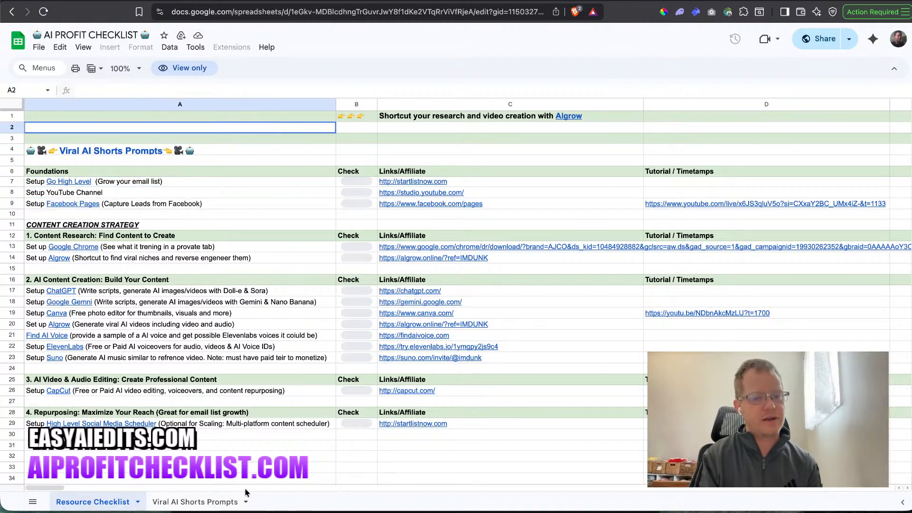
{"action": "left_click", "coordinate": [204, 502]}
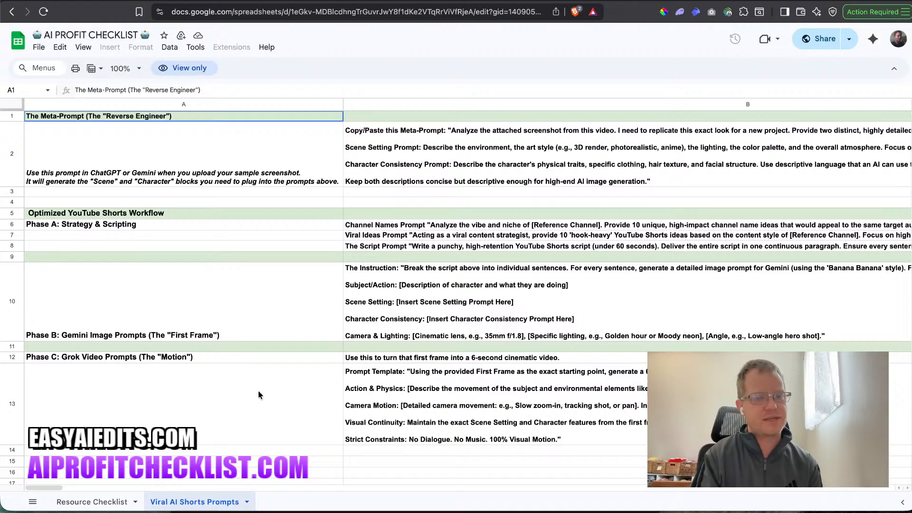
{"action": "left_click", "coordinate": [159, 1]}
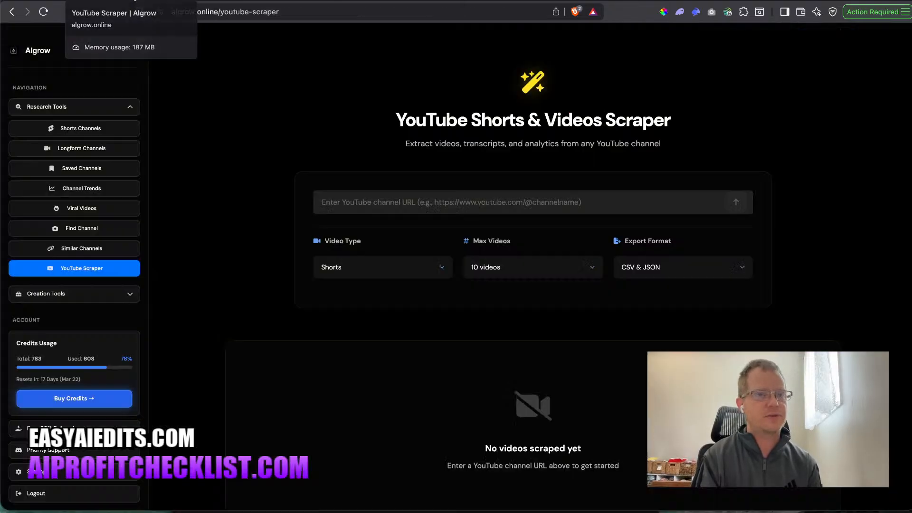
{"action": "left_click", "coordinate": [59, 1]}
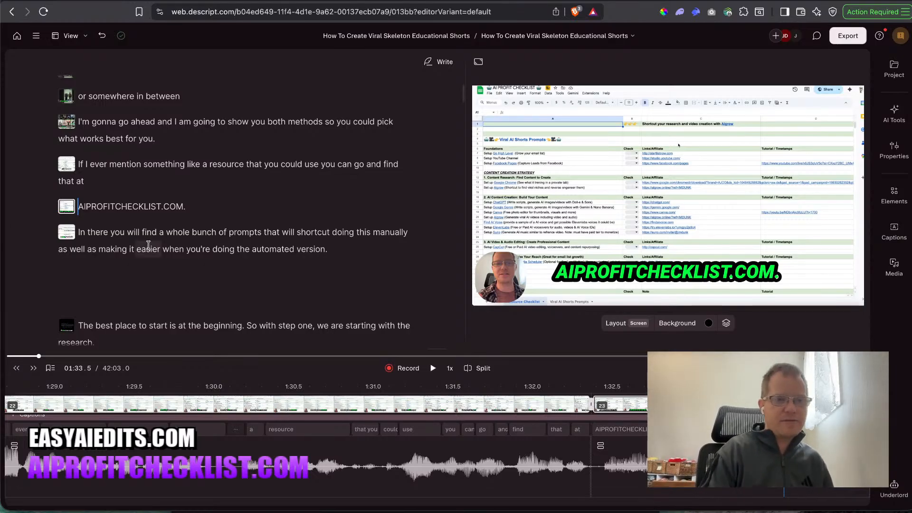
Play from AIPROFITCHECKLIST.COM into "The best place to start" to review the prompts scene and its ending.
{"action": "key", "text": "space"}
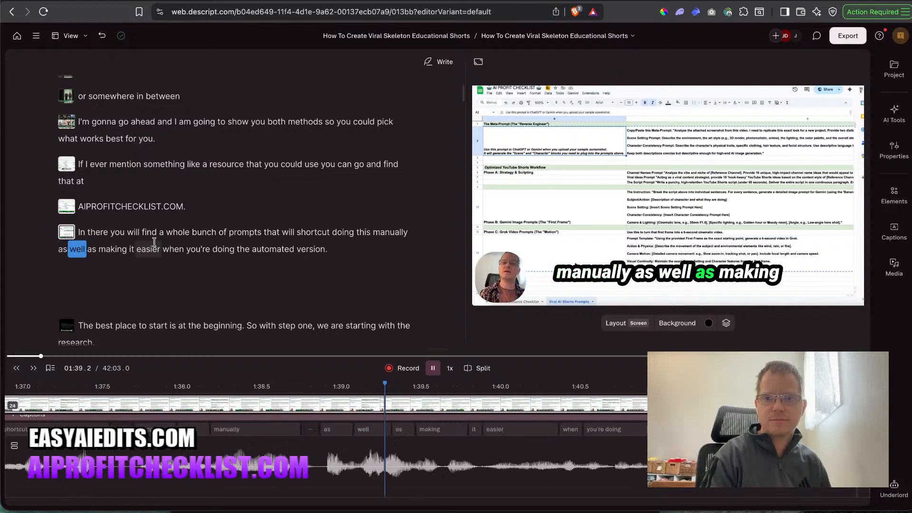
{"action": "key", "text": "space"}
{"action": "left_click", "coordinate": [526, 211]}
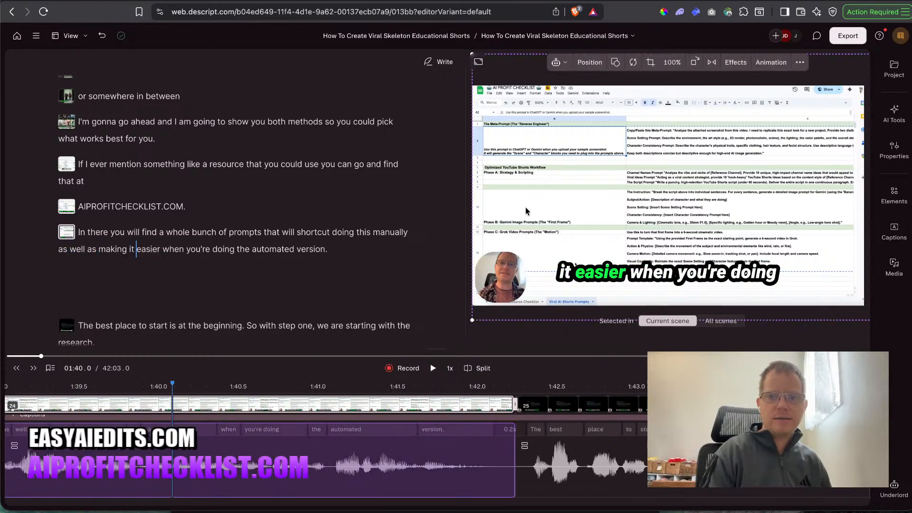
{"action": "key", "text": "space"}
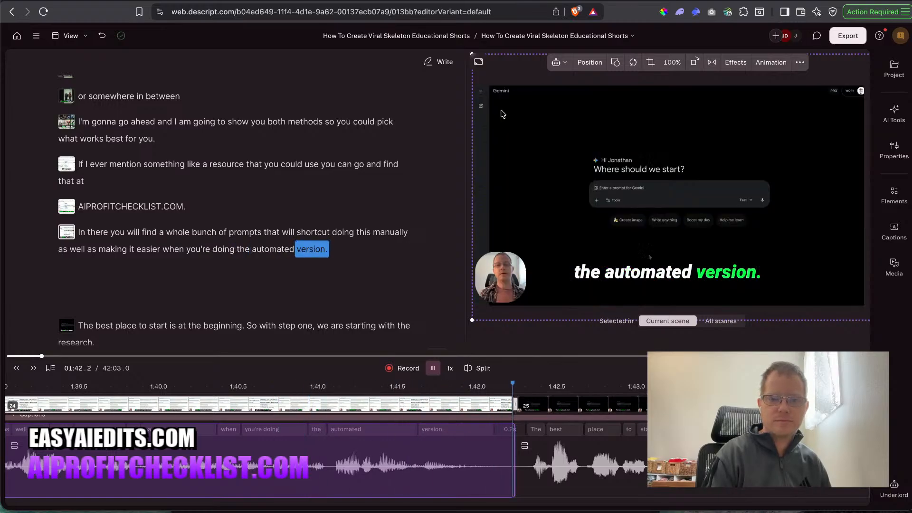
{"action": "key", "text": "space"}
Trim the pause after "the automated version" and play from "making it easier when" to check the cut.
{"action": "scroll", "coordinate": [287, 215], "scroll_direction": "down", "scroll_amount": 1}
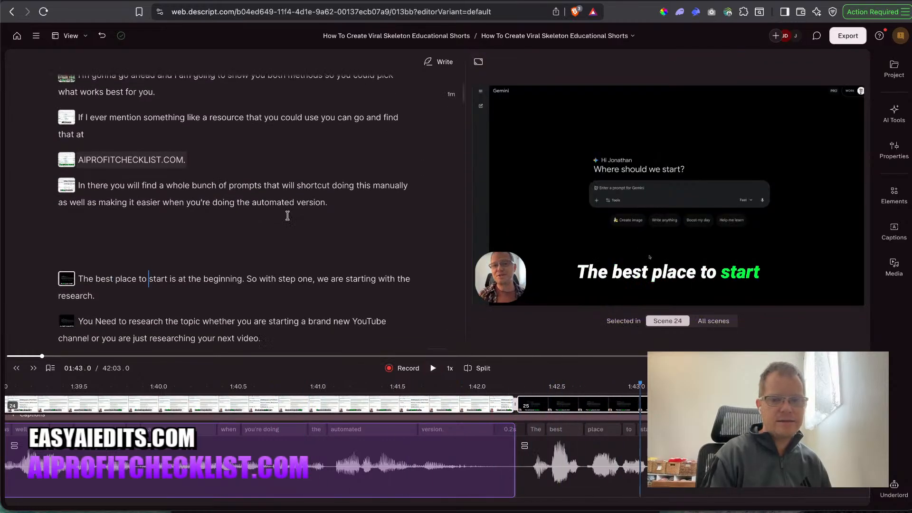
{"action": "left_click_drag", "start_coordinate": [506, 480], "coordinate": [499, 481]}
{"action": "left_click", "coordinate": [183, 200]}
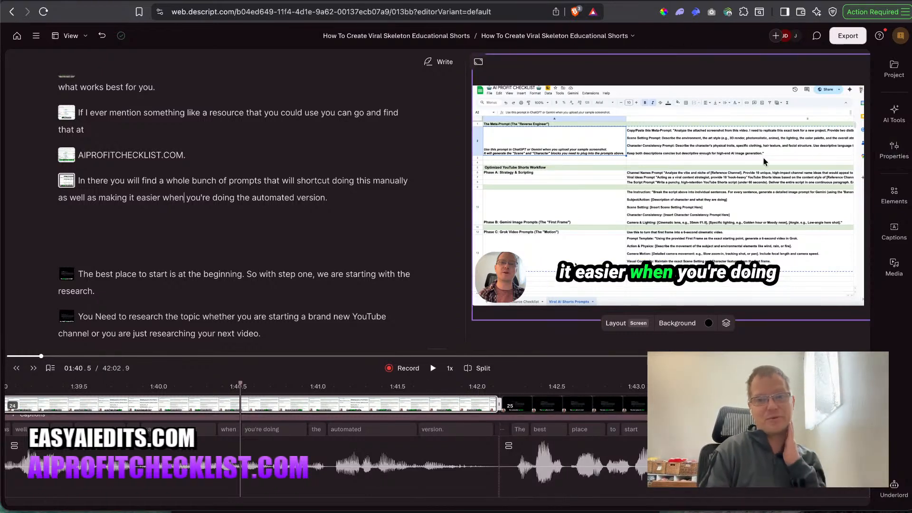
{"action": "key", "text": "space"}
{"action": "key", "text": "space"}
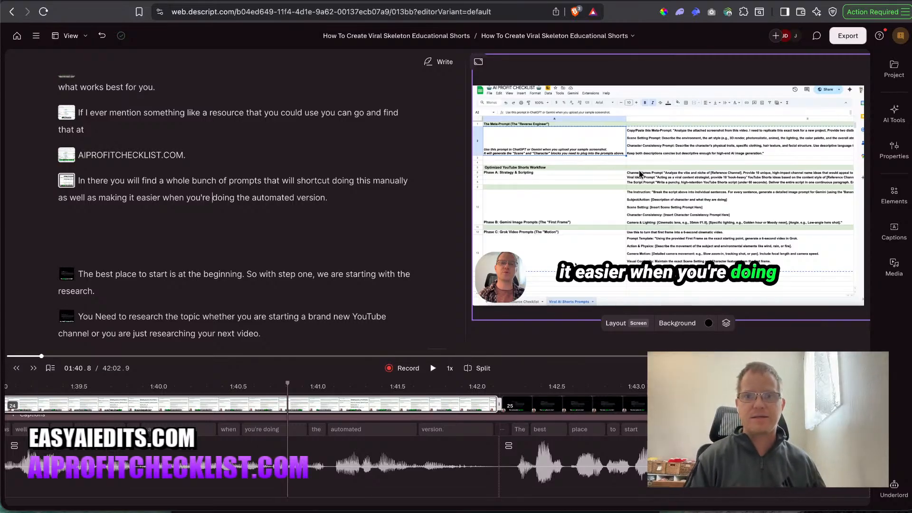
{"action": "key", "text": "space"}
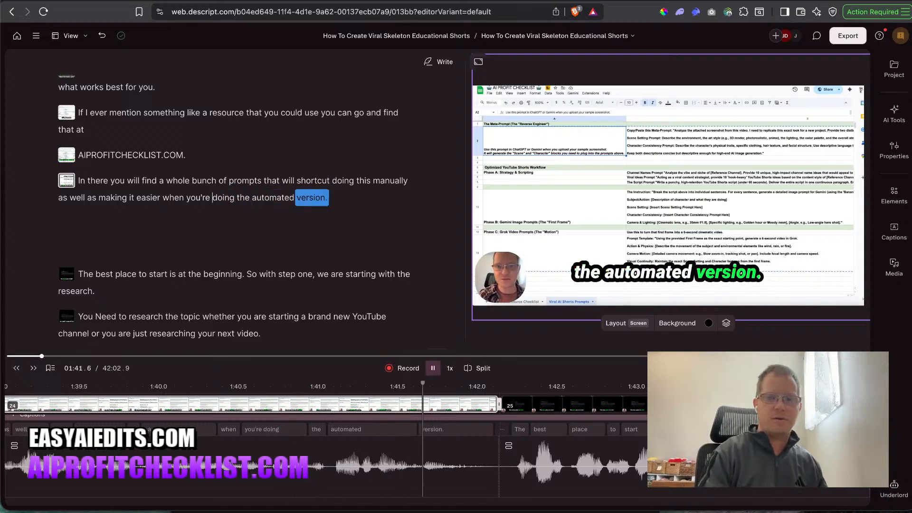
{"action": "key", "text": "space"}
Play the "In there you will find" scene and insert a paragraph and scene break before "that will shortcut doing this manually".
{"action": "left_click", "coordinate": [79, 181]}
{"action": "key", "text": "space"}
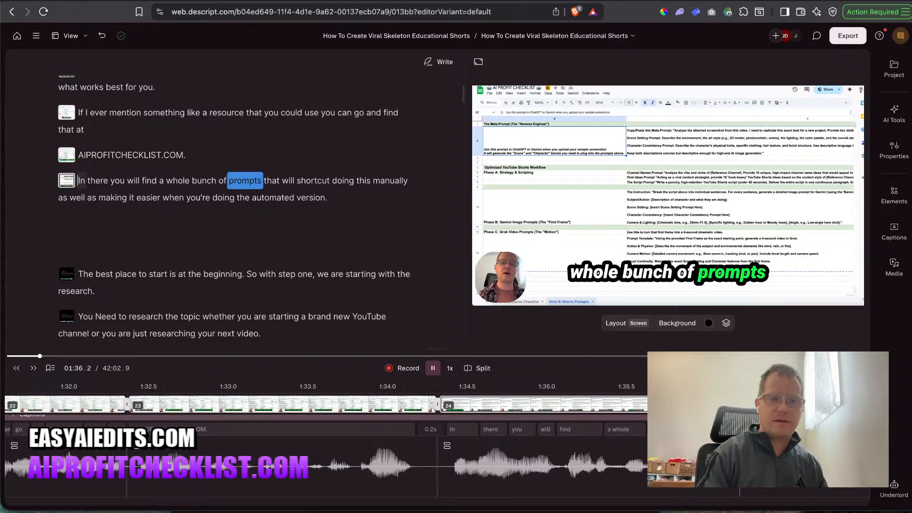
{"action": "key", "text": "space"}
{"action": "left_click", "coordinate": [264, 181]}
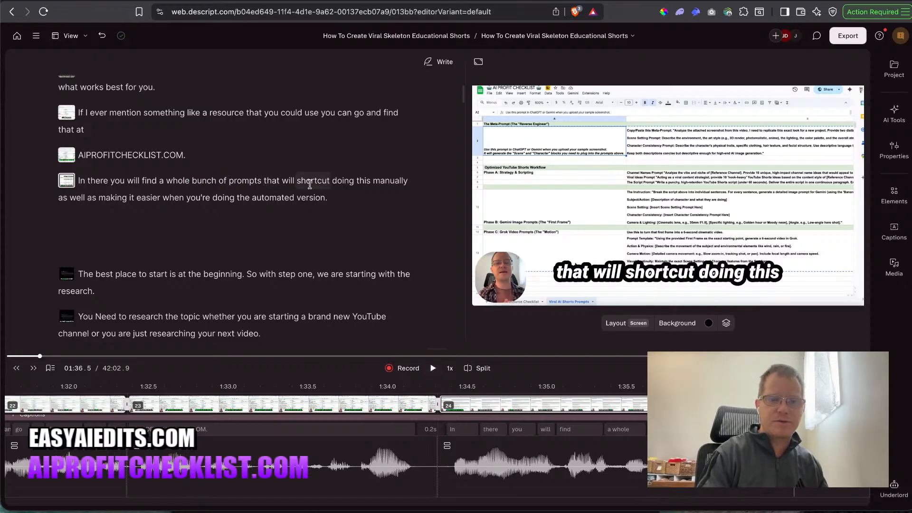
{"action": "key", "text": "Return"}
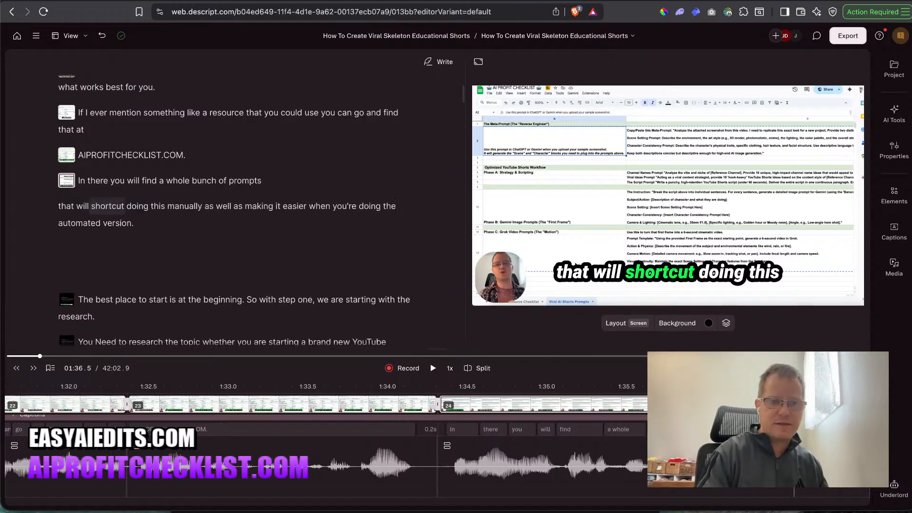
{"action": "key", "text": "slash"}
Enlarge the screen recording in the "that will shortcut doing this manually" scene to zoom in on the Meta-Prompt and workflow rows.
{"action": "left_click", "coordinate": [112, 209]}
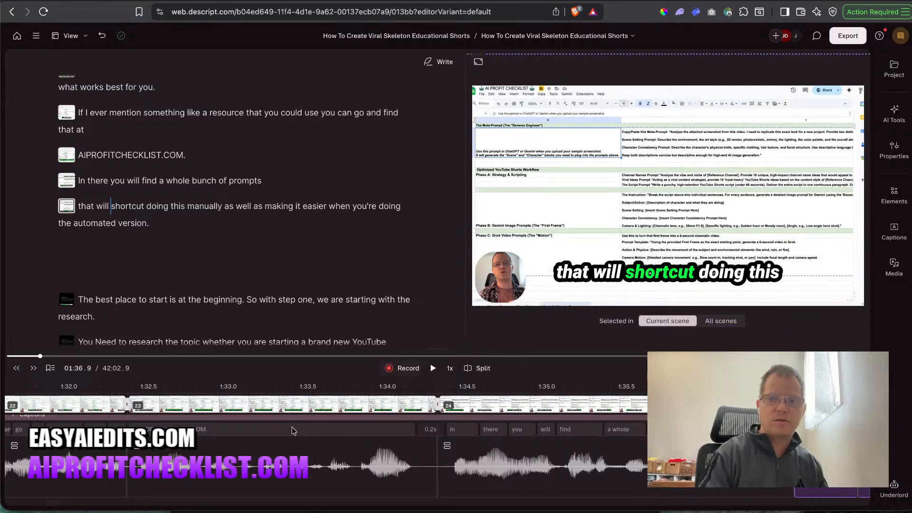
{"action": "left_click", "coordinate": [731, 192]}
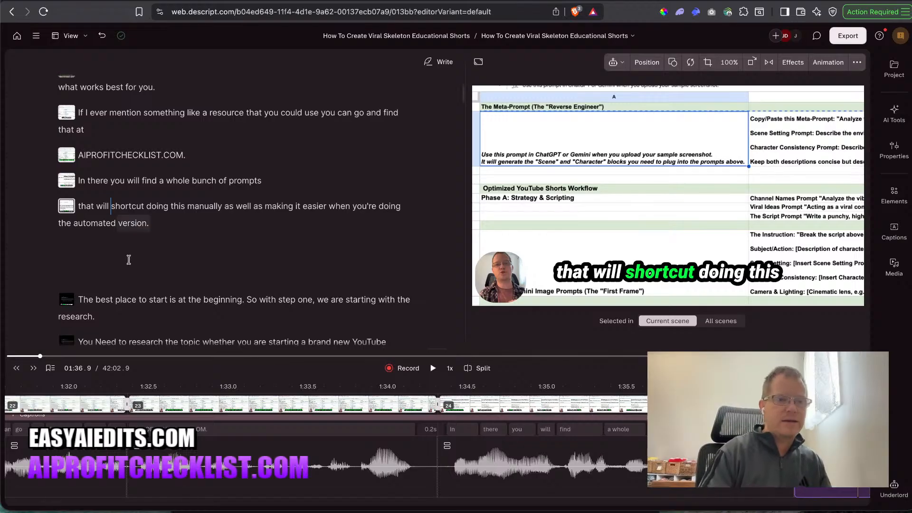
Play from "In there you will find" into "that will shortcut doing this manually" twice to review the zoom between the two scenes.
{"action": "left_click", "coordinate": [95, 182]}
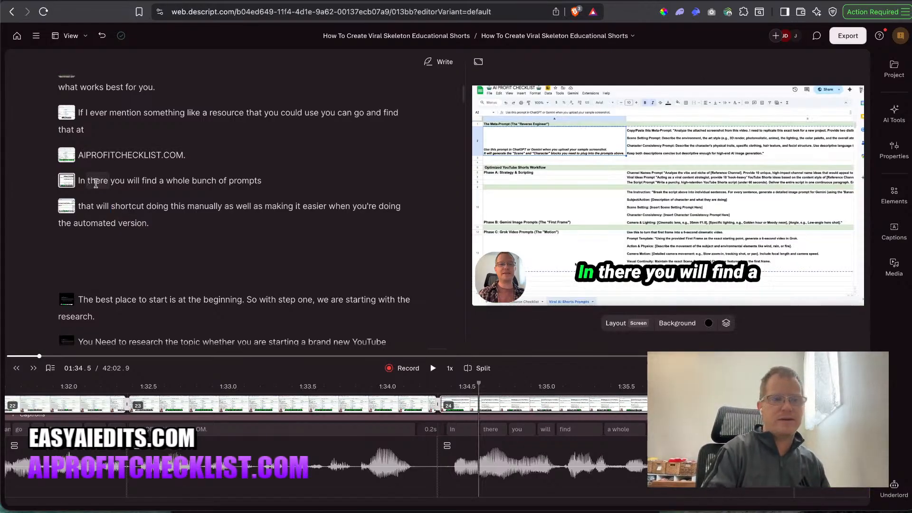
{"action": "key", "text": "space"}
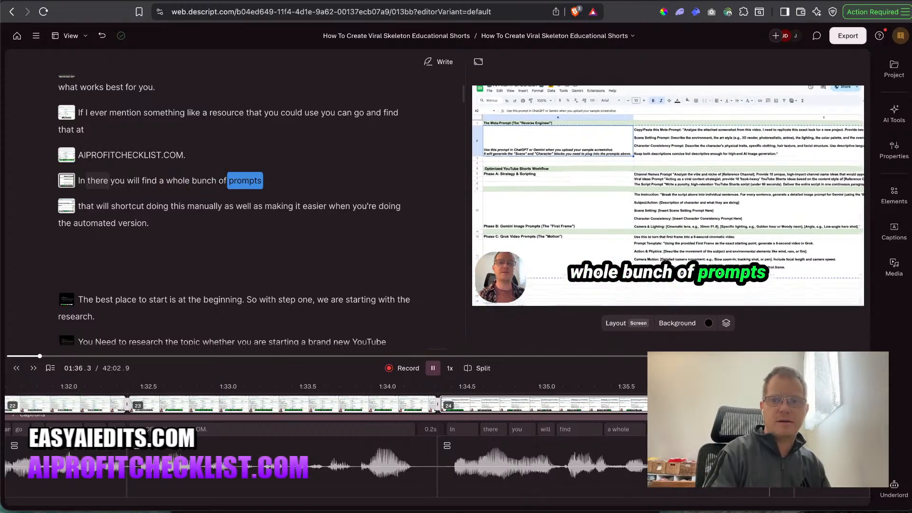
{"action": "key", "text": "space"}
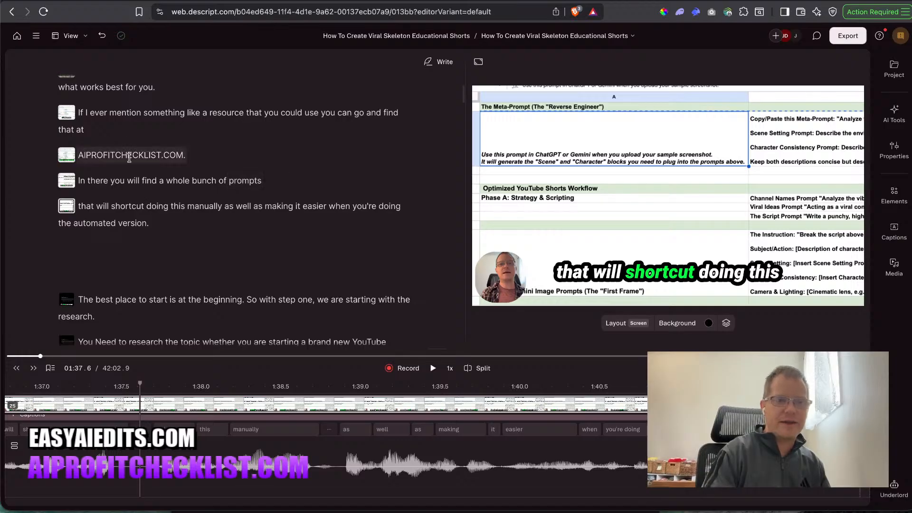
{"action": "double_click", "coordinate": [134, 180]}
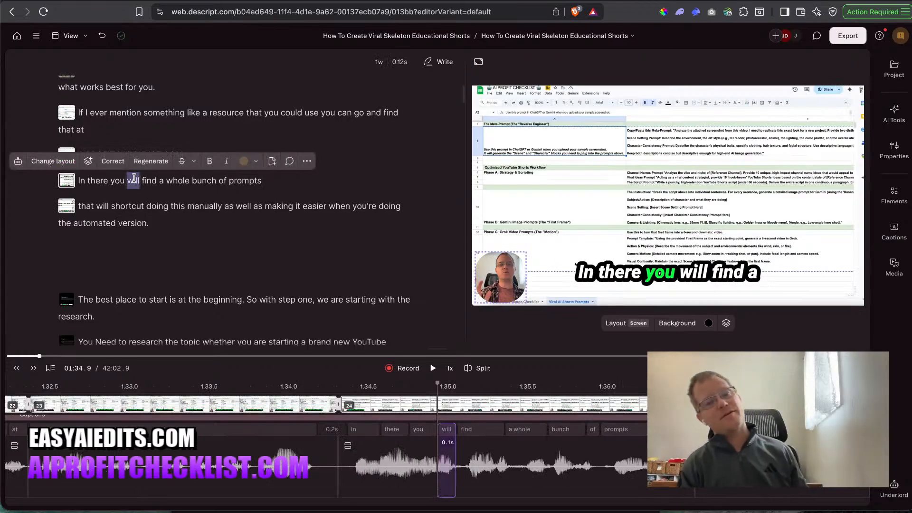
{"action": "left_click", "coordinate": [134, 178]}
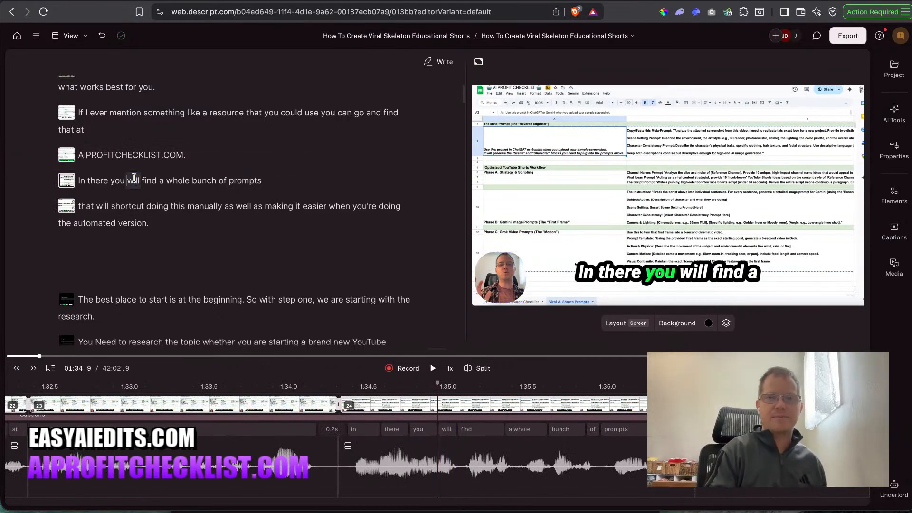
{"action": "key", "text": "space"}
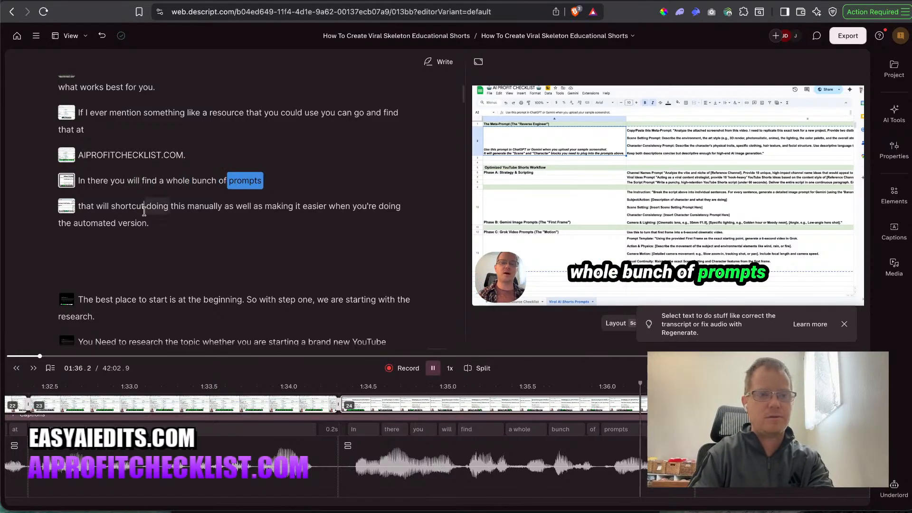
{"action": "key", "text": "space"}
Visit aiprofitchecklist.com in a new browser tab, view the free checklist sign-up form and close it.
{"action": "key", "text": "super+t"}
{"action": "type", "text": "aiprofitchecklist.com"}
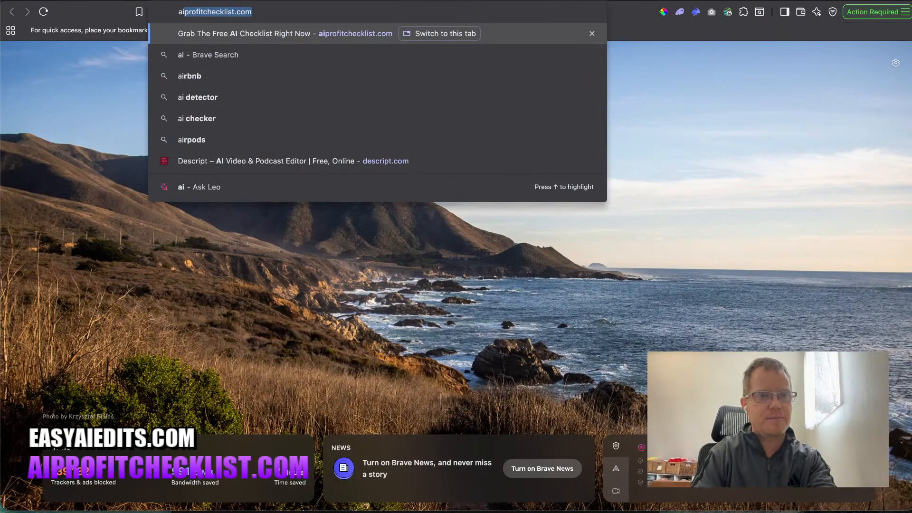
{"action": "key", "text": "Return"}
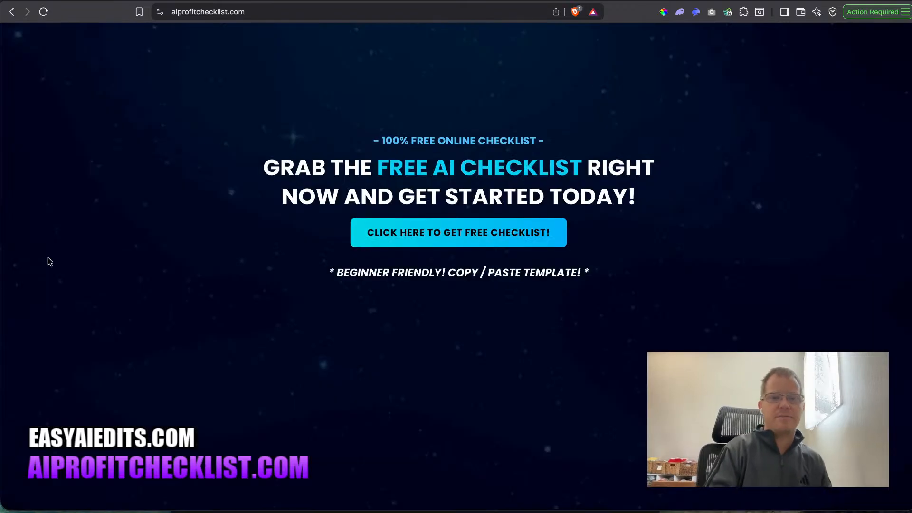
{"action": "left_click", "coordinate": [443, 231]}
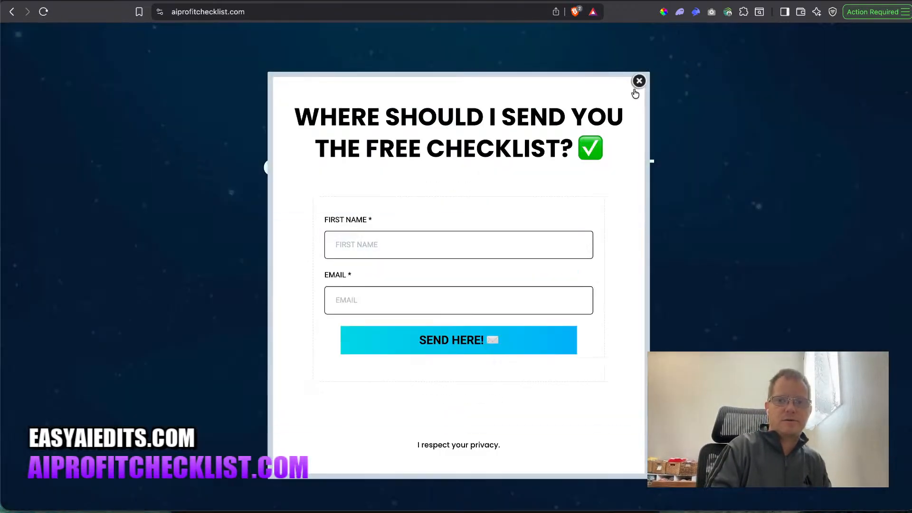
{"action": "left_click", "coordinate": [637, 81]}
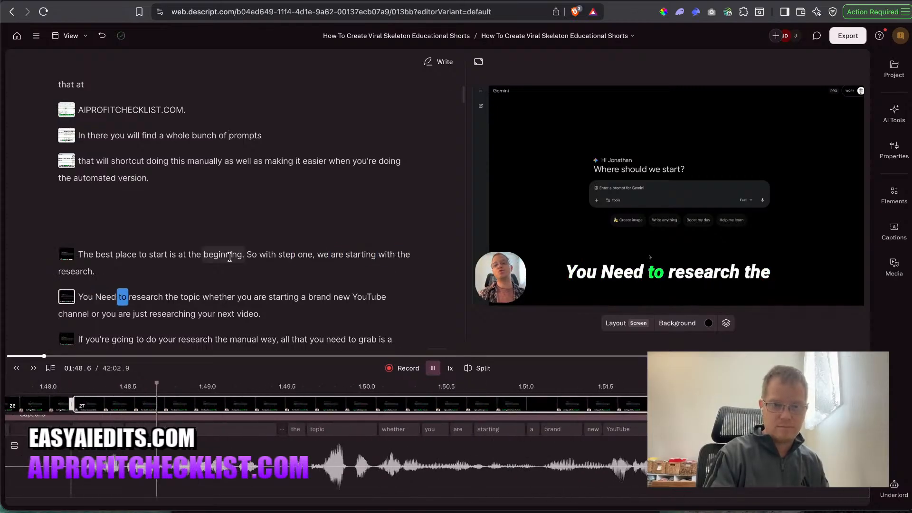
Pause in the "You Need to research the topic" scene, paste the copied attributes onto its webcam layer and select the Gemini screen recording.
{"action": "key", "text": "space"}
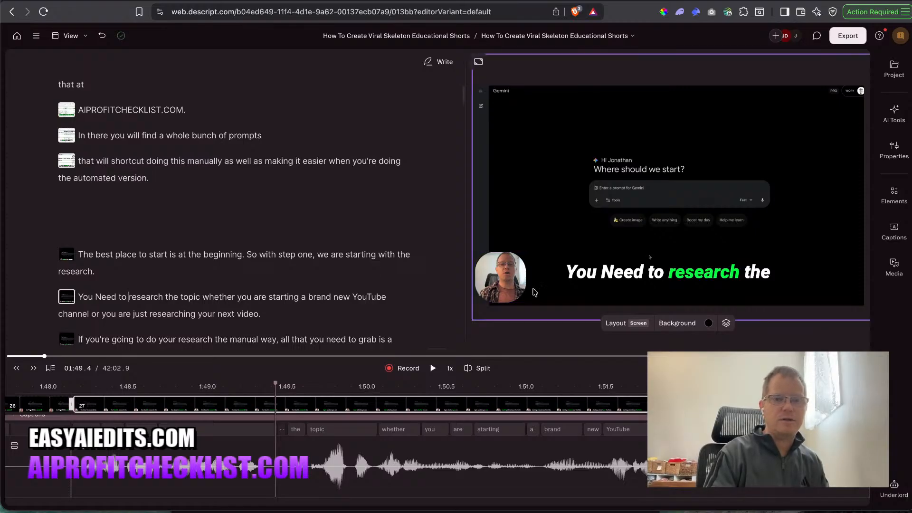
{"action": "right_click", "coordinate": [505, 279]}
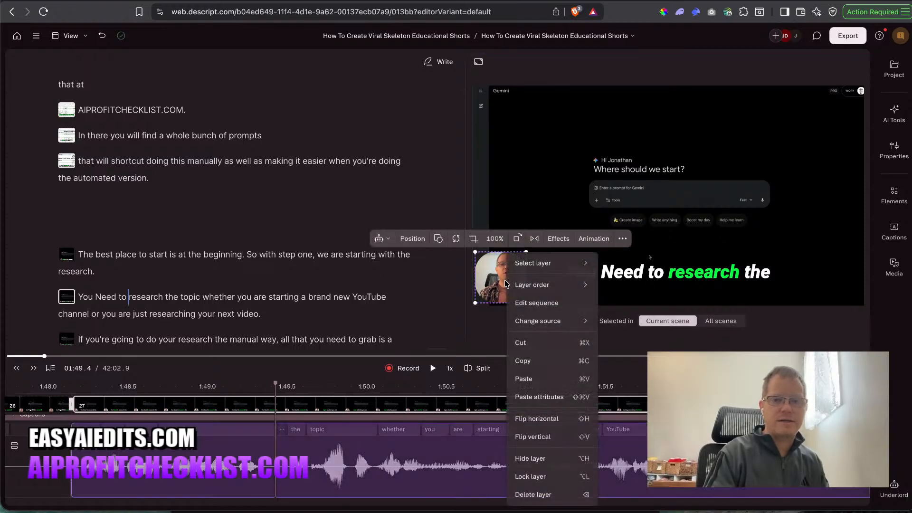
{"action": "left_click", "coordinate": [539, 397]}
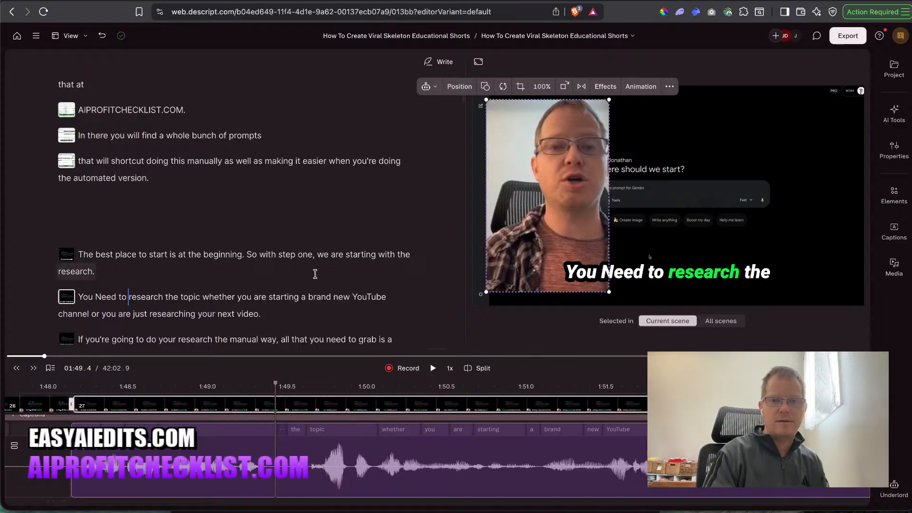
{"action": "left_click", "coordinate": [782, 189]}
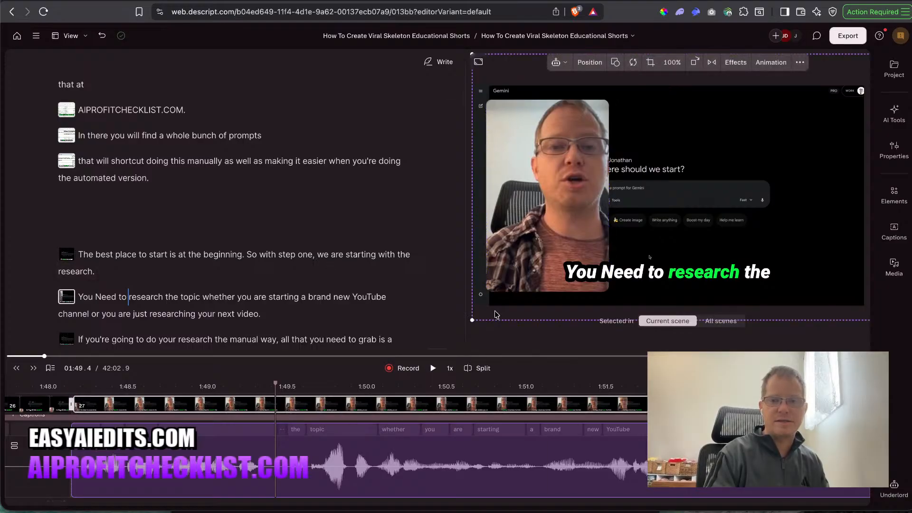
Enlarge the Gemini screen recording in the current scene and reposition it so the greeting and prompt box sit beside the webcam video.
{"action": "left_click_drag", "start_coordinate": [475, 321], "coordinate": [430, 353]}
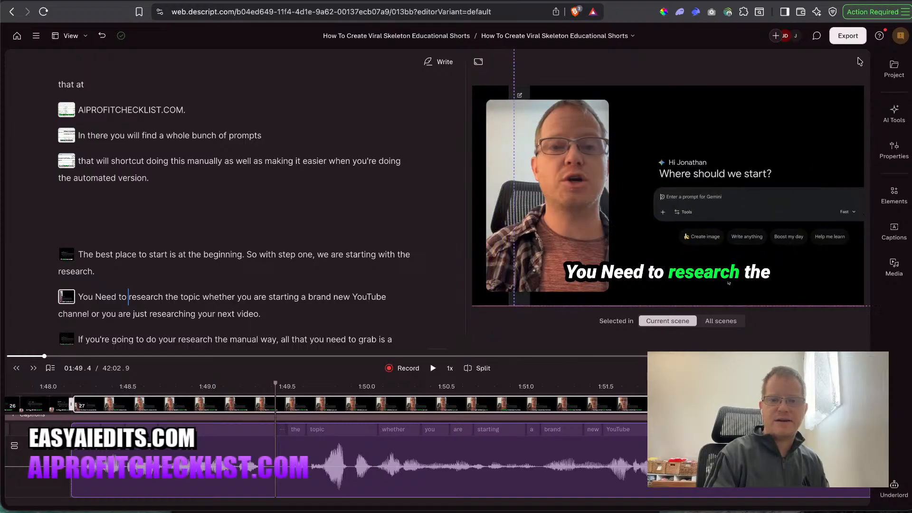
{"action": "left_click", "coordinate": [521, 248]}
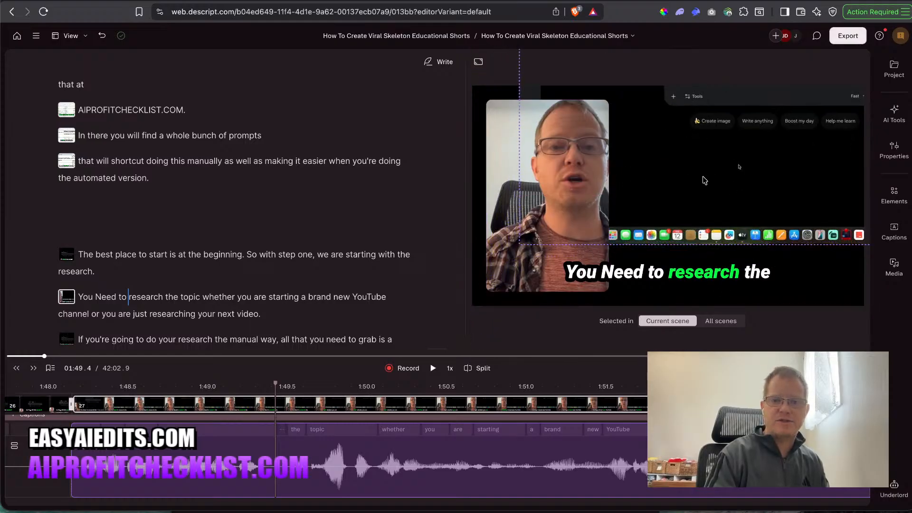
{"action": "left_click", "coordinate": [661, 241]}
{"action": "key", "text": "Escape"}
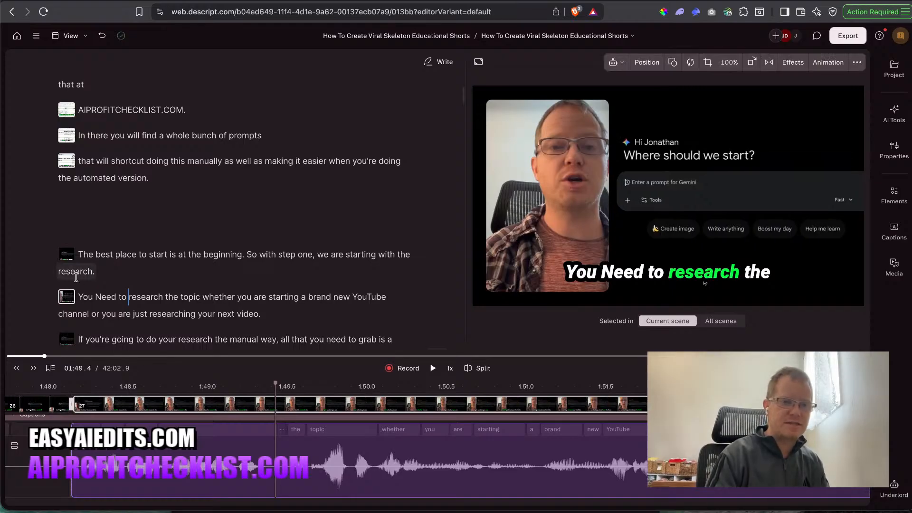
Play the transition into the "You Need to research" scene and trim out the silent gap after the word "research.".
{"action": "left_click", "coordinate": [59, 272]}
{"action": "key", "text": "space"}
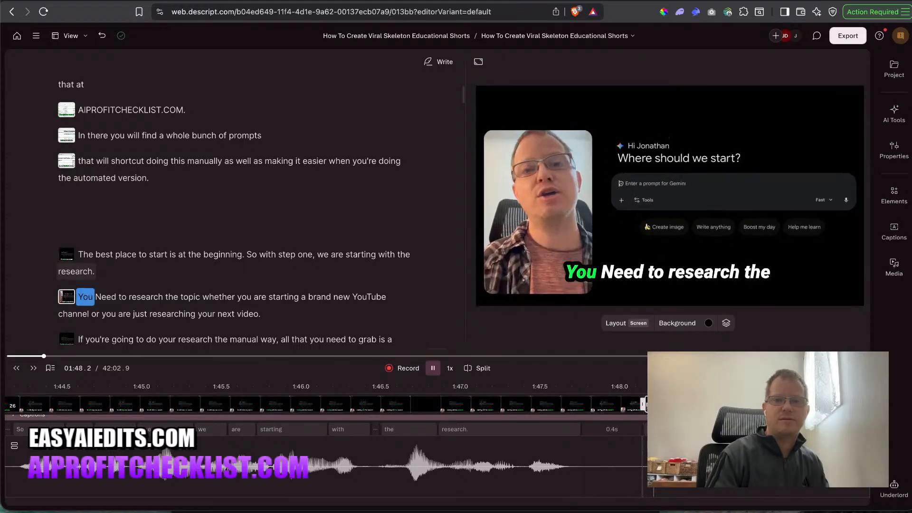
{"action": "key", "text": "space"}
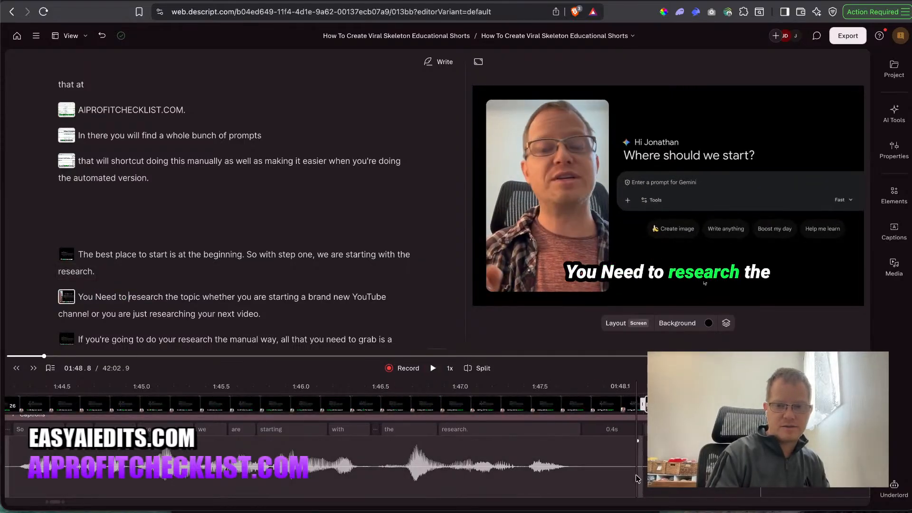
{"action": "left_click_drag", "start_coordinate": [641, 475], "coordinate": [583, 474]}
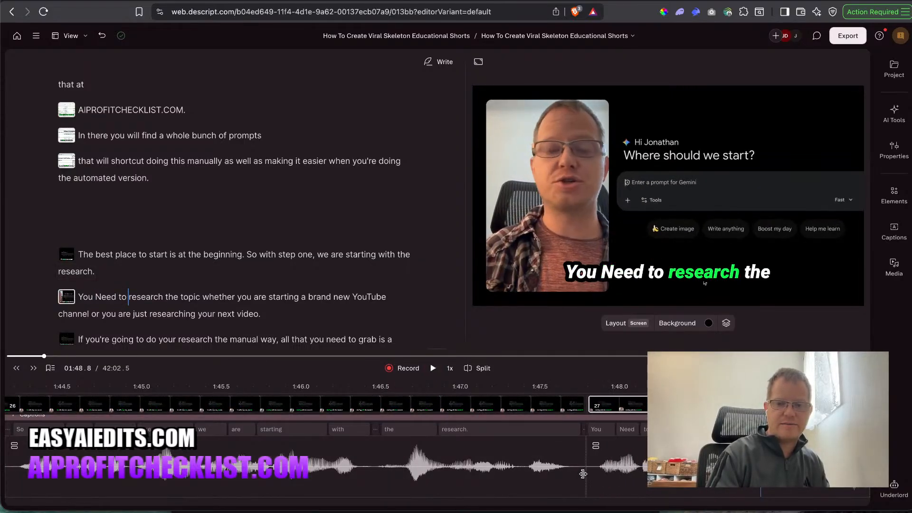
Play the video from "the research" through "Once you open up your private" to review the trimmed cut and following scenes.
{"action": "left_click", "coordinate": [393, 387]}
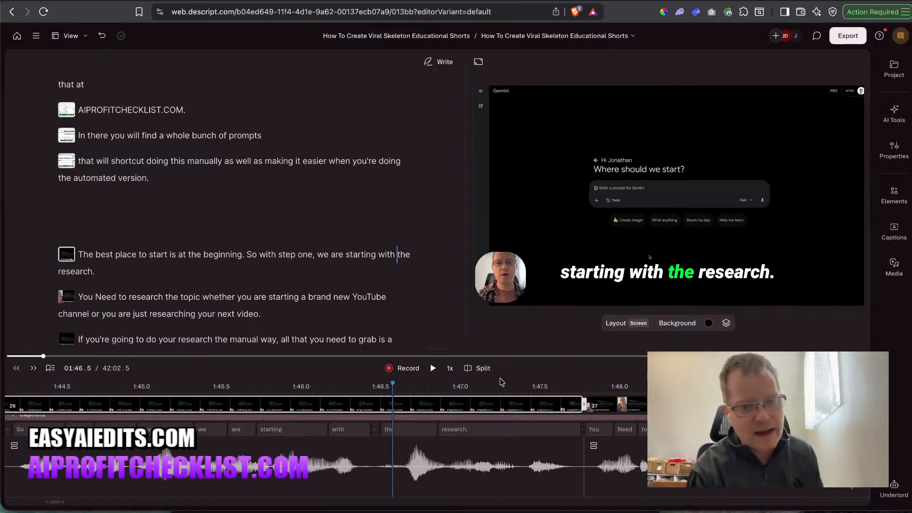
{"action": "key", "text": "space"}
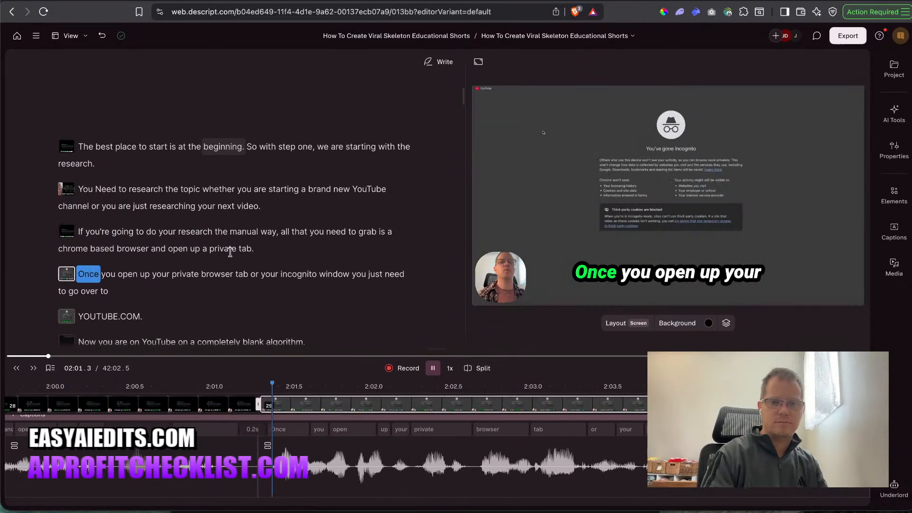
{"action": "key", "text": "space"}
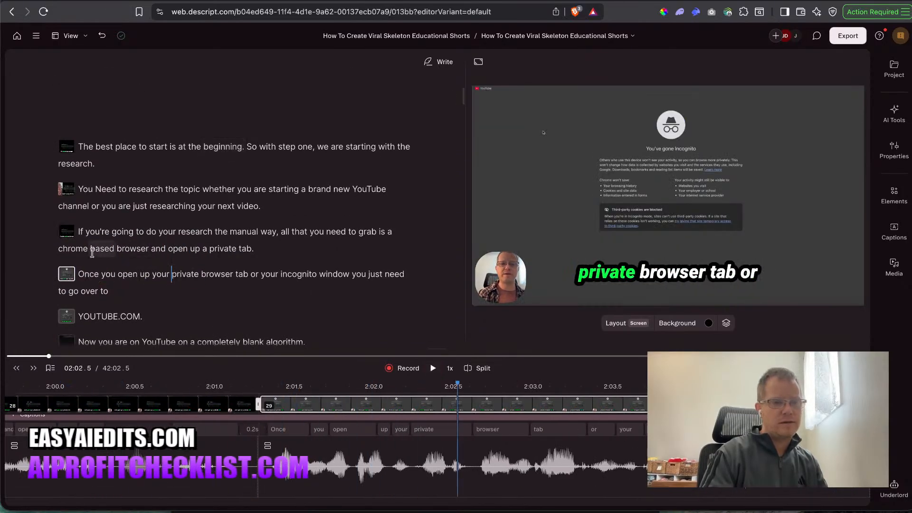
Insert a scene break in the script just before "chrome based browser and open up a private tab.".
{"action": "left_click", "coordinate": [58, 248]}
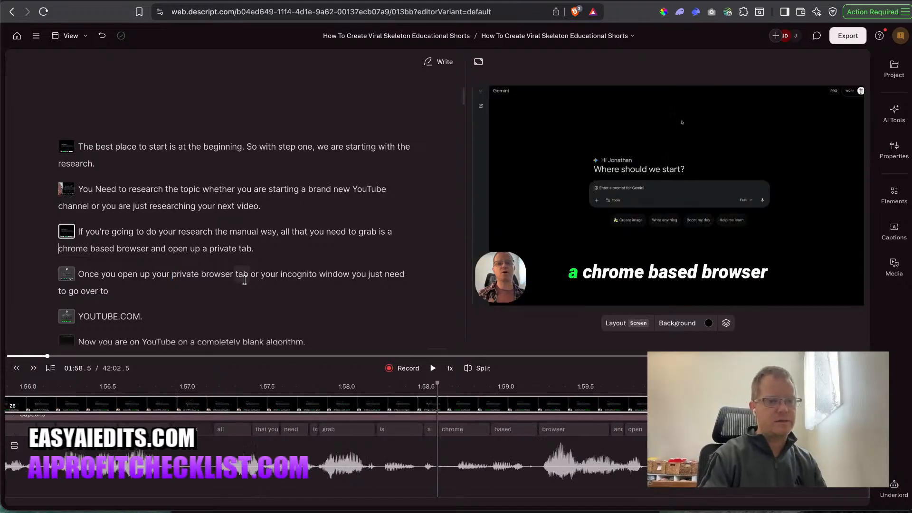
{"action": "key", "text": "Return"}
{"action": "type", "text": "/"}
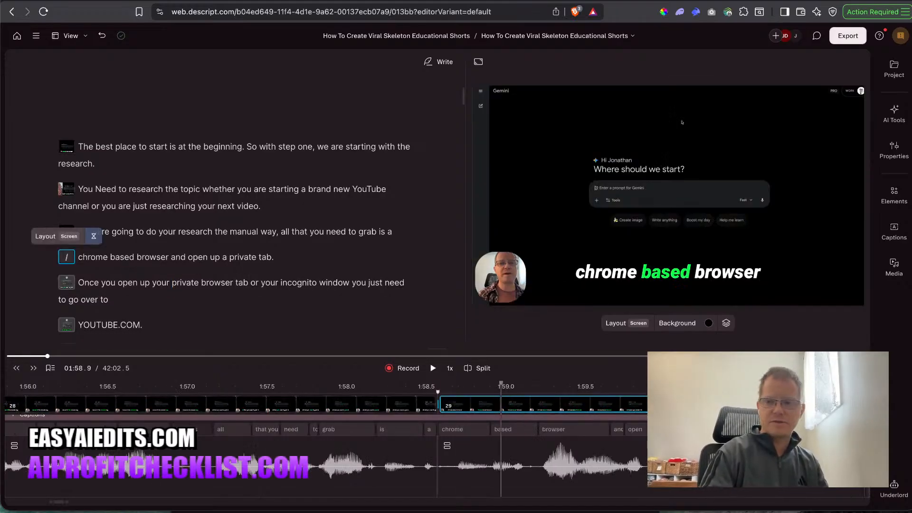
Search the stock media for "chrome" and add the running dinosaur GIPHY sticker to the "chrome based browser" scene.
{"action": "left_click", "coordinate": [889, 278]}
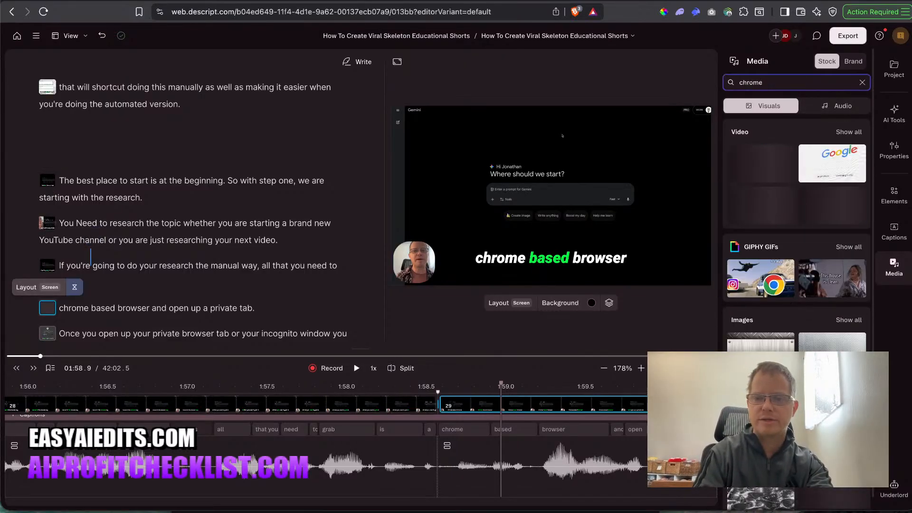
{"action": "scroll", "coordinate": [797, 213], "scroll_direction": "down", "scroll_amount": 1}
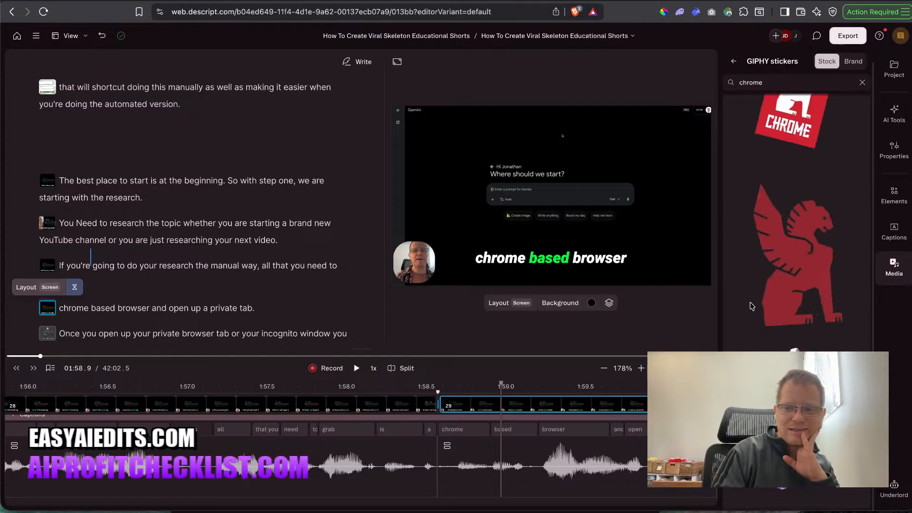
{"action": "scroll", "coordinate": [752, 306], "scroll_direction": "down", "scroll_amount": 7}
{"action": "scroll", "coordinate": [752, 306], "scroll_direction": "down", "scroll_amount": 1}
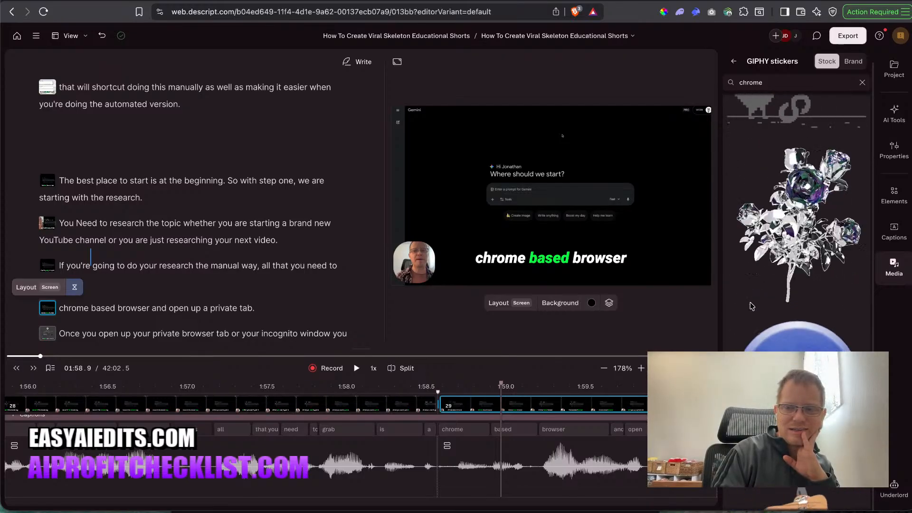
{"action": "scroll", "coordinate": [752, 306], "scroll_direction": "down", "scroll_amount": 8}
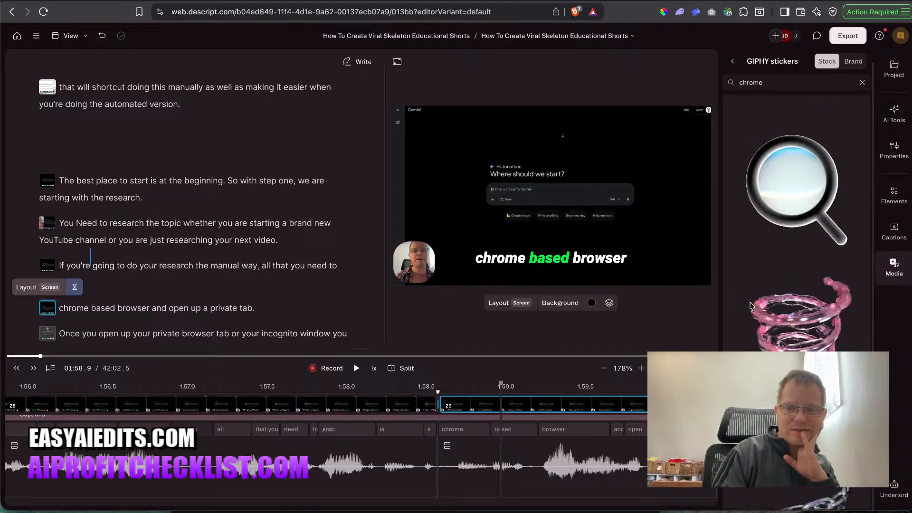
{"action": "scroll", "coordinate": [752, 306], "scroll_direction": "up", "scroll_amount": 5}
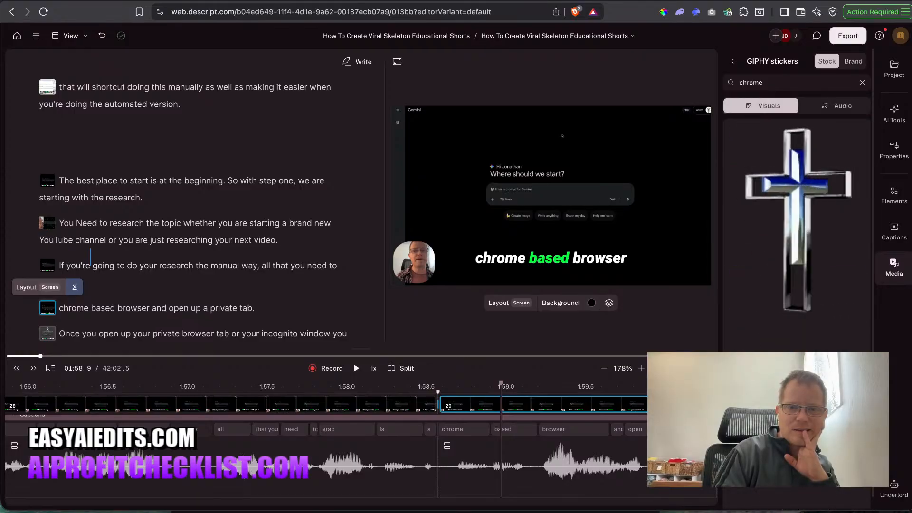
{"action": "scroll", "coordinate": [797, 218], "scroll_direction": "down", "scroll_amount": 5}
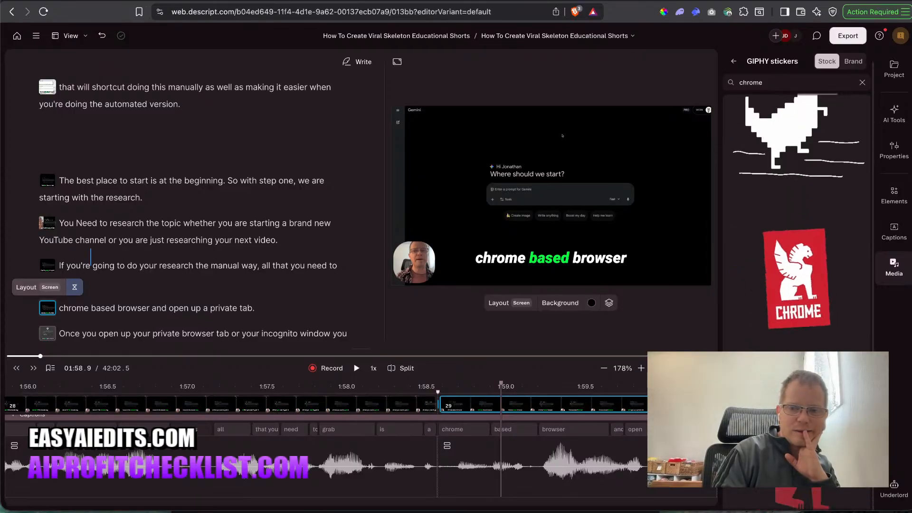
{"action": "scroll", "coordinate": [811, 341], "scroll_direction": "up", "scroll_amount": 2}
{"action": "left_click_drag", "start_coordinate": [794, 218], "coordinate": [129, 310]}
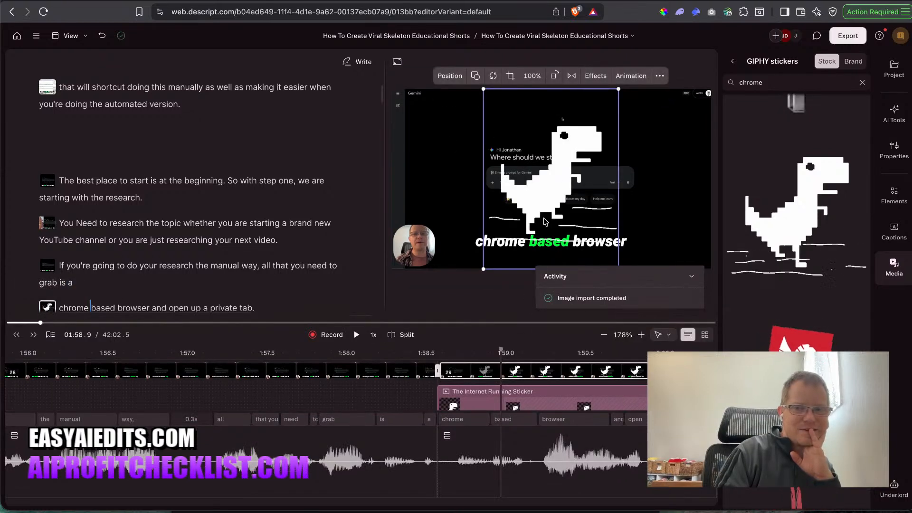
Shrink the dinosaur sticker, place it beside the Gemini prompt above the webcam bubble, and preview the scene from "grab".
{"action": "left_click_drag", "start_coordinate": [620, 86], "coordinate": [528, 149]}
{"action": "left_click_drag", "start_coordinate": [517, 214], "coordinate": [447, 160]}
{"action": "scroll", "coordinate": [141, 239], "scroll_direction": "down", "scroll_amount": 3}
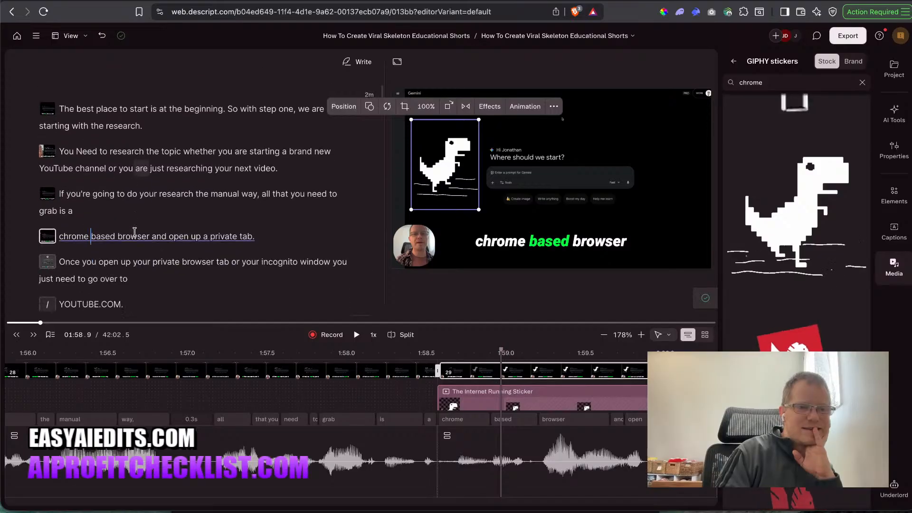
{"action": "double_click", "coordinate": [48, 199]}
{"action": "key", "text": "space"}
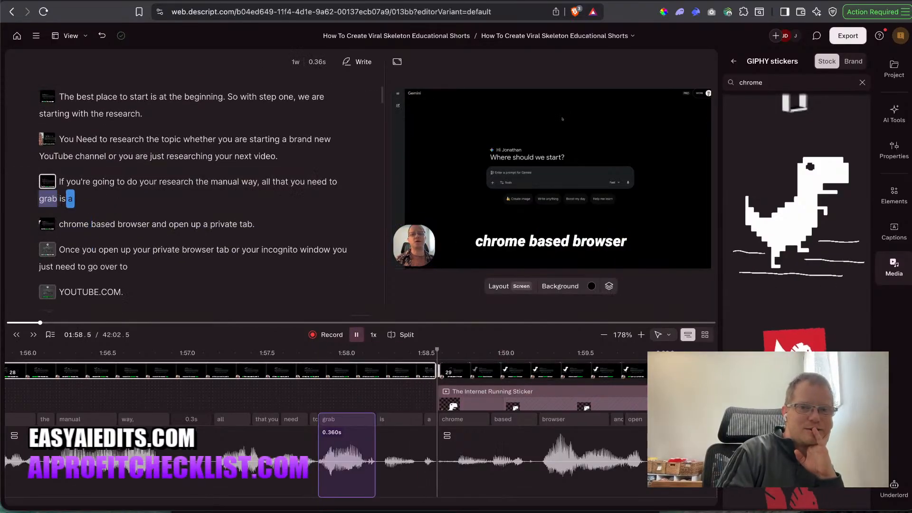
Give the dinosaur sticker a Scale entrance animation.
{"action": "left_click", "coordinate": [444, 163]}
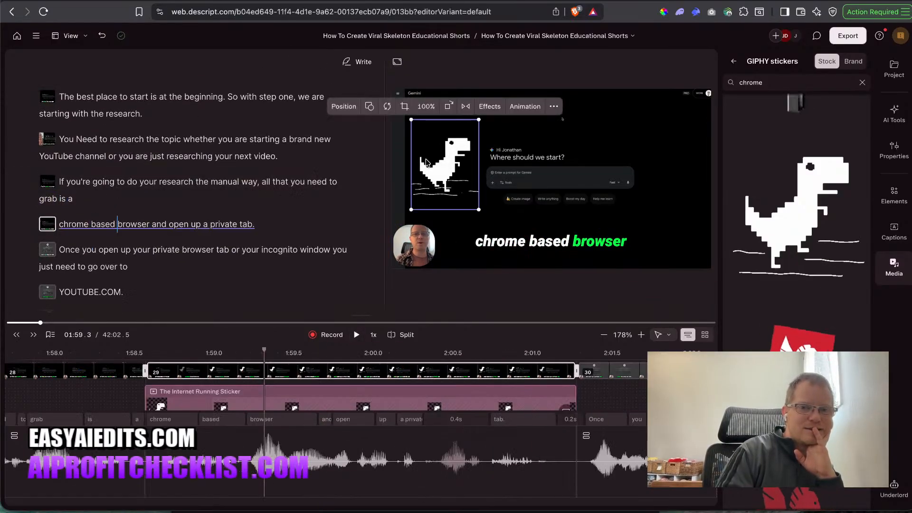
{"action": "right_click", "coordinate": [428, 157]}
{"action": "left_click", "coordinate": [525, 110]}
{"action": "left_click", "coordinate": [525, 107]}
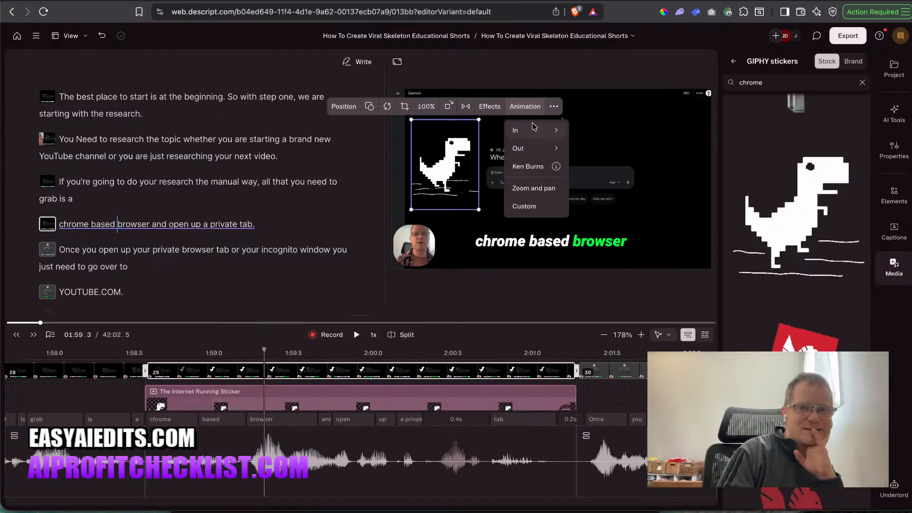
{"action": "mouse_move", "coordinate": [534, 131]}
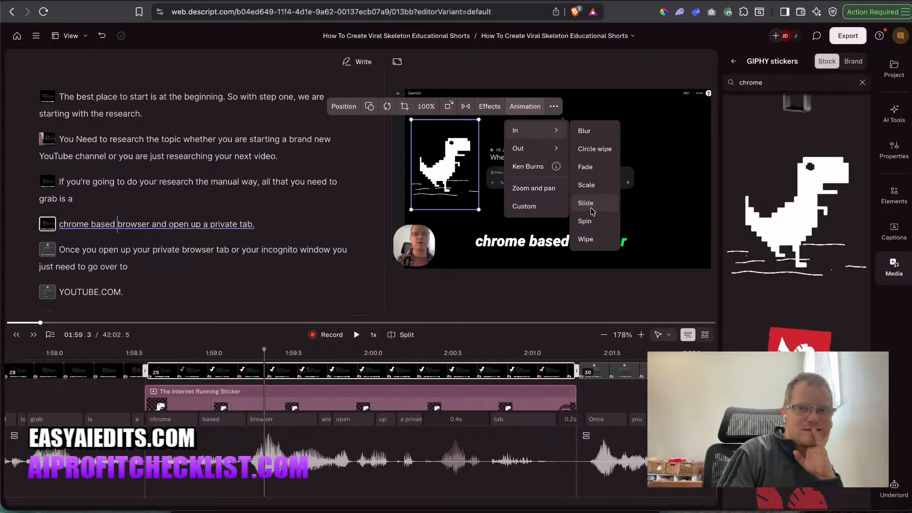
{"action": "left_click", "coordinate": [589, 186]}
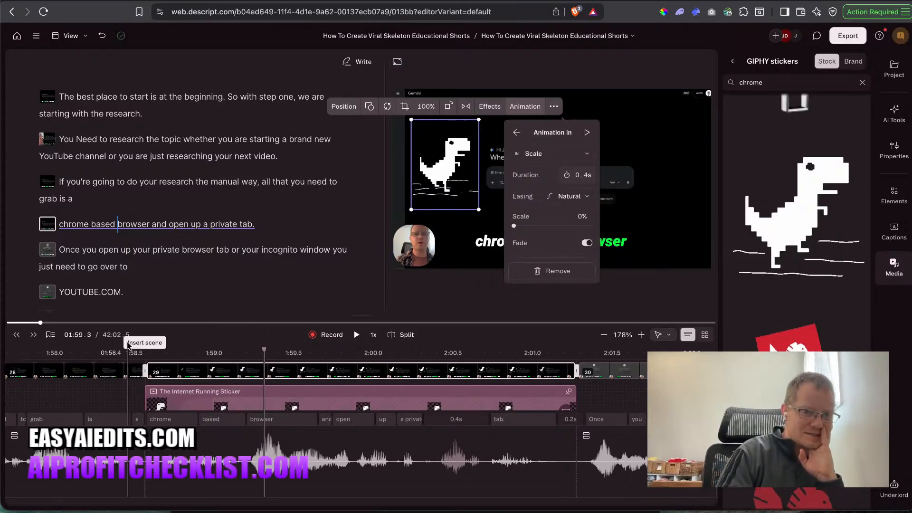
Play back the dinosaur sticker's entrance and the following scenes up to "You are not signed in" to review them.
{"action": "key", "text": "space"}
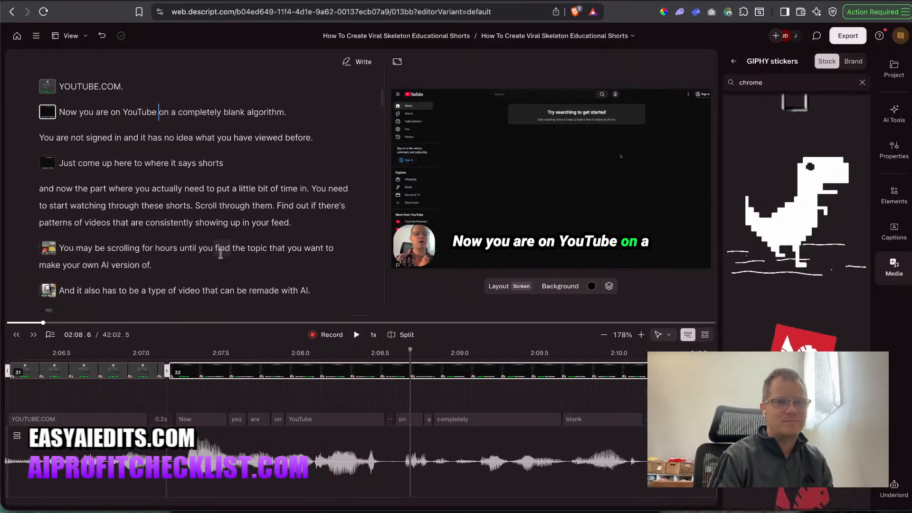
{"action": "scroll", "coordinate": [220, 254], "scroll_direction": "up", "scroll_amount": 3}
{"action": "left_click", "coordinate": [84, 132]}
{"action": "left_click", "coordinate": [69, 90]}
{"action": "key", "text": "space"}
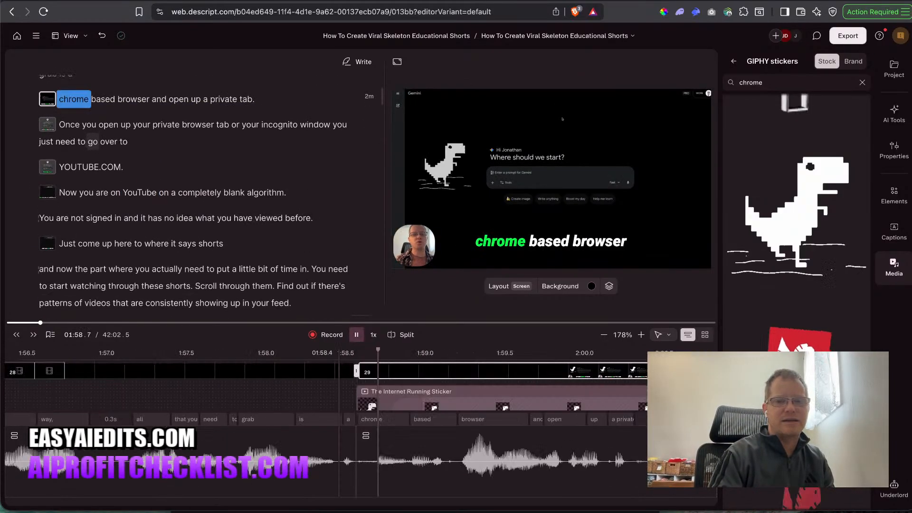
{"action": "key", "text": "space"}
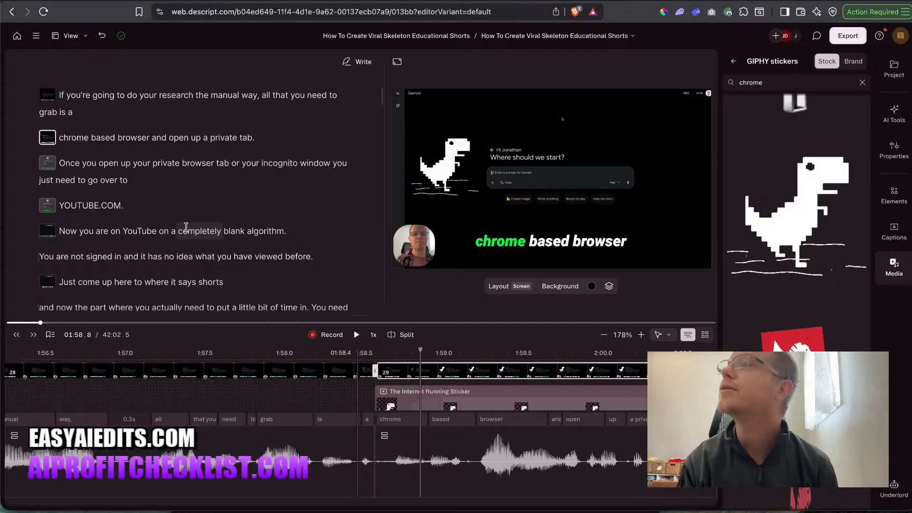
{"action": "key", "text": "space"}
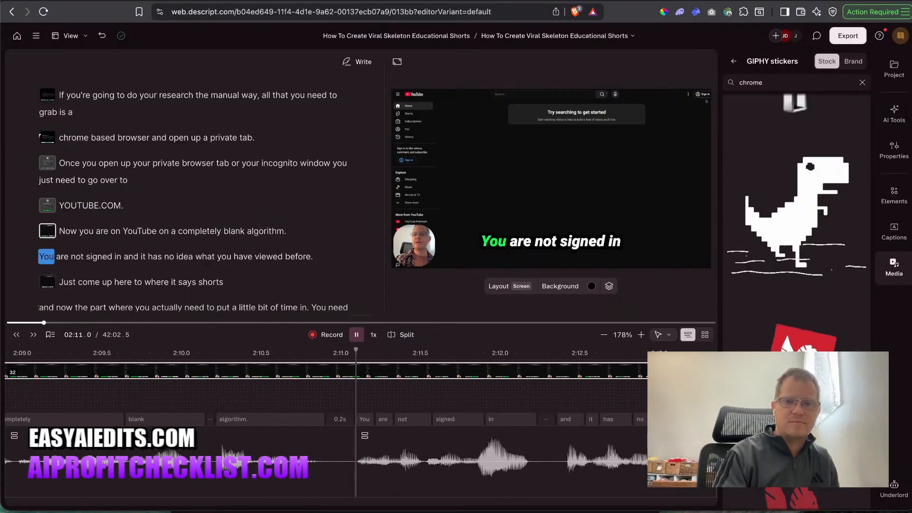
Search the GIPHY stickers for "youtube" and add the YouTube logo sticker to the "YOUTUBE.COM." scene.
{"action": "left_click", "coordinate": [108, 202]}
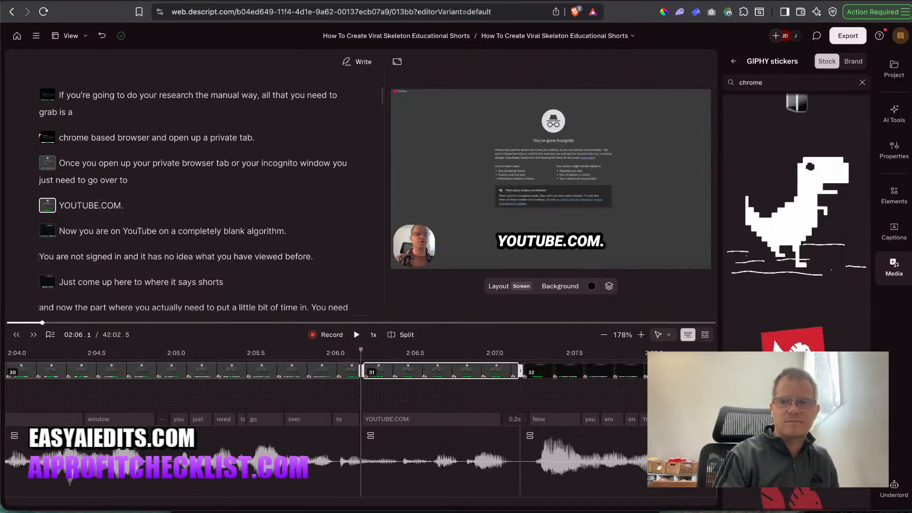
{"action": "left_click", "coordinate": [773, 83]}
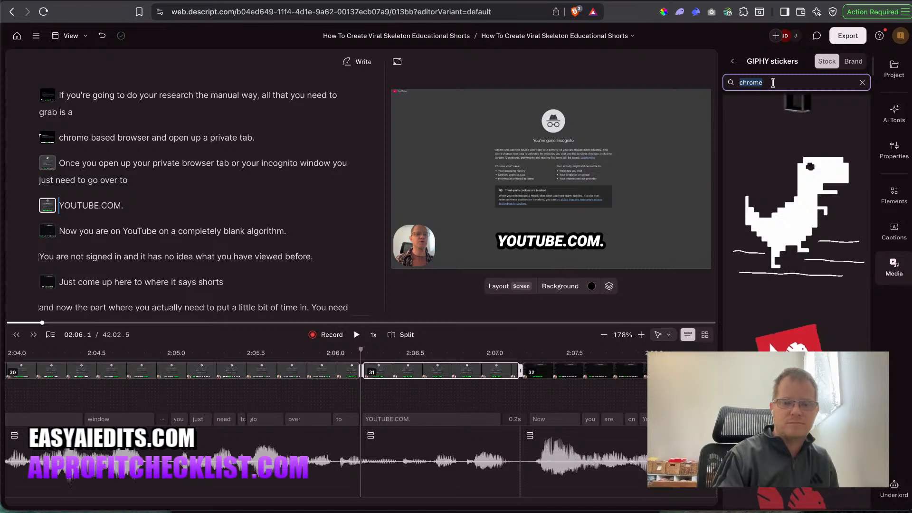
{"action": "type", "text": "you"}
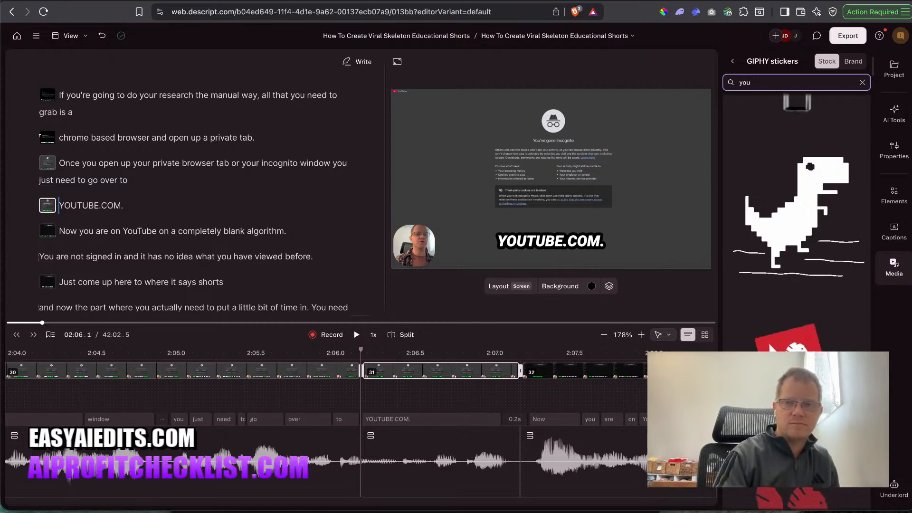
{"action": "type", "text": "tube"}
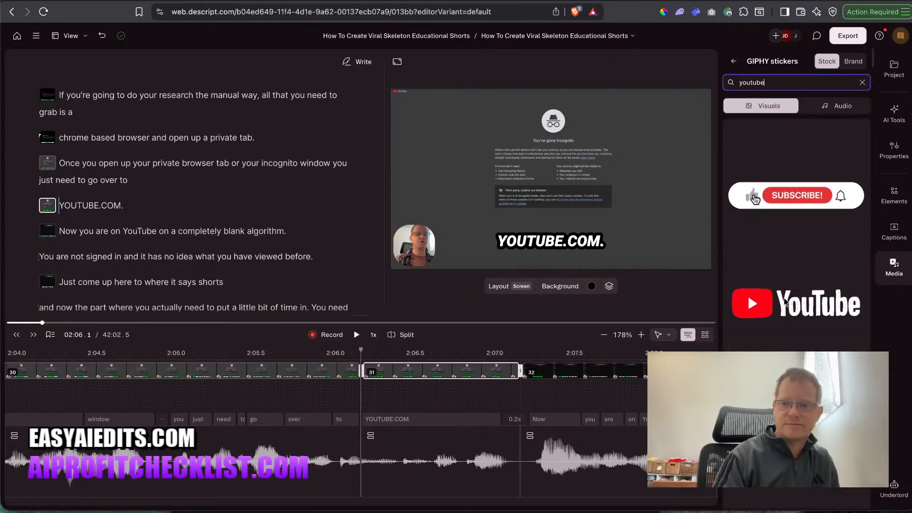
{"action": "left_click_drag", "start_coordinate": [796, 303], "coordinate": [99, 208]}
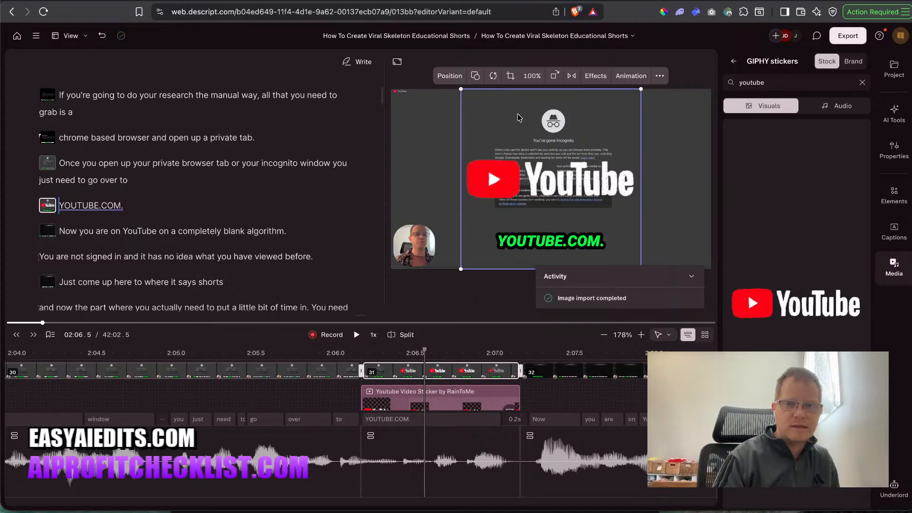
Preview the YouTube logo sticker from just before "YOUTUBE.COM." and return the playhead to the start of that scene.
{"action": "left_click", "coordinate": [341, 353]}
{"action": "key", "text": "space"}
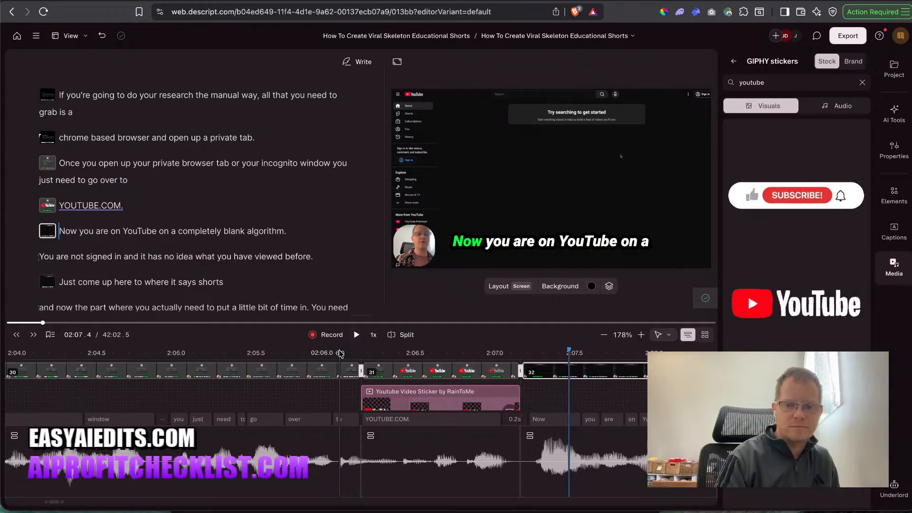
{"action": "left_click", "coordinate": [393, 402]}
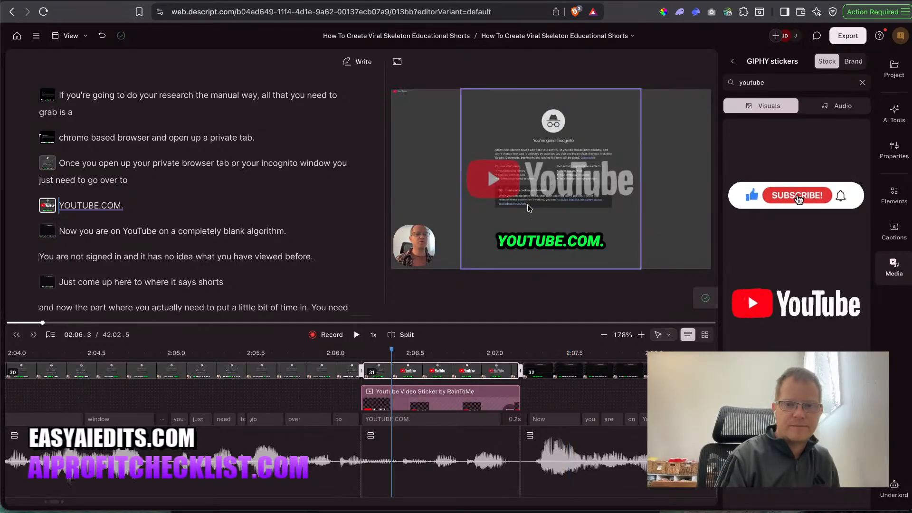
Replay the YouTube logo sticker's appearance from just before "YOUTUBE.COM." into the following scene.
{"action": "left_click", "coordinate": [337, 354]}
{"action": "key", "text": "space"}
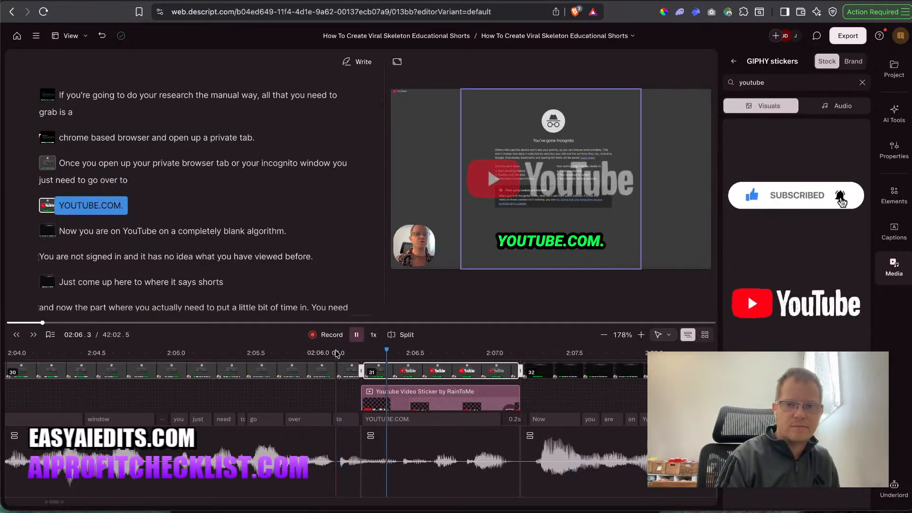
{"action": "key", "text": "space"}
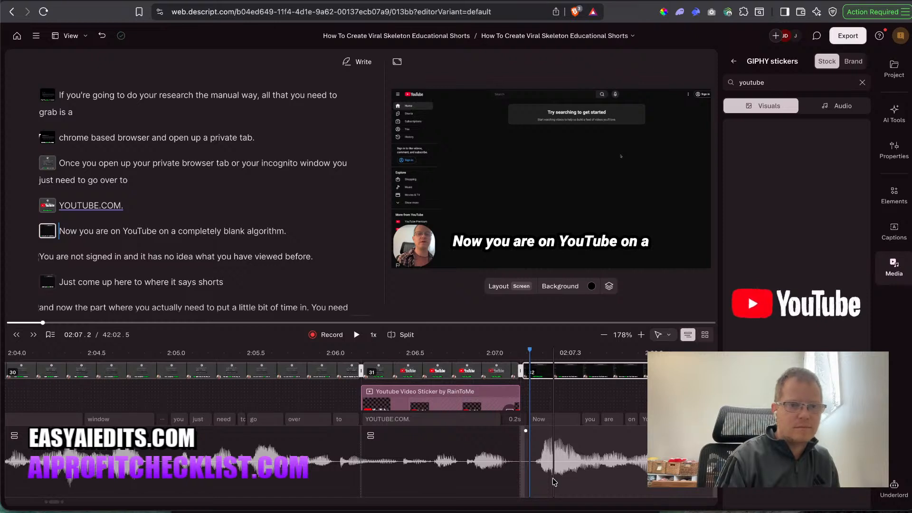
{"action": "left_click", "coordinate": [331, 353]}
{"action": "key", "text": "space"}
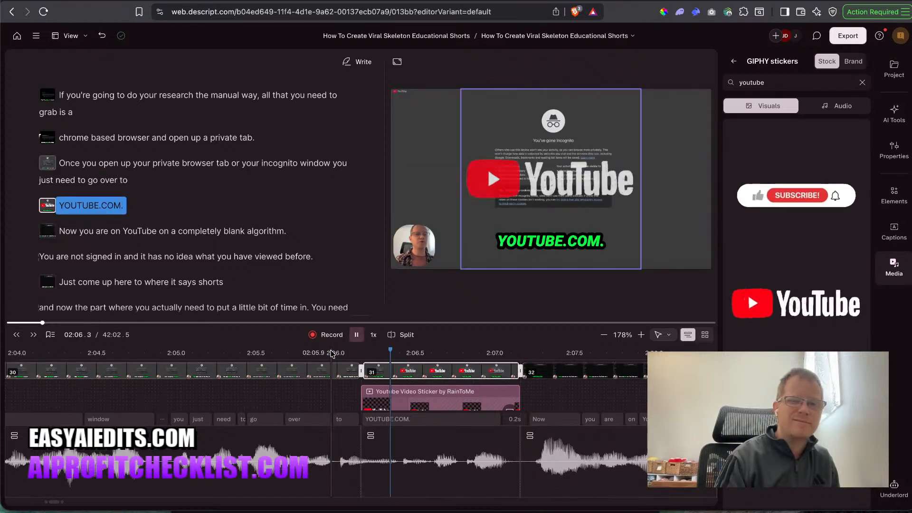
{"action": "key", "text": "space"}
Play back the narration up to "and now the part where", replaying the "You are not signed in" sentence.
{"action": "key", "text": "space"}
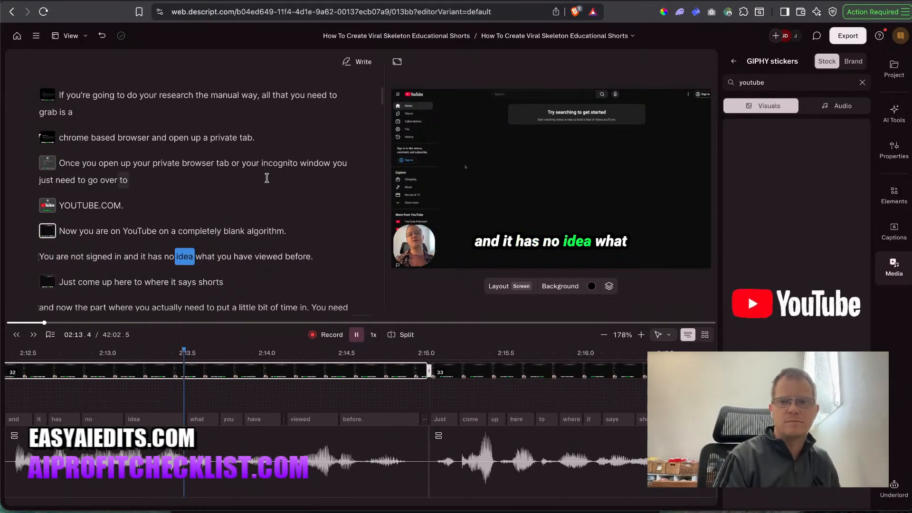
{"action": "key", "text": "space"}
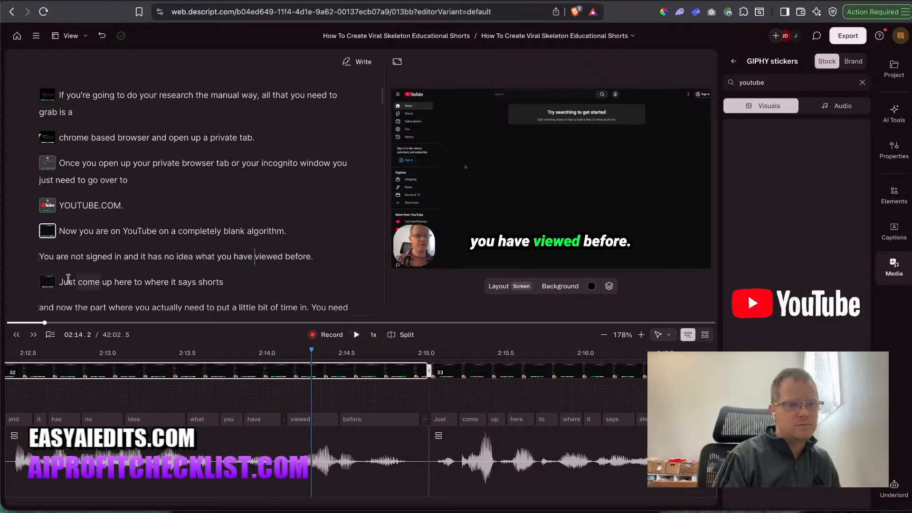
{"action": "left_click", "coordinate": [43, 256]}
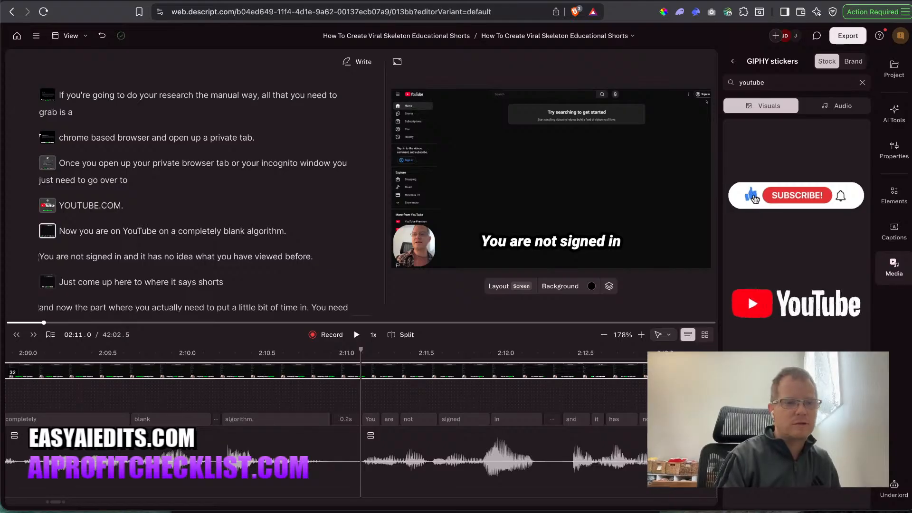
{"action": "key", "text": "space"}
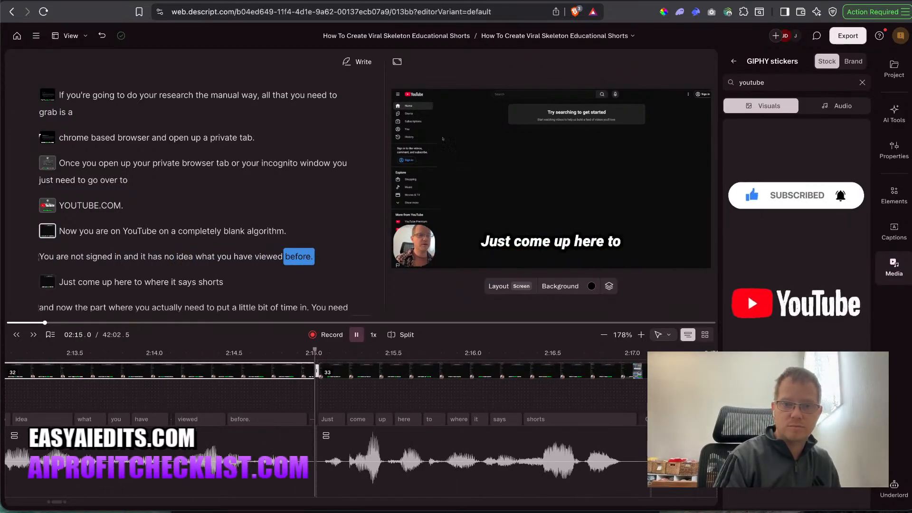
{"action": "key", "text": "space"}
{"action": "scroll", "coordinate": [94, 283], "scroll_direction": "down", "scroll_amount": 2}
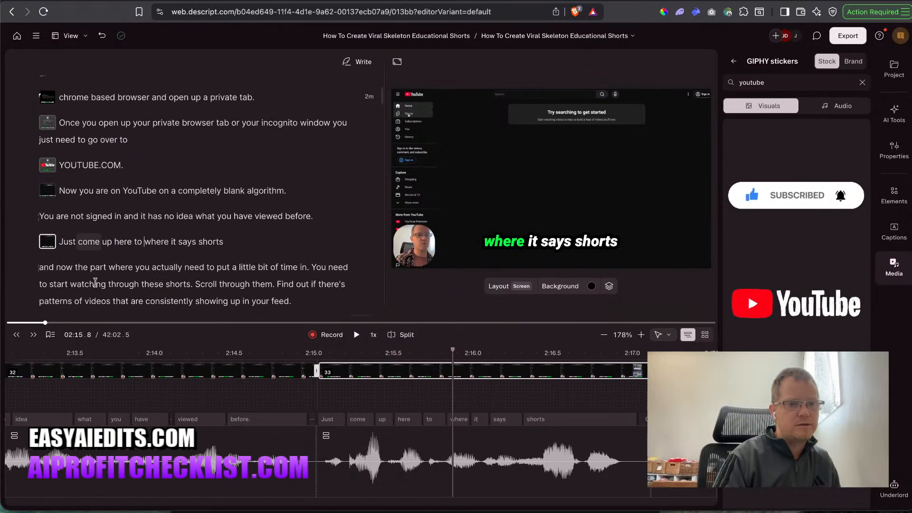
{"action": "key", "text": "space"}
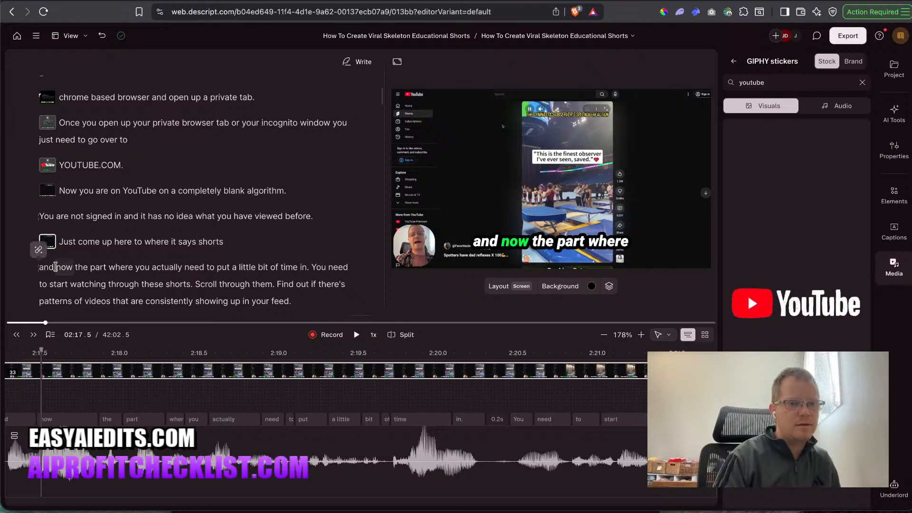
Split the scene before "and now the part" and enlarge the "Just come up here" scene's screen recording to zoom in on the Shorts entry.
{"action": "left_click", "coordinate": [55, 267]}
{"action": "key", "text": "slash"}
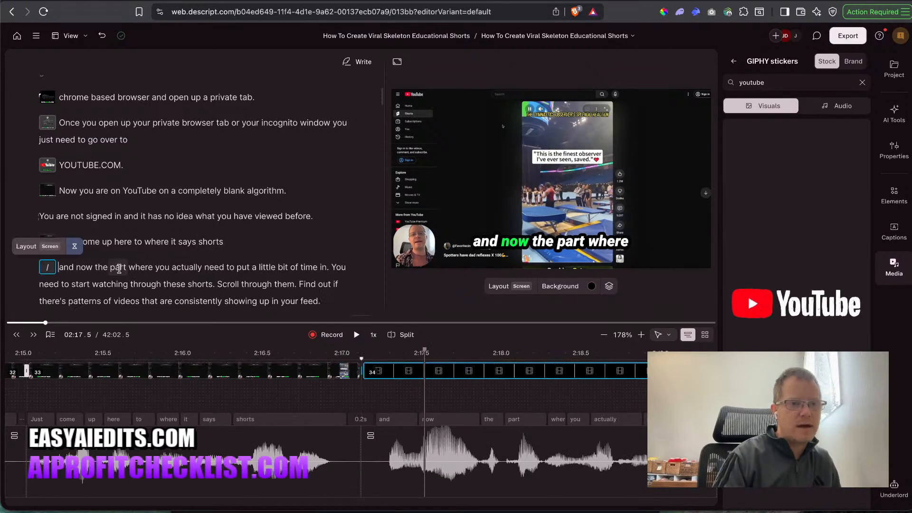
{"action": "left_click", "coordinate": [133, 242]}
{"action": "left_click", "coordinate": [596, 170]}
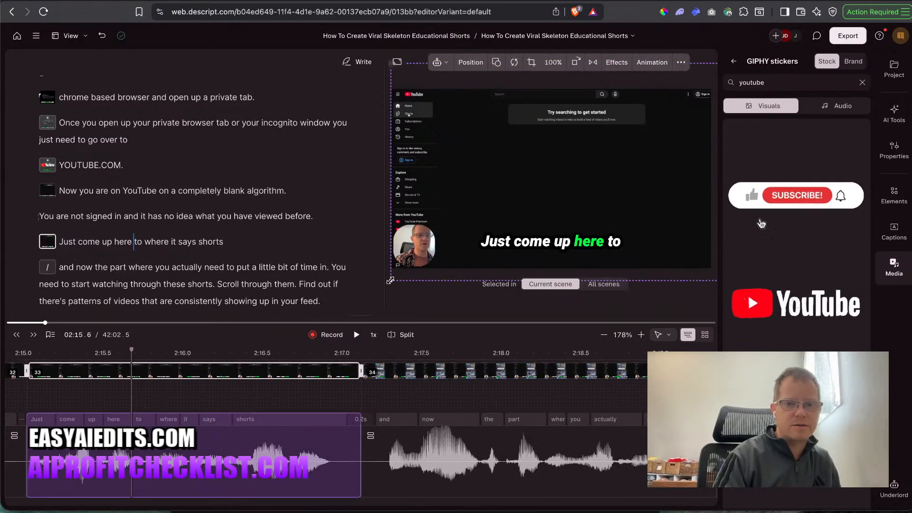
{"action": "left_click", "coordinate": [790, 199]}
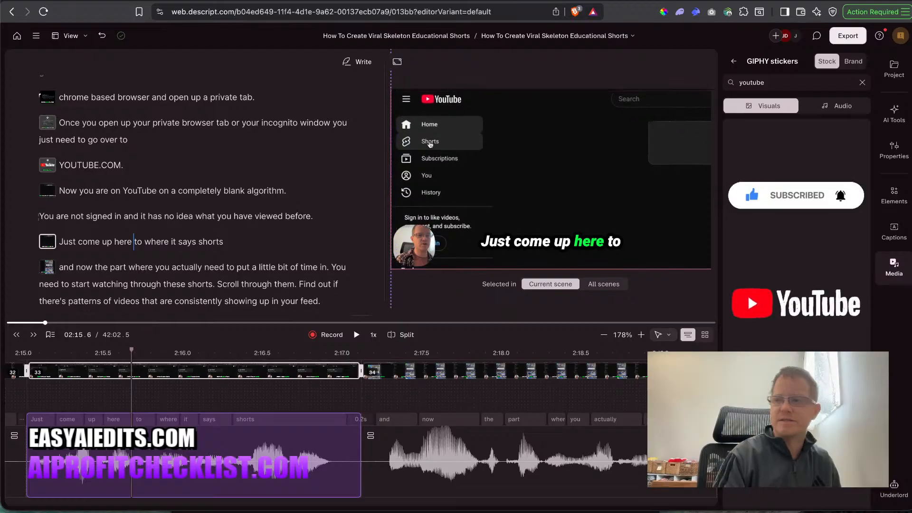
Play back the zoomed Shorts scene and the following scenes up to "viral on the same topic", replaying from "your feed".
{"action": "left_click", "coordinate": [124, 216]}
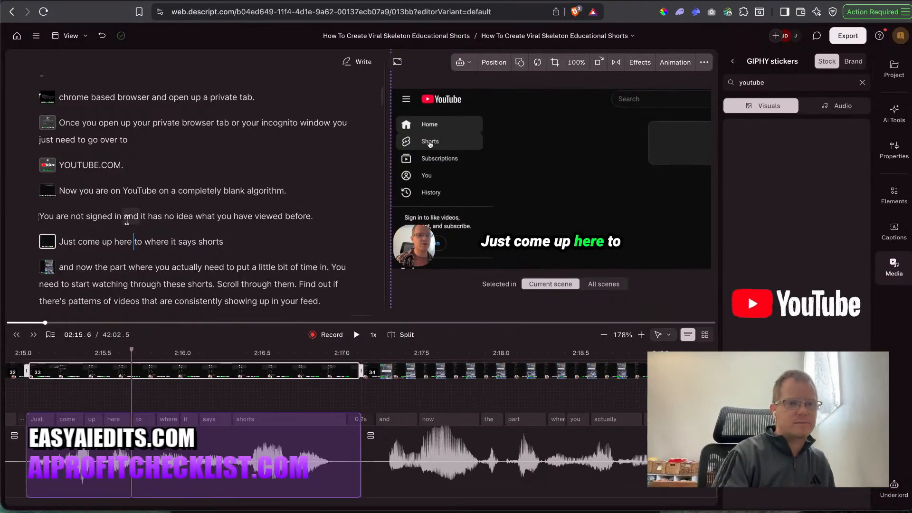
{"action": "key", "text": "space"}
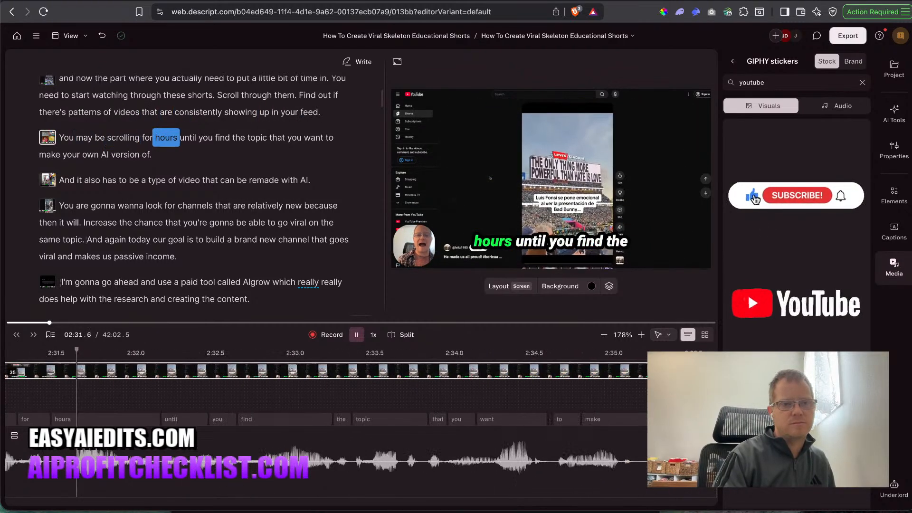
{"action": "key", "text": "space"}
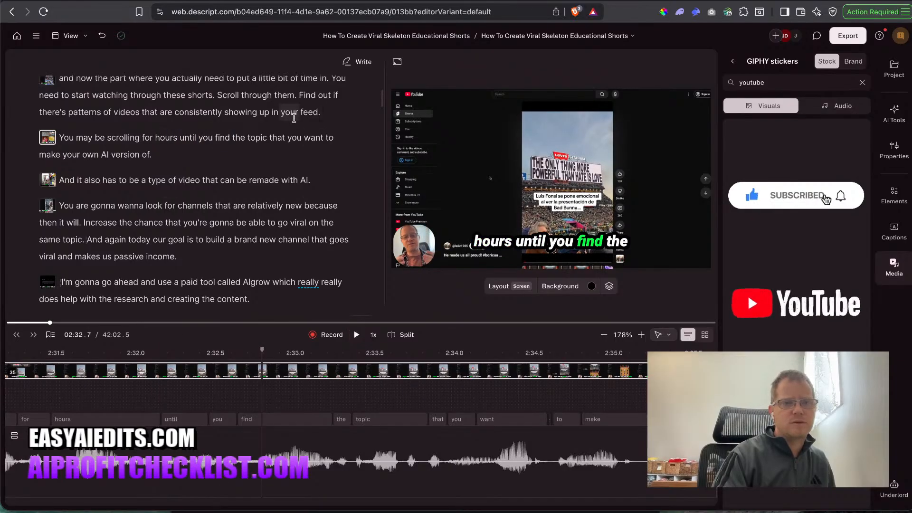
{"action": "left_click", "coordinate": [281, 112]}
{"action": "key", "text": "space"}
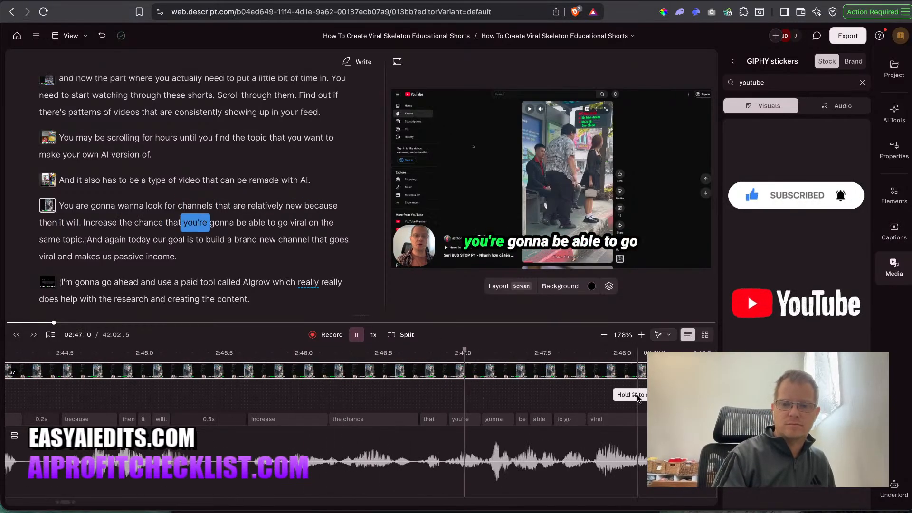
{"action": "key", "text": "space"}
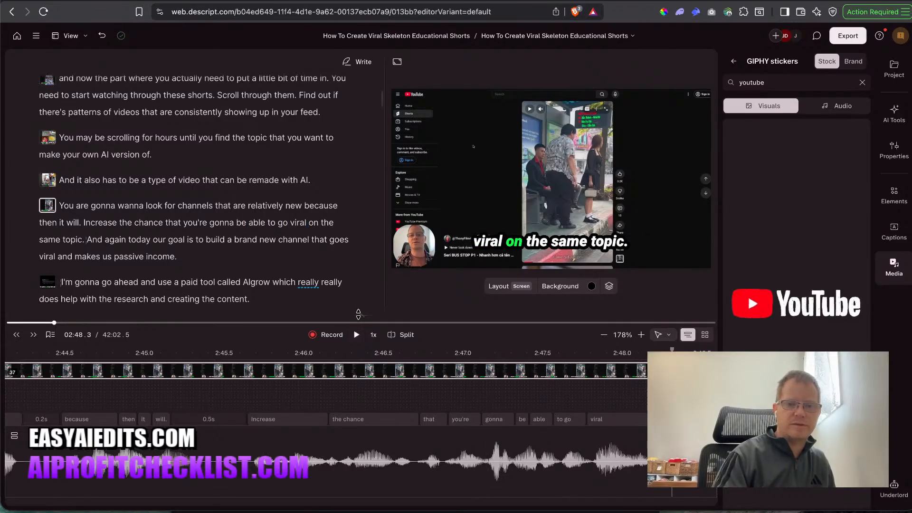
Expand the timeline and inspect the audio volume of the "Footnotes in Neon.wav" background music.
{"action": "left_click", "coordinate": [361, 314]}
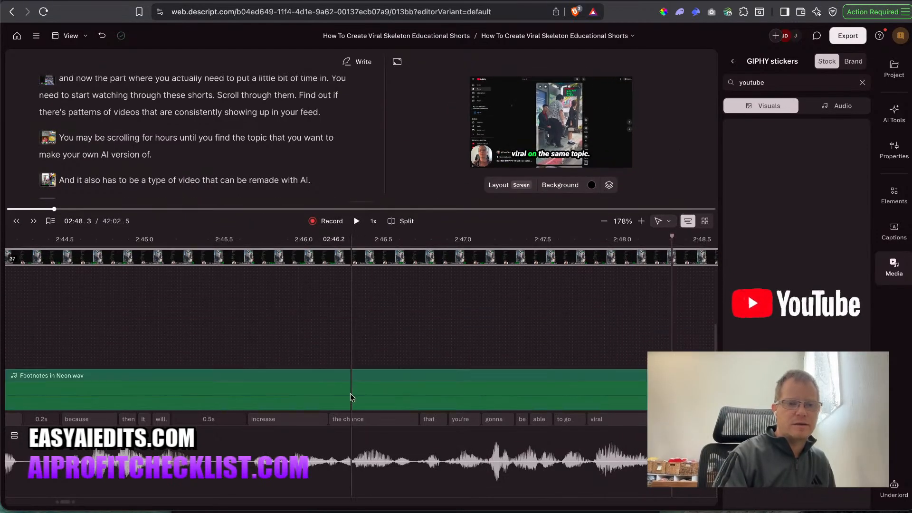
{"action": "left_click", "coordinate": [349, 398]}
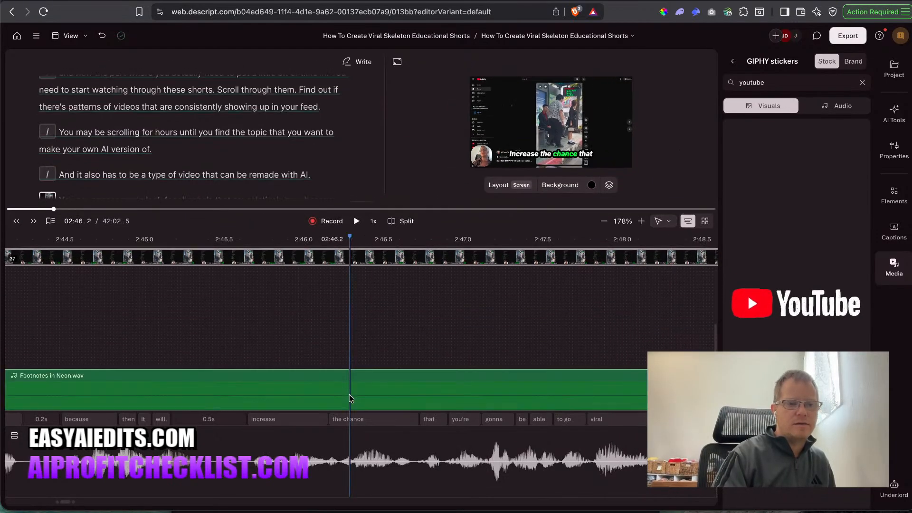
{"action": "left_click", "coordinate": [898, 160]}
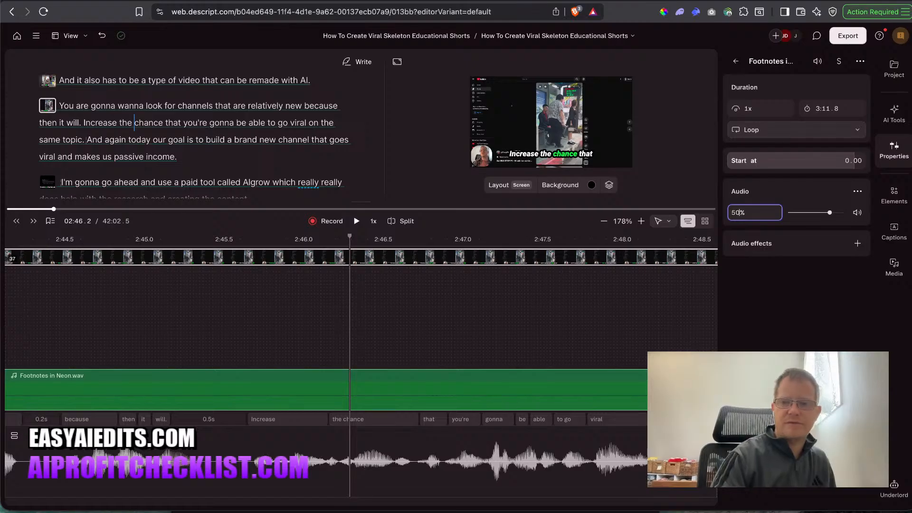
Play on from "Increase the chance" to "the description of this video" and restore the smaller timeline height.
{"action": "left_click", "coordinate": [267, 323]}
{"action": "key", "text": "space"}
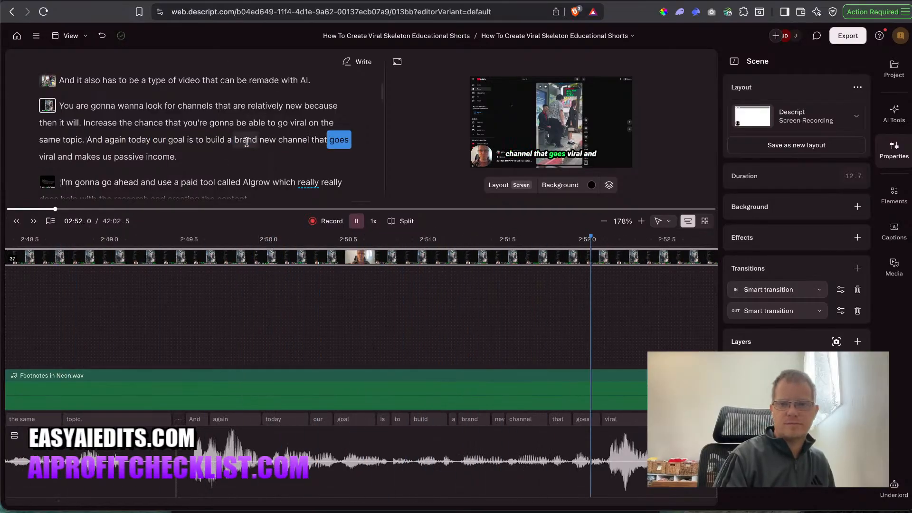
{"action": "left_click_drag", "start_coordinate": [363, 202], "coordinate": [361, 317]}
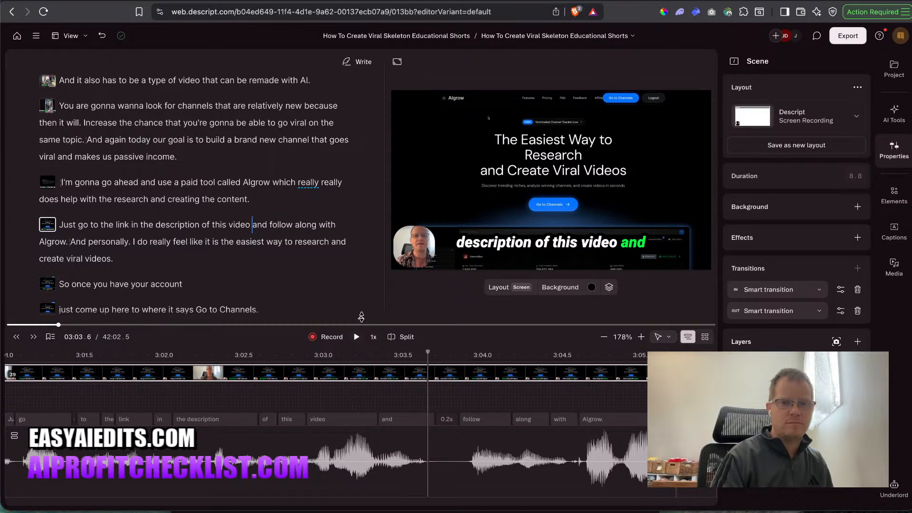
Search the stock stickers for "link in descrption" and browse the matching stock videos for a link-in-description animation.
{"action": "left_click", "coordinate": [899, 279]}
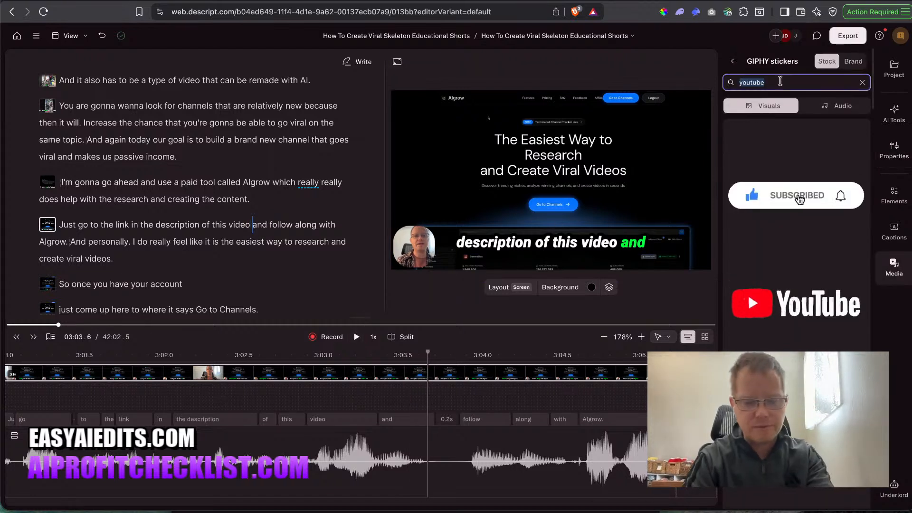
{"action": "type", "text": "link in des"}
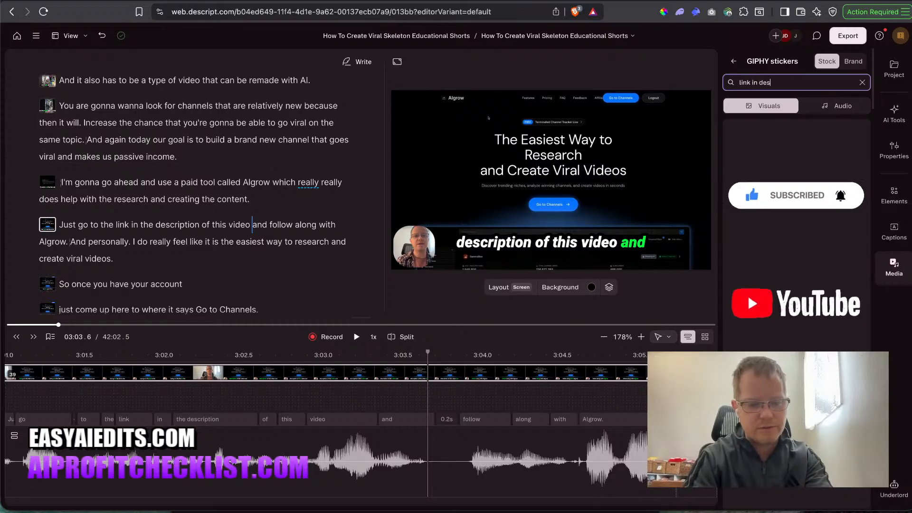
{"action": "type", "text": "crption"}
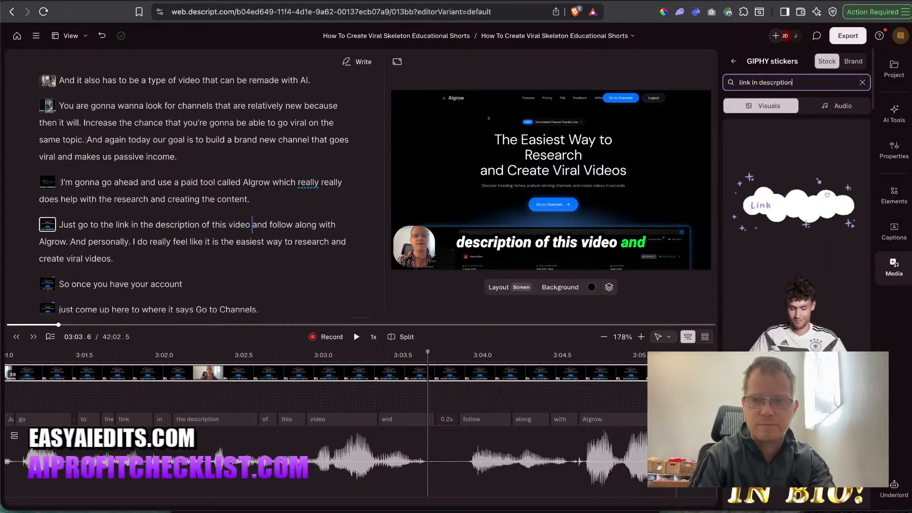
{"action": "left_click", "coordinate": [734, 61]}
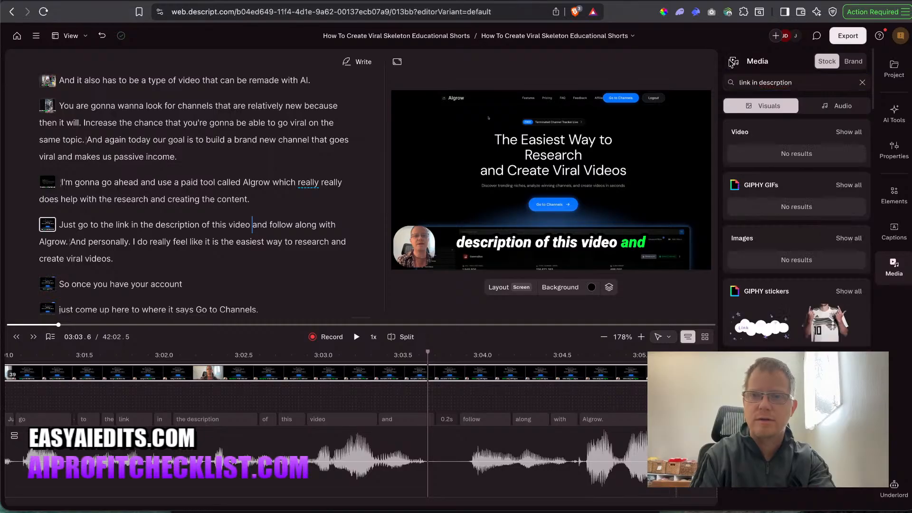
{"action": "left_click", "coordinate": [850, 132]}
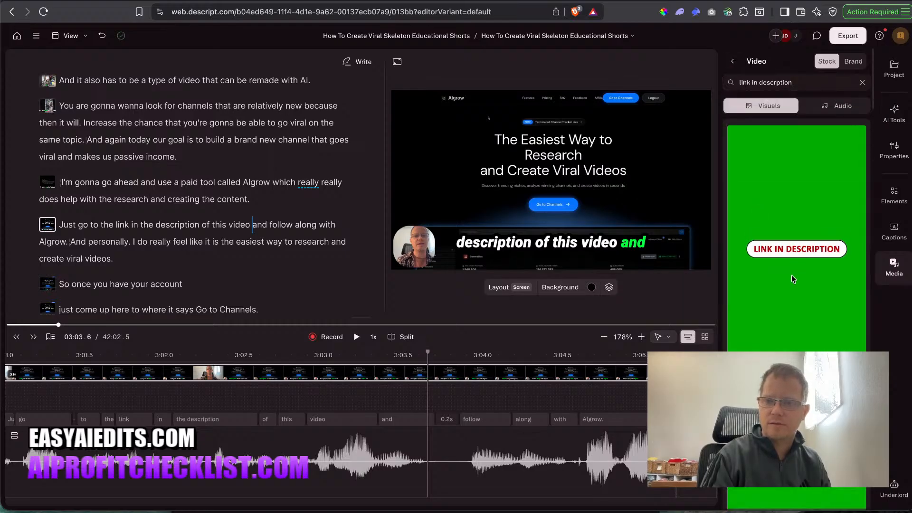
{"action": "scroll", "coordinate": [791, 275], "scroll_direction": "down", "scroll_amount": 8}
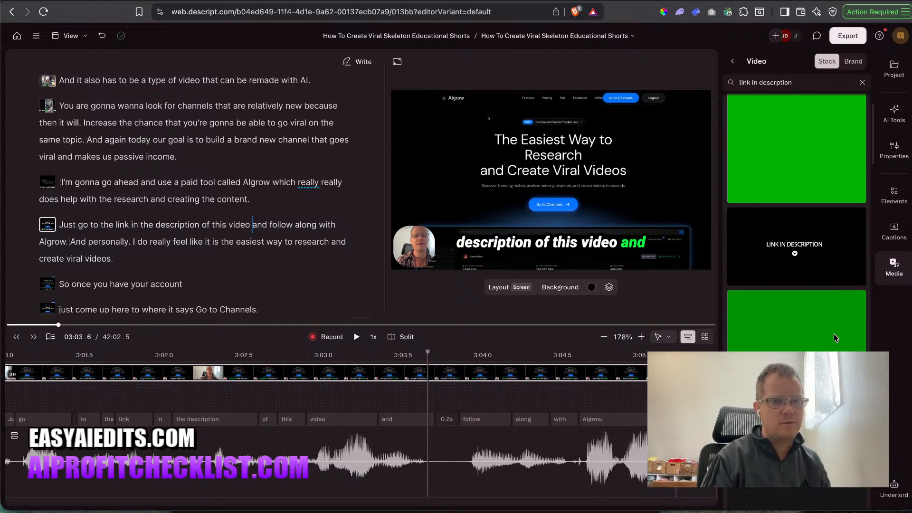
Start a new paragraph before "And personally." and split off a new scene there.
{"action": "left_click", "coordinate": [41, 241]}
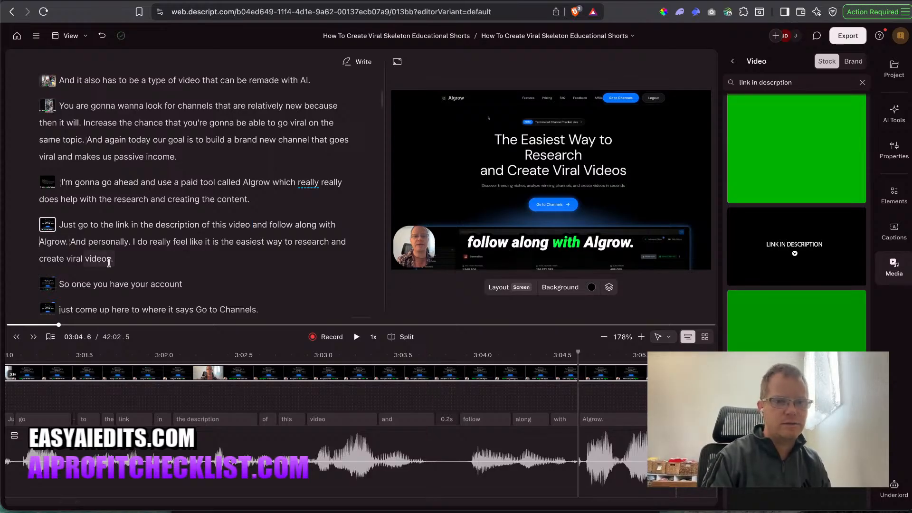
{"action": "left_click", "coordinate": [68, 242]}
{"action": "key", "text": "Return"}
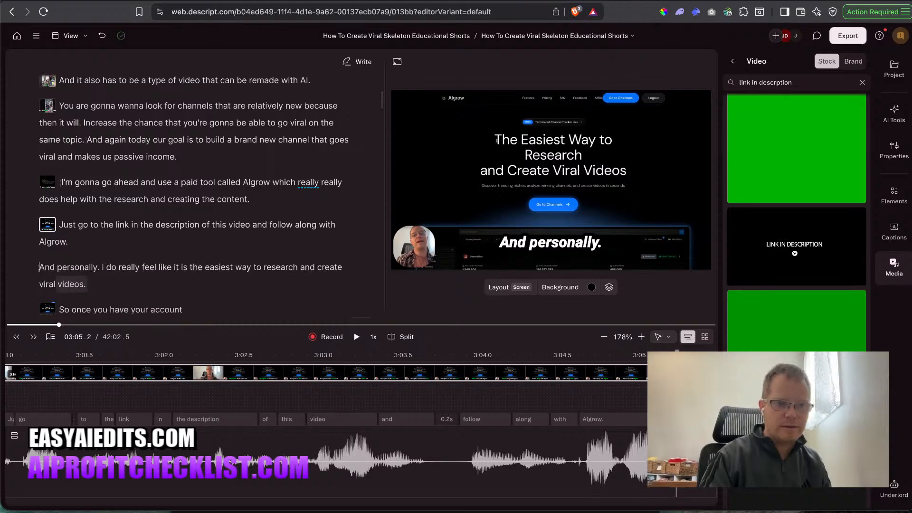
{"action": "type", "text": "/"}
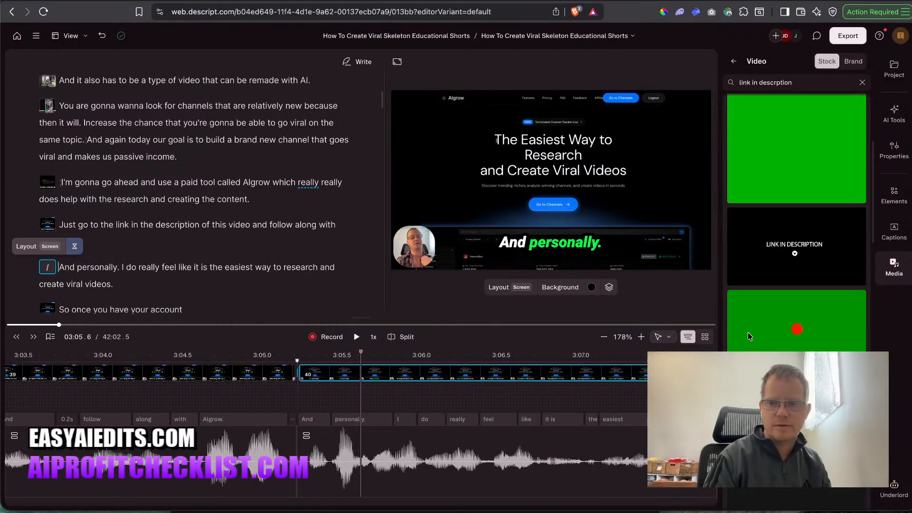
Add the green-background "Link in description" stock clip to the scene starting "Just go to the link".
{"action": "left_click_drag", "start_coordinate": [778, 331], "coordinate": [279, 230]}
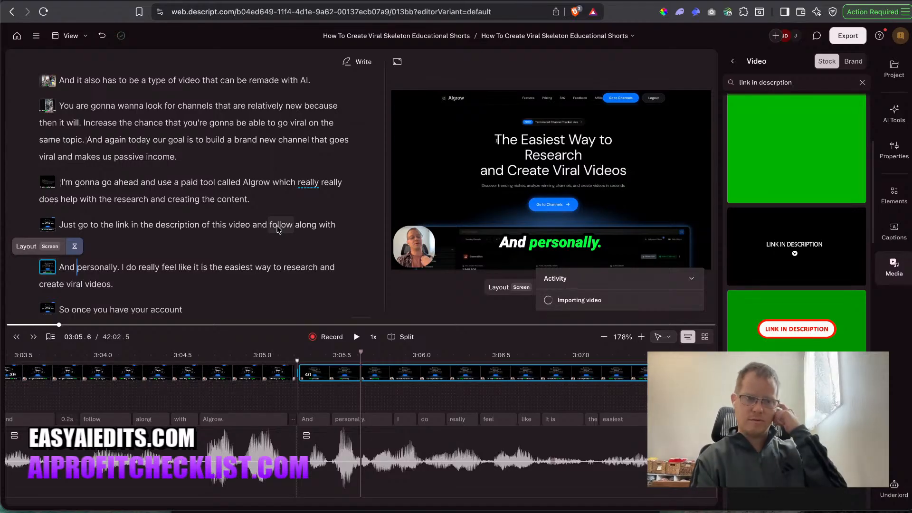
{"action": "left_click", "coordinate": [234, 399]}
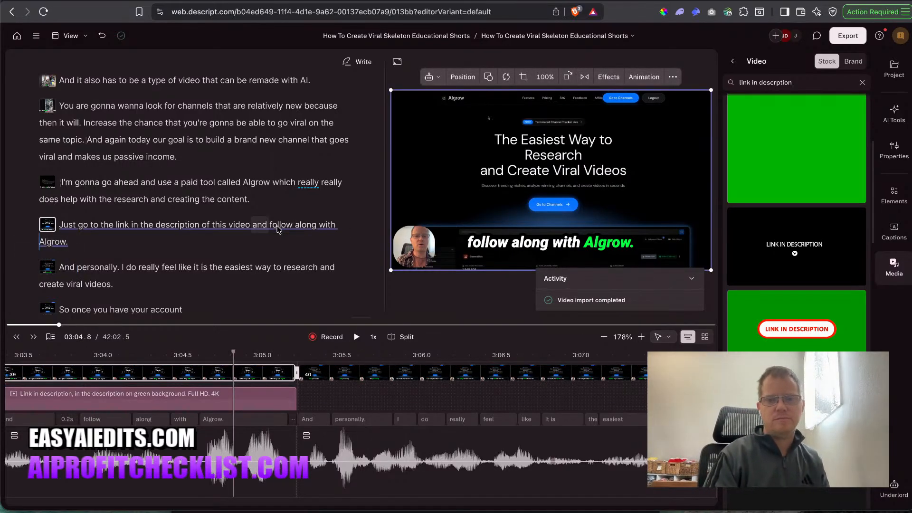
{"action": "left_click", "coordinate": [191, 226]}
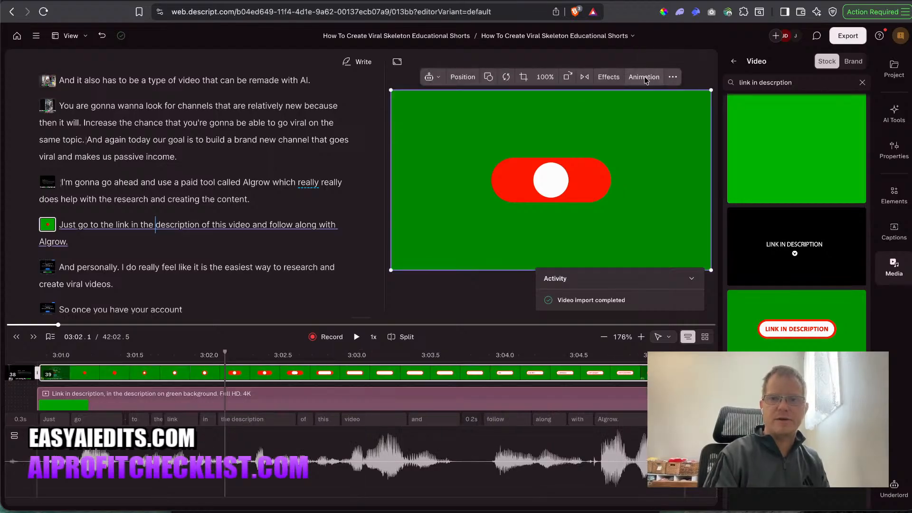
Apply a Chroma key effect to the link-in-description clip, sampling its green background as the colour to remove.
{"action": "left_click", "coordinate": [608, 77]}
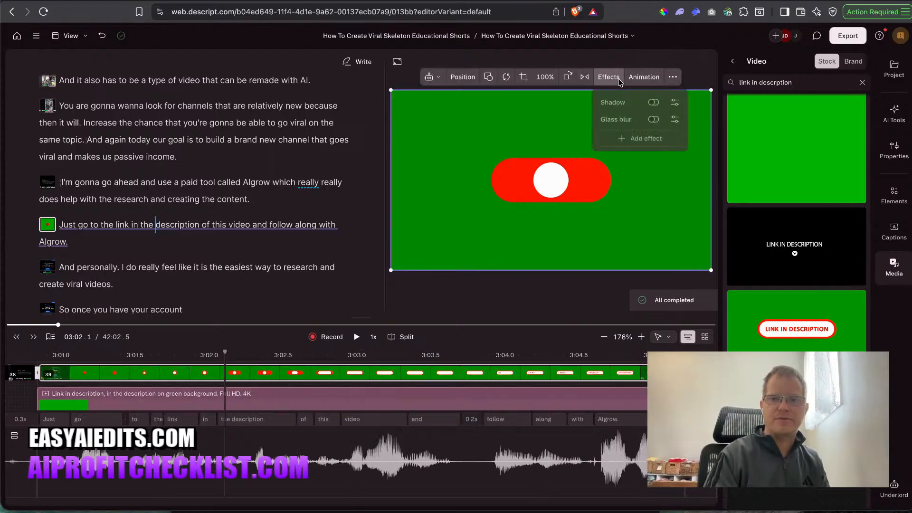
{"action": "left_click", "coordinate": [655, 141]}
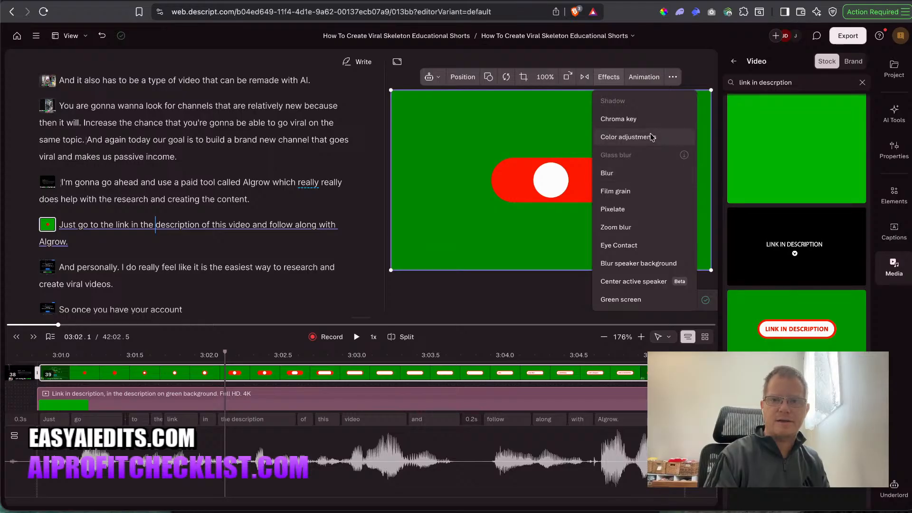
{"action": "left_click", "coordinate": [647, 119]}
{"action": "left_click", "coordinate": [515, 136]}
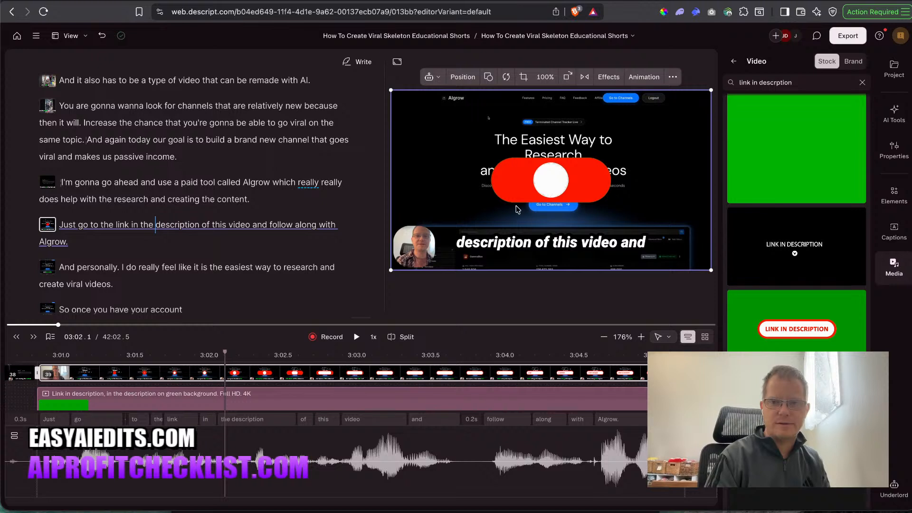
Shrink the link-in-description clip, centre it near the bottom of the frame and move the scene's captions up above it.
{"action": "left_click_drag", "start_coordinate": [540, 187], "coordinate": [540, 253]}
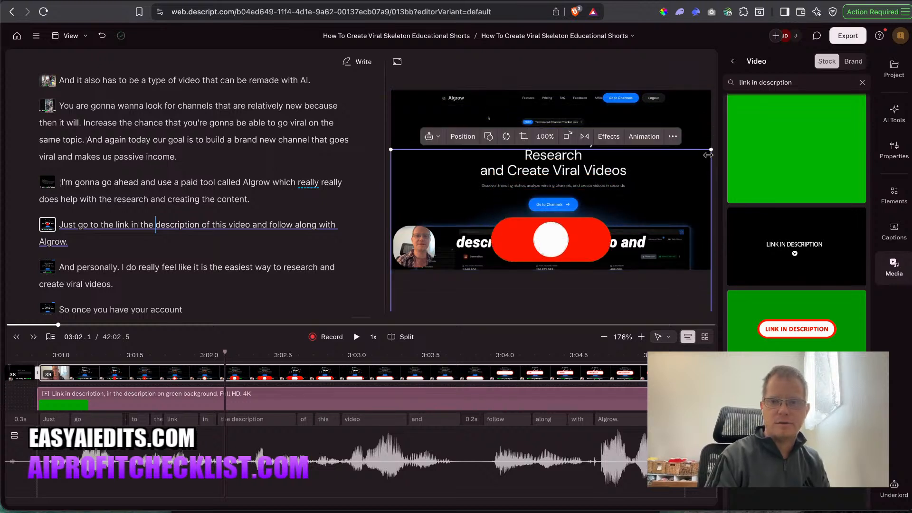
{"action": "left_click_drag", "start_coordinate": [710, 151], "coordinate": [626, 219]}
{"action": "left_click", "coordinate": [641, 249]}
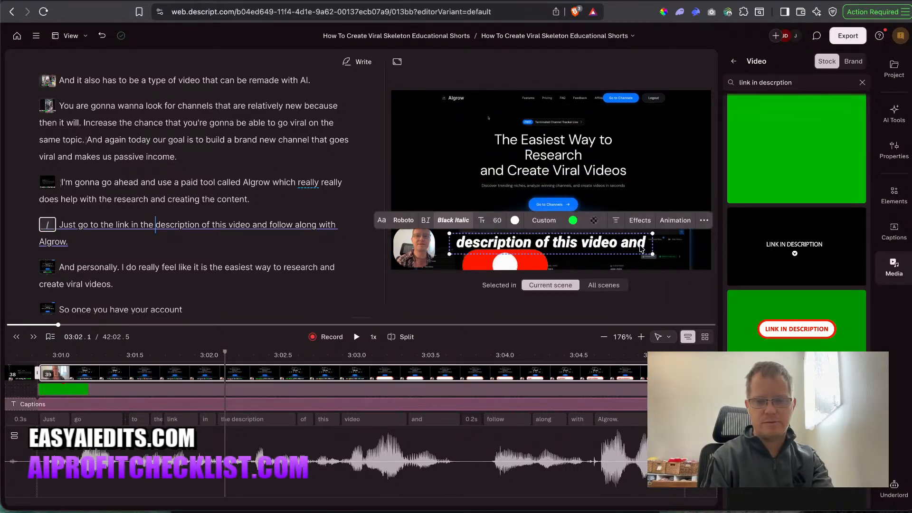
{"action": "left_click_drag", "start_coordinate": [641, 249], "coordinate": [640, 219]}
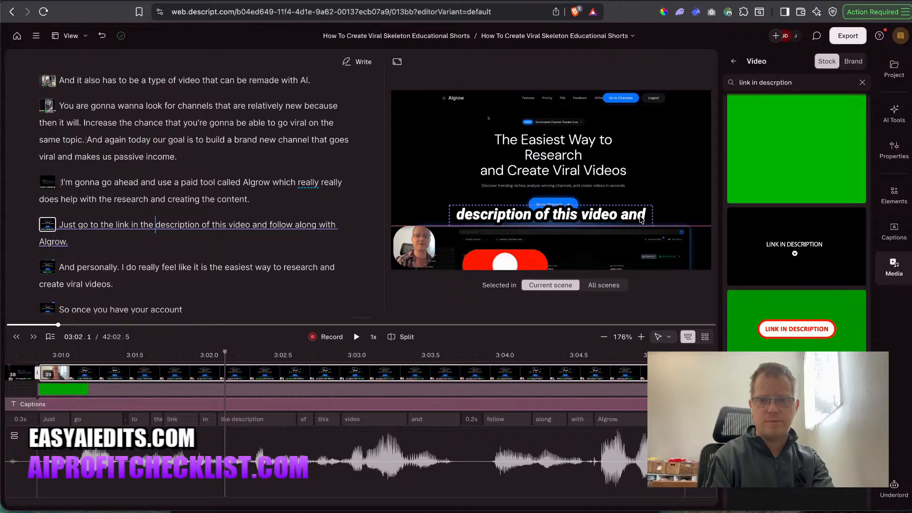
{"action": "left_click_drag", "start_coordinate": [506, 261], "coordinate": [553, 246]}
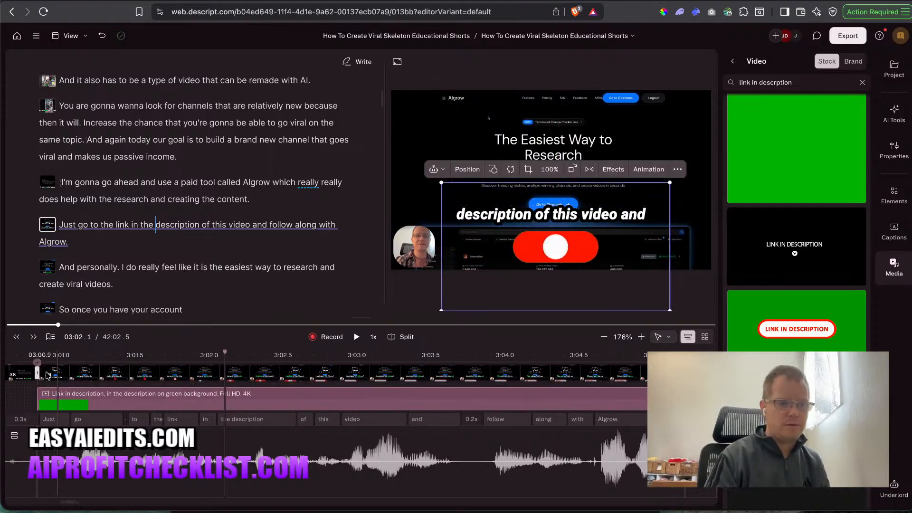
Play the link-in-description scene through to "And personally." to check the animation's timing.
{"action": "left_click", "coordinate": [17, 360]}
{"action": "key", "text": "space"}
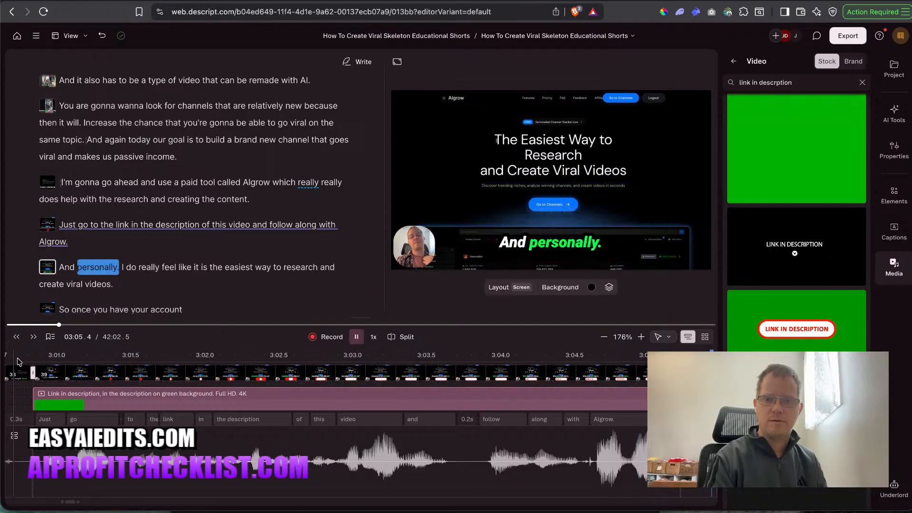
{"action": "key", "text": "space"}
{"action": "scroll", "coordinate": [67, 407], "scroll_direction": "right", "scroll_amount": 3}
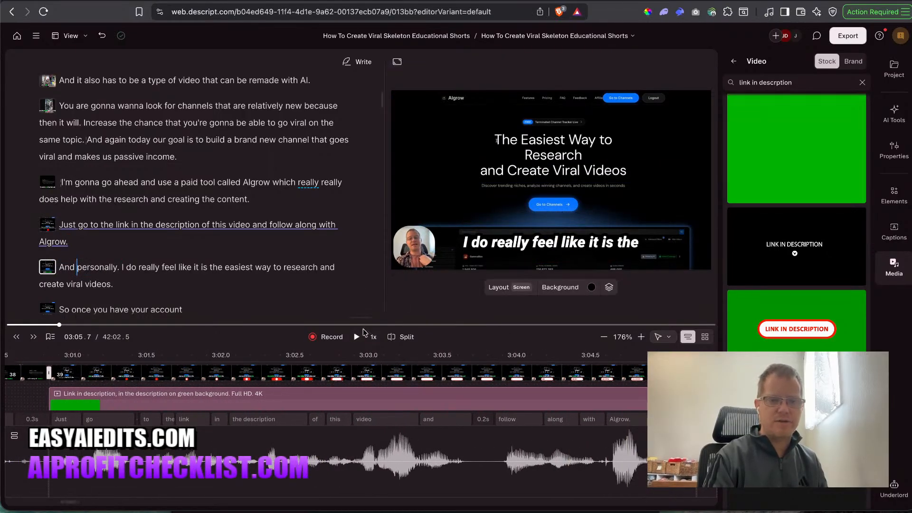
Enlarge the timeline and delete the green-background "Link in description" clip from the "Just go to the link" scene.
{"action": "left_click_drag", "start_coordinate": [360, 319], "coordinate": [360, 189]}
{"action": "left_click", "coordinate": [199, 266]}
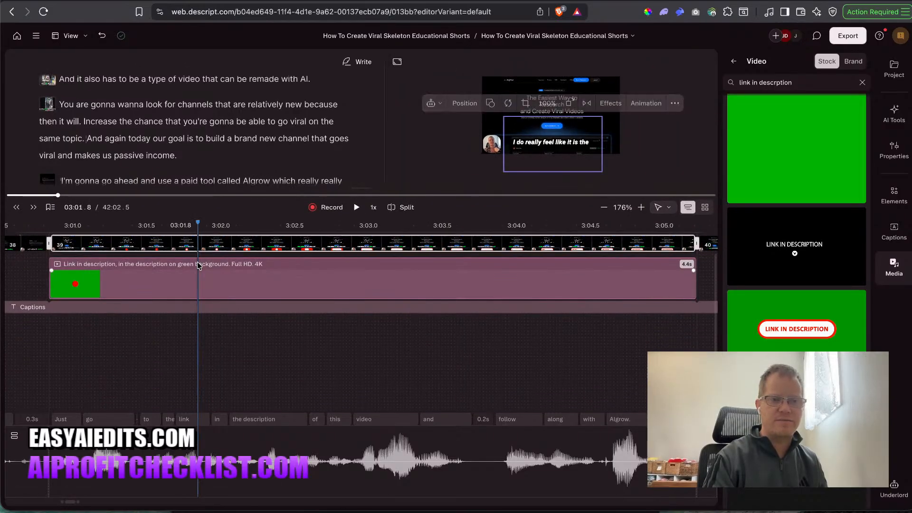
{"action": "left_click", "coordinate": [186, 285]}
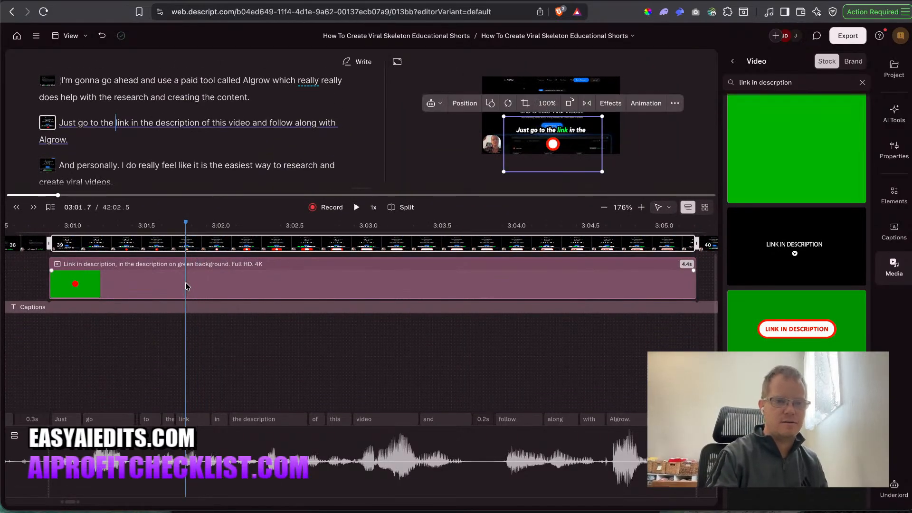
{"action": "key", "text": "Delete"}
Add the transparent-background "Link in description" text animation, preview it in the "I'm gonna go ahead" scene and restore the smaller timeline height.
{"action": "scroll", "coordinate": [798, 249], "scroll_direction": "down", "scroll_amount": 4}
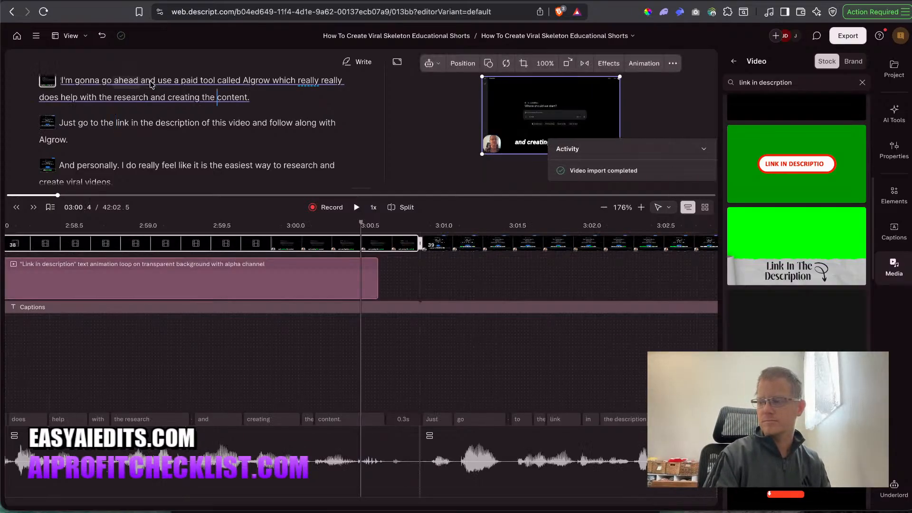
{"action": "scroll", "coordinate": [180, 360], "scroll_direction": "down", "scroll_amount": 2}
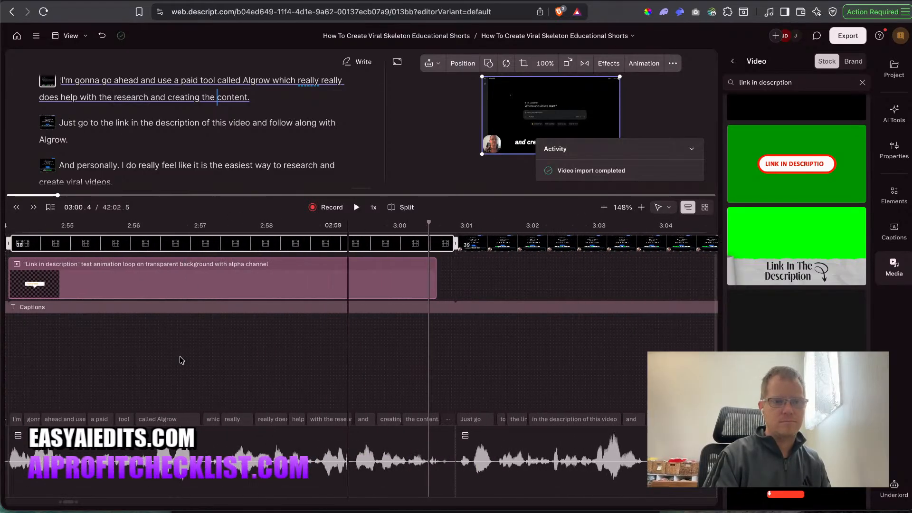
{"action": "left_click", "coordinate": [208, 233]}
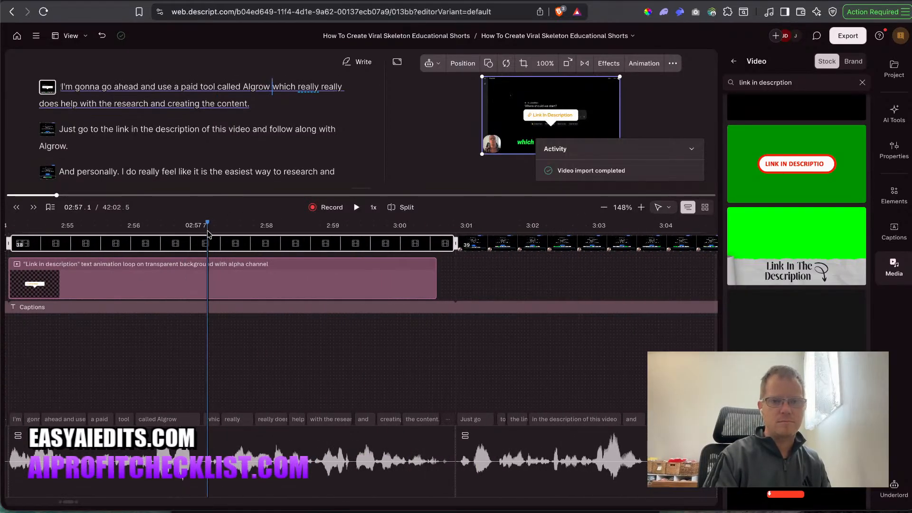
{"action": "left_click", "coordinate": [693, 151]}
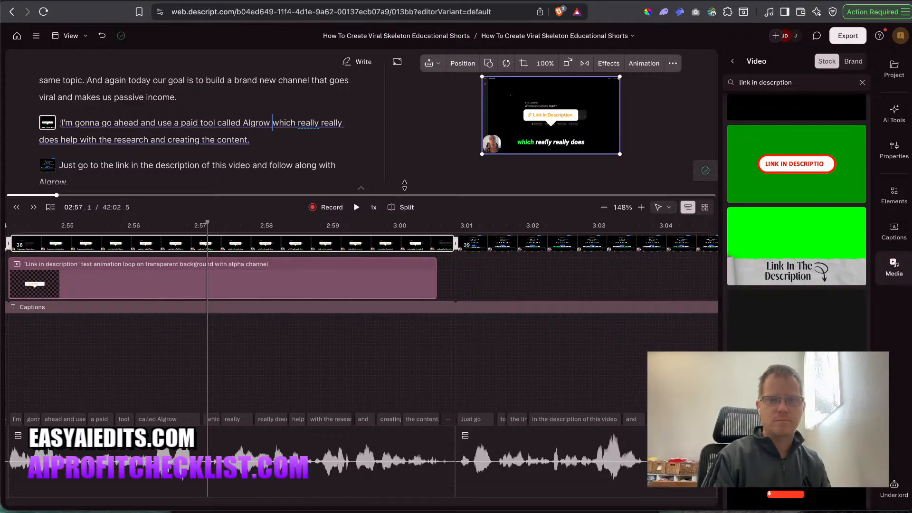
{"action": "left_click_drag", "start_coordinate": [361, 188], "coordinate": [365, 323]}
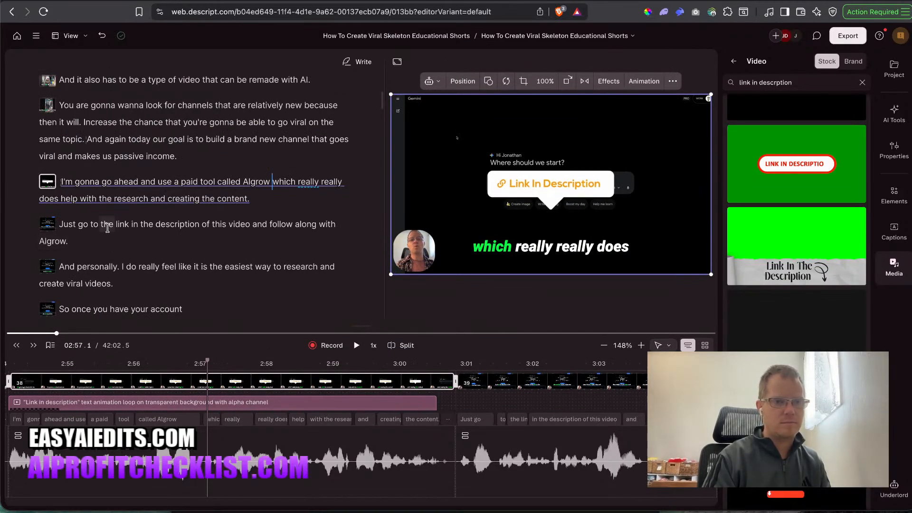
Move the transparent "Link in description" animation from the "I'm gonna go ahead" scene to the "Just go to the link" scene.
{"action": "left_click", "coordinate": [294, 404]}
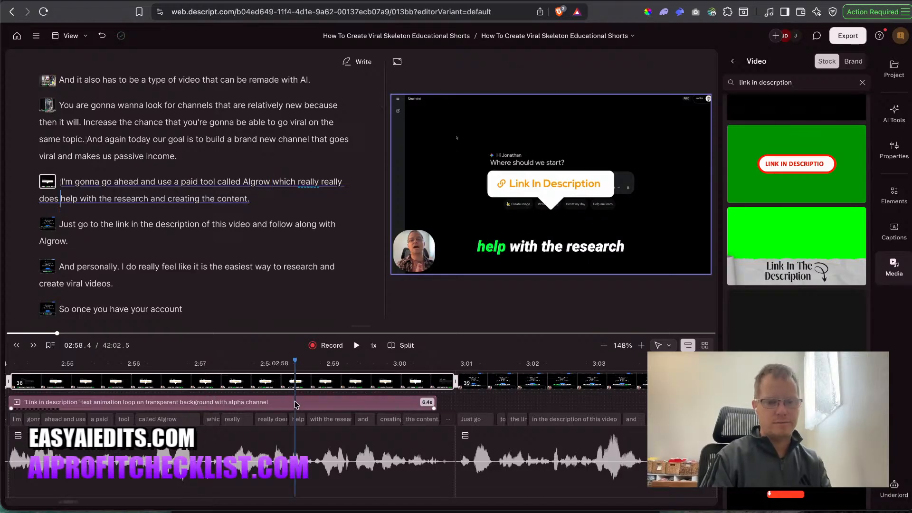
{"action": "left_click", "coordinate": [570, 183]}
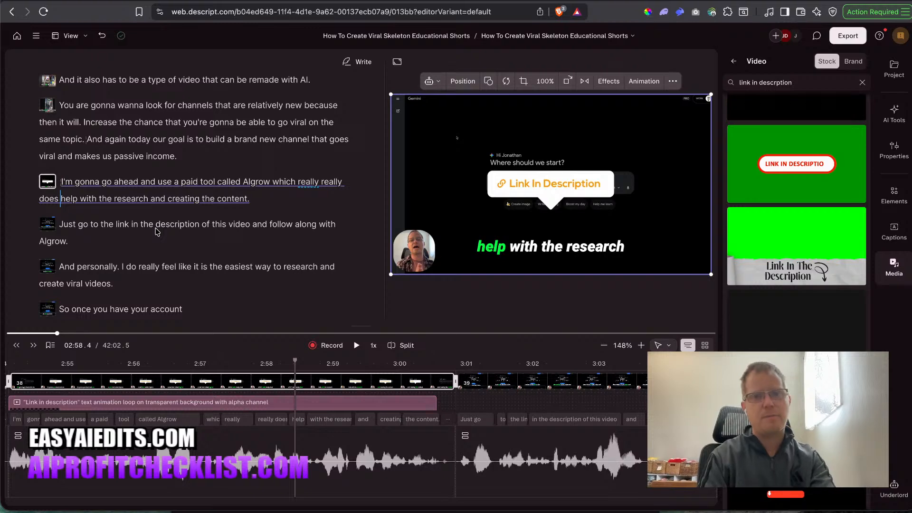
{"action": "key", "text": "Delete"}
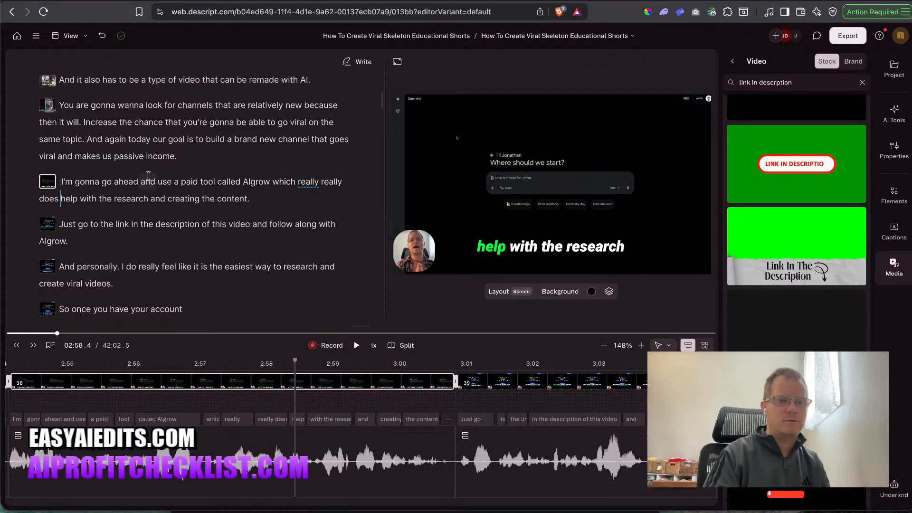
{"action": "left_click", "coordinate": [224, 222]}
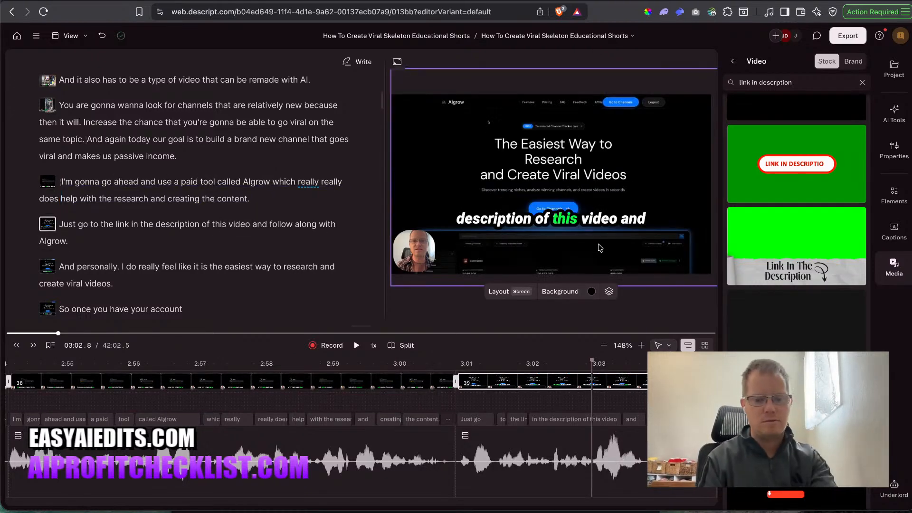
{"action": "key", "text": "super+z"}
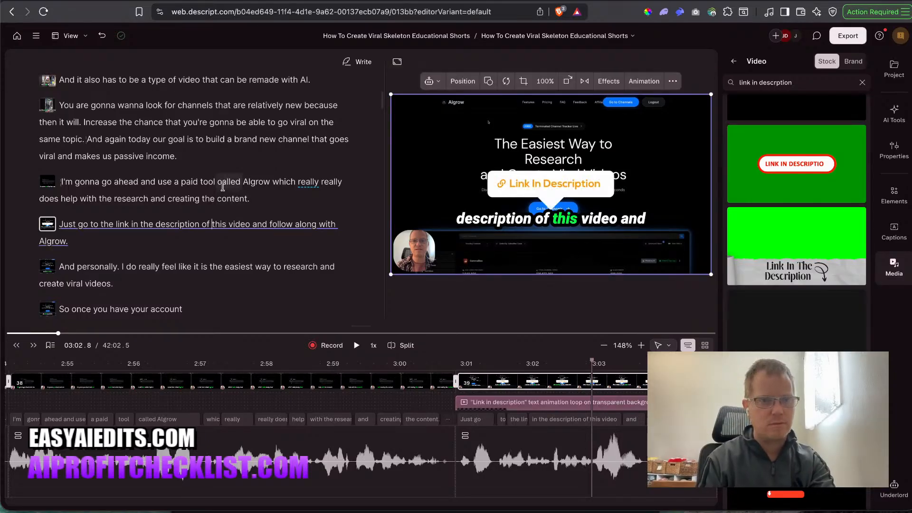
Lower the "Link In Description" animation in the frame so it sits beneath the caption of the "Just go to the link" scene.
{"action": "left_click", "coordinate": [223, 186]}
{"action": "left_click", "coordinate": [152, 198]}
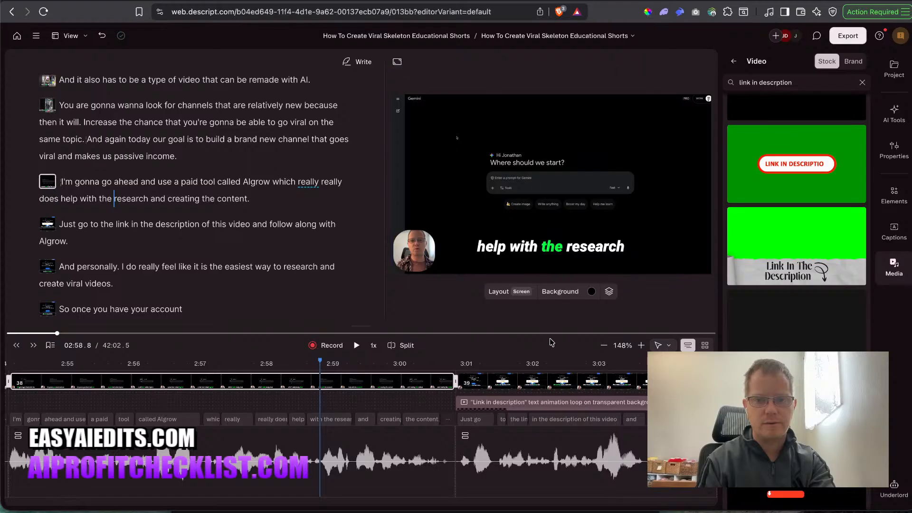
{"action": "left_click", "coordinate": [570, 364]}
{"action": "left_click_drag", "start_coordinate": [551, 186], "coordinate": [551, 244]}
Play the video through the link animation scene and on to "it says Go to Channels.".
{"action": "left_click", "coordinate": [189, 363]}
{"action": "key", "text": "space"}
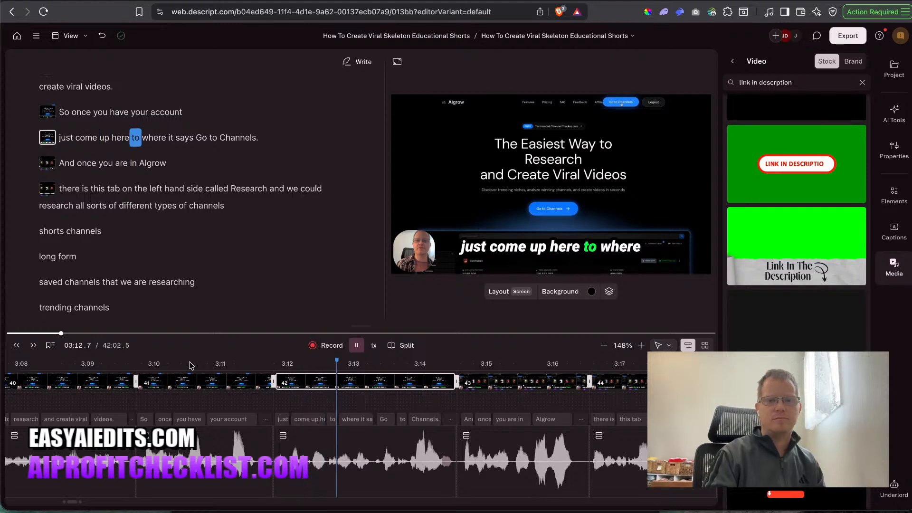
{"action": "key", "text": "space"}
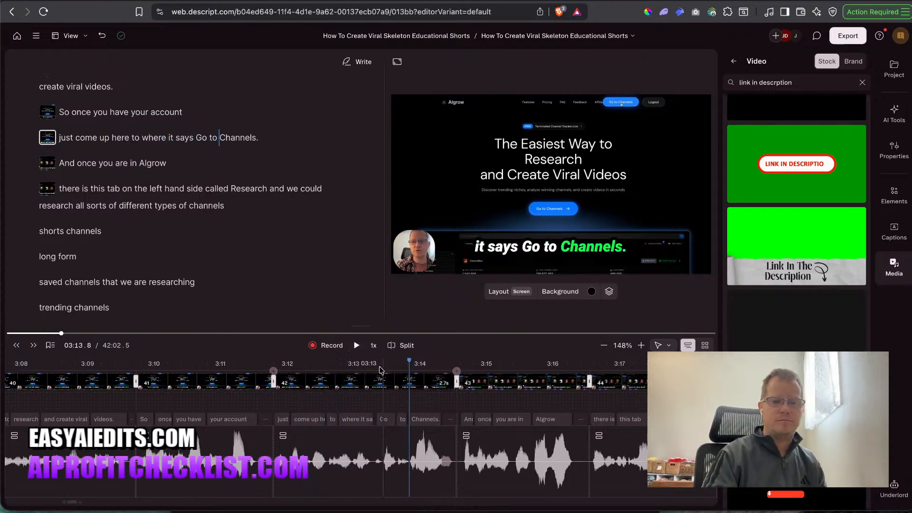
{"action": "left_click_drag", "start_coordinate": [361, 327], "coordinate": [366, 206]}
{"action": "left_click", "coordinate": [363, 210]}
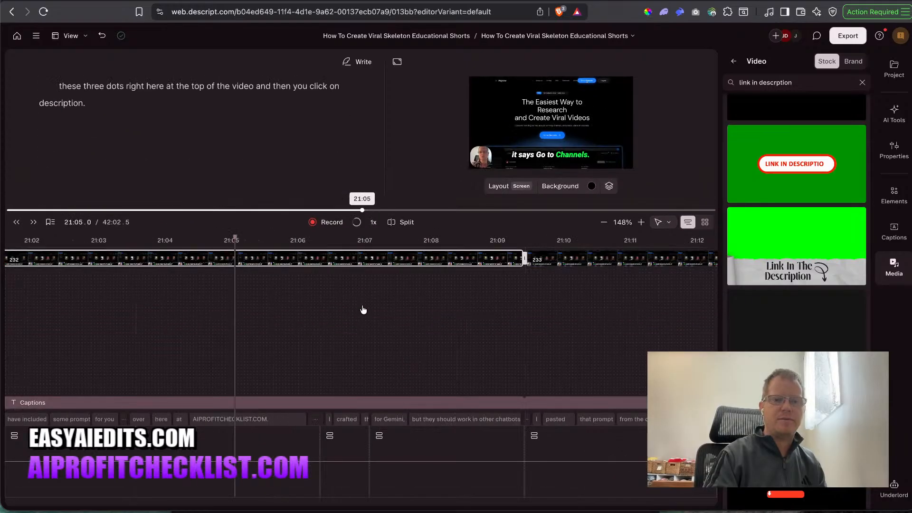
{"action": "left_click", "coordinate": [213, 320]}
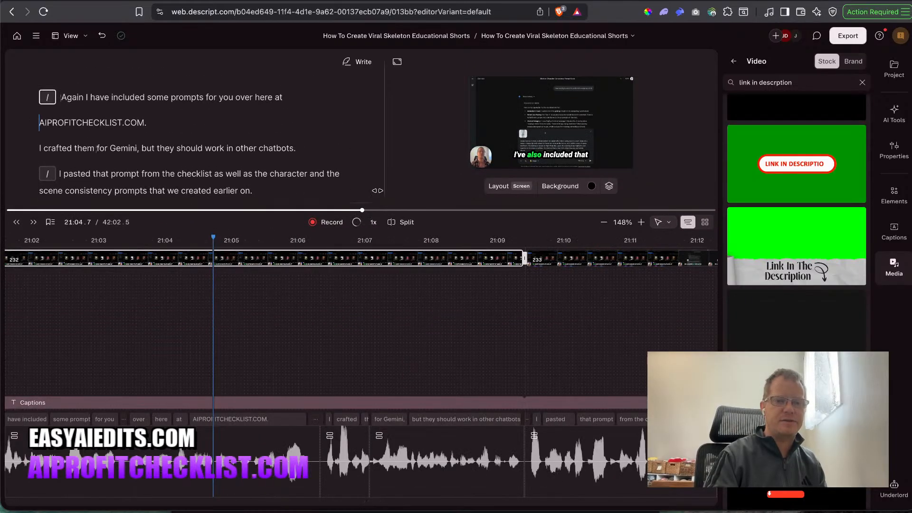
{"action": "left_click_drag", "start_coordinate": [364, 205], "coordinate": [378, 334]}
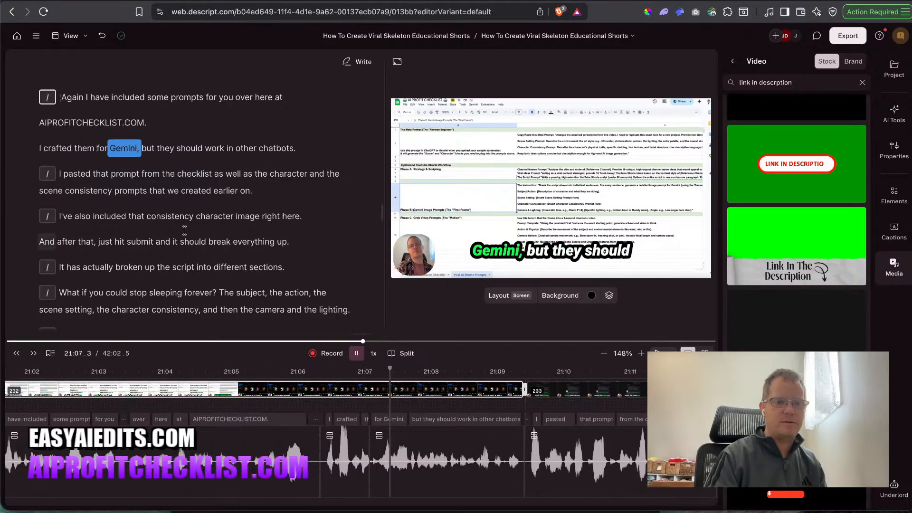
Play the video from the word "storyboard" and review the "Storyboarding is basically taking our entire script" scene.
{"action": "scroll", "coordinate": [185, 231], "scroll_direction": "up", "scroll_amount": 5}
{"action": "key", "text": "space"}
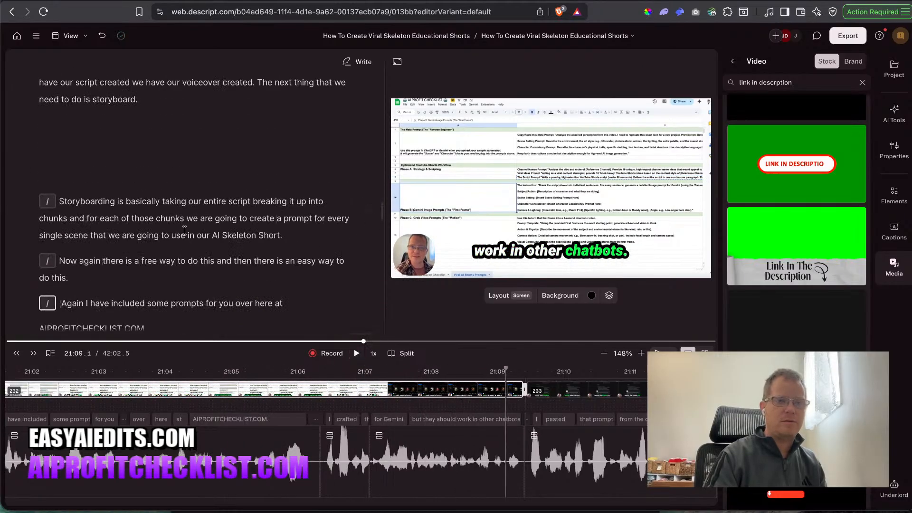
{"action": "left_click", "coordinate": [93, 102]}
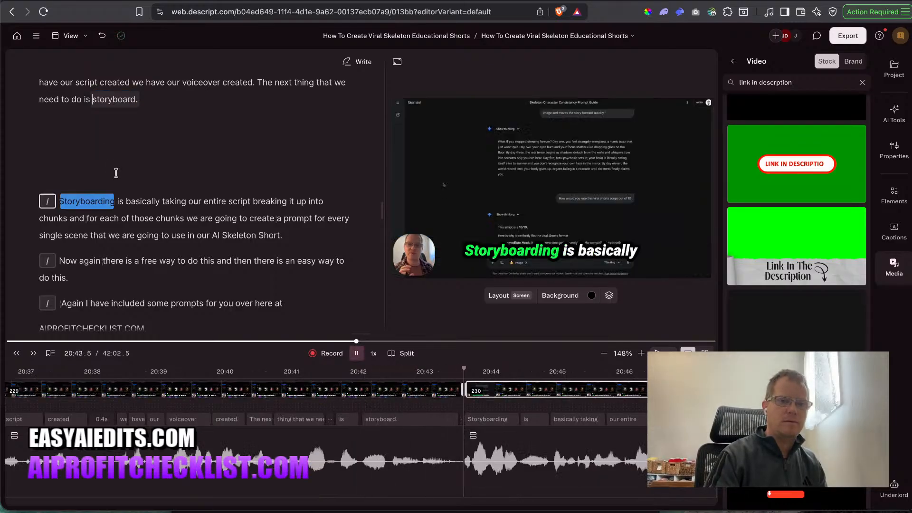
{"action": "scroll", "coordinate": [116, 171], "scroll_direction": "up", "scroll_amount": 10}
{"action": "key", "text": "space"}
{"action": "scroll", "coordinate": [193, 200], "scroll_direction": "up", "scroll_amount": 10}
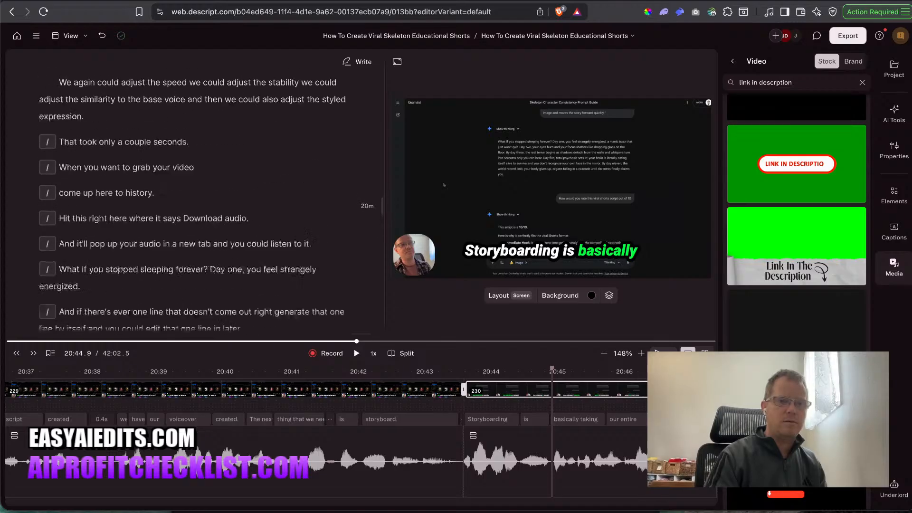
{"action": "left_click", "coordinate": [44, 342]}
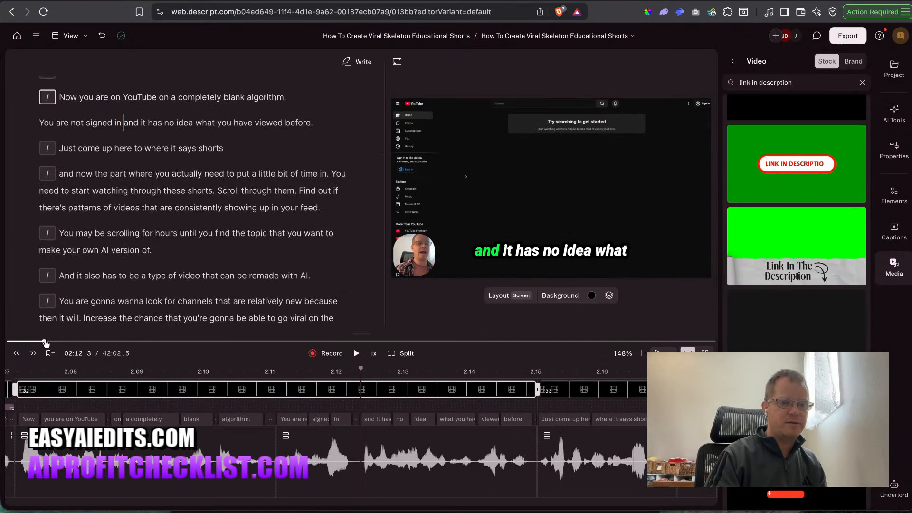
{"action": "key", "text": "ctrl+z"}
{"action": "key", "text": "space"}
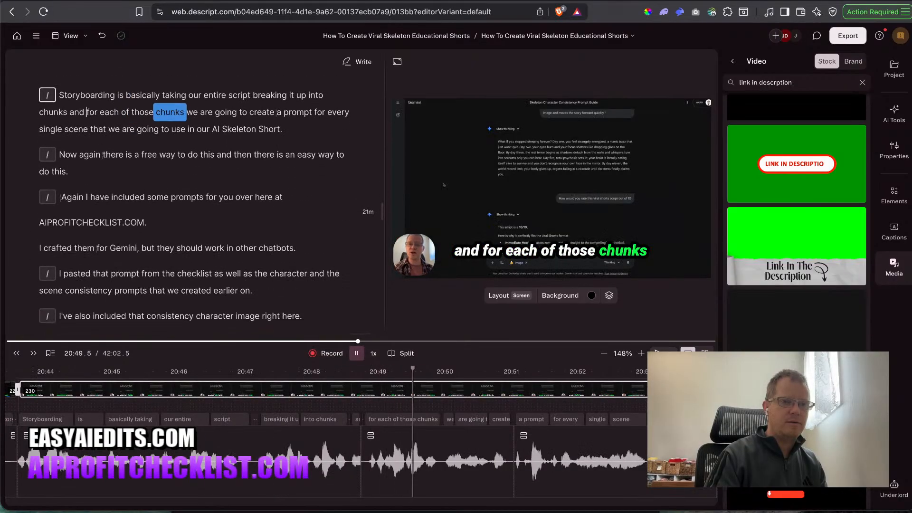
{"action": "key", "text": "space"}
Look back through the script past the AI Profit Checklist passage to its opening scenes.
{"action": "scroll", "coordinate": [154, 280], "scroll_direction": "up", "scroll_amount": 15}
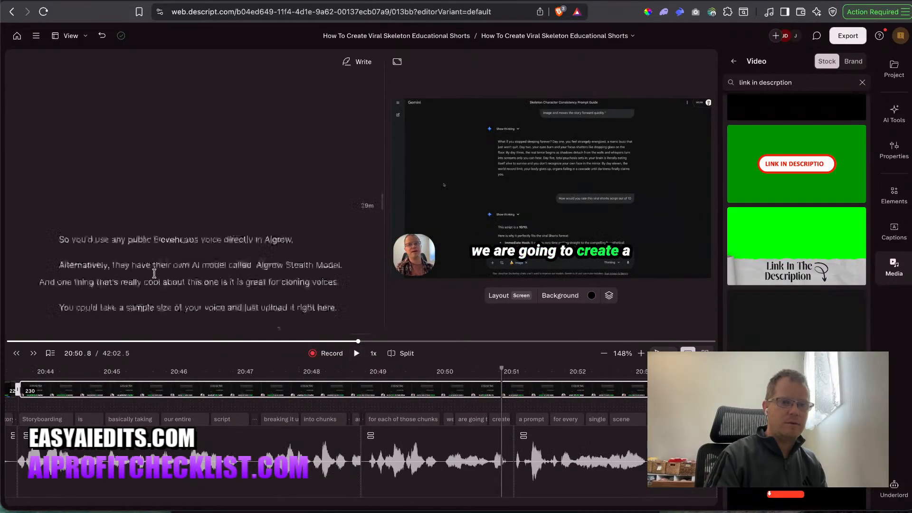
{"action": "scroll", "coordinate": [154, 280], "scroll_direction": "down", "scroll_amount": 15}
{"action": "scroll", "coordinate": [154, 281], "scroll_direction": "up", "scroll_amount": 1}
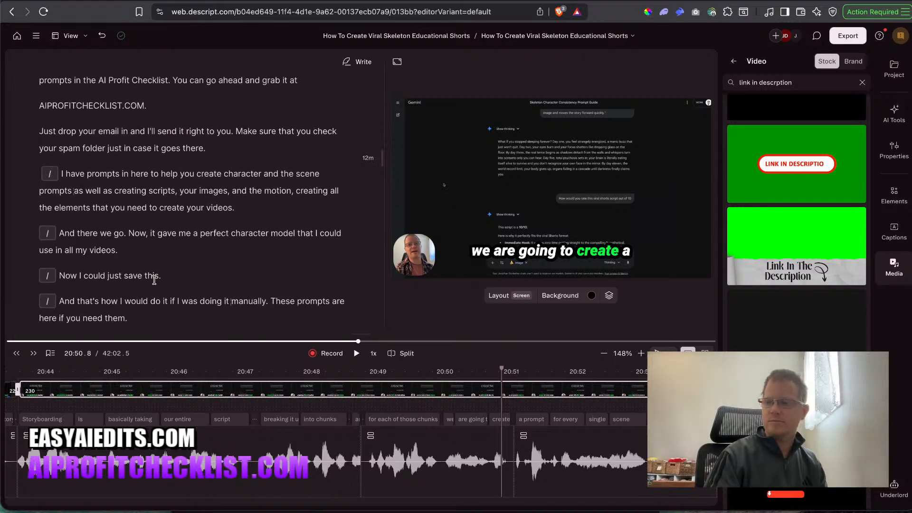
{"action": "scroll", "coordinate": [154, 280], "scroll_direction": "up", "scroll_amount": 4}
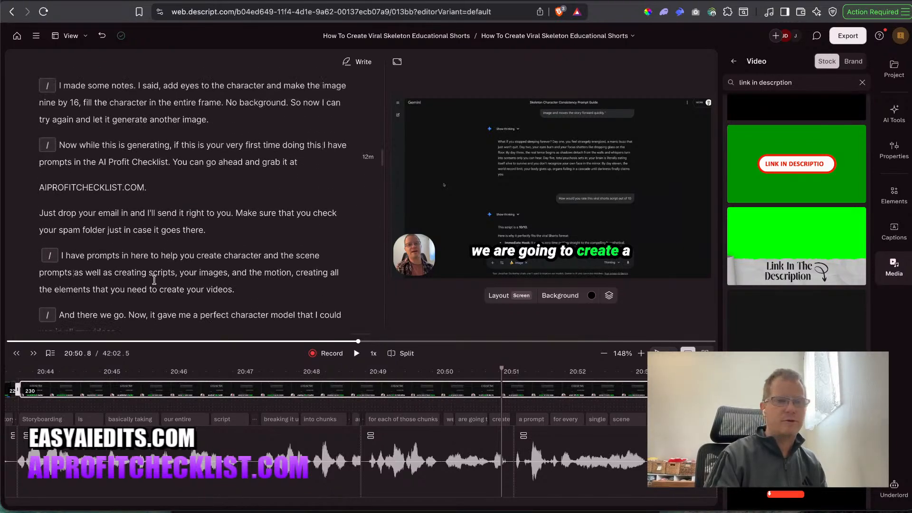
{"action": "left_click", "coordinate": [105, 246]}
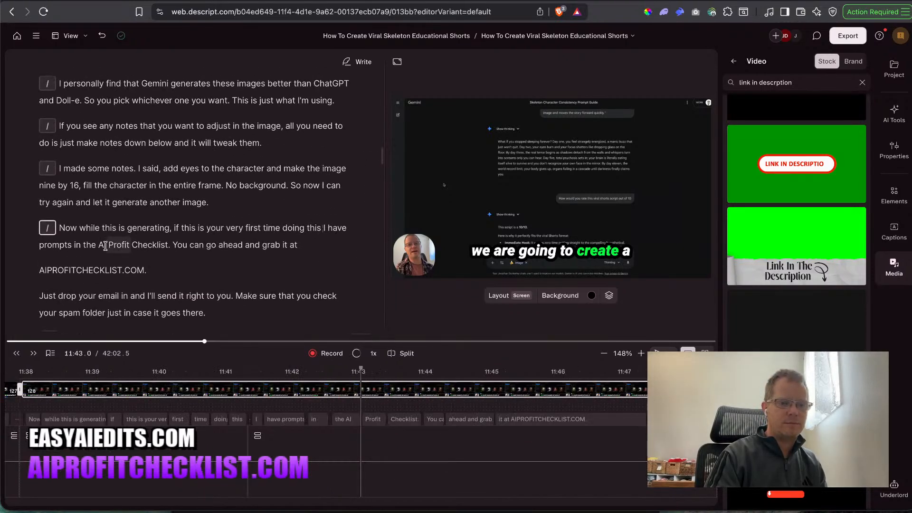
{"action": "scroll", "coordinate": [109, 252], "scroll_direction": "up", "scroll_amount": 20}
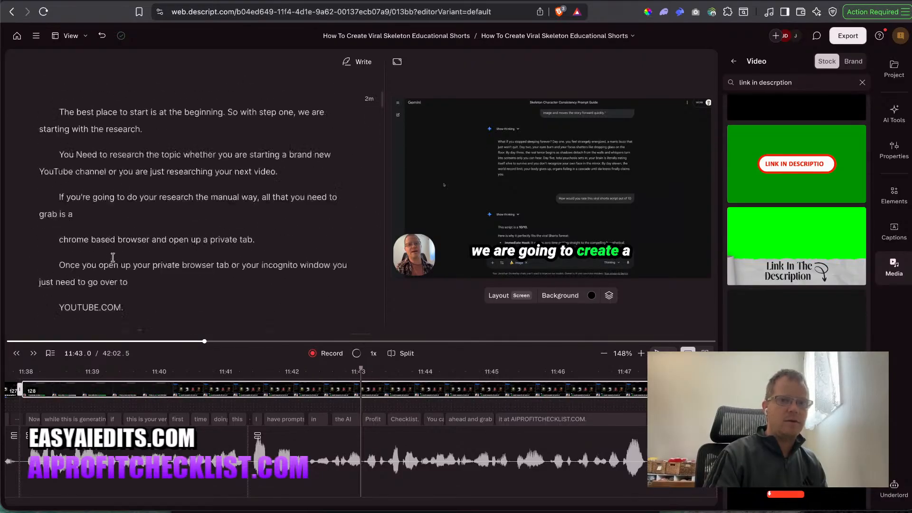
{"action": "scroll", "coordinate": [113, 257], "scroll_direction": "up", "scroll_amount": 15}
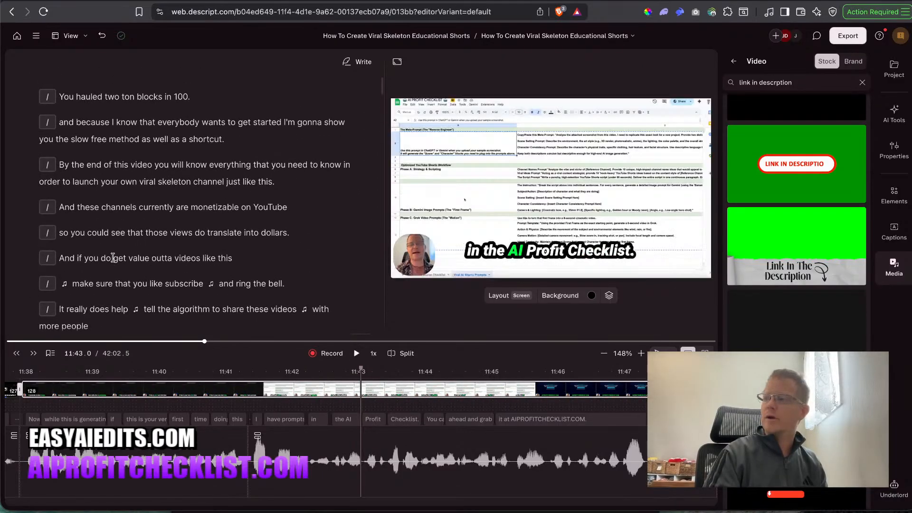
{"action": "scroll", "coordinate": [113, 258], "scroll_direction": "up", "scroll_amount": 5}
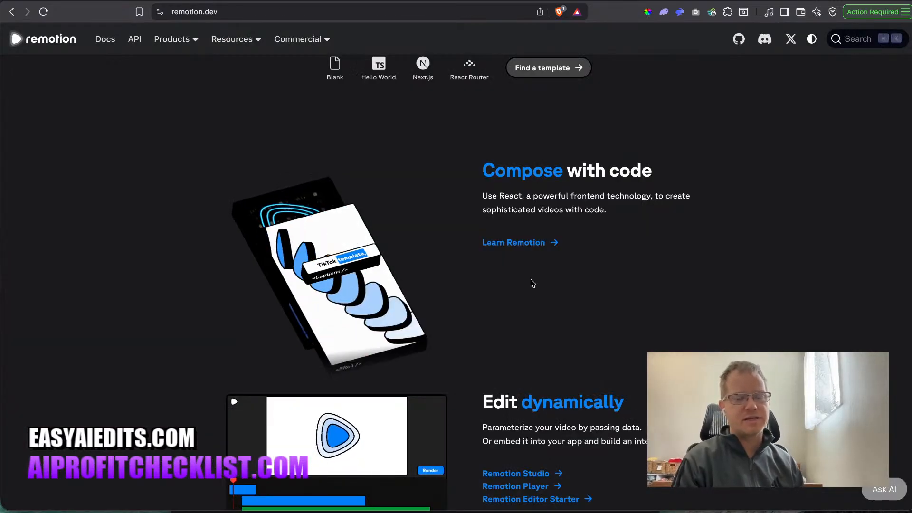
Switch to the Remotion homepage and look it over from the headline to the scalable rendering section.
{"action": "scroll", "coordinate": [532, 312], "scroll_direction": "up", "scroll_amount": 5}
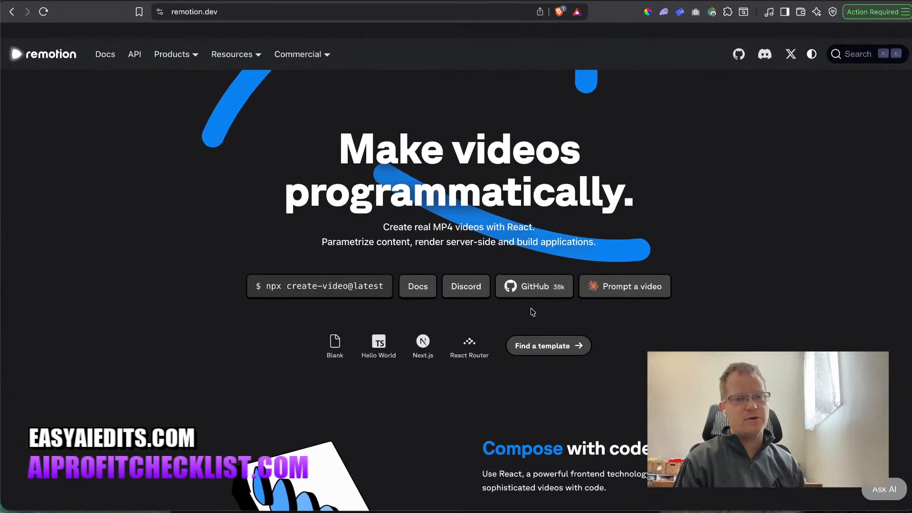
{"action": "scroll", "coordinate": [533, 313], "scroll_direction": "down", "scroll_amount": 5}
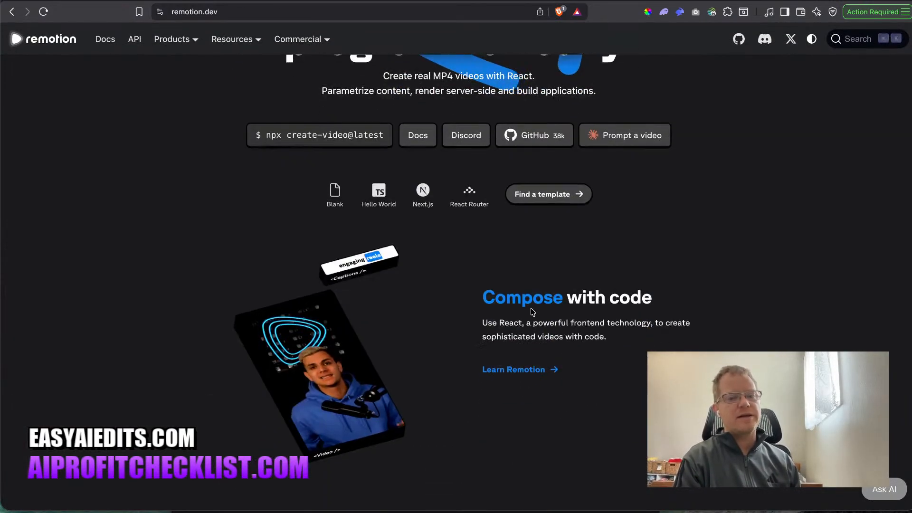
{"action": "scroll", "coordinate": [533, 312], "scroll_direction": "down", "scroll_amount": 8}
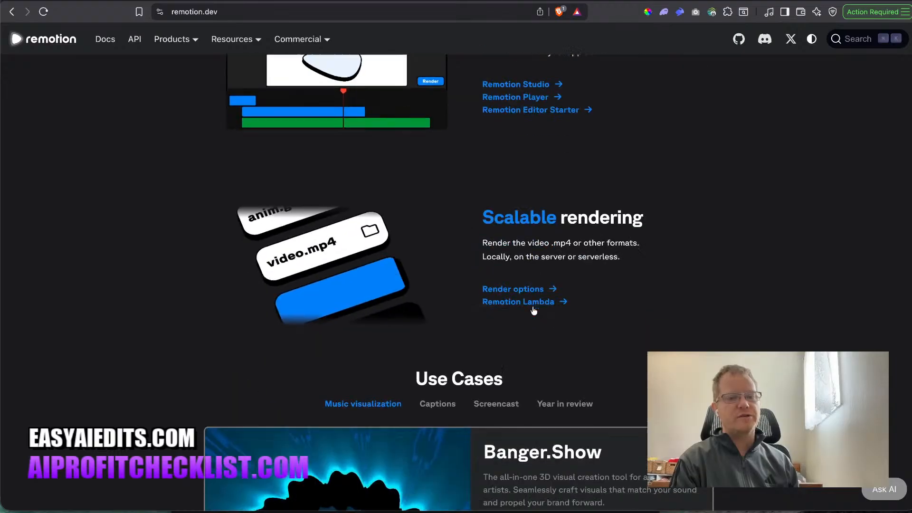
{"action": "scroll", "coordinate": [533, 306], "scroll_direction": "up", "scroll_amount": 3}
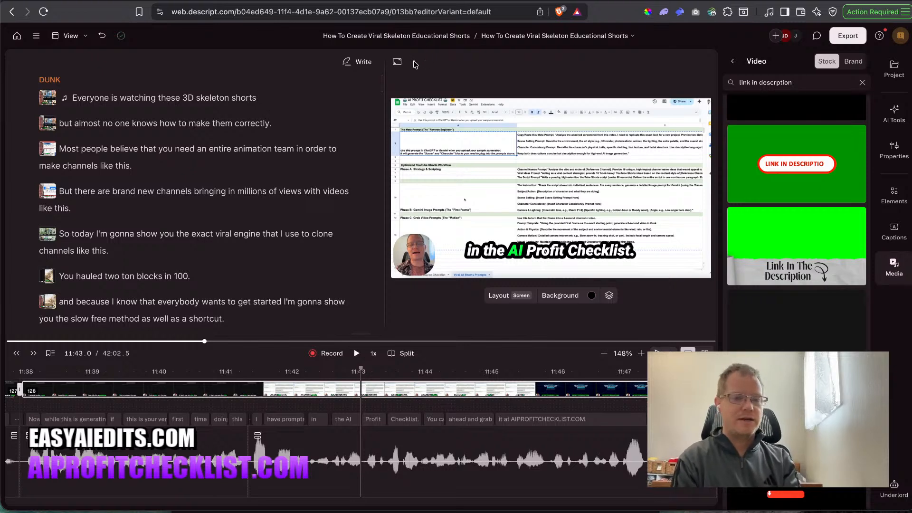
Return to the Descript project and play the video from the "doing the automated version" line into the YouTube research scenes.
{"action": "scroll", "coordinate": [271, 267], "scroll_direction": "down", "scroll_amount": 2}
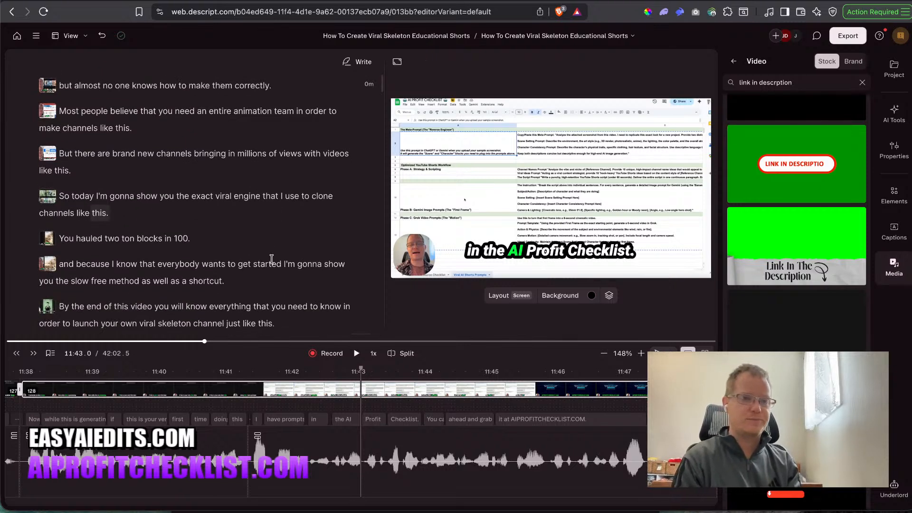
{"action": "left_click", "coordinate": [111, 104]}
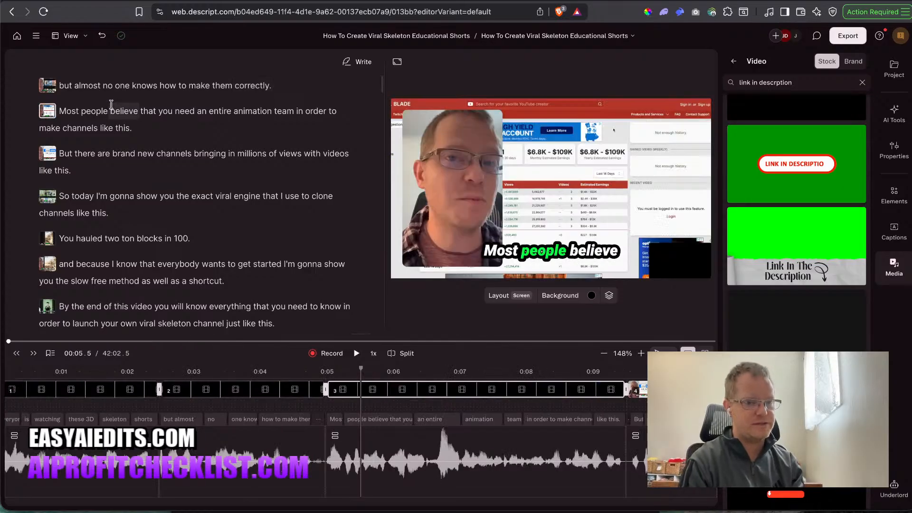
{"action": "scroll", "coordinate": [151, 217], "scroll_direction": "down", "scroll_amount": 10}
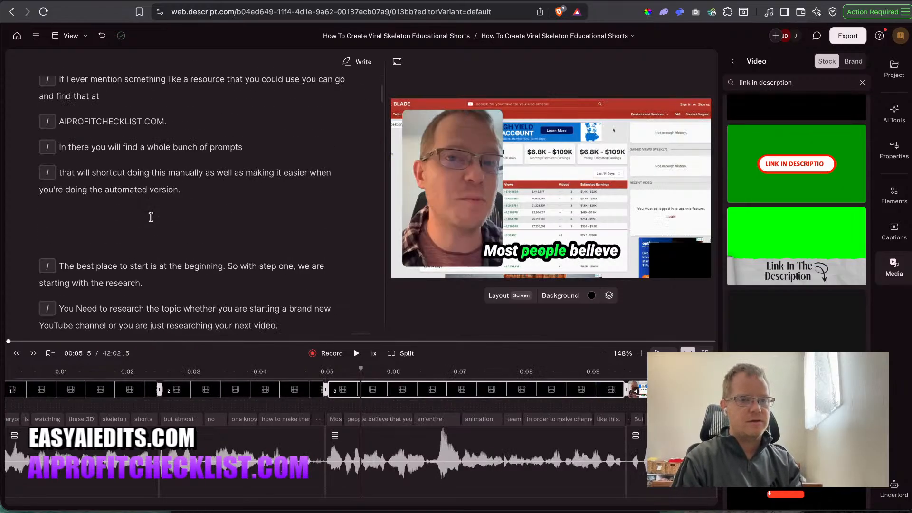
{"action": "left_click", "coordinate": [140, 191]}
{"action": "double_click", "coordinate": [140, 191]}
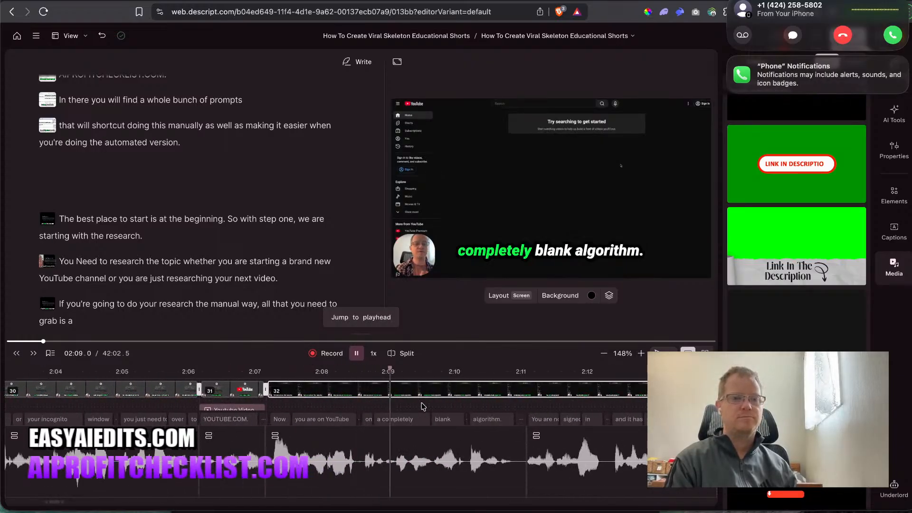
Resume playback in the "Once you open up your private browser tab" scene and close the stock media panel.
{"action": "key", "text": "Up"}
{"action": "key", "text": "Up"}
{"action": "key", "text": "Up"}
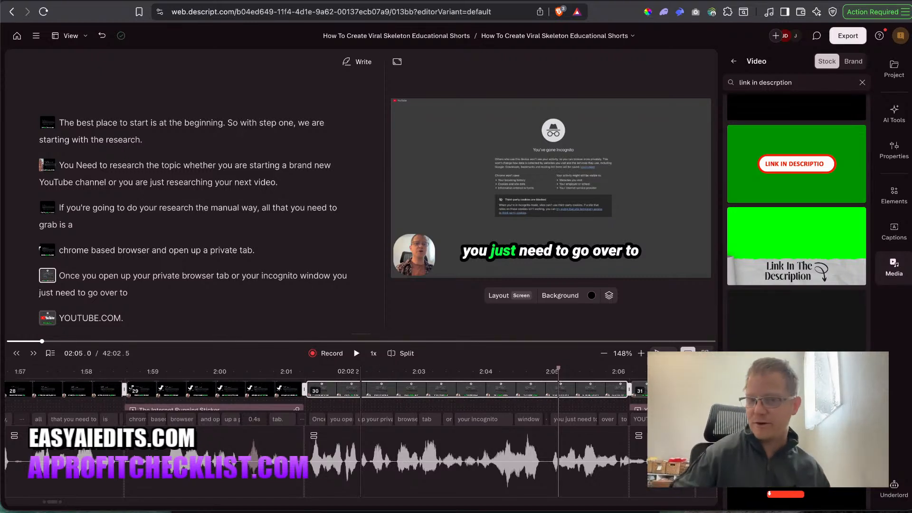
{"action": "left_click", "coordinate": [361, 405]}
{"action": "key", "text": "space"}
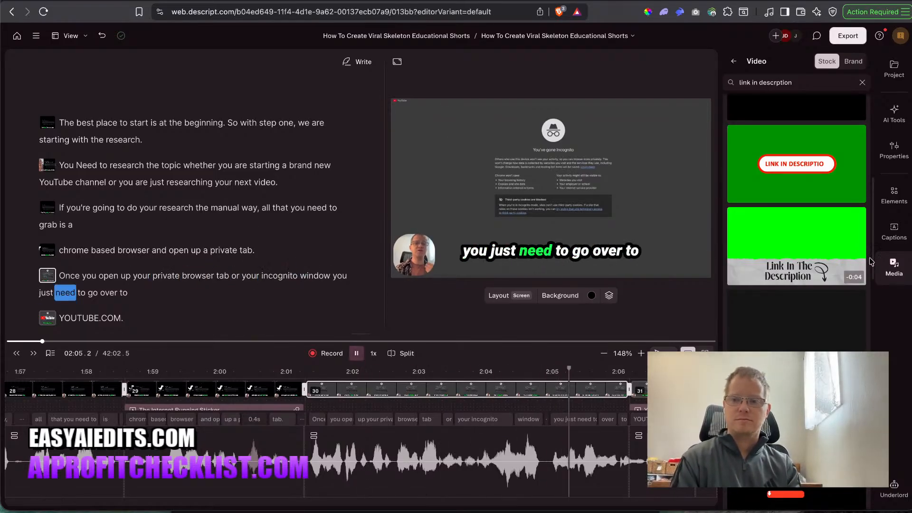
{"action": "left_click", "coordinate": [887, 264]}
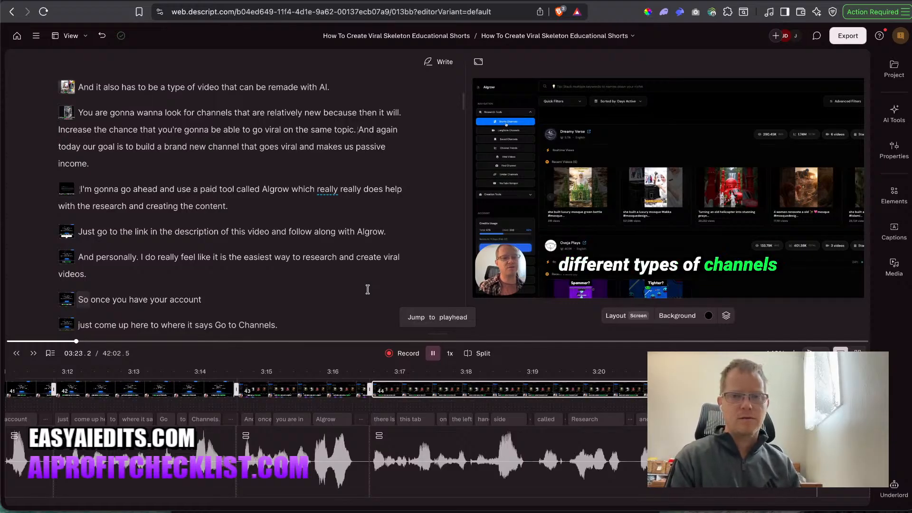
Pause the video and replay it from the "Just go to the link" scene to "it says Go to Channels.".
{"action": "key", "text": "space"}
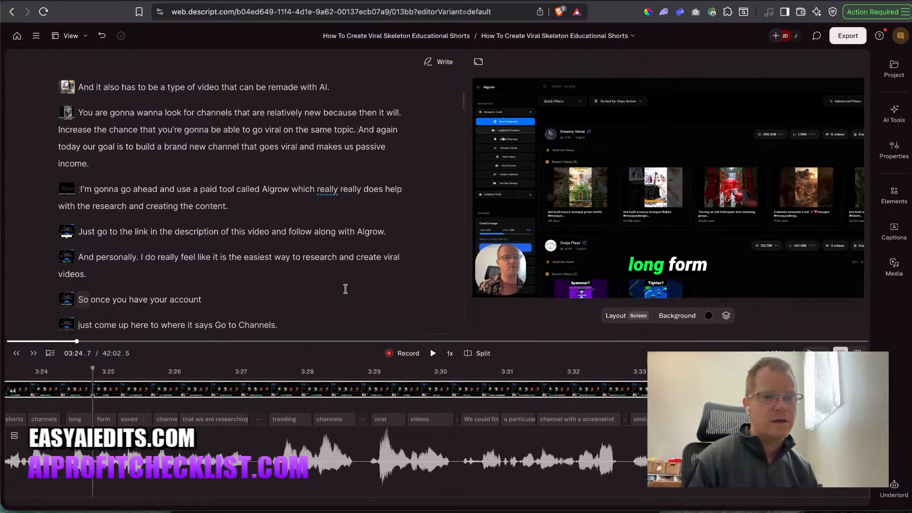
{"action": "scroll", "coordinate": [334, 281], "scroll_direction": "down", "scroll_amount": 6}
{"action": "scroll", "coordinate": [169, 151], "scroll_direction": "up", "scroll_amount": 2}
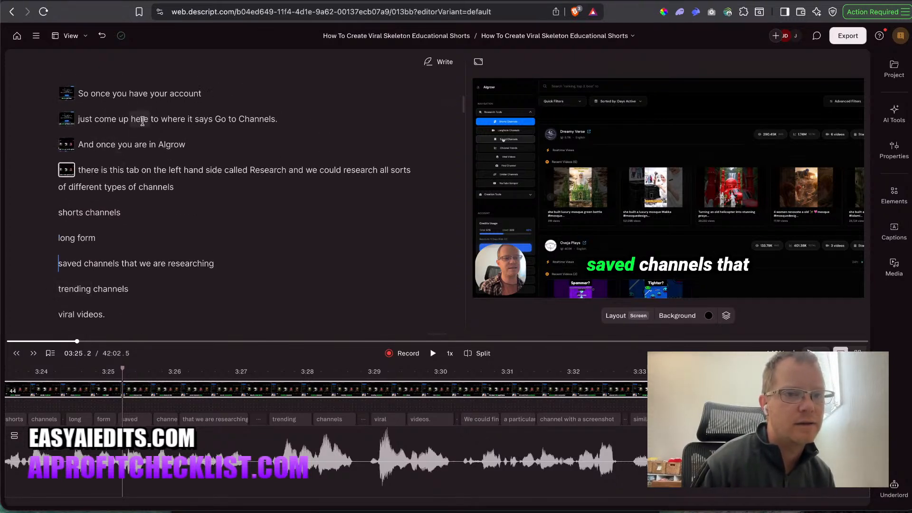
{"action": "scroll", "coordinate": [142, 121], "scroll_direction": "up", "scroll_amount": 4}
{"action": "left_click", "coordinate": [110, 144]}
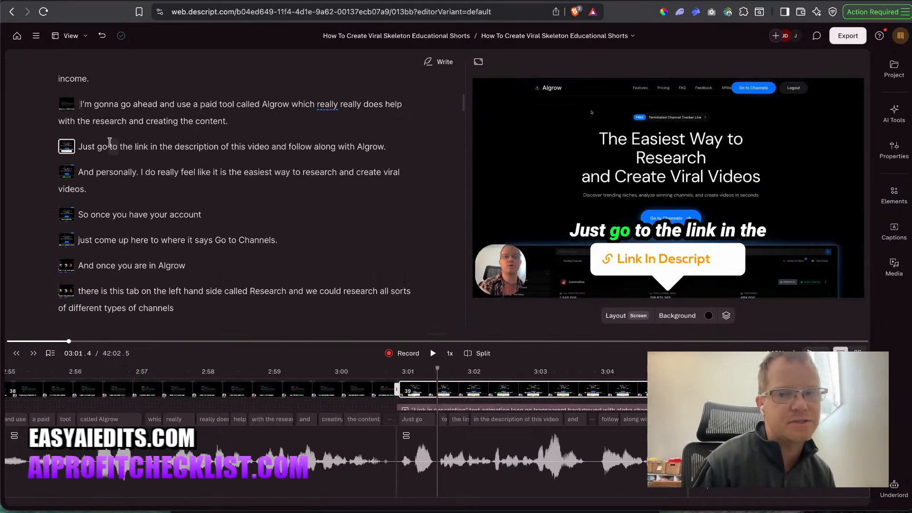
{"action": "key", "text": "space"}
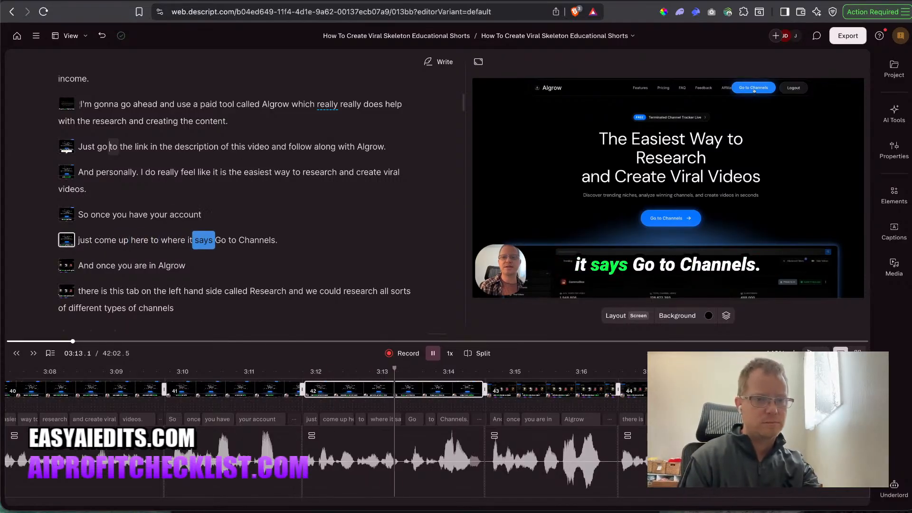
{"action": "key", "text": "space"}
Enlarge and reposition the screen recording around the Go to Channels button in the "just come up here" scene, then preview it.
{"action": "left_click", "coordinate": [177, 242]}
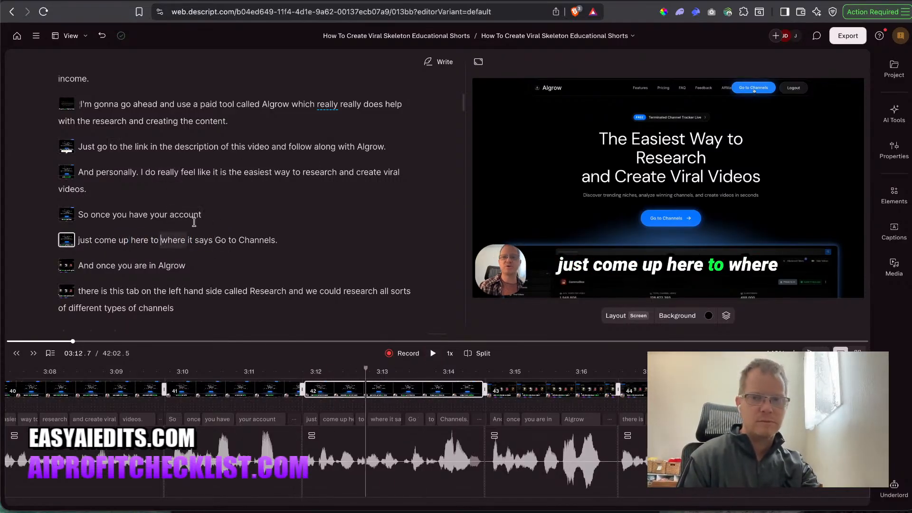
{"action": "left_click", "coordinate": [673, 157]}
{"action": "left_click_drag", "start_coordinate": [475, 314], "coordinate": [638, 253]}
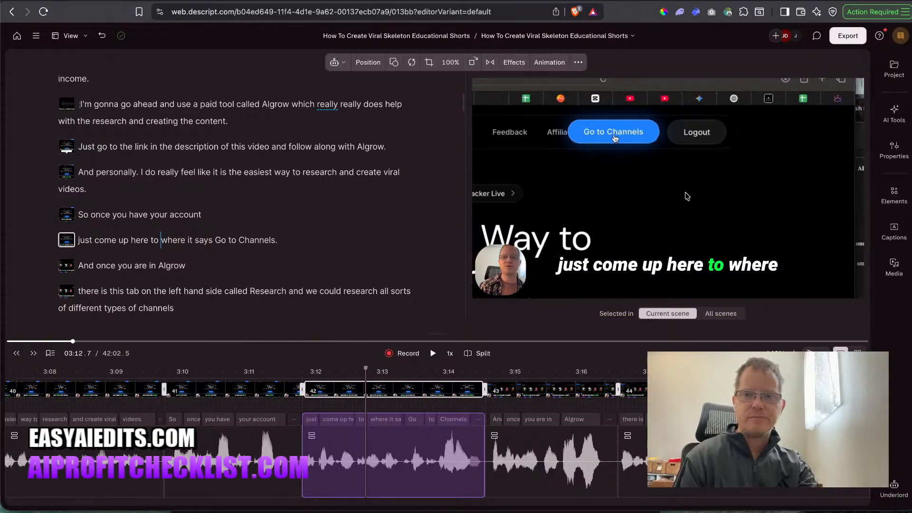
{"action": "left_click_drag", "start_coordinate": [687, 196], "coordinate": [818, 164]}
{"action": "left_click", "coordinate": [158, 214]}
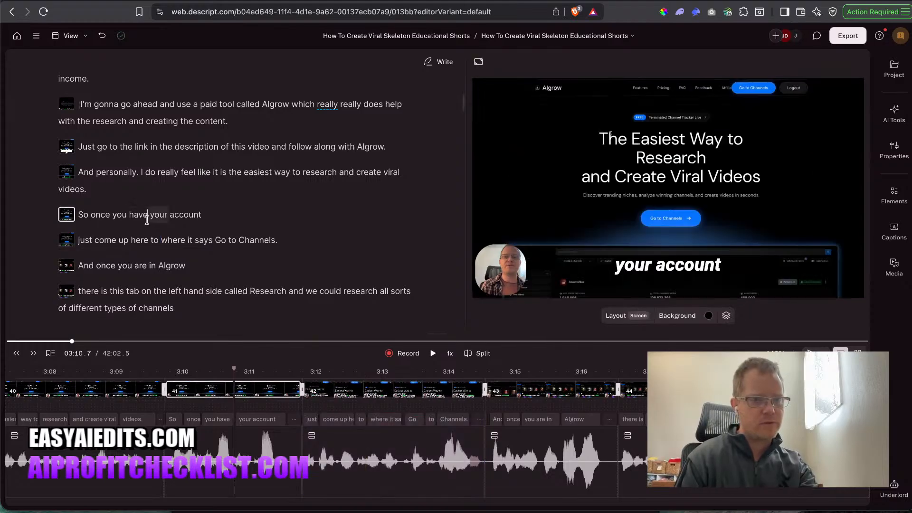
{"action": "key", "text": "space"}
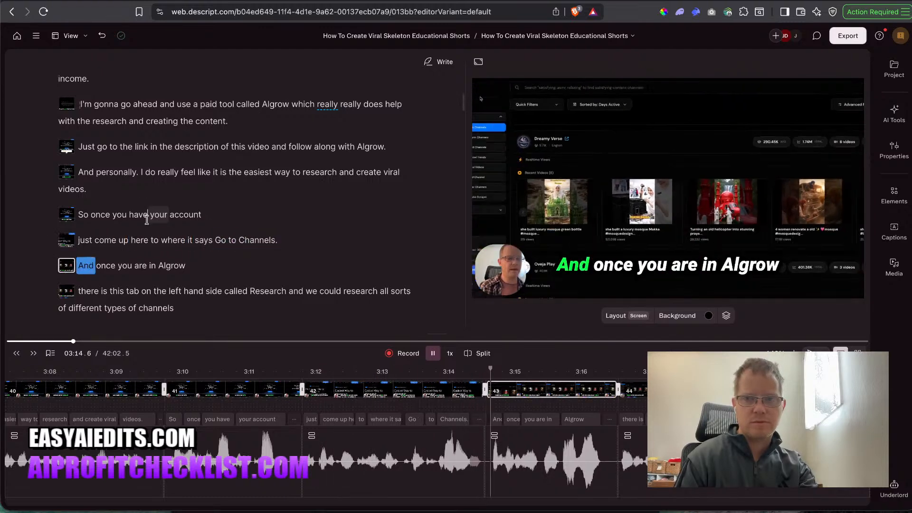
Inspect the transition before the "And once you are in Algrow" scene and play on into "there is this tab on the left hand side.".
{"action": "double_click", "coordinate": [257, 240]}
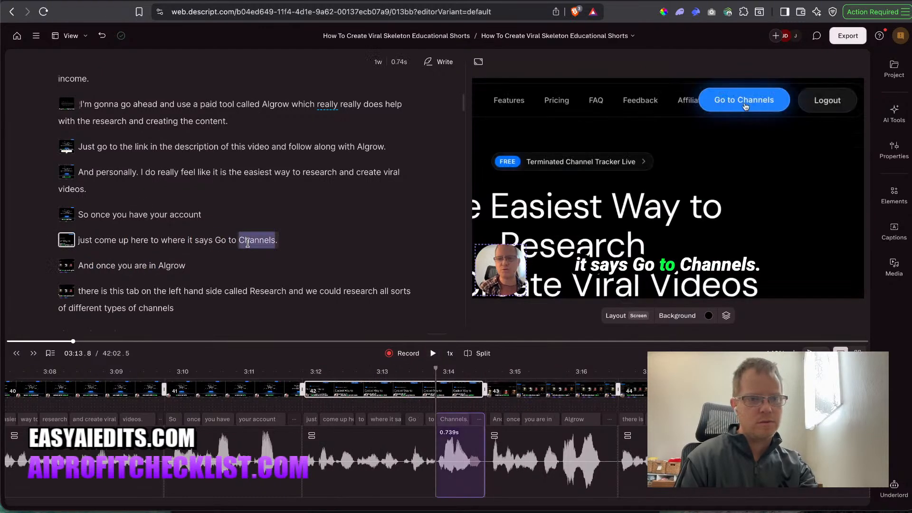
{"action": "left_click", "coordinate": [488, 393]}
{"action": "left_click", "coordinate": [496, 390]}
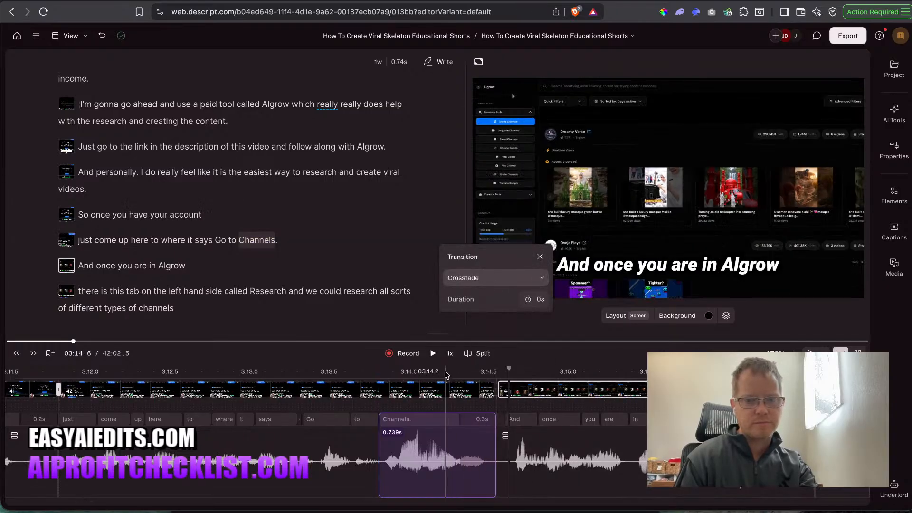
{"action": "key", "text": "space"}
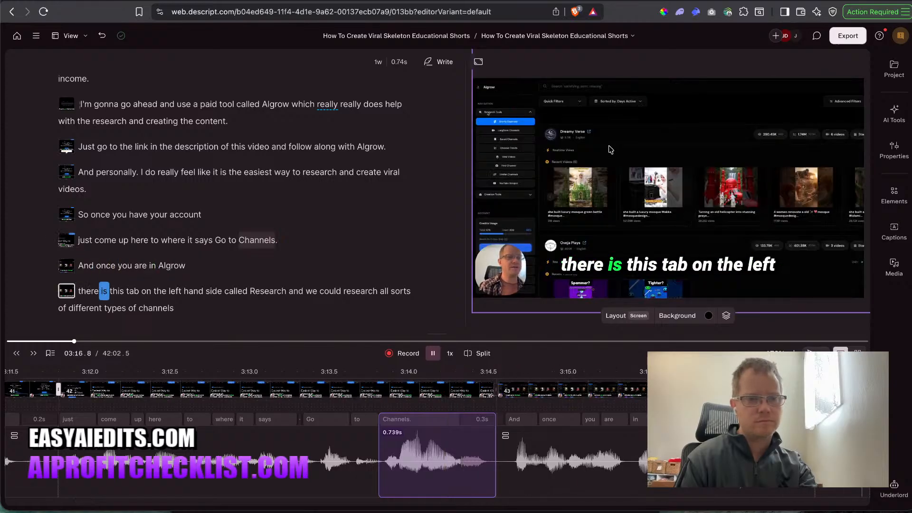
{"action": "key", "text": "space"}
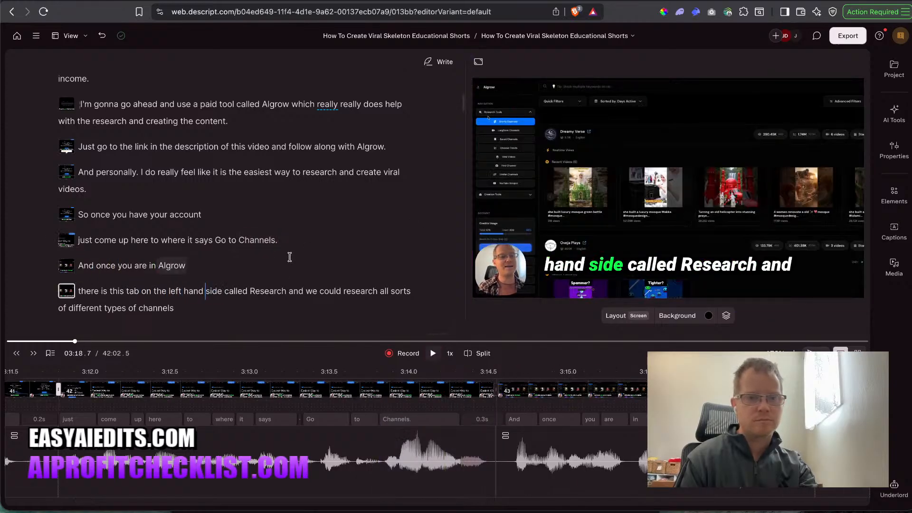
Enlarge and reposition the screen recording around the Research Tools list in the "there is this tab on the left hand side" scene, then preview it.
{"action": "left_click", "coordinate": [209, 291]}
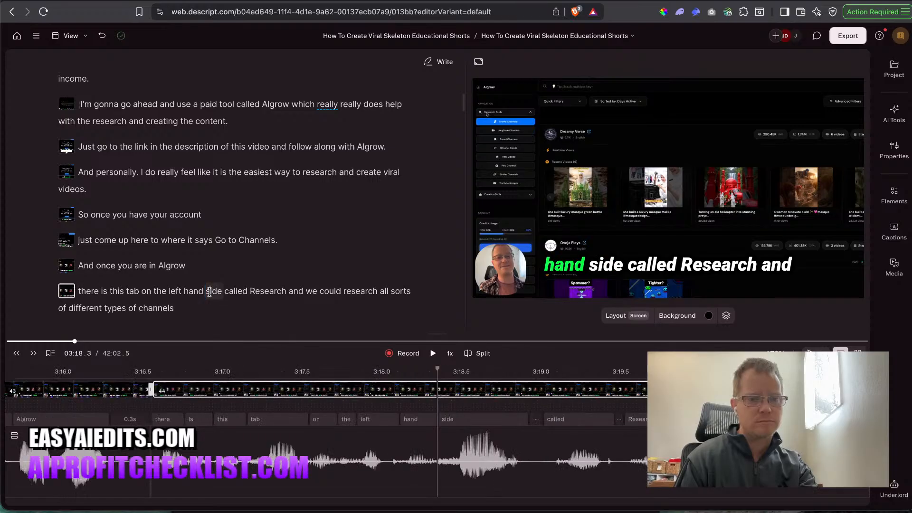
{"action": "left_click", "coordinate": [126, 291]}
{"action": "left_click", "coordinate": [659, 174]}
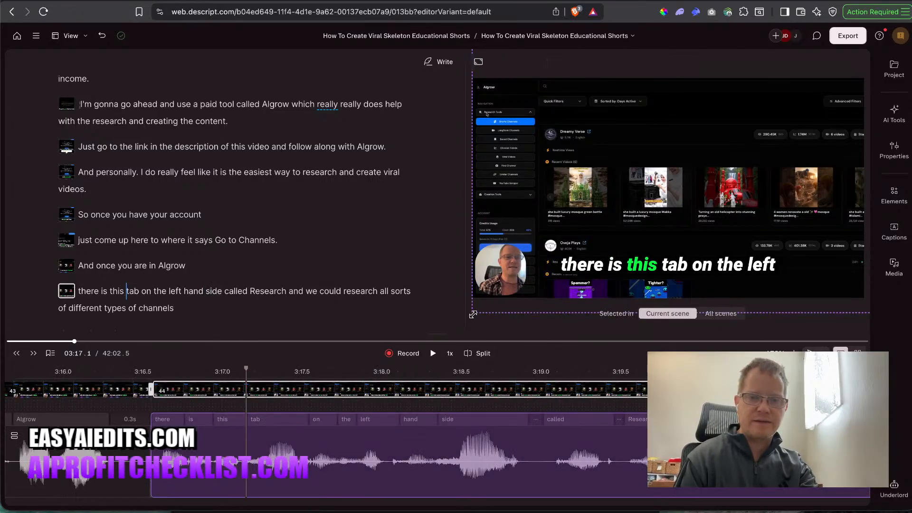
{"action": "left_click_drag", "start_coordinate": [474, 326], "coordinate": [498, 99]}
{"action": "left_click", "coordinate": [152, 265]}
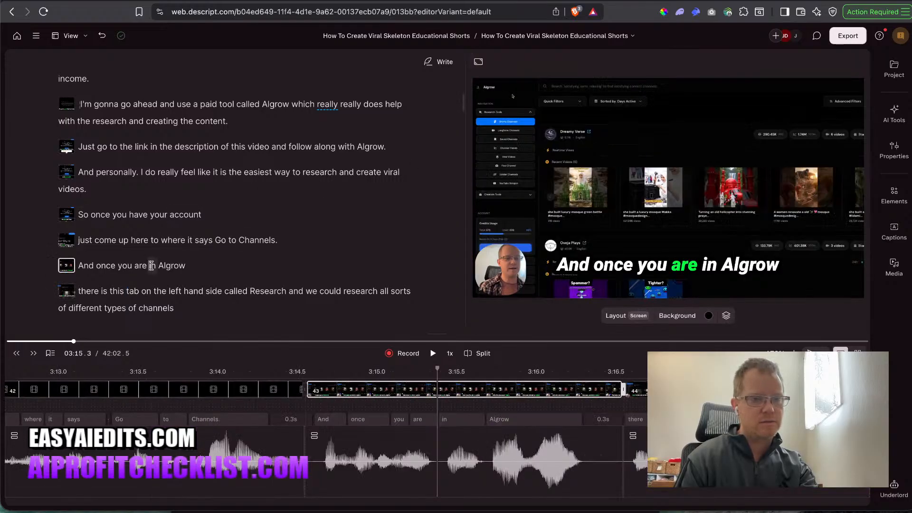
{"action": "key", "text": "space"}
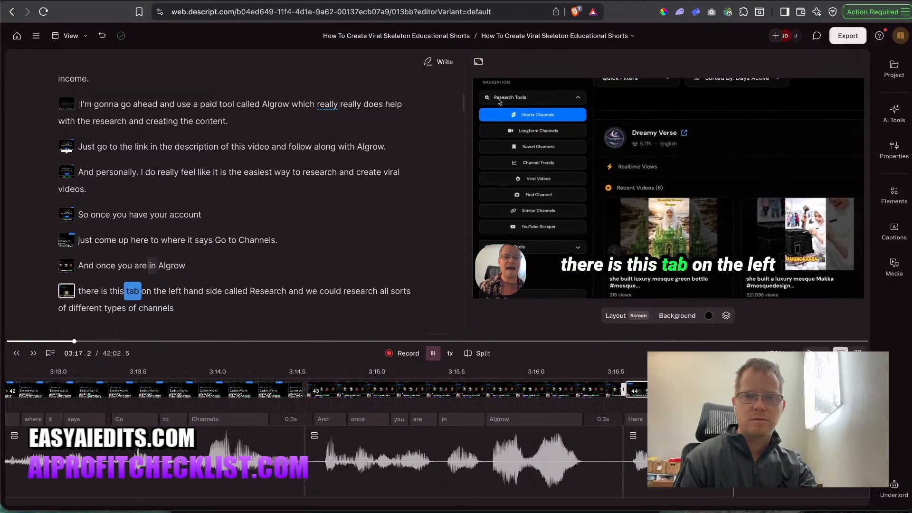
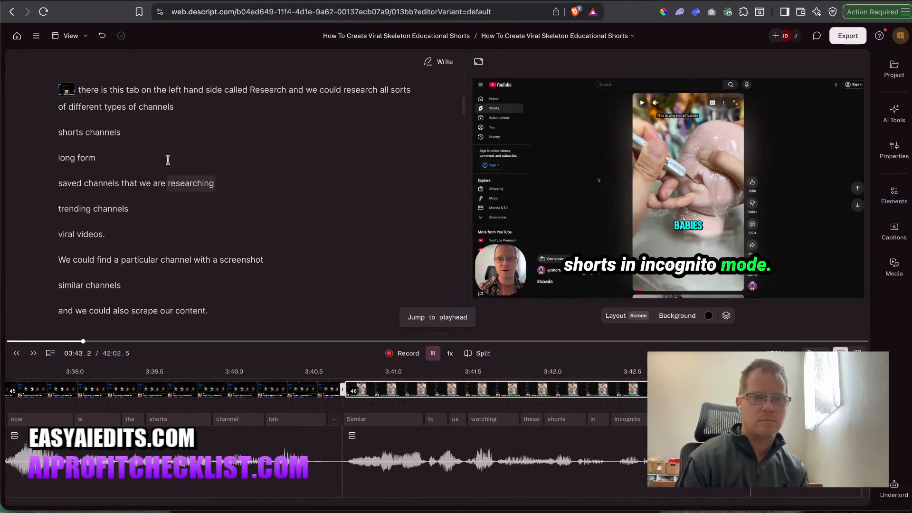
Play on to the "Gro is gonna show us" line, then replay from "And we're gonna get to that in just a minute.".
{"action": "key", "text": "space"}
{"action": "key", "text": "space"}
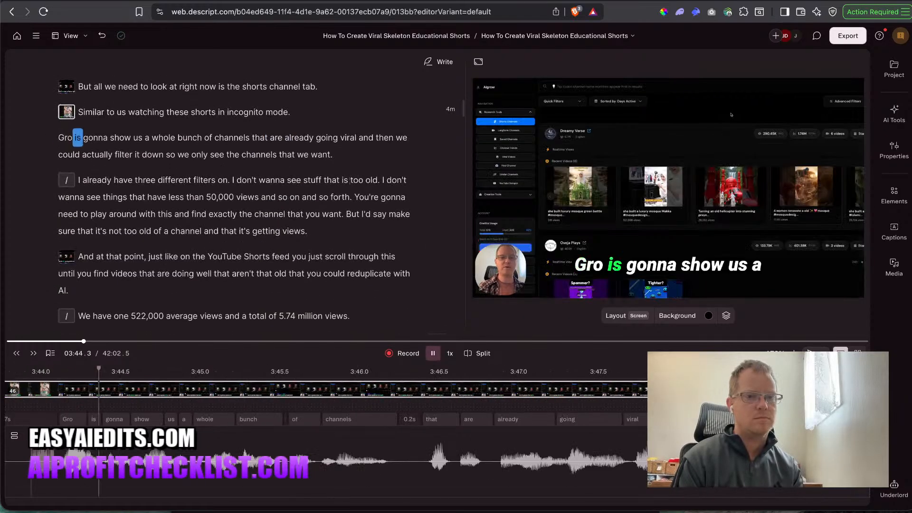
{"action": "key", "text": "space"}
{"action": "scroll", "coordinate": [153, 157], "scroll_direction": "up", "scroll_amount": 1}
{"action": "left_click", "coordinate": [142, 117]}
{"action": "key", "text": "space"}
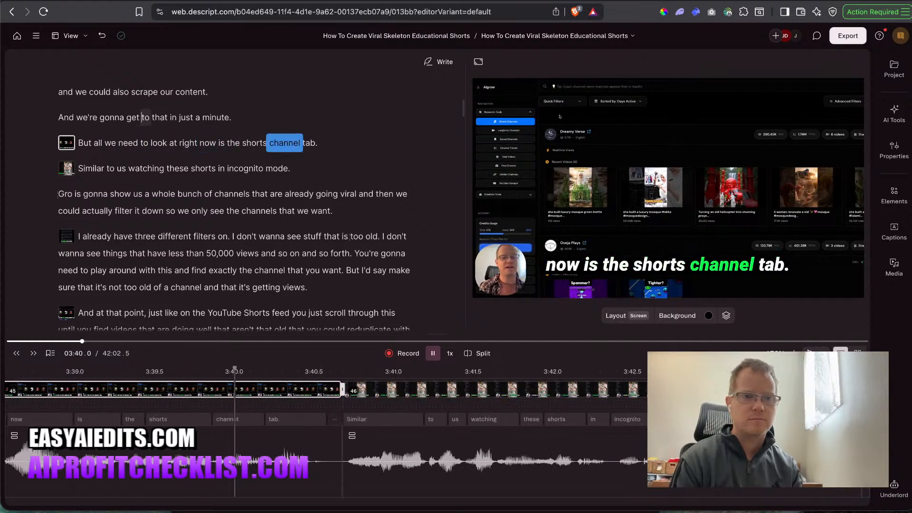
Set the screen recording's width to 10000 in the "But all we need to look at right now" scene and reposition it around Shorts Channels.
{"action": "left_click", "coordinate": [78, 143]}
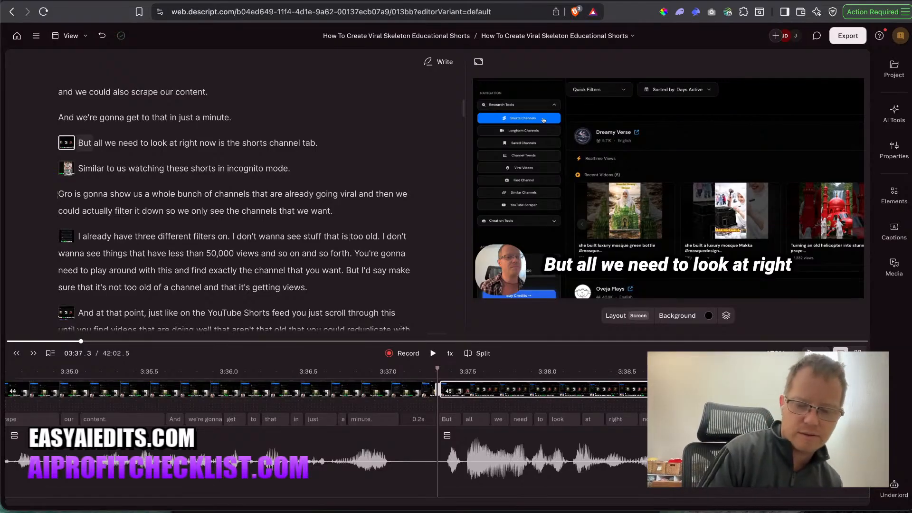
{"action": "key", "text": "space"}
{"action": "left_click", "coordinate": [586, 128]}
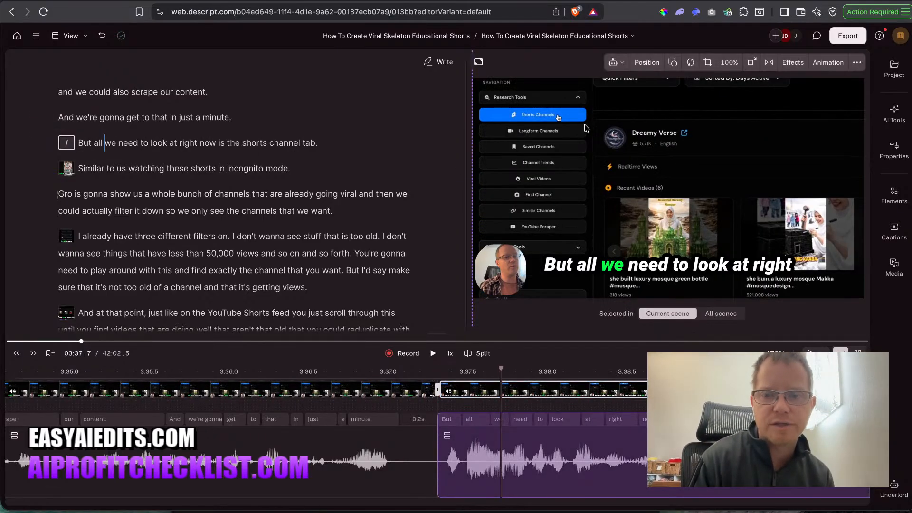
{"action": "left_click", "coordinate": [898, 158]}
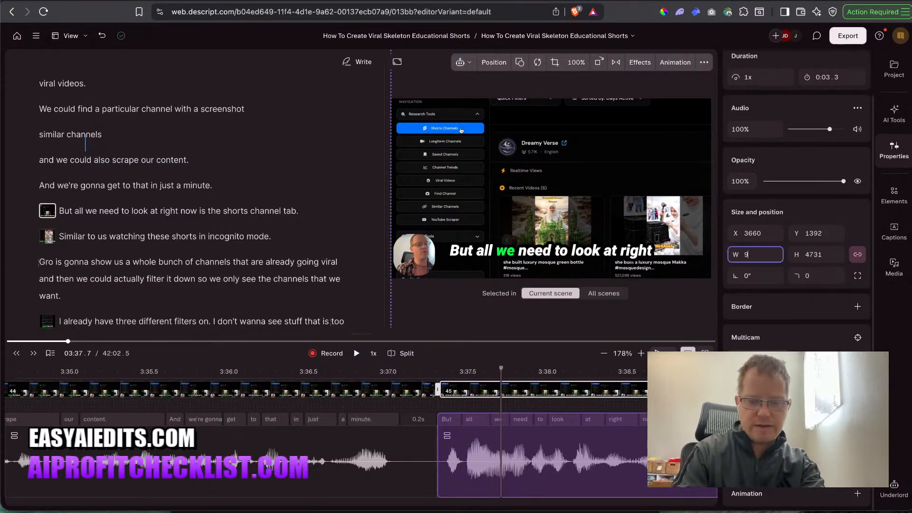
{"action": "type", "text": "9000"}
{"action": "key", "text": "Return"}
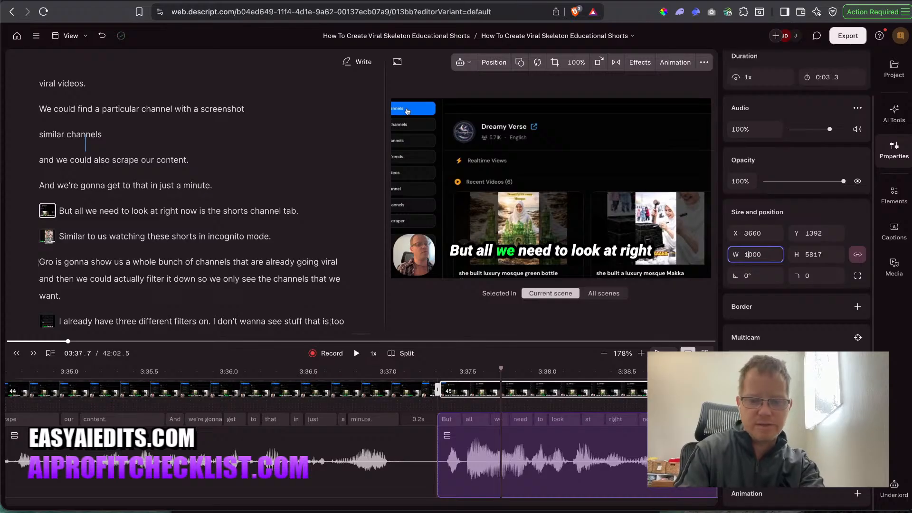
{"action": "key", "text": "Return"}
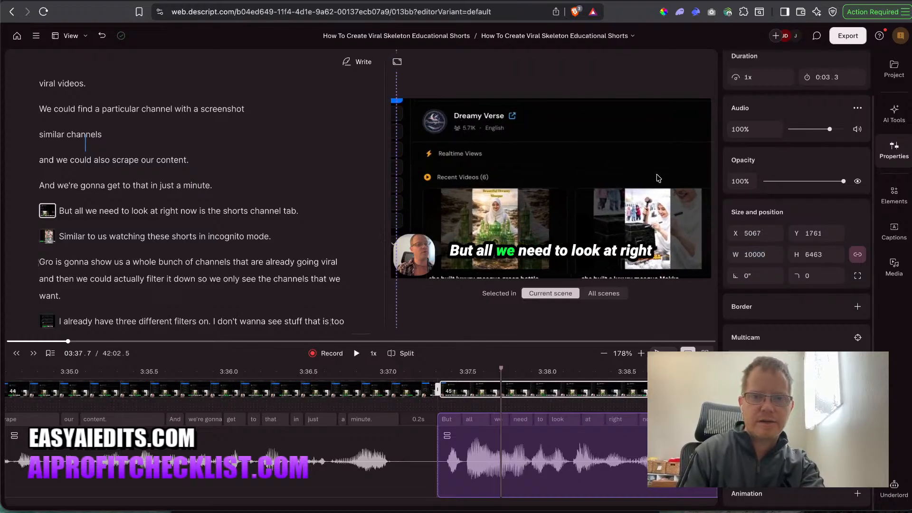
{"action": "left_click_drag", "start_coordinate": [657, 175], "coordinate": [651, 176]}
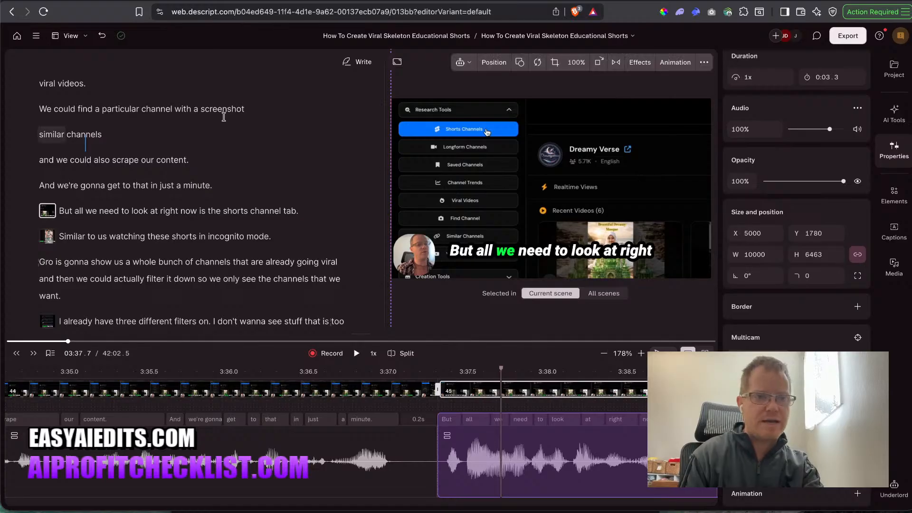
Preview the zoom, shorten the pause before the "But all we need to look at right now" scene, and replay the transition.
{"action": "left_click", "coordinate": [98, 186]}
{"action": "key", "text": "space"}
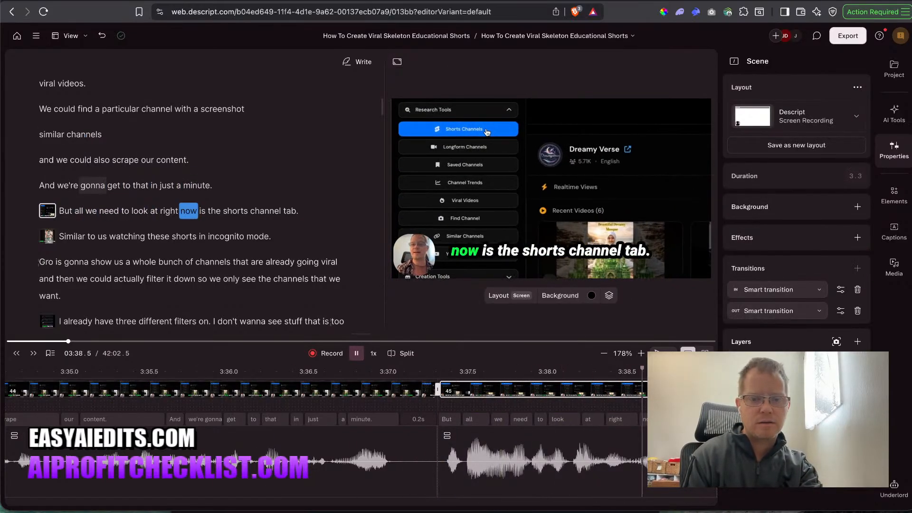
{"action": "left_click_drag", "start_coordinate": [437, 471], "coordinate": [412, 472]}
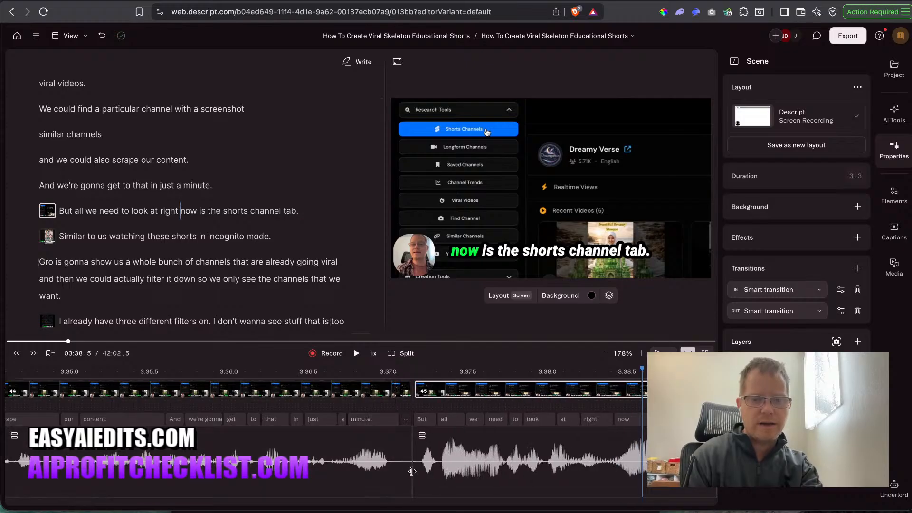
{"action": "left_click", "coordinate": [362, 375]}
{"action": "key", "text": "space"}
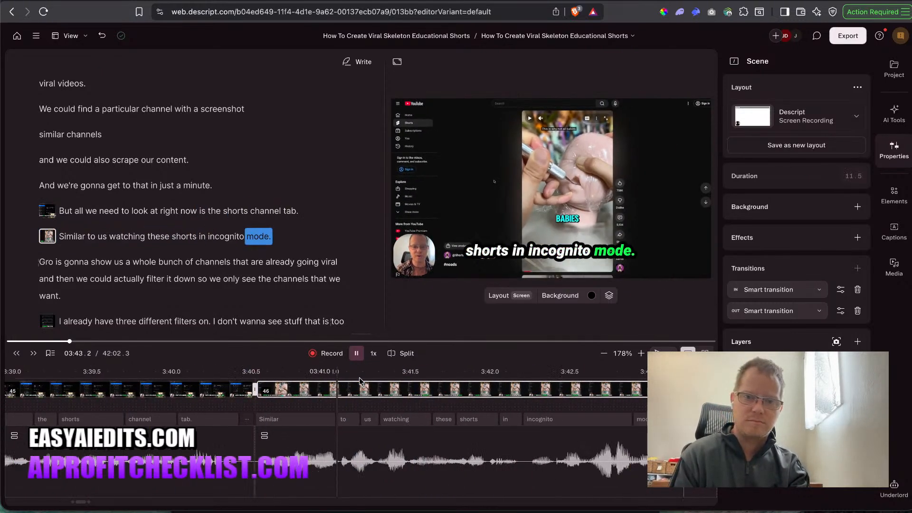
Shorten the pause between "incognito mode." and "Gro is gonna show us" in the timeline, then replay that passage.
{"action": "key", "text": "space"}
{"action": "scroll", "coordinate": [240, 453], "scroll_direction": "left", "scroll_amount": 5}
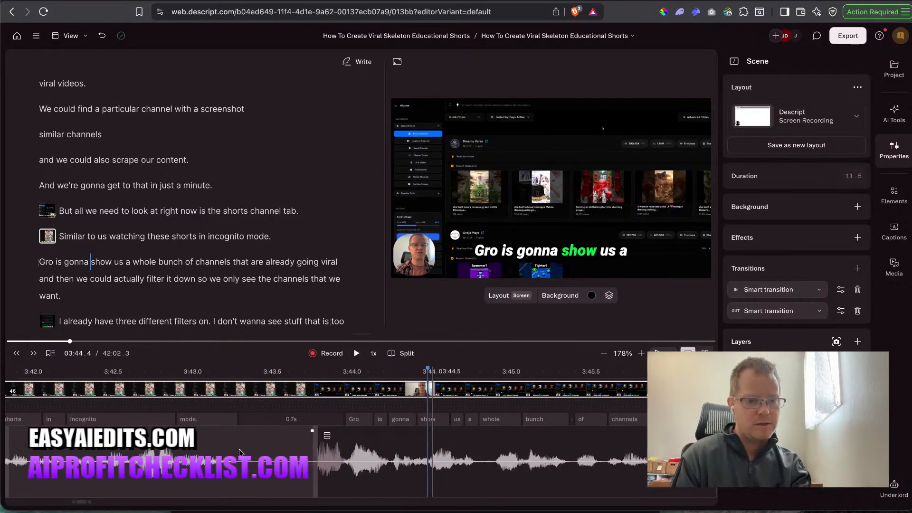
{"action": "left_click_drag", "start_coordinate": [315, 472], "coordinate": [238, 473]}
{"action": "left_click", "coordinate": [230, 375]}
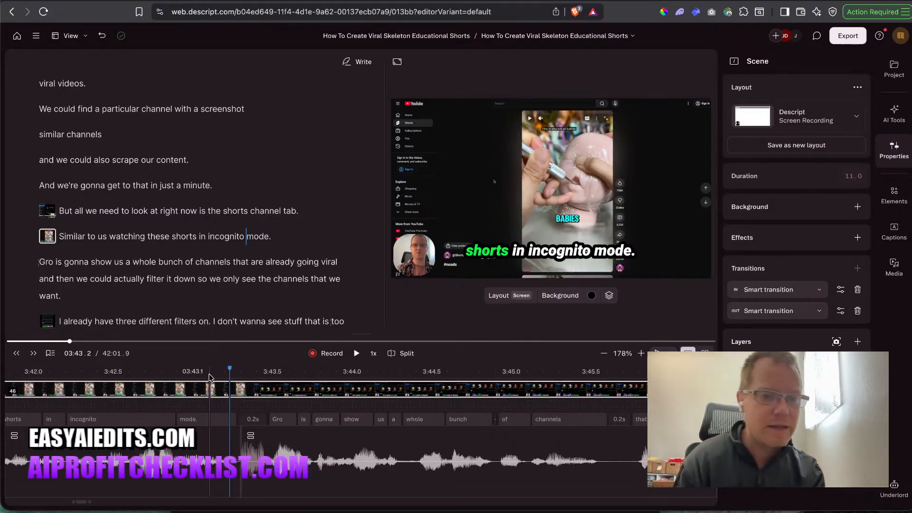
{"action": "left_click", "coordinate": [210, 377]}
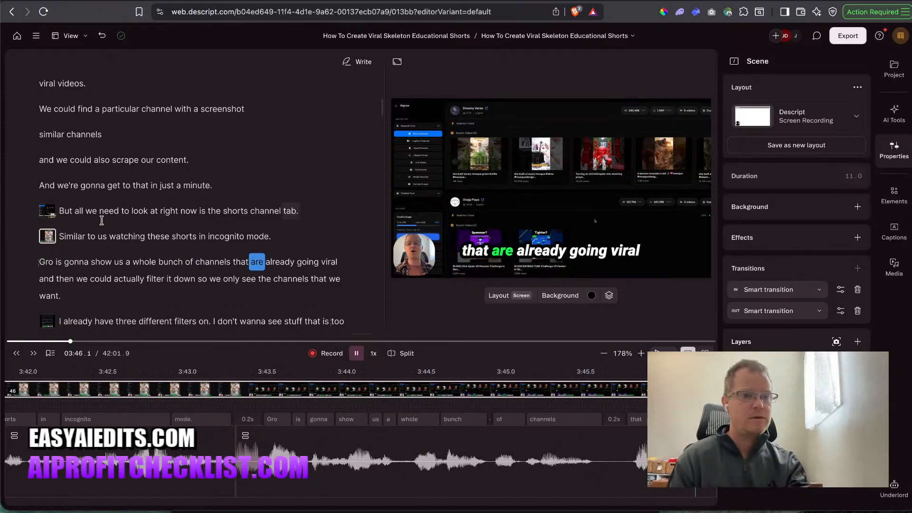
Correct the transcript word "Gro" to "Algrow" in the "is gonna show us a whole bunch of channels" line.
{"action": "key", "text": "space"}
{"action": "double_click", "coordinate": [45, 262]}
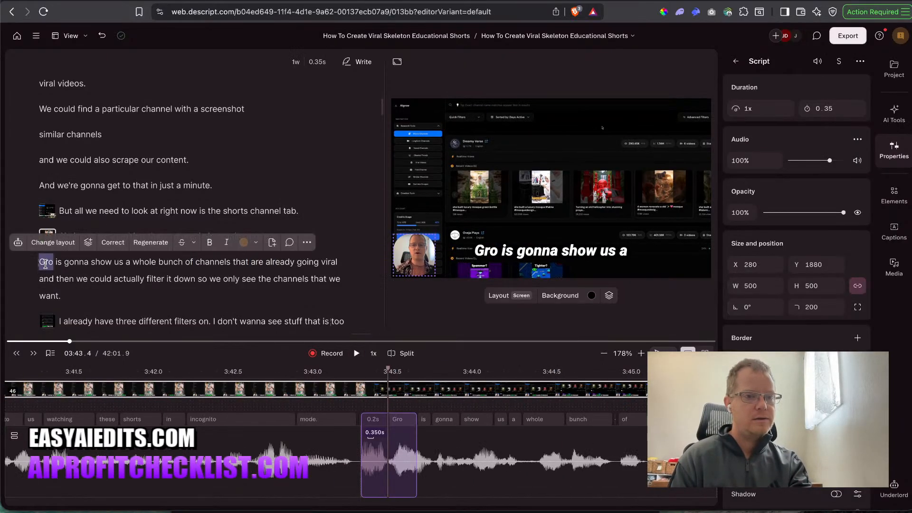
{"action": "key", "text": "e"}
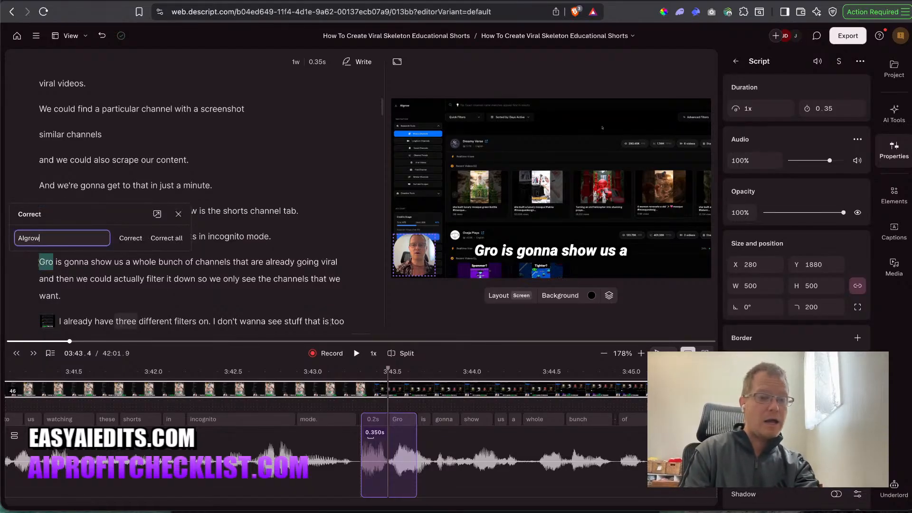
{"action": "key", "text": "Return"}
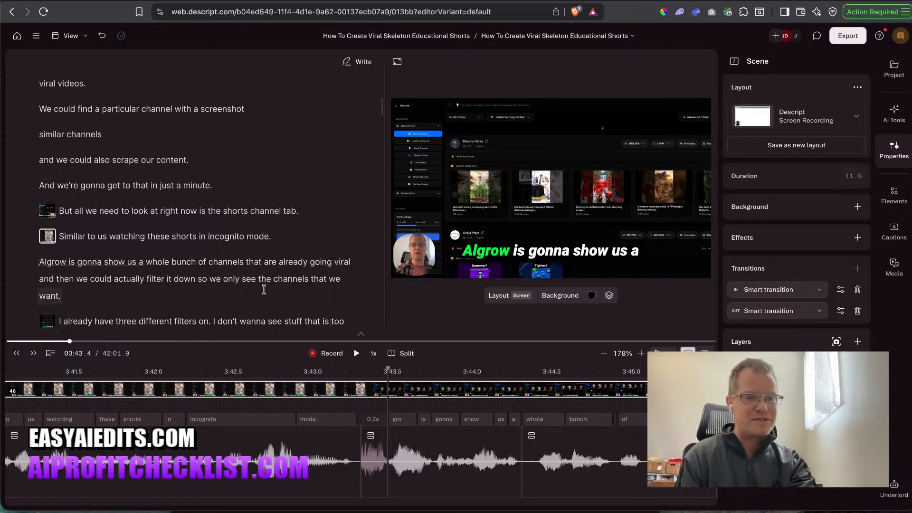
Replay the passage from "incognito mode", start a new scene before "Algrow is gonna show us", and play on.
{"action": "left_click", "coordinate": [241, 237]}
{"action": "key", "text": "space"}
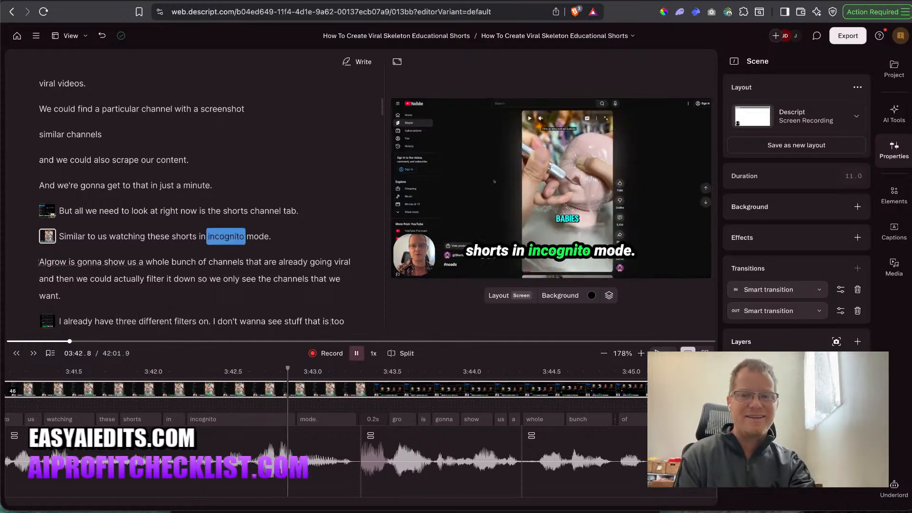
{"action": "key", "text": "space"}
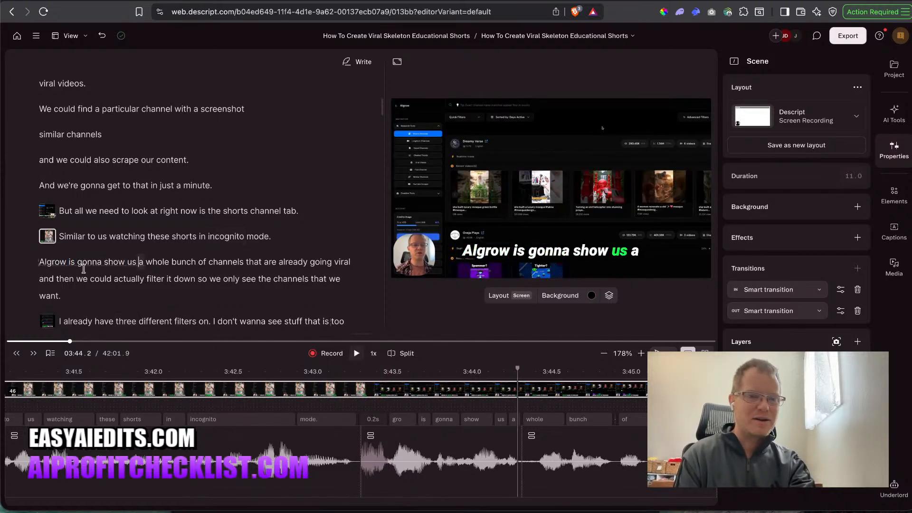
{"action": "left_click", "coordinate": [40, 261]}
{"action": "key", "text": "slash"}
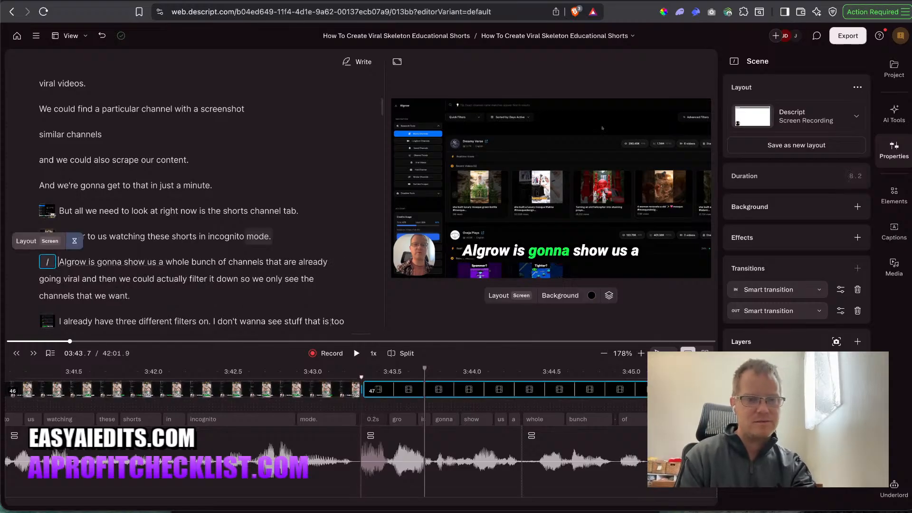
{"action": "left_click", "coordinate": [223, 240]}
{"action": "key", "text": "space"}
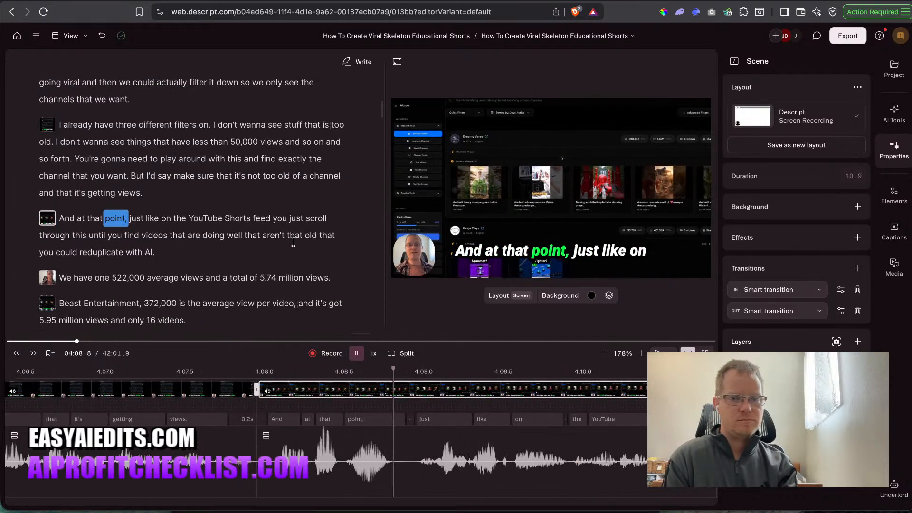
Remove the comma after "And at that point" in the transcript and resume playback.
{"action": "key", "text": "space"}
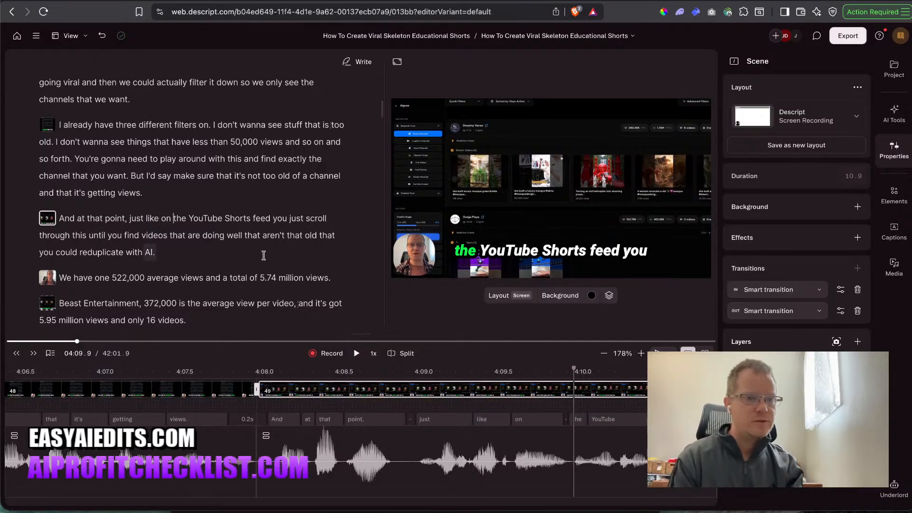
{"action": "left_click", "coordinate": [127, 217]}
{"action": "key", "text": "BackSpace"}
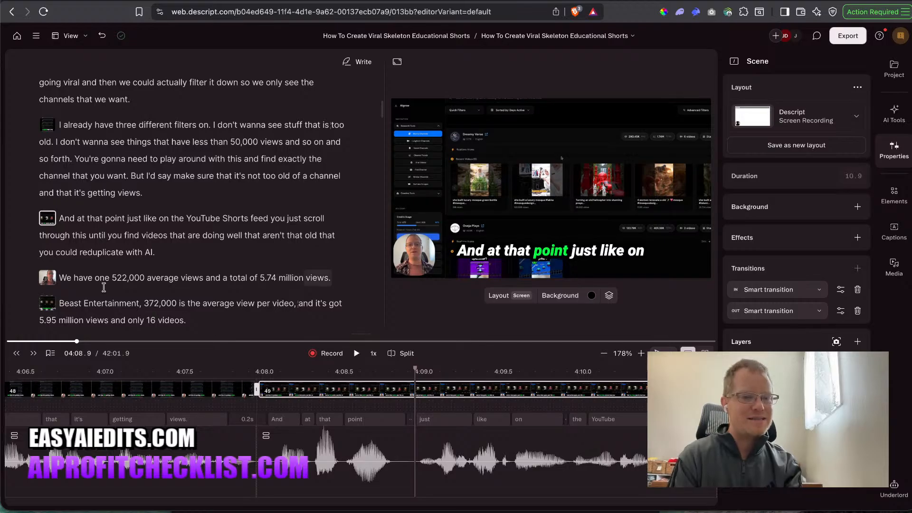
{"action": "key", "text": "space"}
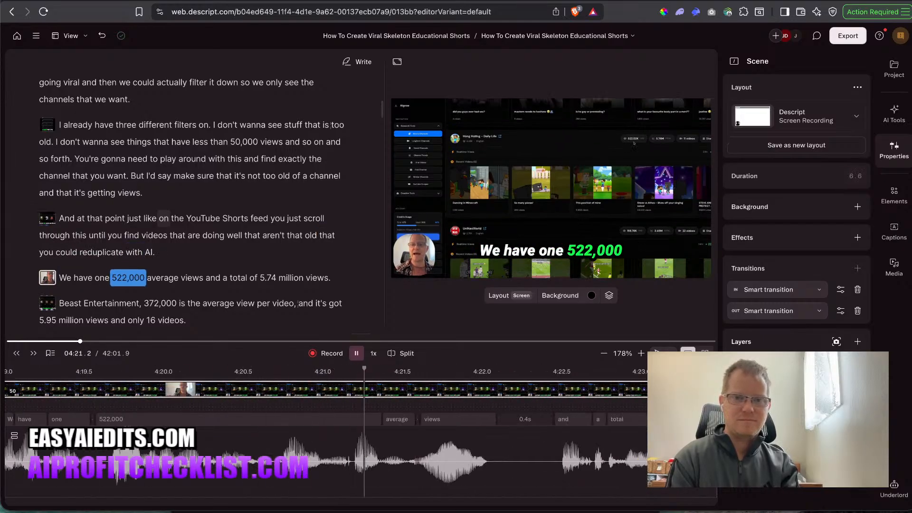
Enlarge the screen recording in the "We have one 522,000 average views" scene to about 4837 wide, then preview it.
{"action": "left_click", "coordinate": [93, 279]}
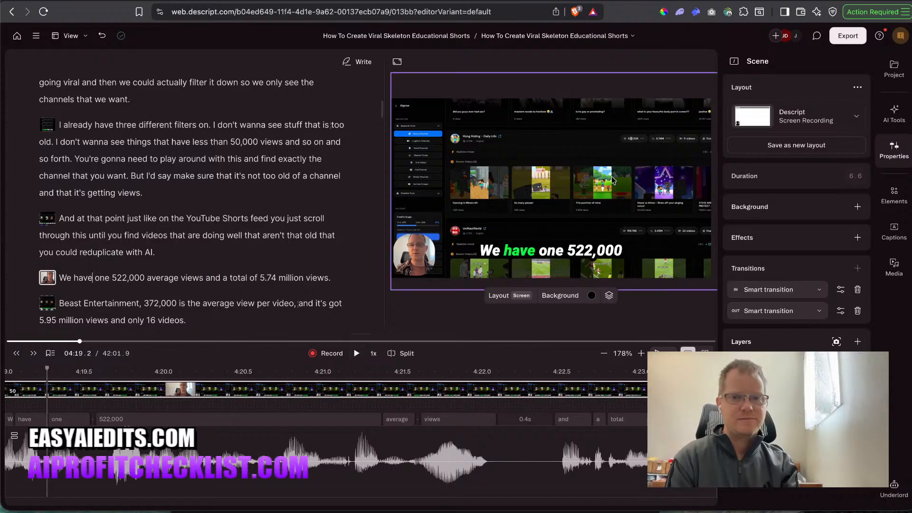
{"action": "left_click_drag", "start_coordinate": [392, 70], "coordinate": [322, 32]}
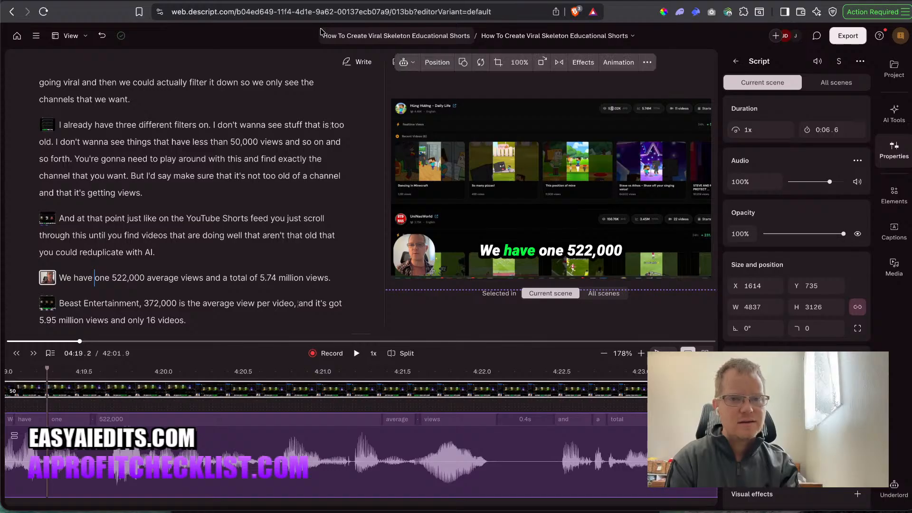
{"action": "left_click", "coordinate": [65, 282]}
{"action": "key", "text": "space"}
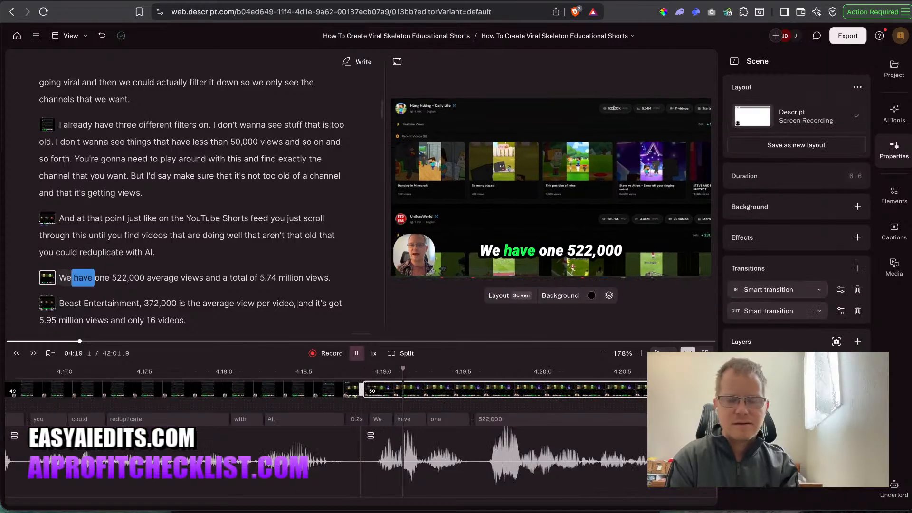
{"action": "key", "text": "space"}
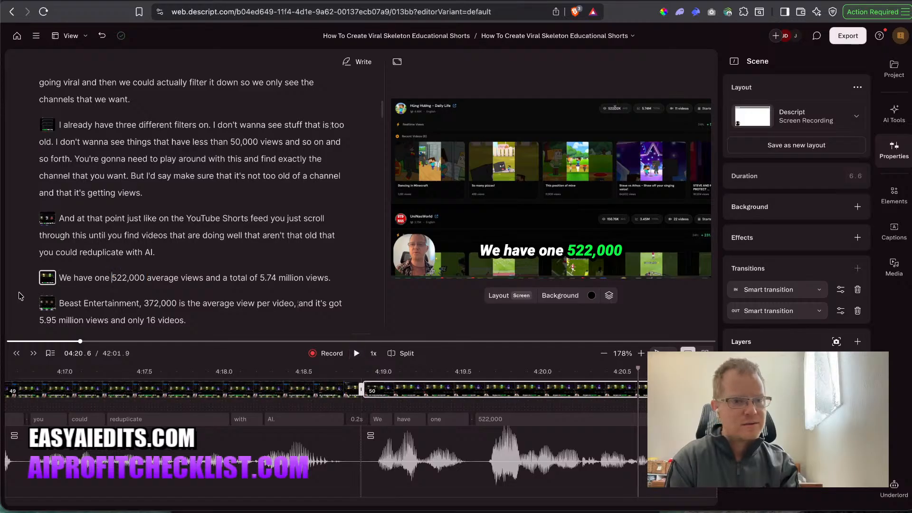
Break the line before "522,000 average views" and start a new scene there.
{"action": "left_click", "coordinate": [112, 279]}
{"action": "key", "text": "Return"}
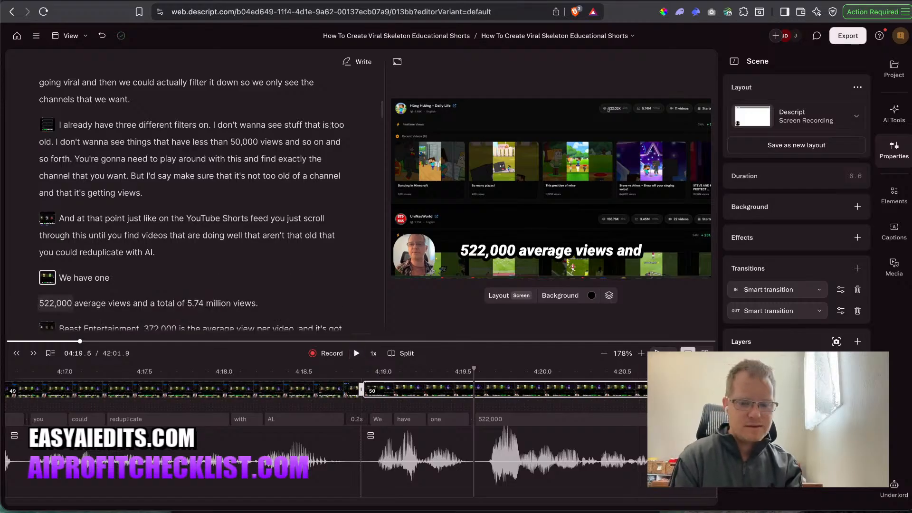
{"action": "left_click", "coordinate": [47, 303]}
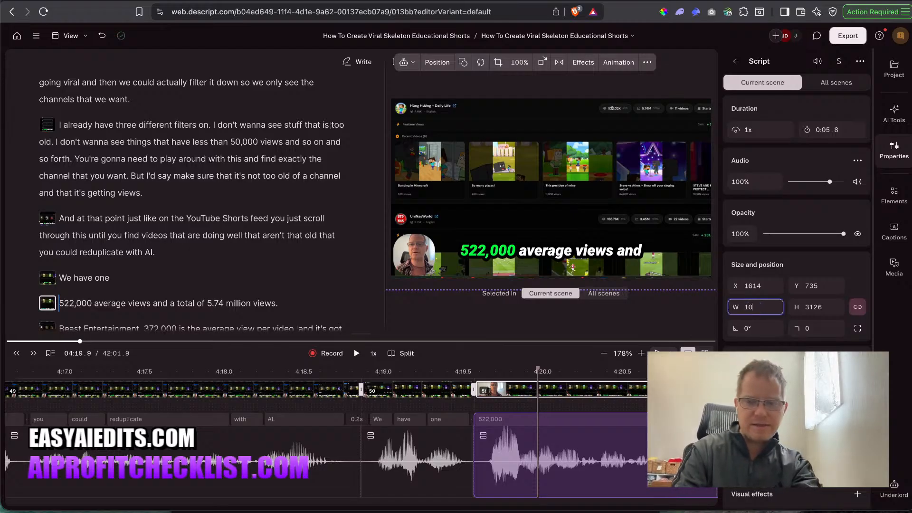
Set the screen recording's width to 10000 in the "522,000 average views" scene, move it to about X -800, Y 1678, and preview from "We have one".
{"action": "type", "text": "10000"}
{"action": "key", "text": "Return"}
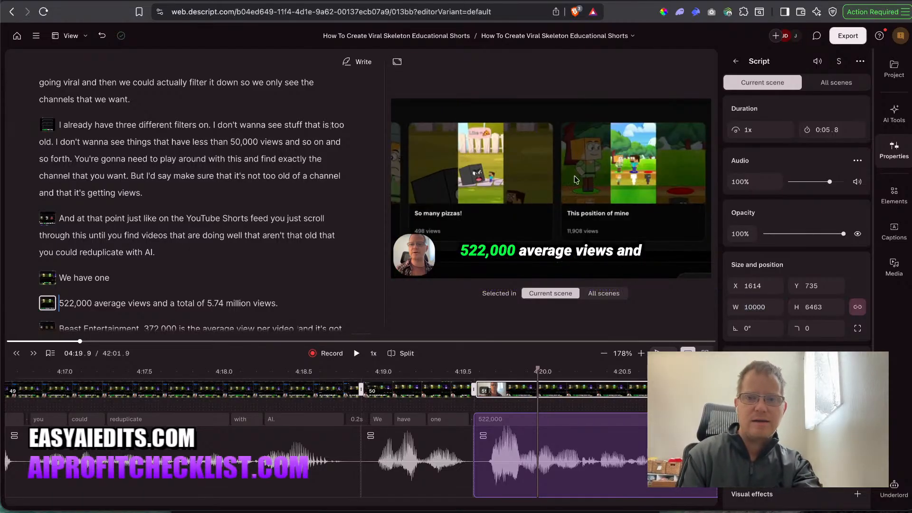
{"action": "left_click_drag", "start_coordinate": [468, 291], "coordinate": [390, 239]}
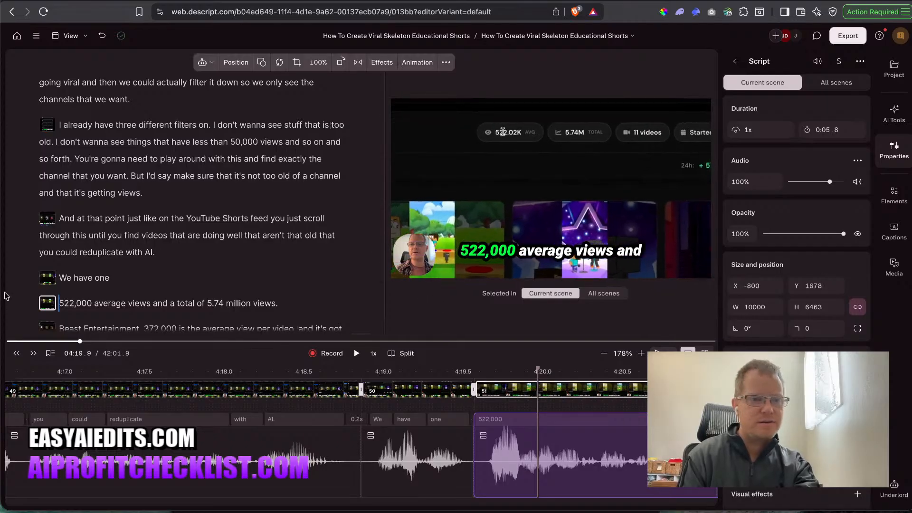
{"action": "left_click", "coordinate": [83, 282]}
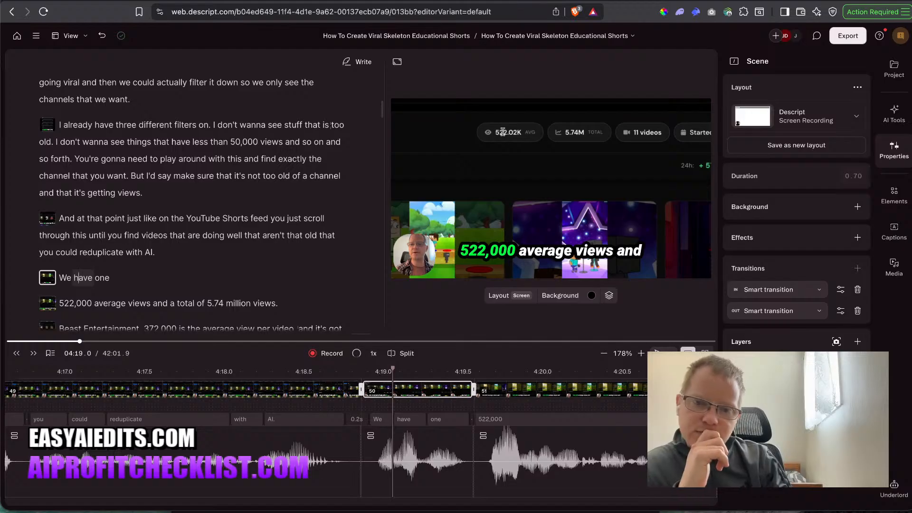
{"action": "left_click", "coordinate": [104, 254]}
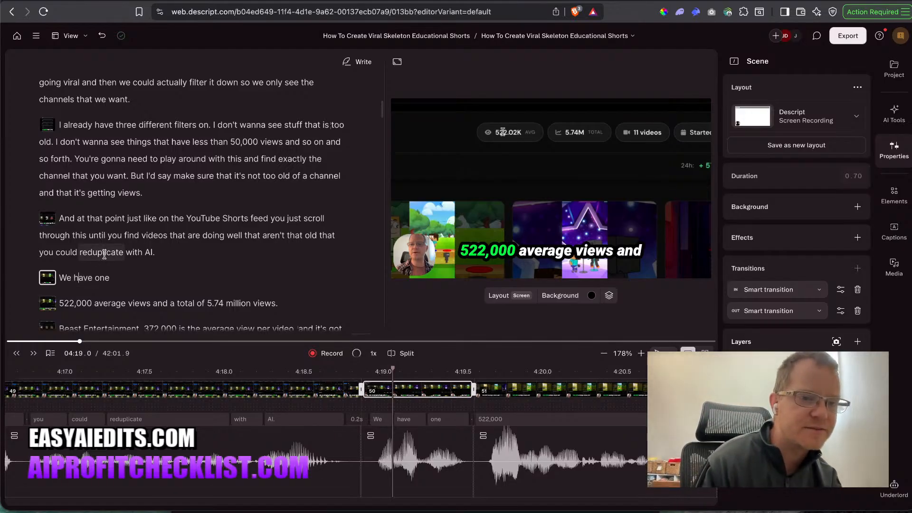
{"action": "key", "text": "space"}
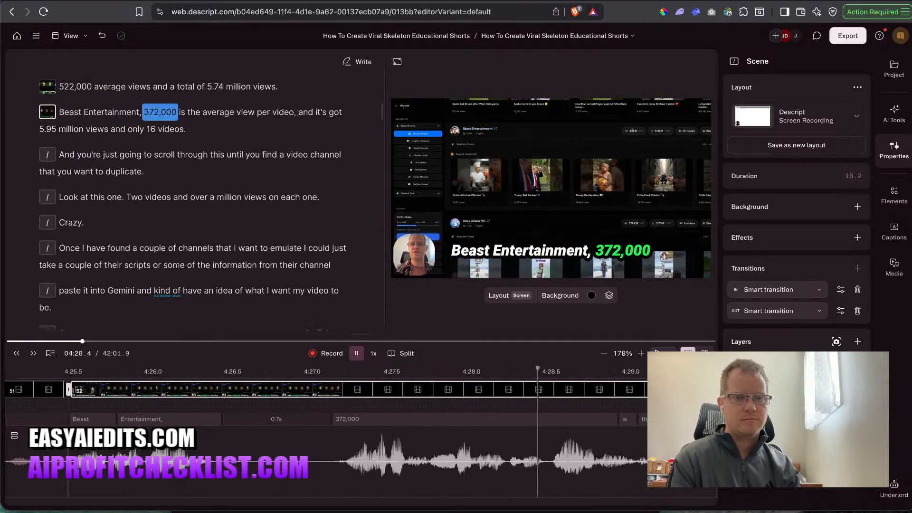
{"action": "key", "text": "space"}
Copy the screen recording from the "We have one" scene, paste its attributes onto the "Beast Entertainment" scene's recording, and play it back.
{"action": "scroll", "coordinate": [89, 111], "scroll_direction": "up", "scroll_amount": 1}
{"action": "left_click", "coordinate": [89, 109]}
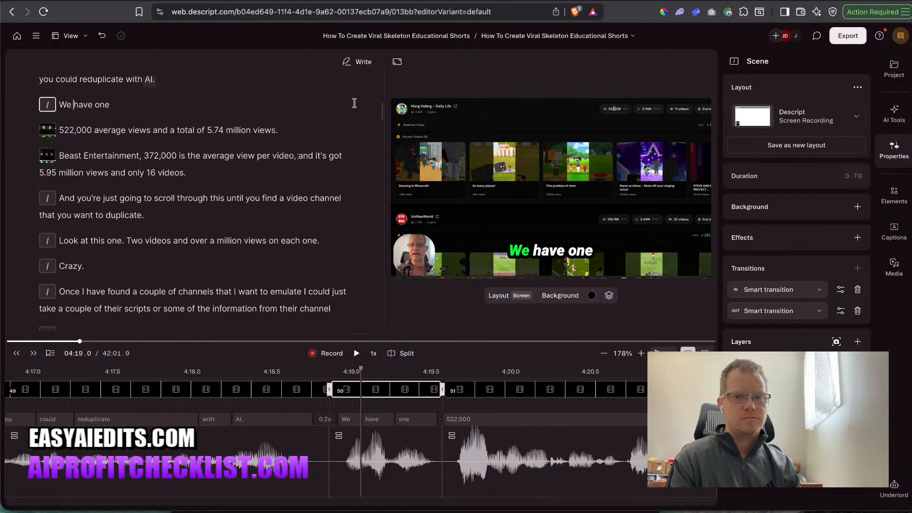
{"action": "right_click", "coordinate": [494, 152]}
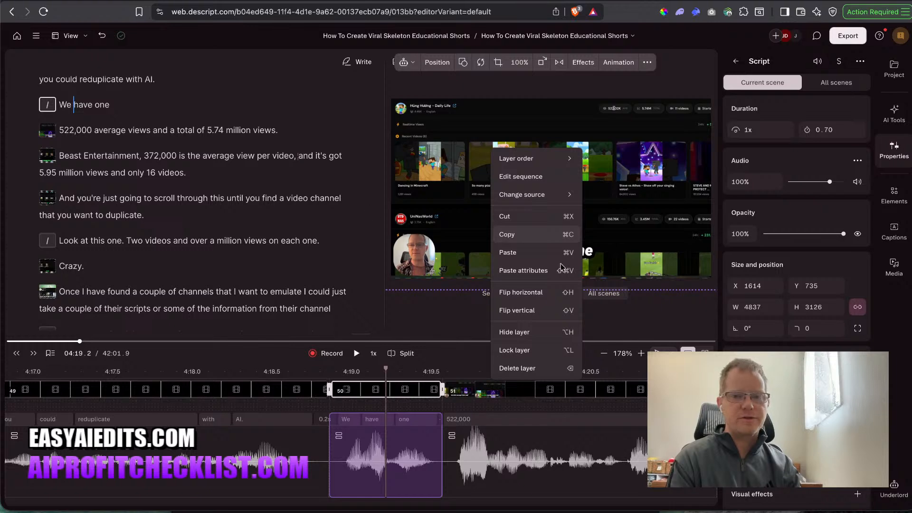
{"action": "key", "text": "Escape"}
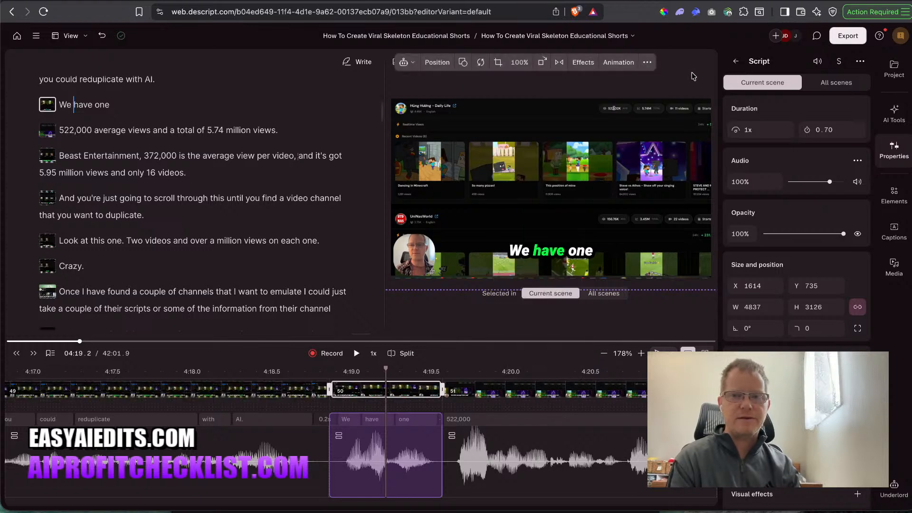
{"action": "left_click", "coordinate": [117, 155]}
{"action": "right_click", "coordinate": [493, 154]}
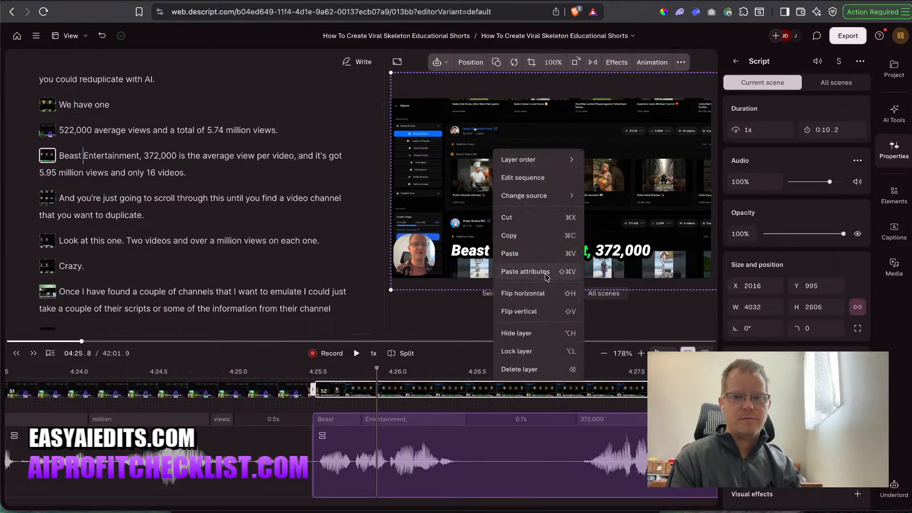
{"action": "left_click", "coordinate": [541, 273]}
{"action": "key", "text": "space"}
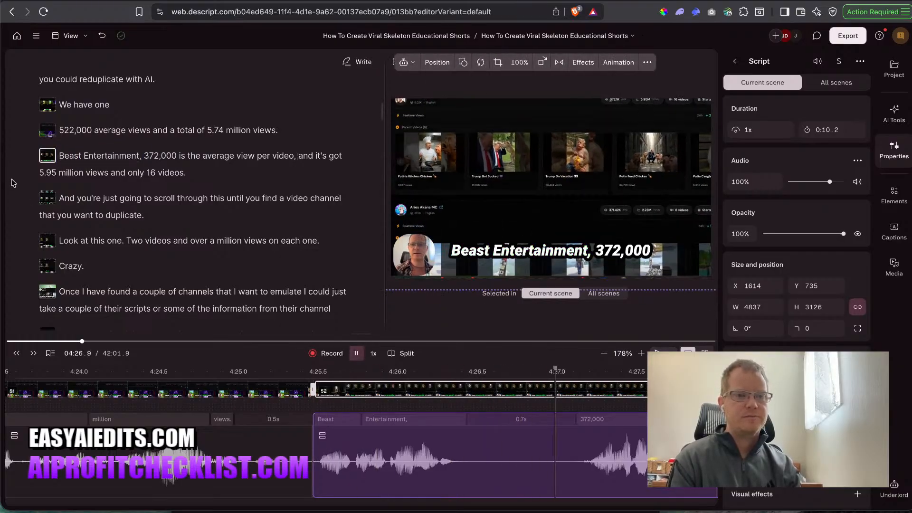
Replace the comma after "Beast Entertainment" with a period and remove the comma after "average view per video" in the transcript.
{"action": "key", "text": "Escape"}
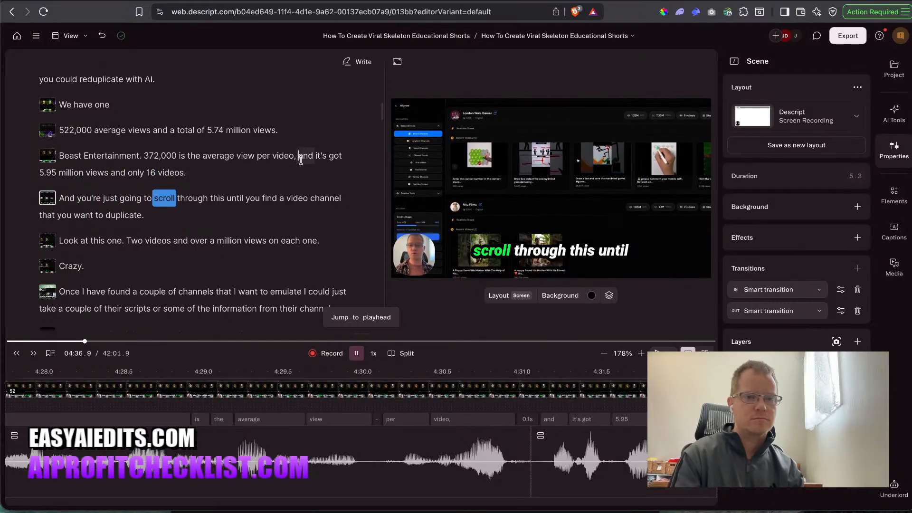
{"action": "key", "text": "Left"}
{"action": "key", "text": "BackSpace"}
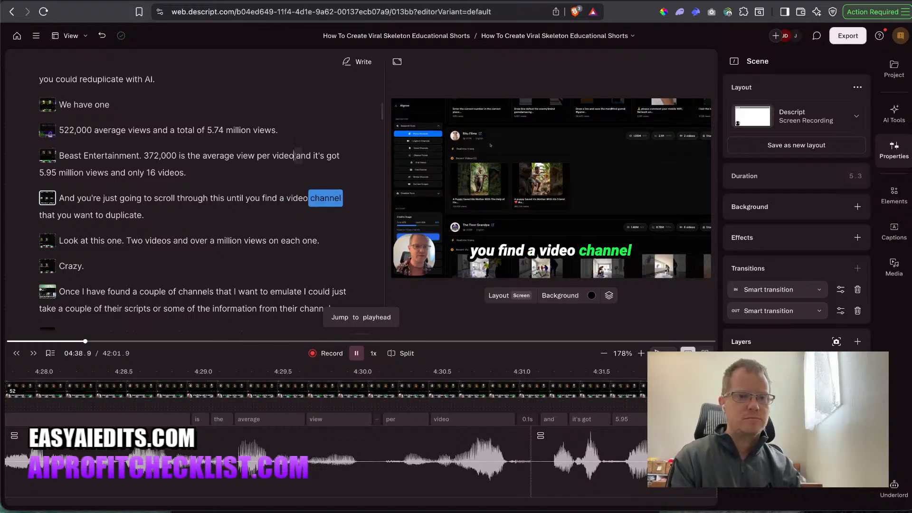
{"action": "key", "text": "space"}
Remove the scene break before "And you're just going to scroll" and preview the merged passage.
{"action": "left_click", "coordinate": [172, 177]}
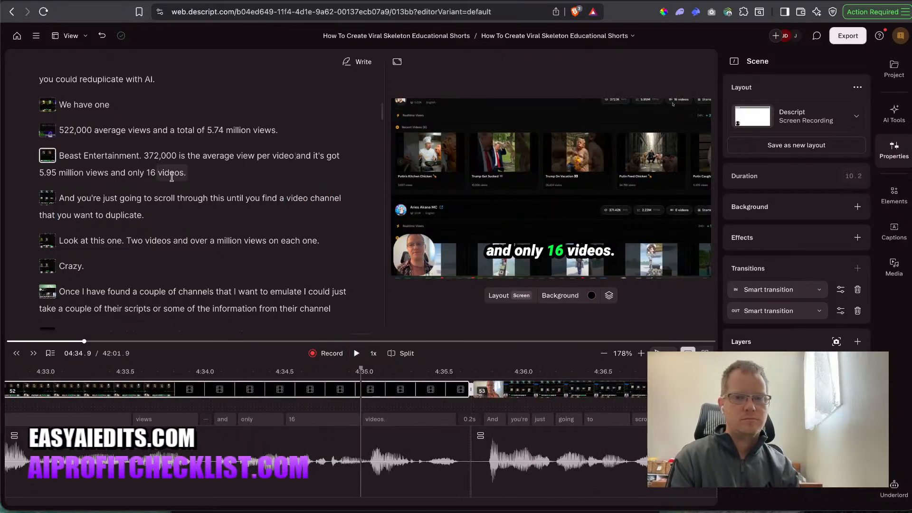
{"action": "left_click", "coordinate": [62, 198]}
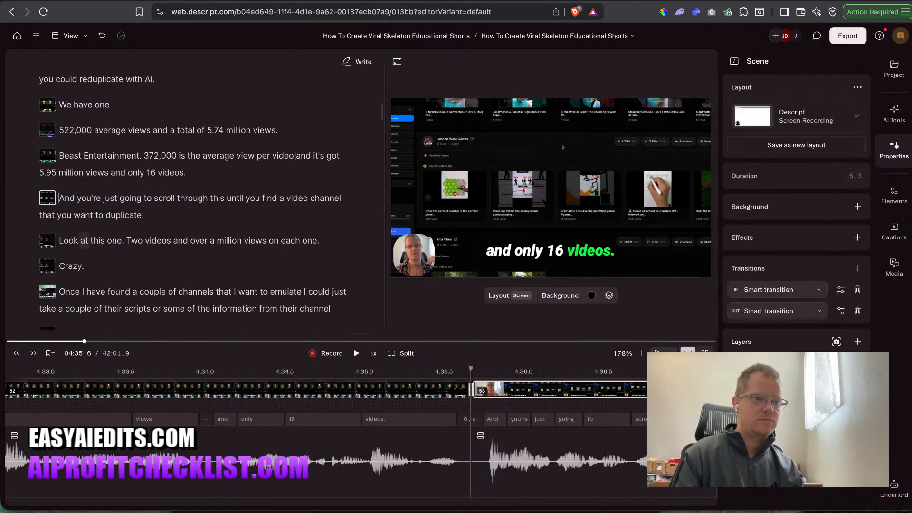
{"action": "key", "text": "space"}
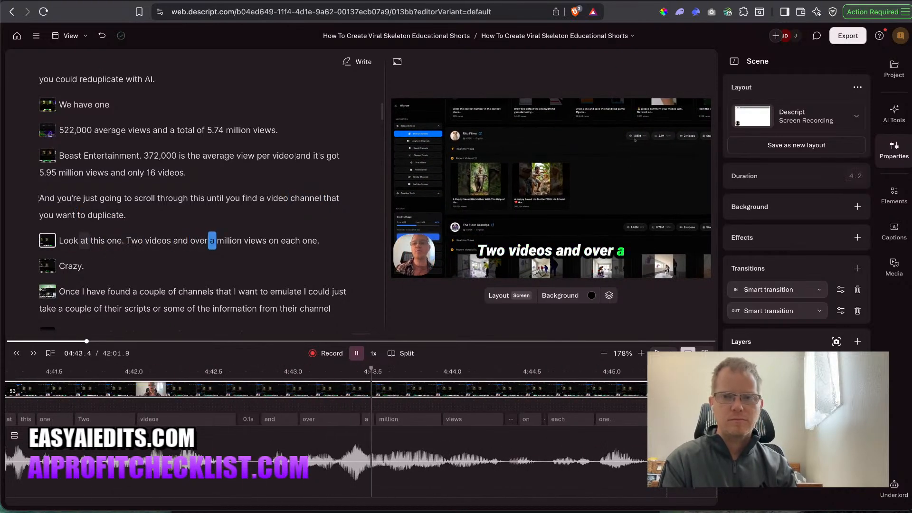
{"action": "key", "text": "space"}
Copy the enlarged recording from the "522,000 average views" scene and paste its attributes onto the recording in the "Look at this one" scene.
{"action": "left_click", "coordinate": [194, 132]}
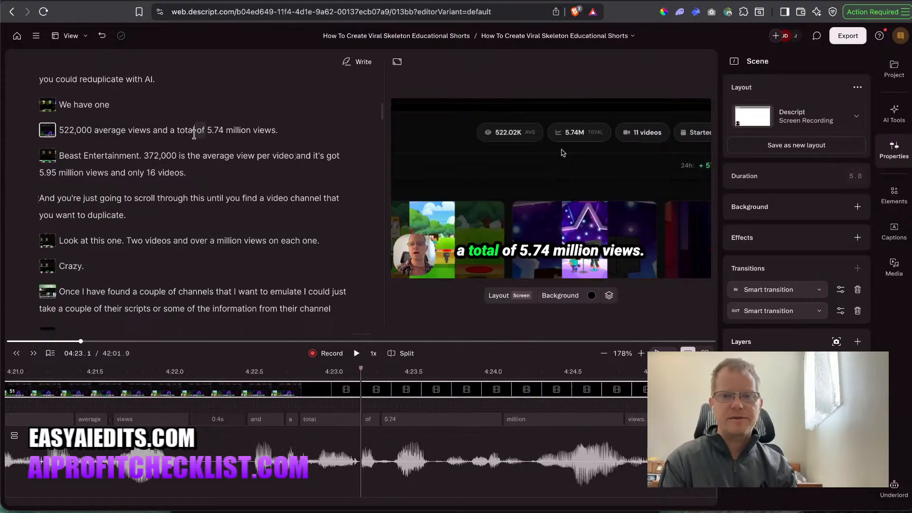
{"action": "right_click", "coordinate": [638, 215]}
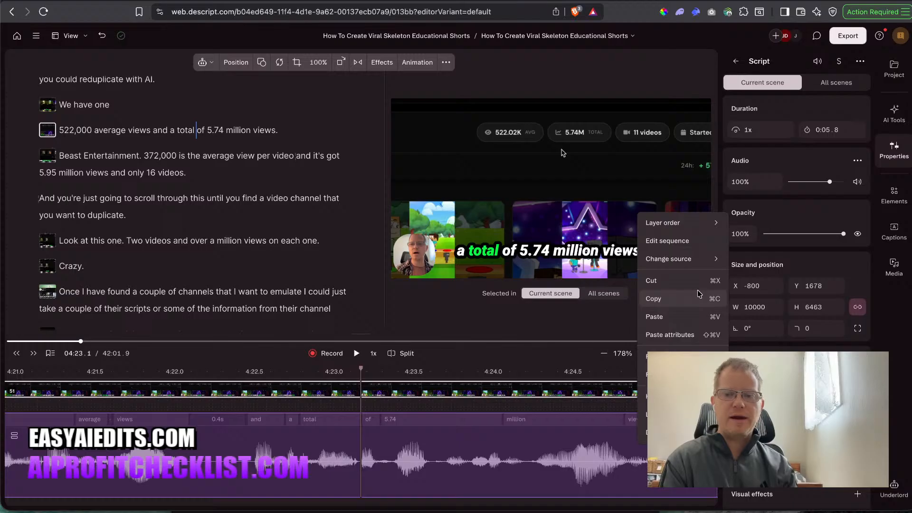
{"action": "key", "text": "Escape"}
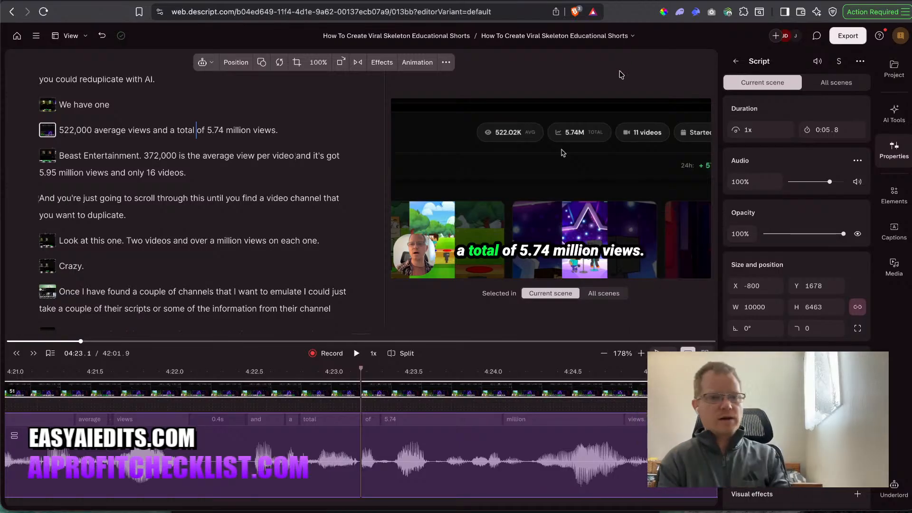
{"action": "left_click", "coordinate": [93, 241]}
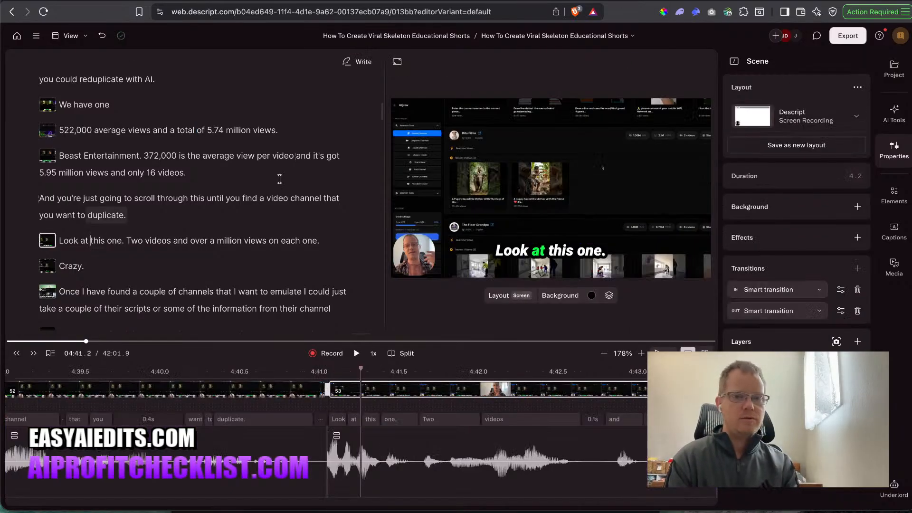
{"action": "left_click", "coordinate": [208, 197]}
{"action": "key", "text": "space"}
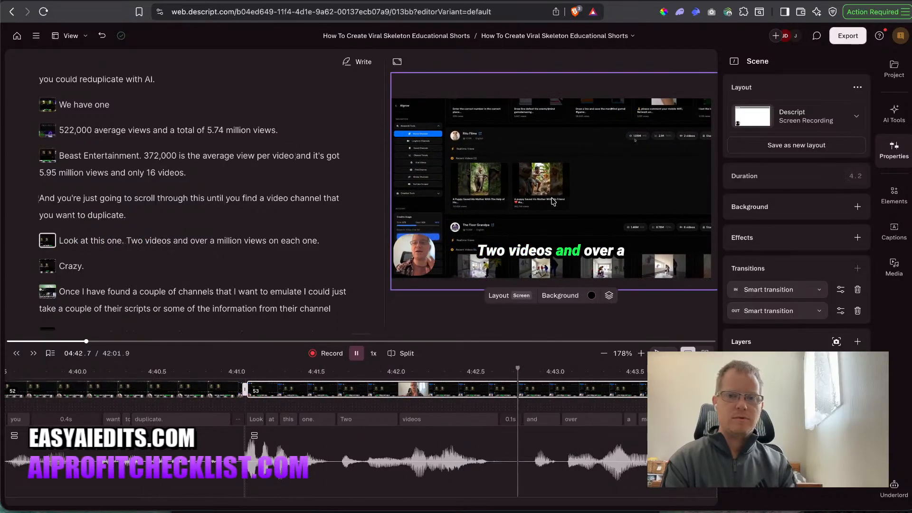
{"action": "right_click", "coordinate": [554, 199]}
{"action": "left_click", "coordinate": [596, 327]}
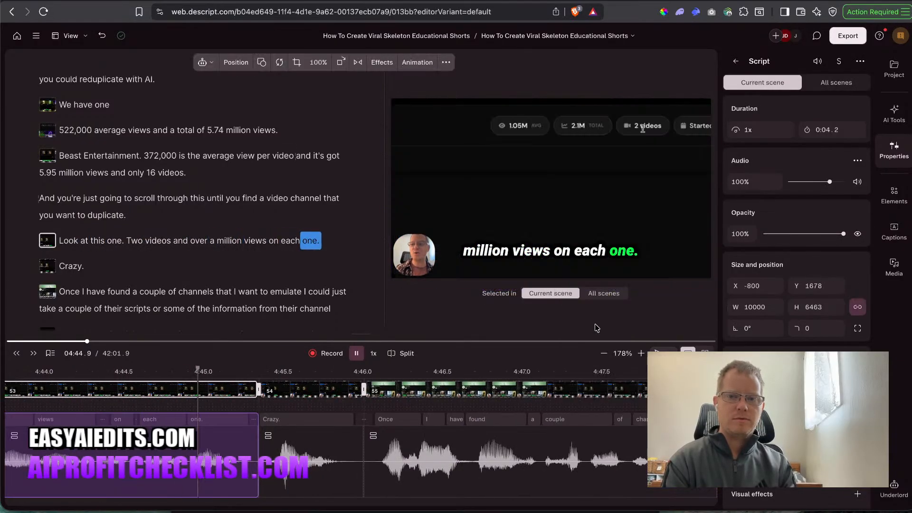
{"action": "key", "text": "space"}
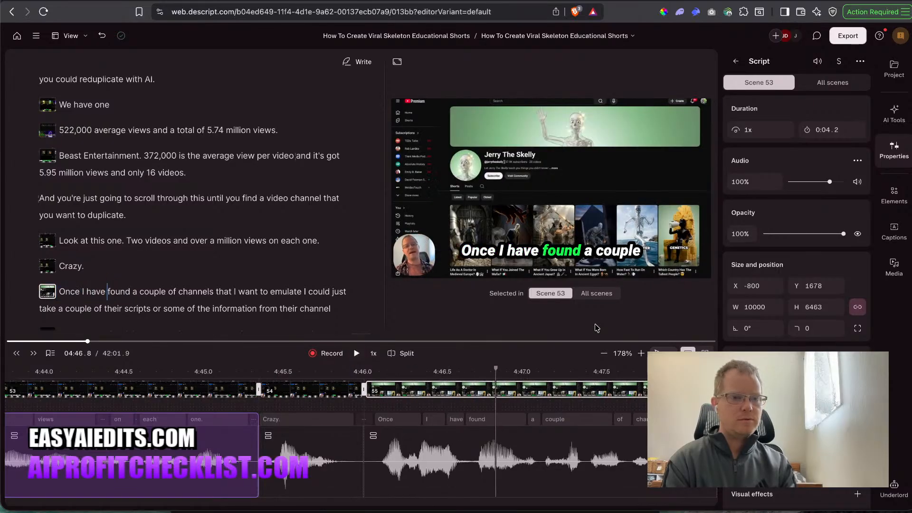
Remove the scene break before "Crazy." and replay from "Look at this one" to check the merged scene.
{"action": "left_click", "coordinate": [62, 265]}
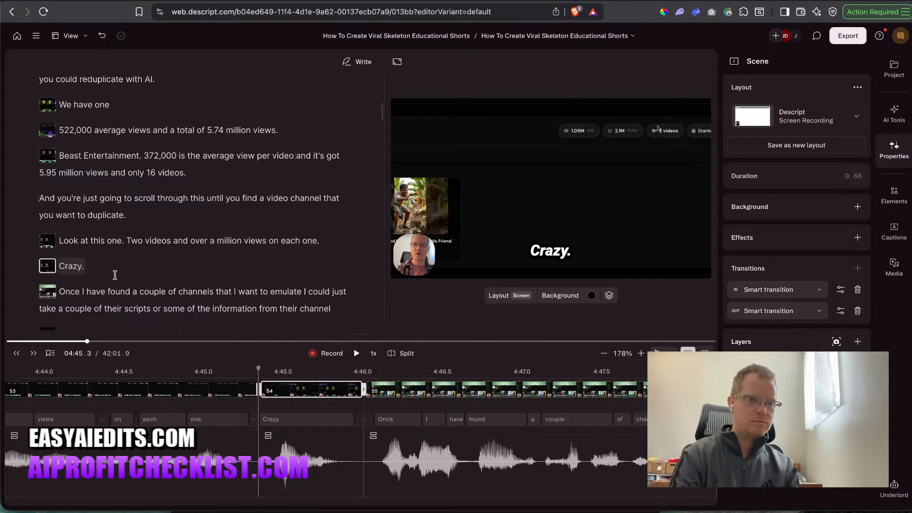
{"action": "key", "text": "BackSpace"}
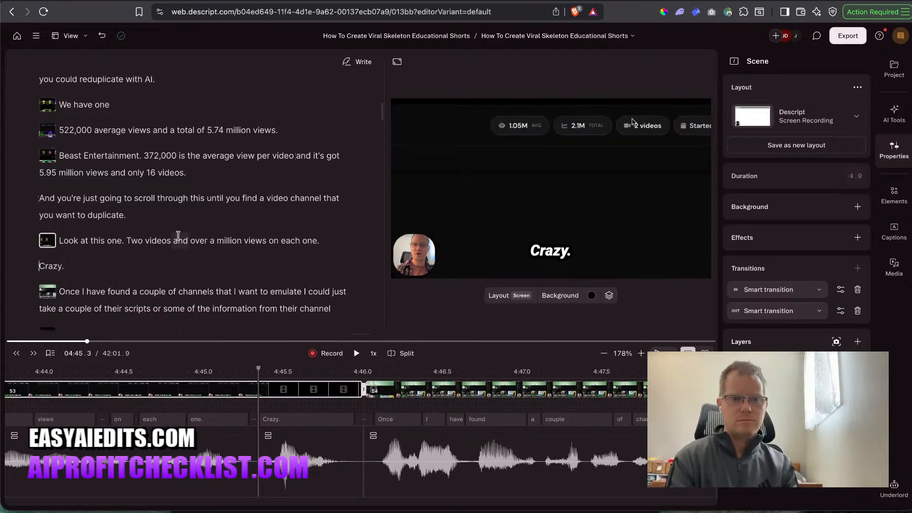
{"action": "left_click", "coordinate": [113, 246]}
{"action": "key", "text": "space"}
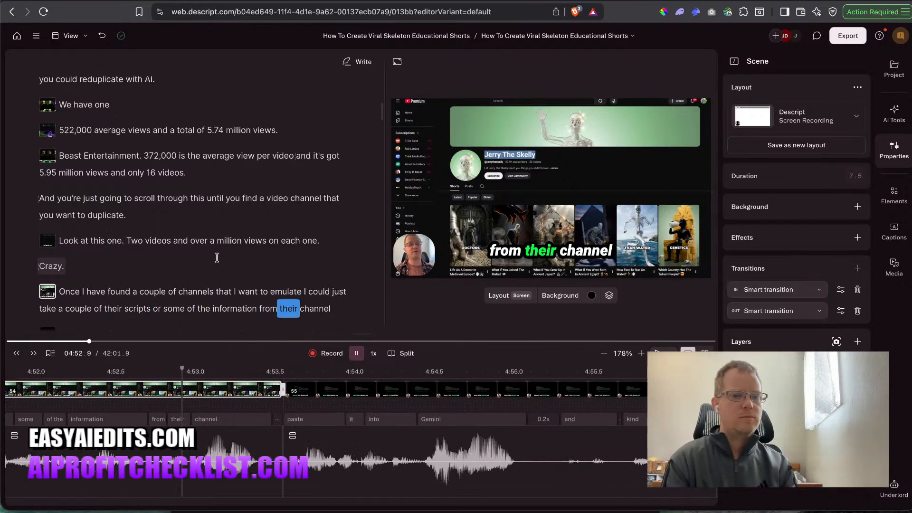
{"action": "key", "text": "space"}
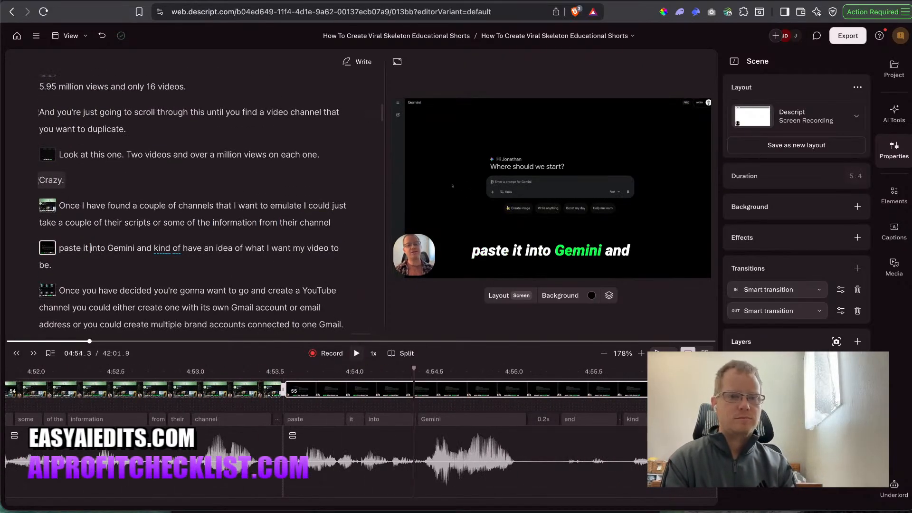
Enlarge the screen recording in the "Once I have found a couple of channels" scene to about 4796 wide, reposition it, and resume playback.
{"action": "left_click", "coordinate": [187, 223]}
{"action": "left_click", "coordinate": [432, 123]}
{"action": "left_click_drag", "start_coordinate": [391, 76], "coordinate": [317, 48]}
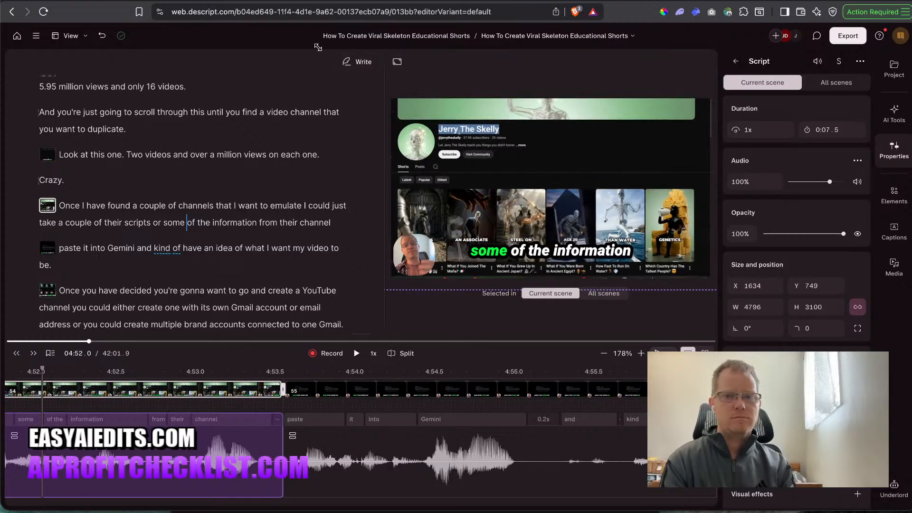
{"action": "left_click_drag", "start_coordinate": [622, 193], "coordinate": [630, 199]}
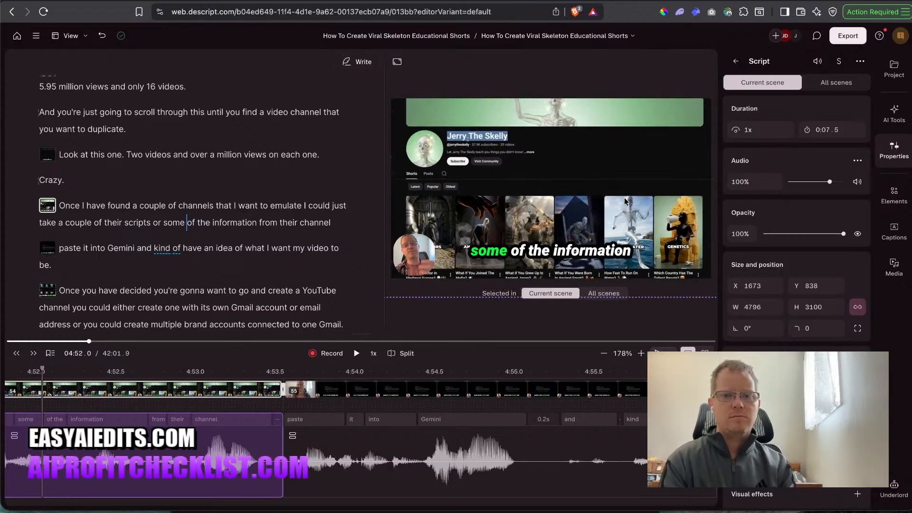
{"action": "key", "text": "space"}
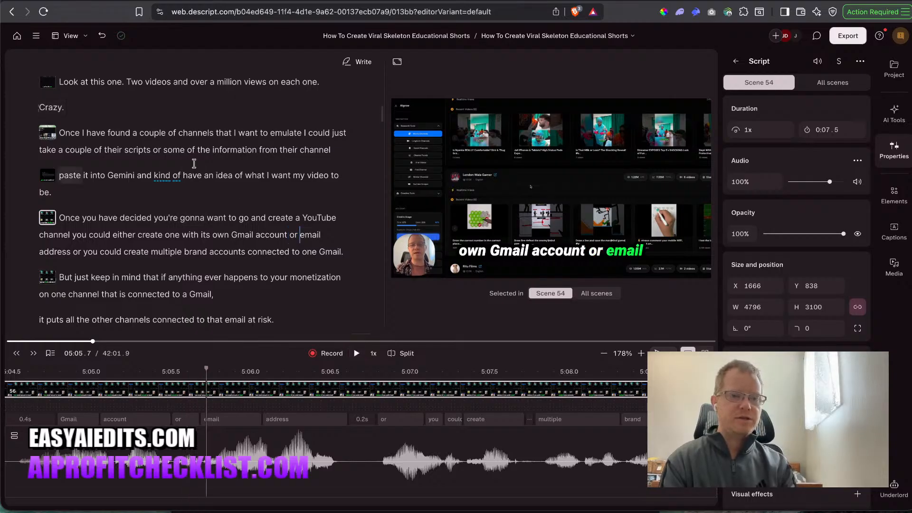
Return to the video's opening scene and copy its webcam footage layer.
{"action": "key", "text": "Home"}
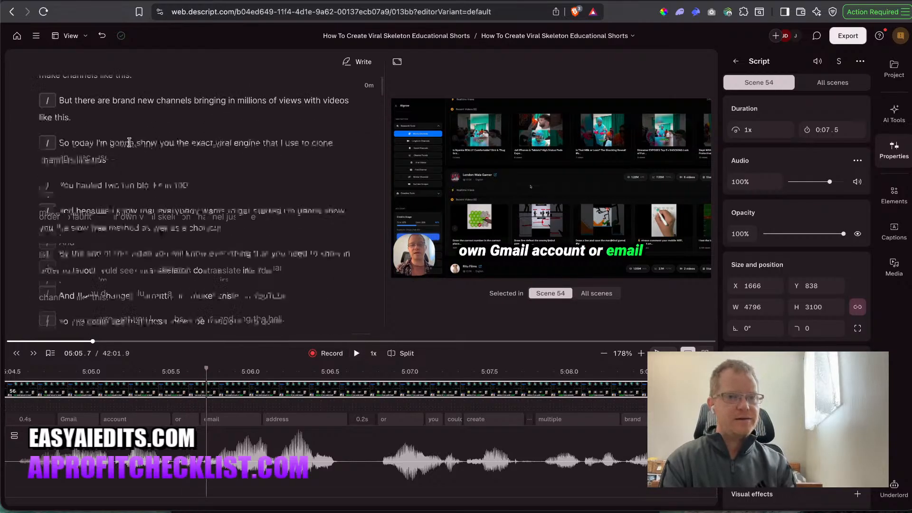
{"action": "left_click", "coordinate": [450, 193]}
{"action": "right_click", "coordinate": [450, 193]}
{"action": "left_click", "coordinate": [401, 186]}
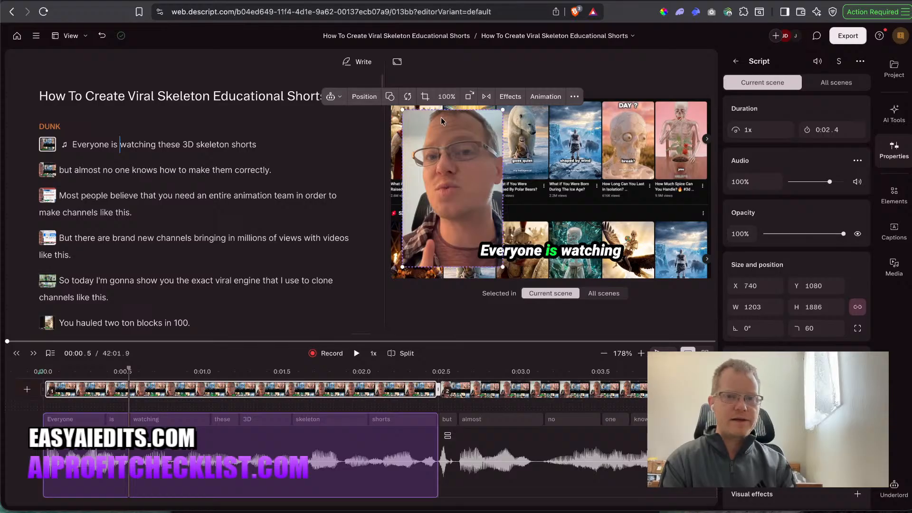
{"action": "right_click", "coordinate": [456, 190]}
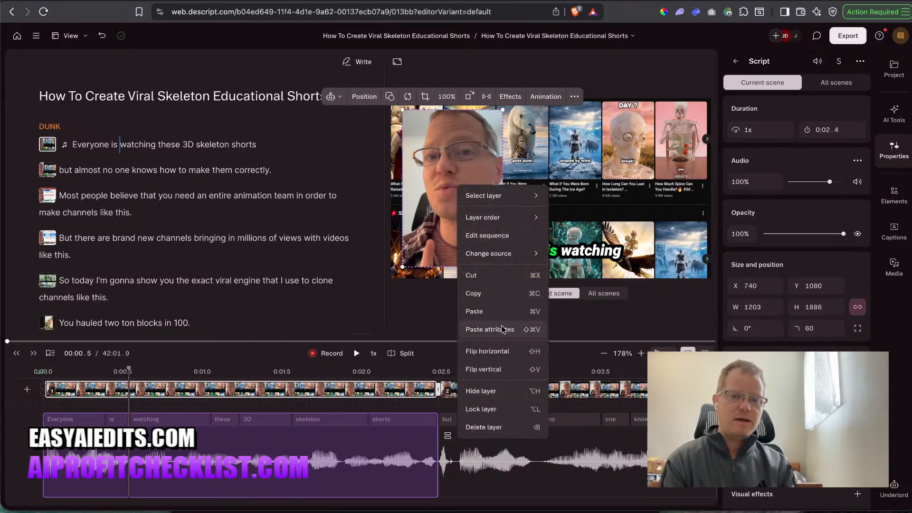
{"action": "left_click", "coordinate": [485, 297]}
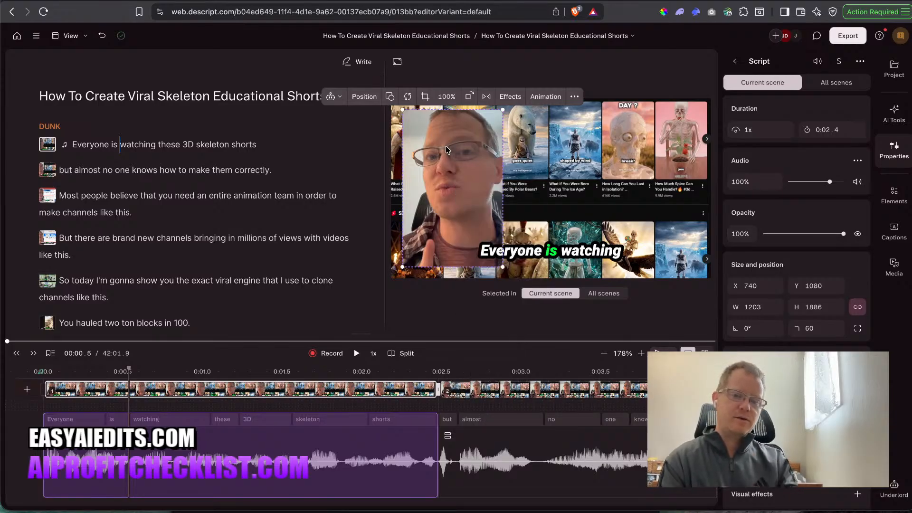
{"action": "left_click", "coordinate": [42, 143]}
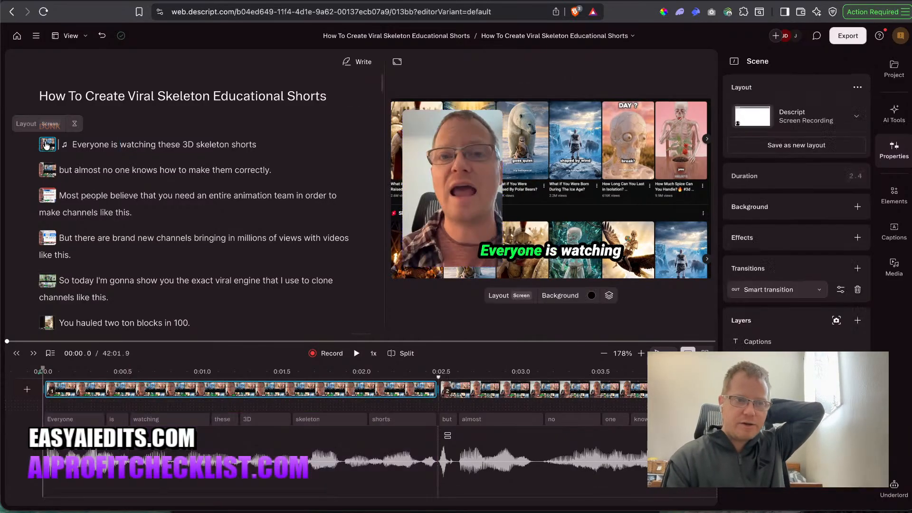
{"action": "left_click", "coordinate": [46, 144]}
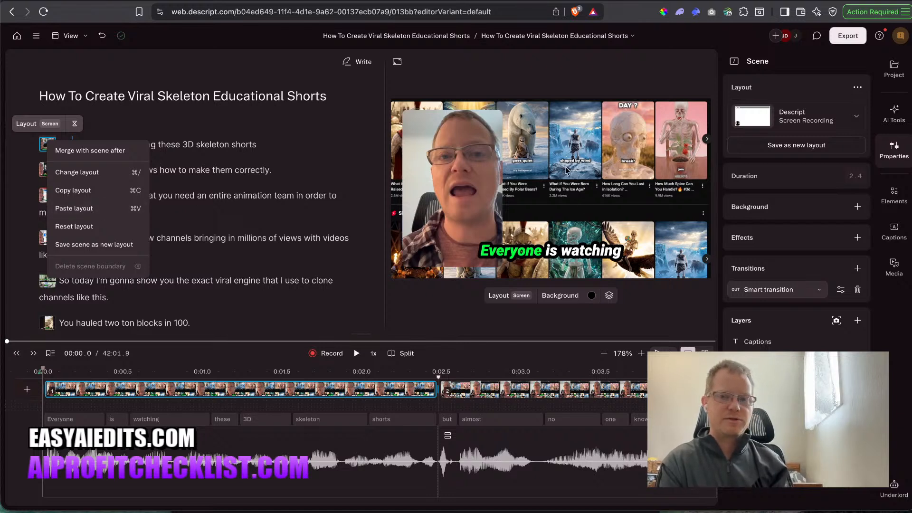
{"action": "left_click", "coordinate": [228, 220]}
Paste the copied webcam attributes onto the webcam layer in the "Once you have decided" scene.
{"action": "scroll", "coordinate": [228, 221], "scroll_direction": "down", "scroll_amount": 20}
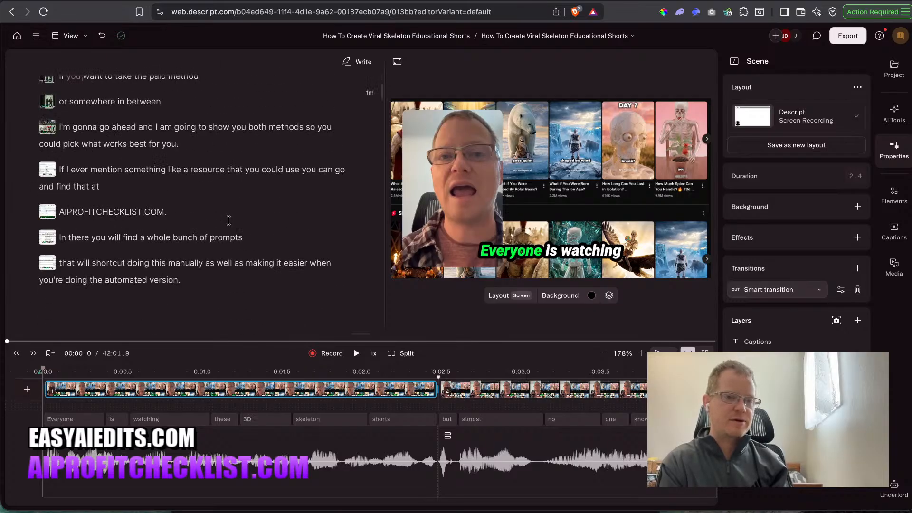
{"action": "scroll", "coordinate": [229, 220], "scroll_direction": "down", "scroll_amount": 15}
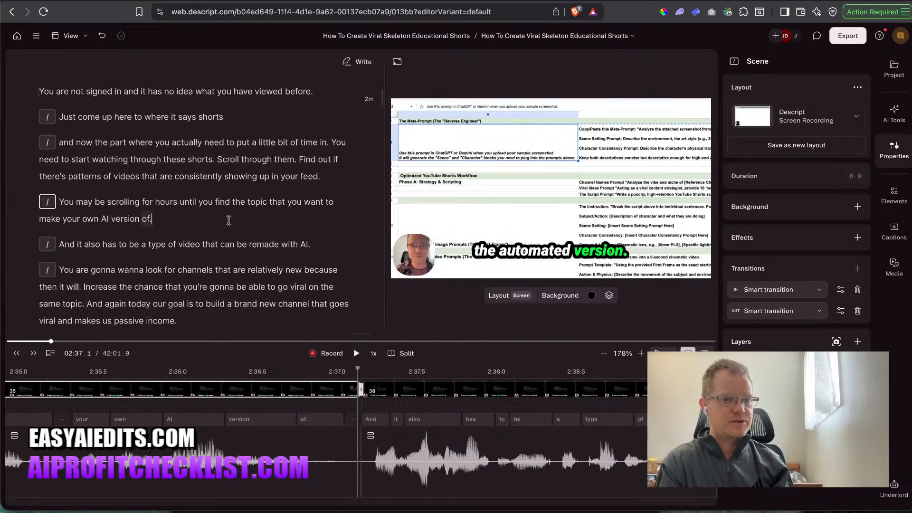
{"action": "scroll", "coordinate": [229, 220], "scroll_direction": "down", "scroll_amount": 10}
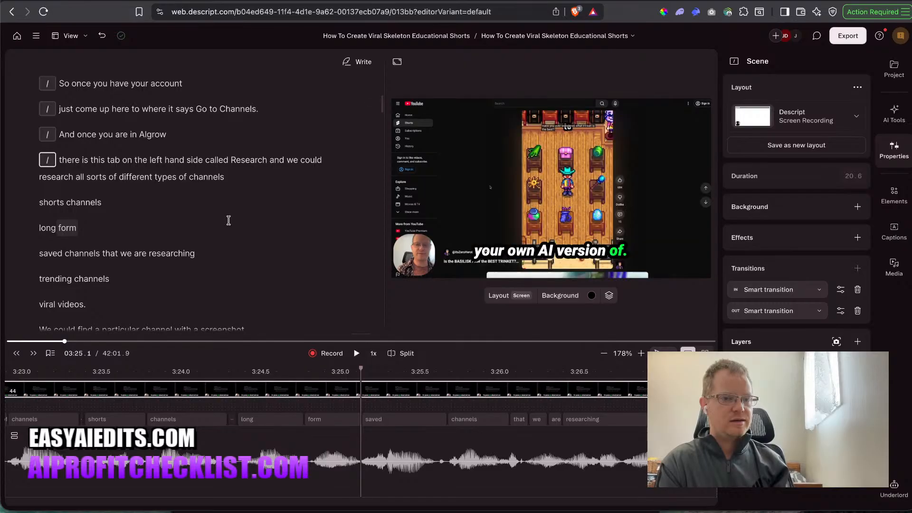
{"action": "scroll", "coordinate": [228, 220], "scroll_direction": "down", "scroll_amount": 10}
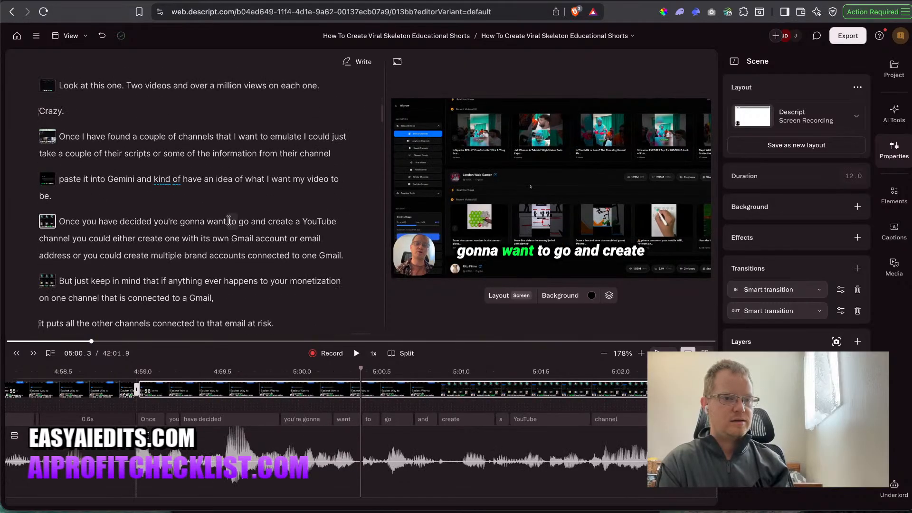
{"action": "left_click", "coordinate": [120, 222]}
{"action": "scroll", "coordinate": [119, 223], "scroll_direction": "down", "scroll_amount": 1}
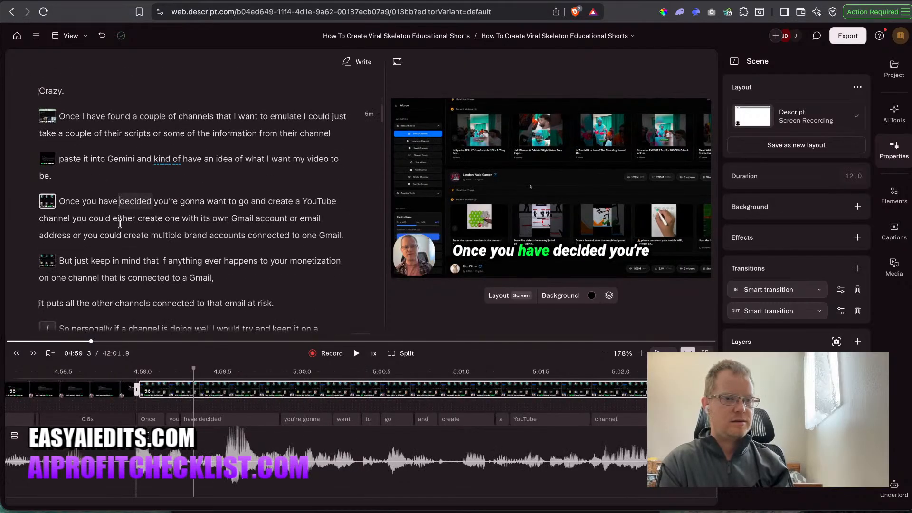
{"action": "key", "text": "space"}
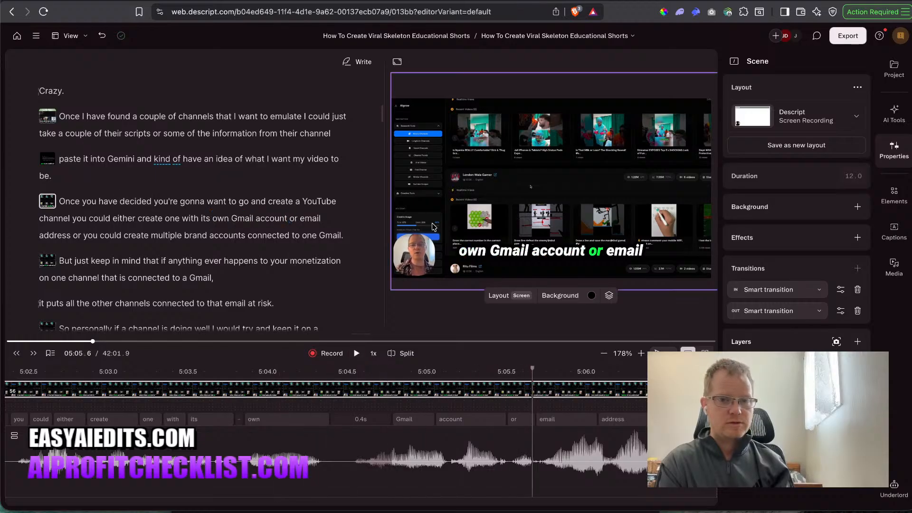
{"action": "right_click", "coordinate": [419, 248]}
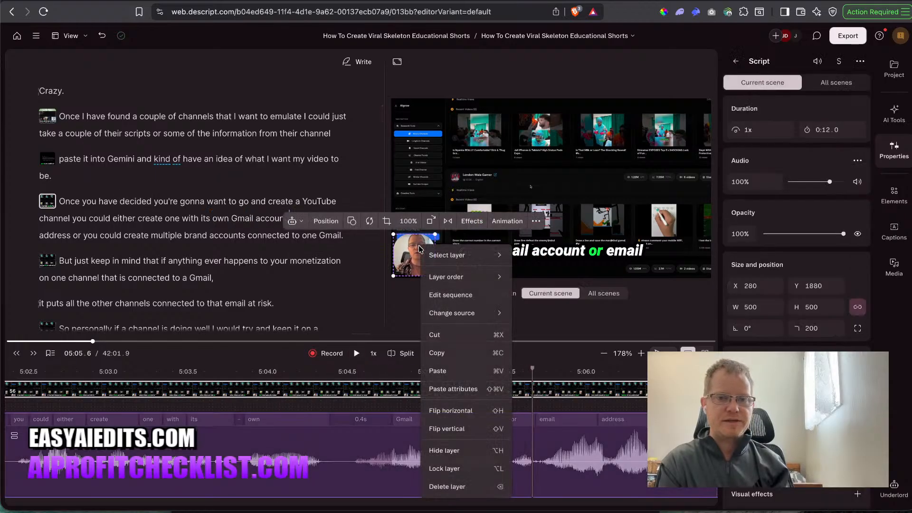
{"action": "left_click", "coordinate": [451, 391]}
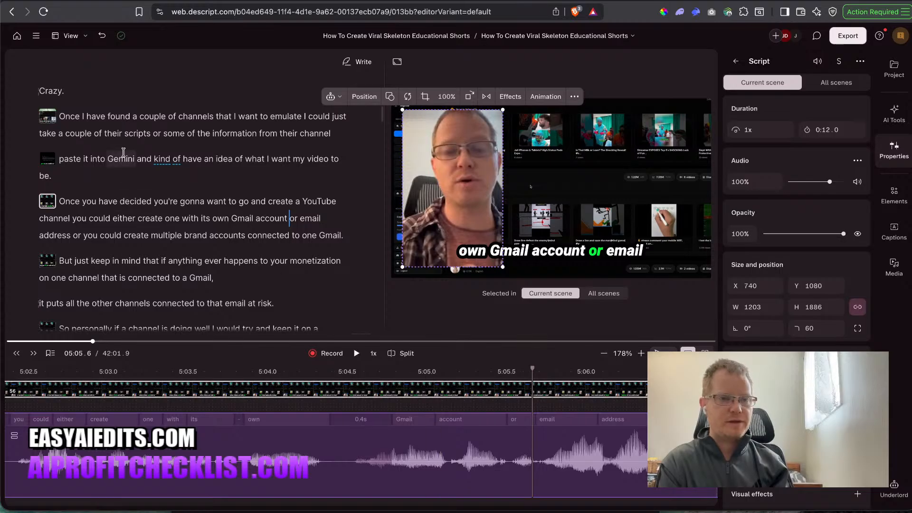
Replay from "paste it into Gemini" and remove the scene break before "But just keep in mind".
{"action": "left_click", "coordinate": [98, 163]}
{"action": "key", "text": "space"}
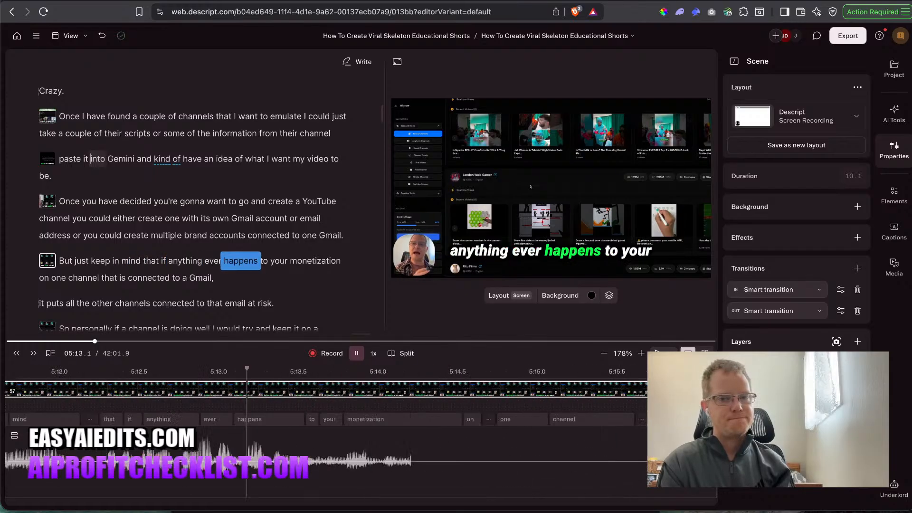
{"action": "key", "text": "space"}
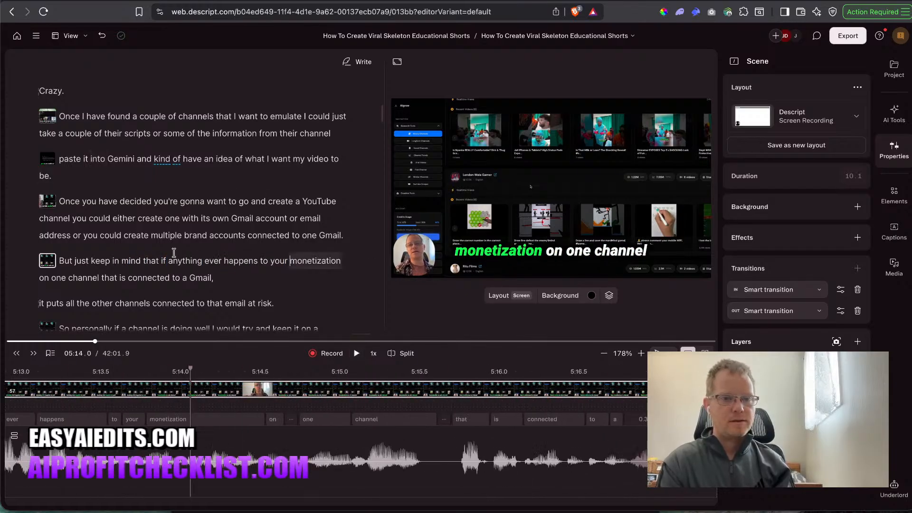
{"action": "left_click", "coordinate": [59, 265]}
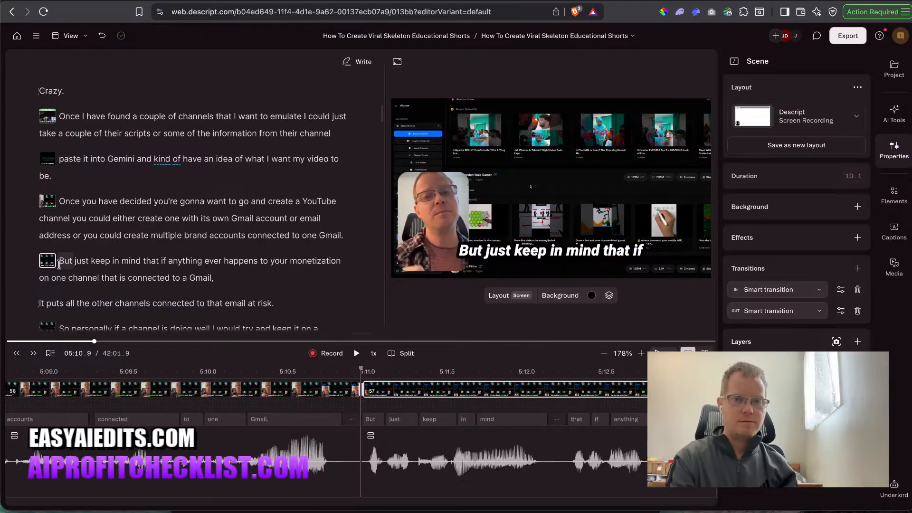
{"action": "key", "text": "BackSpace"}
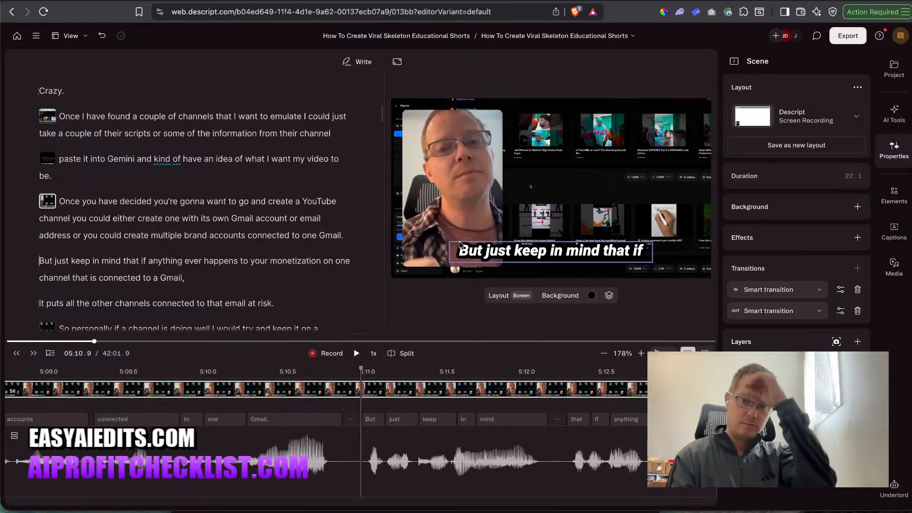
Enlarge the screen recording in the "Once you have decided" scene to about 4832 wide and reposition it to about X 1616, Y 1197.
{"action": "left_click", "coordinate": [494, 225]}
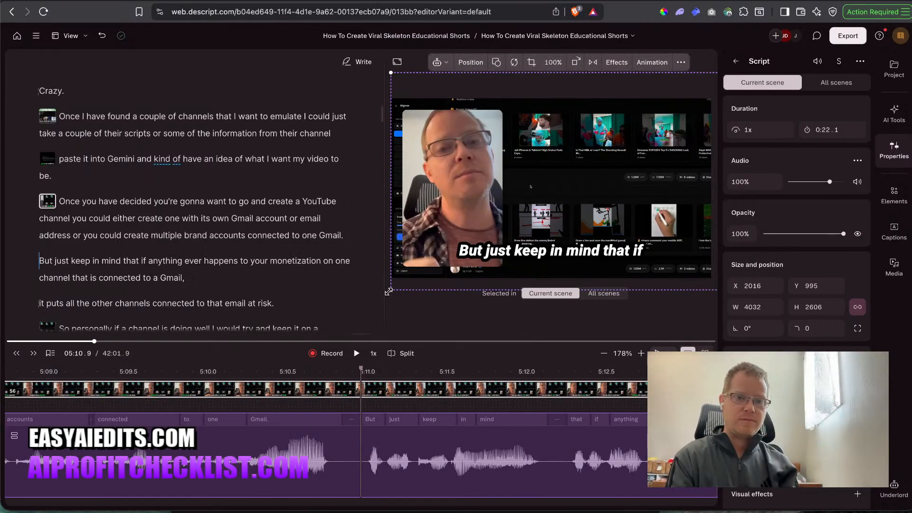
{"action": "left_click_drag", "start_coordinate": [389, 291], "coordinate": [329, 346]}
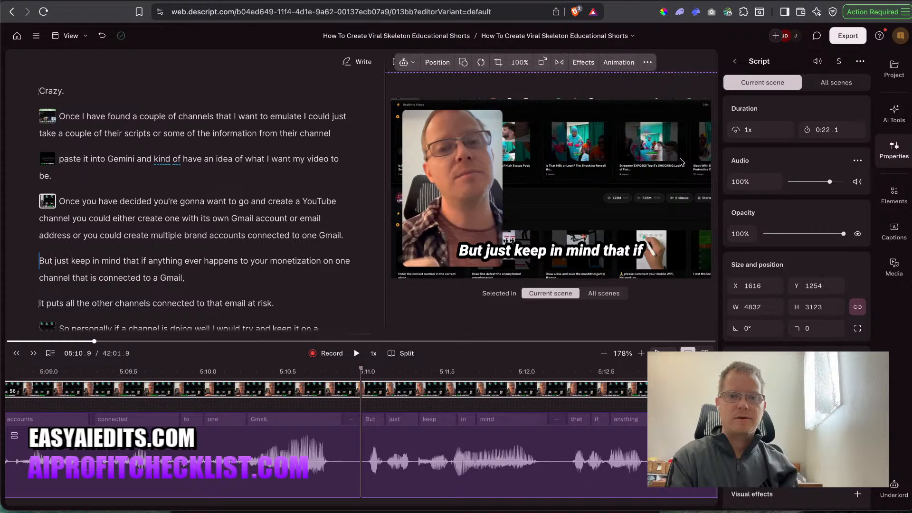
{"action": "left_click_drag", "start_coordinate": [673, 164], "coordinate": [674, 159]}
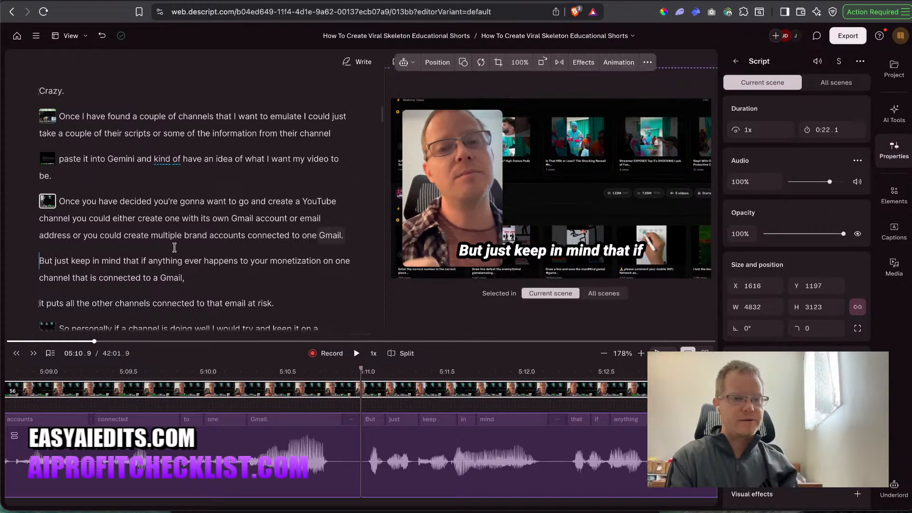
Replay from "multiple brand accounts" and insert a new scene break before "But just keep in mind".
{"action": "left_click", "coordinate": [147, 237]}
{"action": "key", "text": "space"}
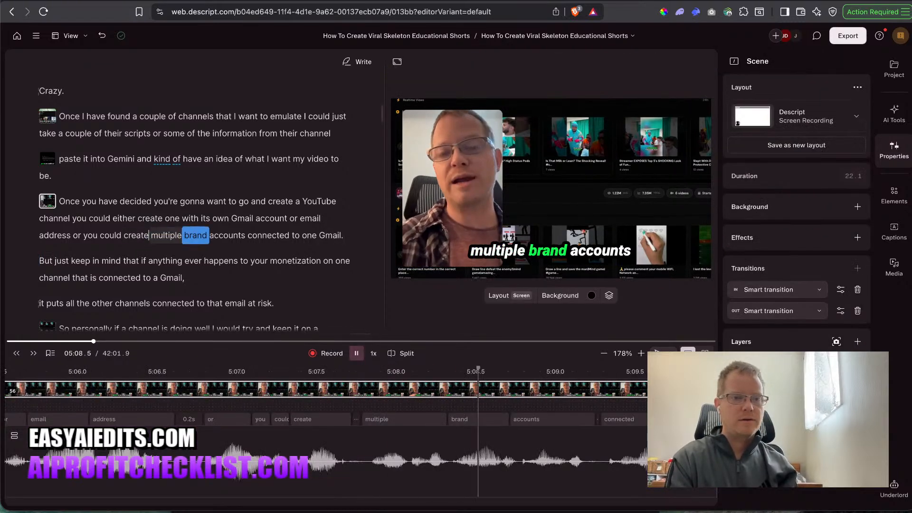
{"action": "key", "text": "space"}
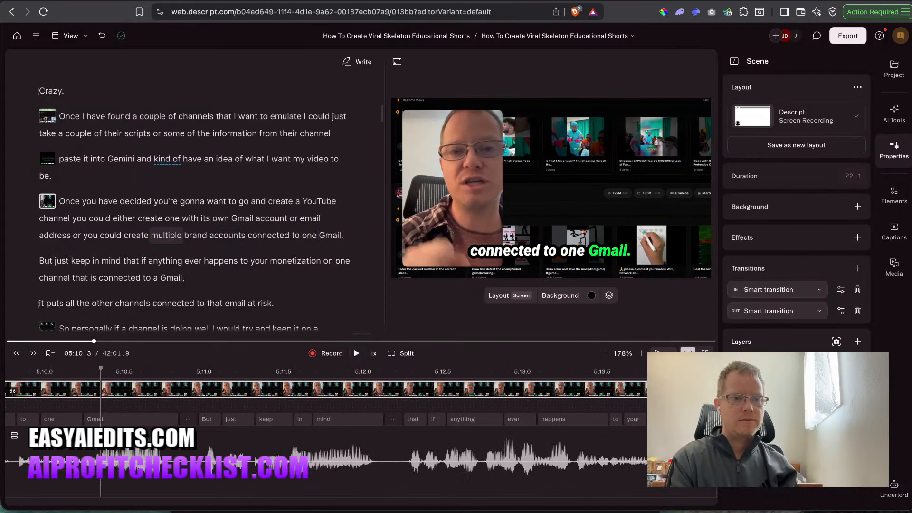
{"action": "left_click", "coordinate": [44, 254]}
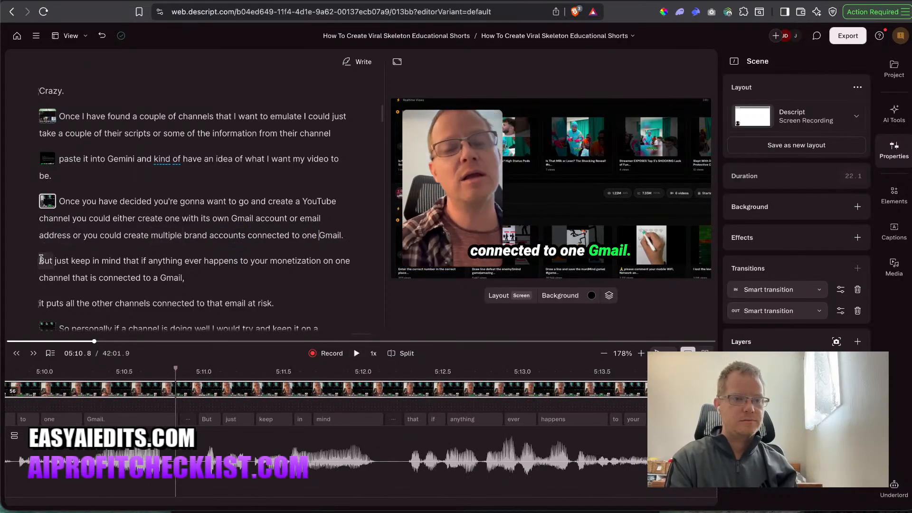
{"action": "left_click", "coordinate": [41, 259]}
{"action": "key", "text": "slash"}
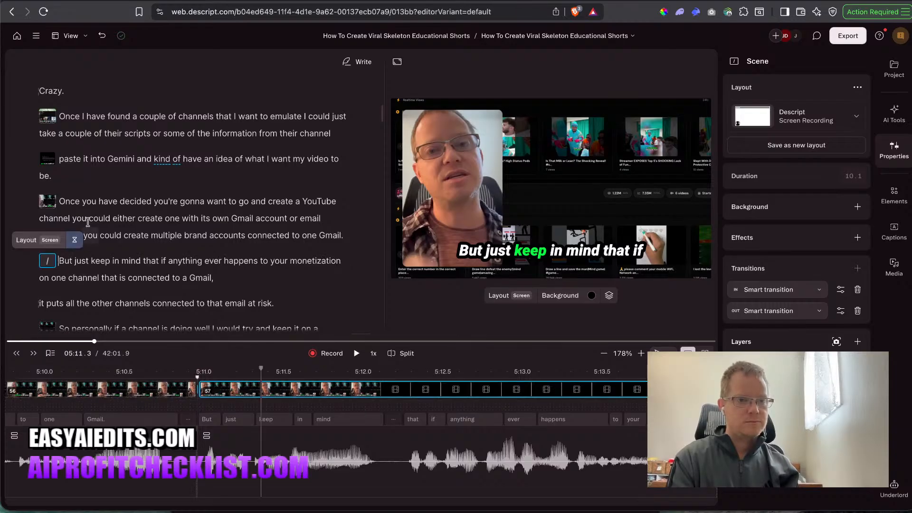
Review the recordings in the earlier scenes, from "paste it into Gemini" back to "And at that point just like on the YouTube Shorts feed".
{"action": "left_click", "coordinate": [85, 218]}
{"action": "left_click", "coordinate": [157, 154]}
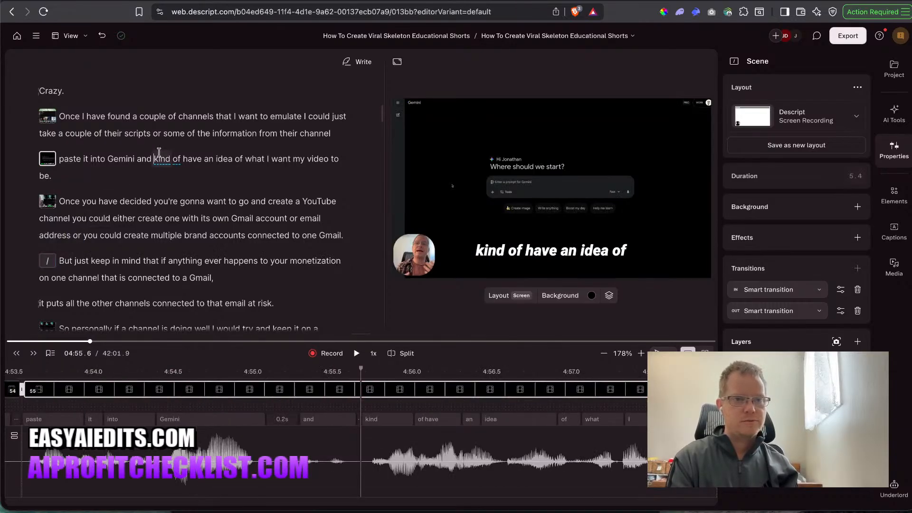
{"action": "left_click", "coordinate": [175, 134]}
{"action": "scroll", "coordinate": [178, 131], "scroll_direction": "up", "scroll_amount": 1}
{"action": "scroll", "coordinate": [178, 131], "scroll_direction": "up", "scroll_amount": 2}
{"action": "left_click", "coordinate": [183, 137]}
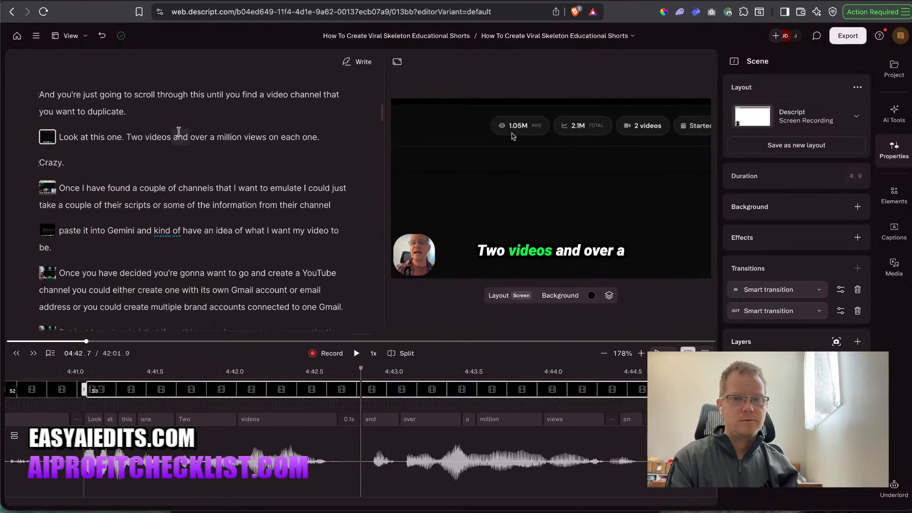
{"action": "left_click", "coordinate": [198, 93]}
{"action": "scroll", "coordinate": [197, 95], "scroll_direction": "up", "scroll_amount": 3}
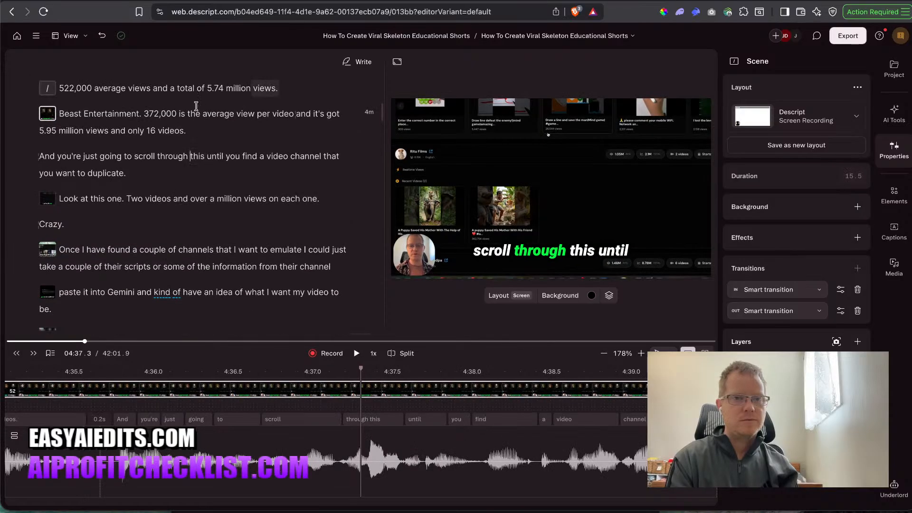
{"action": "left_click", "coordinate": [199, 114]}
{"action": "left_click", "coordinate": [218, 86]}
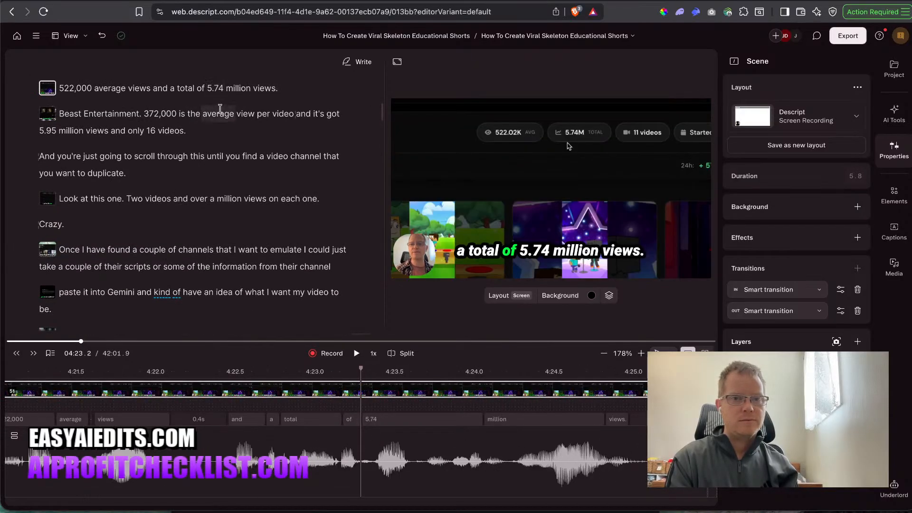
{"action": "scroll", "coordinate": [220, 108], "scroll_direction": "up", "scroll_amount": 3}
{"action": "left_click", "coordinate": [221, 95]}
{"action": "left_click", "coordinate": [226, 103]}
{"action": "scroll", "coordinate": [227, 104], "scroll_direction": "up", "scroll_amount": 3}
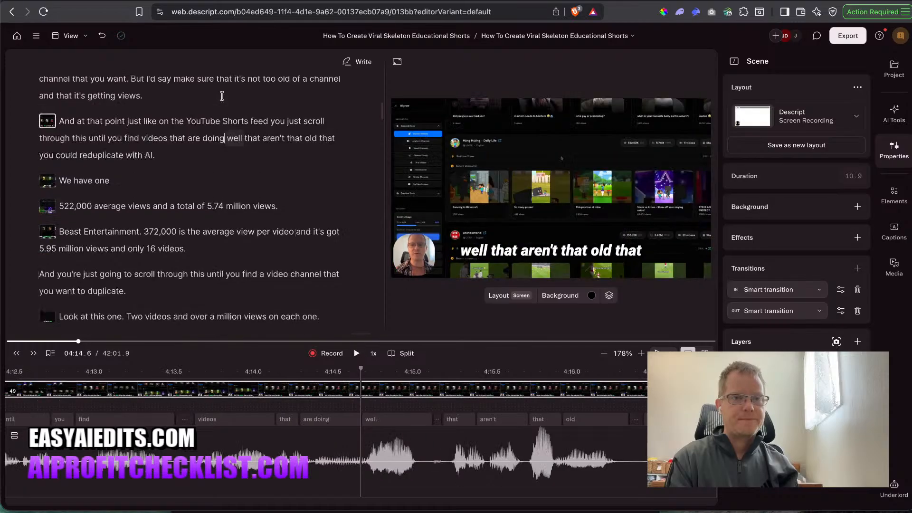
{"action": "right_click", "coordinate": [541, 193]}
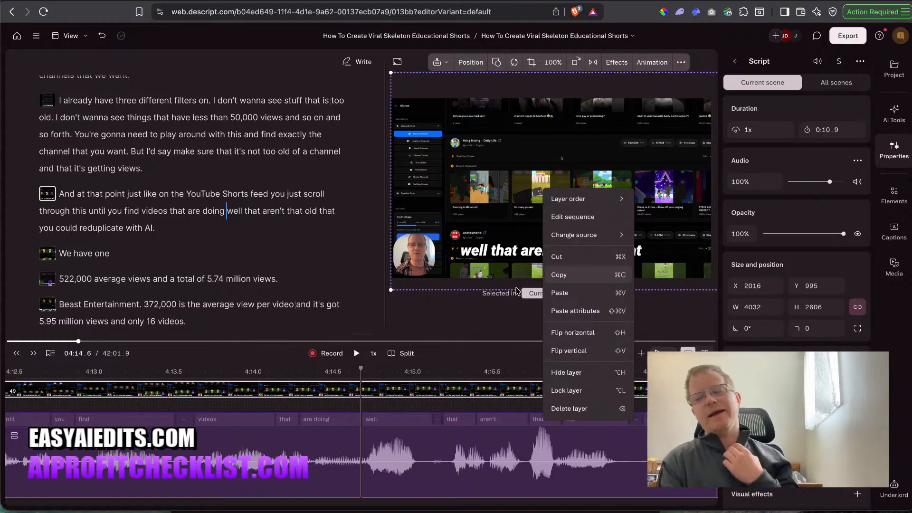
{"action": "left_click", "coordinate": [517, 290]}
Check the recordings in the following scenes up to the viral data scraping section, ending back at "But just keep in mind".
{"action": "scroll", "coordinate": [301, 283], "scroll_direction": "down", "scroll_amount": 10}
{"action": "scroll", "coordinate": [214, 247], "scroll_direction": "down", "scroll_amount": 2}
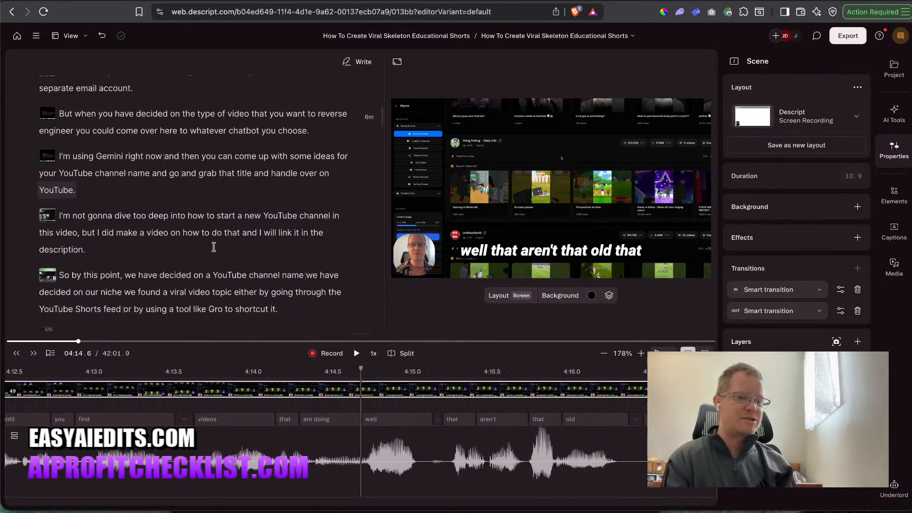
{"action": "scroll", "coordinate": [213, 247], "scroll_direction": "down", "scroll_amount": 10}
{"action": "left_click", "coordinate": [214, 246]}
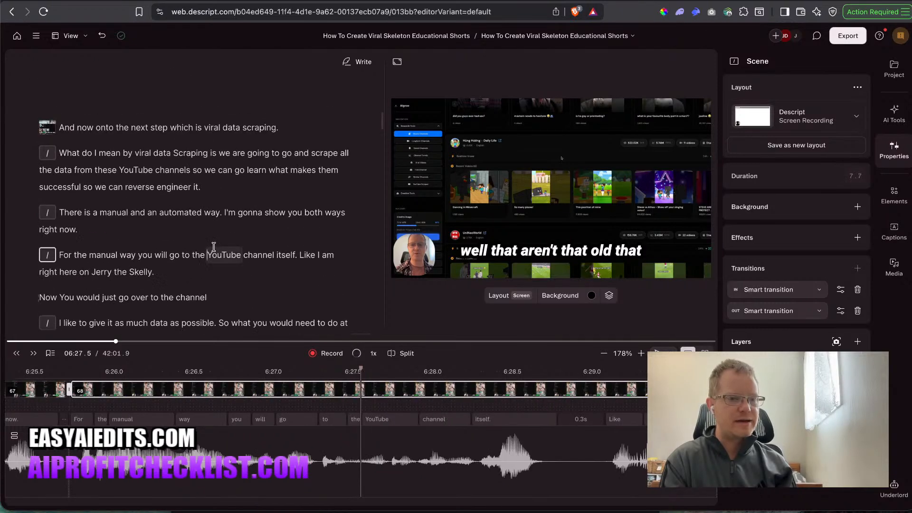
{"action": "scroll", "coordinate": [214, 247], "scroll_direction": "up", "scroll_amount": 3}
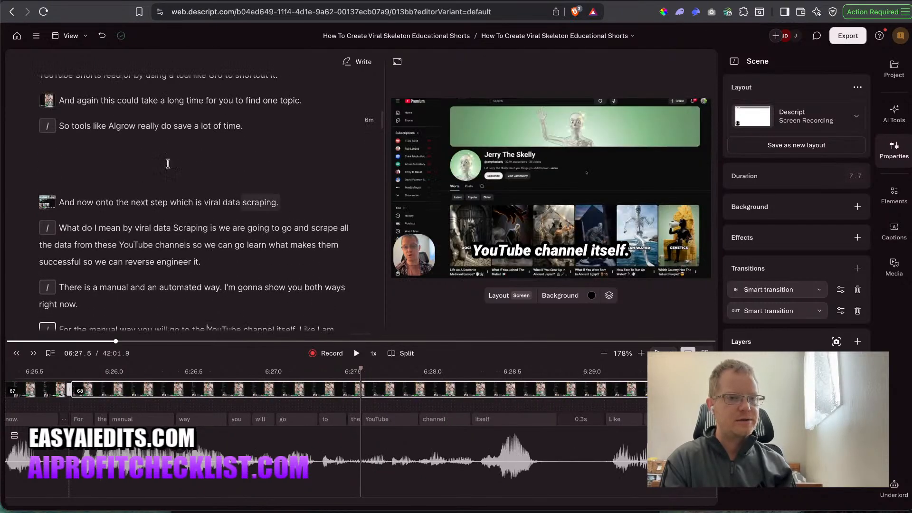
{"action": "left_click", "coordinate": [155, 131]}
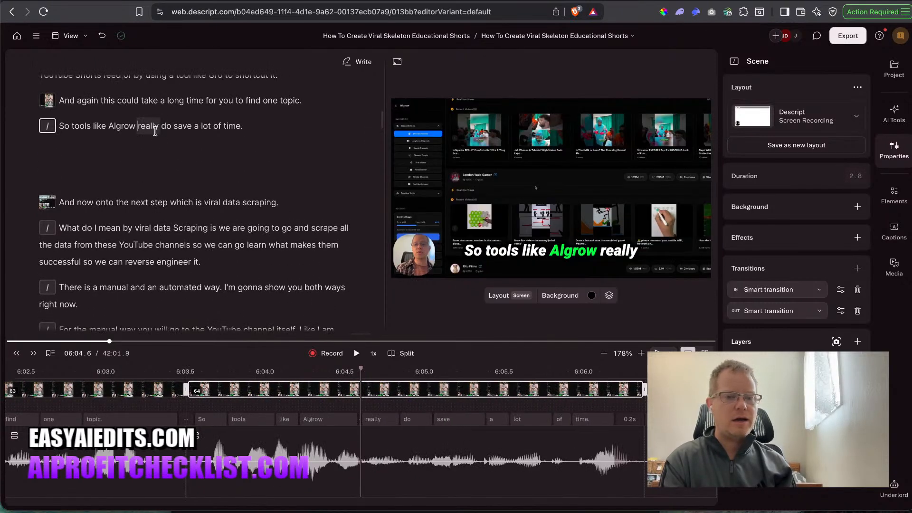
{"action": "scroll", "coordinate": [155, 131], "scroll_direction": "up", "scroll_amount": 4}
{"action": "left_click", "coordinate": [156, 131]}
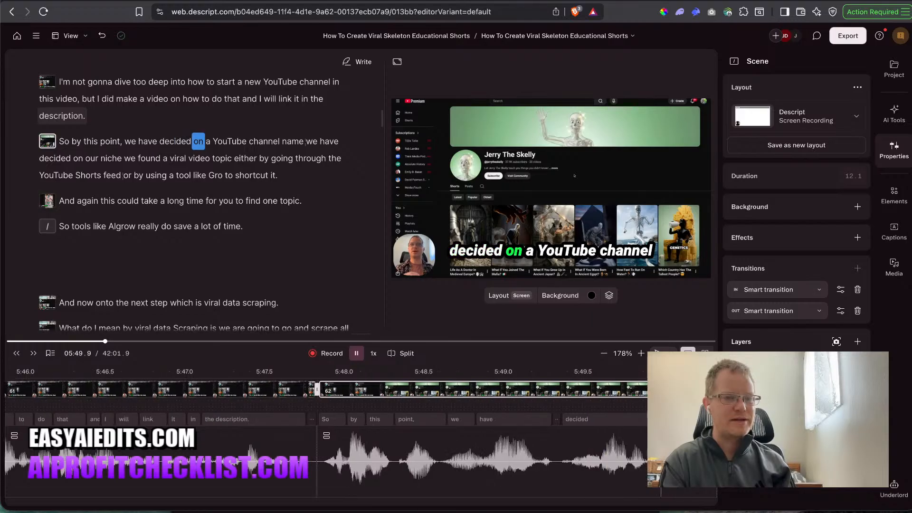
{"action": "key", "text": "space"}
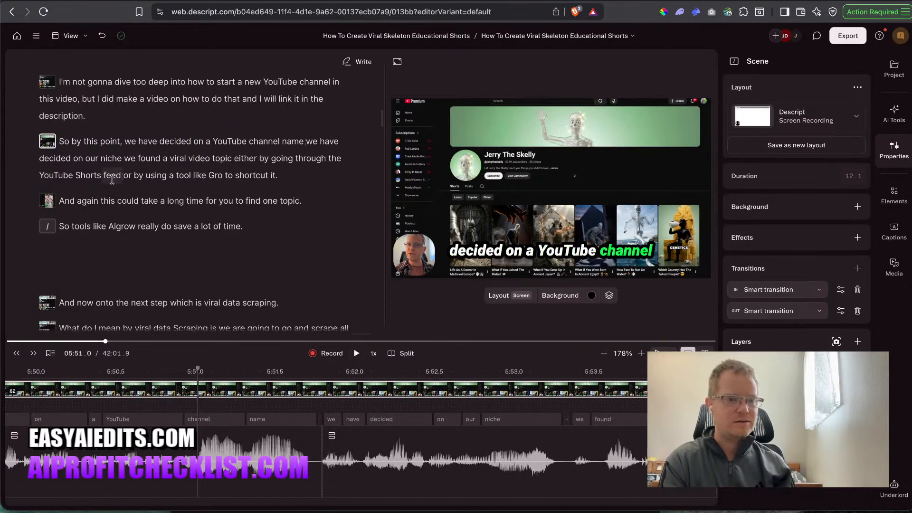
{"action": "scroll", "coordinate": [112, 180], "scroll_direction": "up", "scroll_amount": 9}
{"action": "left_click", "coordinate": [112, 180]}
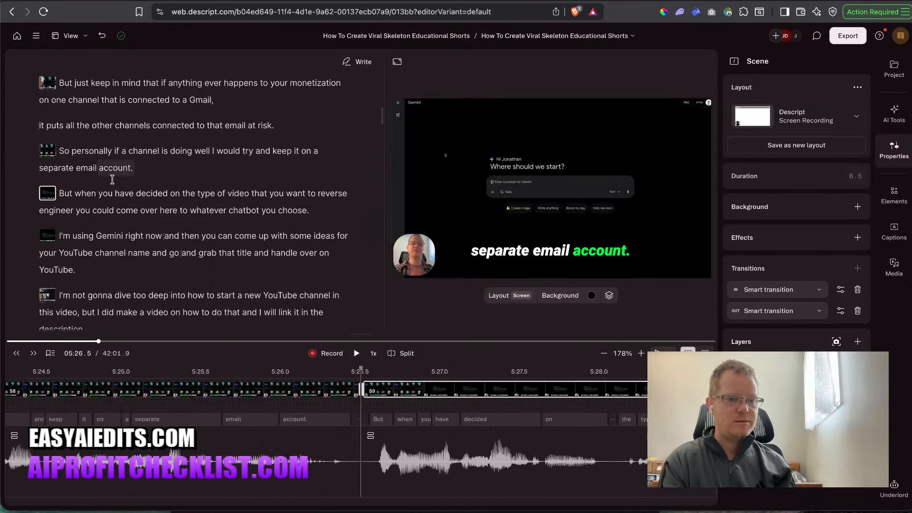
{"action": "scroll", "coordinate": [112, 179], "scroll_direction": "up", "scroll_amount": 3}
{"action": "left_click", "coordinate": [112, 180]}
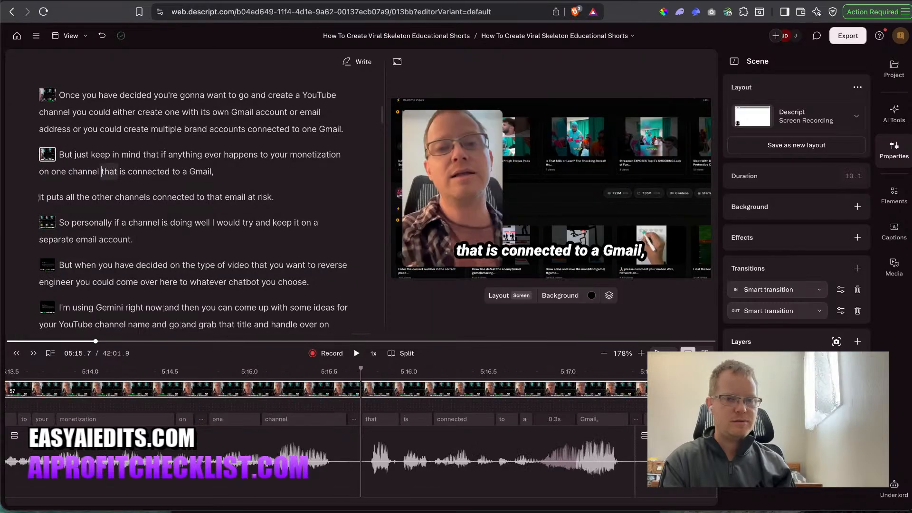
Replace the comma after "connected to a Gmail" with a period in the transcript.
{"action": "key", "text": "space"}
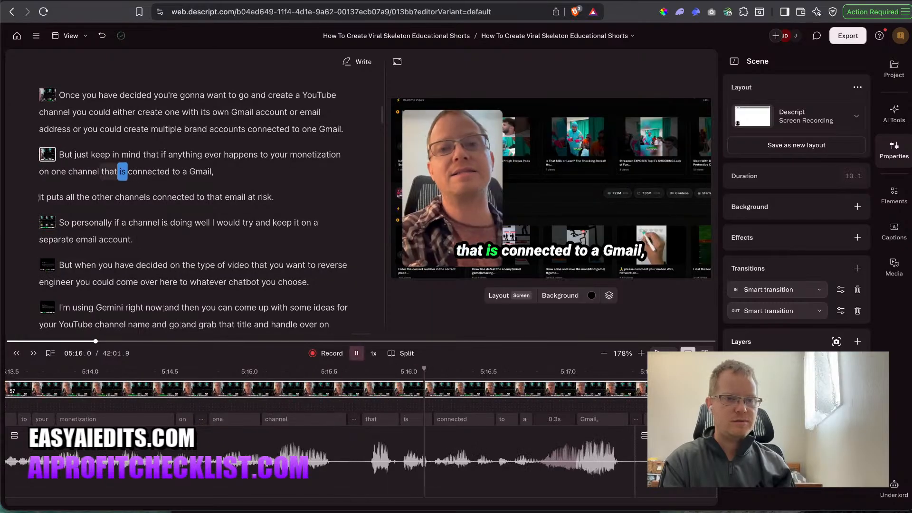
{"action": "left_click", "coordinate": [231, 171]}
{"action": "key", "text": "BackSpace"}
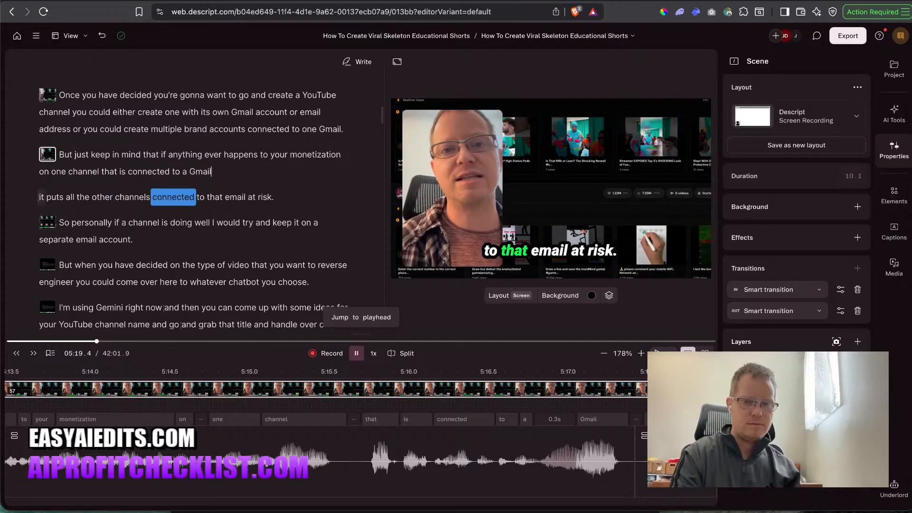
{"action": "type", "text": "."}
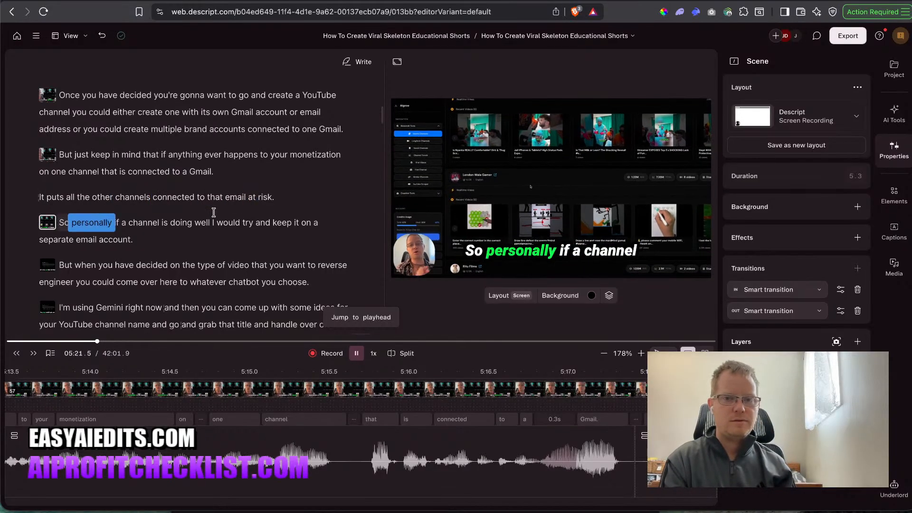
Return the screen recording in the "Once you have decided" scene to its smaller, unzoomed framing.
{"action": "scroll", "coordinate": [229, 257], "scroll_direction": "down", "scroll_amount": 1}
{"action": "scroll", "coordinate": [229, 256], "scroll_direction": "up", "scroll_amount": 2}
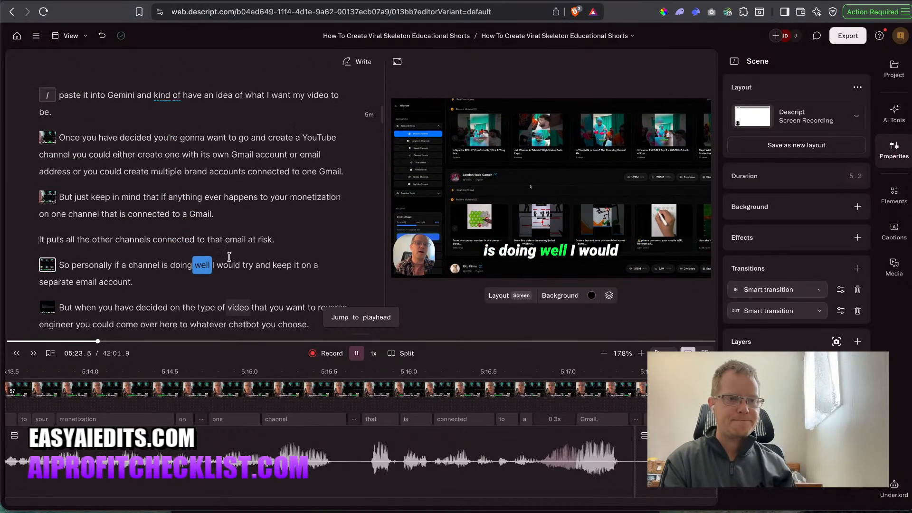
{"action": "left_click", "coordinate": [226, 170]}
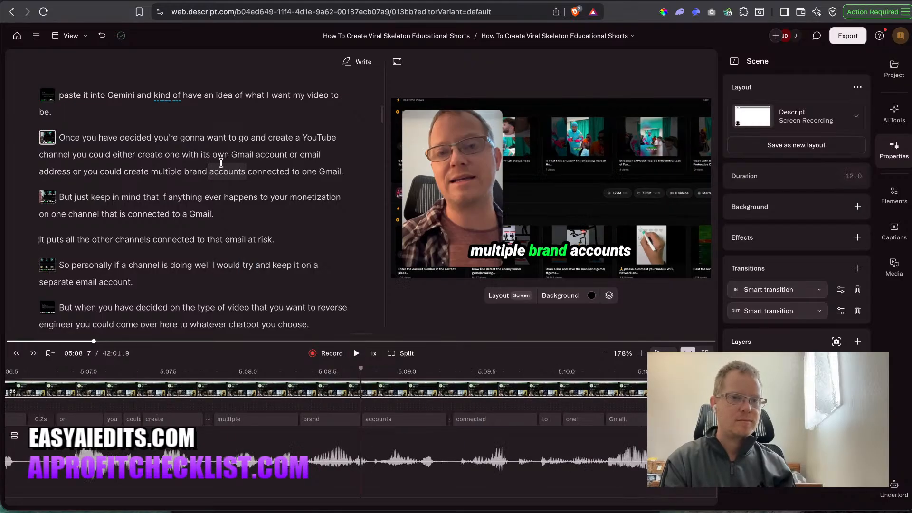
{"action": "right_click", "coordinate": [544, 181]}
{"action": "left_click", "coordinate": [597, 305]}
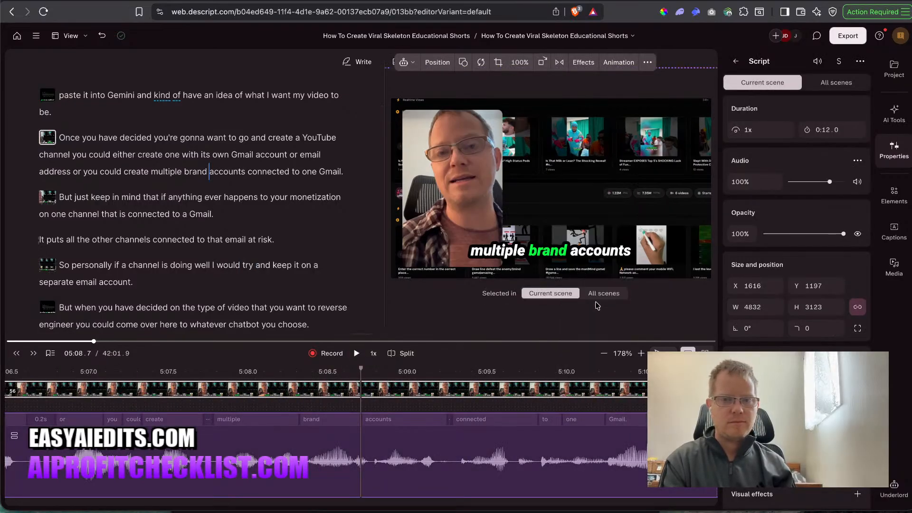
Replay the transition into "Once you have decided" and shorten the pause before it to 0.4 s.
{"action": "left_click", "coordinate": [44, 113]}
{"action": "key", "text": "space"}
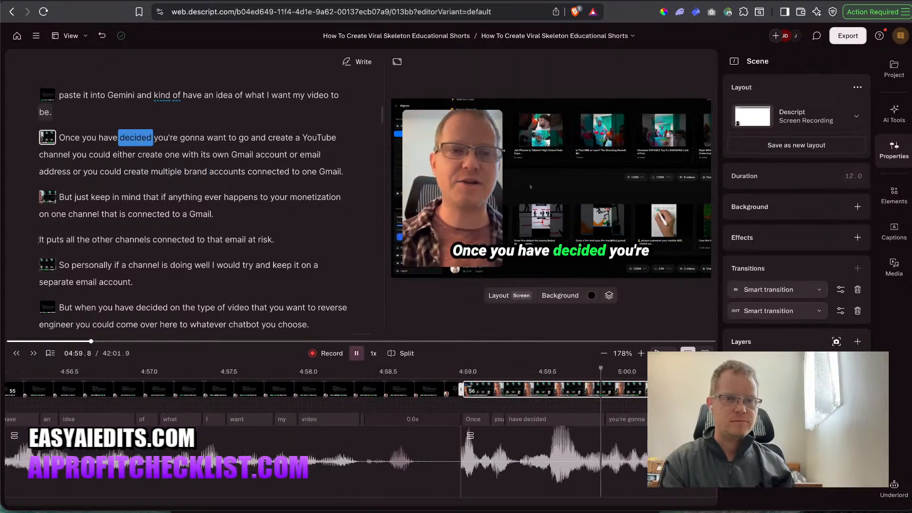
{"action": "key", "text": "space"}
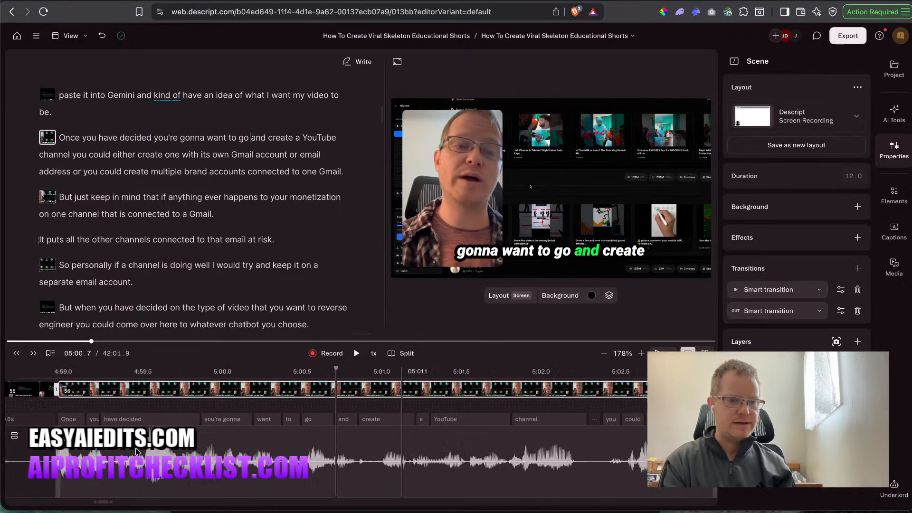
{"action": "scroll", "coordinate": [136, 449], "scroll_direction": "left", "scroll_amount": 3}
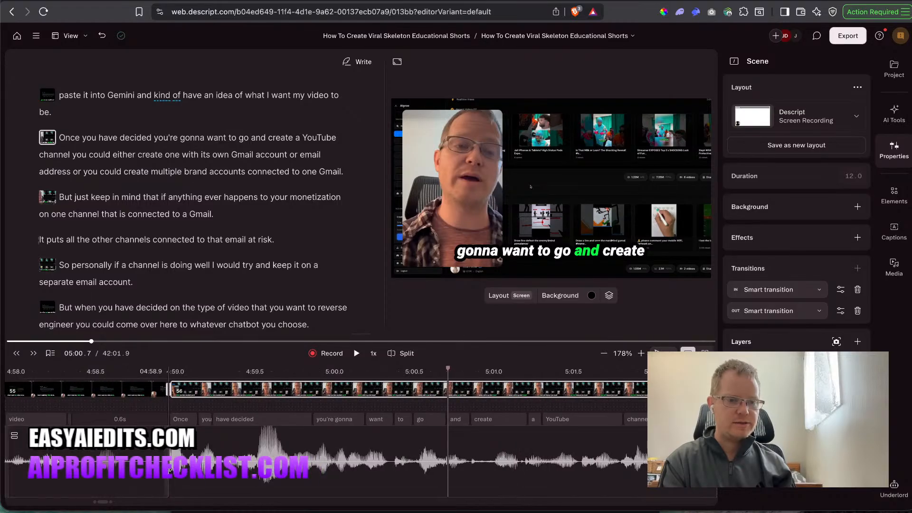
{"action": "left_click_drag", "start_coordinate": [170, 469], "coordinate": [139, 469]}
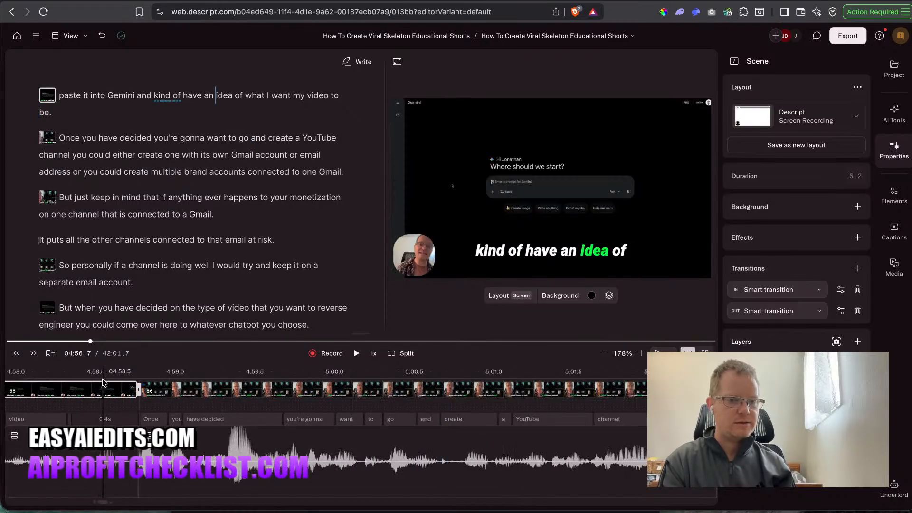
Copy the webcam layer from the "But just keep in mind" scene and paste its attributes onto the webcam in the "So personally" scene.
{"action": "key", "text": "space"}
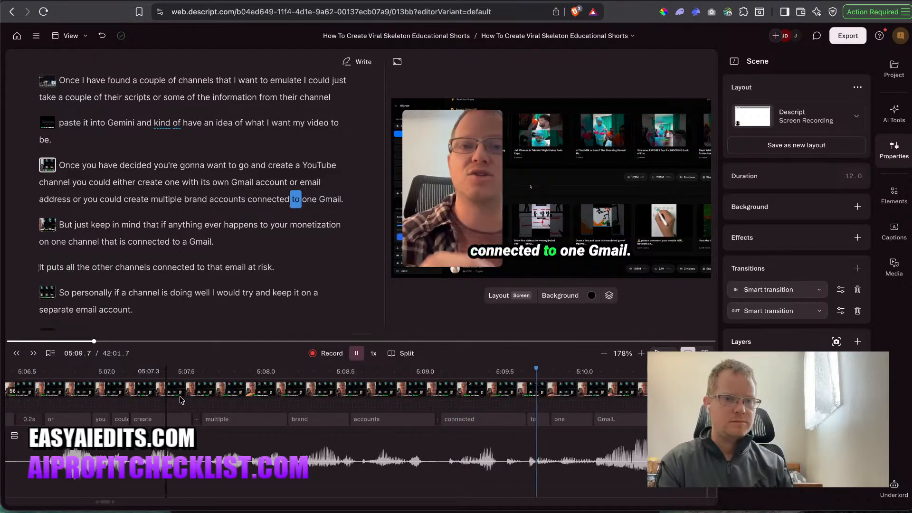
{"action": "scroll", "coordinate": [215, 210], "scroll_direction": "down", "scroll_amount": 2}
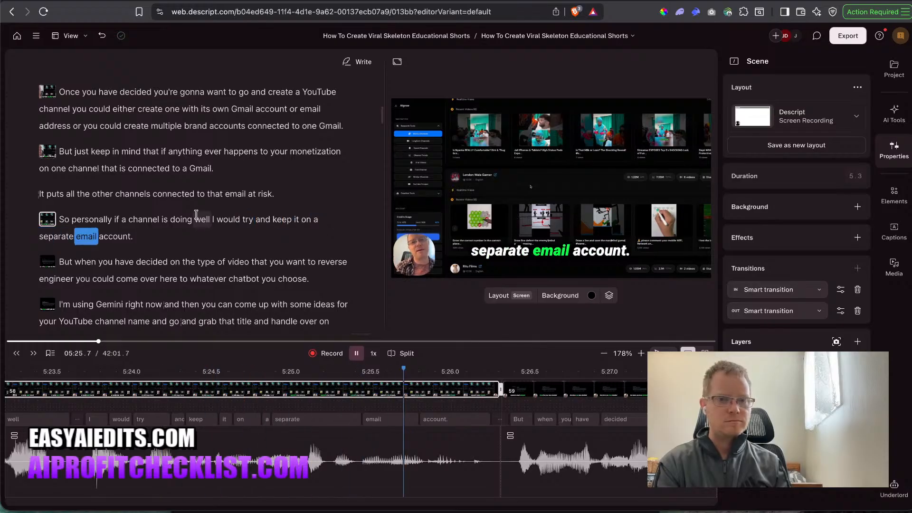
{"action": "left_click", "coordinate": [181, 193]}
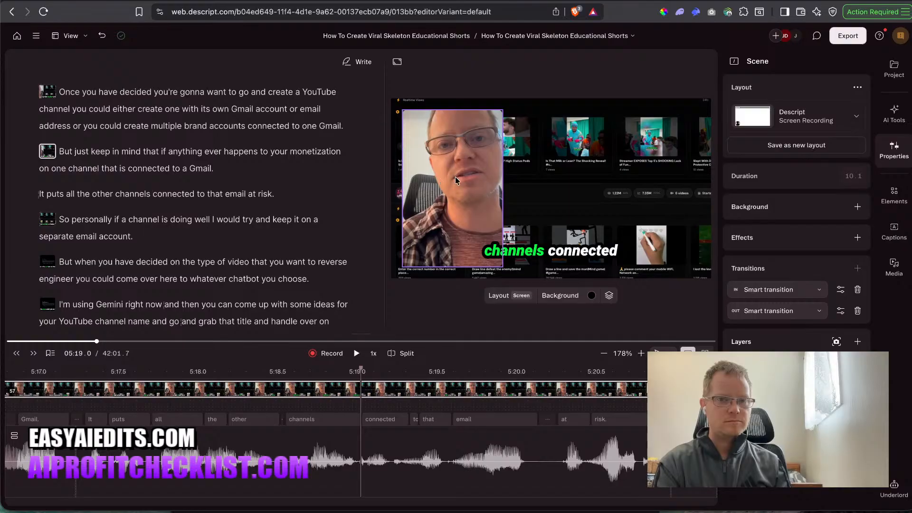
{"action": "right_click", "coordinate": [455, 181]}
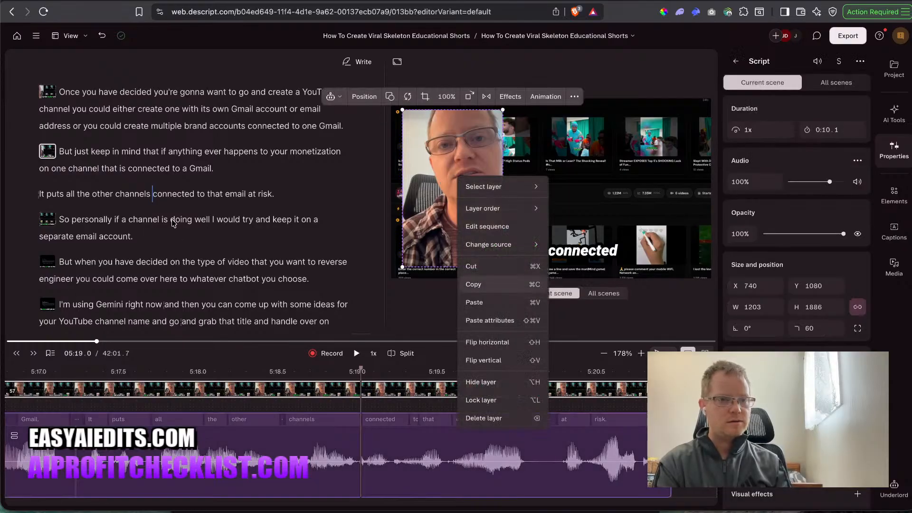
{"action": "left_click", "coordinate": [204, 220]}
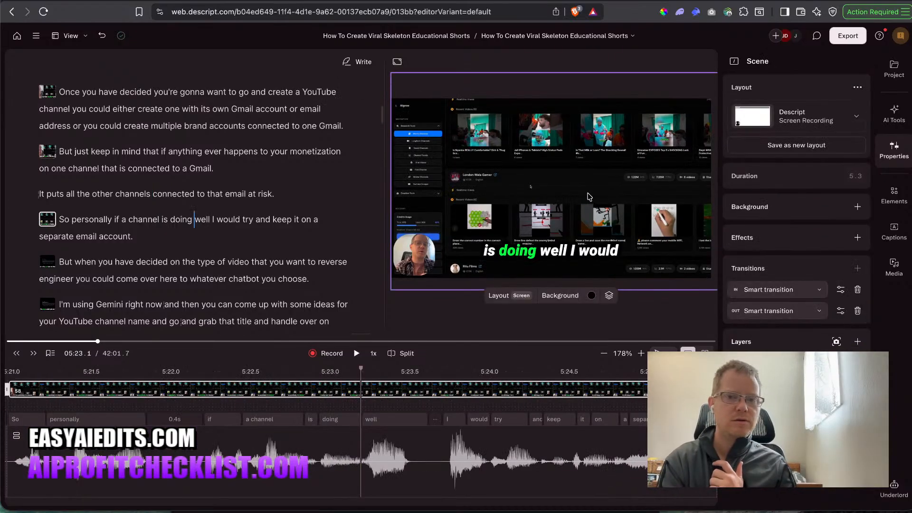
{"action": "right_click", "coordinate": [415, 249]}
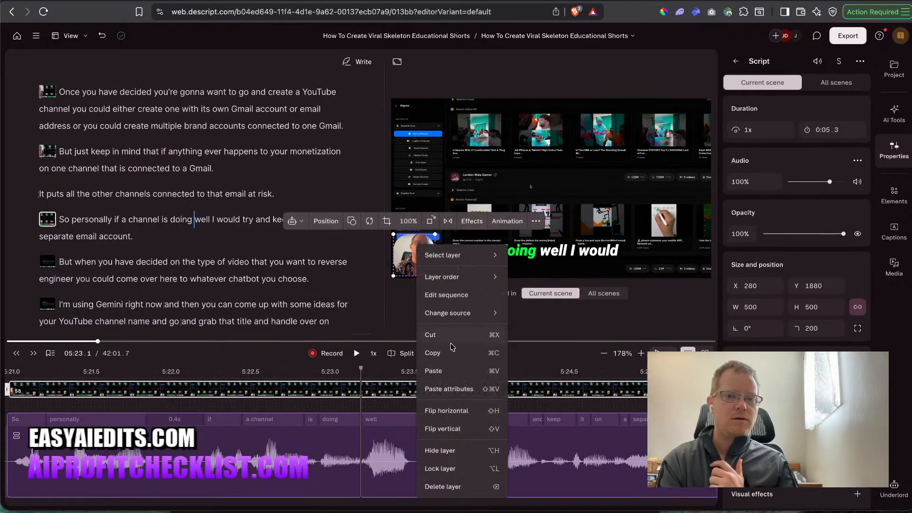
{"action": "left_click", "coordinate": [452, 391]}
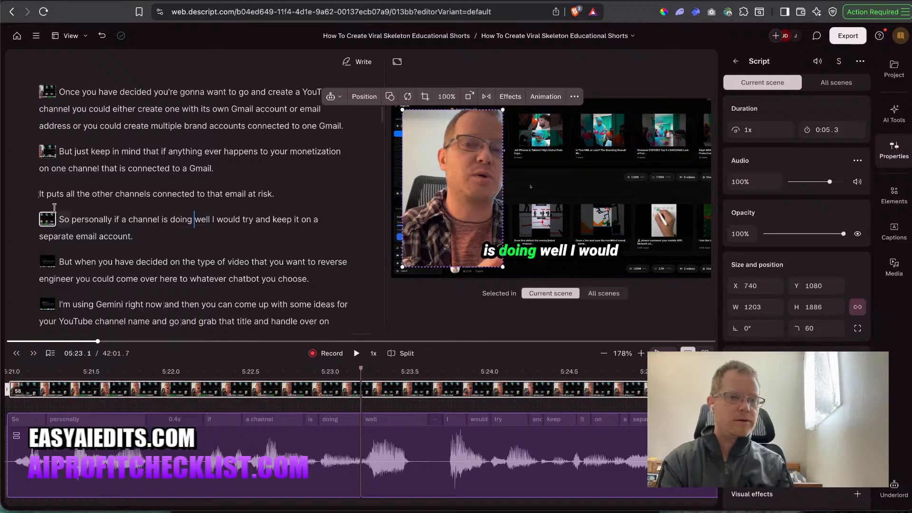
Replay from "It puts all the other channels" and enlarge the "I'm not gonna dive too deep" scene's recording to about 4753 wide at X 1656, Y 763.
{"action": "left_click", "coordinate": [75, 202]}
{"action": "left_click", "coordinate": [76, 194]}
{"action": "key", "text": "space"}
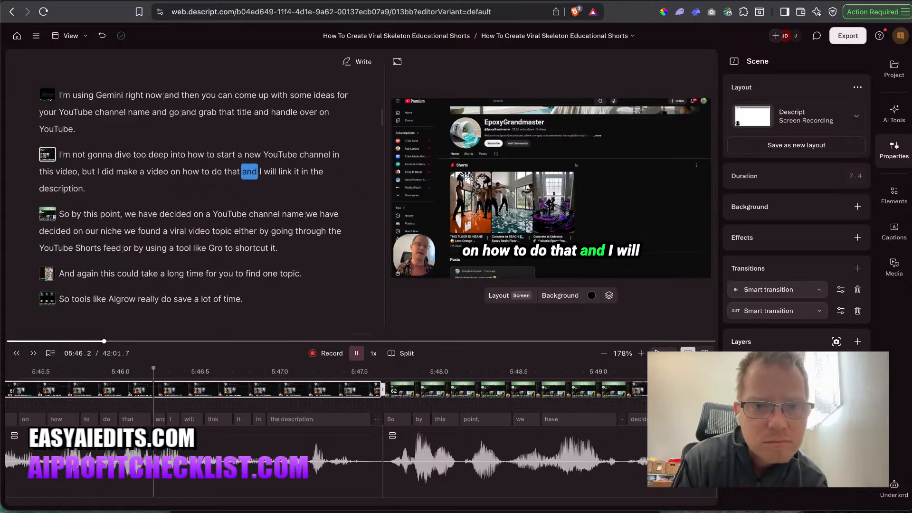
{"action": "key", "text": "space"}
{"action": "left_click", "coordinate": [401, 99]}
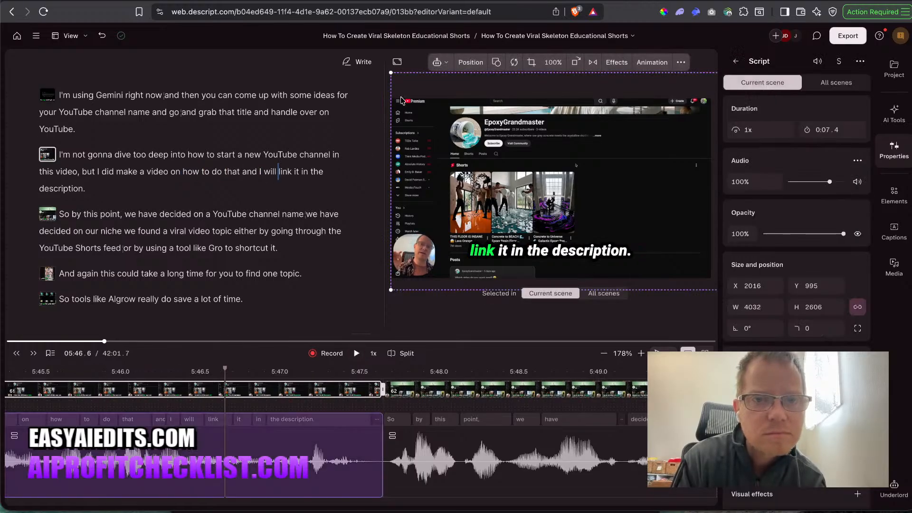
{"action": "left_click_drag", "start_coordinate": [391, 76], "coordinate": [328, 45]}
Remove and reinsert the scene break before "So by this point" to carry over the preceding recording's zoom, and replay the section.
{"action": "left_click", "coordinate": [46, 188]}
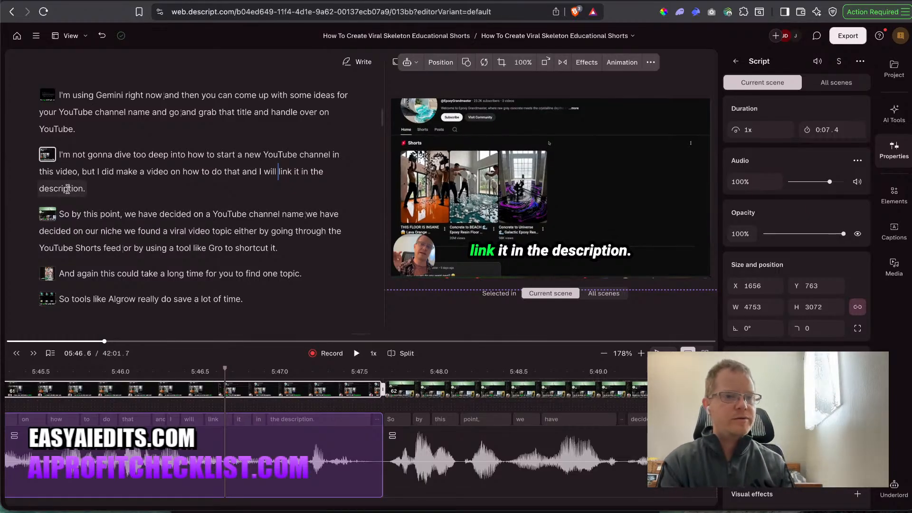
{"action": "key", "text": "space"}
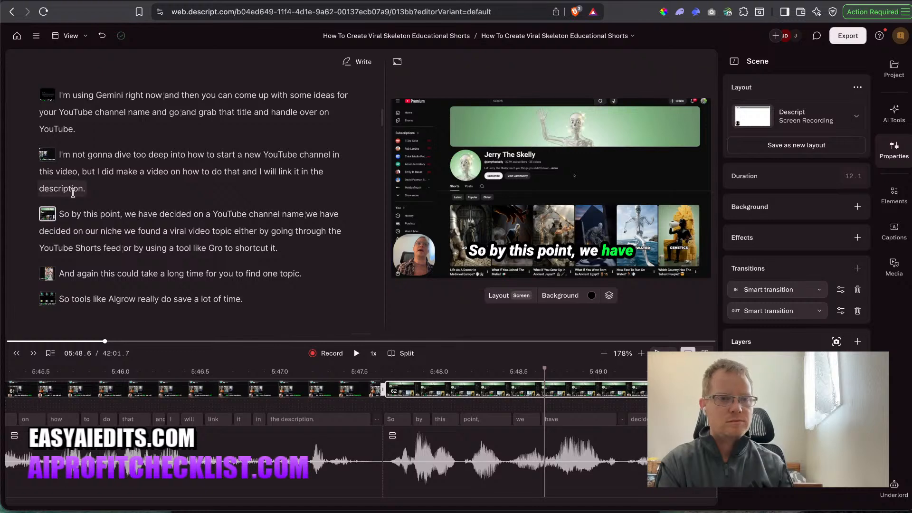
{"action": "left_click", "coordinate": [59, 213]}
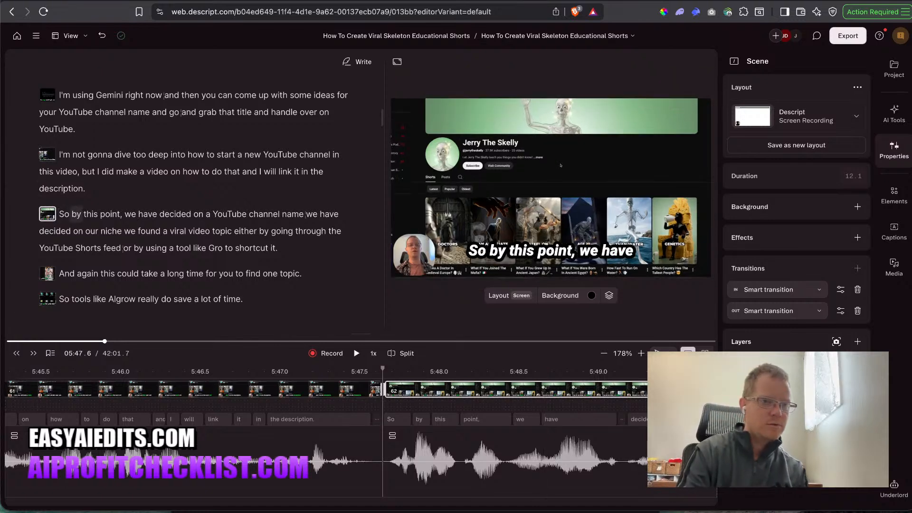
{"action": "key", "text": "BackSpace"}
{"action": "key", "text": "ctrl+z"}
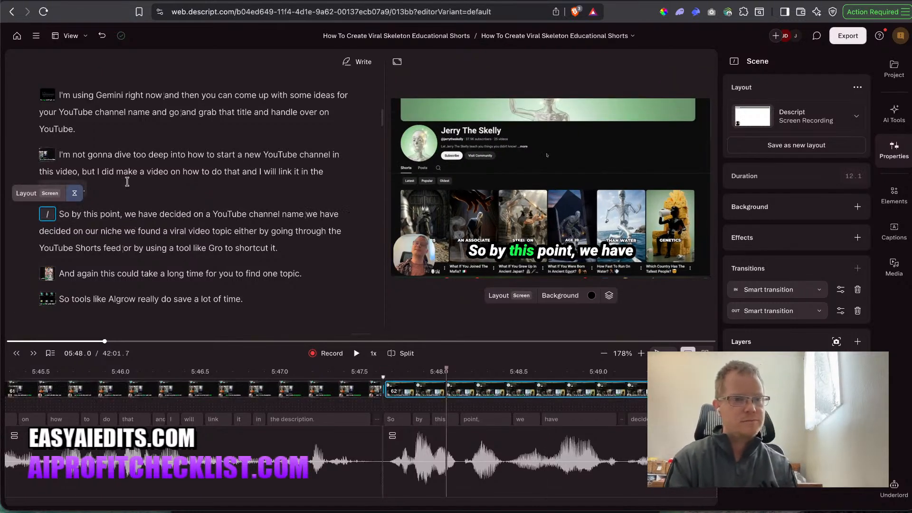
{"action": "left_click", "coordinate": [157, 171]}
{"action": "key", "text": "space"}
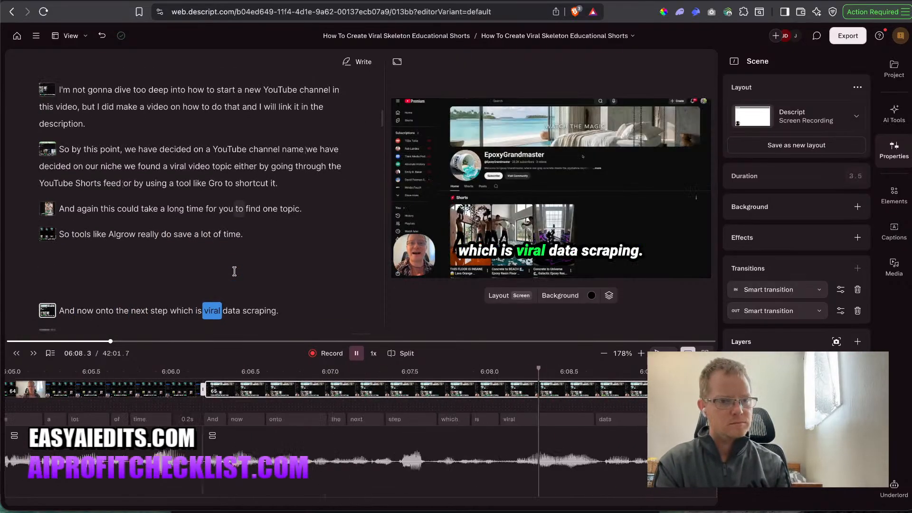
Add a Title text element to the "And now onto the next step" scene and insert a scene break before "viral data scraping".
{"action": "key", "text": "space"}
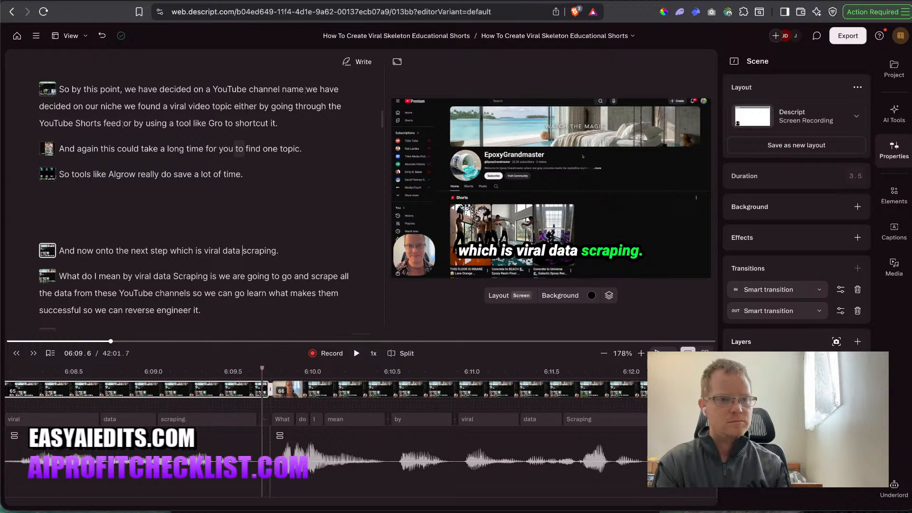
{"action": "left_click", "coordinate": [70, 209]}
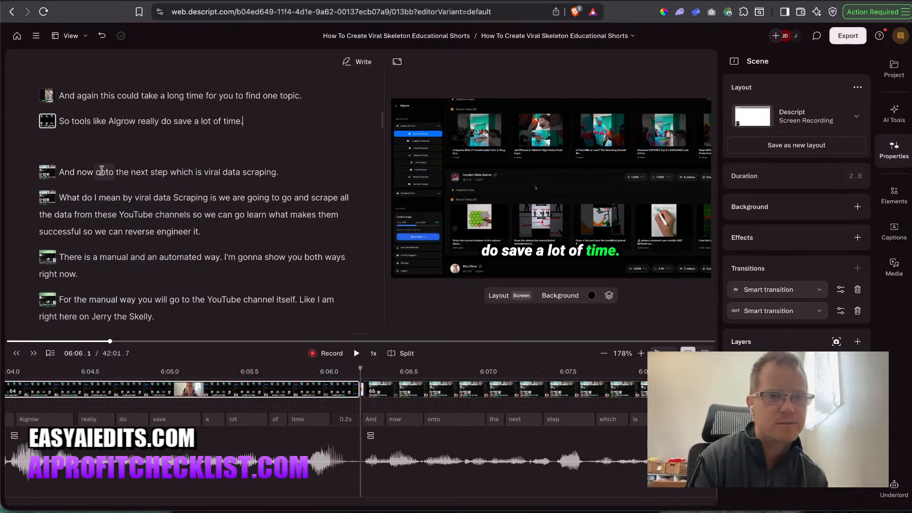
{"action": "key", "text": "space"}
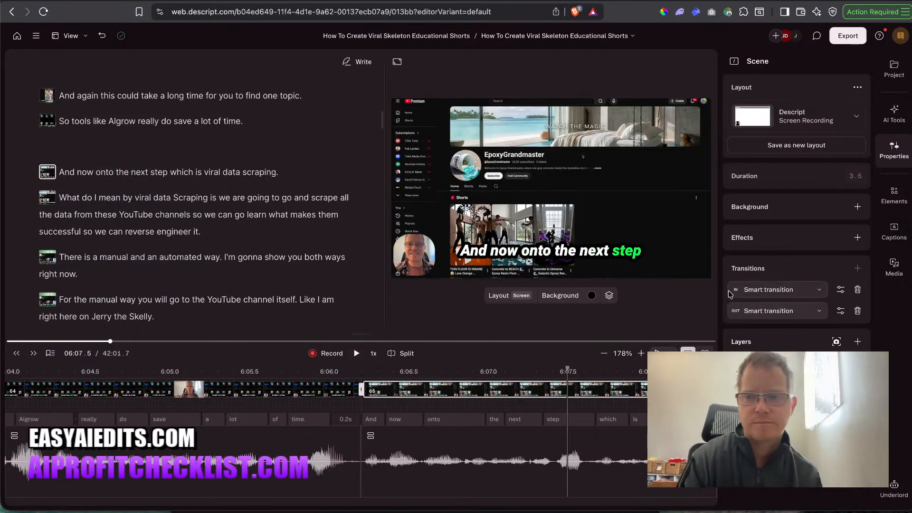
{"action": "left_click", "coordinate": [892, 197]}
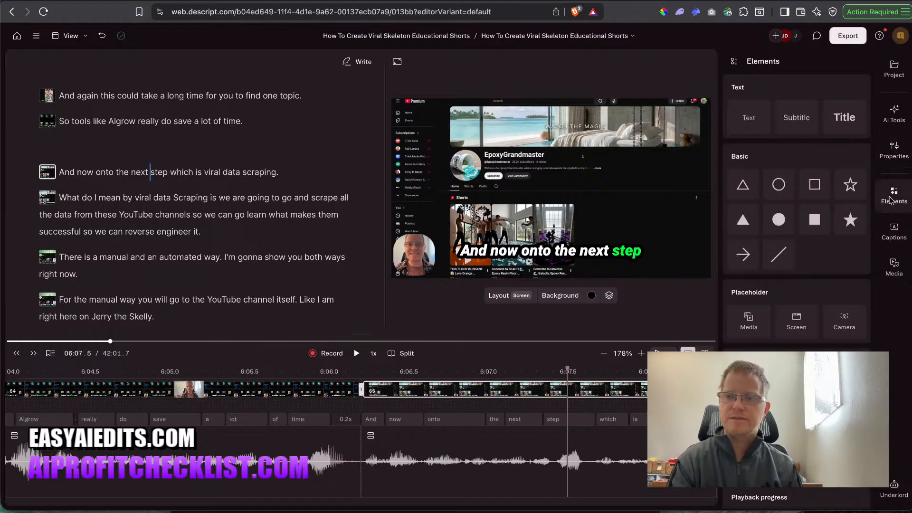
{"action": "left_click", "coordinate": [844, 119]}
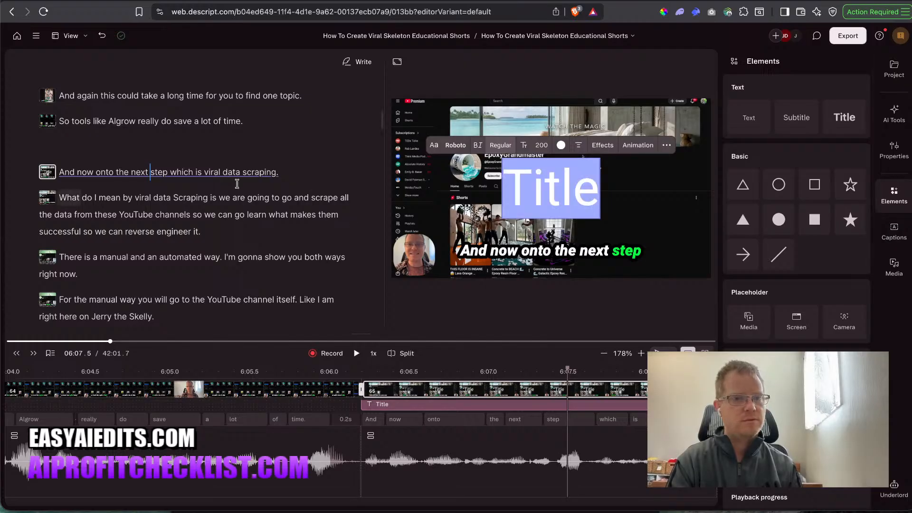
{"action": "left_click", "coordinate": [205, 173]}
{"action": "key", "text": "Return"}
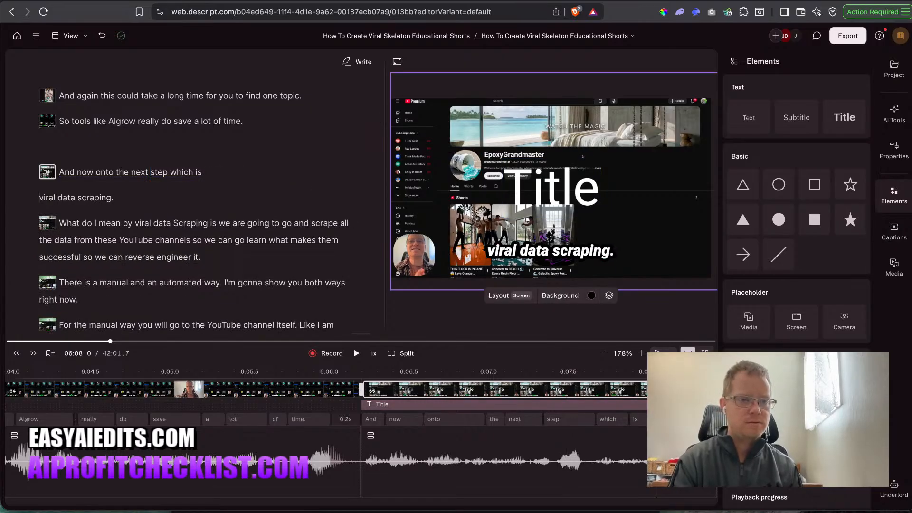
Replace the placeholder title text in the "viral data scraping" scene with "VIRAL DATA SCRAPING".
{"action": "double_click", "coordinate": [531, 195]}
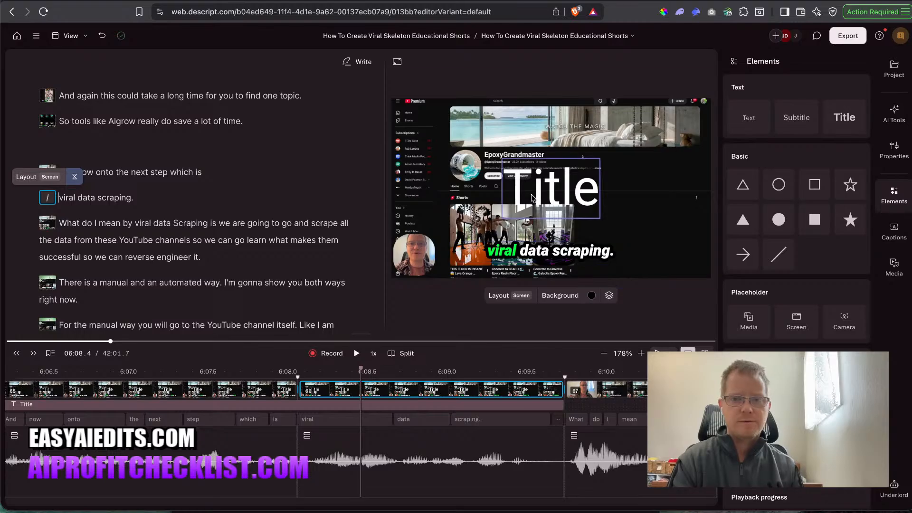
{"action": "type", "text": "VIR"}
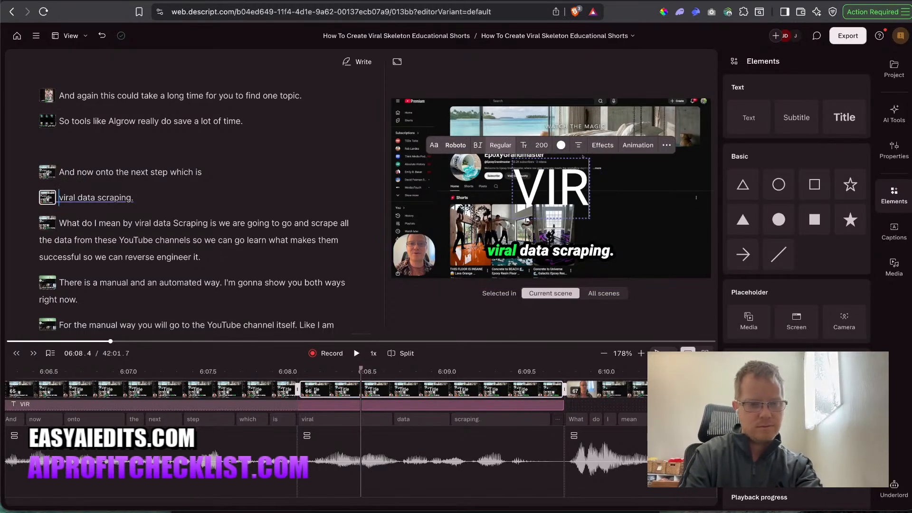
{"action": "type", "text": "AL D"}
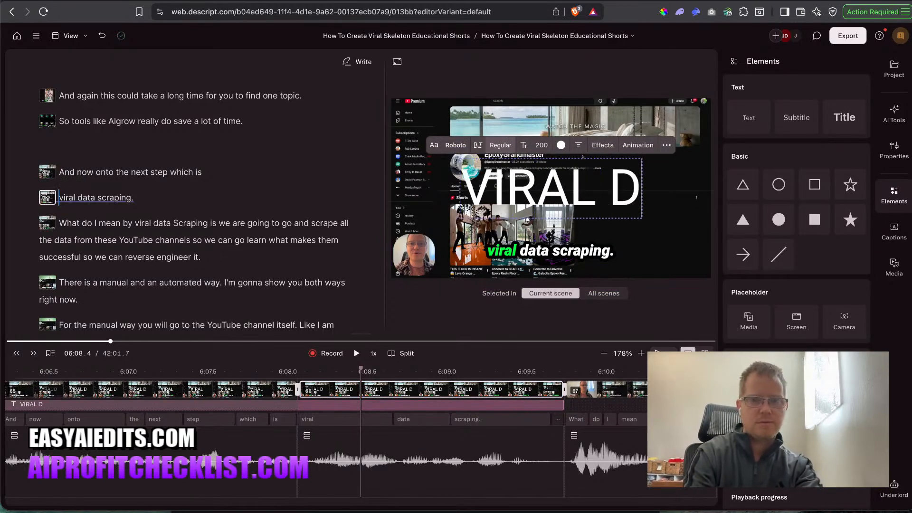
{"action": "type", "text": "ATA"}
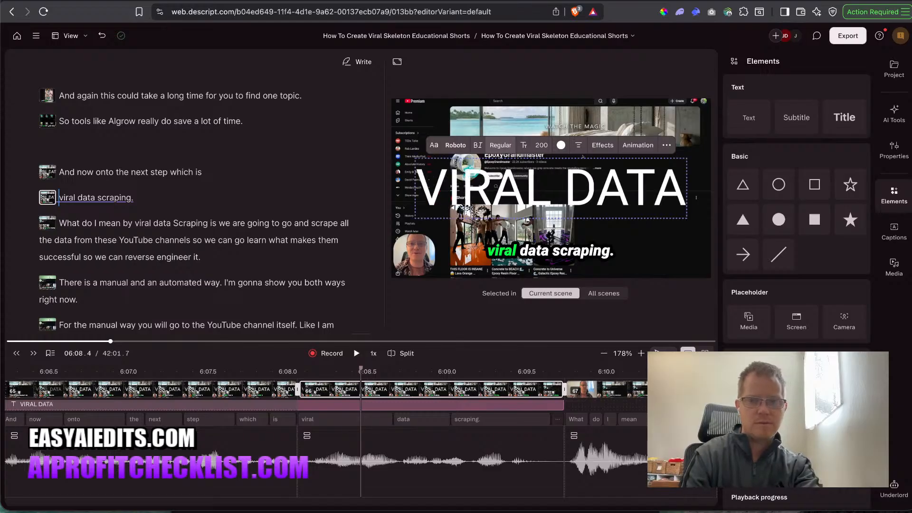
{"action": "type", "text": " SCRAPP"}
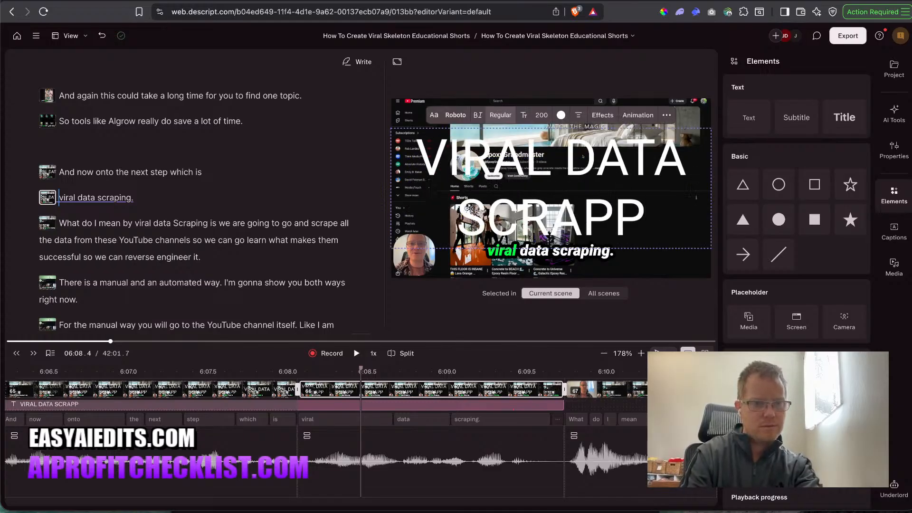
{"action": "key", "text": "BackSpace"}
{"action": "type", "text": "ING"}
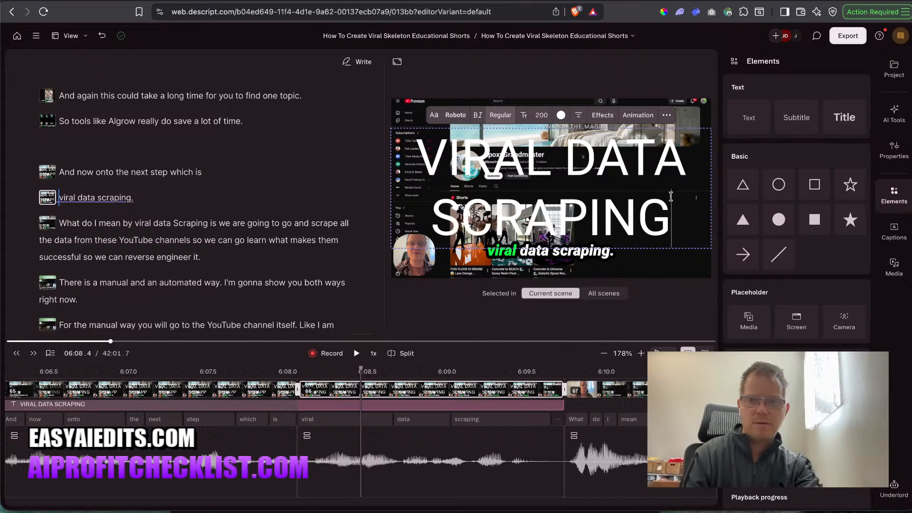
Try font sizes 150 and 900 on the "VIRAL DATA SCRAPING" title and settle on 100.
{"action": "left_click", "coordinate": [541, 118]}
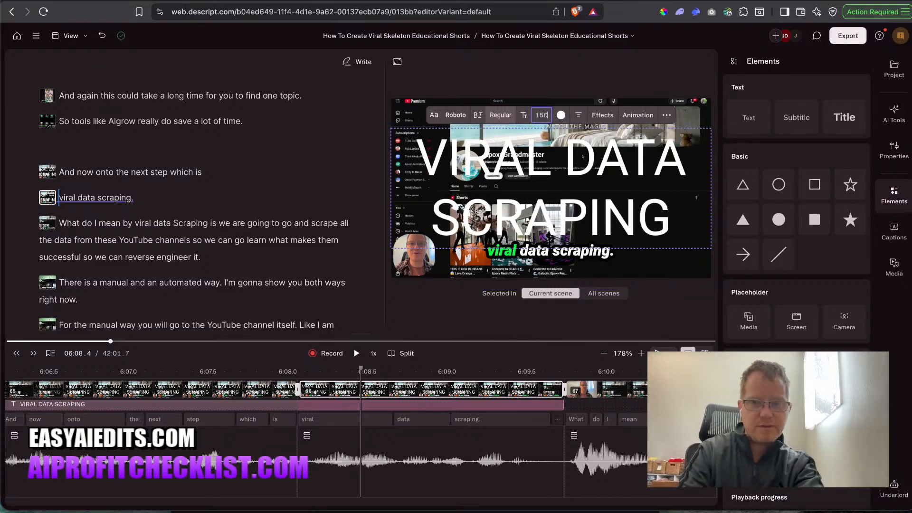
{"action": "key", "text": "Return"}
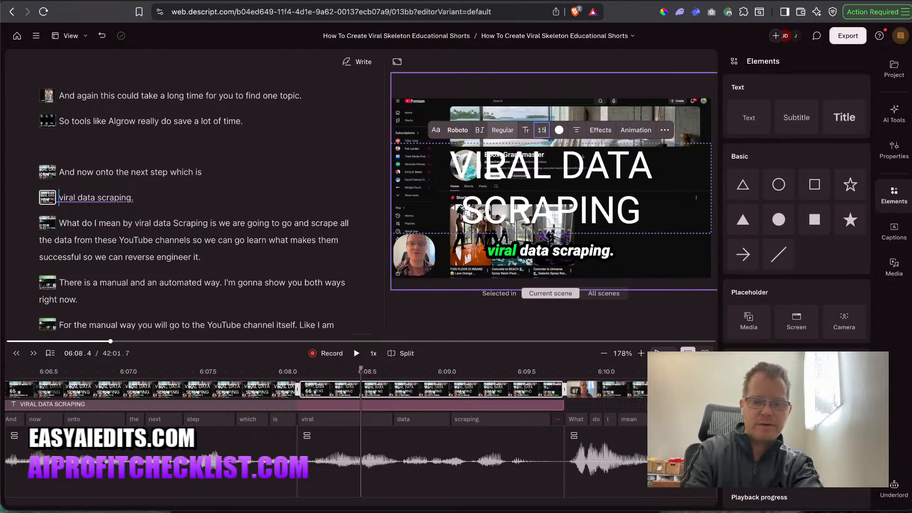
{"action": "key", "text": "BackSpace"}
{"action": "key", "text": "BackSpace"}
{"action": "key", "text": "BackSpace"}
{"action": "type", "text": "900"}
{"action": "key", "text": "Return"}
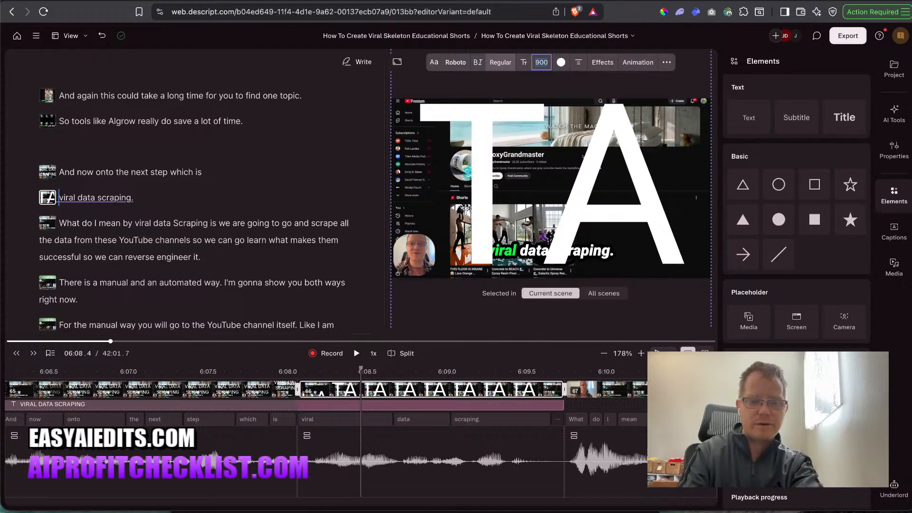
{"action": "key", "text": "Return"}
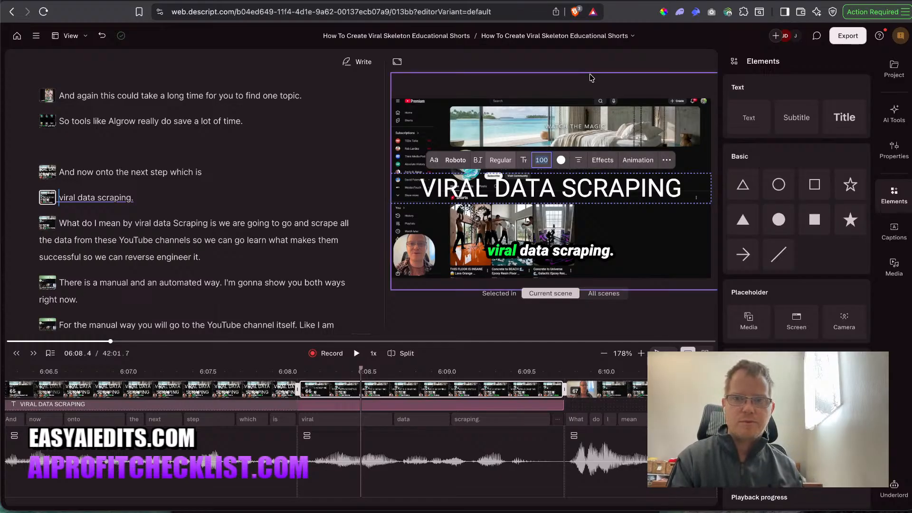
{"action": "scroll", "coordinate": [768, 261], "scroll_direction": "down", "scroll_amount": 2}
{"action": "scroll", "coordinate": [768, 261], "scroll_direction": "down", "scroll_amount": 2}
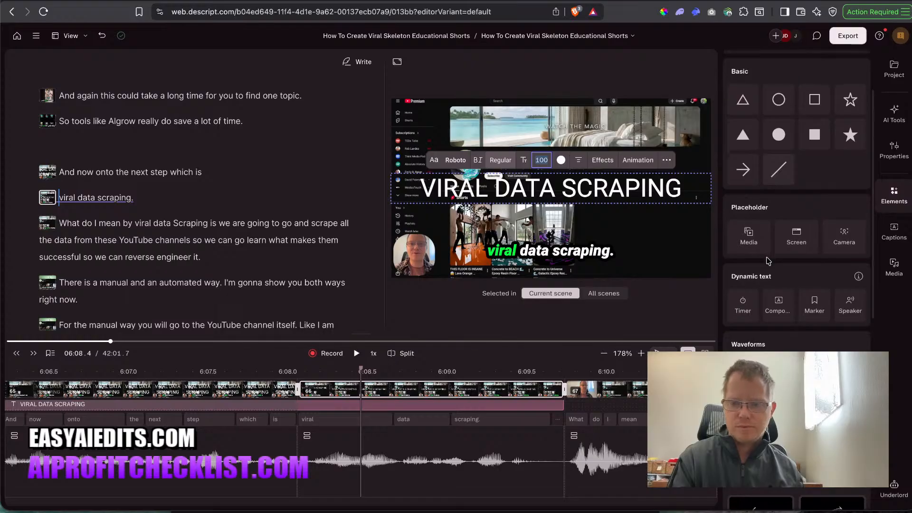
{"action": "scroll", "coordinate": [768, 260], "scroll_direction": "down", "scroll_amount": 1}
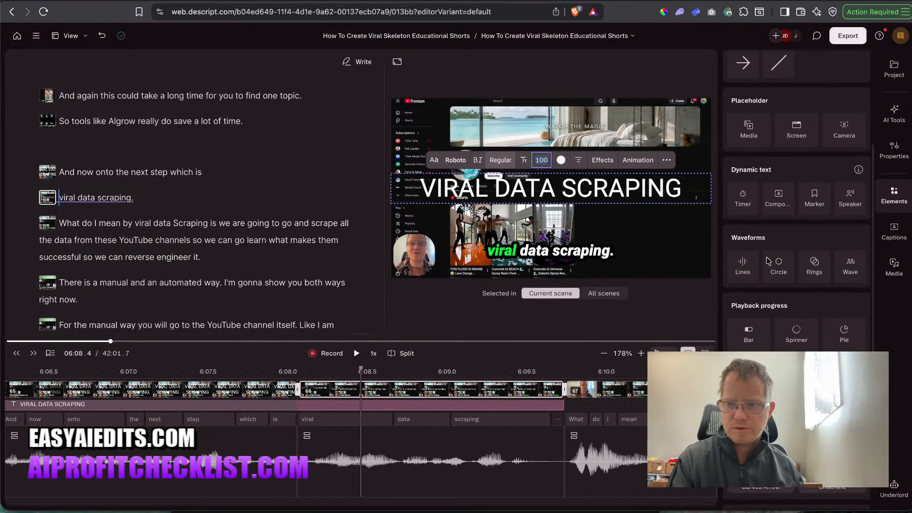
{"action": "scroll", "coordinate": [768, 261], "scroll_direction": "up", "scroll_amount": 2}
{"action": "scroll", "coordinate": [768, 261], "scroll_direction": "down", "scroll_amount": 5}
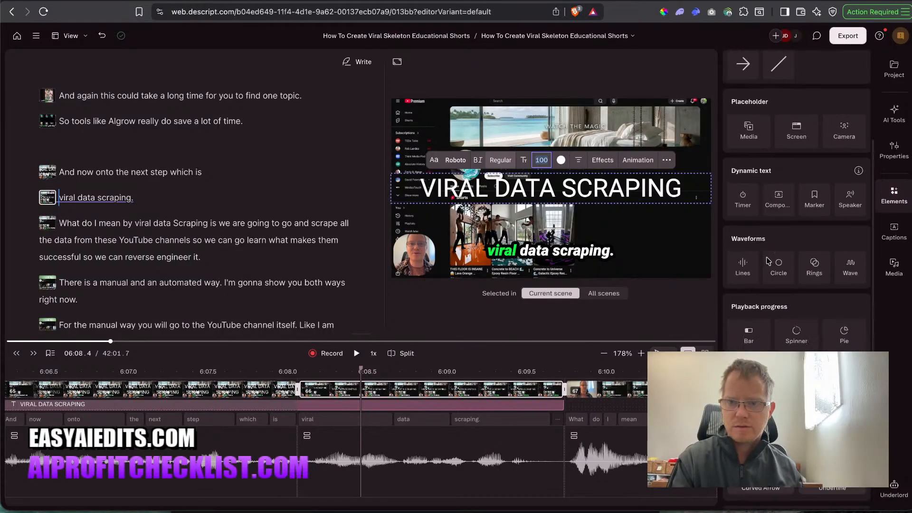
{"action": "scroll", "coordinate": [768, 261], "scroll_direction": "up", "scroll_amount": 10}
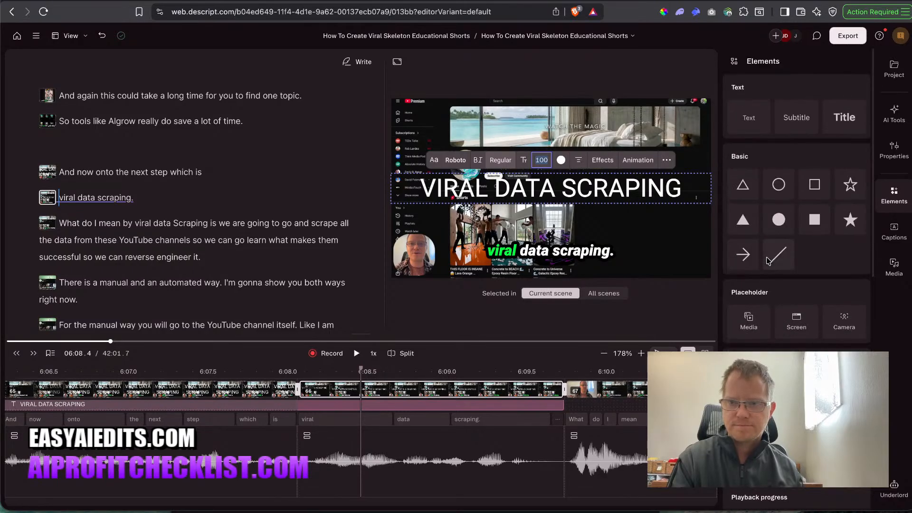
{"action": "left_click", "coordinate": [643, 257]}
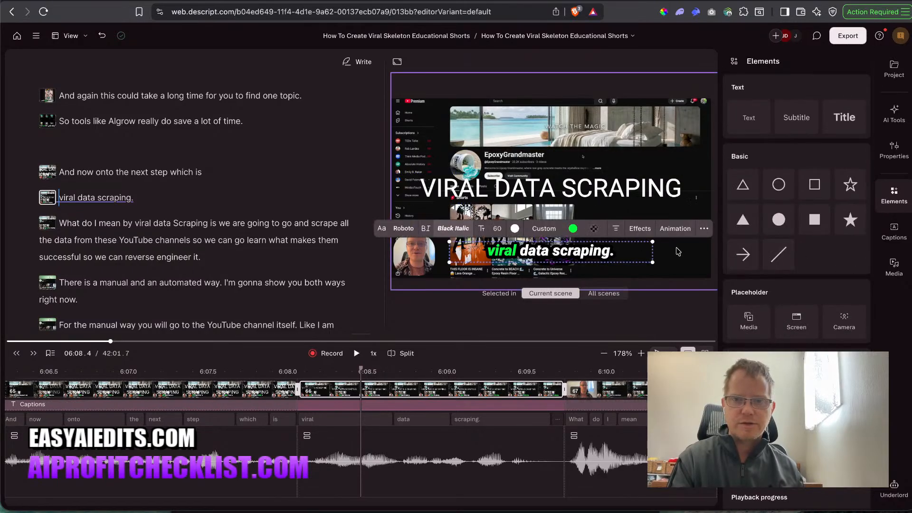
Align the "VIRAL DATA SCRAPING" title text to the left within its text box.
{"action": "left_click", "coordinate": [622, 193]}
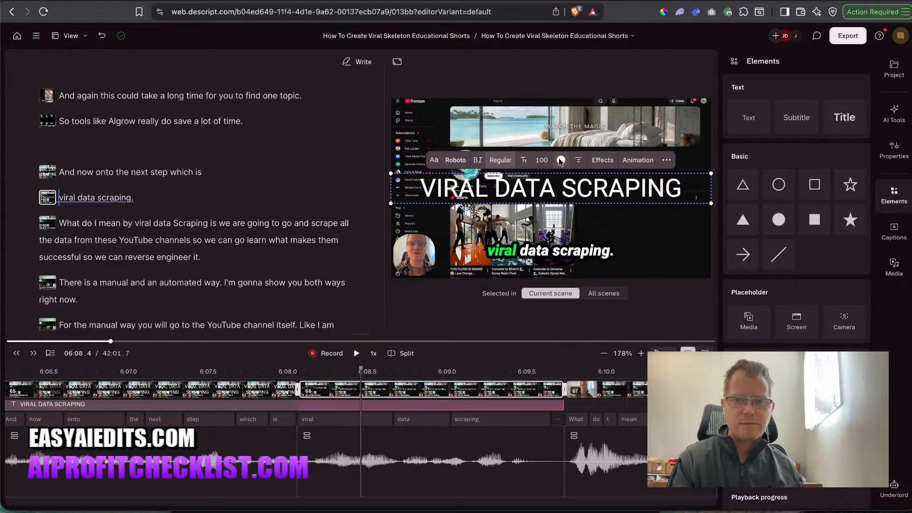
{"action": "left_click", "coordinate": [561, 161]}
{"action": "left_click", "coordinate": [561, 161]}
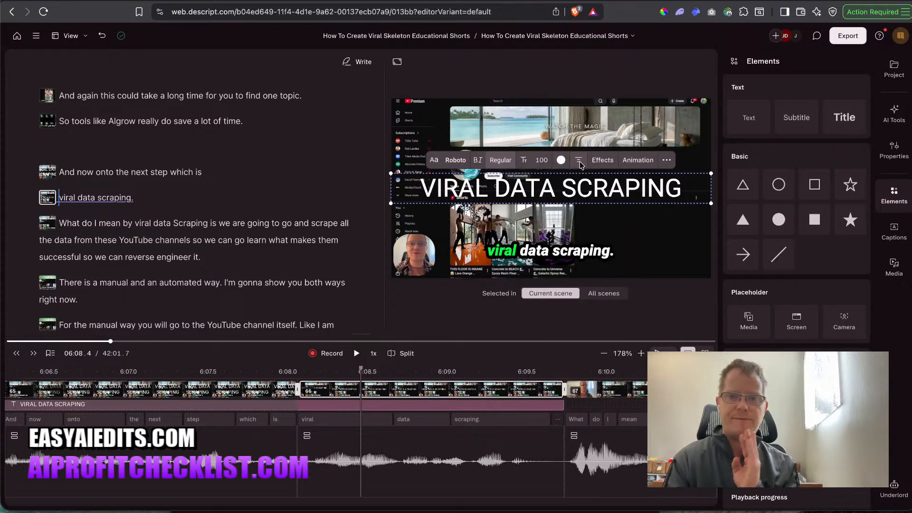
{"action": "left_click", "coordinate": [580, 162]}
{"action": "left_click", "coordinate": [580, 161]}
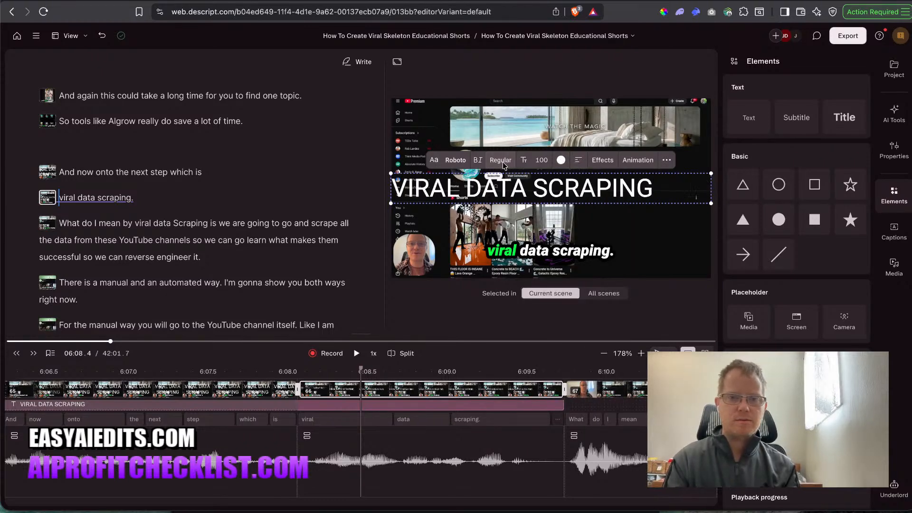
Open the font choices for the "VIRAL DATA SCRAPING" title.
{"action": "left_click", "coordinate": [455, 160]}
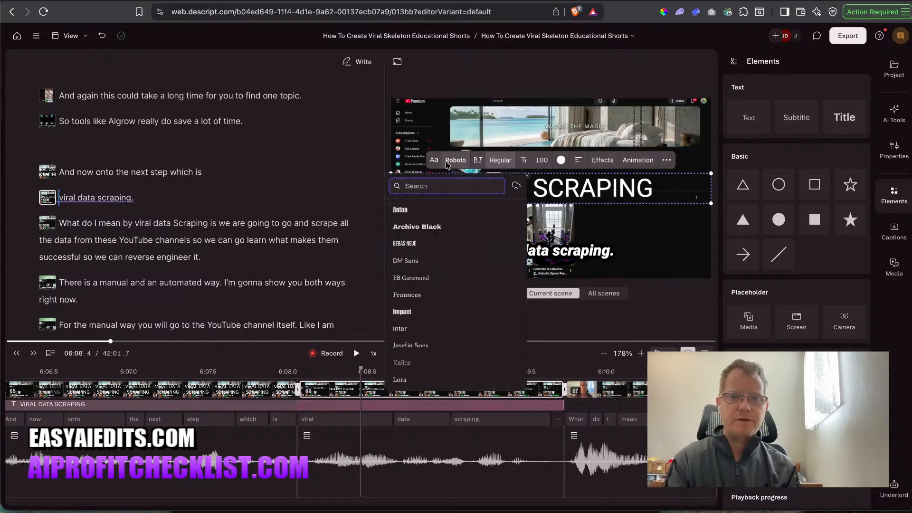
Set the VIRAL DATA SCRAPING title's font to Anton and center-align its text.
{"action": "left_click", "coordinate": [418, 210]}
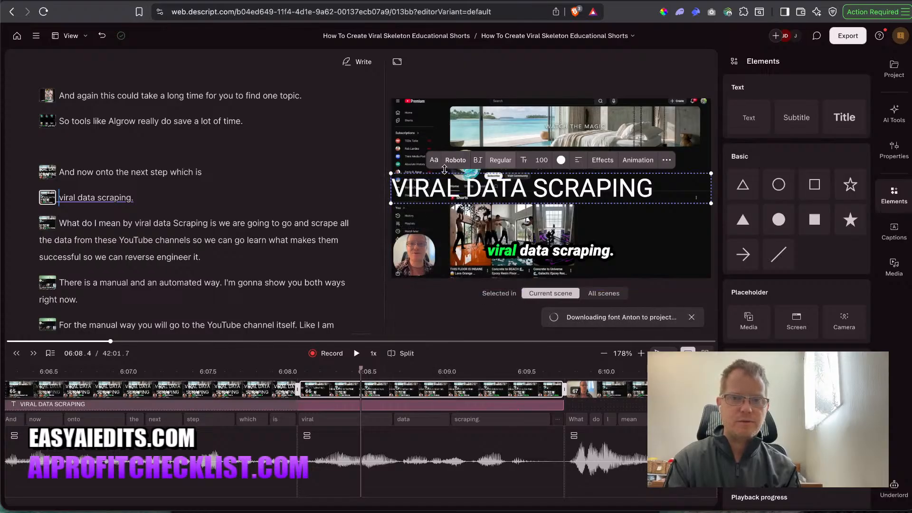
{"action": "left_click", "coordinate": [457, 160]}
{"action": "left_click", "coordinate": [418, 211]}
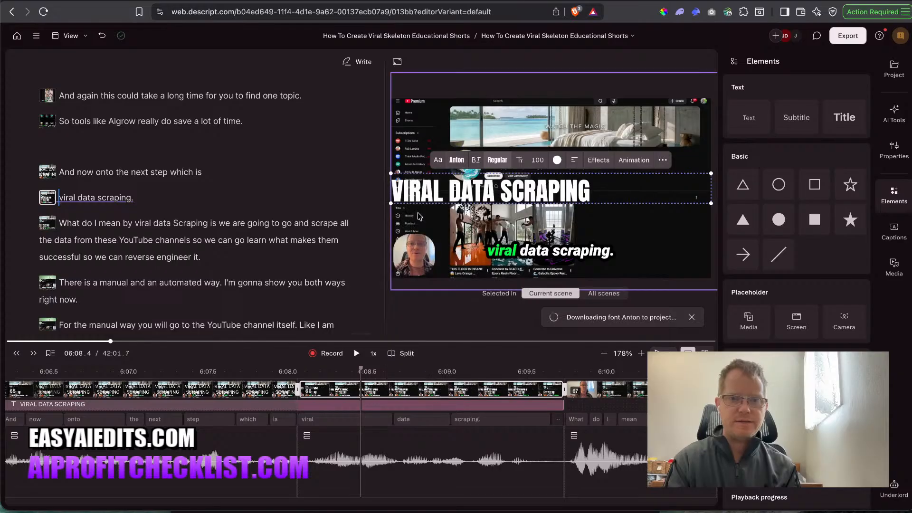
{"action": "left_click", "coordinate": [575, 161]}
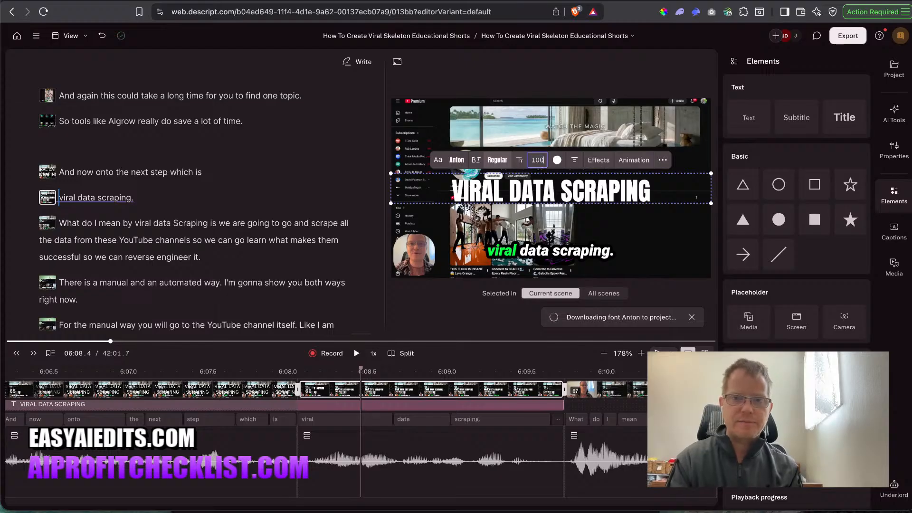
Set the VIRAL DATA SCRAPING title's font size to 125.
{"action": "key", "text": "BackSpace"}
{"action": "key", "text": "BackSpace"}
{"action": "type", "text": "25"}
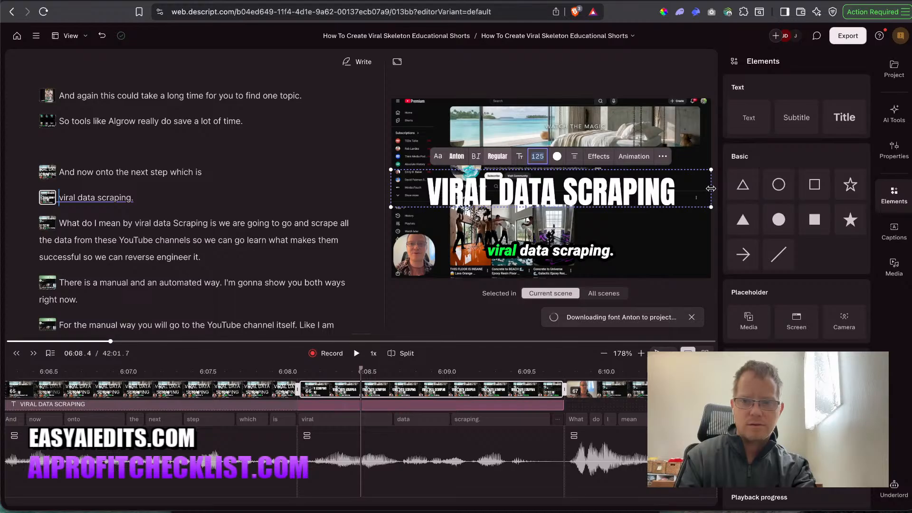
Narrow the title's text box to about 3292 wide and move it to about X 1971, Y 995.
{"action": "left_click_drag", "start_coordinate": [711, 188], "coordinate": [665, 189]}
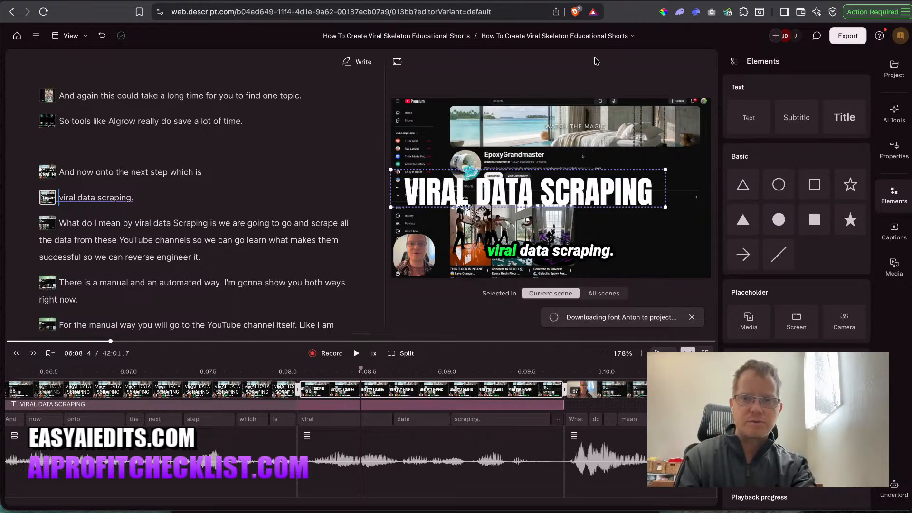
{"action": "left_click_drag", "start_coordinate": [545, 205], "coordinate": [579, 192]}
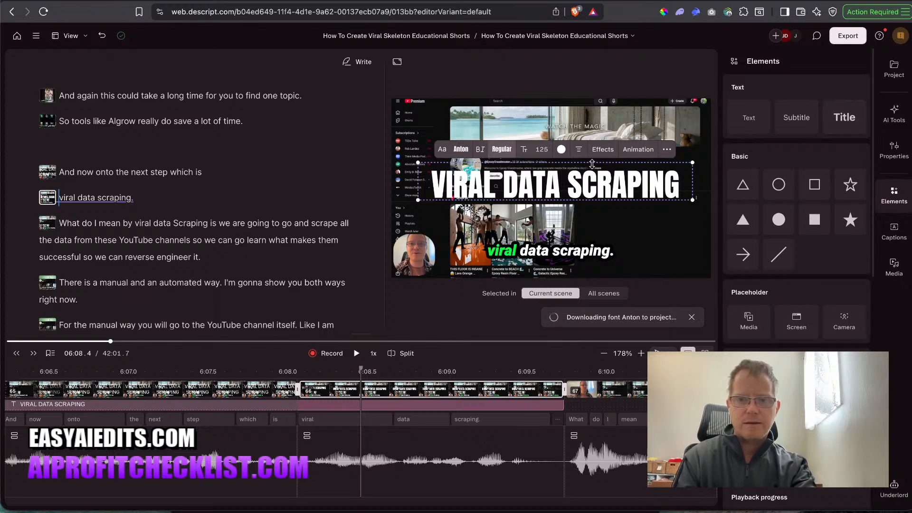
Try yellow feff4e and white ffffff for the title's shadow colour, and settle on 3f2a32 at 16% opacity.
{"action": "left_click", "coordinate": [602, 151]}
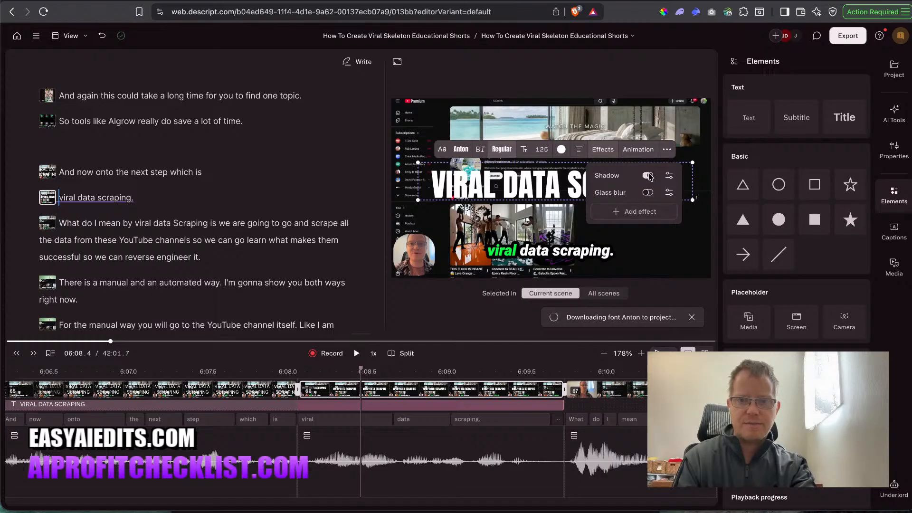
{"action": "left_click", "coordinate": [649, 213]}
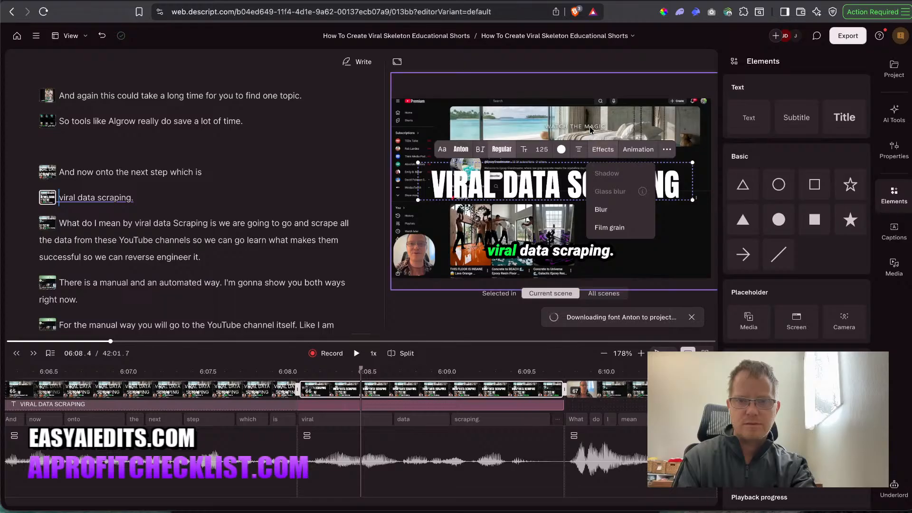
{"action": "left_click", "coordinate": [895, 148]}
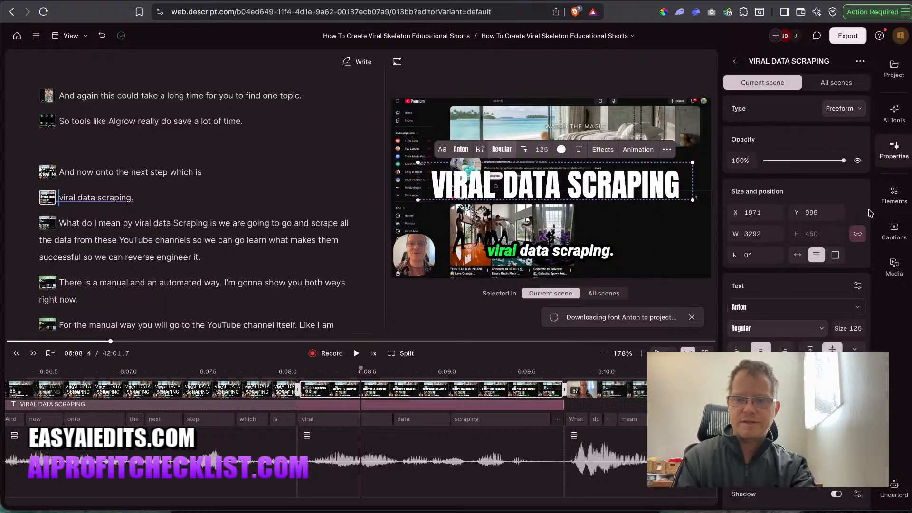
{"action": "scroll", "coordinate": [849, 342], "scroll_direction": "down", "scroll_amount": 2}
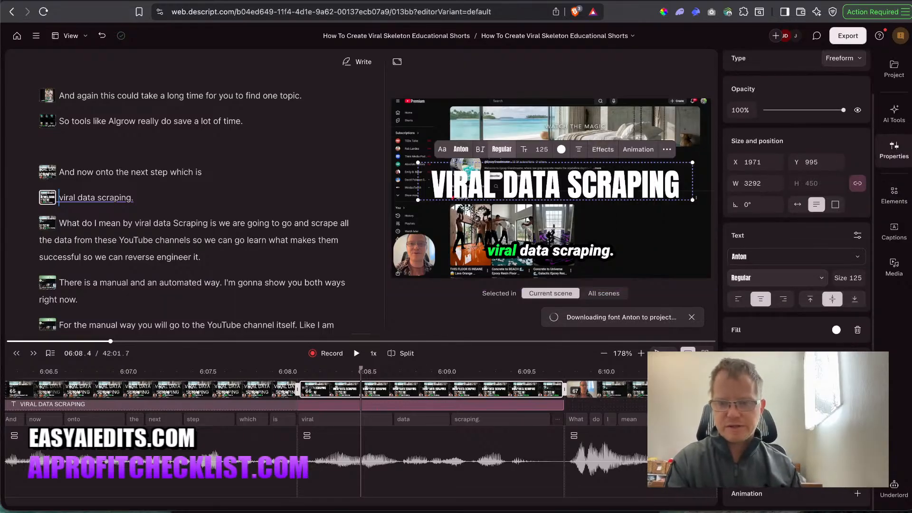
{"action": "left_click", "coordinate": [858, 430]}
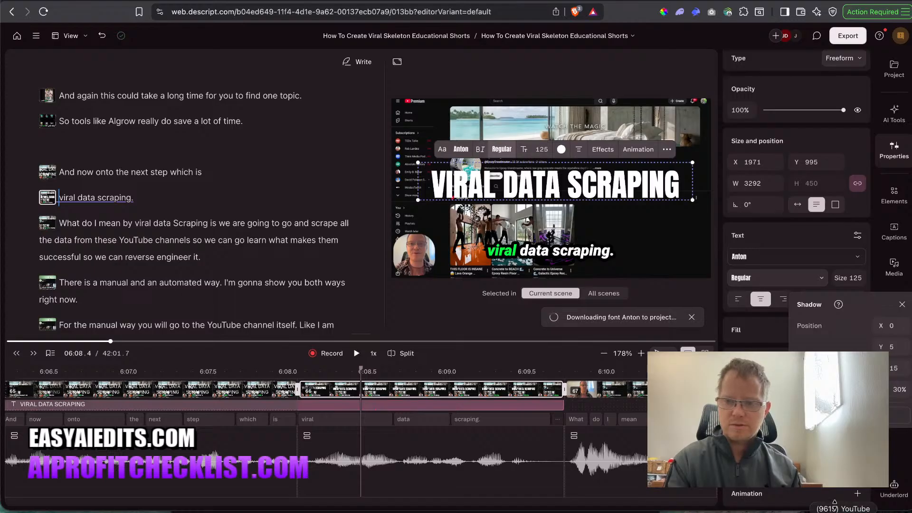
{"action": "left_click", "coordinate": [807, 389]}
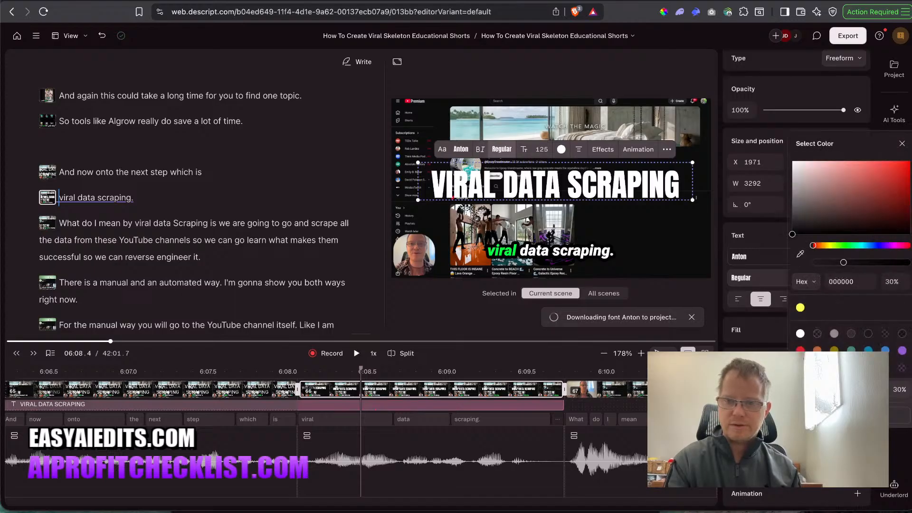
{"action": "left_click", "coordinate": [801, 309]}
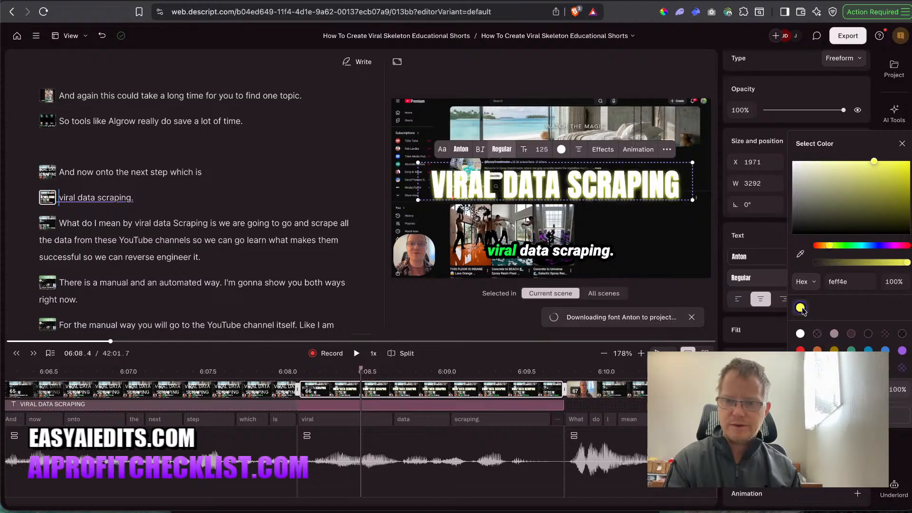
{"action": "left_click", "coordinate": [800, 333]}
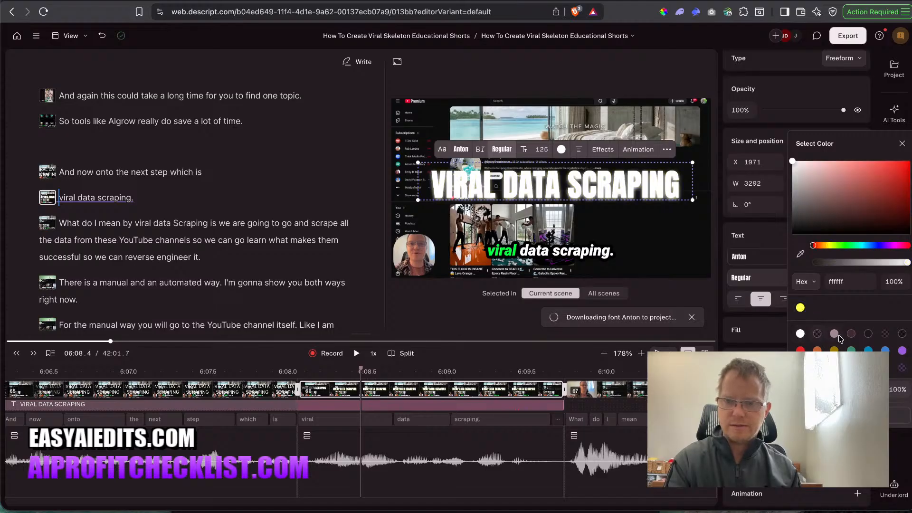
{"action": "left_click", "coordinate": [834, 335]}
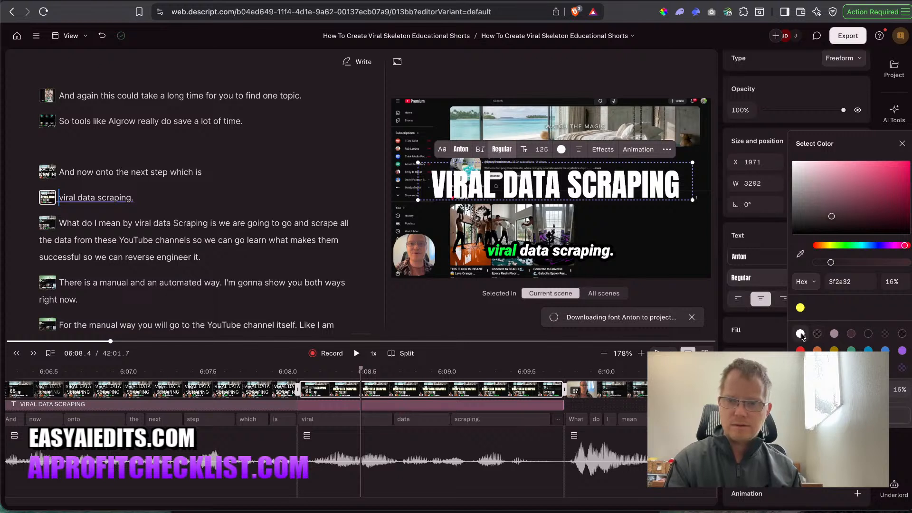
{"action": "left_click", "coordinate": [902, 145]}
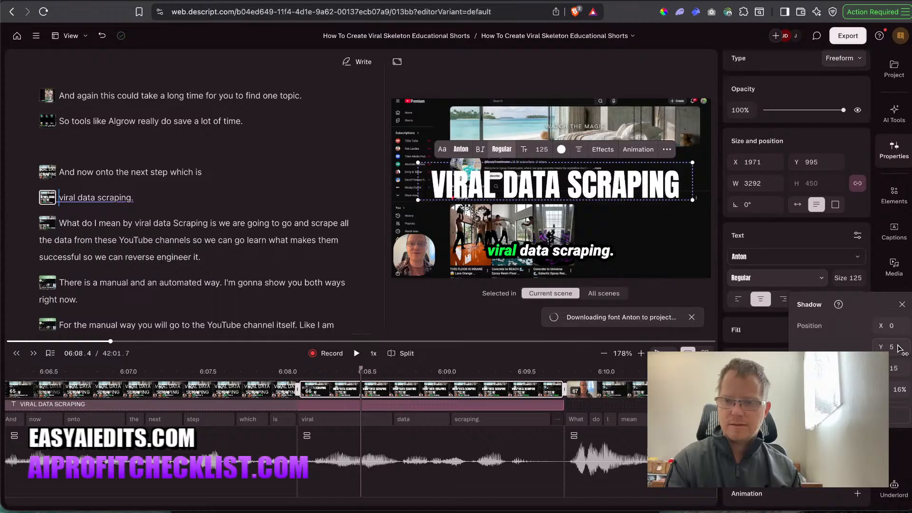
{"action": "key", "text": "Escape"}
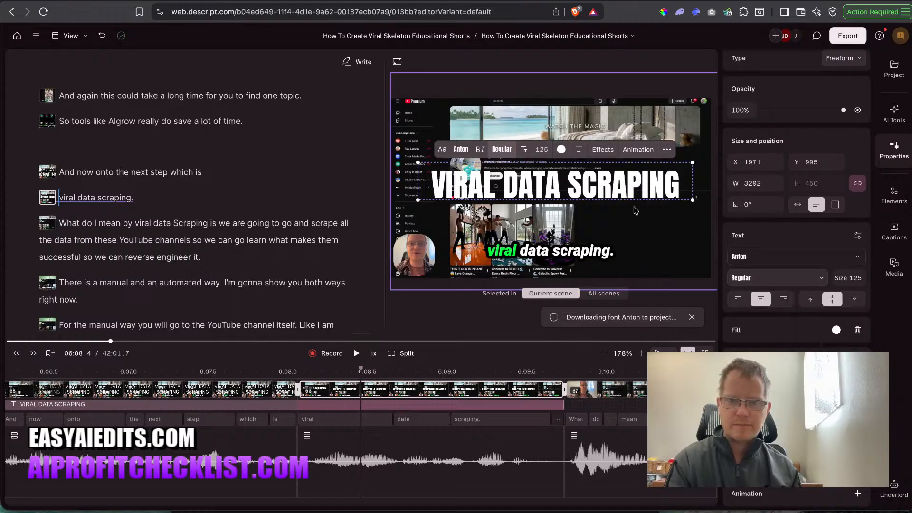
Move the VIRAL DATA SCRAPING title to about X 1977, Y 1046 on the canvas.
{"action": "left_click", "coordinate": [643, 232]}
{"action": "left_click", "coordinate": [619, 187]}
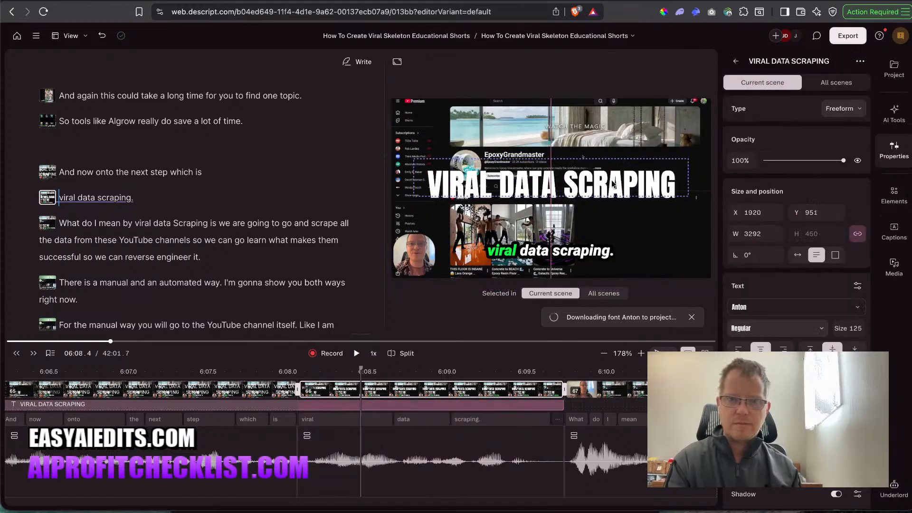
{"action": "left_click_drag", "start_coordinate": [617, 183], "coordinate": [619, 191]}
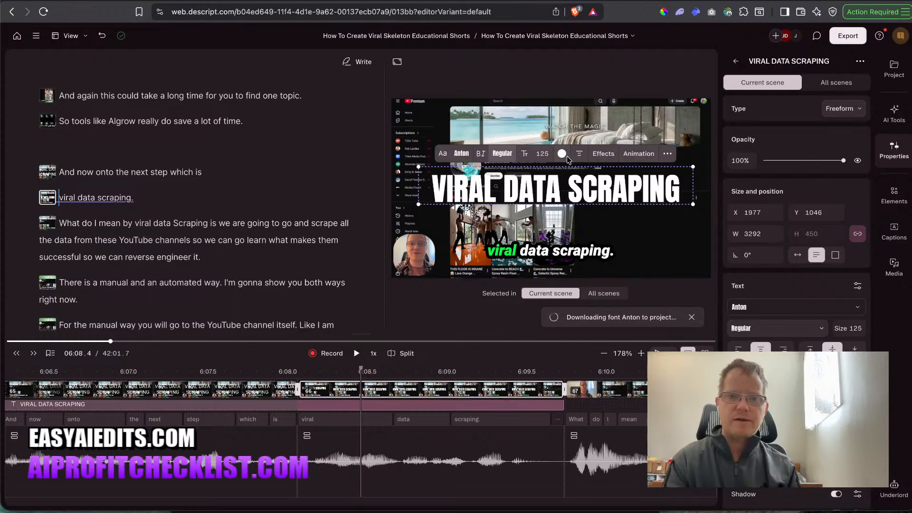
Add a Slide entrance animation to the VIRAL DATA SCRAPING title.
{"action": "left_click", "coordinate": [639, 157]}
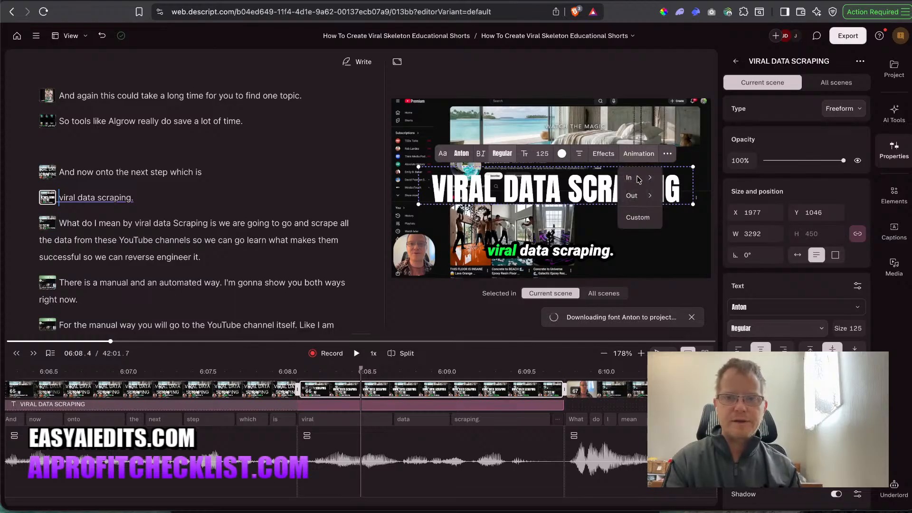
{"action": "mouse_move", "coordinate": [639, 183]}
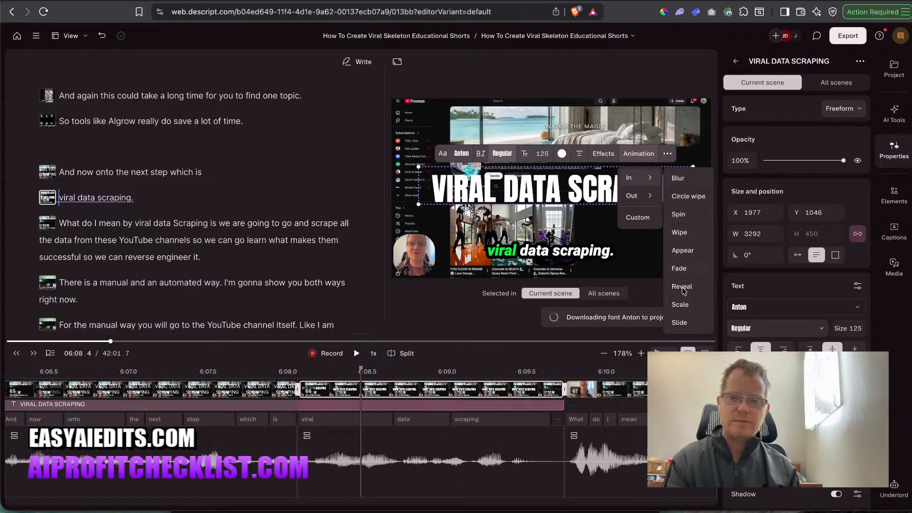
{"action": "left_click", "coordinate": [690, 323]}
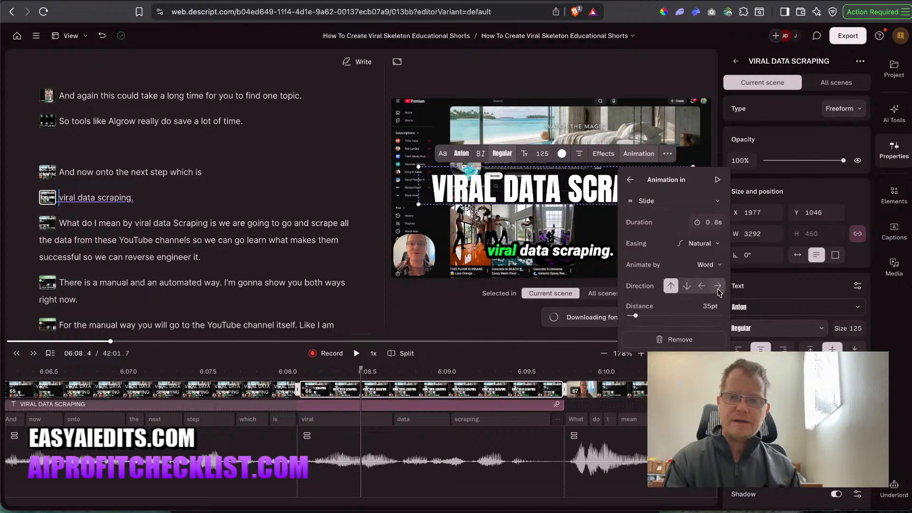
{"action": "left_click", "coordinate": [490, 322]}
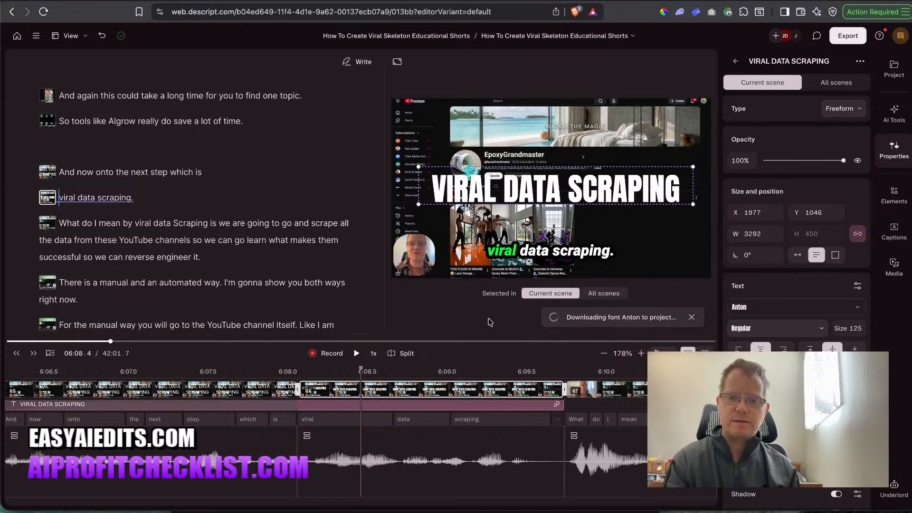
Add a Slide exit animation with a rightward direction to the VIRAL DATA SCRAPING title.
{"action": "left_click", "coordinate": [585, 202]}
{"action": "right_click", "coordinate": [585, 202]}
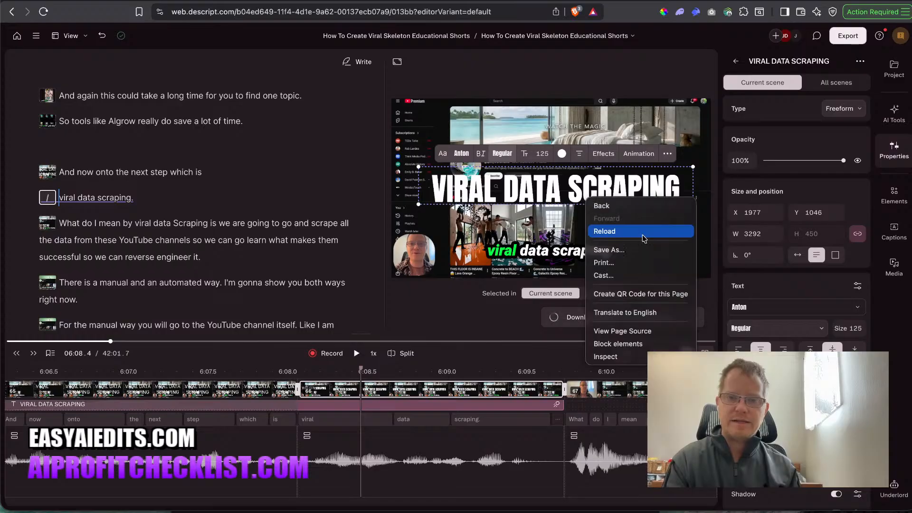
{"action": "left_click", "coordinate": [594, 190]}
{"action": "left_click", "coordinate": [644, 158]}
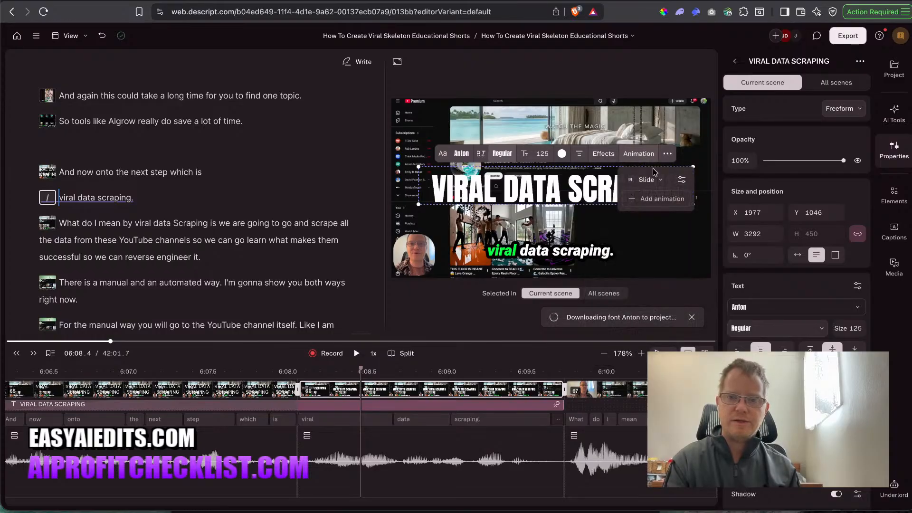
{"action": "left_click", "coordinate": [664, 202]}
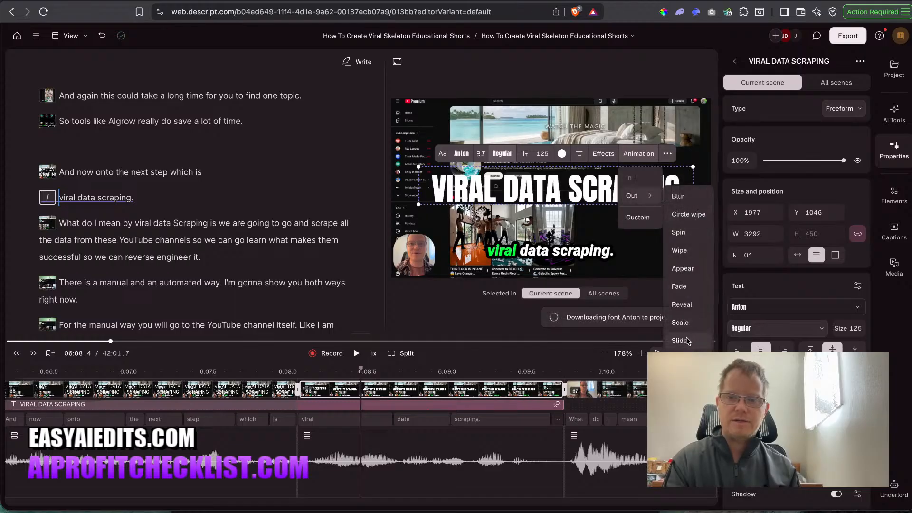
{"action": "left_click", "coordinate": [680, 341]}
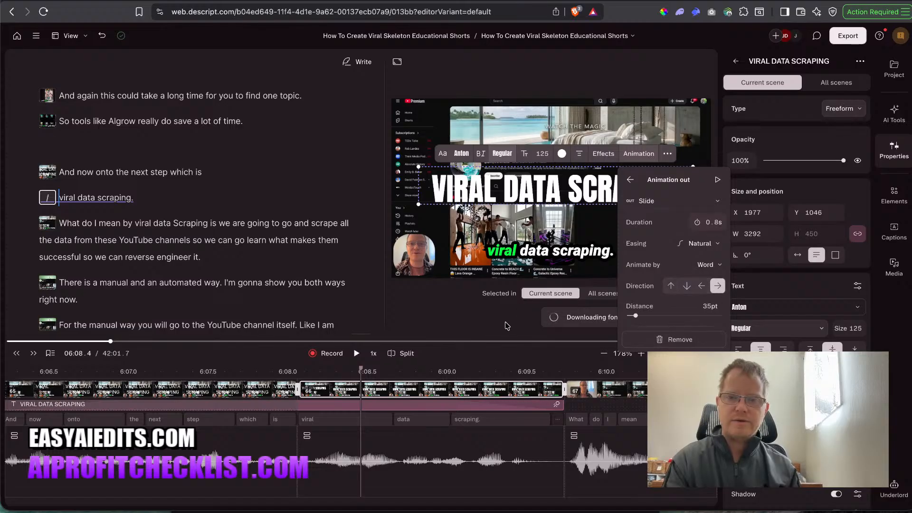
{"action": "left_click", "coordinate": [478, 327]}
Play back the section around "And now onto the next step which is viral data scraping" to check the animated title.
{"action": "scroll", "coordinate": [206, 377], "scroll_direction": "left", "scroll_amount": 5}
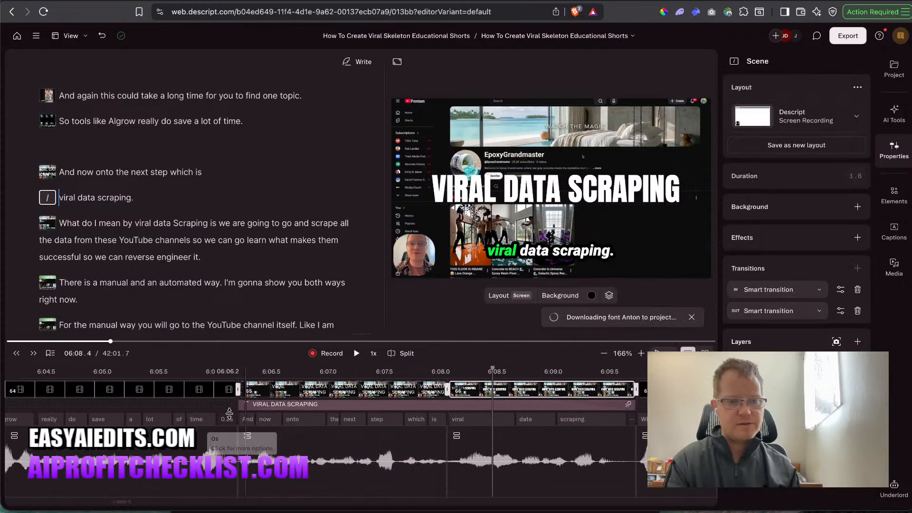
{"action": "left_click", "coordinate": [206, 378]}
{"action": "key", "text": "space"}
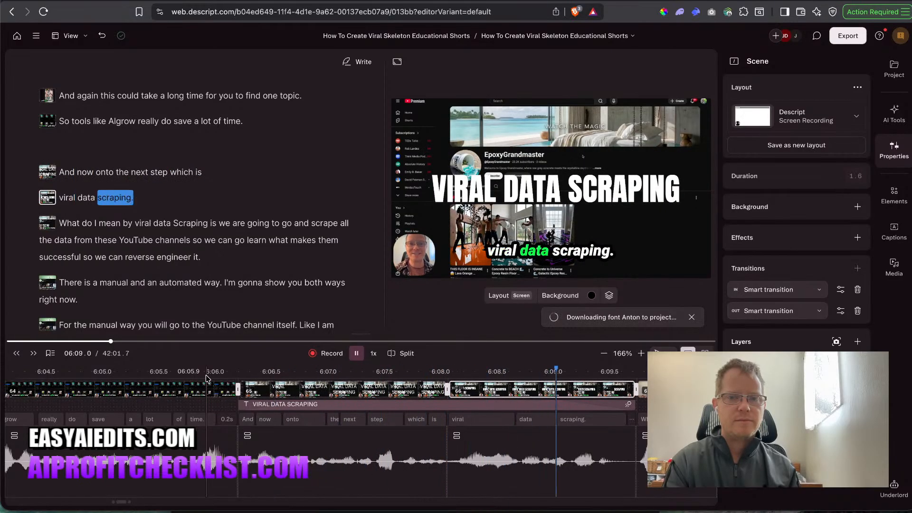
{"action": "key", "text": "space"}
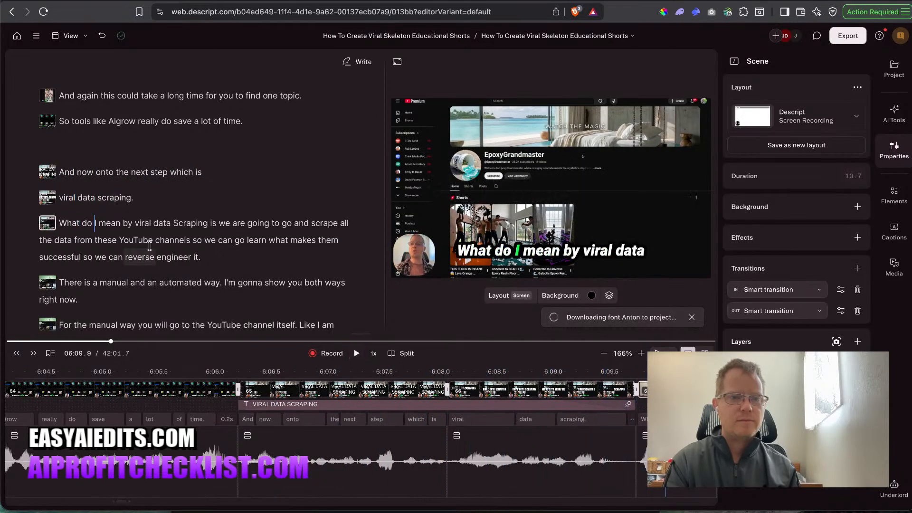
{"action": "left_click", "coordinate": [158, 174]}
{"action": "key", "text": "space"}
{"action": "key", "text": "space"}
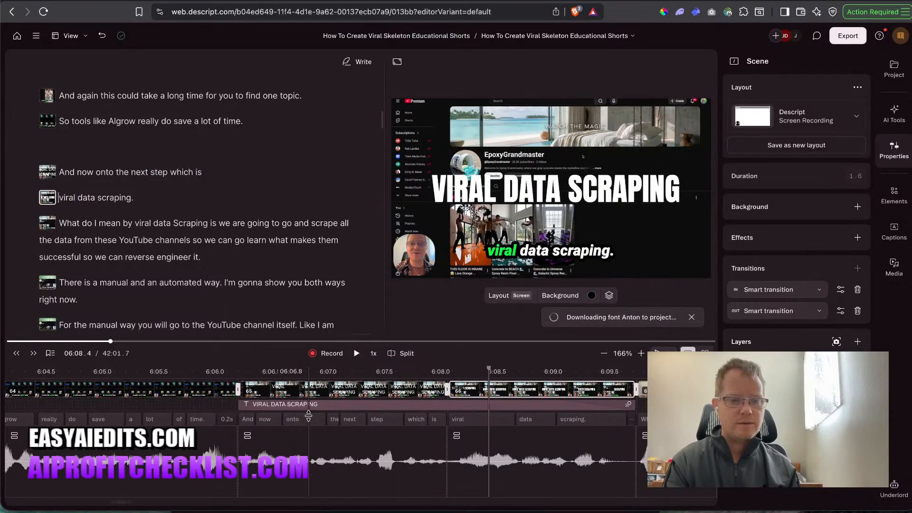
Trim the title clip's start on the timeline to where "viral" begins, and place the playhead at about 6:07.7.
{"action": "left_click", "coordinate": [292, 409]}
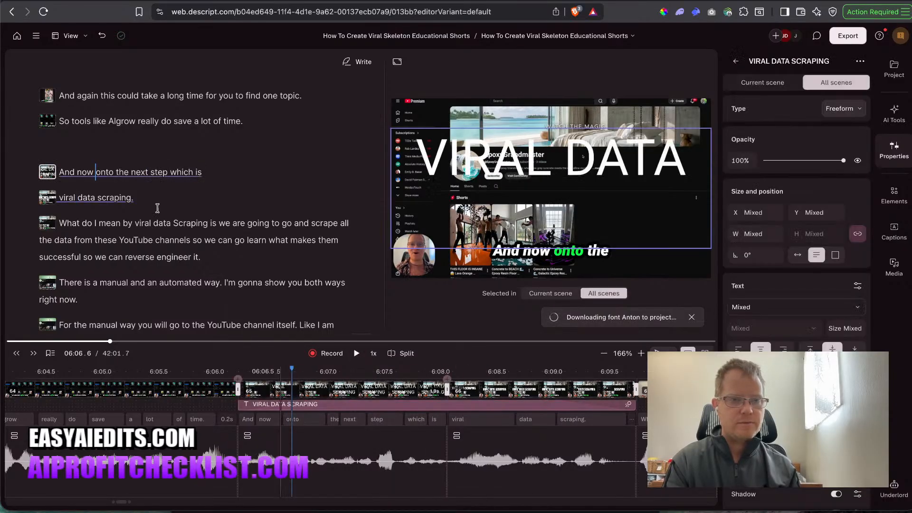
{"action": "left_click", "coordinate": [140, 168]}
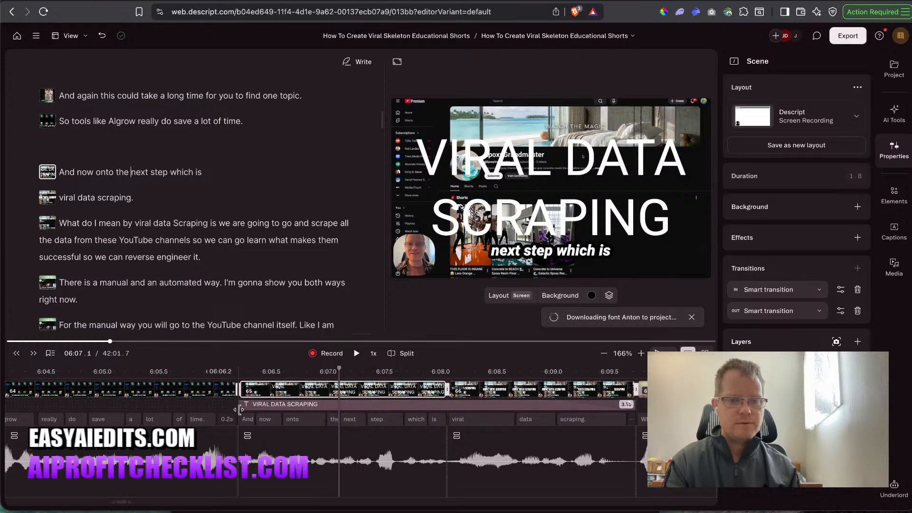
{"action": "left_click_drag", "start_coordinate": [240, 406], "coordinate": [449, 405]}
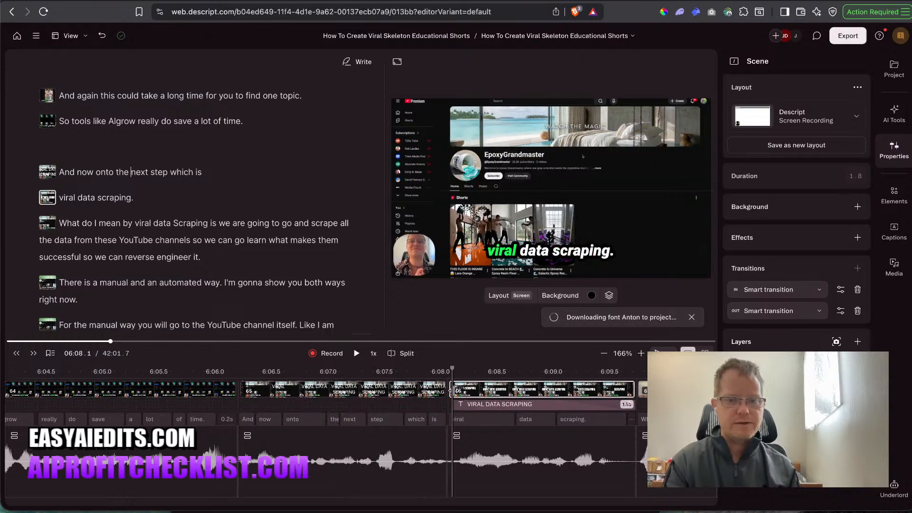
{"action": "left_click", "coordinate": [408, 373]}
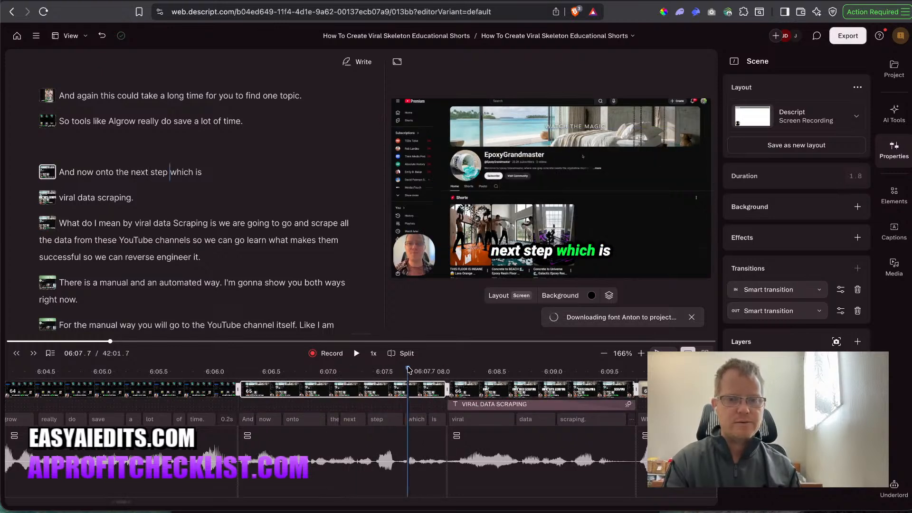
Play back the section around "which is viral data scraping" several times to check the title's trimmed timing and slide animations.
{"action": "key", "text": "space"}
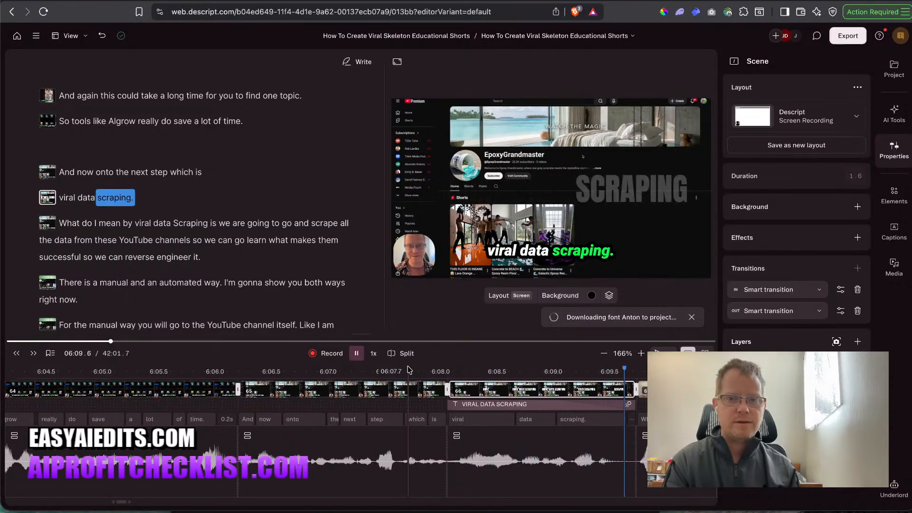
{"action": "key", "text": "space"}
{"action": "scroll", "coordinate": [338, 388], "scroll_direction": "left", "scroll_amount": 10}
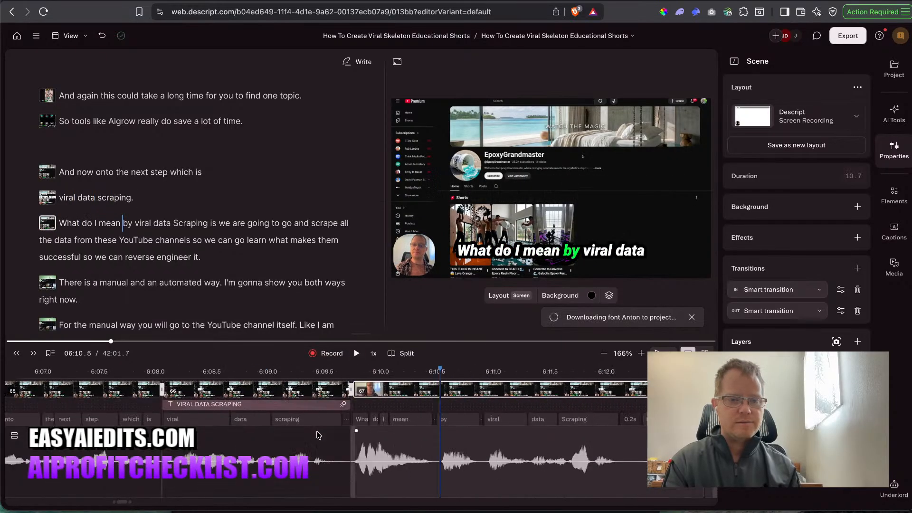
{"action": "left_click", "coordinate": [338, 388]}
{"action": "left_click", "coordinate": [290, 375]}
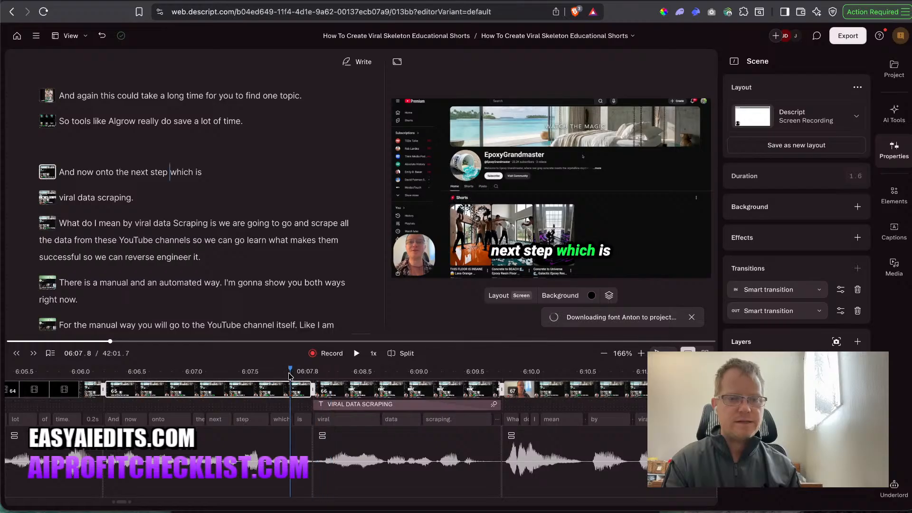
{"action": "key", "text": "space"}
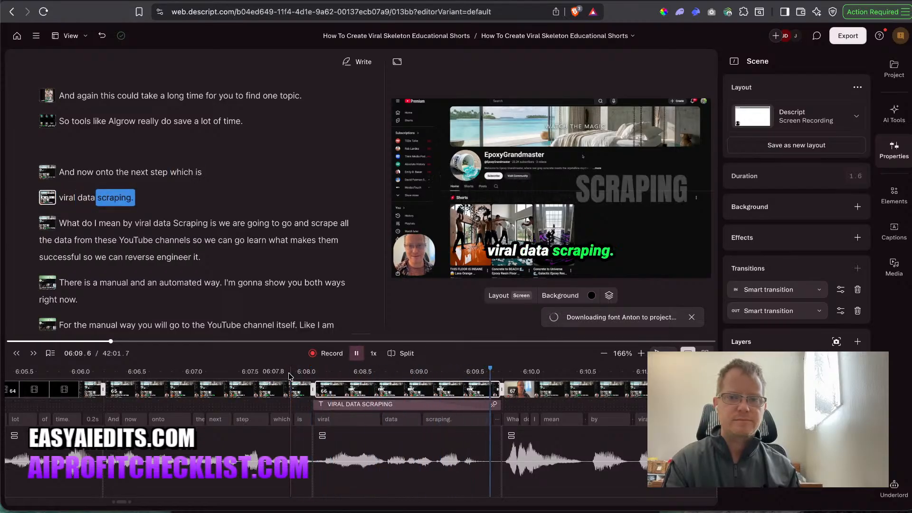
{"action": "left_click", "coordinate": [289, 376]}
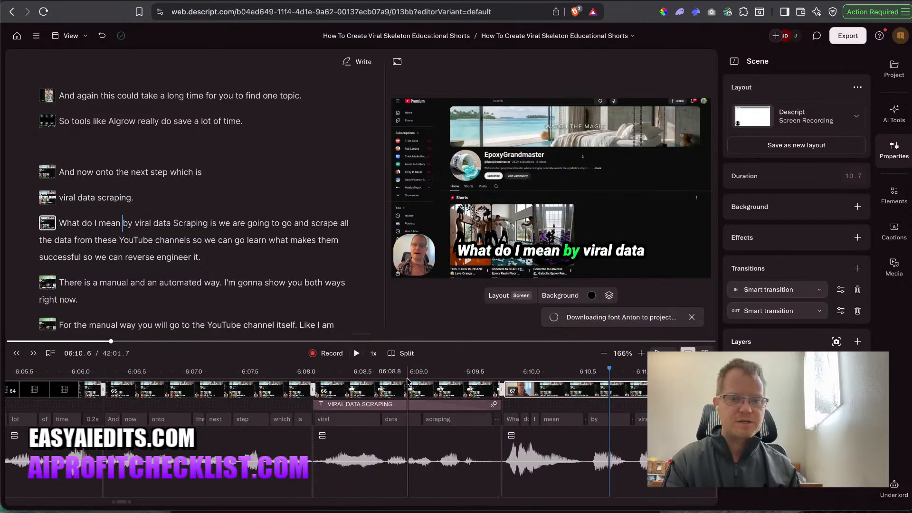
{"action": "left_click", "coordinate": [269, 375]}
{"action": "key", "text": "space"}
{"action": "key", "text": "space"}
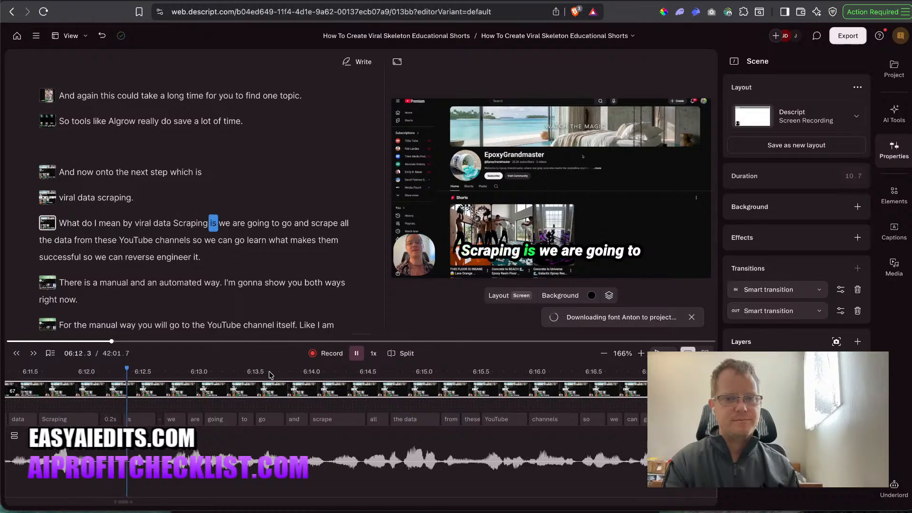
{"action": "key", "text": "space"}
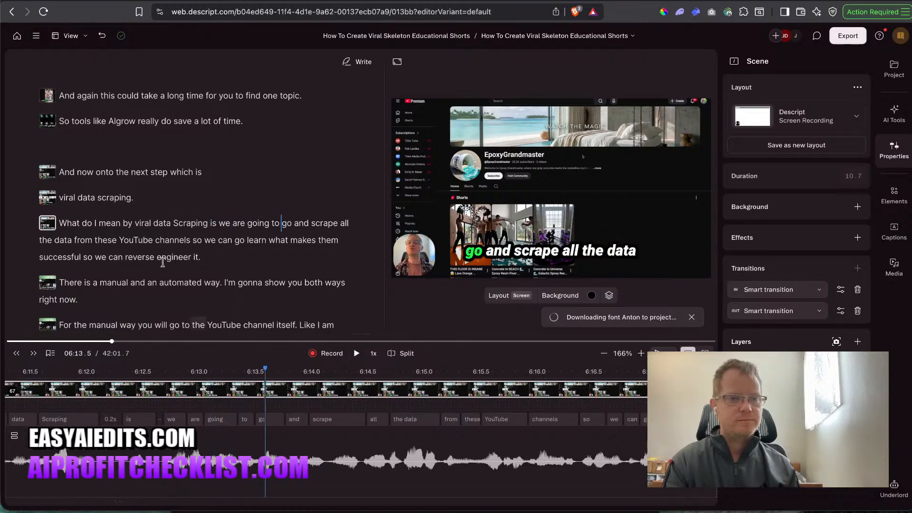
Enlarge the screen recording in the "viral data scraping." scene to about 4705 × 3041, cropping out the browser's edges.
{"action": "left_click", "coordinate": [122, 198]}
{"action": "left_click", "coordinate": [450, 104]}
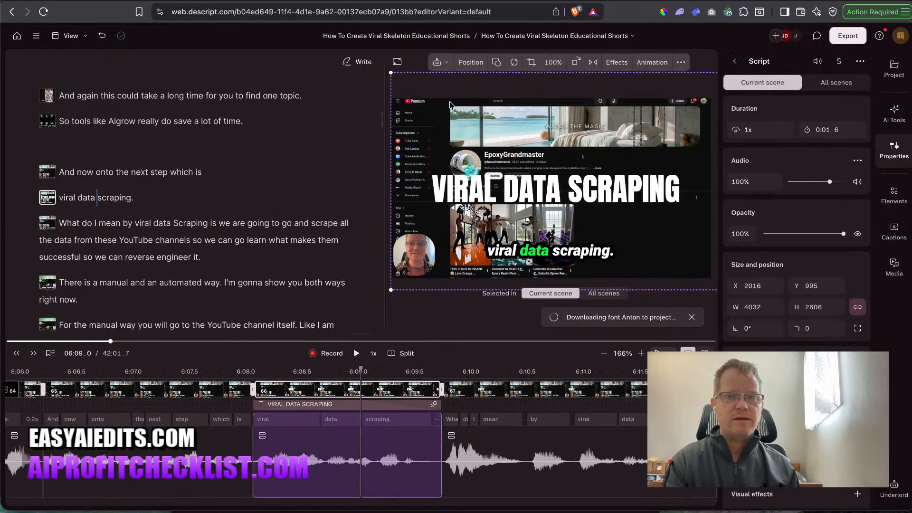
{"action": "left_click_drag", "start_coordinate": [393, 74], "coordinate": [346, 45]}
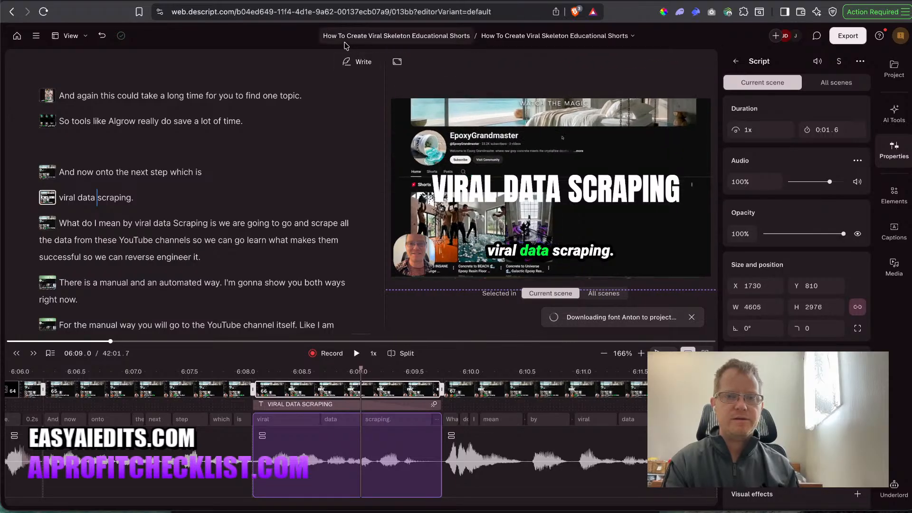
{"action": "left_click", "coordinate": [115, 171]}
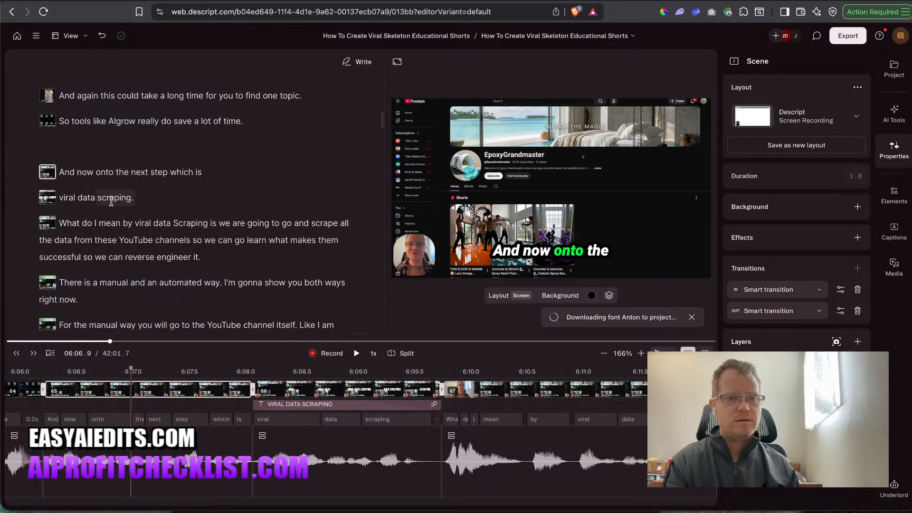
Copy the enlarged recording layer and paste its attributes onto the recording in the "And now onto the next step which is" scene.
{"action": "left_click", "coordinate": [98, 197]}
{"action": "left_click", "coordinate": [555, 141]}
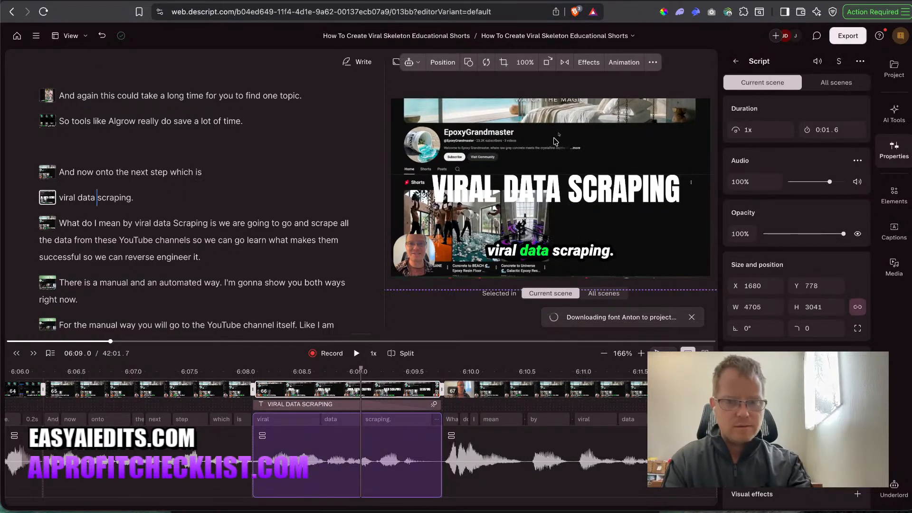
{"action": "left_click", "coordinate": [170, 172]}
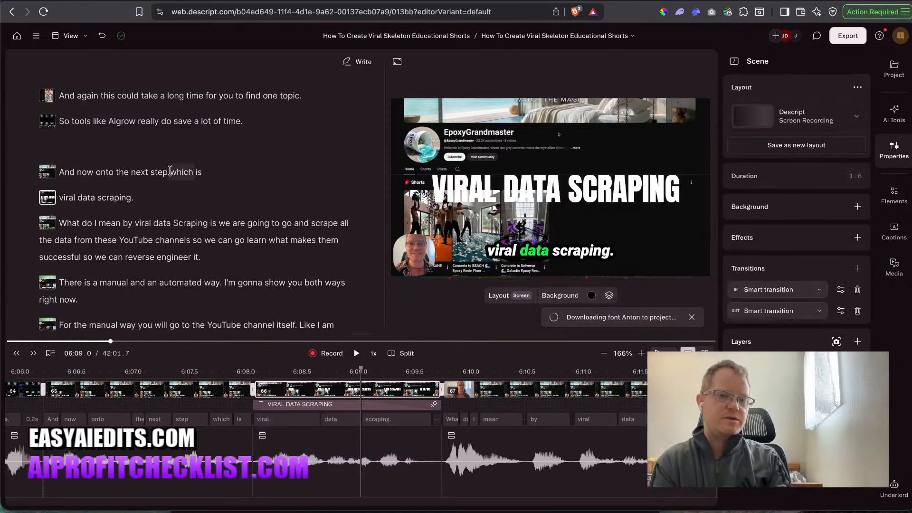
{"action": "left_click", "coordinate": [170, 171]}
{"action": "right_click", "coordinate": [489, 163]}
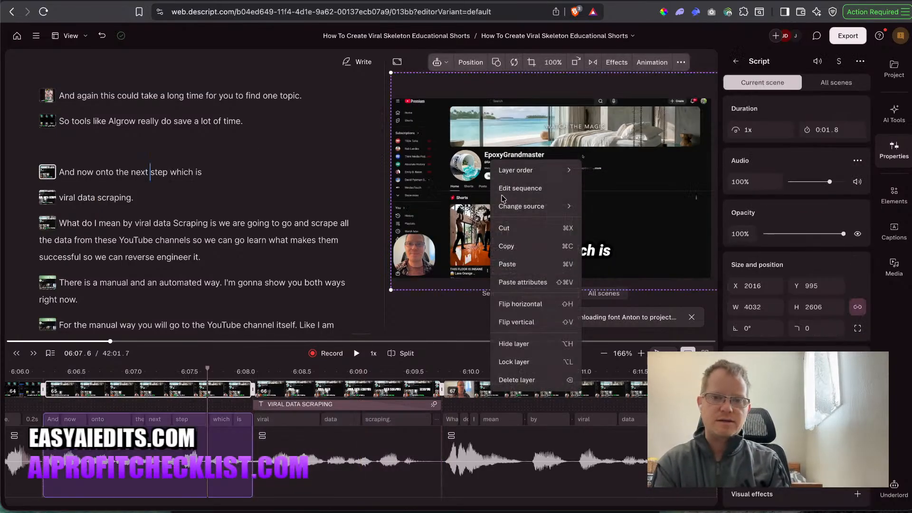
{"action": "left_click", "coordinate": [534, 284]}
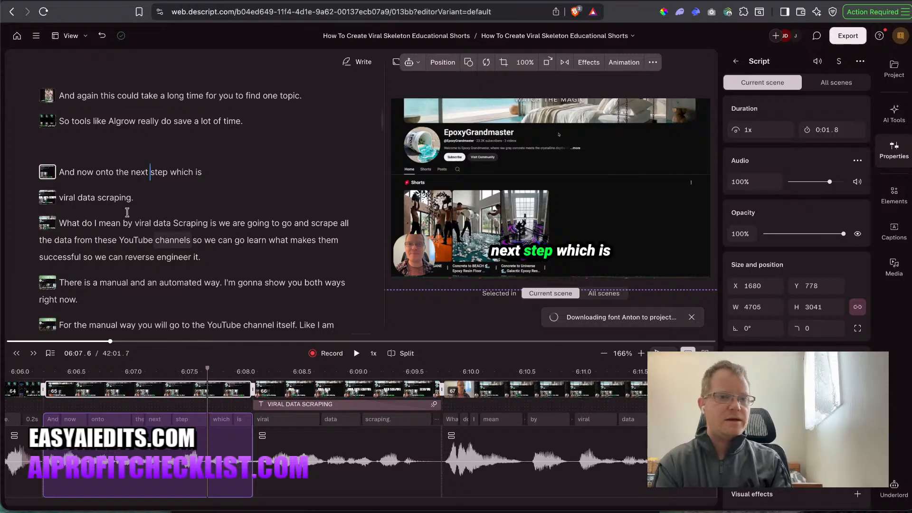
Play on from "viral data scraping." and paste the same attributes onto the recording in the "What do I mean by viral data" scene.
{"action": "left_click", "coordinate": [94, 194]}
{"action": "key", "text": "space"}
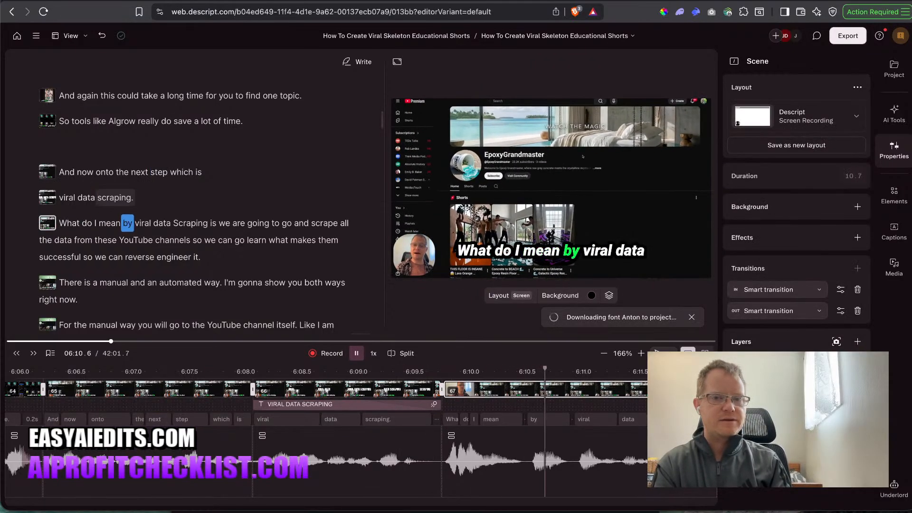
{"action": "right_click", "coordinate": [457, 140]}
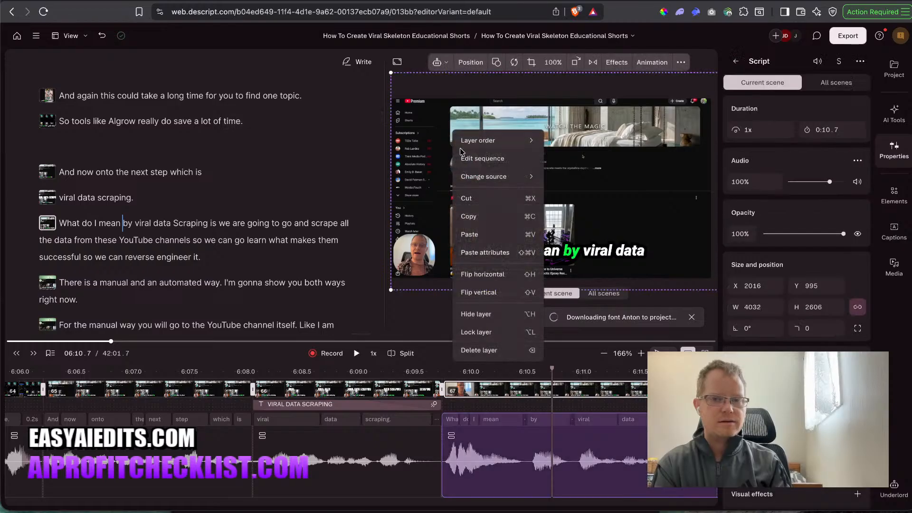
{"action": "left_click", "coordinate": [504, 257]}
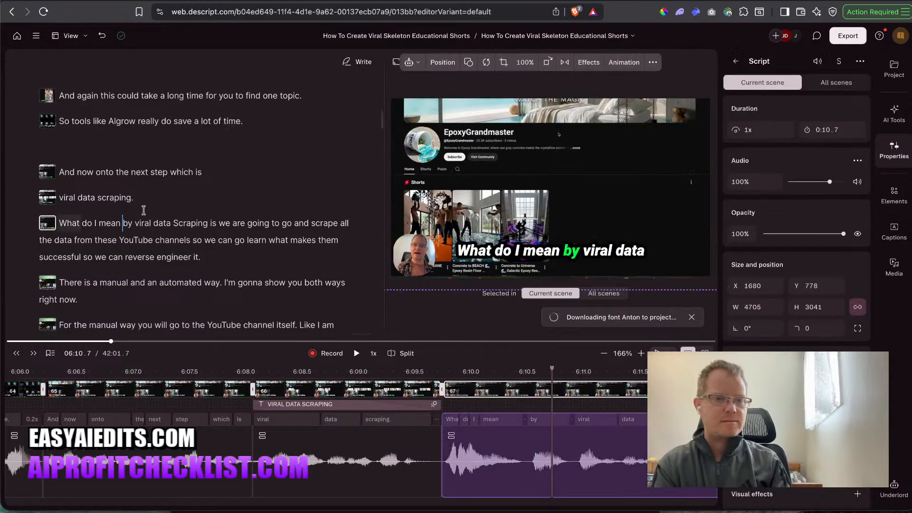
Review the reframed scenes and paste the copied attributes onto the recording in the "There is a manual and an automated way" scene.
{"action": "left_click", "coordinate": [126, 197]}
{"action": "key", "text": "space"}
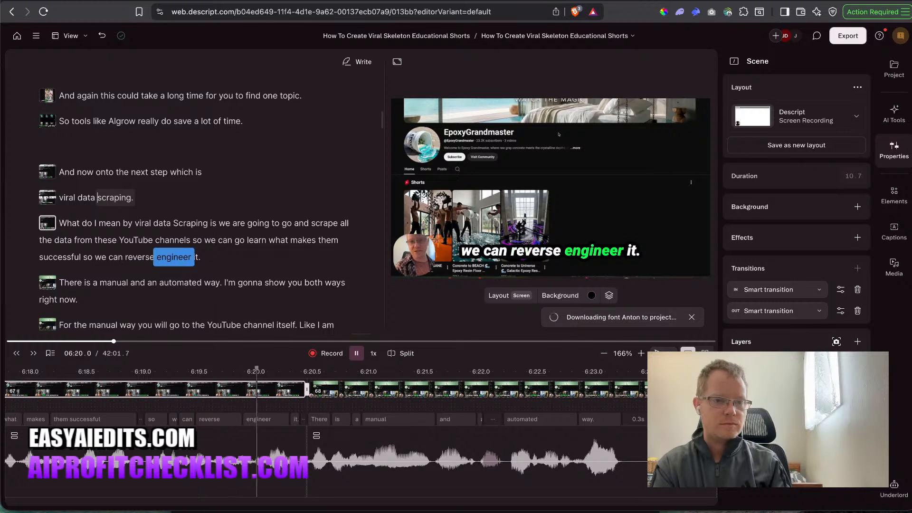
{"action": "key", "text": "space"}
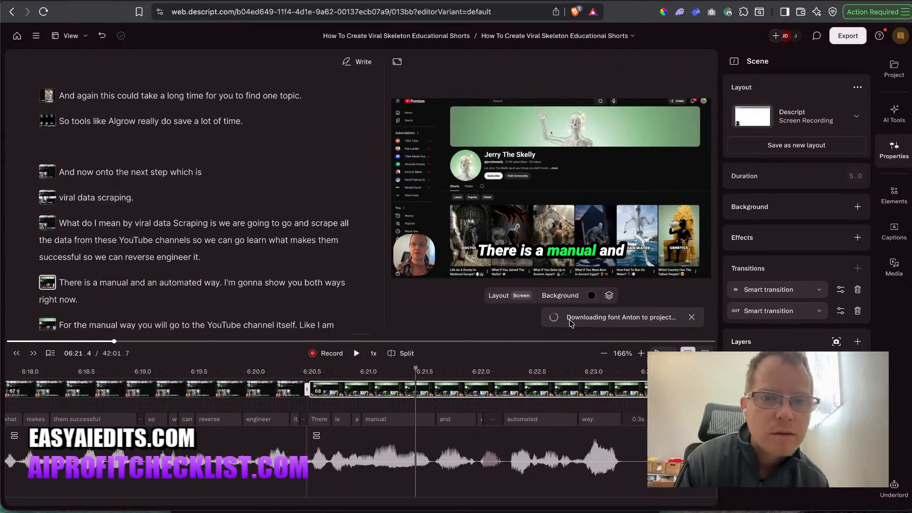
{"action": "left_click", "coordinate": [454, 127]}
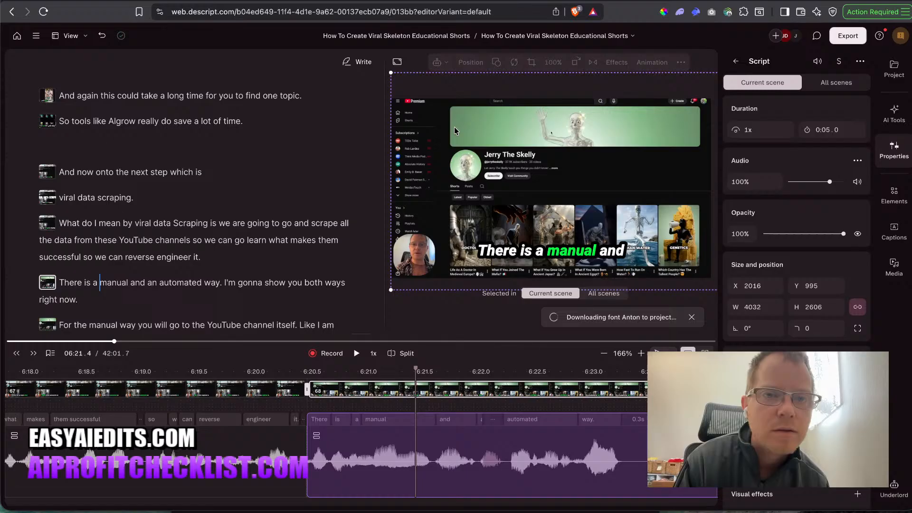
{"action": "right_click", "coordinate": [422, 118]}
{"action": "left_click", "coordinate": [477, 237]}
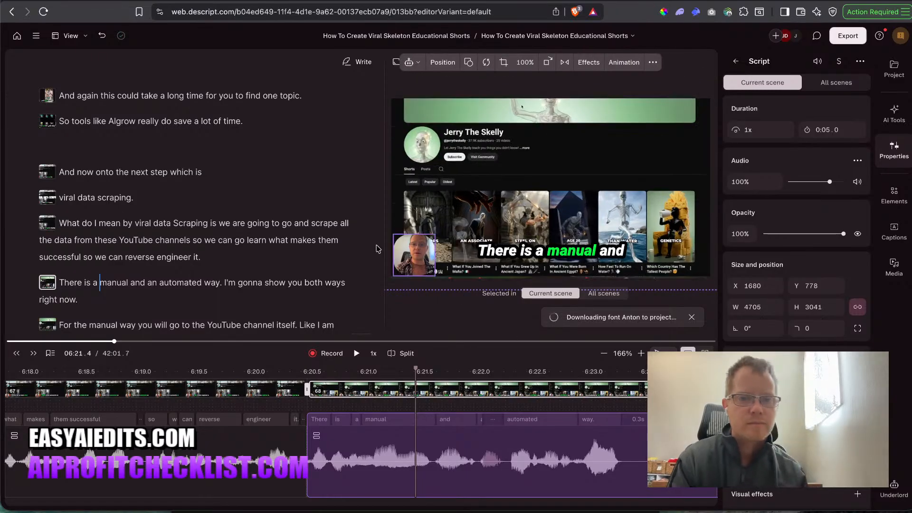
Play on into the "For the manual way" scene and enlarge its screen recording to about 4670 × 3018.
{"action": "key", "text": "space"}
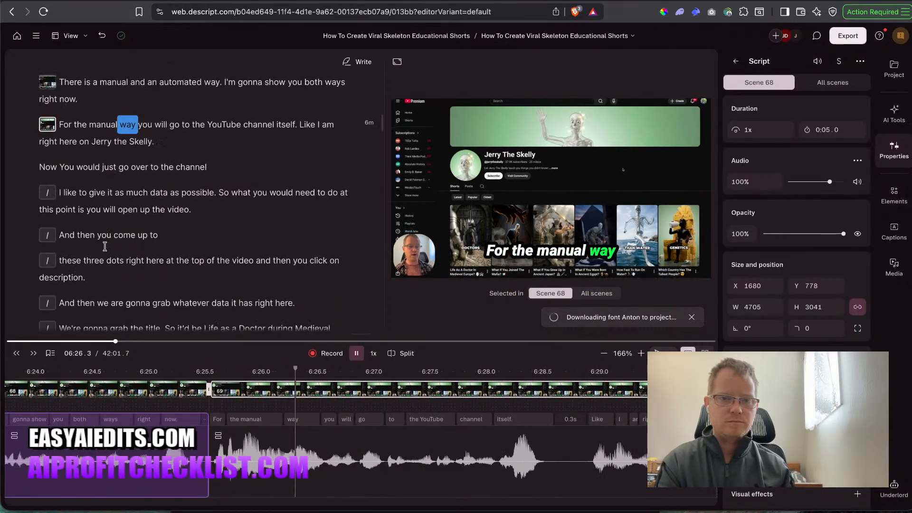
{"action": "key", "text": "space"}
{"action": "left_click", "coordinate": [395, 148]}
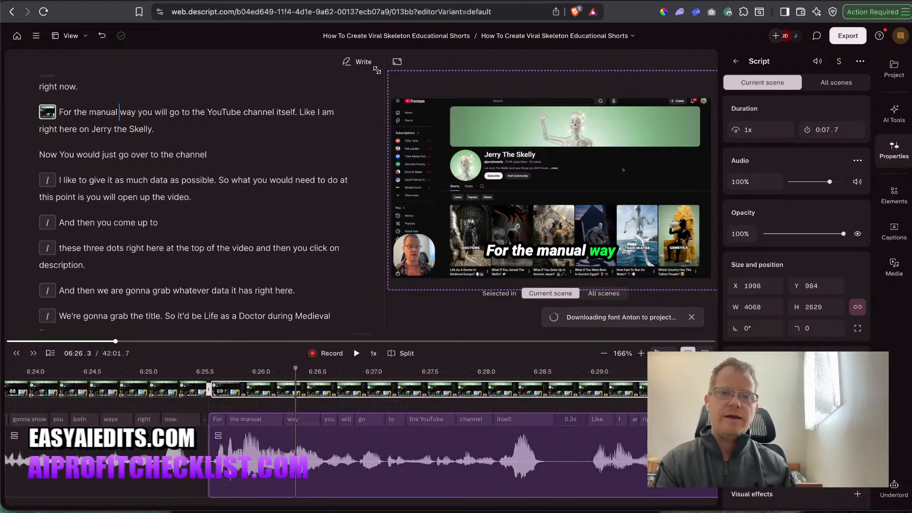
{"action": "left_click_drag", "start_coordinate": [377, 71], "coordinate": [338, 42]}
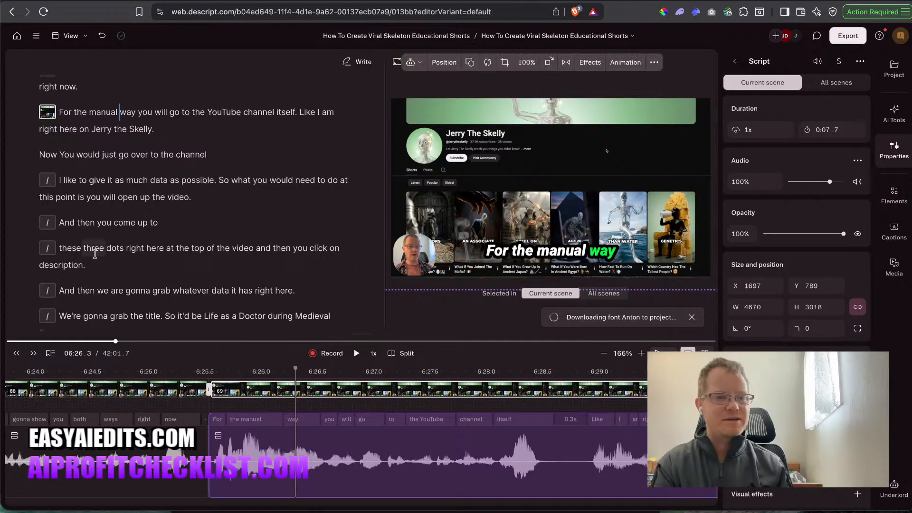
Remove the scene break before "For the manual way" to merge it with the preceding scene.
{"action": "scroll", "coordinate": [76, 144], "scroll_direction": "up", "scroll_amount": 1}
{"action": "left_click", "coordinate": [65, 122]}
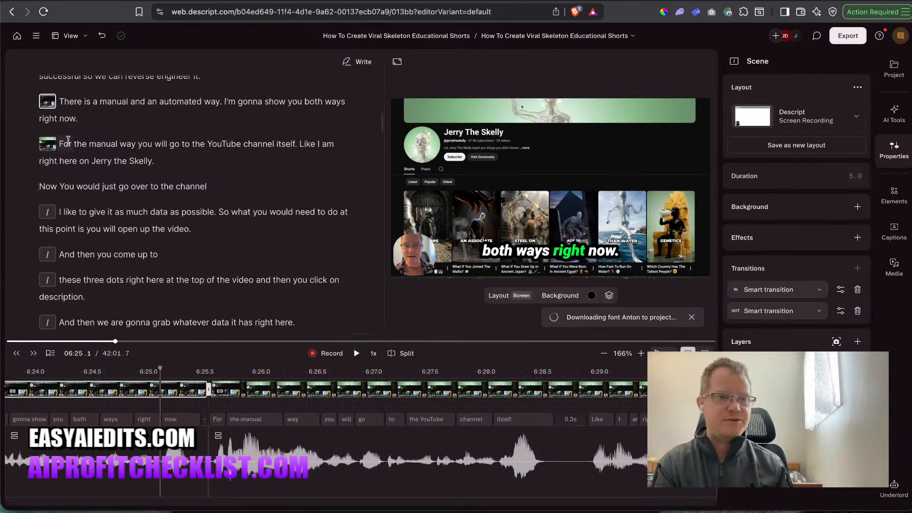
{"action": "left_click", "coordinate": [61, 144]}
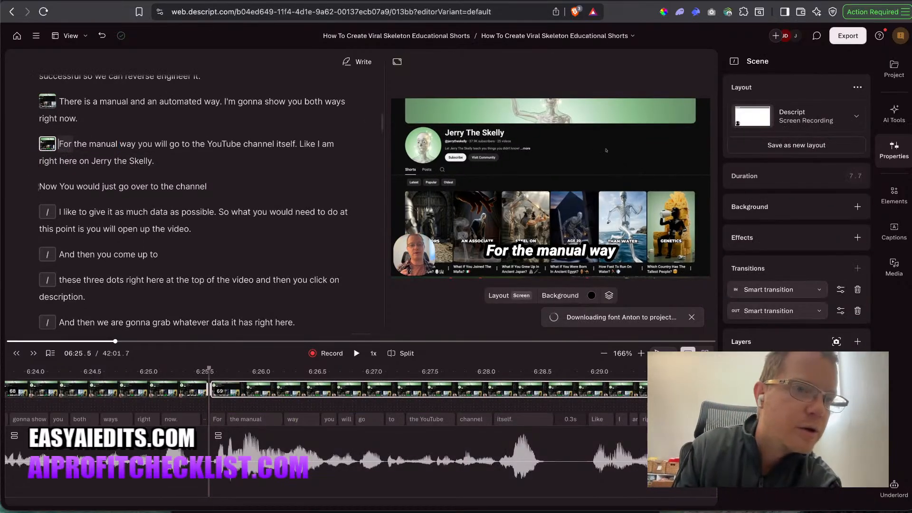
{"action": "key", "text": "BackSpace"}
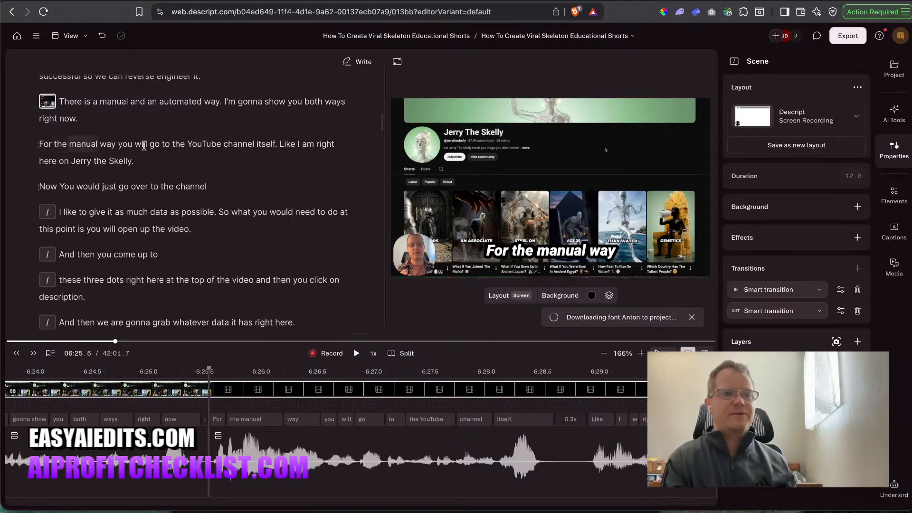
Play back the merged scene through to "these three dots right here" to check its framing.
{"action": "scroll", "coordinate": [159, 128], "scroll_direction": "up", "scroll_amount": 1}
{"action": "scroll", "coordinate": [160, 124], "scroll_direction": "up", "scroll_amount": 1}
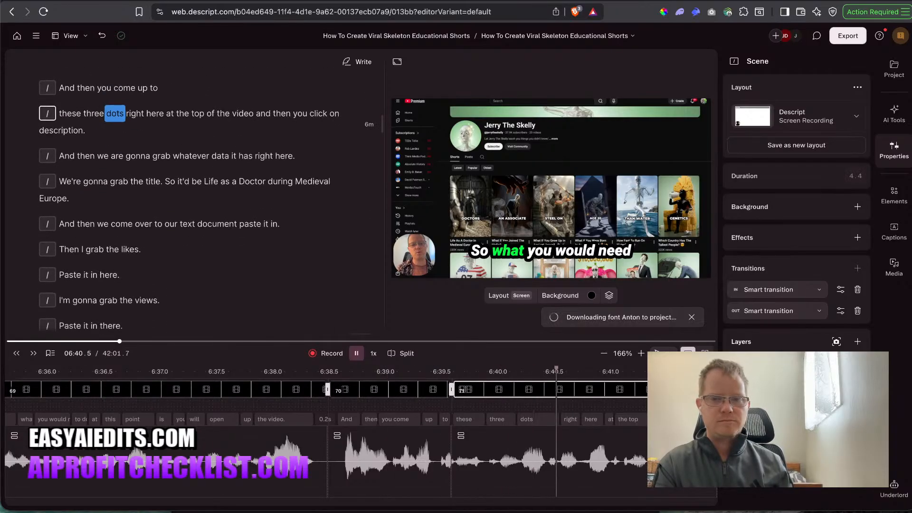
{"action": "key", "text": "space"}
Recheck the framing of the scenes from "viral data scraping." to "There is a manual and an automated way".
{"action": "scroll", "coordinate": [156, 168], "scroll_direction": "up", "scroll_amount": 3}
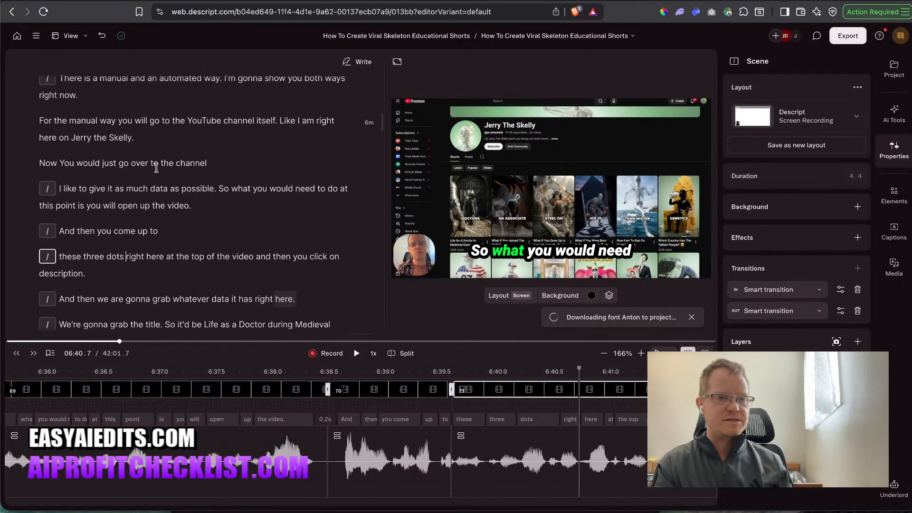
{"action": "left_click", "coordinate": [95, 135]}
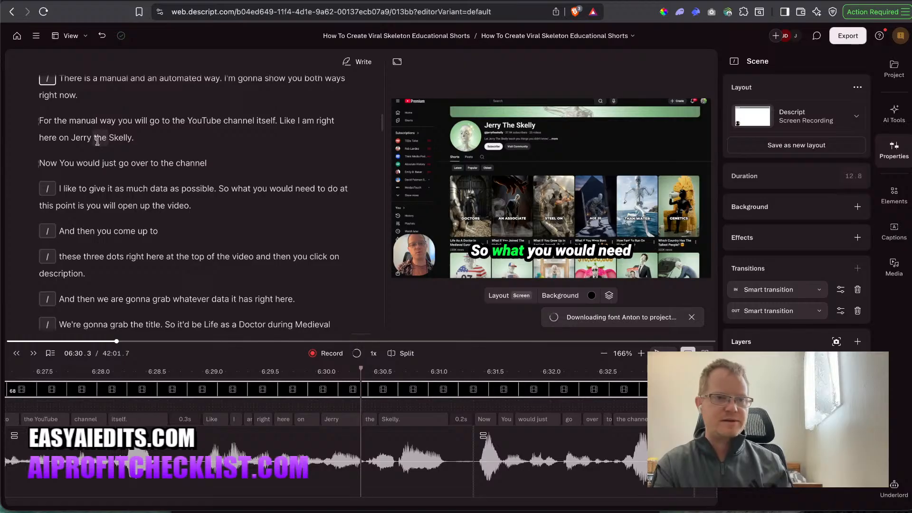
{"action": "scroll", "coordinate": [124, 174], "scroll_direction": "up", "scroll_amount": 2}
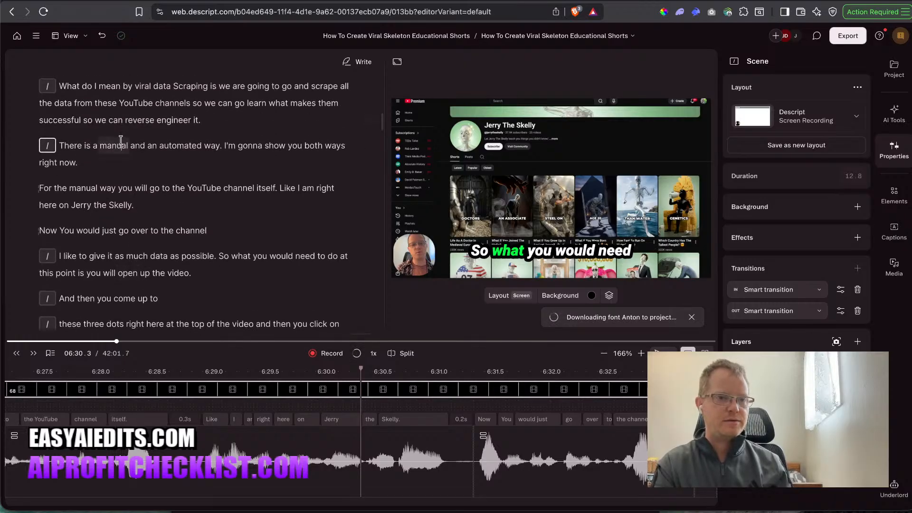
{"action": "double_click", "coordinate": [133, 120]}
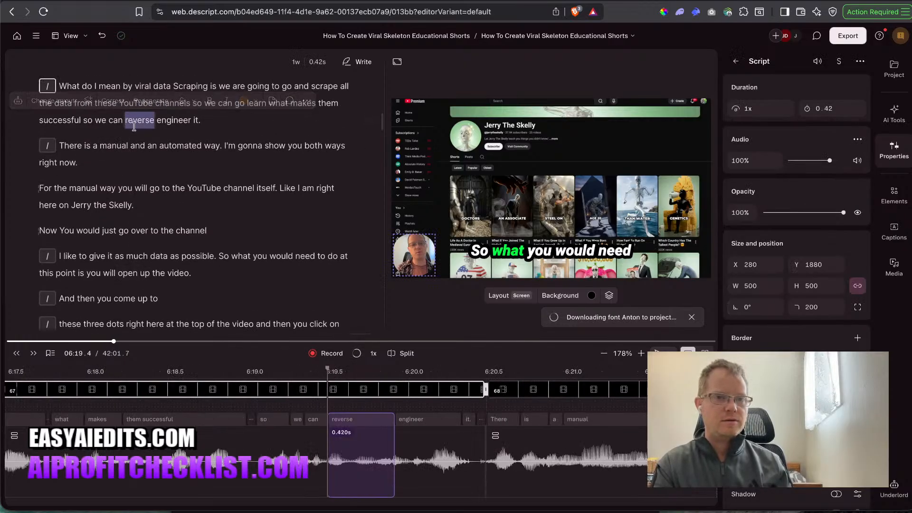
{"action": "left_click", "coordinate": [133, 126]}
{"action": "scroll", "coordinate": [126, 123], "scroll_direction": "up", "scroll_amount": 2}
{"action": "left_click", "coordinate": [124, 123]}
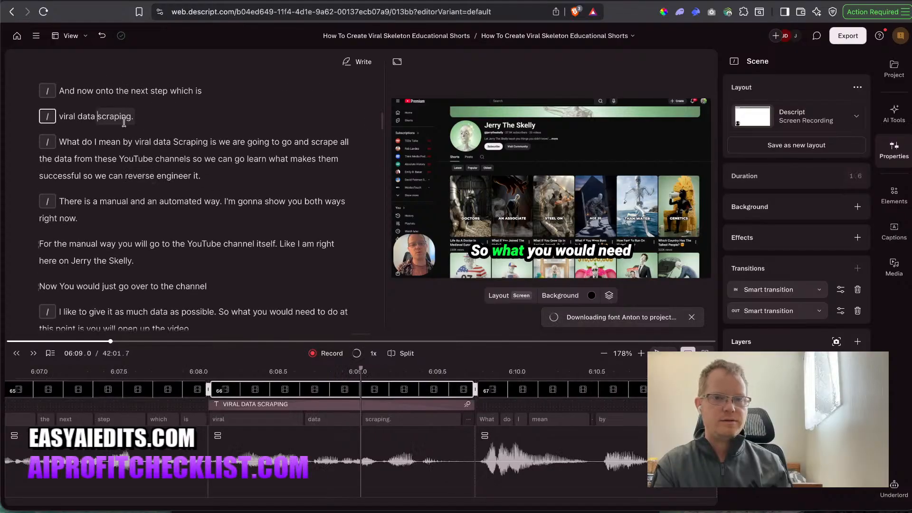
{"action": "key", "text": "space"}
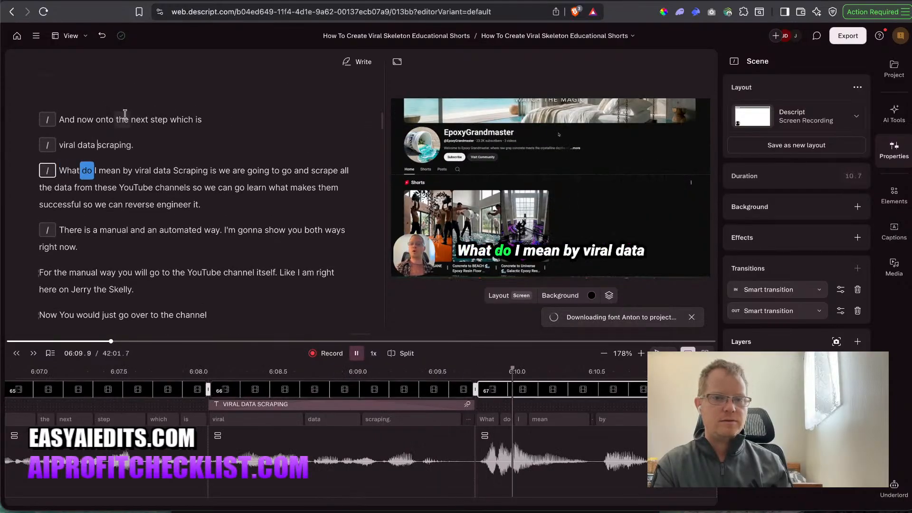
{"action": "left_click", "coordinate": [124, 230]}
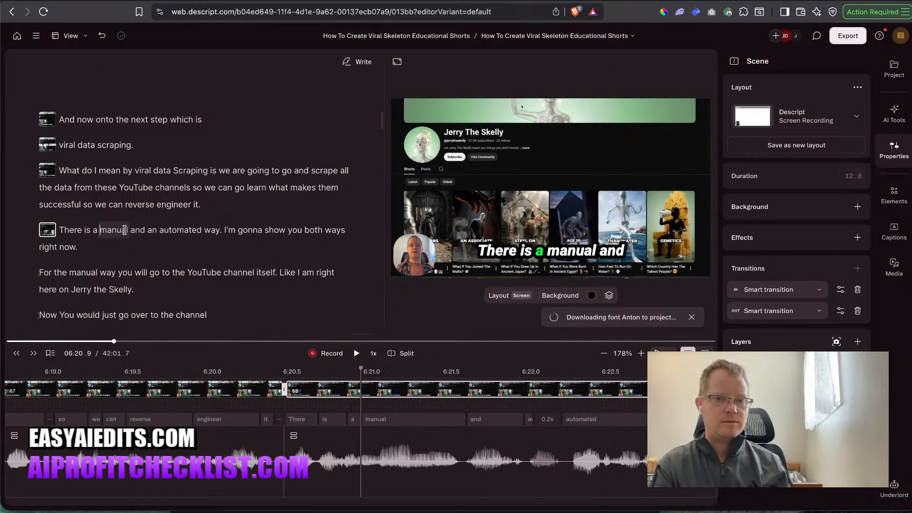
Play back the scenes from "I like to give it as much data as possible" through "these three dots right here" to check their framing.
{"action": "scroll", "coordinate": [109, 270], "scroll_direction": "down", "scroll_amount": 3}
{"action": "left_click", "coordinate": [101, 252]}
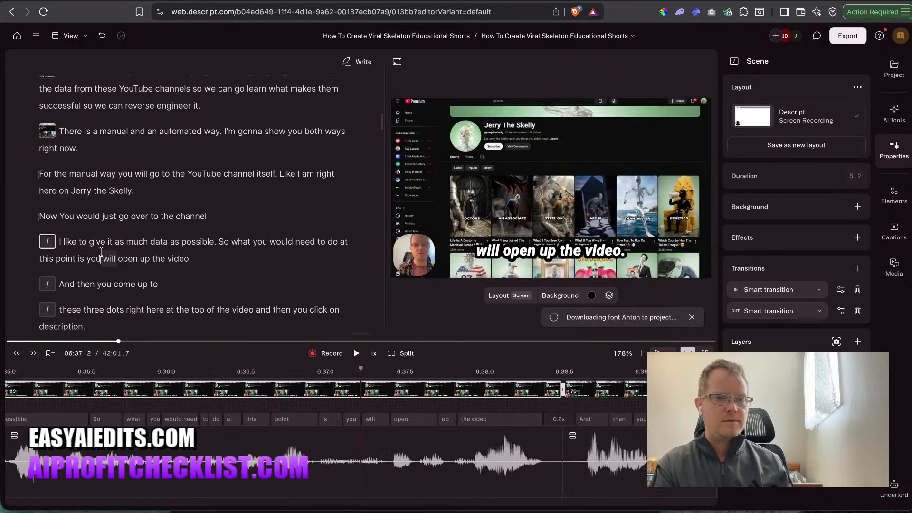
{"action": "left_click", "coordinate": [141, 174]}
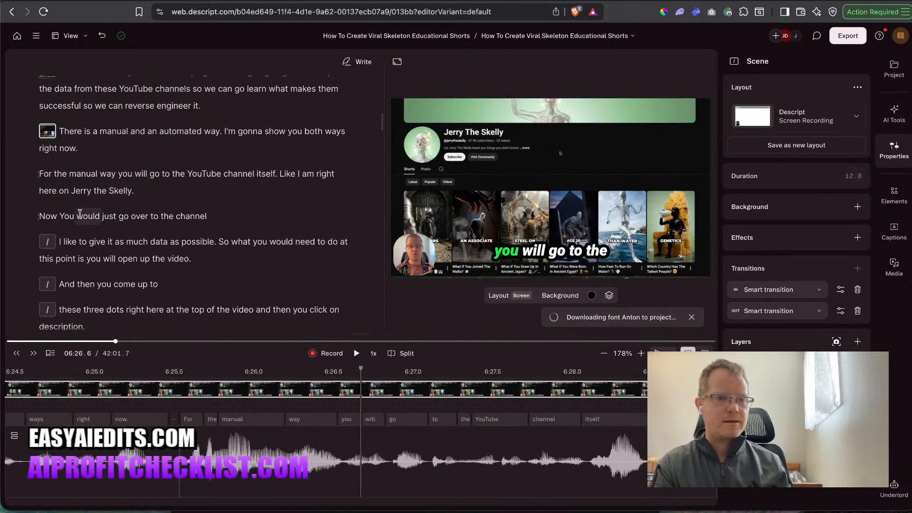
{"action": "left_click", "coordinate": [67, 242]}
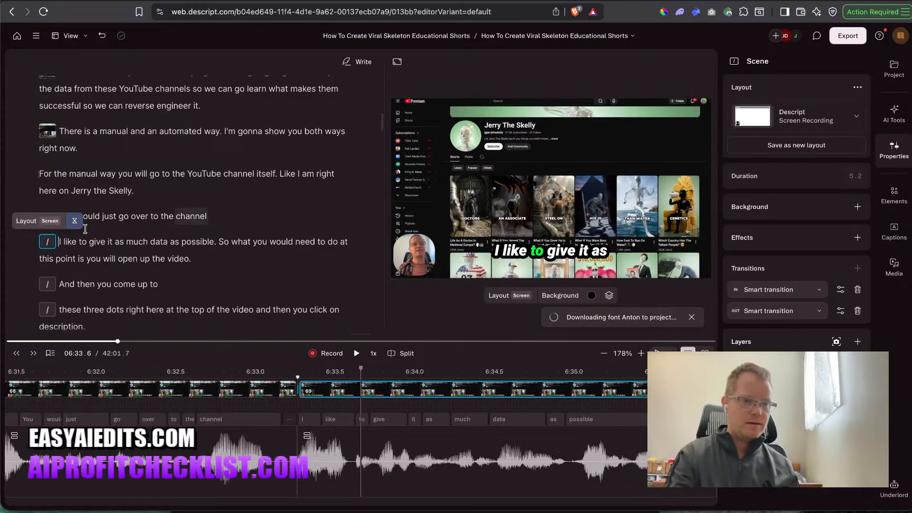
{"action": "key", "text": "space"}
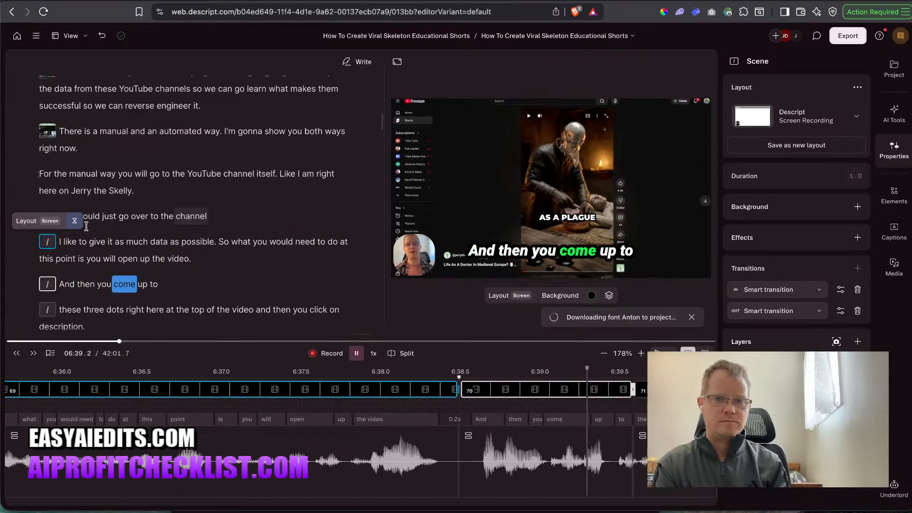
{"action": "key", "text": "space"}
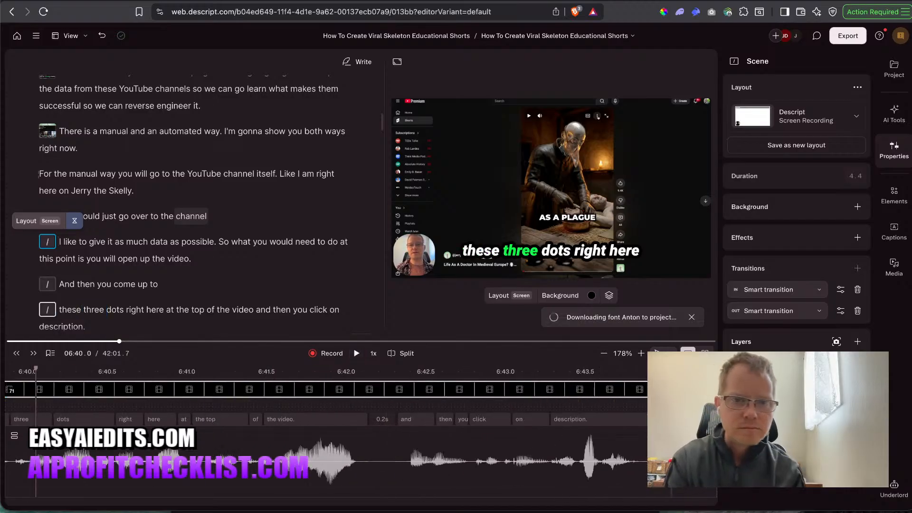
Enlarge the screen recording to about 4705 × 3041 and re-create the scene break before "And then you come up to" to carry over the preceding framing.
{"action": "right_click", "coordinate": [409, 175]}
{"action": "left_click", "coordinate": [426, 291]}
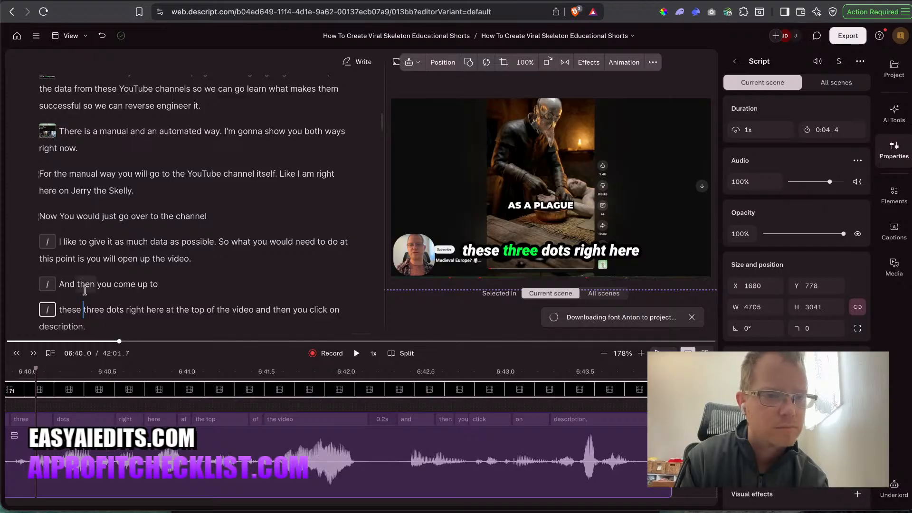
{"action": "left_click", "coordinate": [59, 286]}
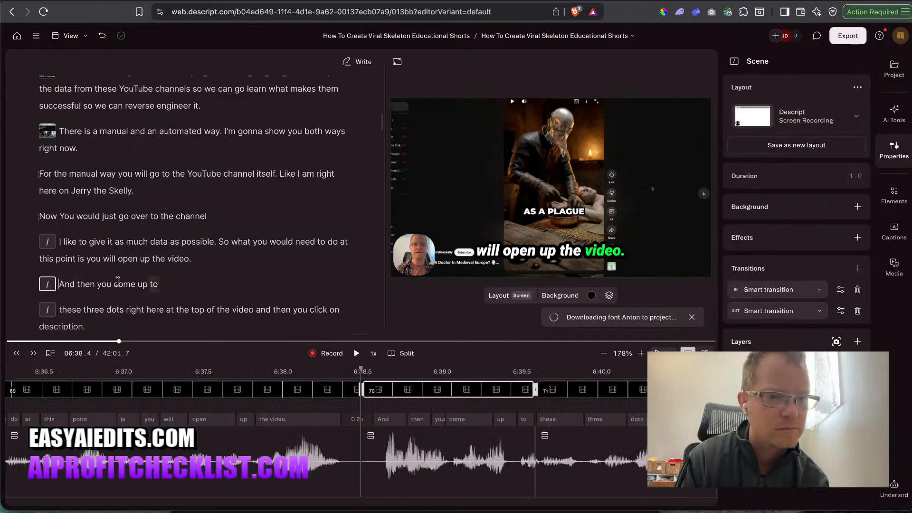
{"action": "double_click", "coordinate": [127, 258]}
{"action": "left_click", "coordinate": [60, 285]}
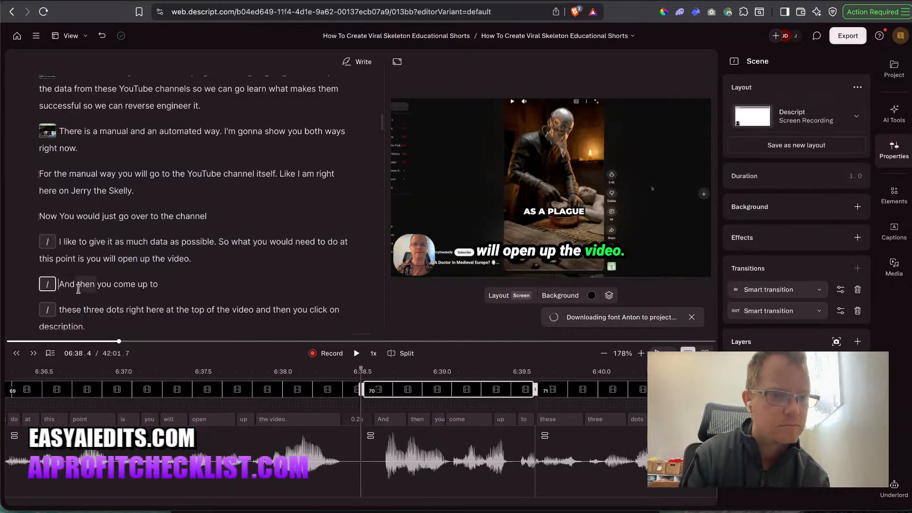
{"action": "key", "text": "BackSpace"}
{"action": "key", "text": "slash"}
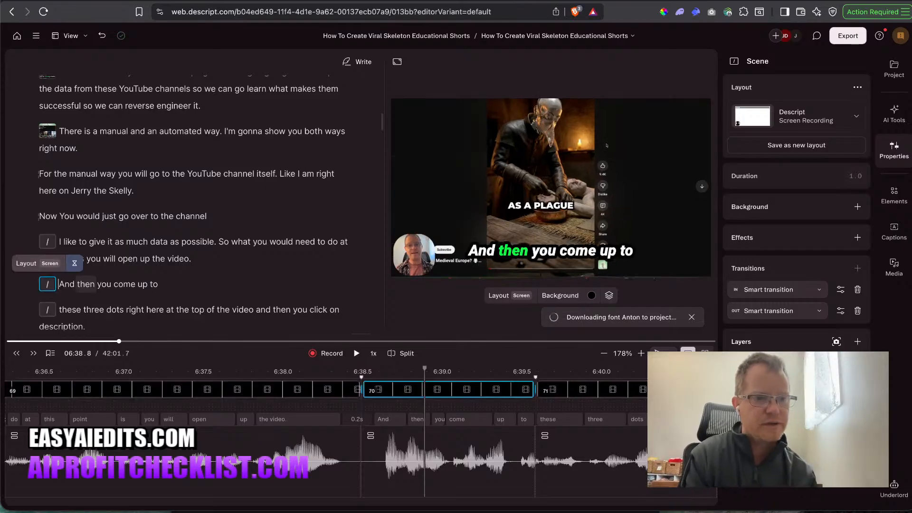
Shift the screen recording in the "And then you come up to" scene to about X 1769, Y 1080 and play back around it.
{"action": "left_click", "coordinate": [145, 259]}
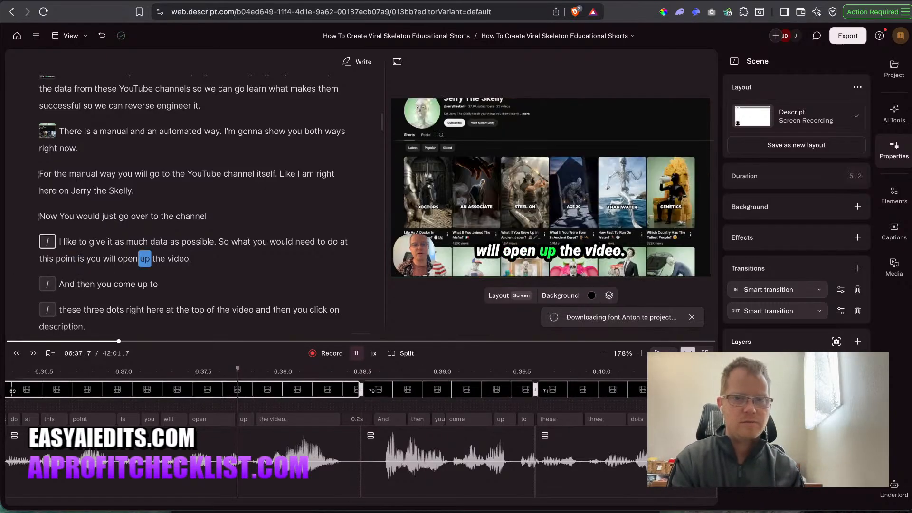
{"action": "key", "text": "space"}
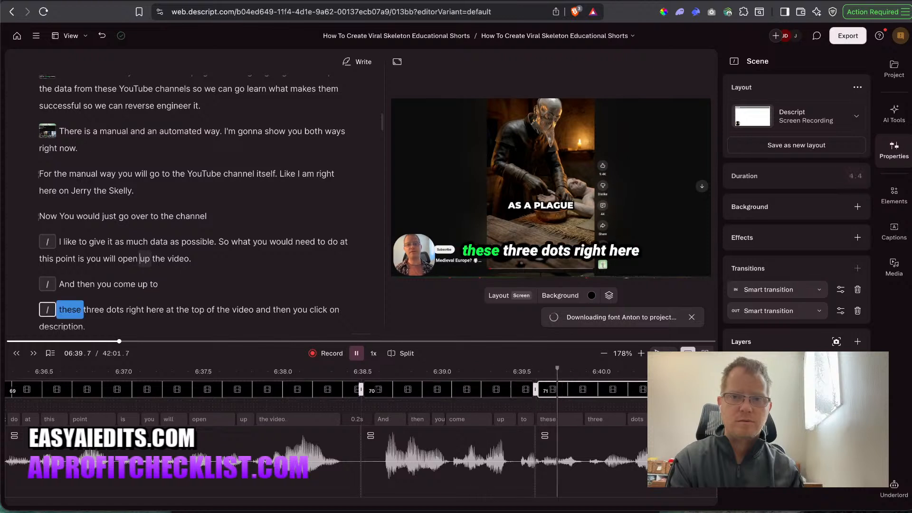
{"action": "left_click", "coordinate": [106, 285]}
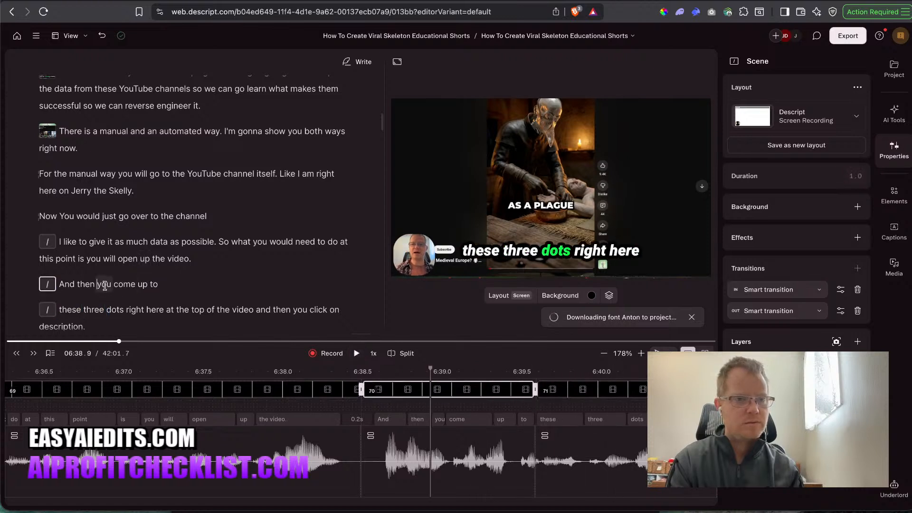
{"action": "left_click_drag", "start_coordinate": [459, 116], "coordinate": [496, 160]}
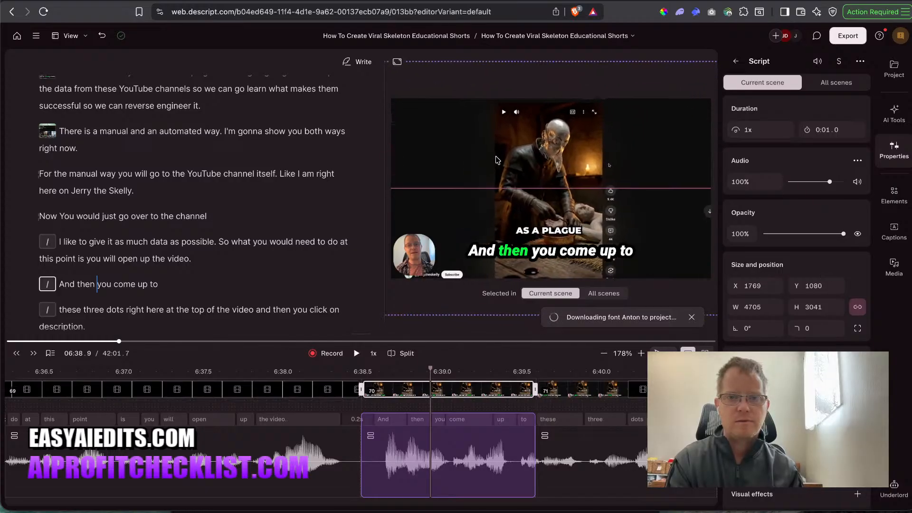
{"action": "left_click", "coordinate": [149, 255]}
{"action": "key", "text": "space"}
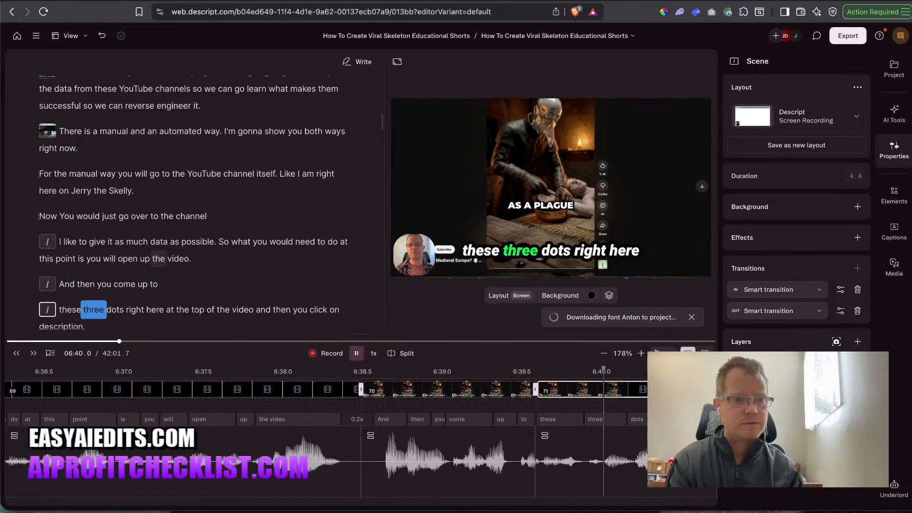
{"action": "key", "text": "space"}
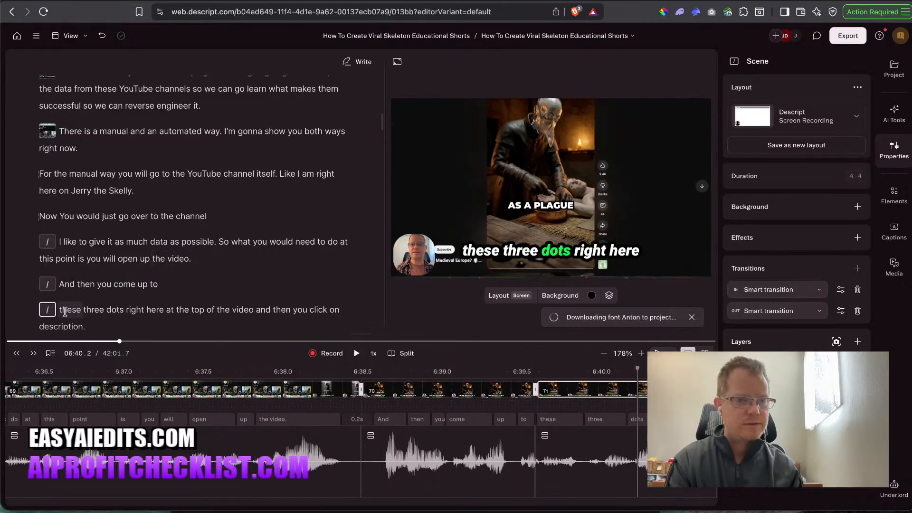
Re-create the scene break before "these three dots right here" so the scene takes over the preceding scene's framing.
{"action": "left_click", "coordinate": [103, 305]}
{"action": "scroll", "coordinate": [104, 304], "scroll_direction": "down", "scroll_amount": 1}
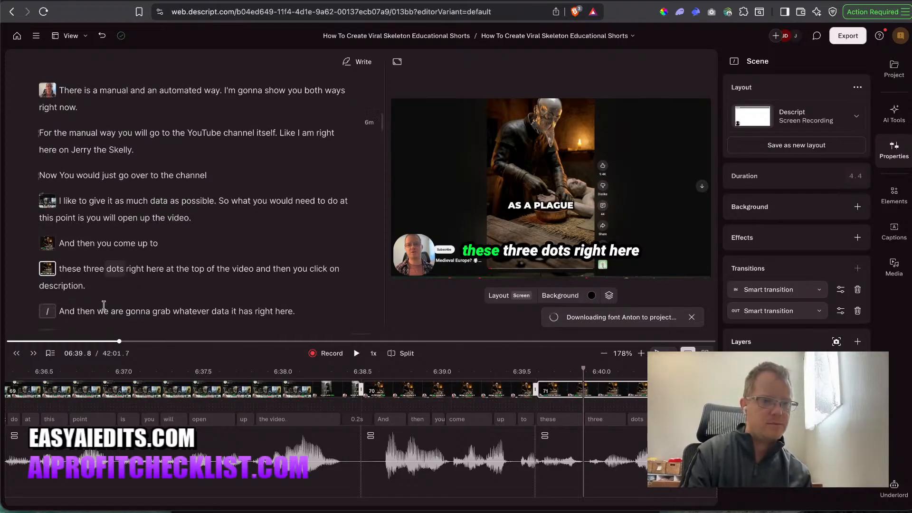
{"action": "left_click", "coordinate": [47, 269]}
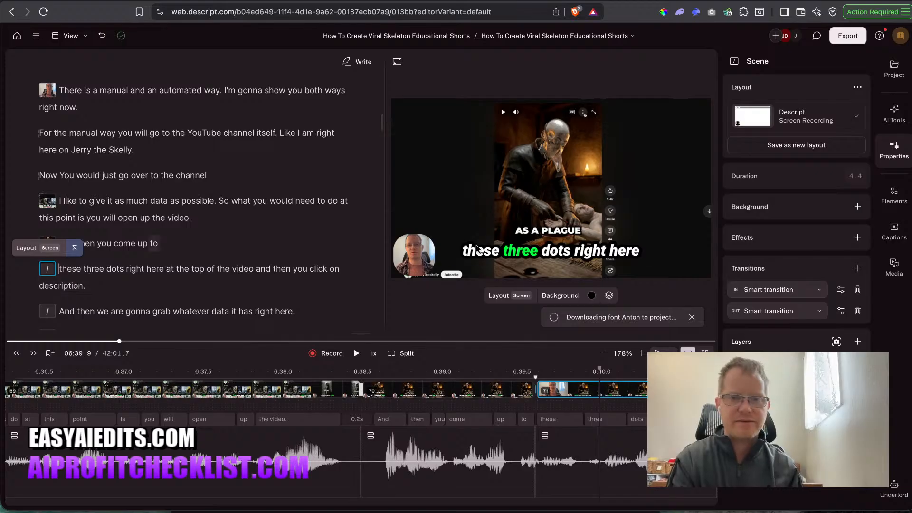
Enlarge the "these three dots" scene's recording to about 8590 × 5552, place it near X 1387, Y 1880 around the dots menu, and play on.
{"action": "left_click", "coordinate": [583, 156]}
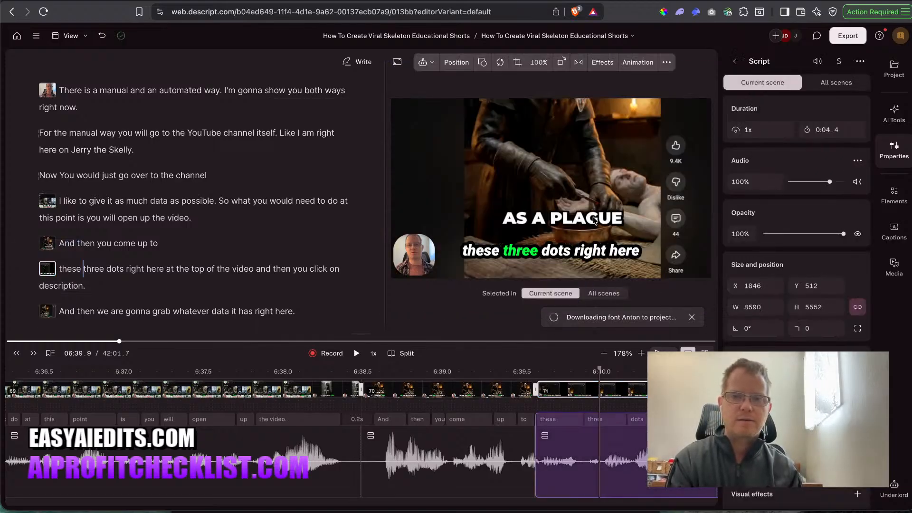
{"action": "left_click_drag", "start_coordinate": [583, 136], "coordinate": [566, 254]}
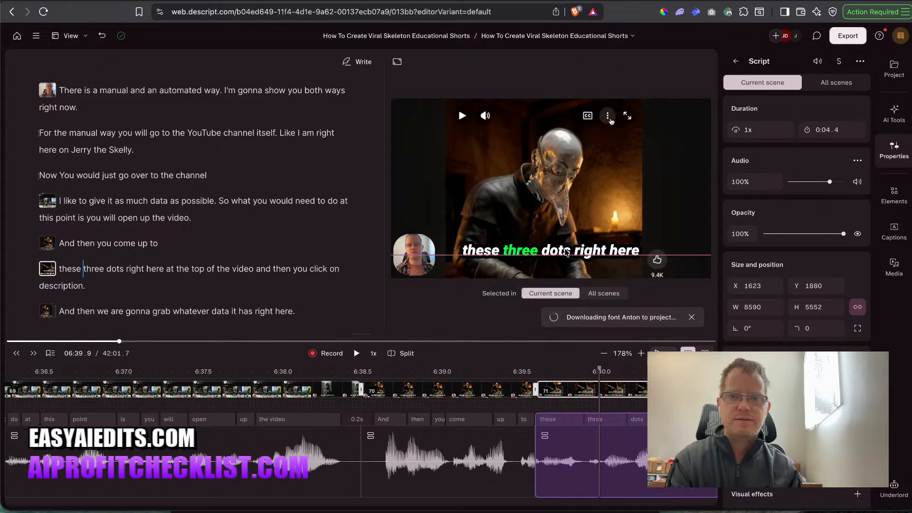
{"action": "key", "text": "space"}
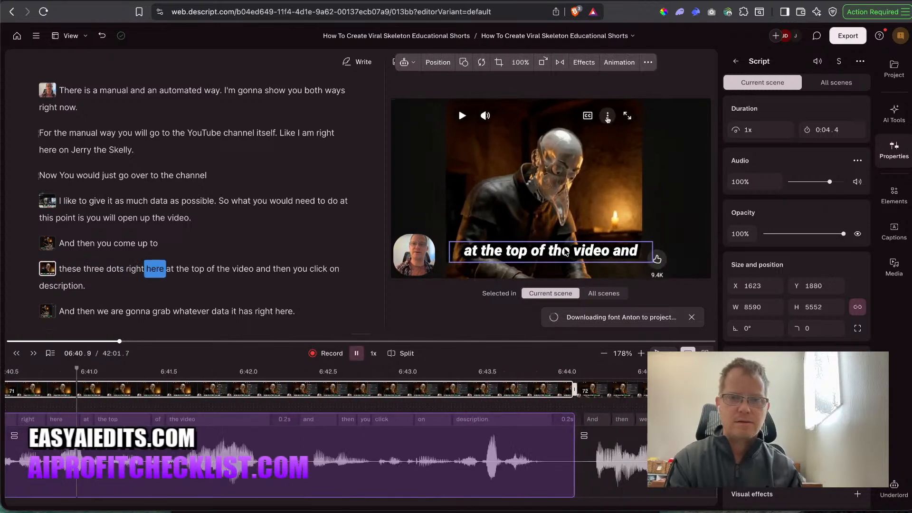
{"action": "key", "text": "space"}
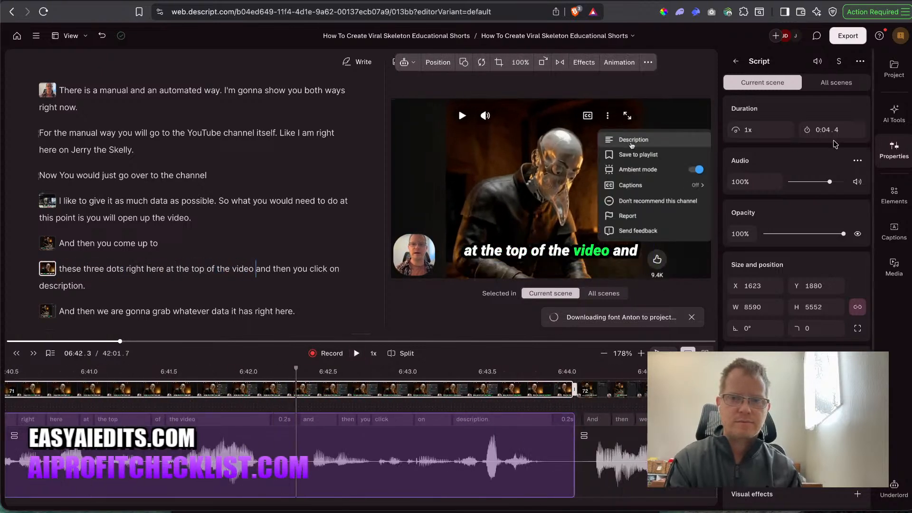
{"action": "left_click_drag", "start_coordinate": [658, 151], "coordinate": [633, 154]}
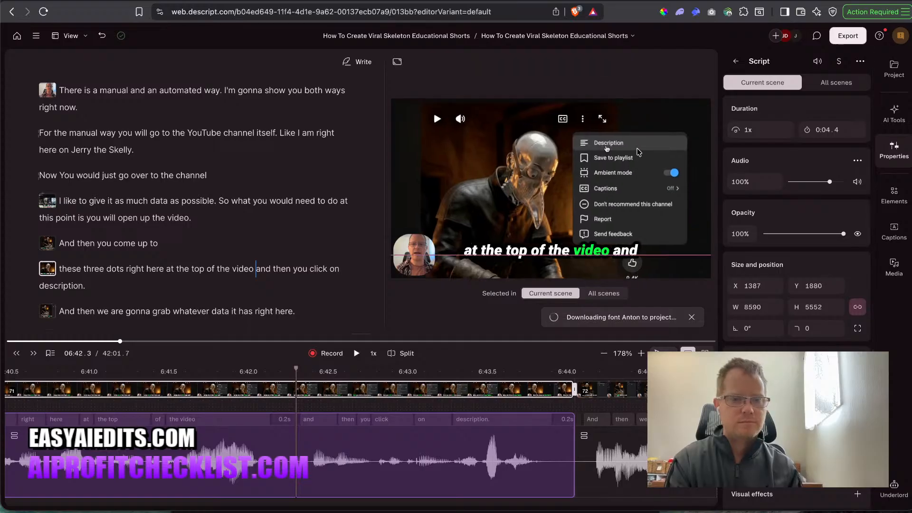
{"action": "key", "text": "space"}
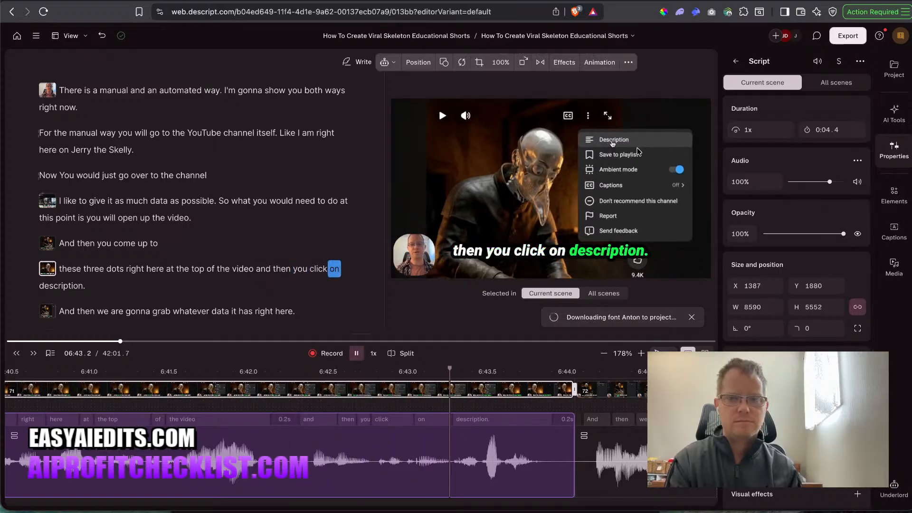
{"action": "key", "text": "space"}
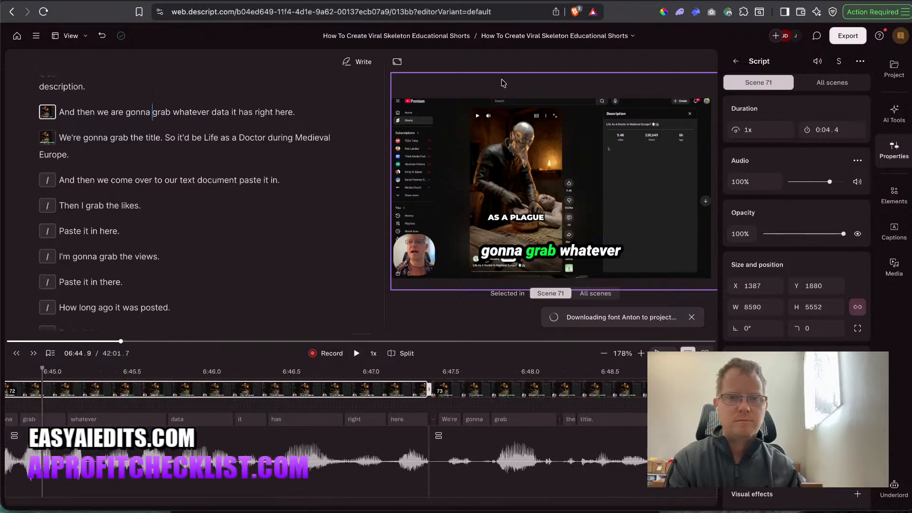
Enlarge the recording in the "And then we are gonna grab whatever data" scene to about 5051 × 3265 at X 1653, Y 1042.
{"action": "left_click", "coordinate": [503, 83]}
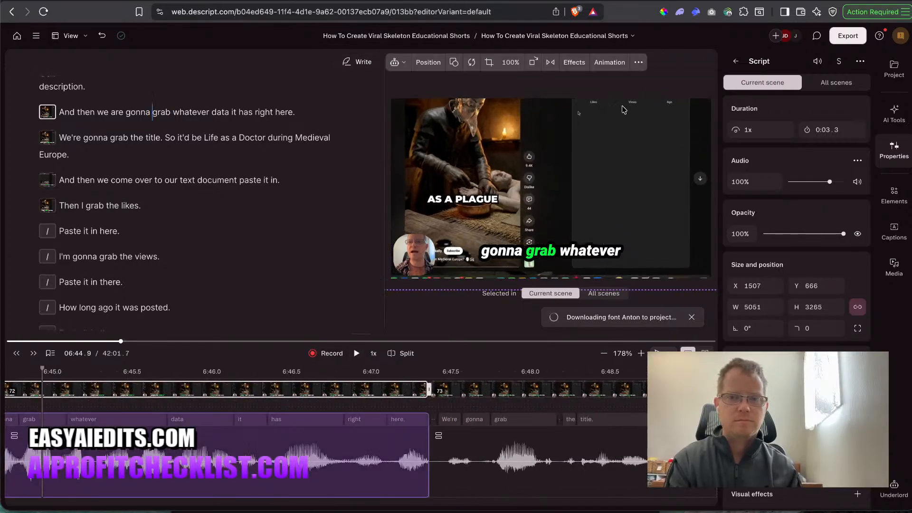
{"action": "left_click_drag", "start_coordinate": [631, 135], "coordinate": [637, 155]}
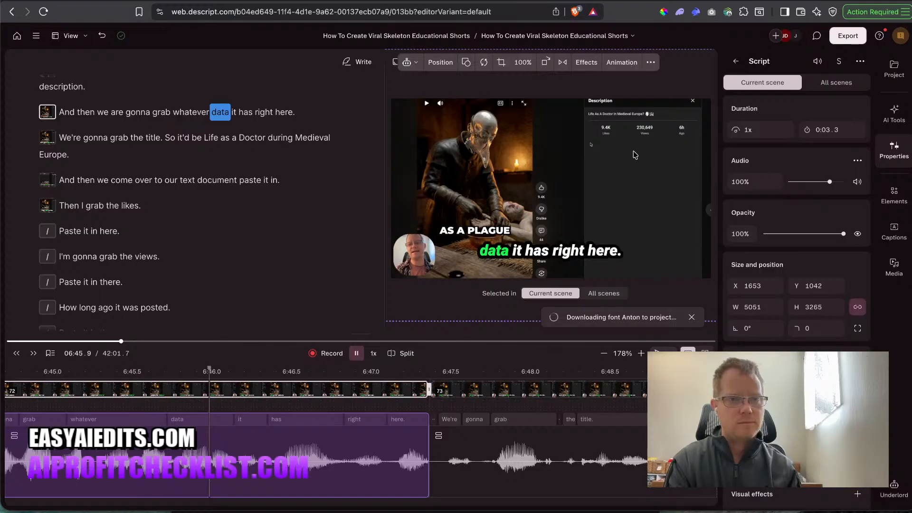
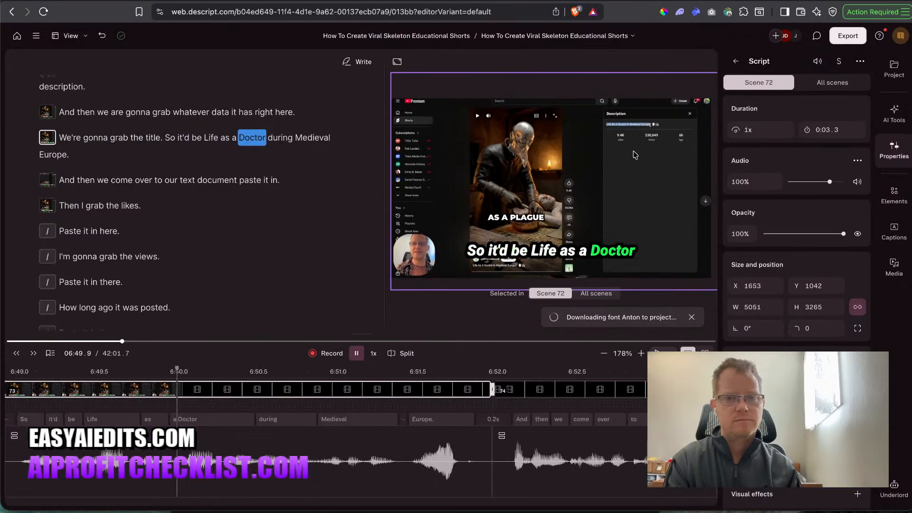
{"action": "left_click", "coordinate": [280, 114]}
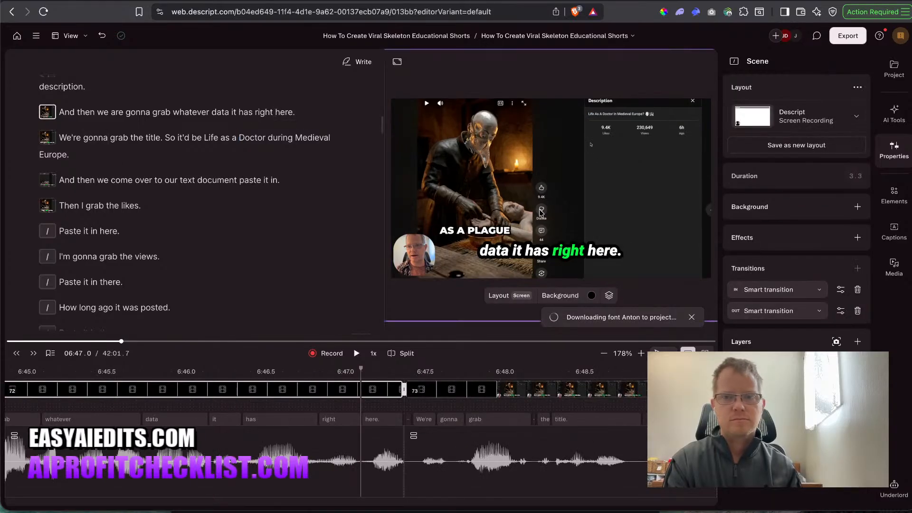
Re-create the scene break before "We're gonna grab the title" with the preceding framing and play it back to "Life as a Doctor".
{"action": "left_click", "coordinate": [56, 138]}
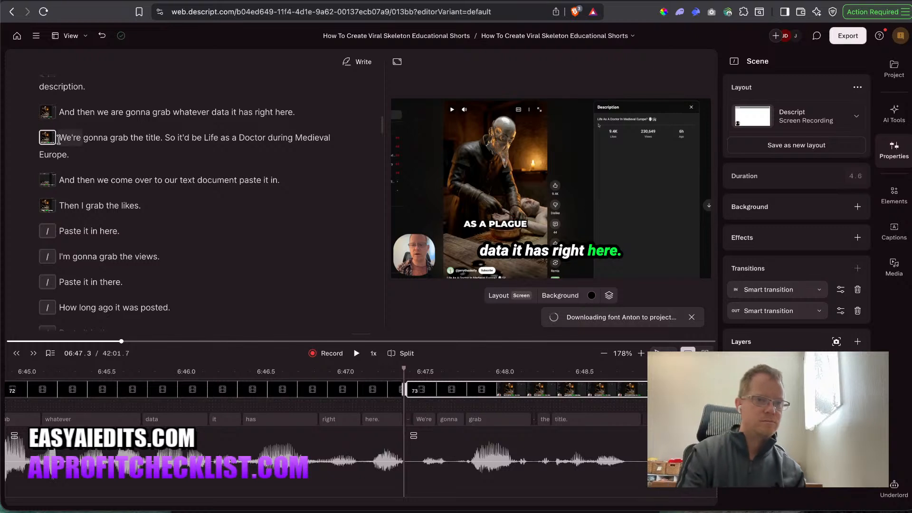
{"action": "key", "text": "BackSpace"}
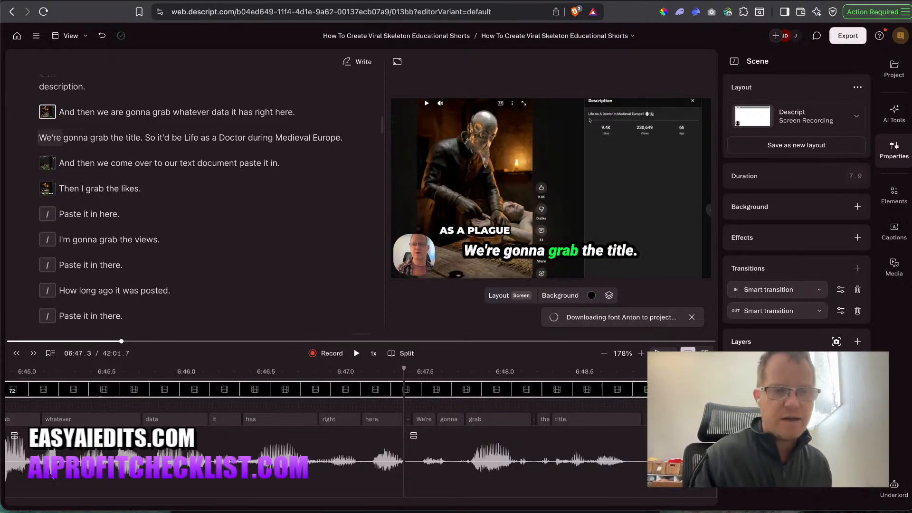
{"action": "key", "text": "slash"}
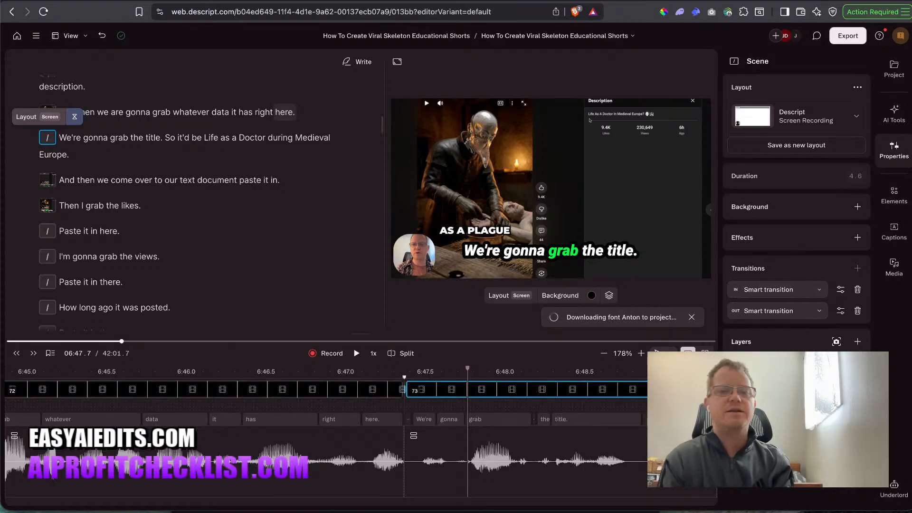
{"action": "key", "text": "space"}
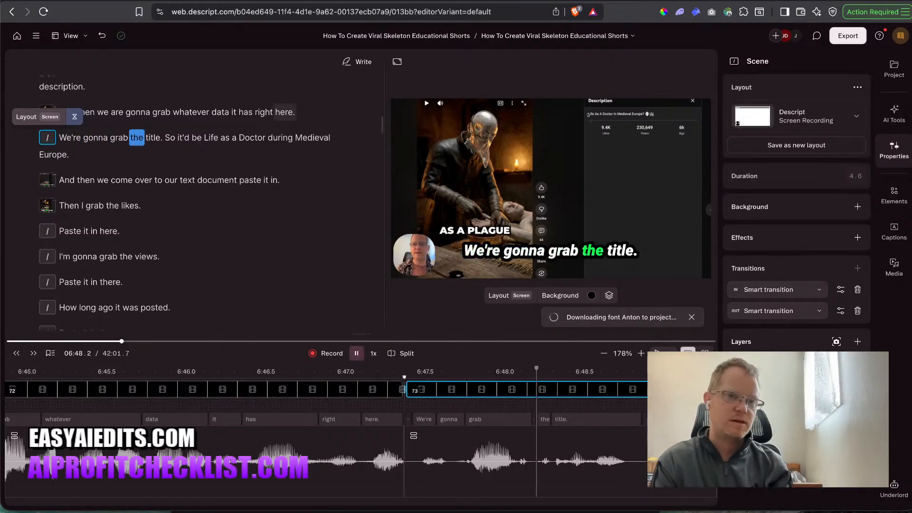
{"action": "key", "text": "space"}
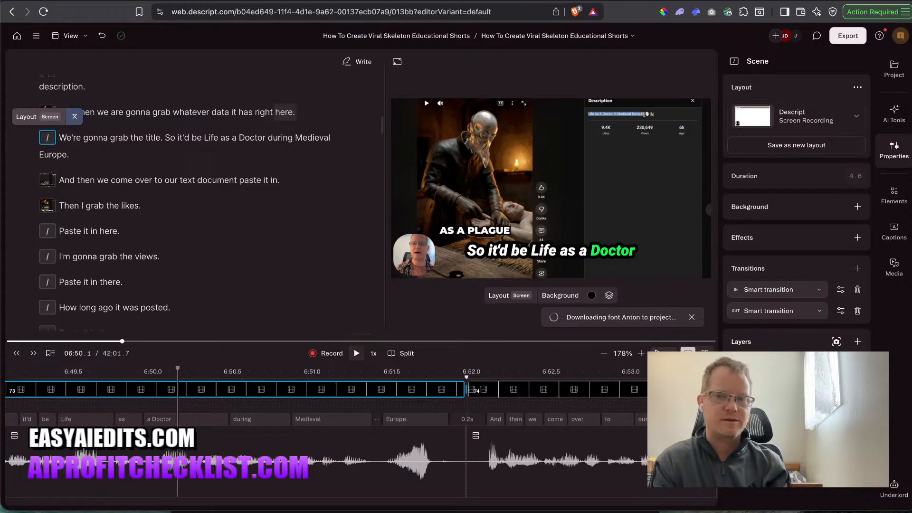
Try to reposition the recording in the "We're gonna grab the title" scene, then undo the moves.
{"action": "left_click", "coordinate": [410, 147]}
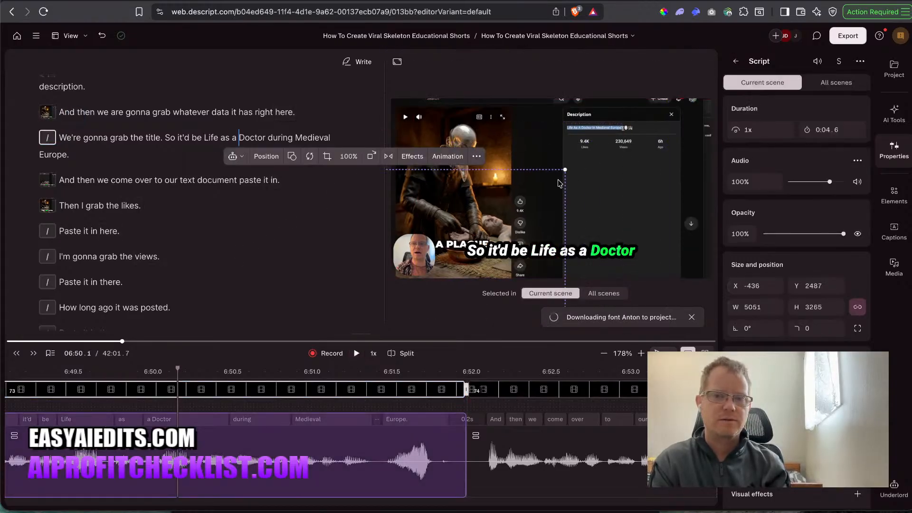
{"action": "left_click_drag", "start_coordinate": [713, 98], "coordinate": [713, 256]}
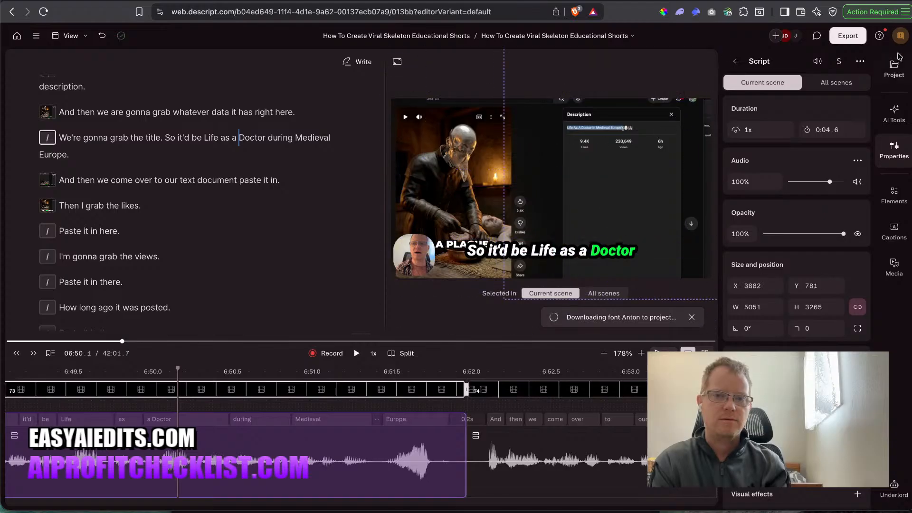
{"action": "left_click_drag", "start_coordinate": [900, 57], "coordinate": [547, 89]}
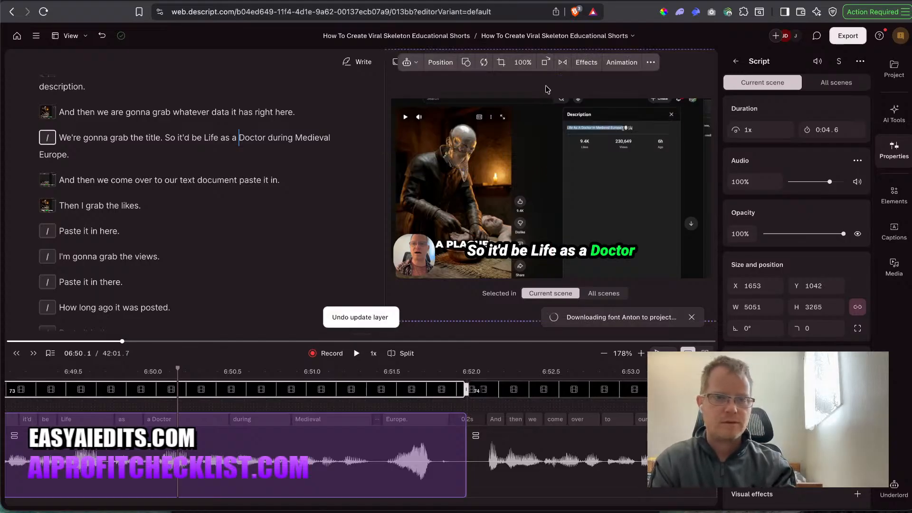
{"action": "left_click", "coordinate": [189, 138]}
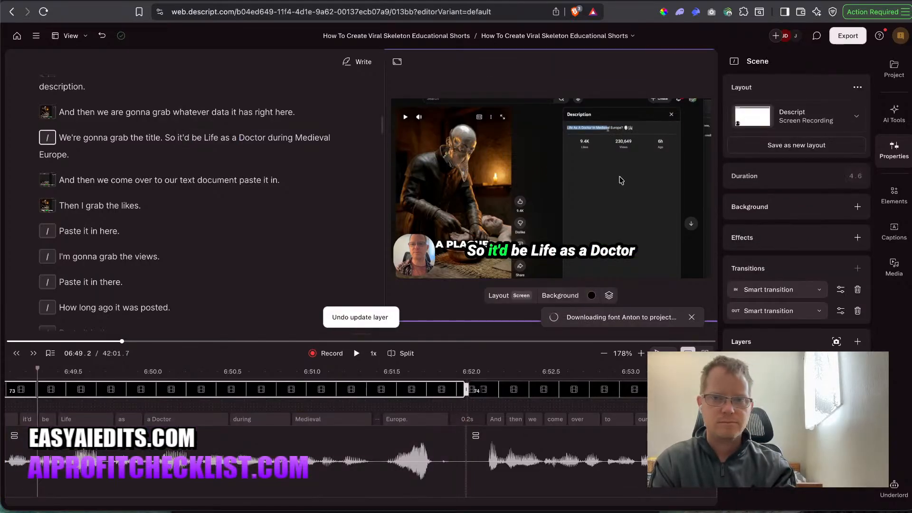
{"action": "left_click", "coordinate": [622, 179]}
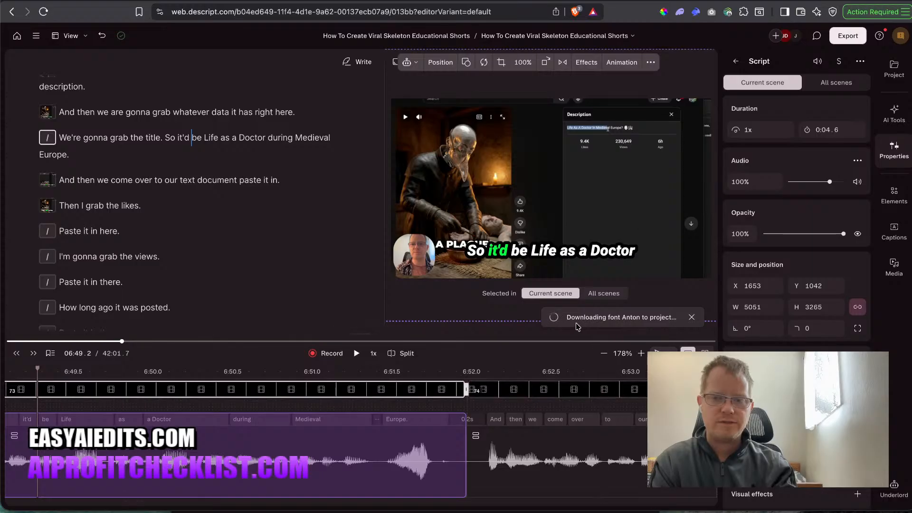
{"action": "left_click_drag", "start_coordinate": [665, 87], "coordinate": [589, 180]}
{"action": "left_click", "coordinate": [705, 139]}
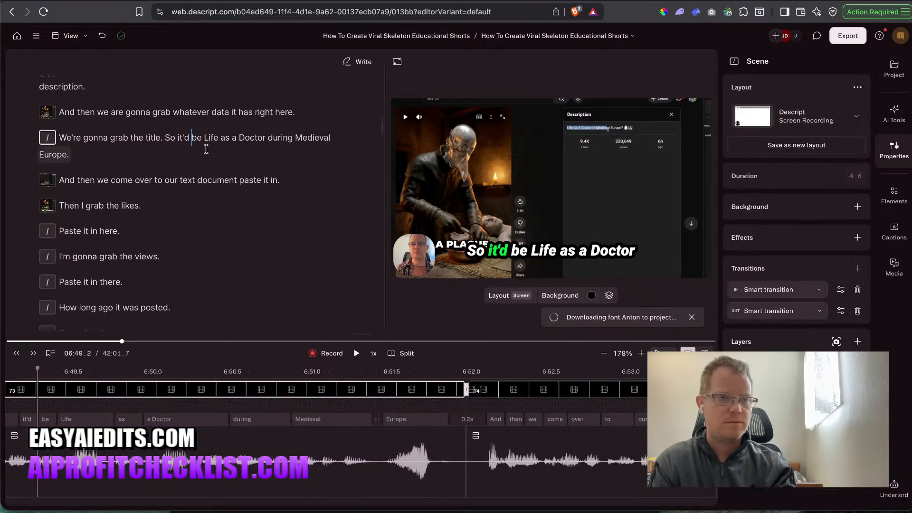
{"action": "key", "text": "super+z"}
{"action": "left_click", "coordinate": [210, 115]}
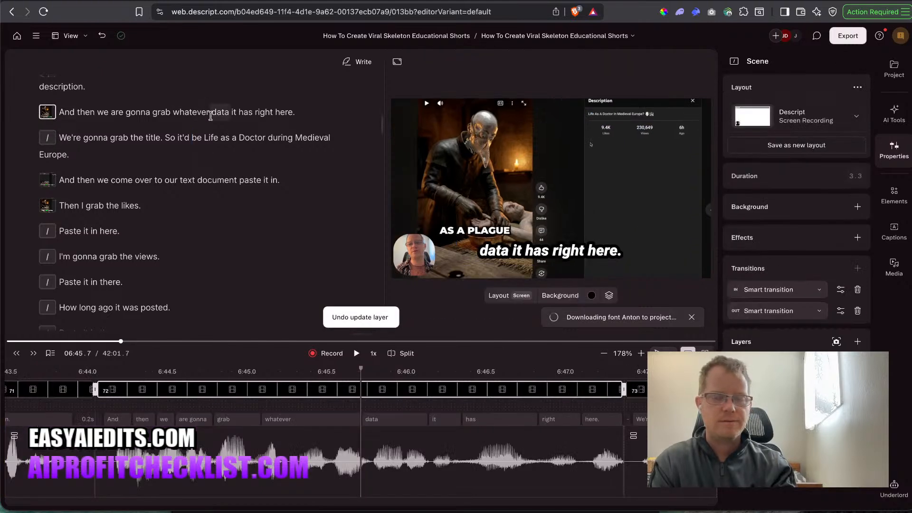
Try enlarging the "We're gonna grab the title" recording to about 7043 × 4552, undo the layer changes, and play on from the preceding scene.
{"action": "left_click", "coordinate": [108, 139]}
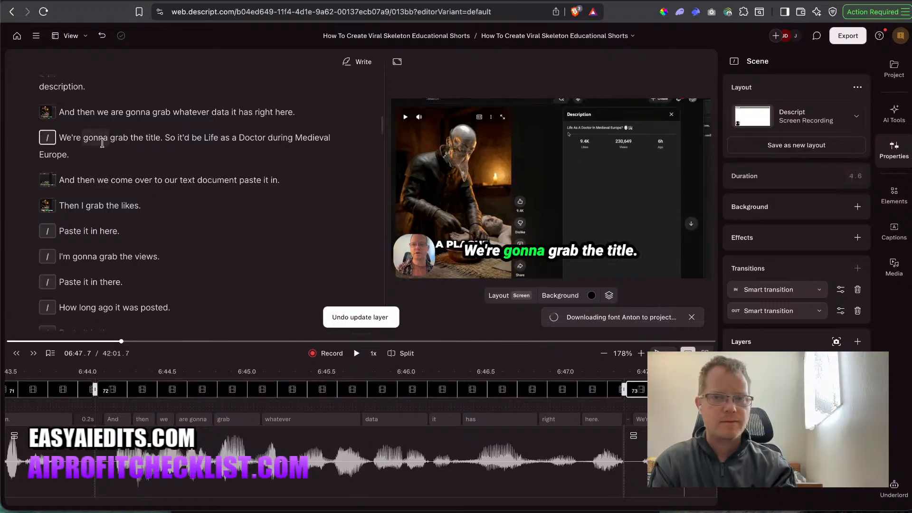
{"action": "left_click", "coordinate": [601, 126]}
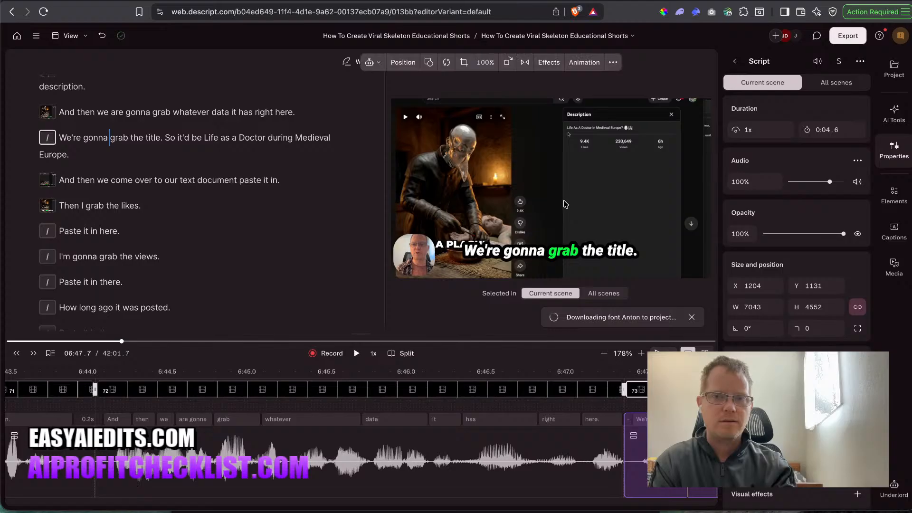
{"action": "left_click", "coordinate": [548, 256]}
{"action": "key", "text": "super+z"}
{"action": "key", "text": "super+z"}
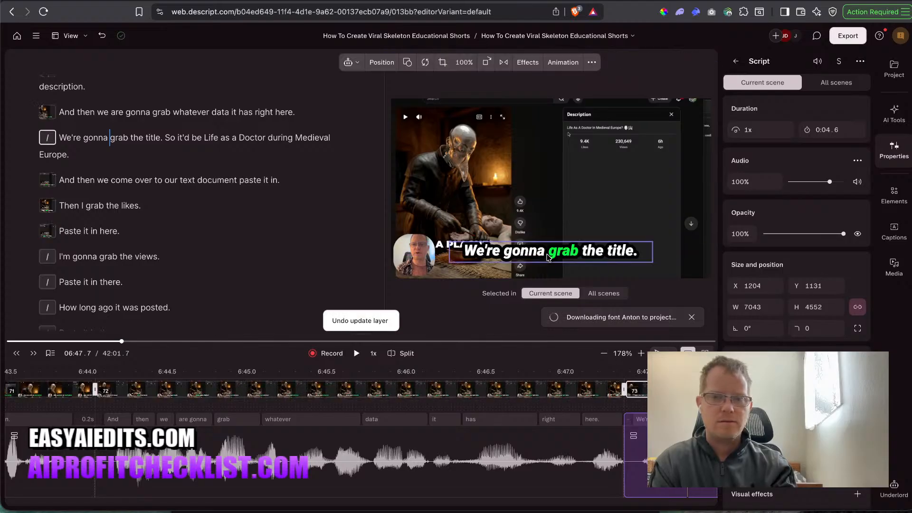
{"action": "left_click", "coordinate": [692, 318]}
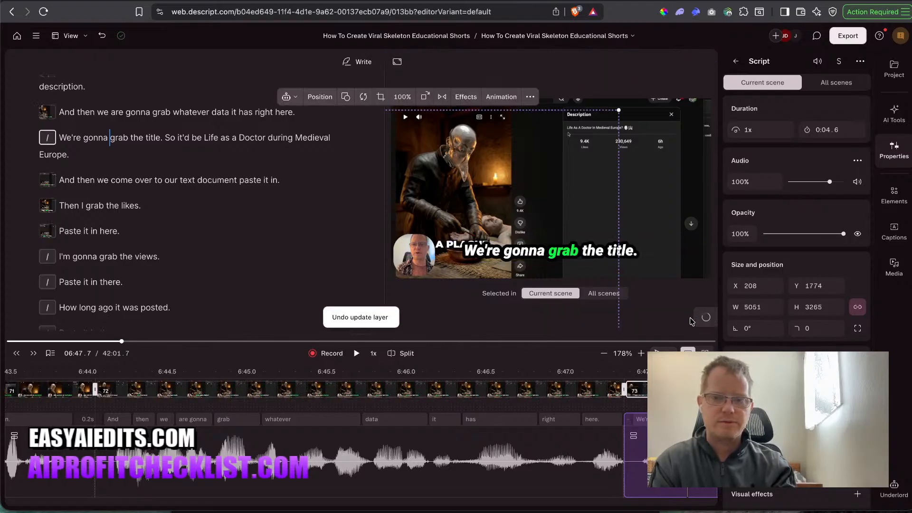
{"action": "left_click", "coordinate": [103, 112]}
{"action": "key", "text": "space"}
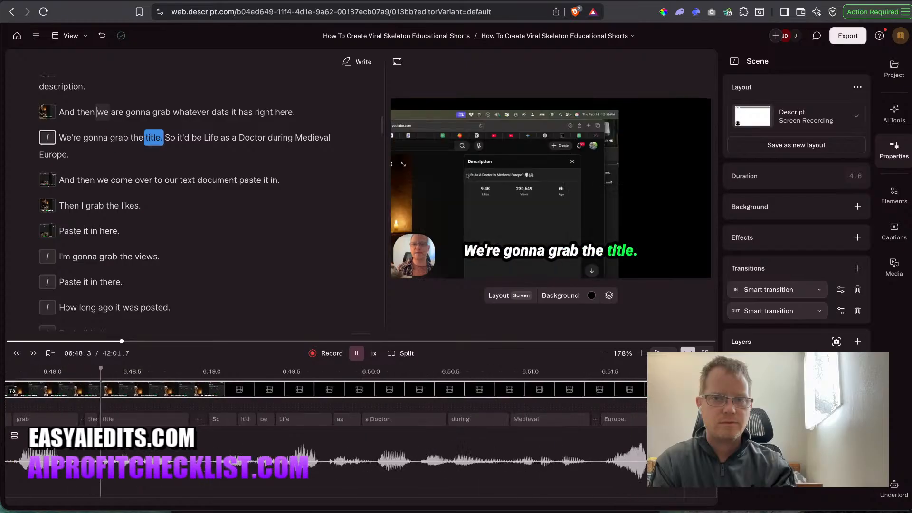
Enlarge the "We're gonna grab the title" recording to about 9837 × 6358 at X -349, Y 2130, framing the Description panel, and play it back.
{"action": "left_click", "coordinate": [66, 138]}
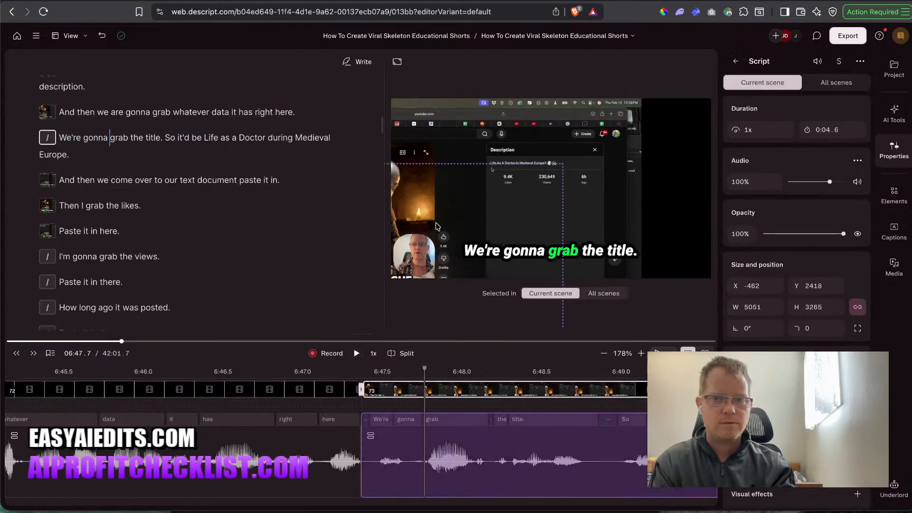
{"action": "left_click", "coordinate": [437, 226]}
{"action": "left_click_drag", "start_coordinate": [560, 166], "coordinate": [600, 162]}
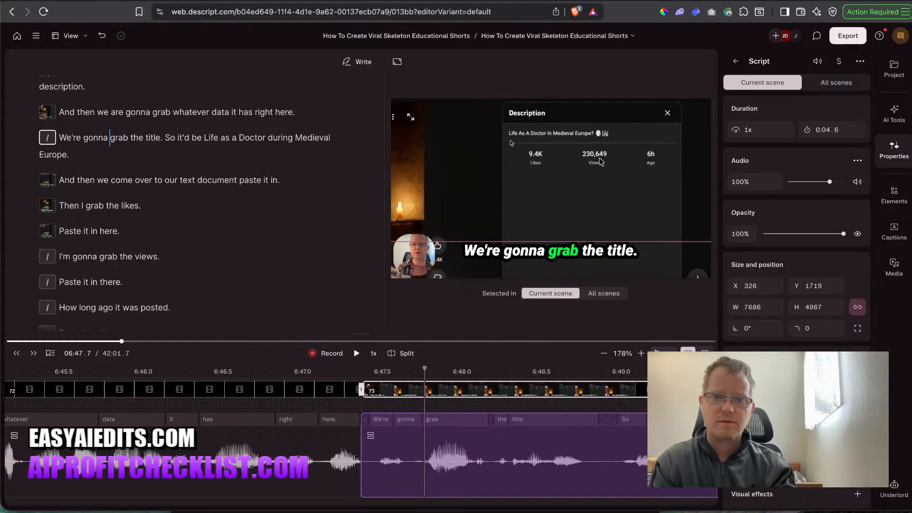
{"action": "left_click_drag", "start_coordinate": [514, 250], "coordinate": [411, 349]}
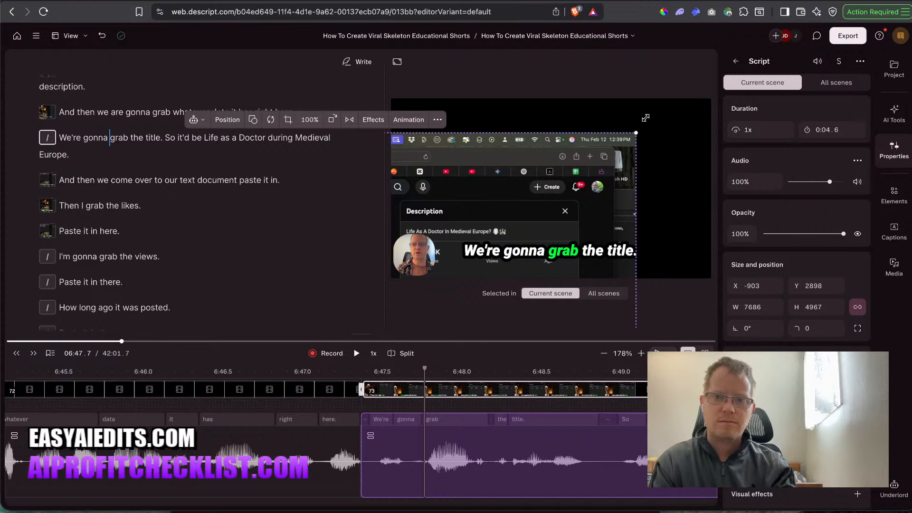
{"action": "left_click_drag", "start_coordinate": [636, 133], "coordinate": [594, 167]}
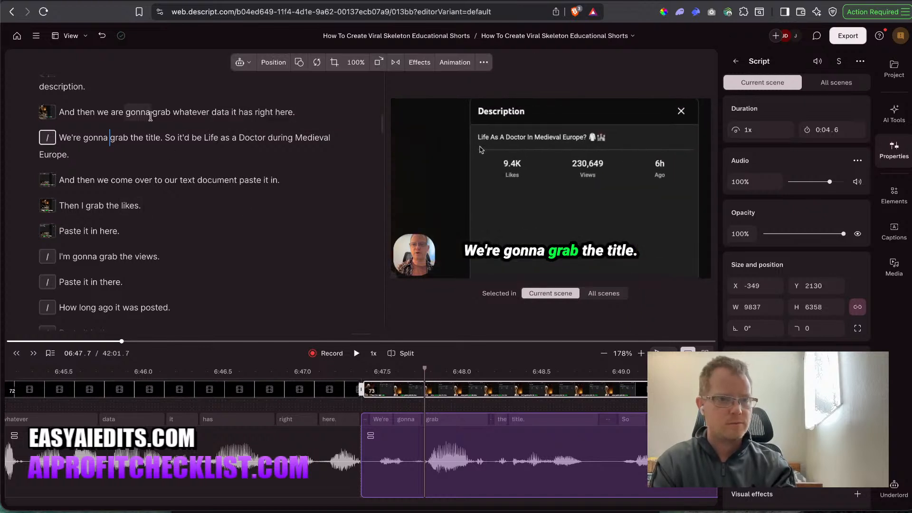
{"action": "left_click", "coordinate": [188, 112]}
{"action": "key", "text": "space"}
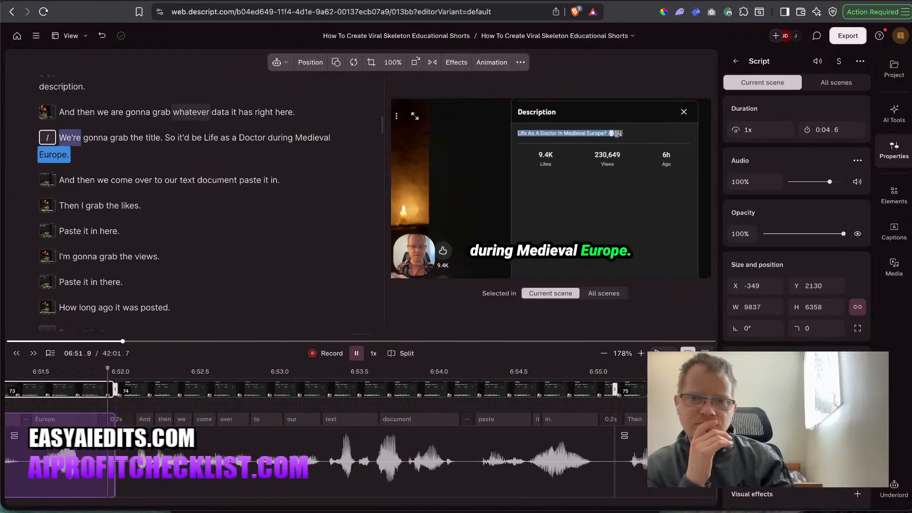
{"action": "key", "text": "space"}
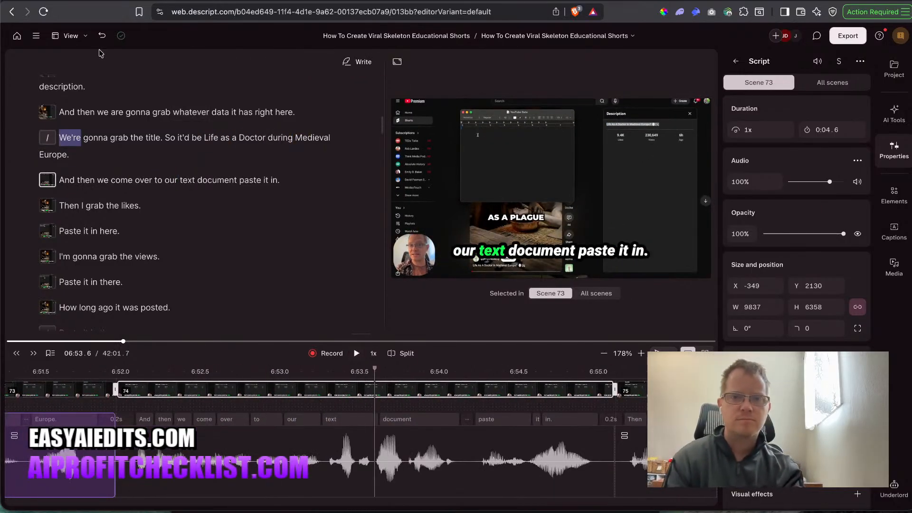
Enlarge the recording in the "And then we come over to our text document" scene to about 5052 × 3265 at X 1570, Y 1280, and play back the transition.
{"action": "left_click", "coordinate": [180, 180]}
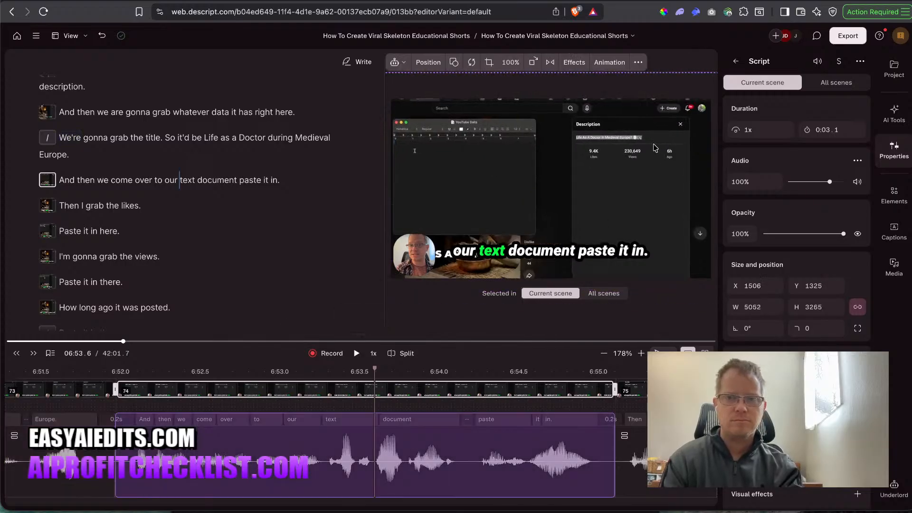
{"action": "left_click_drag", "start_coordinate": [655, 148], "coordinate": [657, 147]}
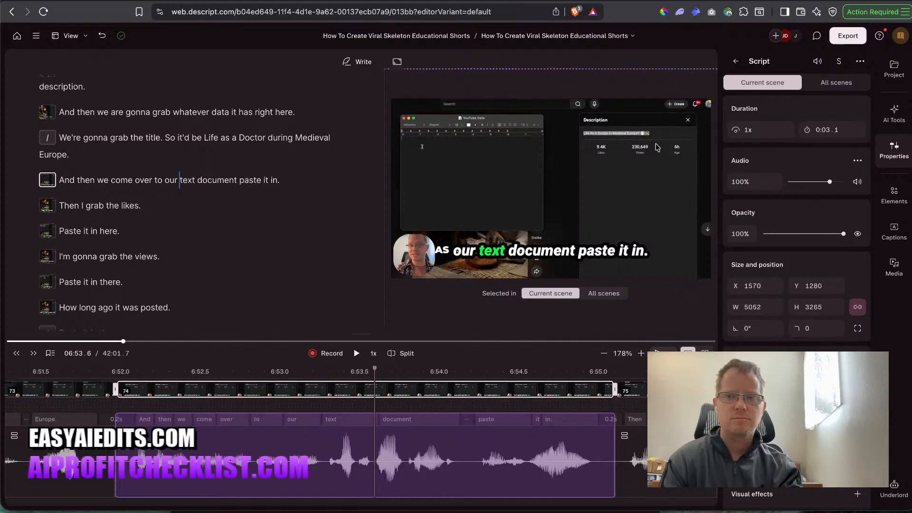
{"action": "left_click_drag", "start_coordinate": [53, 156], "coordinate": [82, 138]}
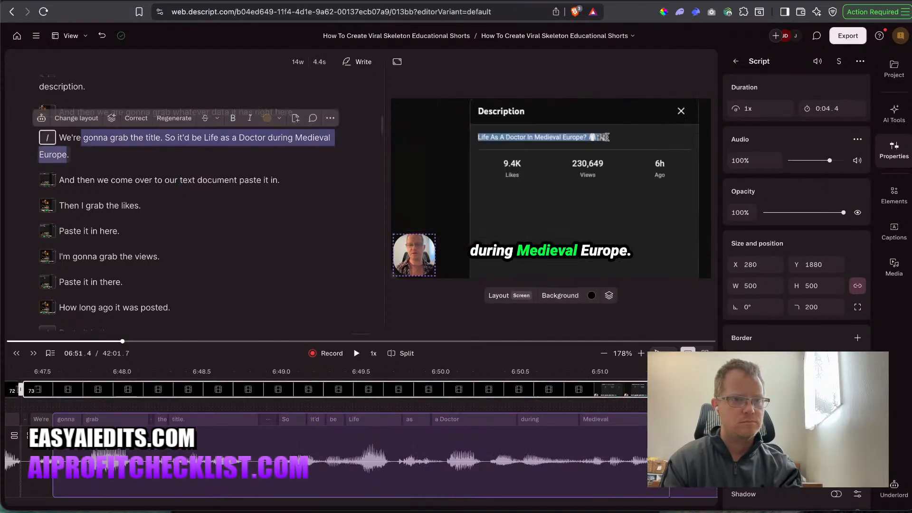
{"action": "key", "text": "space"}
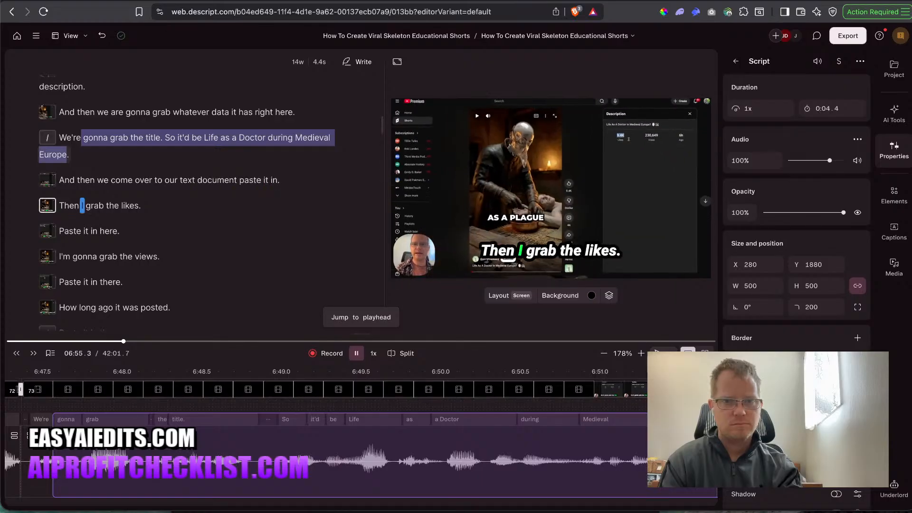
{"action": "key", "text": "space"}
Copy the "We're gonna grab the title" recording's attributes onto the recording in the "Then I grab the likes" scene and play it back.
{"action": "left_click", "coordinate": [157, 113]}
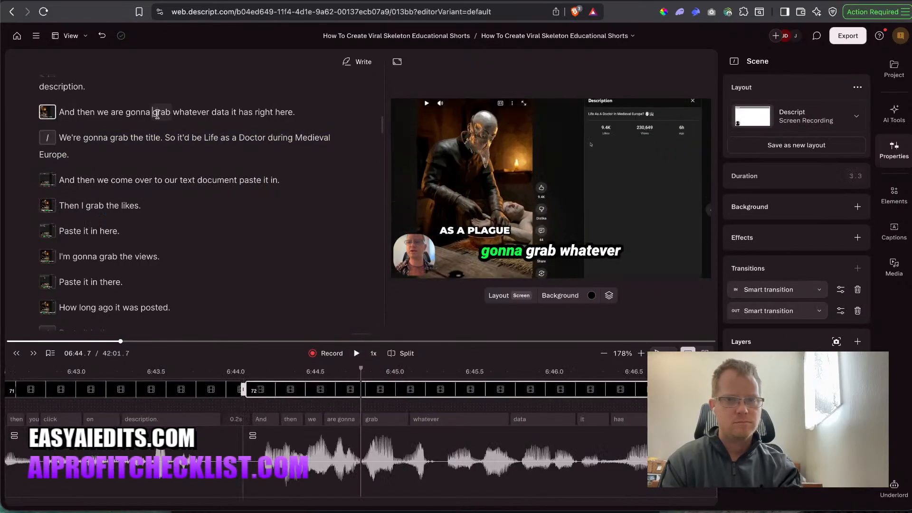
{"action": "scroll", "coordinate": [169, 112], "scroll_direction": "up", "scroll_amount": 1}
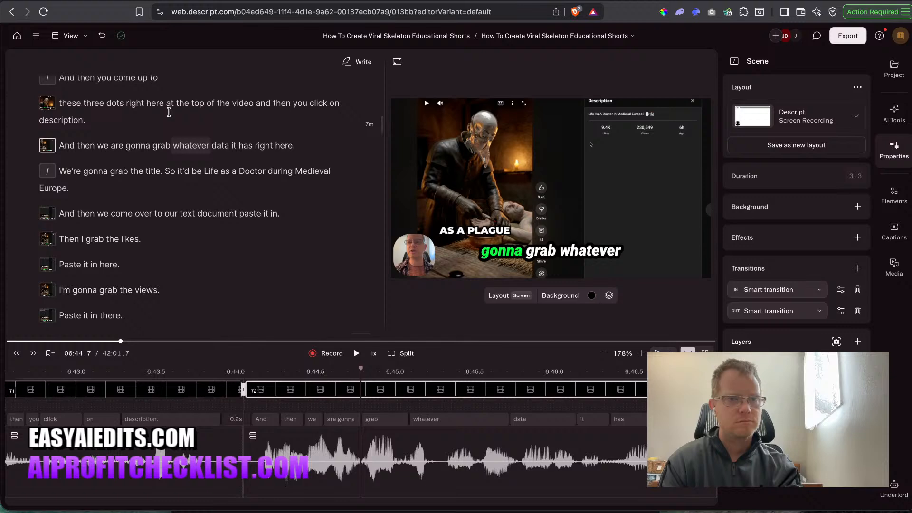
{"action": "left_click", "coordinate": [115, 102]}
{"action": "left_click", "coordinate": [116, 144]}
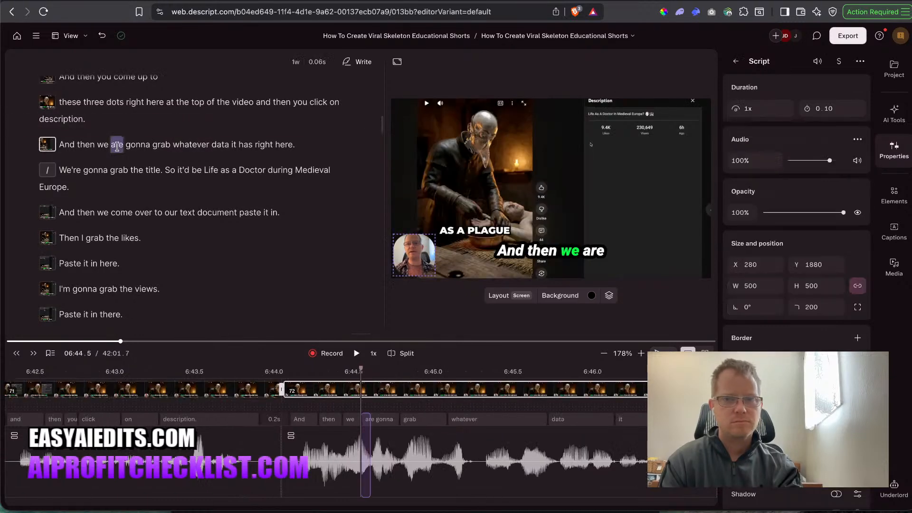
{"action": "left_click", "coordinate": [121, 171]}
{"action": "left_click", "coordinate": [546, 154]}
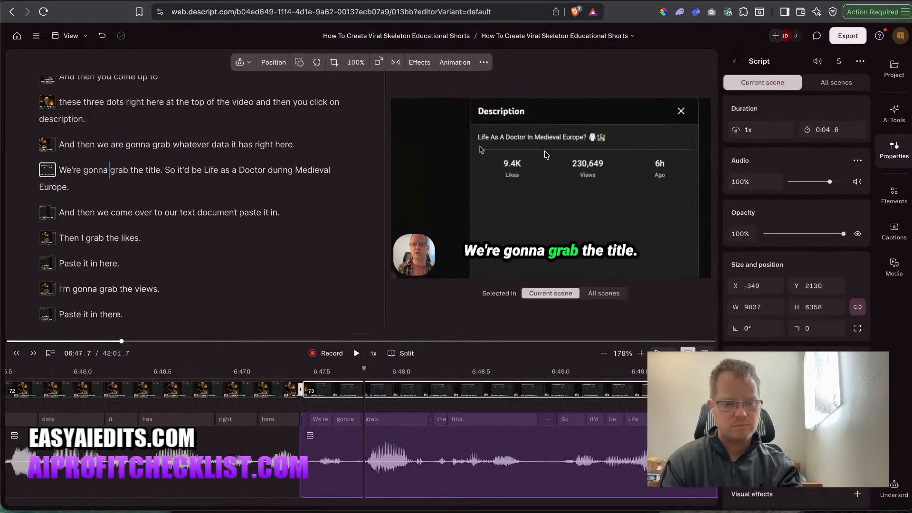
{"action": "left_click", "coordinate": [116, 239]}
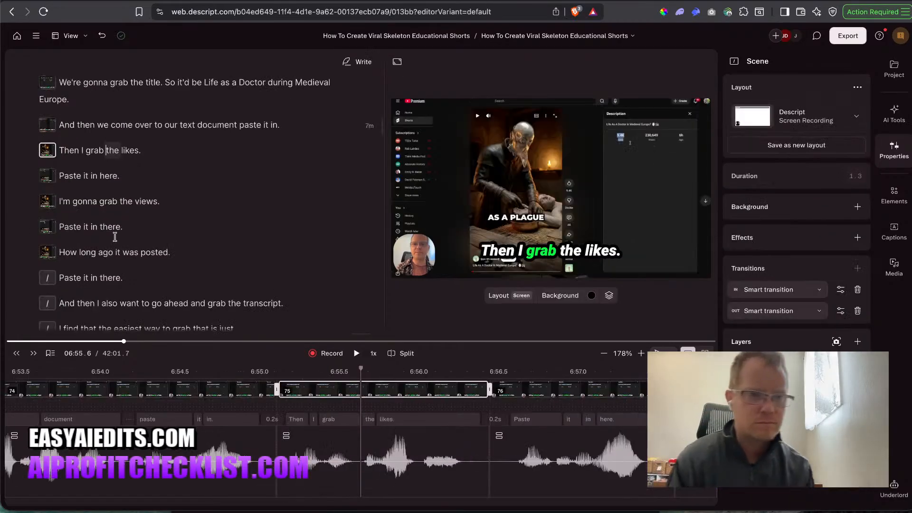
{"action": "right_click", "coordinate": [556, 199]}
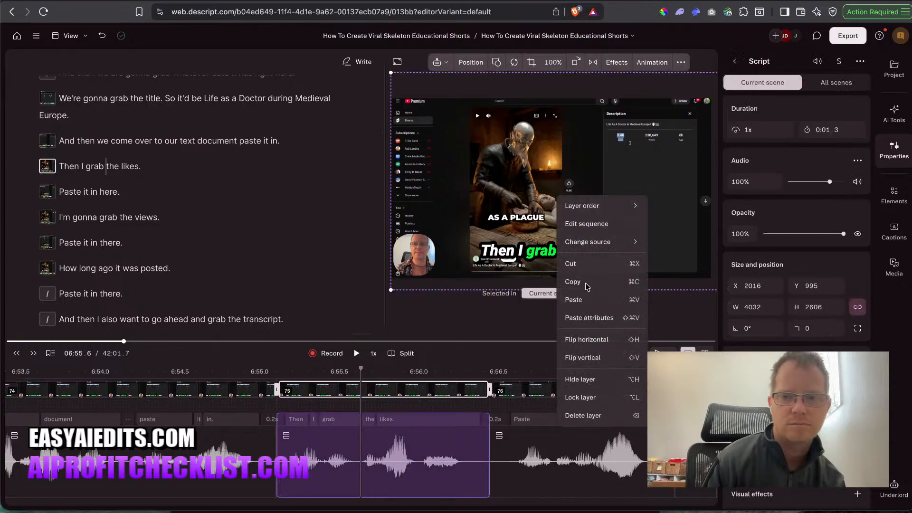
{"action": "left_click", "coordinate": [587, 324]}
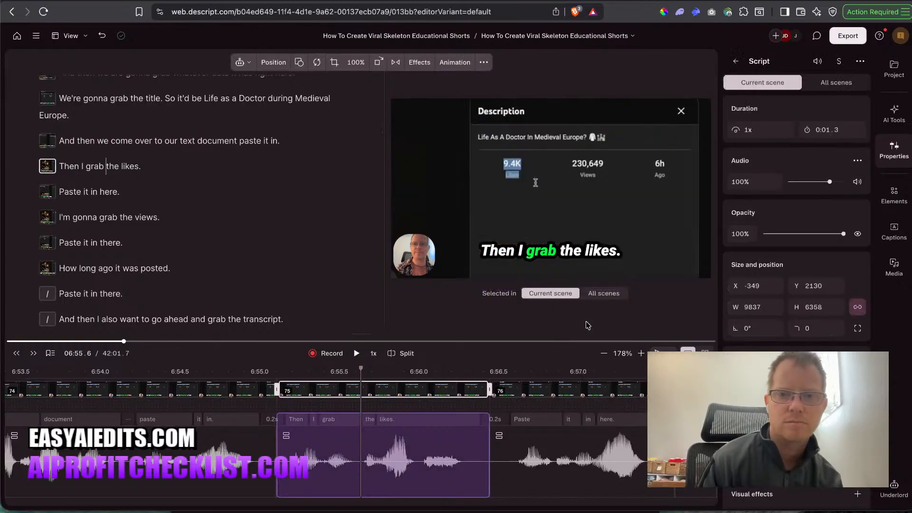
{"action": "key", "text": "space"}
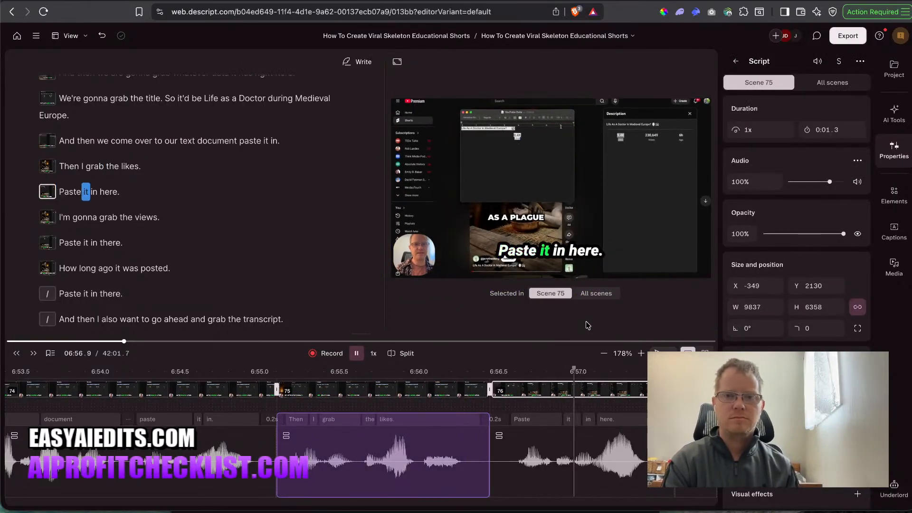
{"action": "key", "text": "space"}
Copy the "And then we come over" recording's attributes onto the recording in the "Paste it in here" scene and play from "Then I grab the likes".
{"action": "left_click", "coordinate": [198, 141]}
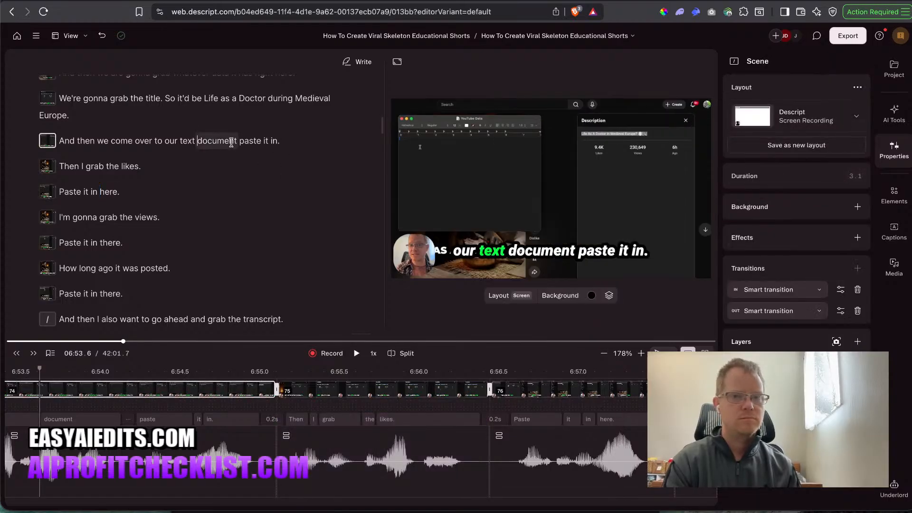
{"action": "left_click", "coordinate": [557, 177]}
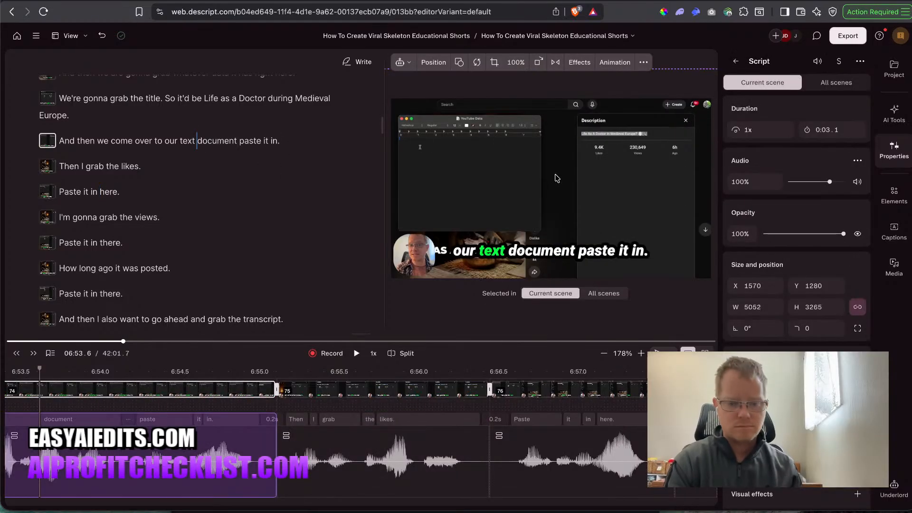
{"action": "left_click", "coordinate": [101, 191]}
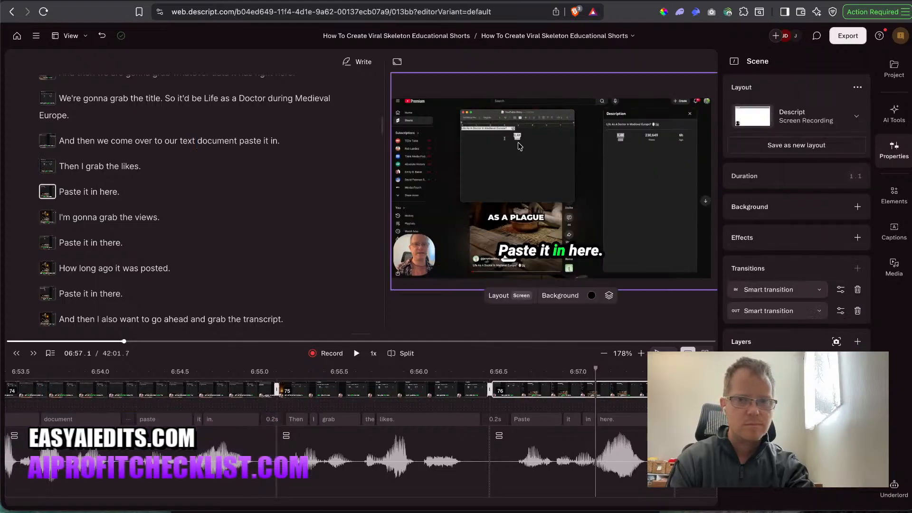
{"action": "right_click", "coordinate": [518, 142]}
{"action": "left_click", "coordinate": [563, 269]}
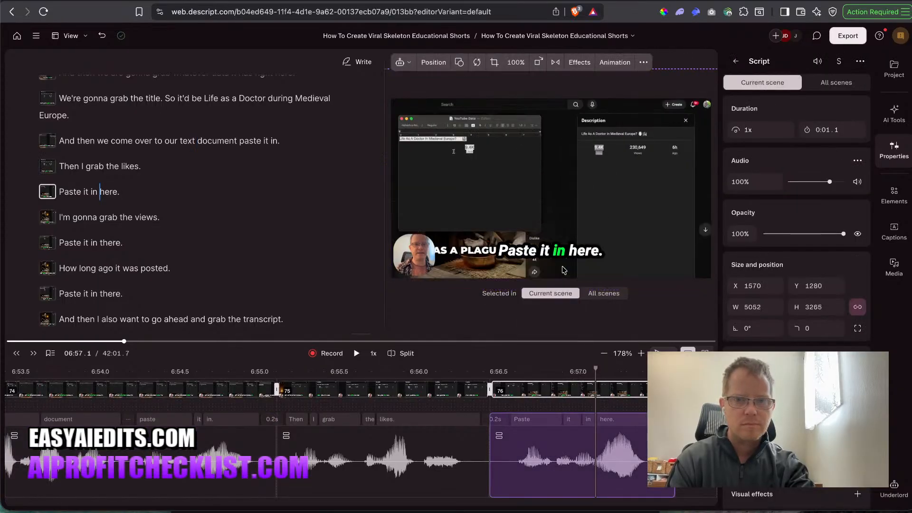
{"action": "left_click", "coordinate": [98, 166]}
{"action": "key", "text": "space"}
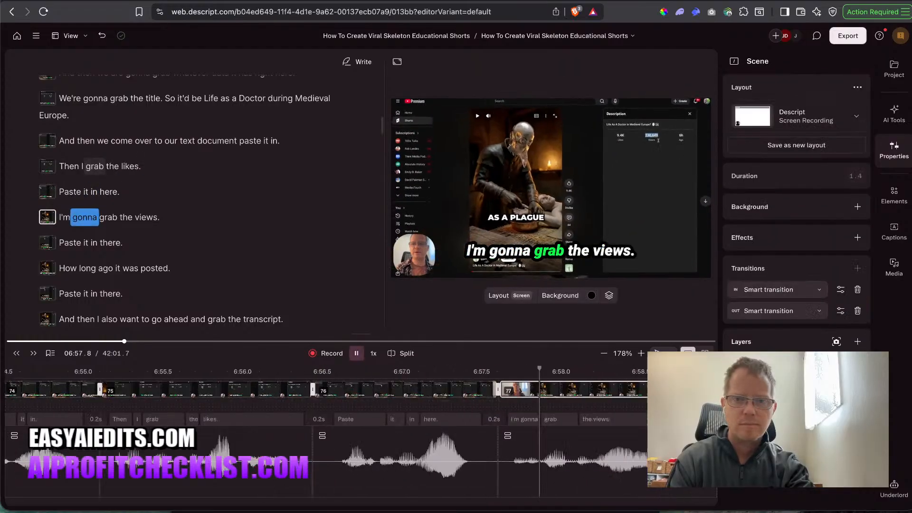
Copy the "Then I grab the likes" recording's attributes onto the recording in the "I'm gonna grab the views" scene and play back the transitions.
{"action": "key", "text": "space"}
{"action": "left_click", "coordinate": [106, 186]}
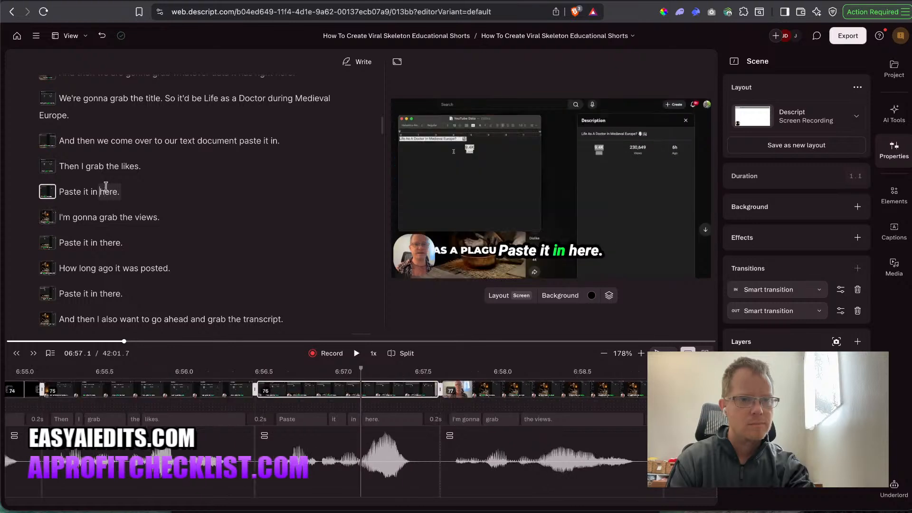
{"action": "left_click", "coordinate": [117, 167]}
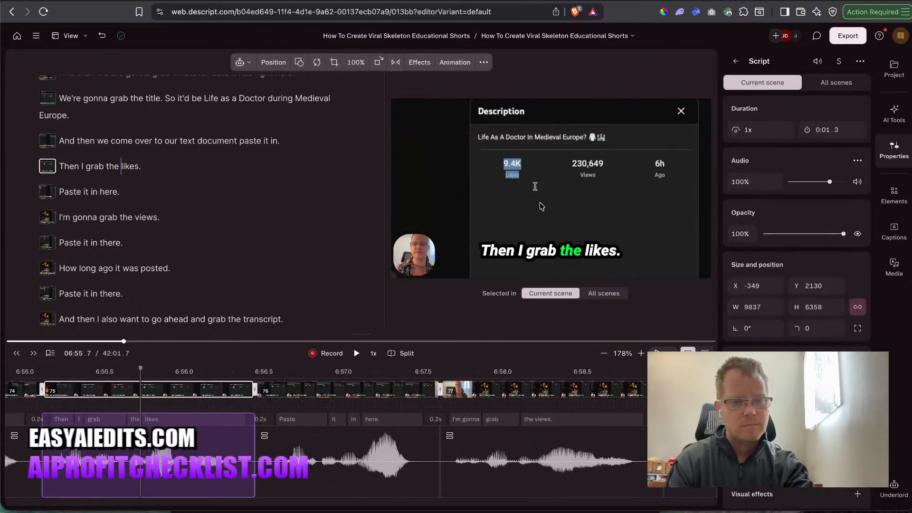
{"action": "left_click", "coordinate": [103, 220]}
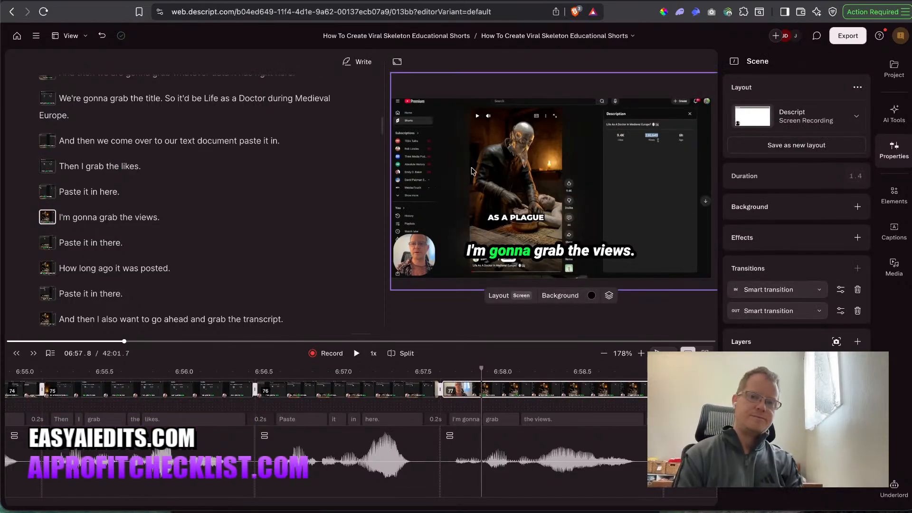
{"action": "right_click", "coordinate": [491, 183]}
{"action": "left_click", "coordinate": [532, 300]}
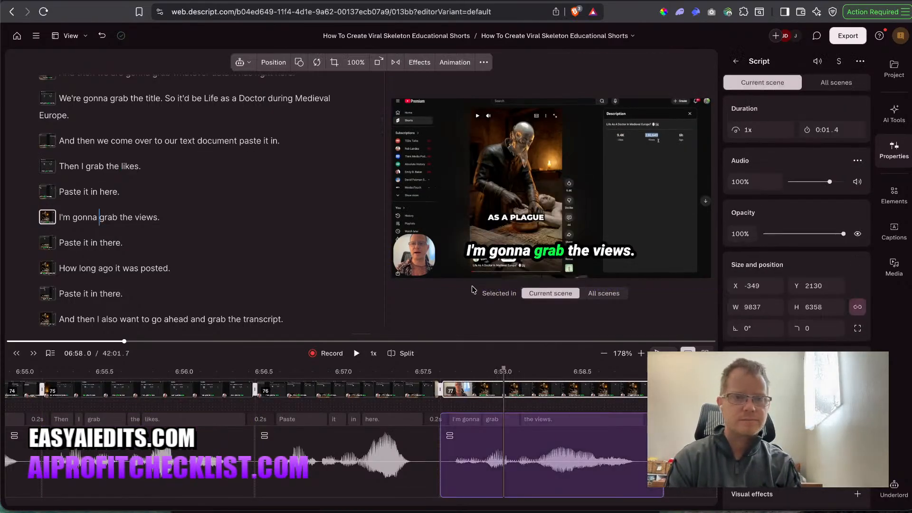
{"action": "double_click", "coordinate": [65, 198]}
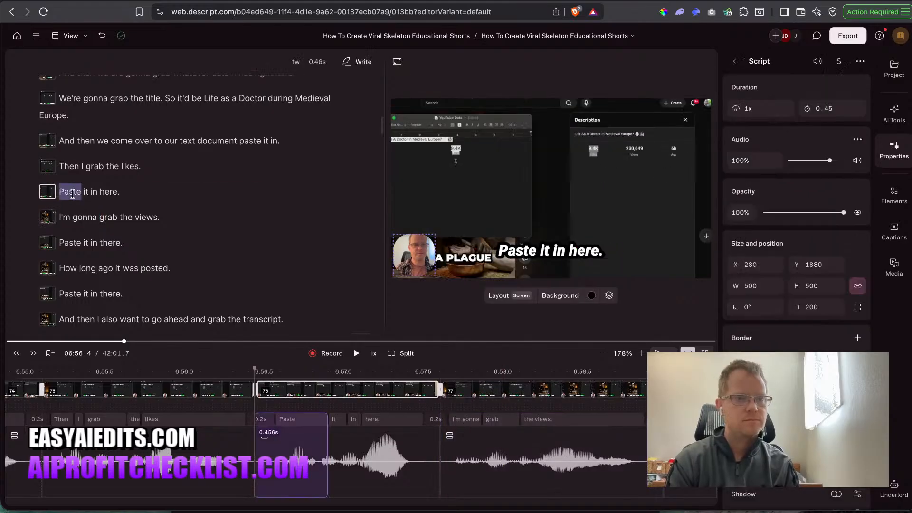
{"action": "key", "text": "space"}
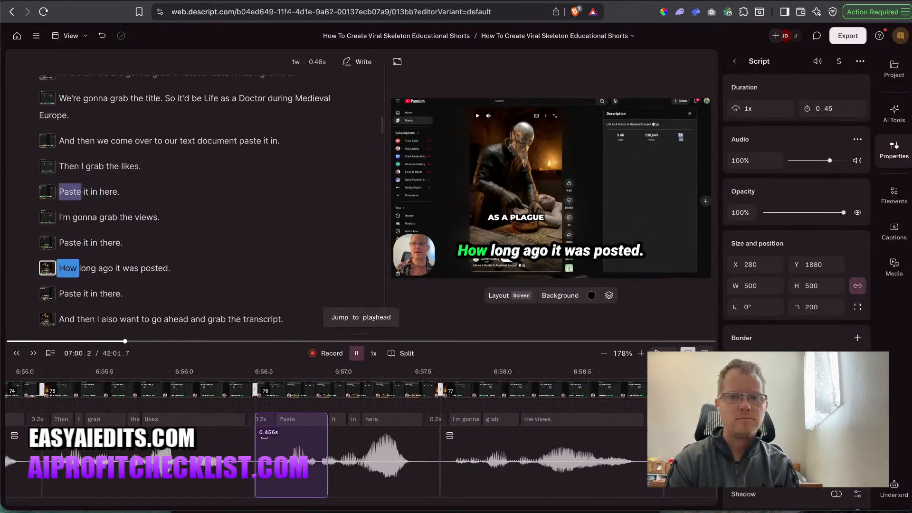
{"action": "key", "text": "space"}
Copy the "Paste it in here" recording's attributes onto the "Paste it in there" recording following the views scene, and play from "I'm gonna grab the views".
{"action": "left_click", "coordinate": [109, 168]}
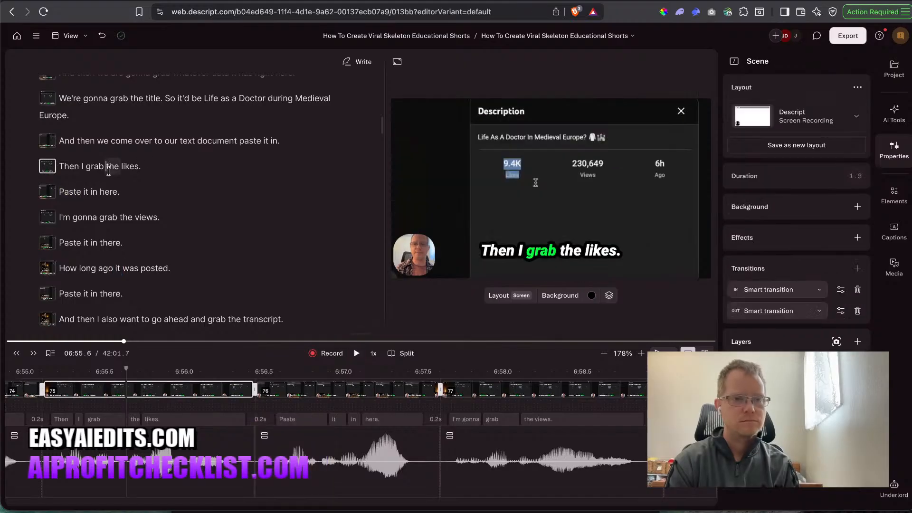
{"action": "left_click", "coordinate": [105, 189]}
{"action": "left_click", "coordinate": [545, 181]}
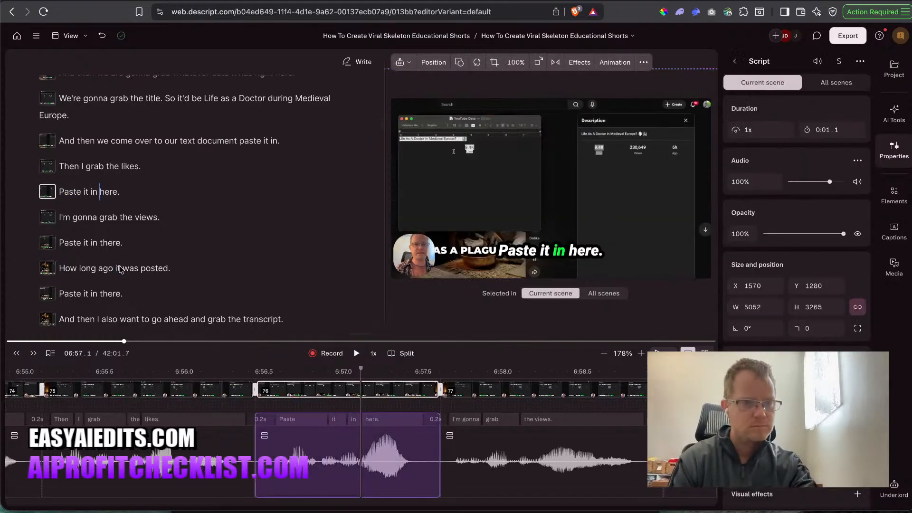
{"action": "left_click", "coordinate": [101, 243]}
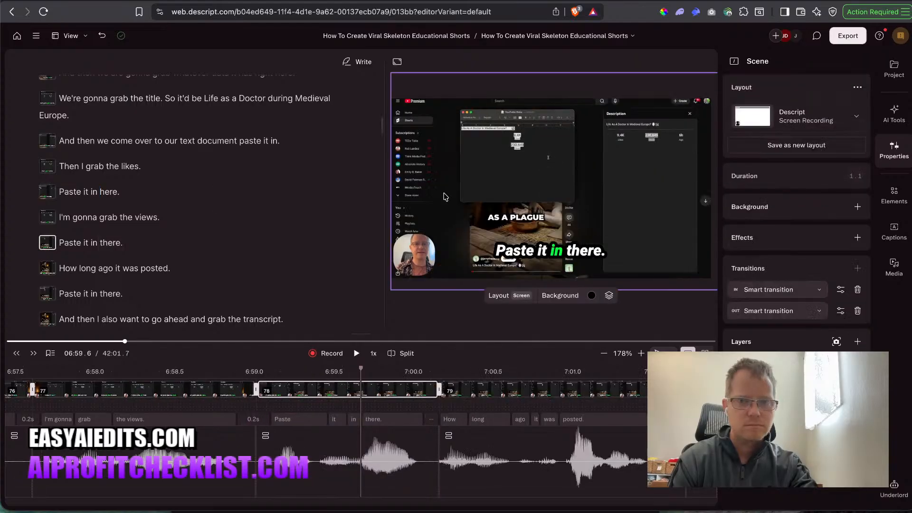
{"action": "right_click", "coordinate": [447, 195]}
{"action": "left_click", "coordinate": [480, 314]}
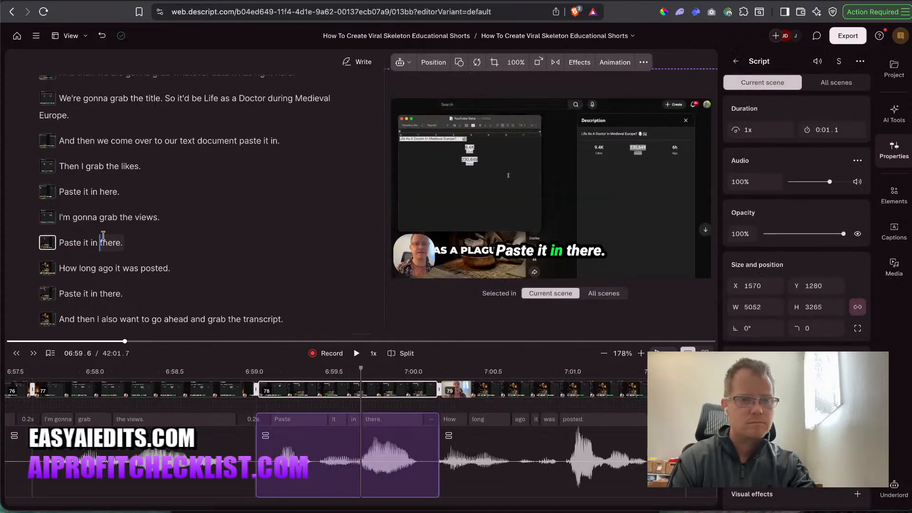
{"action": "left_click", "coordinate": [98, 221]}
{"action": "key", "text": "space"}
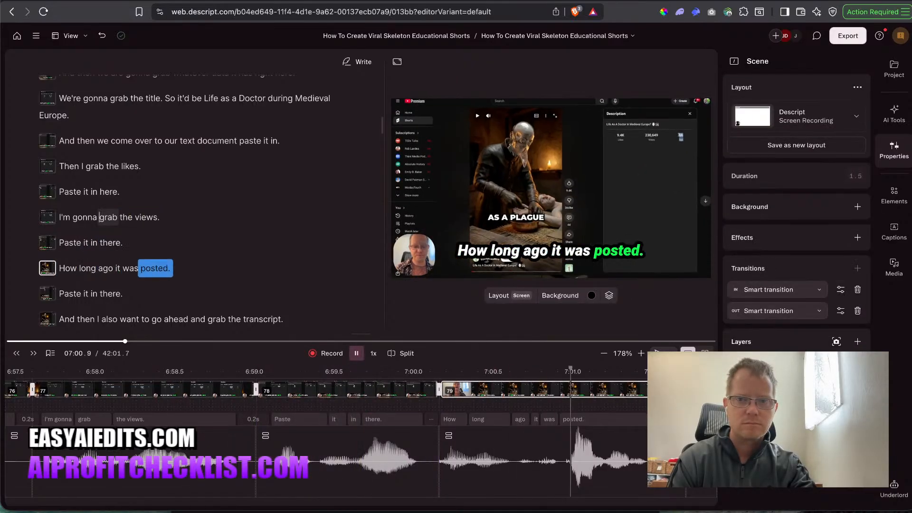
{"action": "key", "text": "space"}
Copy the "I'm gonna grab the views" recording's attributes onto the recording in the "How long ago it was posted" scene and play back the transition.
{"action": "left_click", "coordinate": [83, 242]}
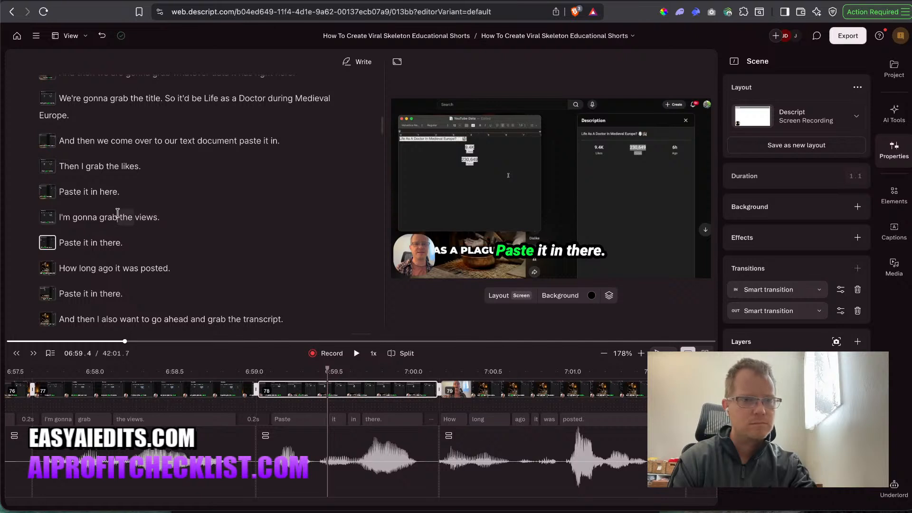
{"action": "left_click", "coordinate": [118, 217]}
{"action": "left_click", "coordinate": [519, 201]}
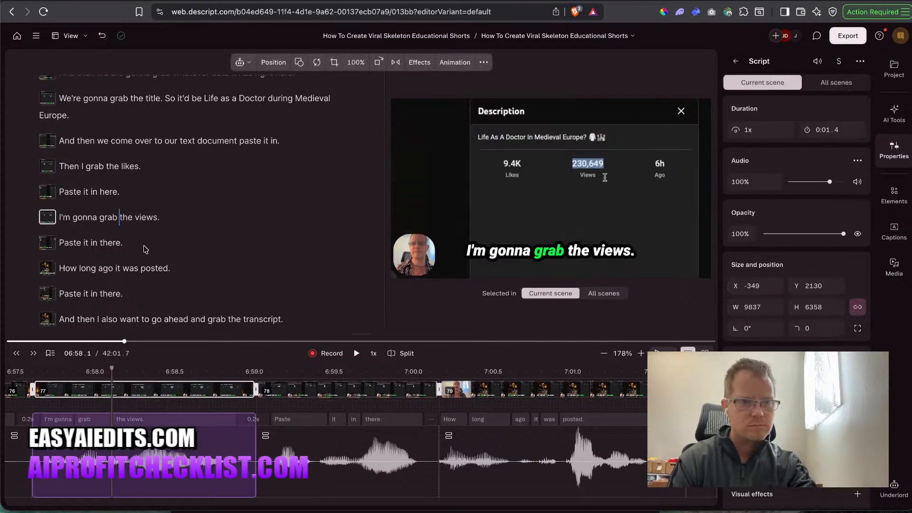
{"action": "left_click", "coordinate": [103, 243]}
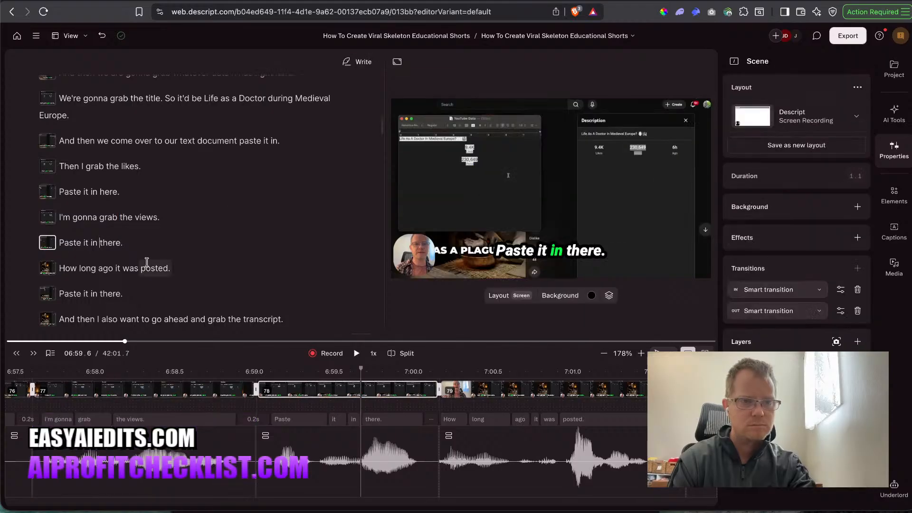
{"action": "left_click", "coordinate": [78, 268]}
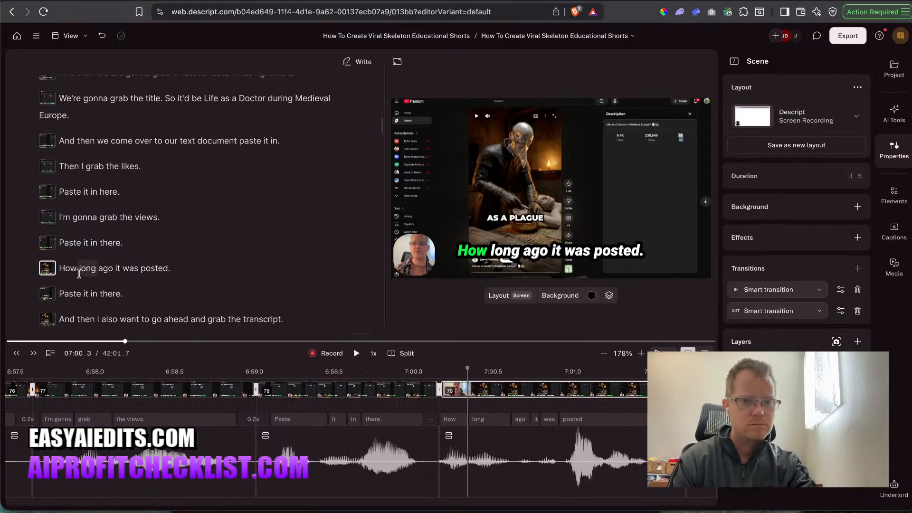
{"action": "left_click", "coordinate": [100, 242]}
{"action": "left_click", "coordinate": [102, 269]}
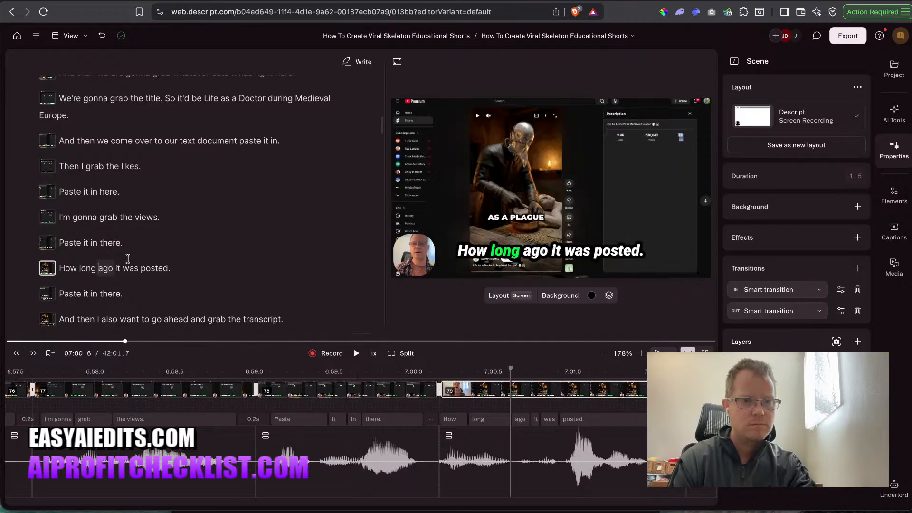
{"action": "right_click", "coordinate": [398, 216]}
{"action": "left_click", "coordinate": [427, 335]}
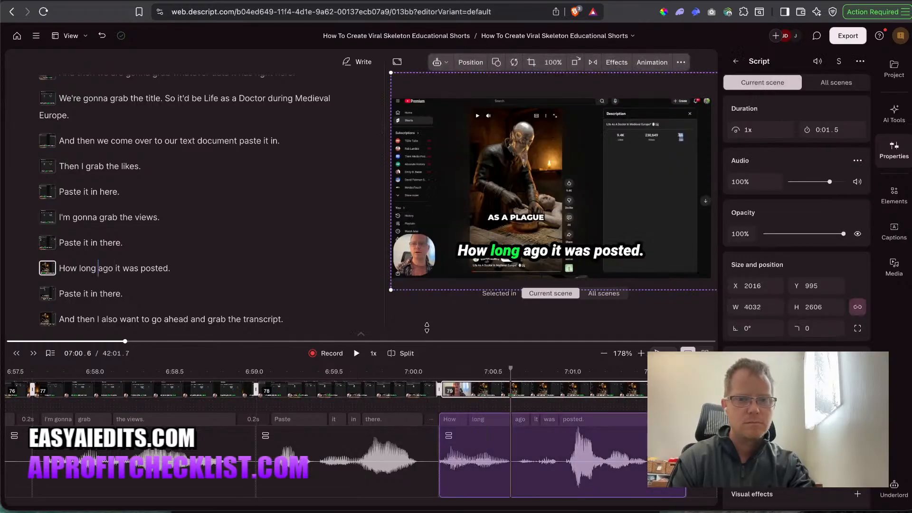
{"action": "left_click", "coordinate": [79, 243]}
{"action": "key", "text": "space"}
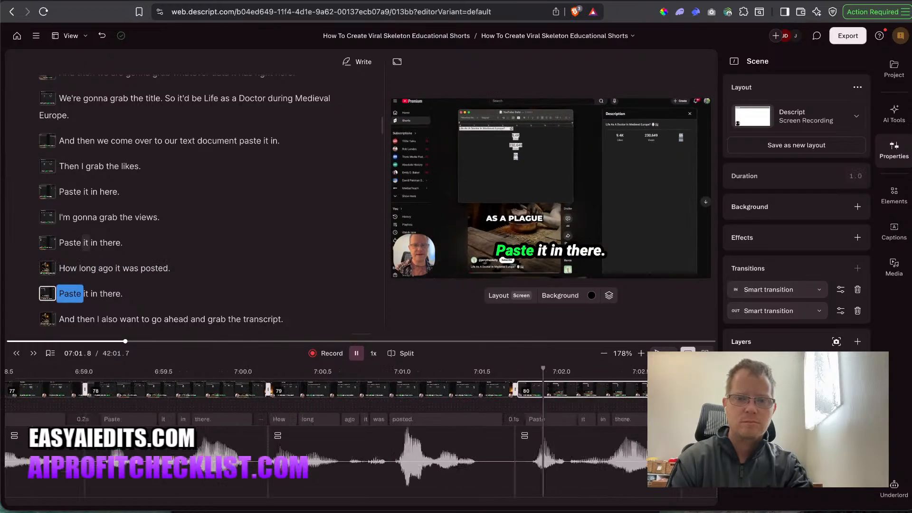
{"action": "key", "text": "space"}
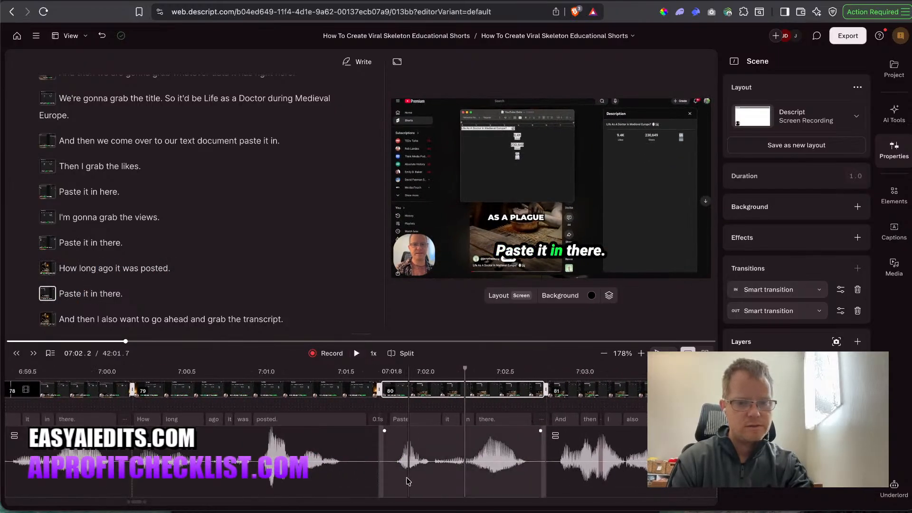
Trim the pause between "How long ago it was posted" and the following "Paste it in there" scene, and play back the cut.
{"action": "left_click_drag", "start_coordinate": [377, 467], "coordinate": [354, 467]}
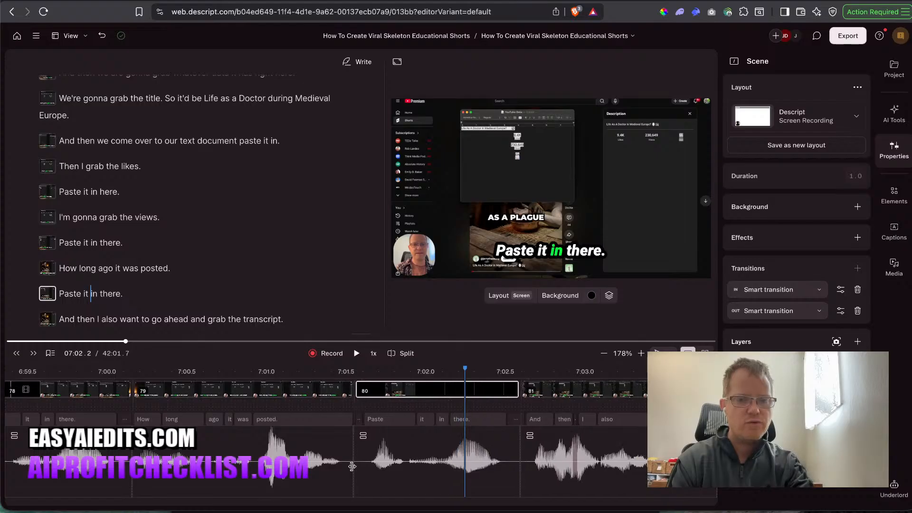
{"action": "left_click", "coordinate": [303, 375]}
{"action": "key", "text": "space"}
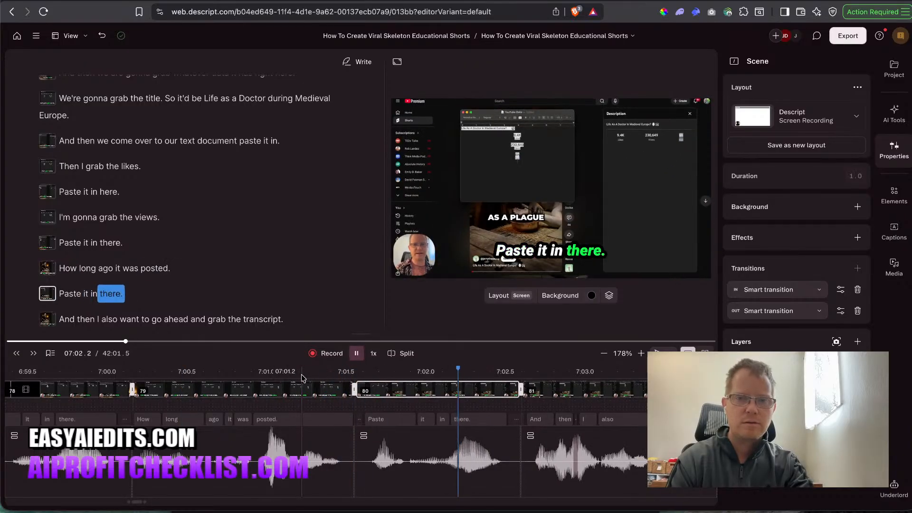
{"action": "key", "text": "space"}
Copy the first "Paste it in there" recording's attributes onto the second one and play from "How long ago it was posted" through the transcript scene.
{"action": "left_click", "coordinate": [108, 239]}
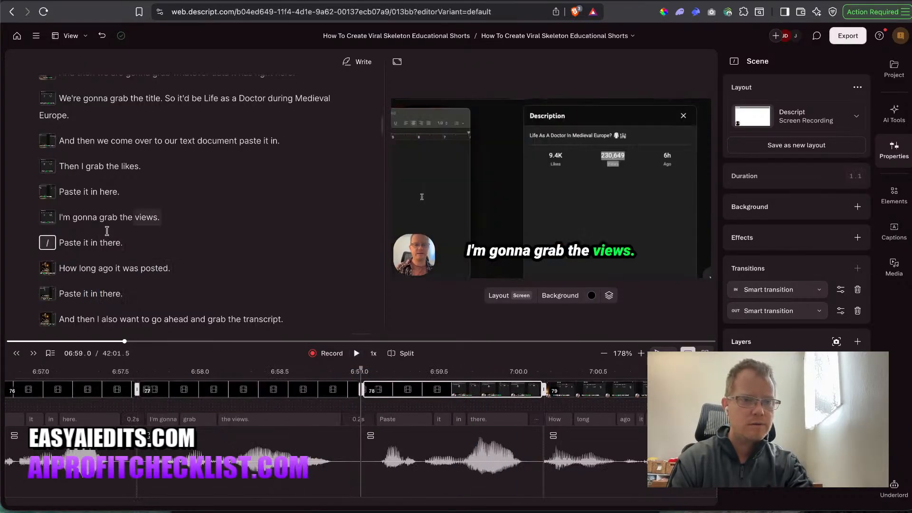
{"action": "left_click", "coordinate": [112, 243]}
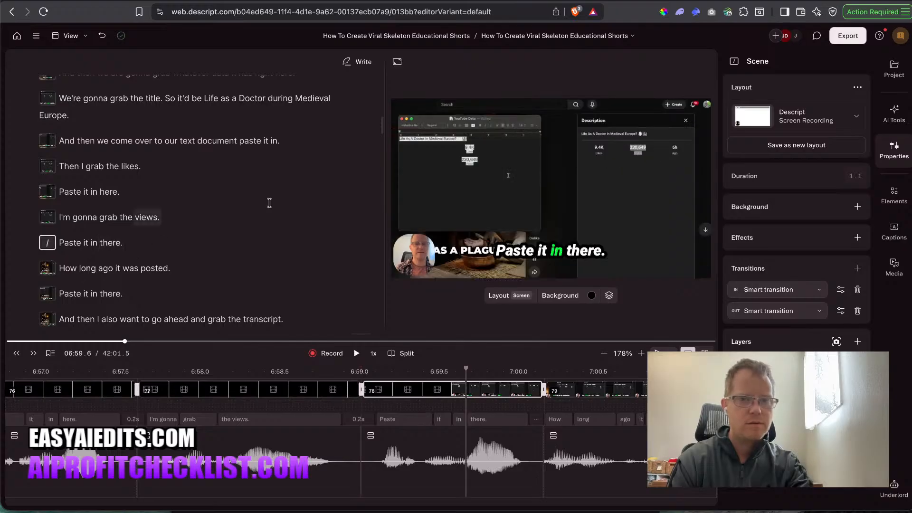
{"action": "left_click", "coordinate": [567, 170]}
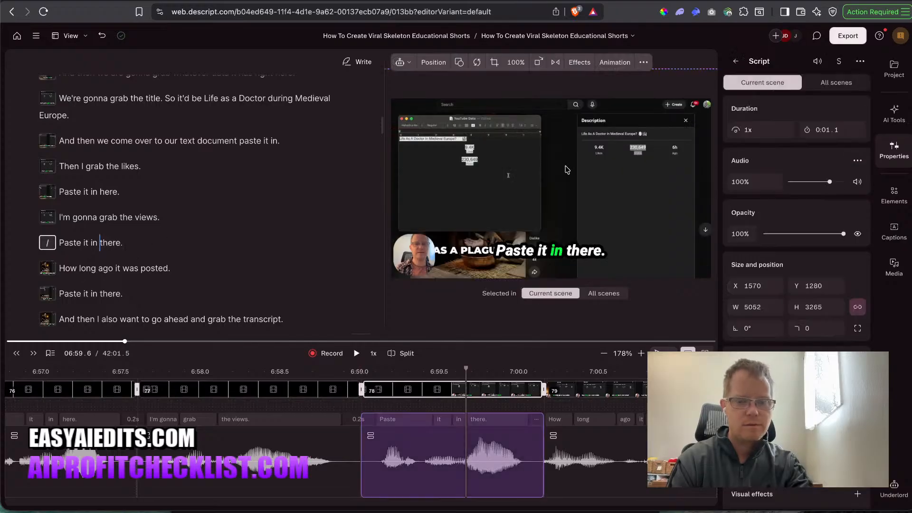
{"action": "left_click", "coordinate": [104, 292]}
{"action": "right_click", "coordinate": [602, 204]}
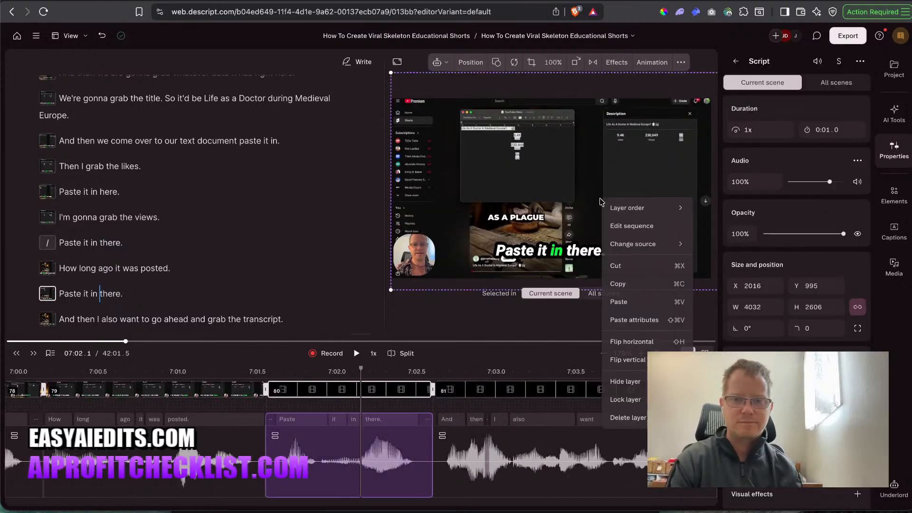
{"action": "left_click", "coordinate": [635, 319]}
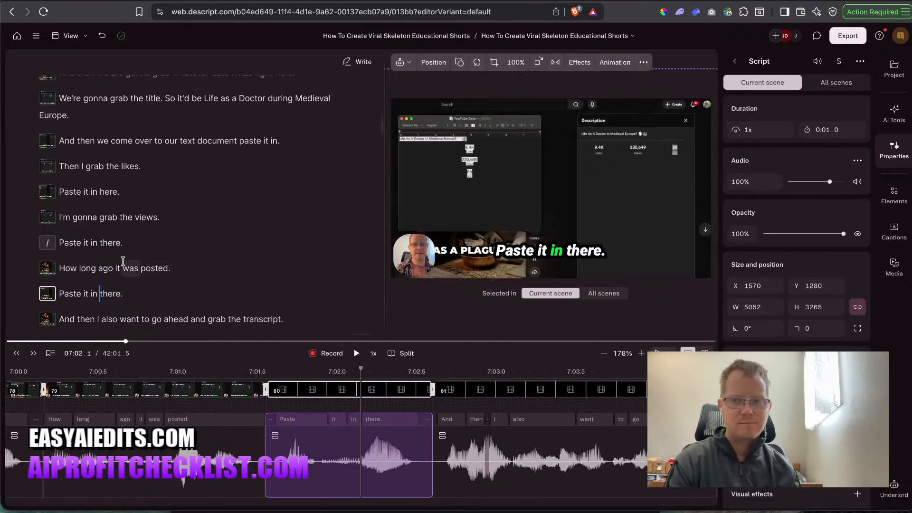
{"action": "scroll", "coordinate": [122, 261], "scroll_direction": "down", "scroll_amount": 2}
{"action": "left_click", "coordinate": [122, 238]}
{"action": "key", "text": "space"}
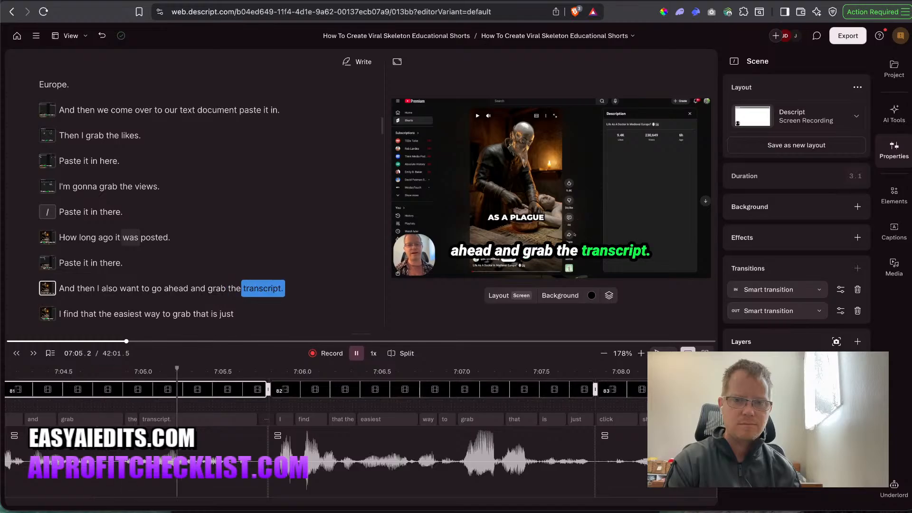
Enlarge the "I find that the easiest way to grab that" recording to about 4726 × 3055 at X 1784, Y 1007, and play it back.
{"action": "left_click", "coordinate": [453, 152]}
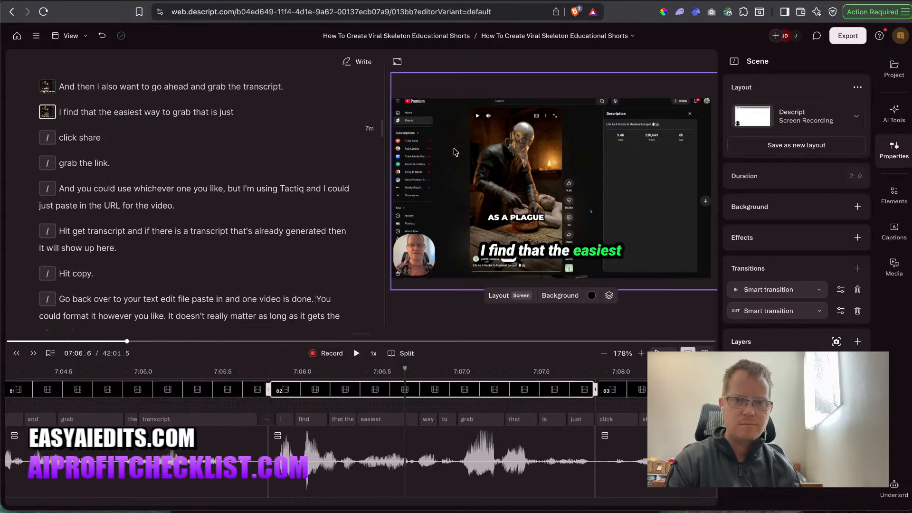
{"action": "left_click", "coordinate": [423, 110]}
{"action": "left_click_drag", "start_coordinate": [389, 75], "coordinate": [326, 46]}
{"action": "left_click_drag", "start_coordinate": [578, 179], "coordinate": [587, 200]}
{"action": "key", "text": "space"}
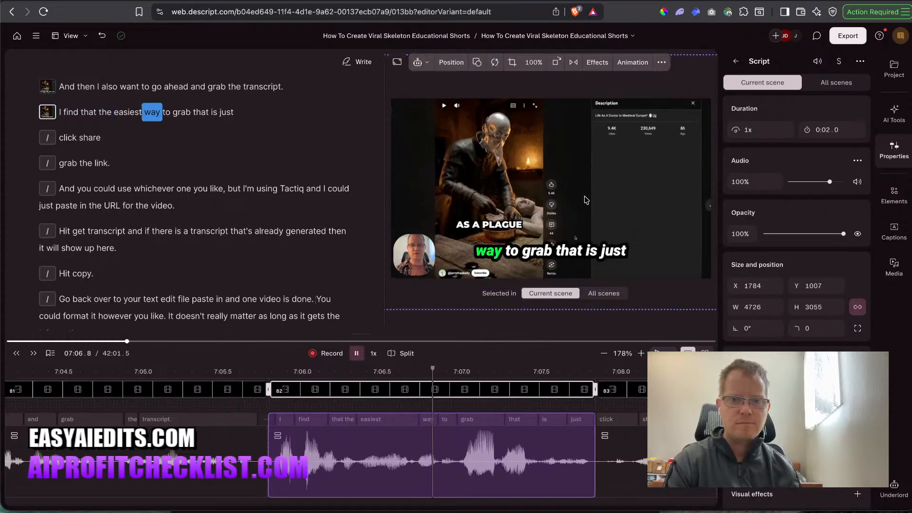
{"action": "key", "text": "space"}
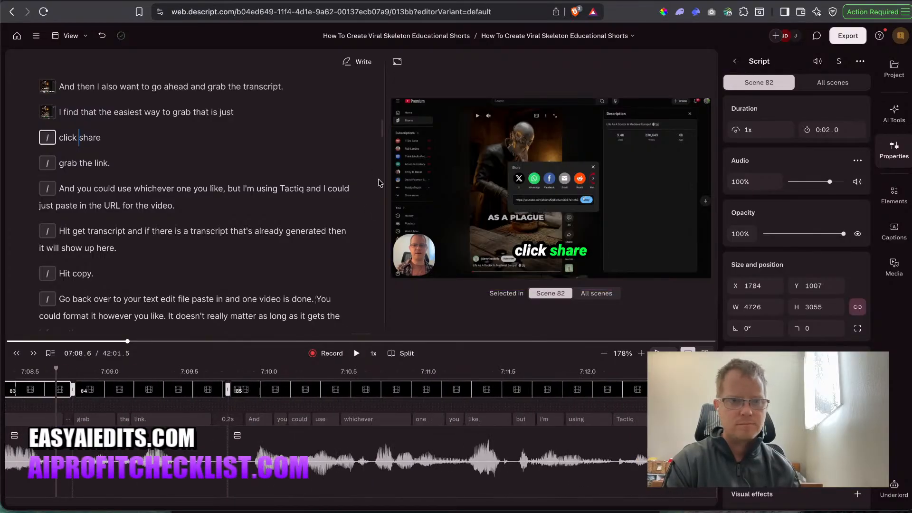
Play from "click share", and set the "grab the link" recording's width to 9000 at about X 2029, Y 798, framing the Share dialog.
{"action": "left_click", "coordinate": [63, 137]}
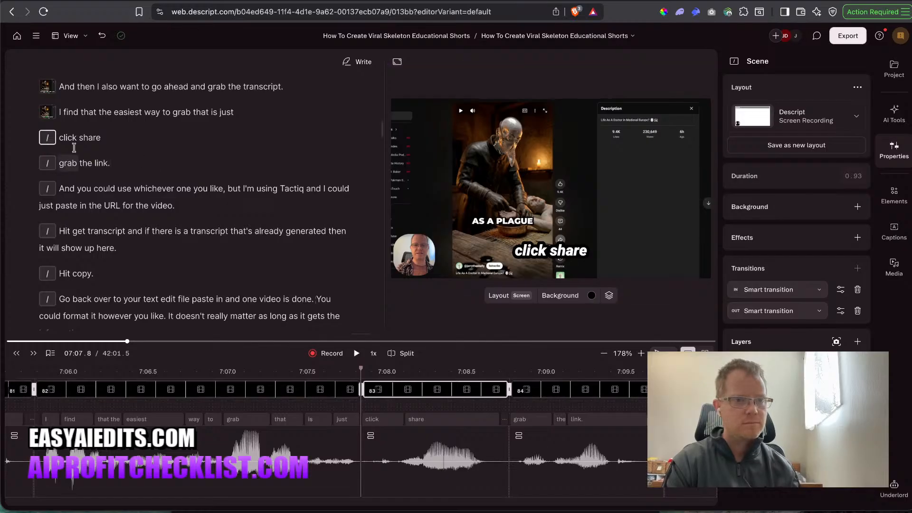
{"action": "left_click", "coordinate": [612, 186]}
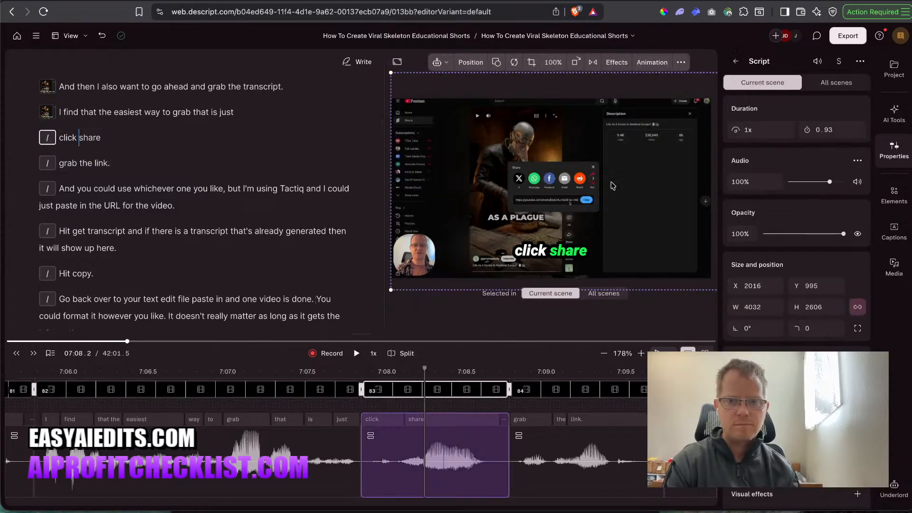
{"action": "left_click", "coordinate": [60, 136]}
{"action": "key", "text": "space"}
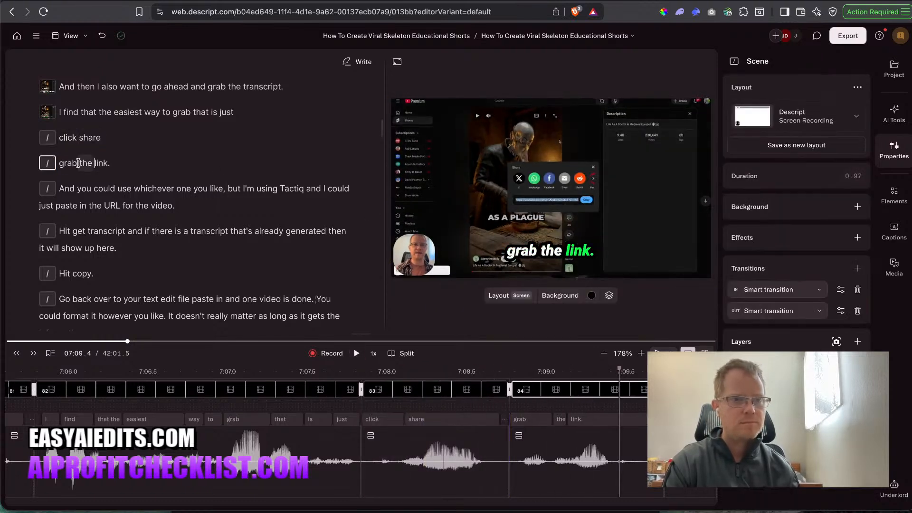
{"action": "left_click", "coordinate": [550, 250]}
{"action": "left_click", "coordinate": [599, 191]}
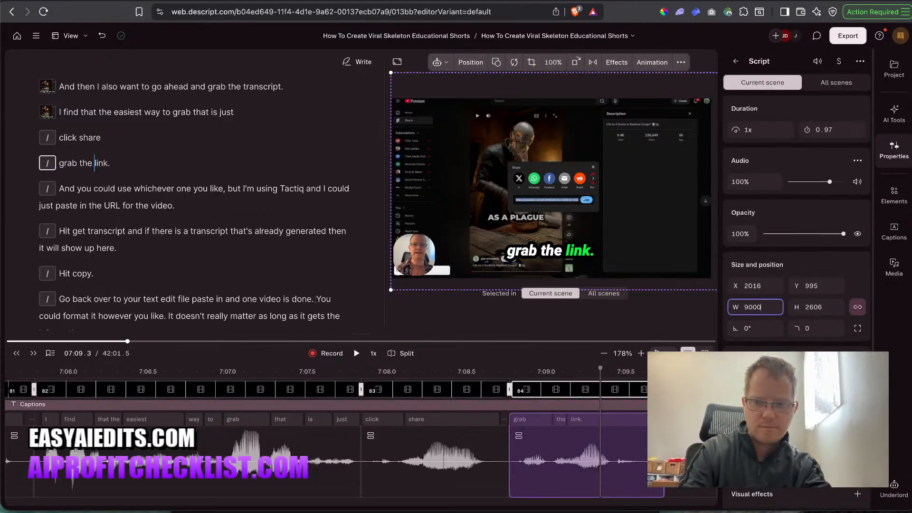
{"action": "key", "text": "Return"}
{"action": "left_click_drag", "start_coordinate": [592, 180], "coordinate": [594, 163]}
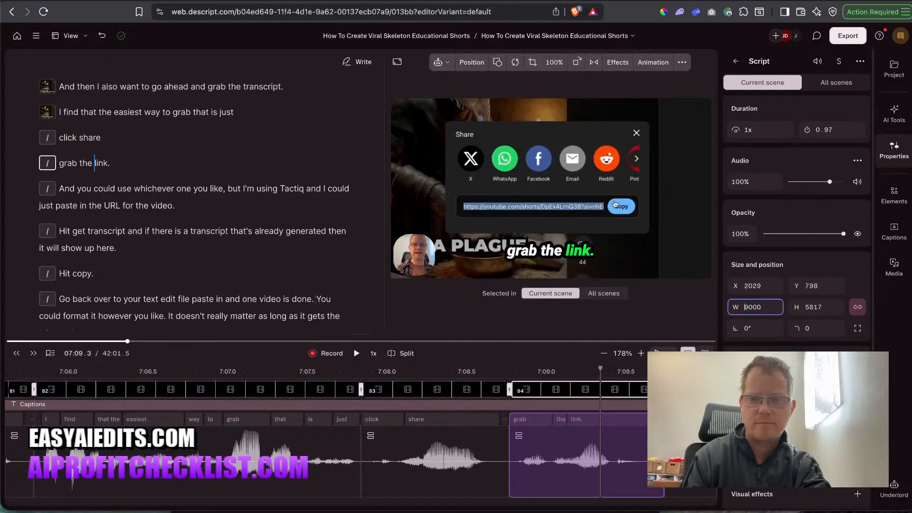
Set the "grab the link" recording's width to 8000 and play the cut from "click share".
{"action": "key", "text": "Return"}
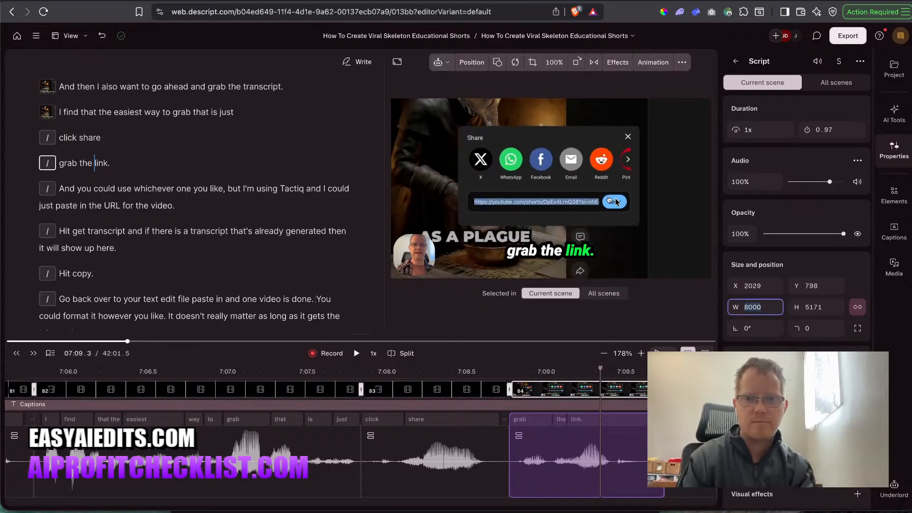
{"action": "left_click", "coordinate": [71, 137]}
{"action": "key", "text": "space"}
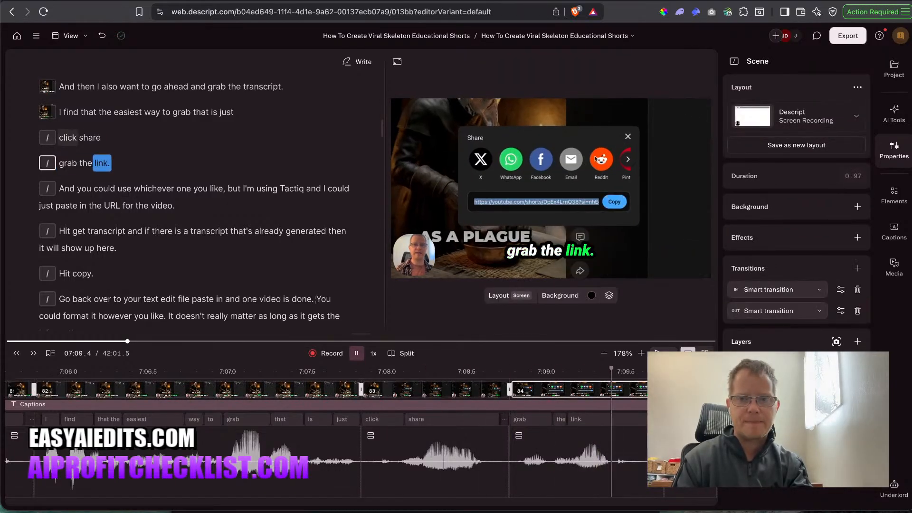
{"action": "key", "text": "space"}
Trim the pause between "grab the link" and "And you could use whichever one", remove the smart transition between these scenes, and play the cut.
{"action": "scroll", "coordinate": [122, 427], "scroll_direction": "left", "scroll_amount": 2}
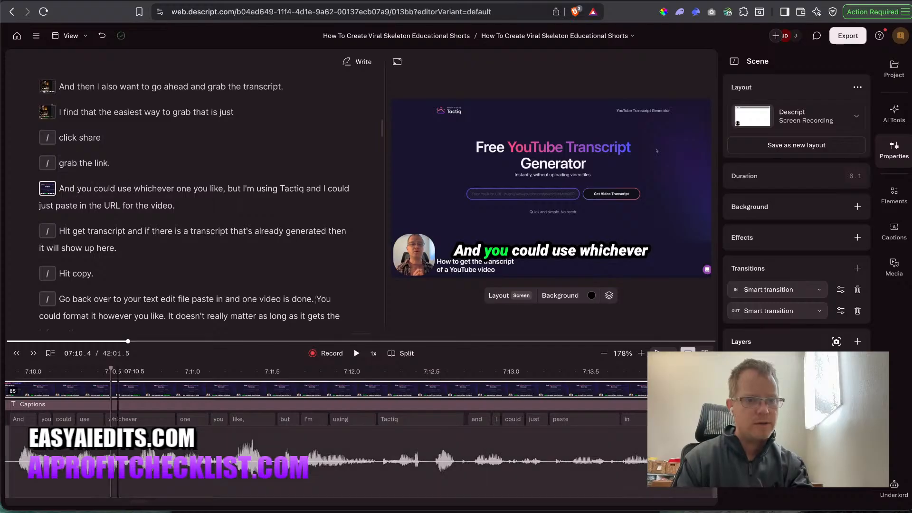
{"action": "scroll", "coordinate": [123, 453], "scroll_direction": "left", "scroll_amount": 1}
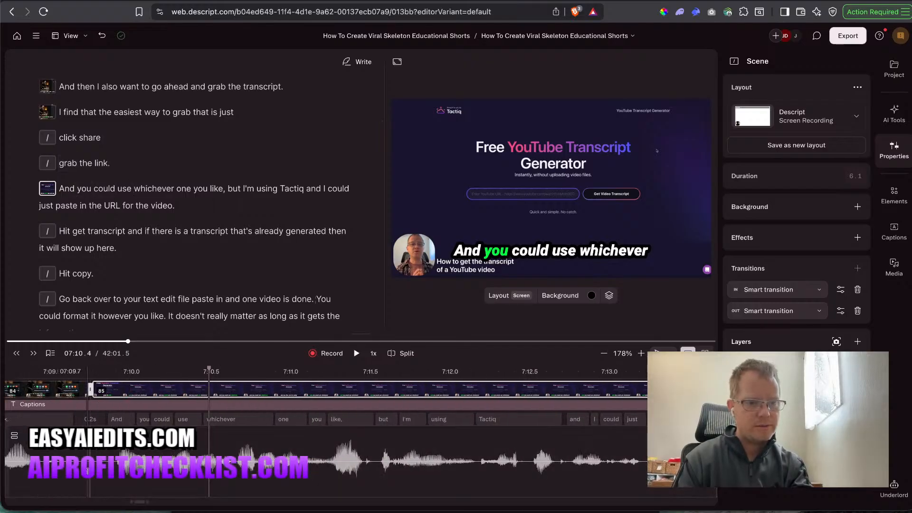
{"action": "left_click", "coordinate": [74, 390]}
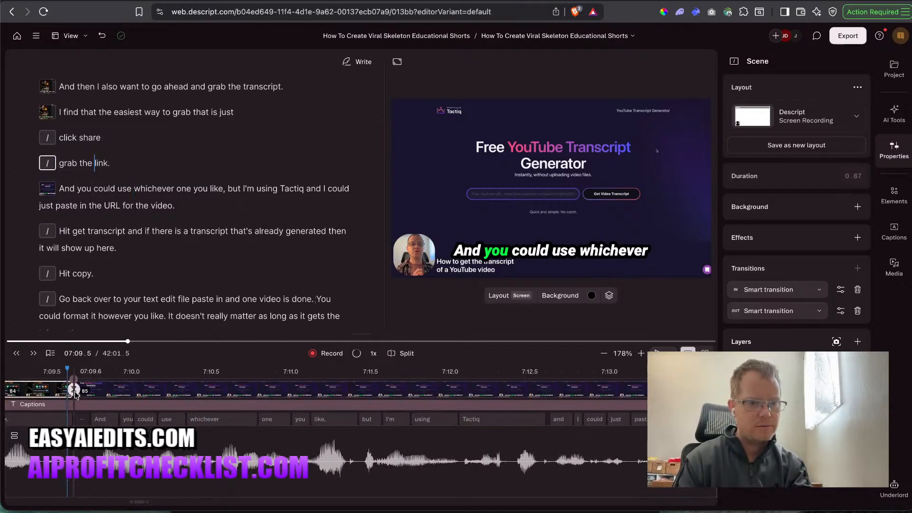
{"action": "left_click", "coordinate": [80, 367]}
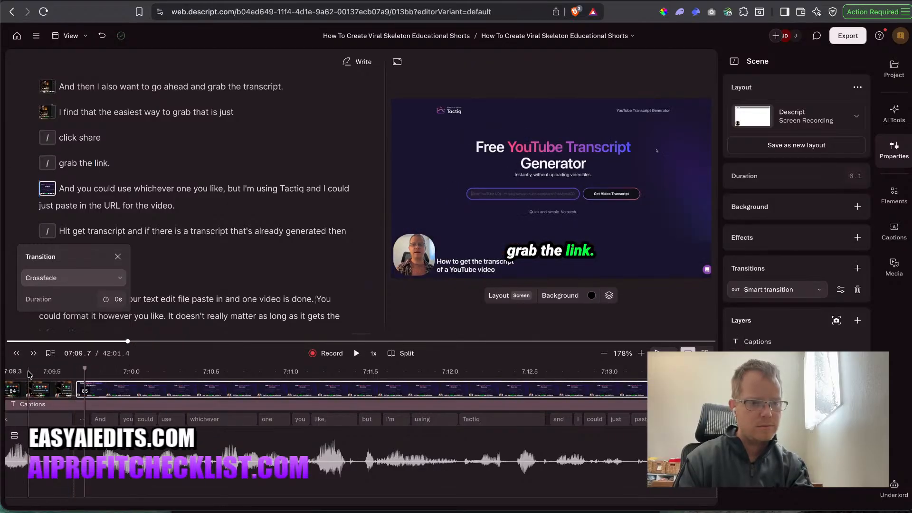
{"action": "key", "text": "space"}
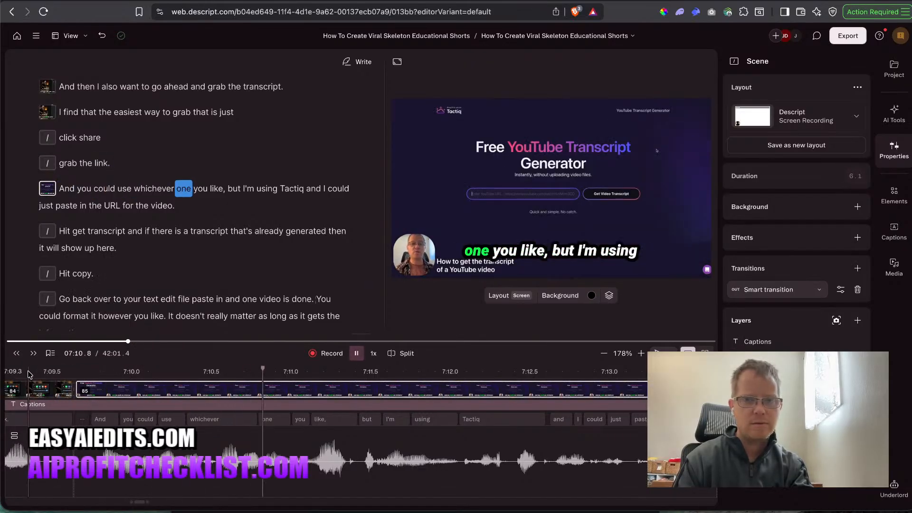
Delete the comma after "whichever one you like" in the script and play through to "Hit get transcript".
{"action": "left_click", "coordinate": [229, 190]}
{"action": "key", "text": "BackSpace"}
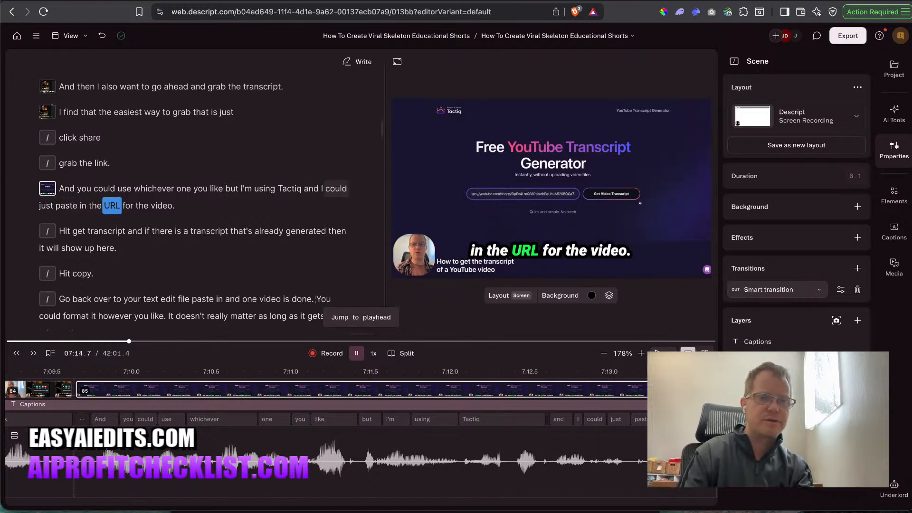
{"action": "key", "text": "space"}
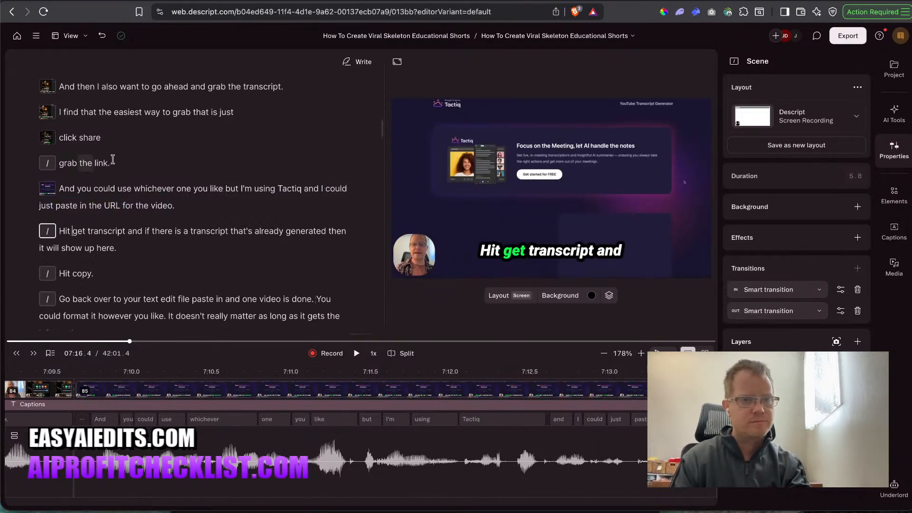
Split off "paste in the URL for the video" as its own scene, set its recording's width to 7000, and play it back.
{"action": "left_click", "coordinate": [56, 205]}
{"action": "key", "text": "Return"}
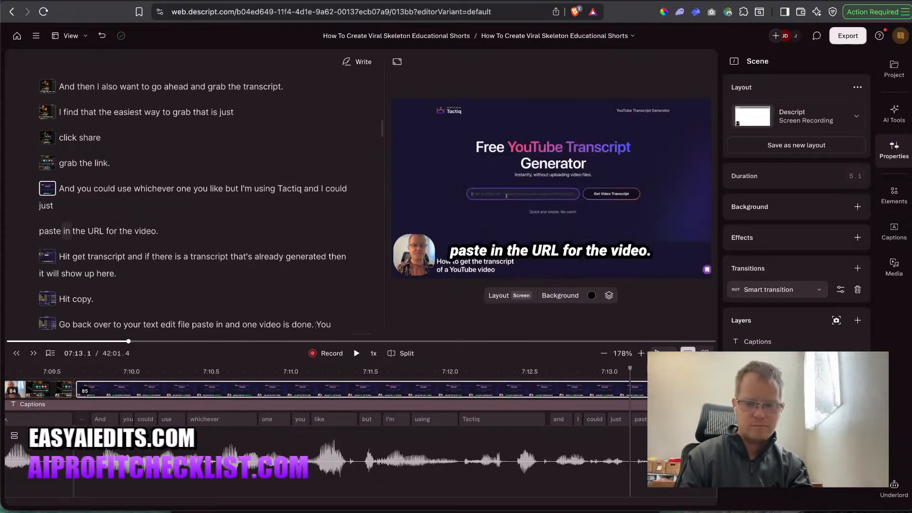
{"action": "left_click", "coordinate": [414, 175]}
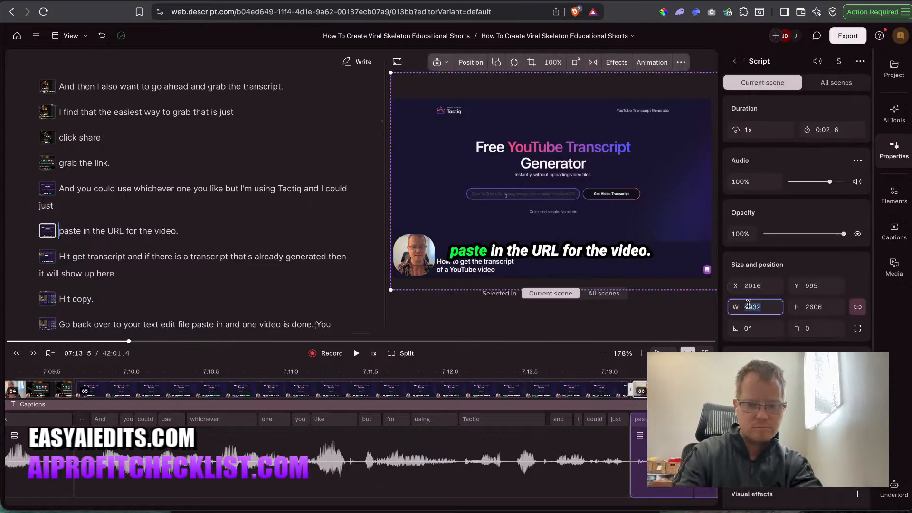
{"action": "key", "text": "Return"}
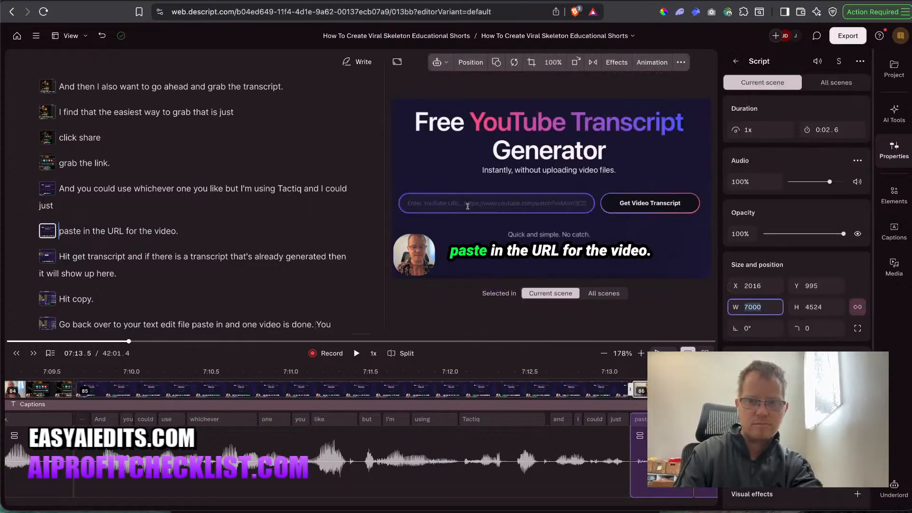
{"action": "left_click", "coordinate": [76, 200]}
{"action": "key", "text": "space"}
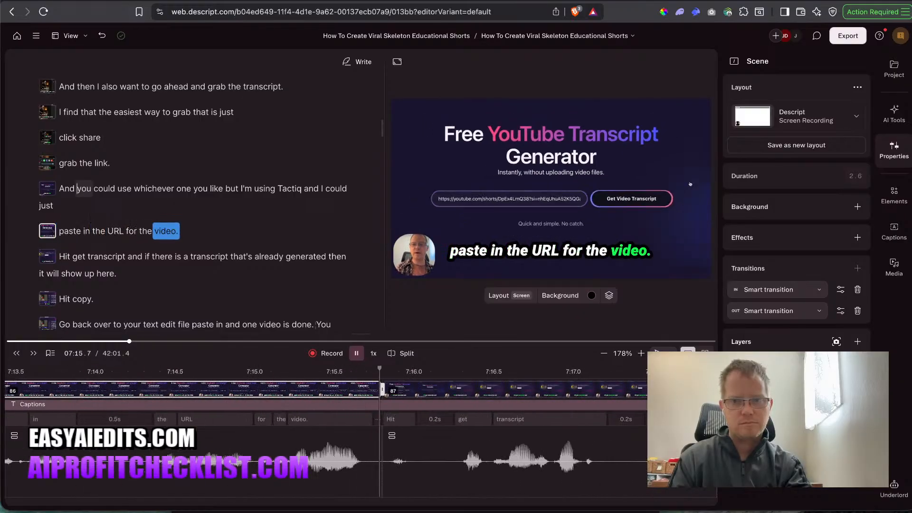
{"action": "key", "text": "space"}
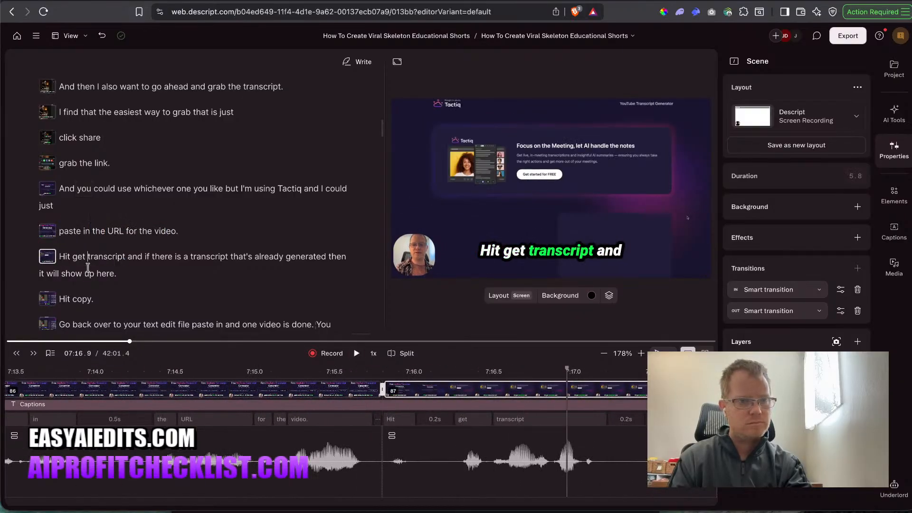
Move the scene break from before "Hit" to before "get transcript", and play from there through "Hit copy".
{"action": "left_click", "coordinate": [62, 257]}
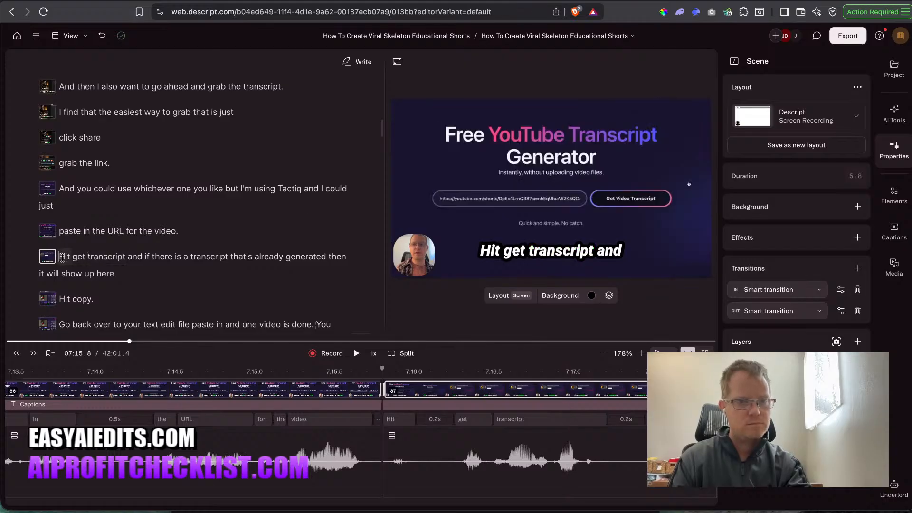
{"action": "key", "text": "alt+Right"}
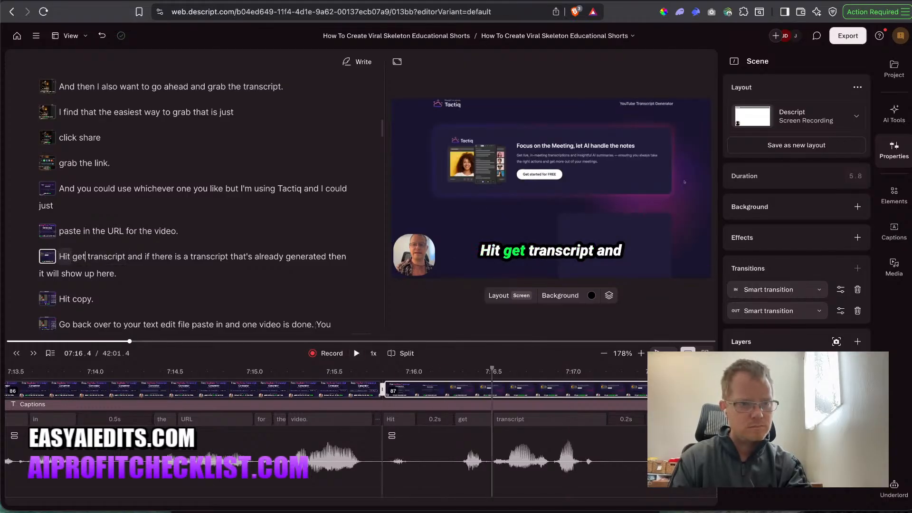
{"action": "key", "text": "Return"}
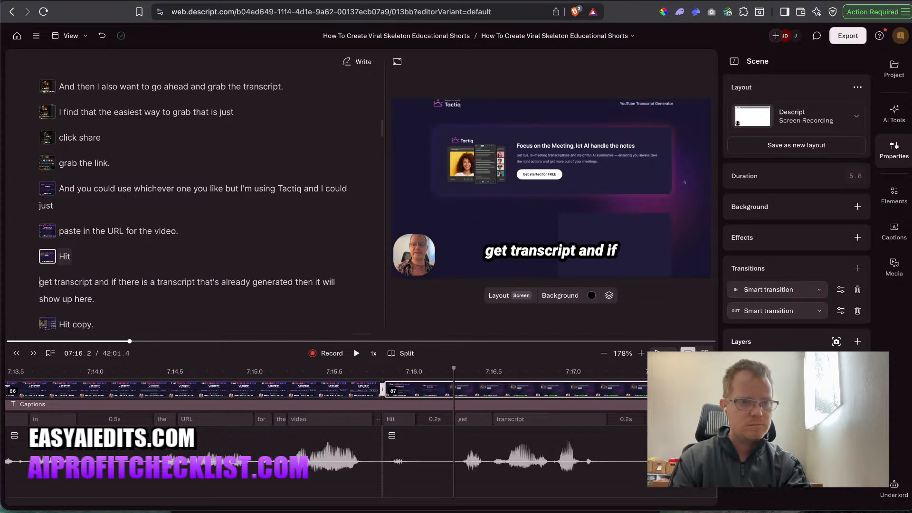
{"action": "key", "text": "slash"}
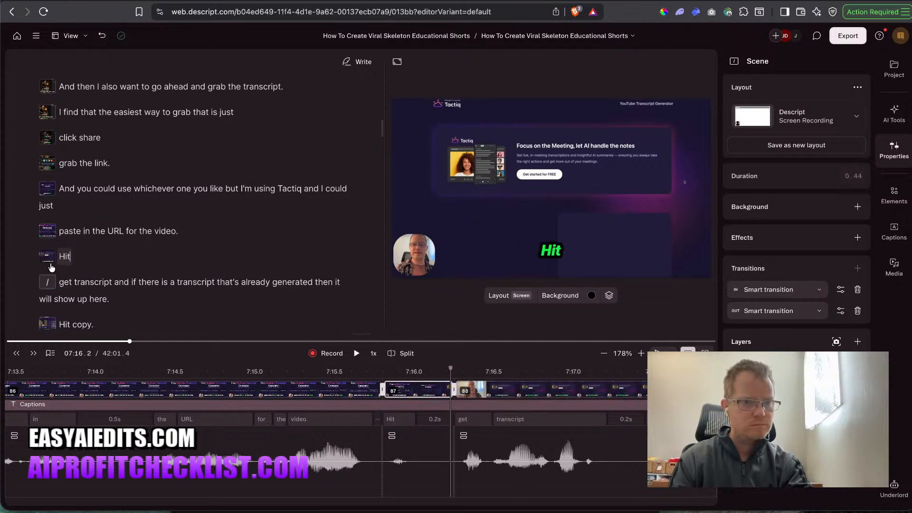
{"action": "left_click", "coordinate": [58, 256]}
{"action": "key", "text": "BackSpace"}
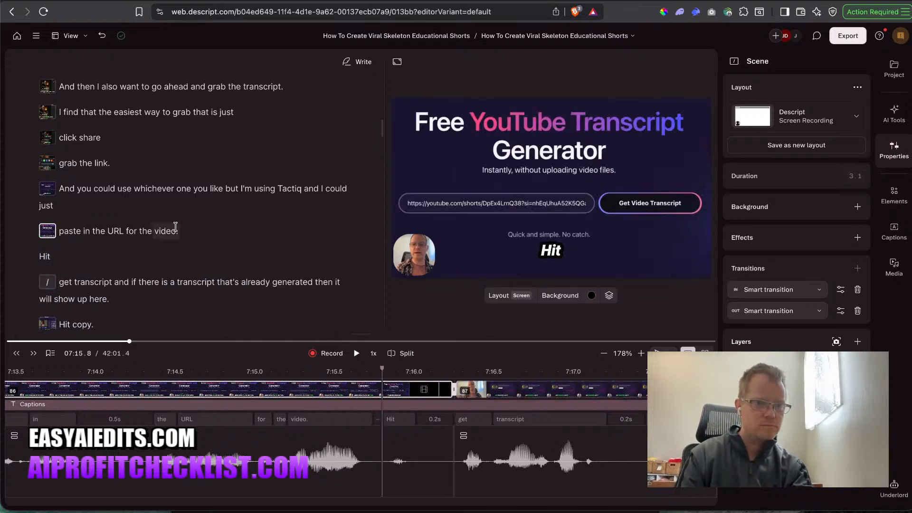
{"action": "left_click", "coordinate": [165, 231]}
{"action": "key", "text": "space"}
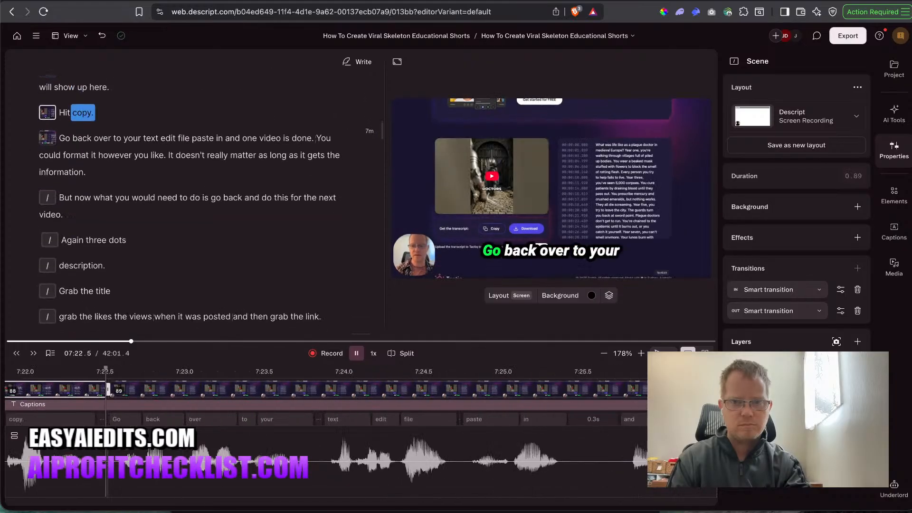
{"action": "key", "text": "space"}
Set the "Hit copy" recording's width to 6000, reposition it to about X 2233, Y 620, and play into the next scene.
{"action": "left_click", "coordinate": [77, 116]}
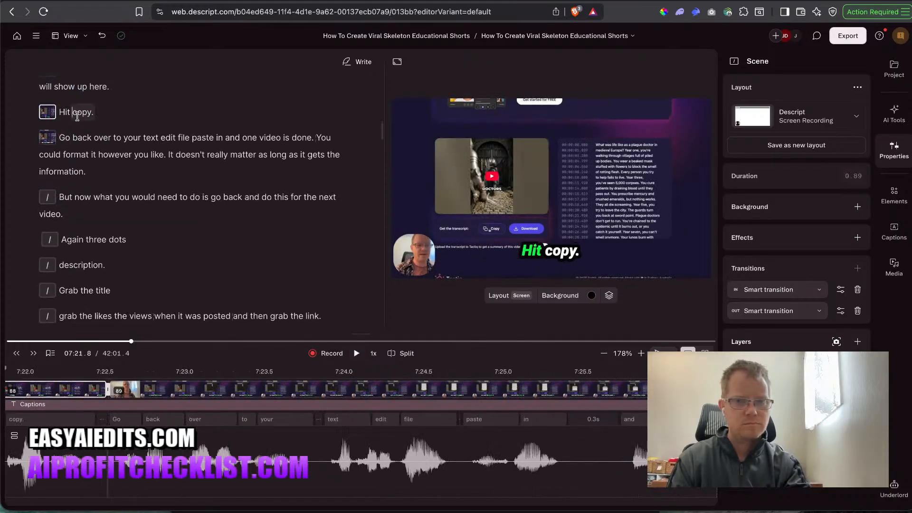
{"action": "left_click", "coordinate": [488, 202]}
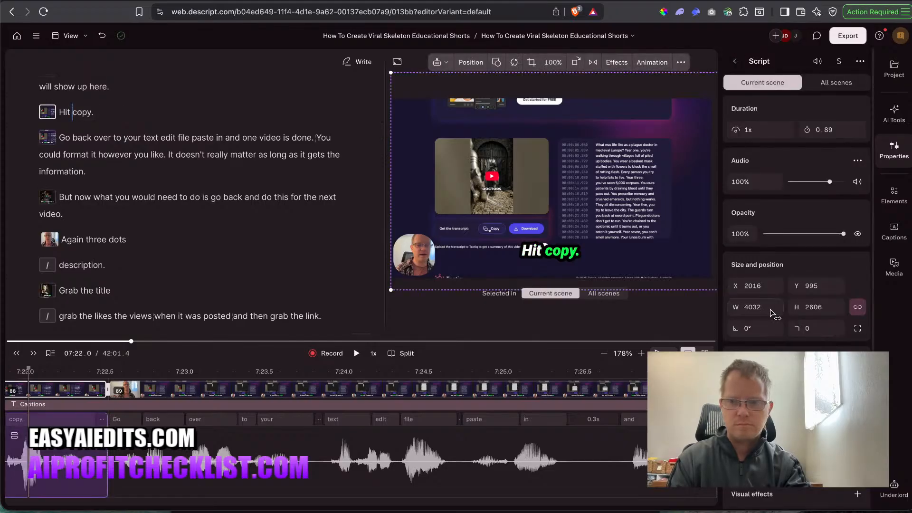
{"action": "type", "text": "6000"}
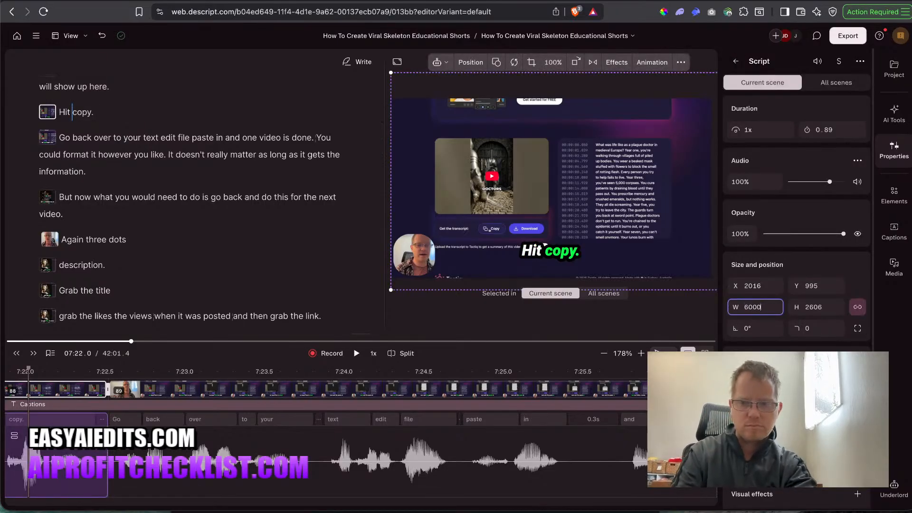
{"action": "key", "text": "Return"}
{"action": "left_click_drag", "start_coordinate": [578, 186], "coordinate": [596, 155]}
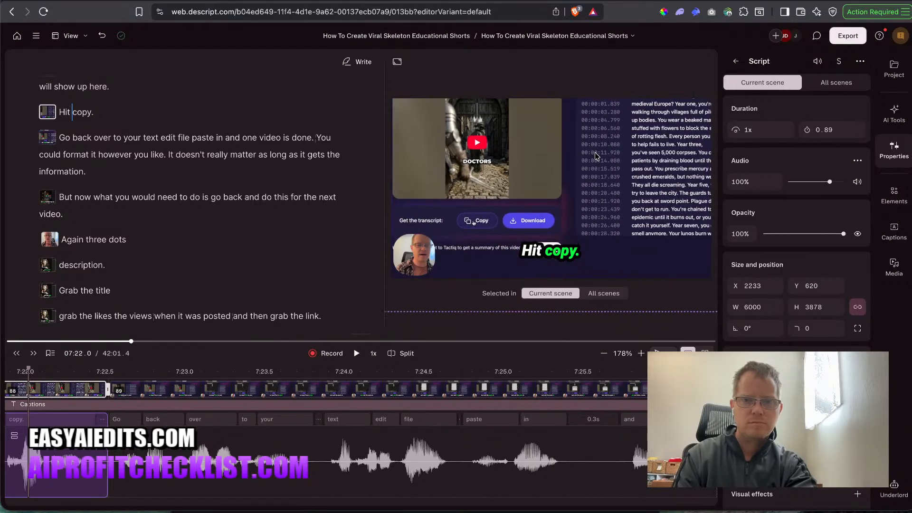
{"action": "key", "text": "alt+Left"}
{"action": "key", "text": "space"}
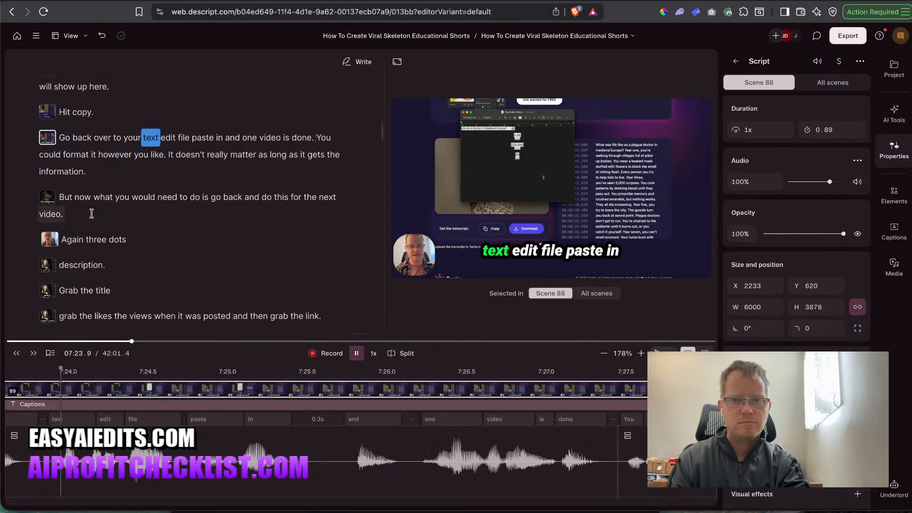
{"action": "key", "text": "space"}
Enlarge the "Go back over to your text edit file" recording to about 5276 × 3410 at X 1687, Y 1187, and play it back.
{"action": "left_click", "coordinate": [560, 167]}
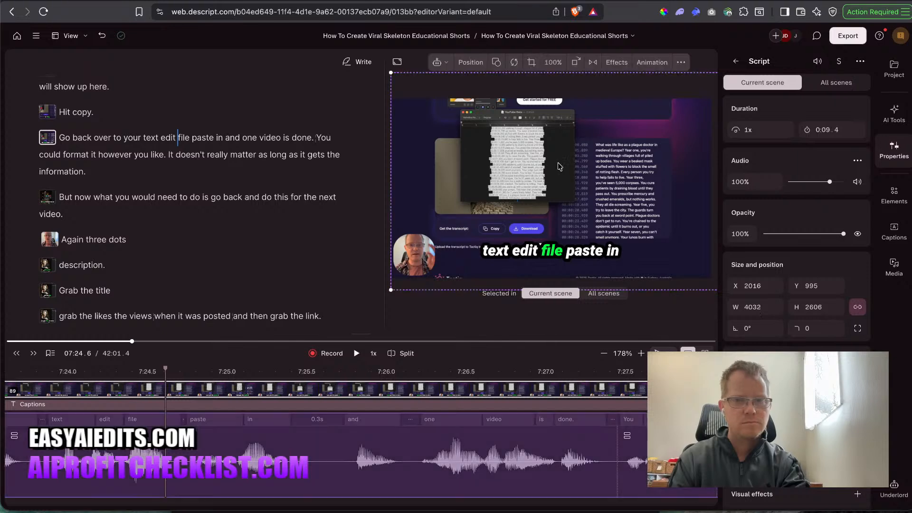
{"action": "left_click_drag", "start_coordinate": [391, 290], "coordinate": [300, 341]}
{"action": "left_click_drag", "start_coordinate": [566, 166], "coordinate": [597, 149]}
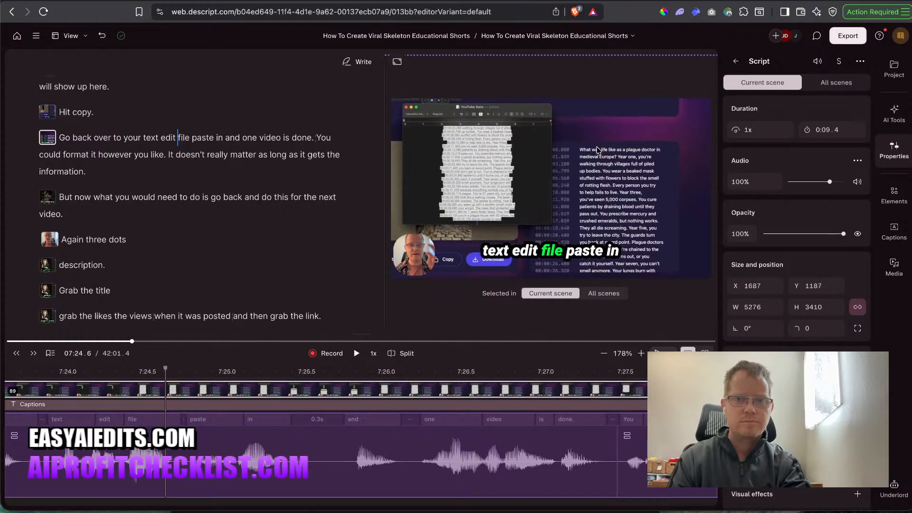
{"action": "key", "text": "space"}
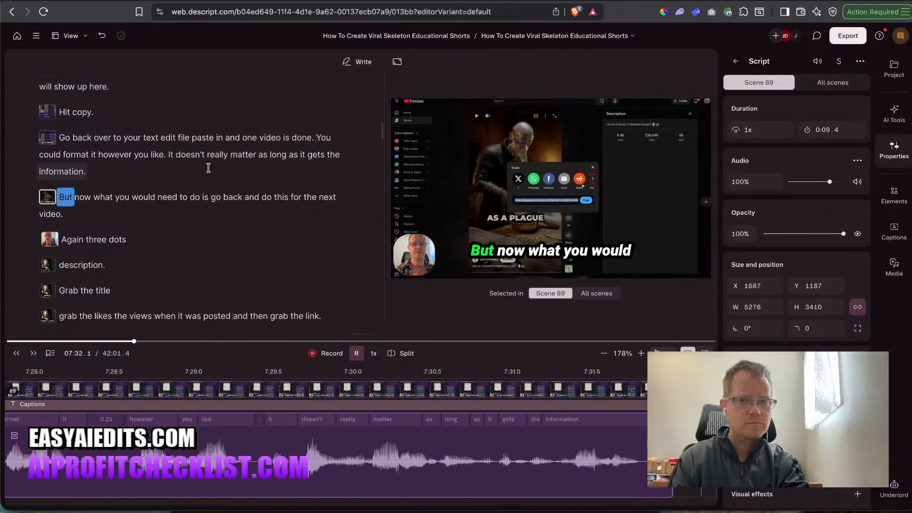
{"action": "key", "text": "space"}
Remove the smart transition leading into the "But now what you would need to do" scene and play across the cut.
{"action": "scroll", "coordinate": [140, 412], "scroll_direction": "left", "scroll_amount": 3}
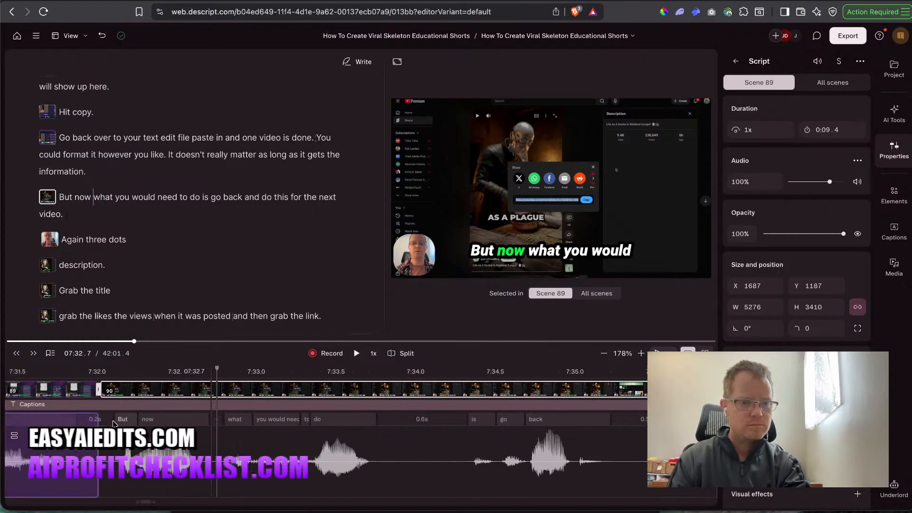
{"action": "left_click", "coordinate": [143, 391]}
{"action": "left_click", "coordinate": [124, 379]}
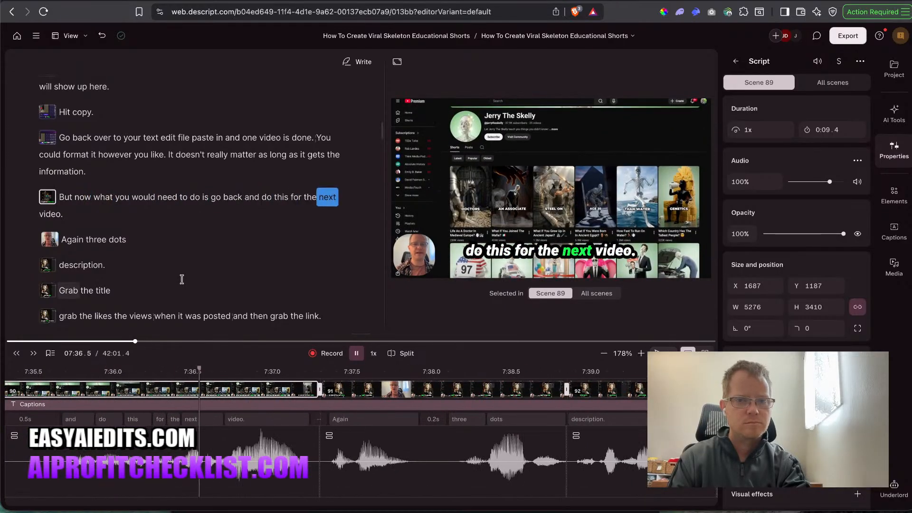
Enlarge the "But now what you would need to do" recording to about 4686 × 3029 at X 1683, Y 867, and play through "Again three dots".
{"action": "left_click", "coordinate": [166, 197]}
{"action": "left_click", "coordinate": [537, 192]}
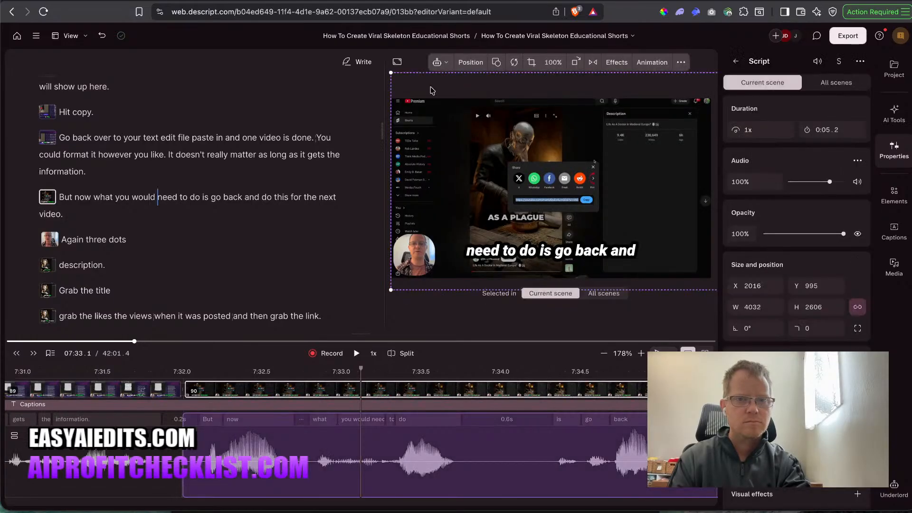
{"action": "left_click_drag", "start_coordinate": [387, 72], "coordinate": [333, 39]}
{"action": "key", "text": "space"}
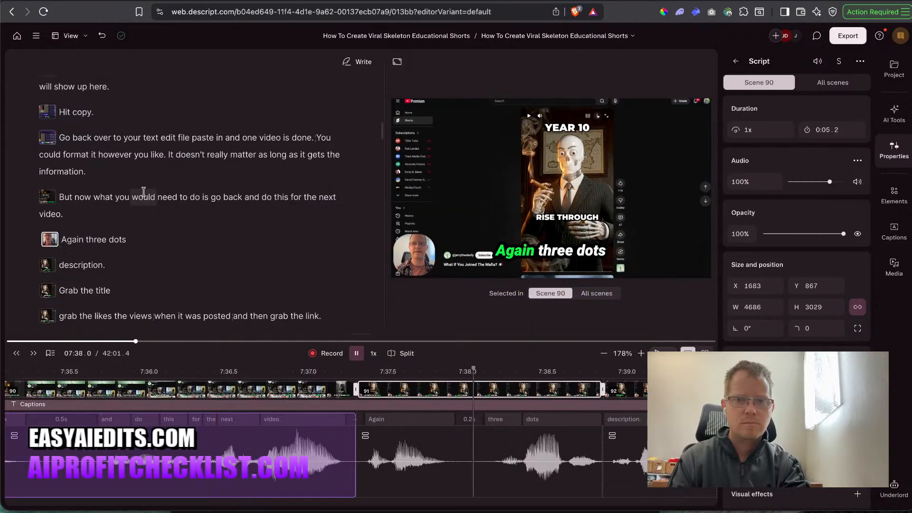
{"action": "key", "text": "space"}
{"action": "left_click", "coordinate": [71, 240]}
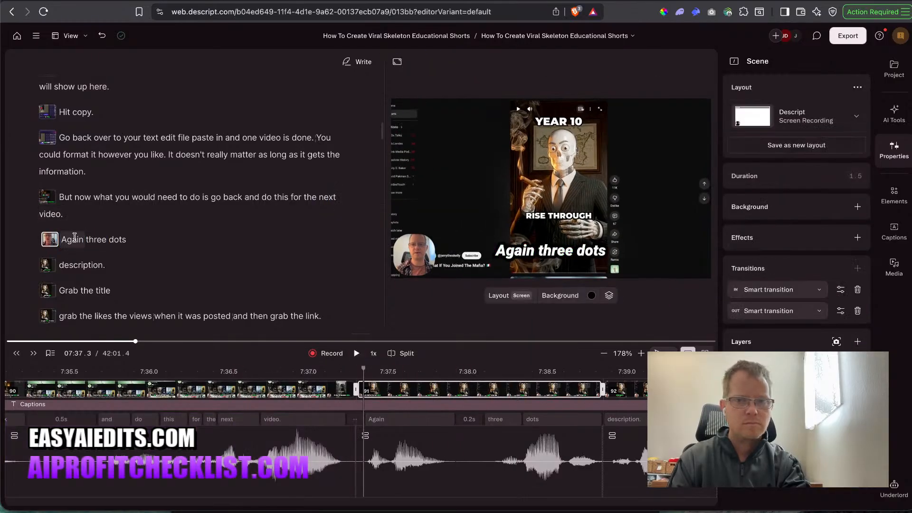
{"action": "left_click", "coordinate": [76, 194]}
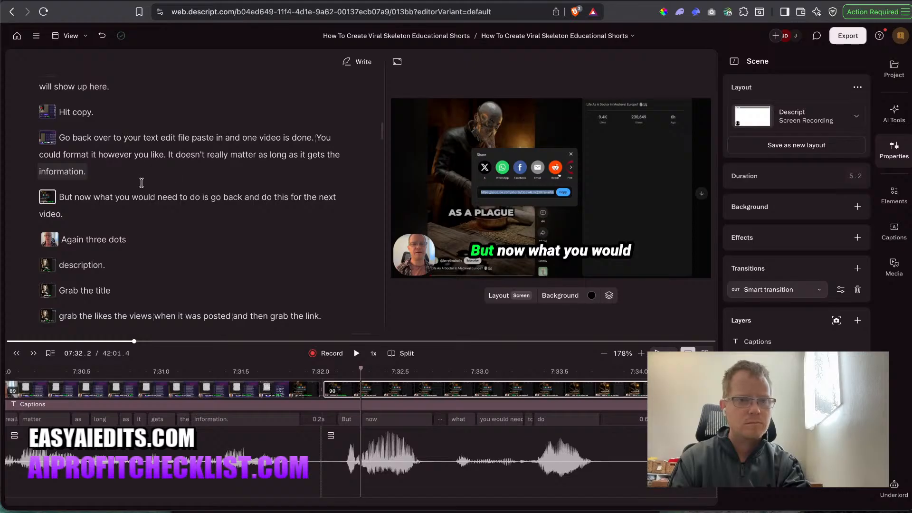
{"action": "key", "text": "space"}
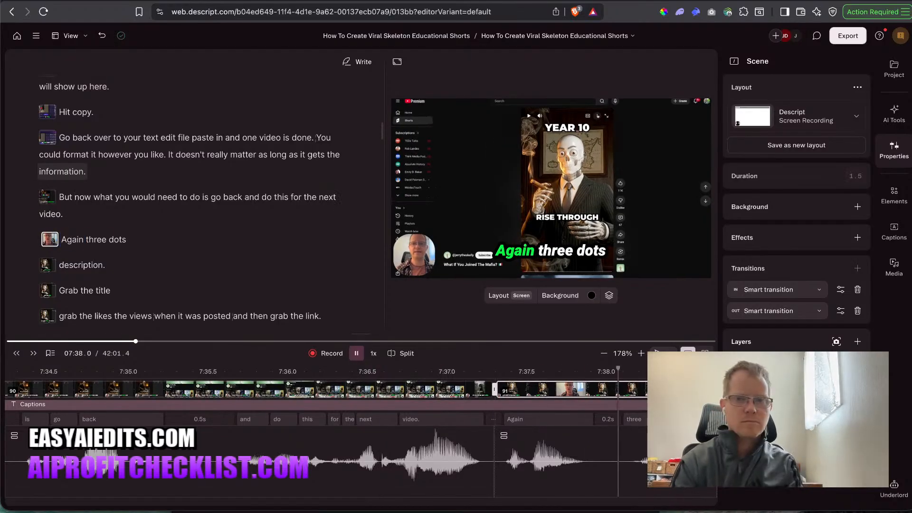
Enlarge the "Again three dots" recording to about 6762 × 4370 at X 1396, Y 1444, and play into the "description" scene.
{"action": "key", "text": "space"}
{"action": "left_click", "coordinate": [426, 287]}
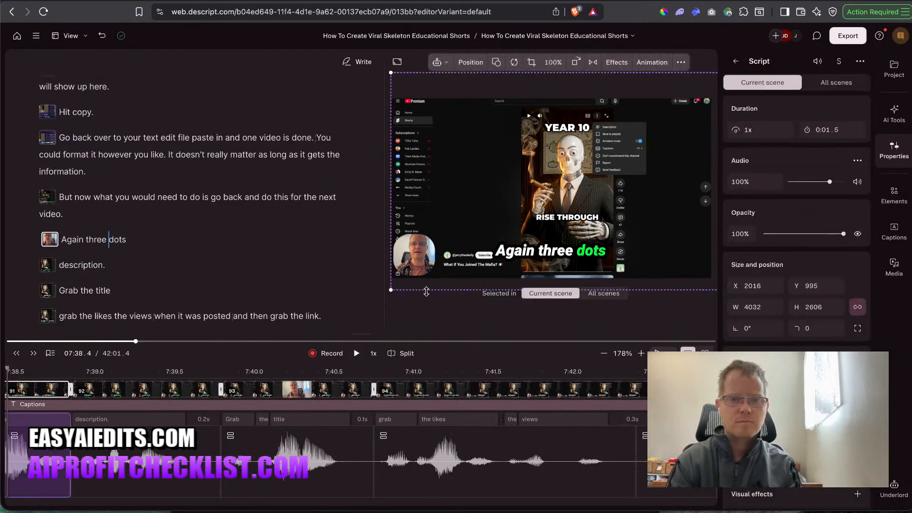
{"action": "left_click_drag", "start_coordinate": [426, 291], "coordinate": [162, 422]}
{"action": "left_click_drag", "start_coordinate": [608, 184], "coordinate": [665, 147]}
{"action": "key", "text": "space"}
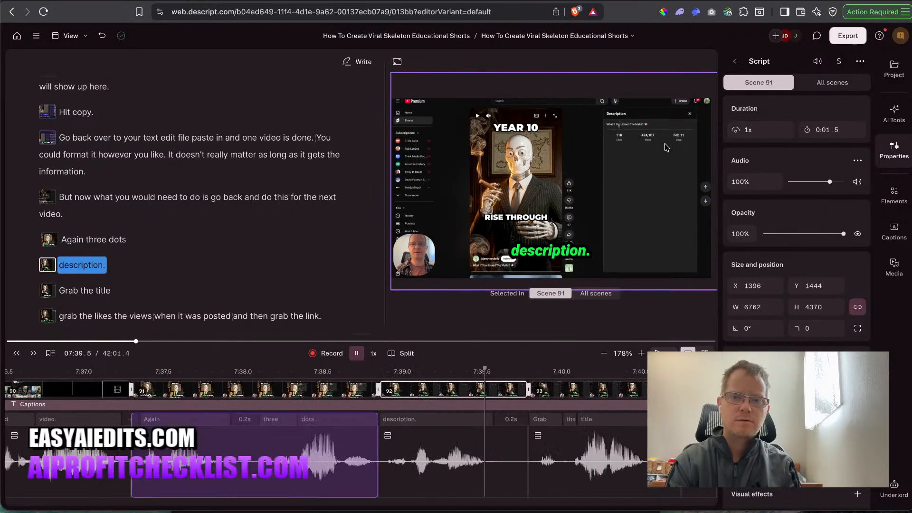
Enlarge the "description" recording to about 4833 × 3124 at X 1603, Y 1114, and play from "Again three dots".
{"action": "key", "text": "space"}
{"action": "left_click", "coordinate": [531, 186]}
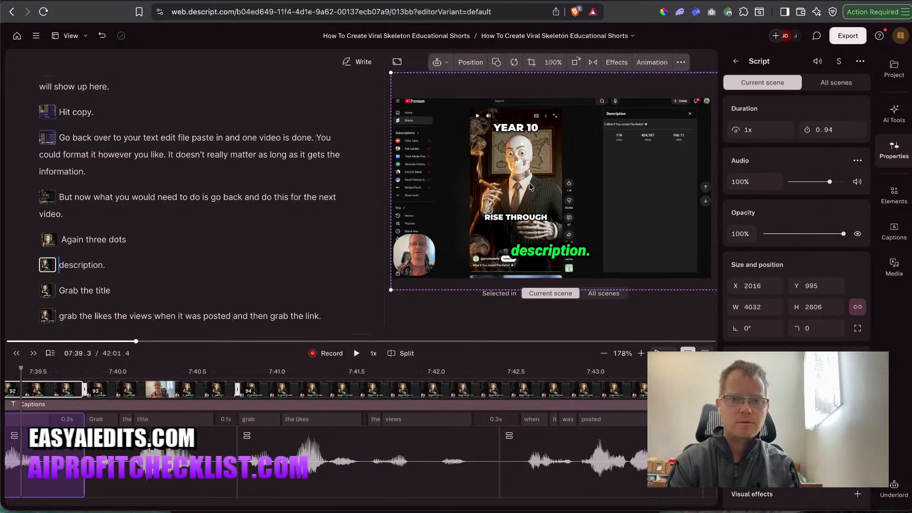
{"action": "left_click_drag", "start_coordinate": [394, 287], "coordinate": [471, 212]}
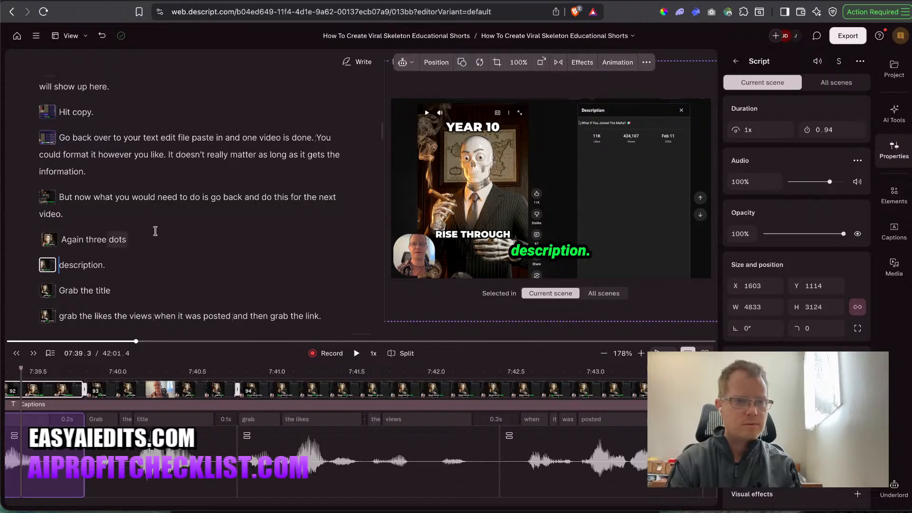
{"action": "left_click", "coordinate": [74, 238]}
{"action": "key", "text": "space"}
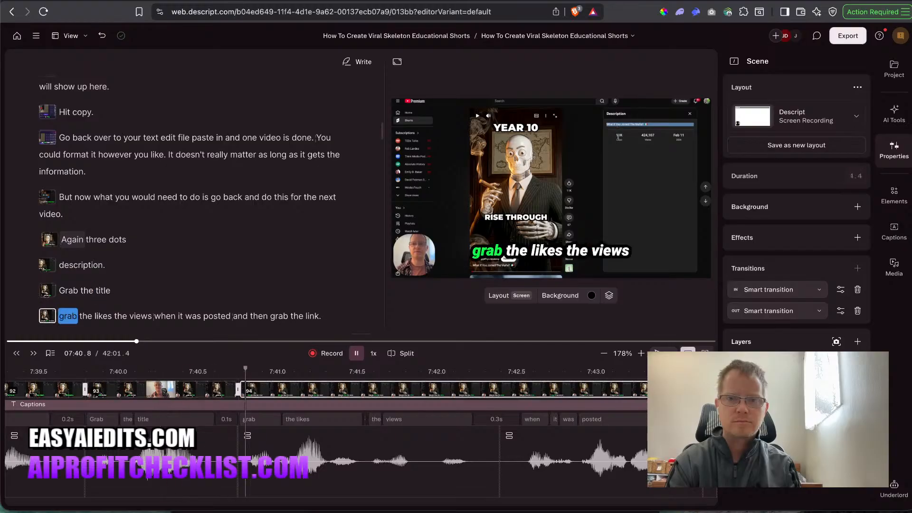
Merge the "Grab the title" scene into the "description" scene and play through to "grab the likes".
{"action": "key", "text": "space"}
{"action": "scroll", "coordinate": [116, 133], "scroll_direction": "down", "scroll_amount": 4}
{"action": "scroll", "coordinate": [115, 134], "scroll_direction": "up", "scroll_amount": 1}
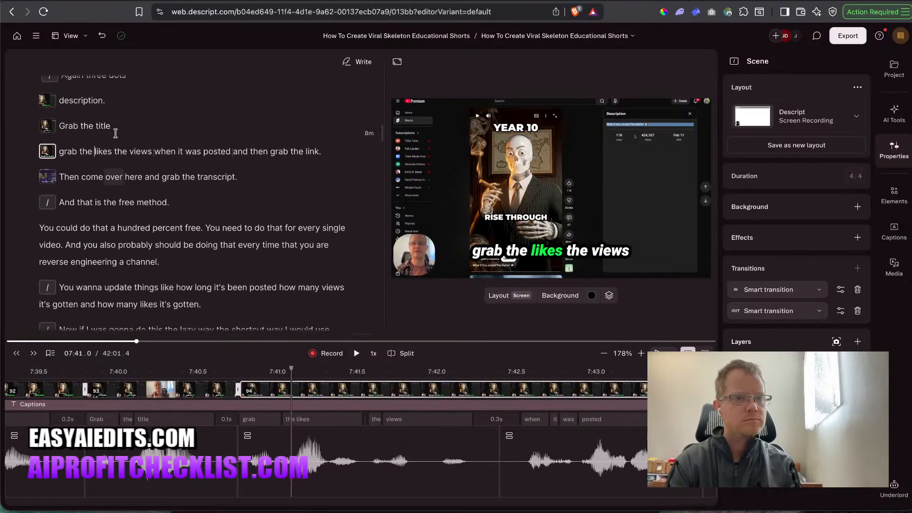
{"action": "left_click", "coordinate": [84, 103]}
{"action": "left_click", "coordinate": [61, 126]}
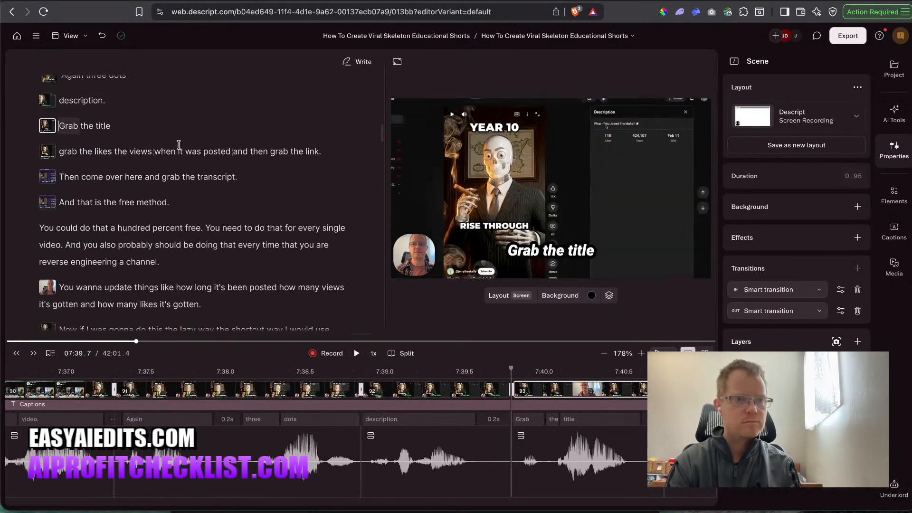
{"action": "key", "text": "space"}
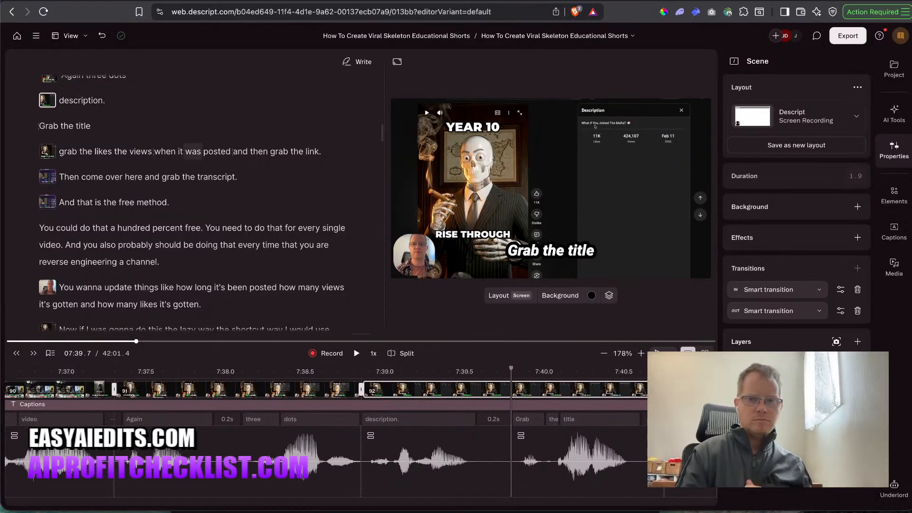
{"action": "key", "text": "space"}
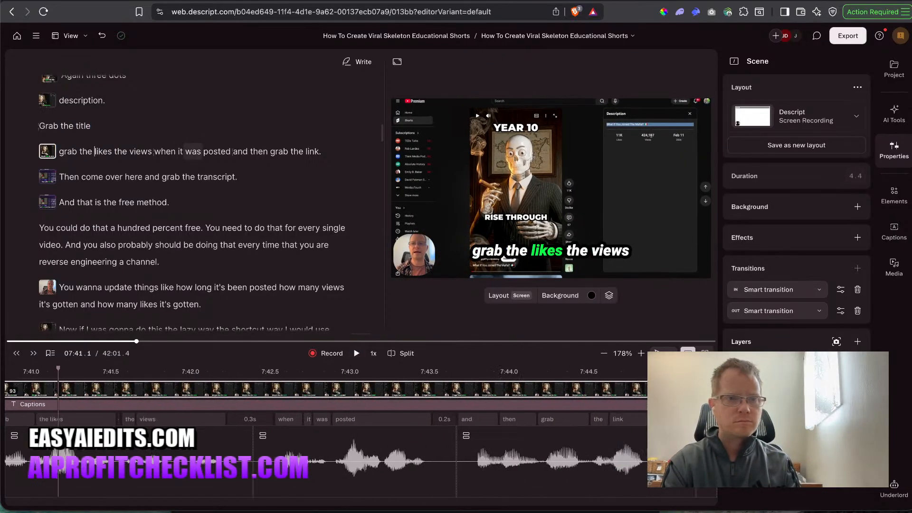
Split off a new scene at "Grab the title", set its recording's width to 6000, and reposition it to about X 1182, Y 1324.
{"action": "left_click", "coordinate": [41, 127]}
{"action": "key", "text": "slash"}
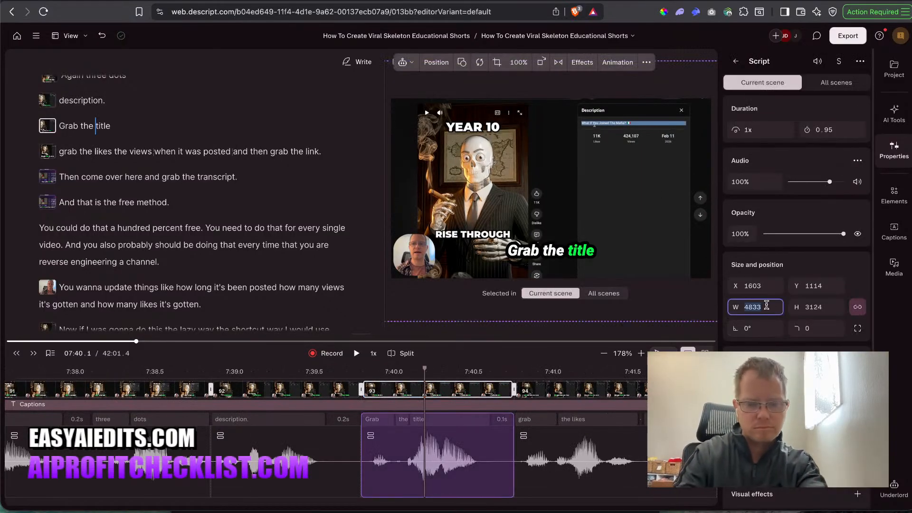
{"action": "type", "text": "6000"}
{"action": "key", "text": "Return"}
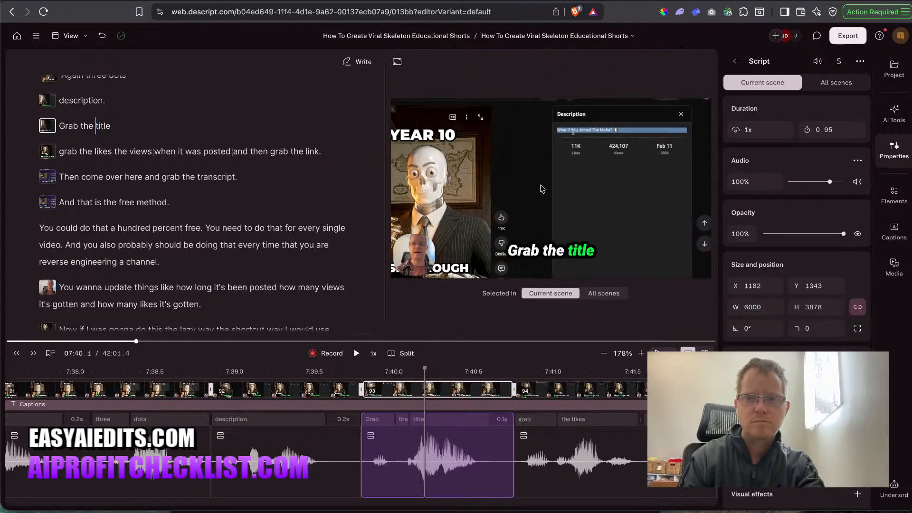
{"action": "left_click_drag", "start_coordinate": [539, 193], "coordinate": [542, 188]}
Merge the "grab the likes the views" scene into the "Grab the title" scene and play it through to "grab the link".
{"action": "left_click", "coordinate": [179, 157]}
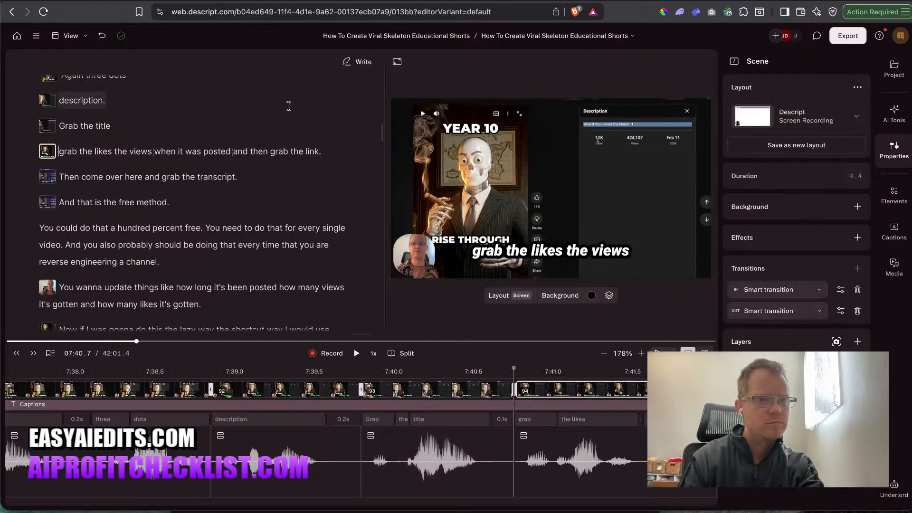
{"action": "key", "text": "BackSpace"}
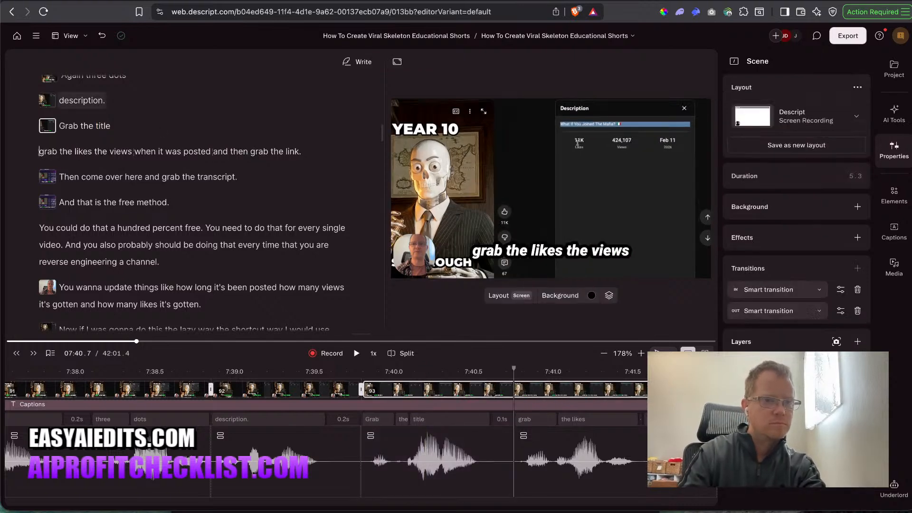
{"action": "left_click", "coordinate": [107, 126]}
{"action": "key", "text": "space"}
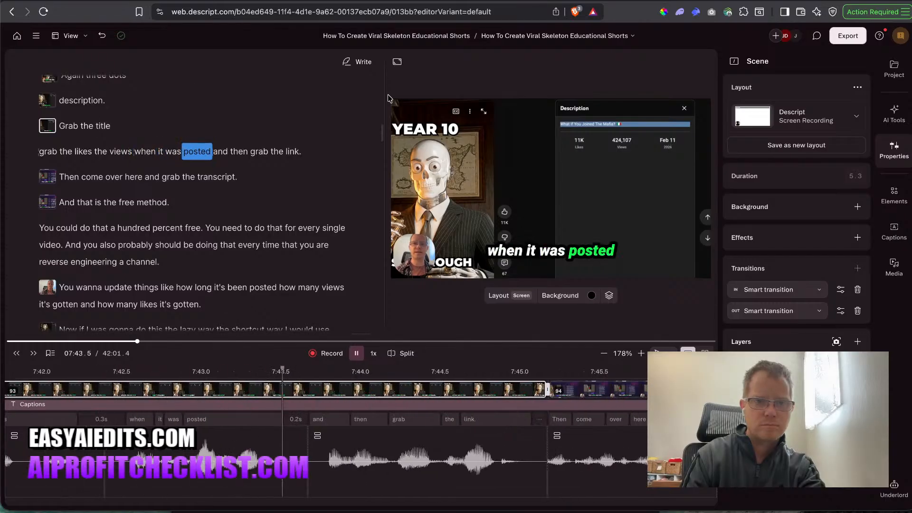
{"action": "key", "text": "space"}
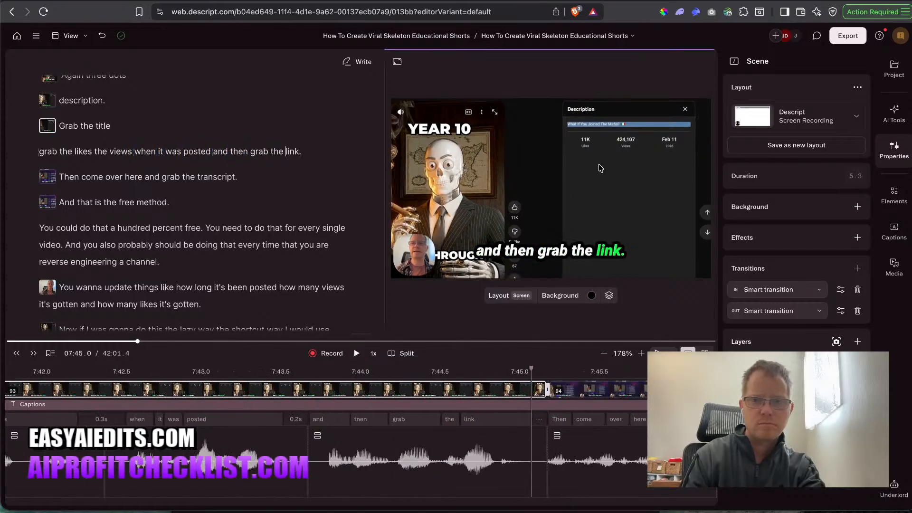
Set the "Grab the title" recording's width to 8000, reposition it to about X 456, Y 1777, and play into the next scene.
{"action": "left_click", "coordinate": [252, 152]}
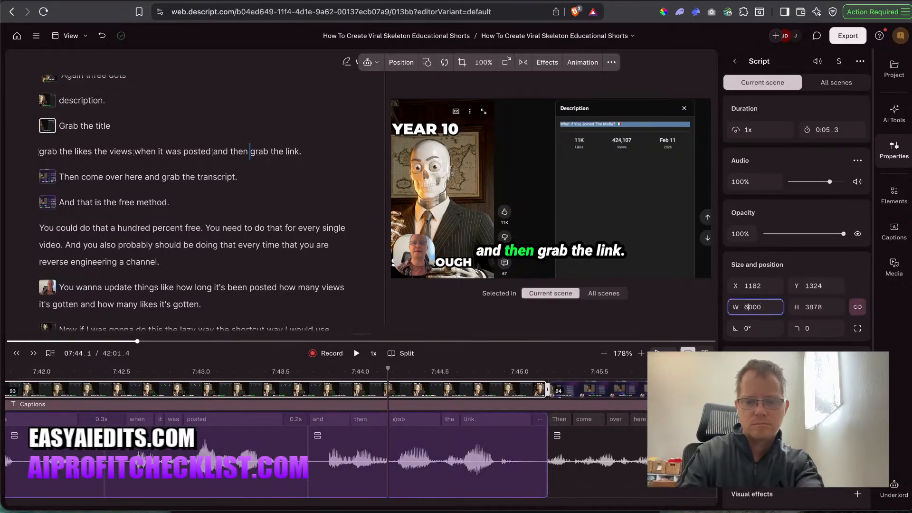
{"action": "key", "text": "Return"}
{"action": "left_click_drag", "start_coordinate": [577, 201], "coordinate": [551, 216]}
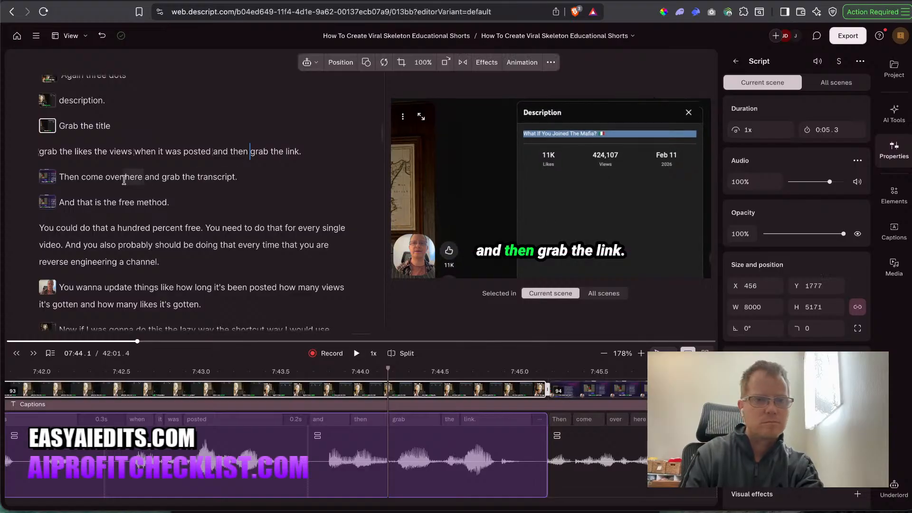
{"action": "key", "text": "space"}
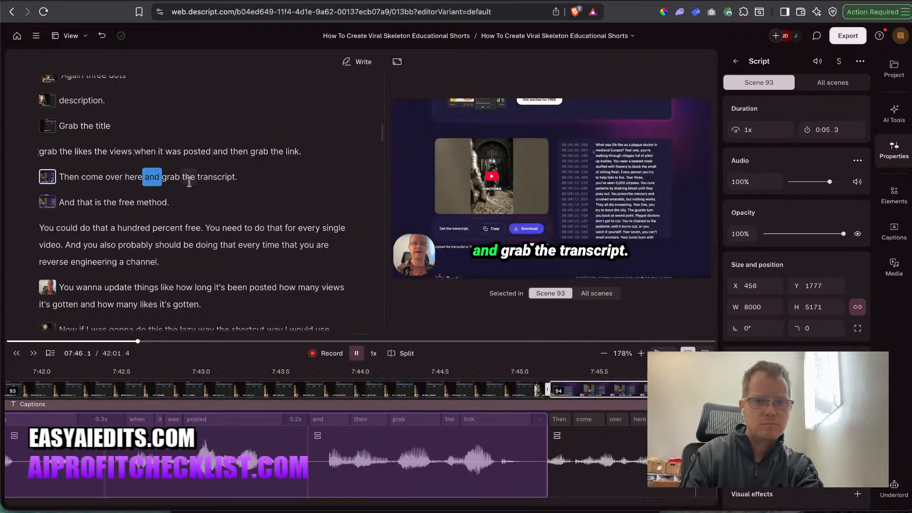
{"action": "key", "text": "space"}
Change the transition between "grab the link" and "Then come over here" to Cross-zoom and preview a frame of it.
{"action": "left_click", "coordinate": [290, 153]}
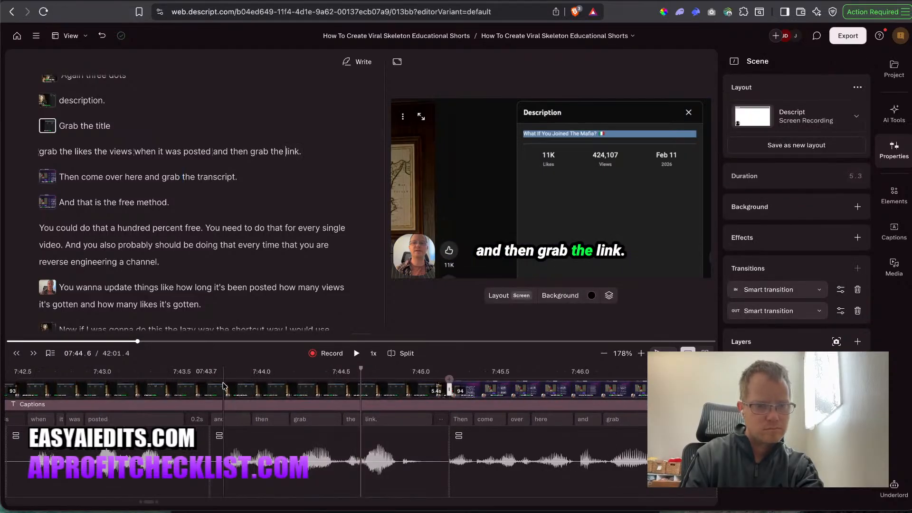
{"action": "left_click", "coordinate": [450, 389]}
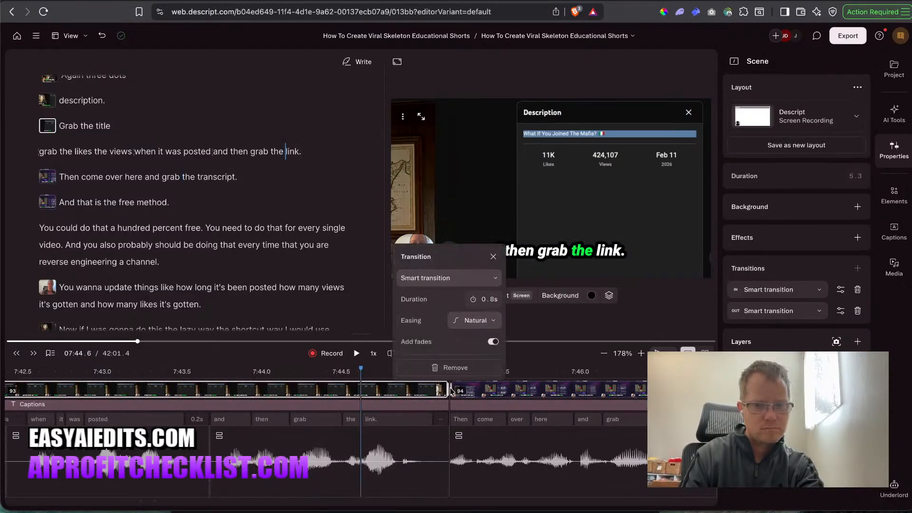
{"action": "left_click", "coordinate": [452, 280]}
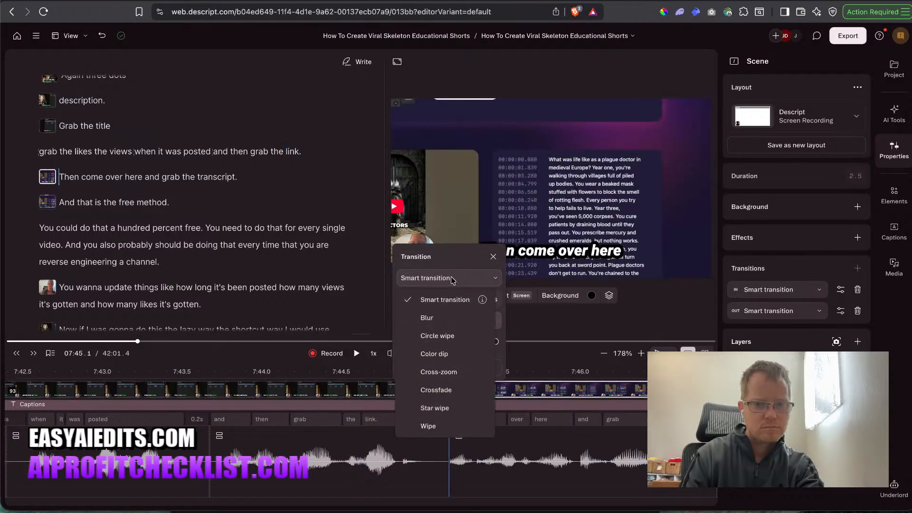
{"action": "left_click", "coordinate": [460, 372]}
{"action": "left_click", "coordinate": [402, 373]}
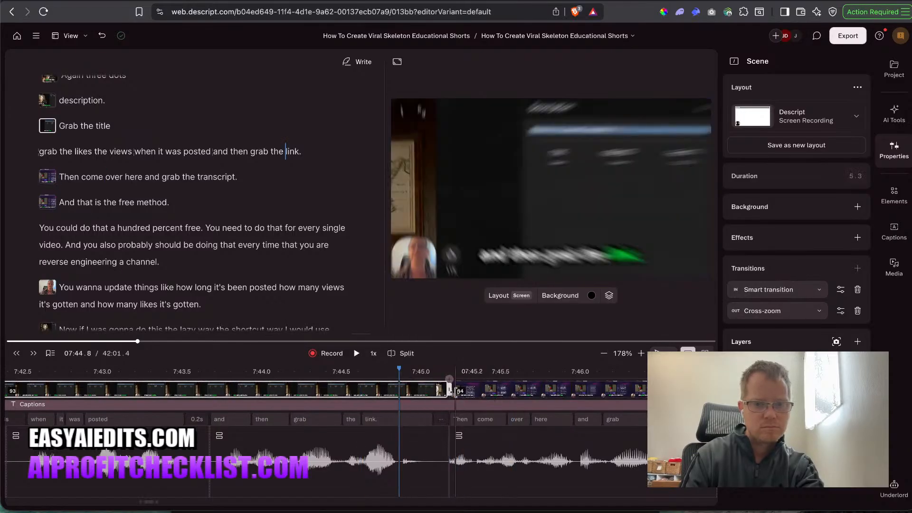
Shorten the Cross-zoom transition before "Then come over here" to 0.4 s and play through the free-method narration.
{"action": "left_click", "coordinate": [450, 390]}
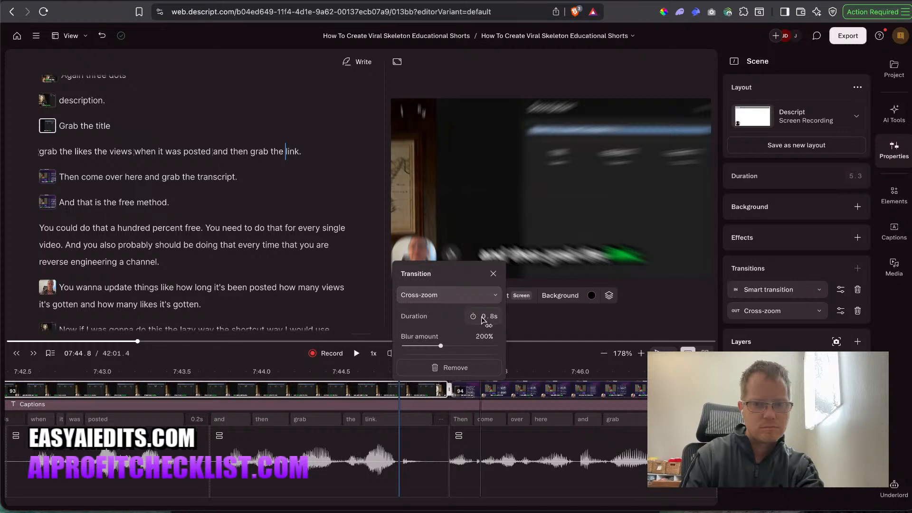
{"action": "left_click_drag", "start_coordinate": [483, 319], "coordinate": [494, 320]}
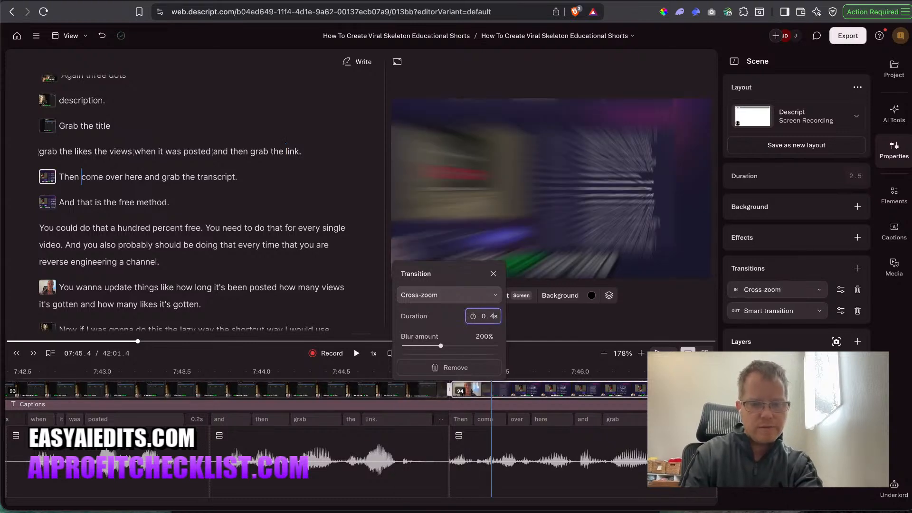
{"action": "left_click", "coordinate": [360, 374]}
{"action": "key", "text": "space"}
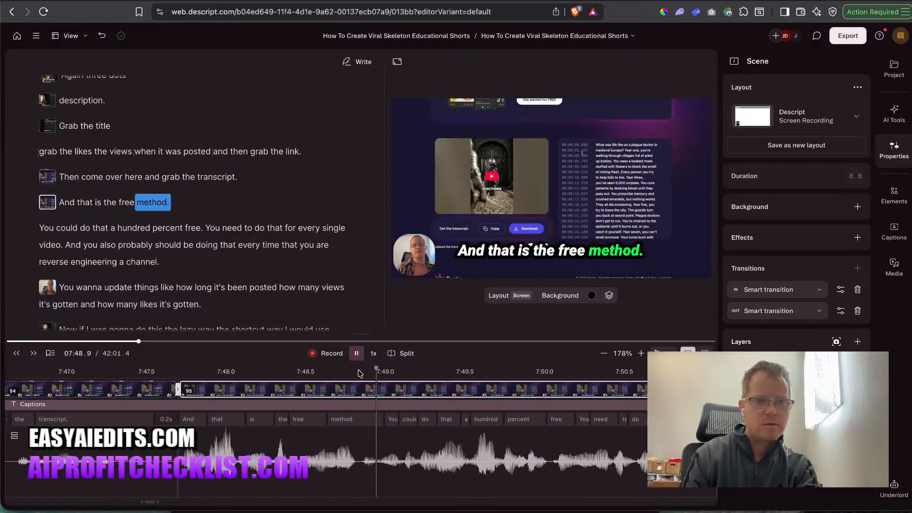
{"action": "key", "text": "space"}
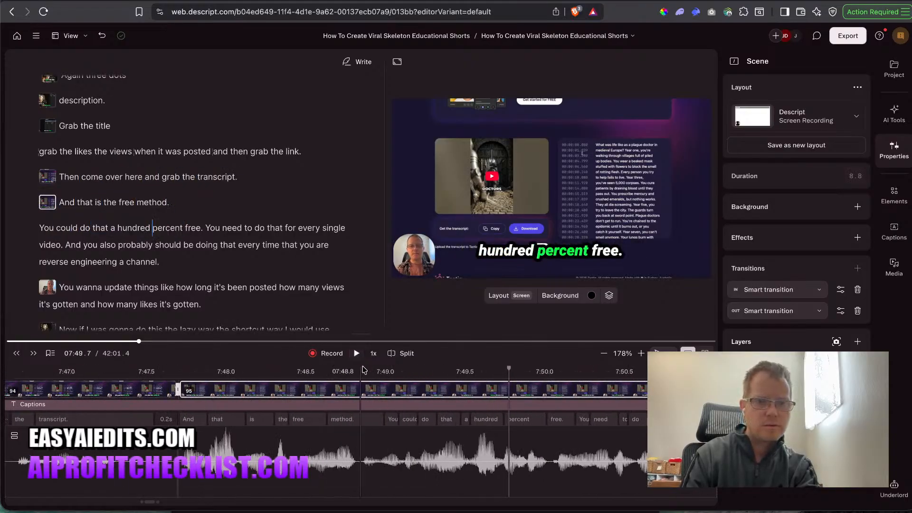
Examine the webcam overlay in the "And that is the free method" scene and in the opening scene.
{"action": "left_click", "coordinate": [408, 250]}
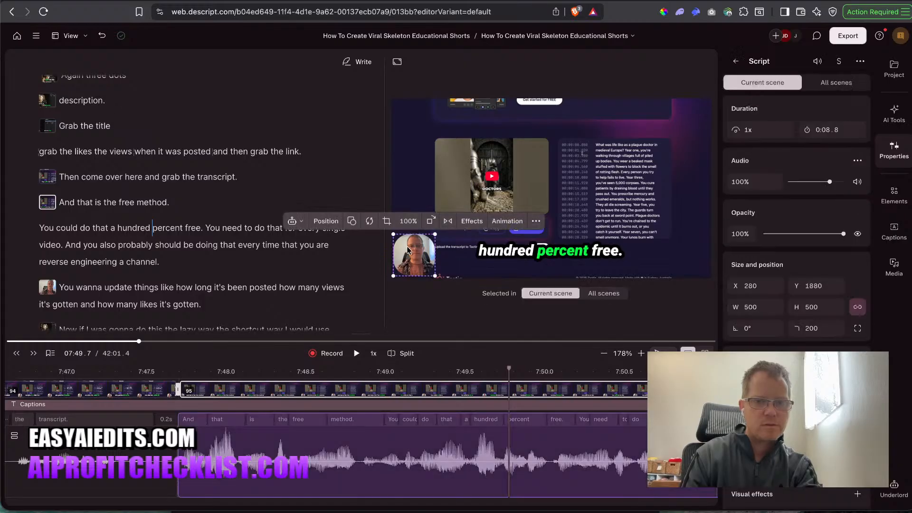
{"action": "left_click", "coordinate": [180, 155]}
{"action": "double_click", "coordinate": [124, 202]}
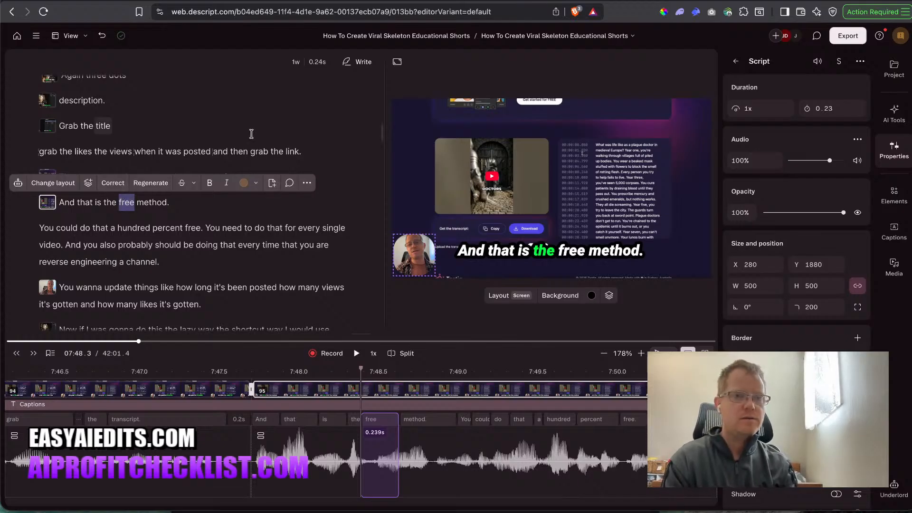
{"action": "scroll", "coordinate": [251, 133], "scroll_direction": "up", "scroll_amount": 20}
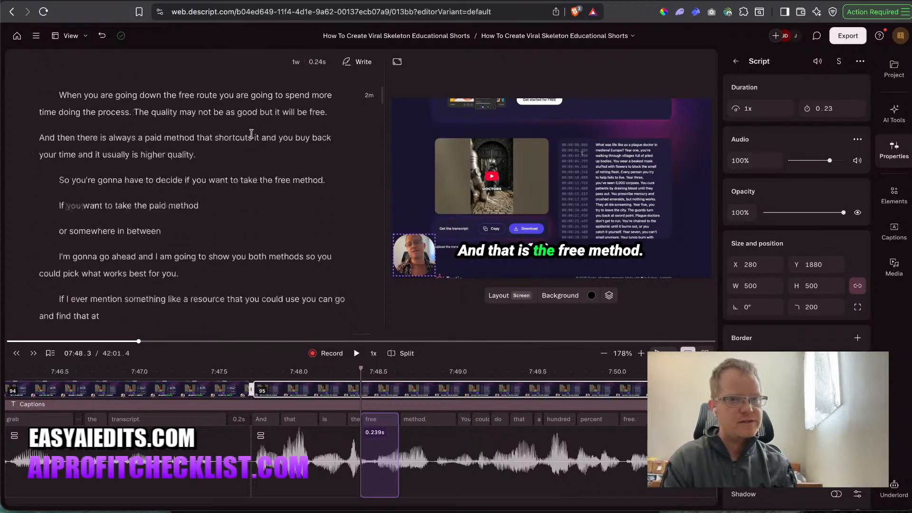
{"action": "left_click", "coordinate": [232, 145]}
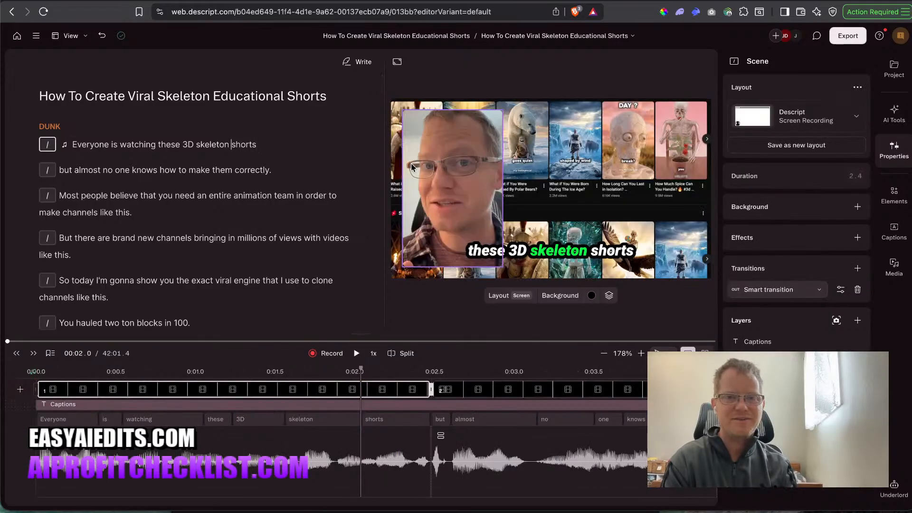
{"action": "right_click", "coordinate": [415, 165]}
{"action": "left_click", "coordinate": [459, 271]}
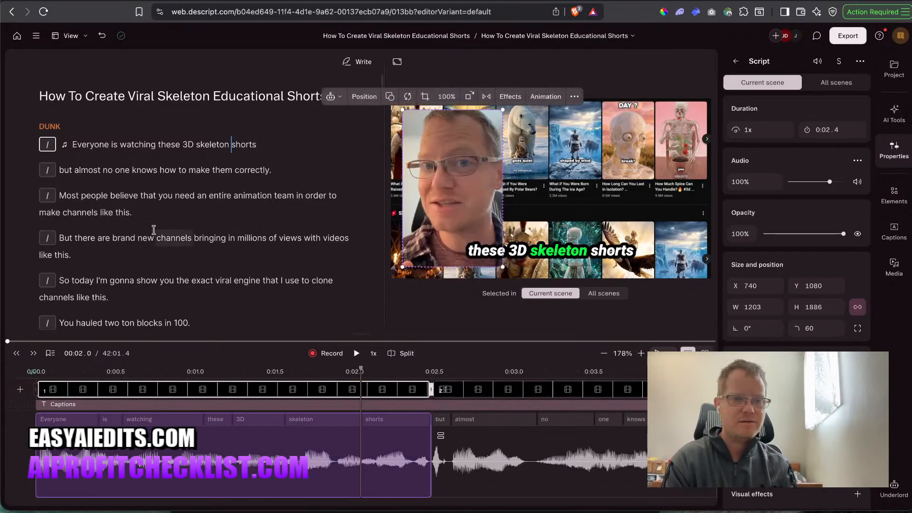
Look back through the script from the opening scenes to the "get transcript" scene.
{"action": "left_click", "coordinate": [151, 238]}
{"action": "scroll", "coordinate": [157, 224], "scroll_direction": "down", "scroll_amount": 15}
{"action": "right_click", "coordinate": [153, 229]}
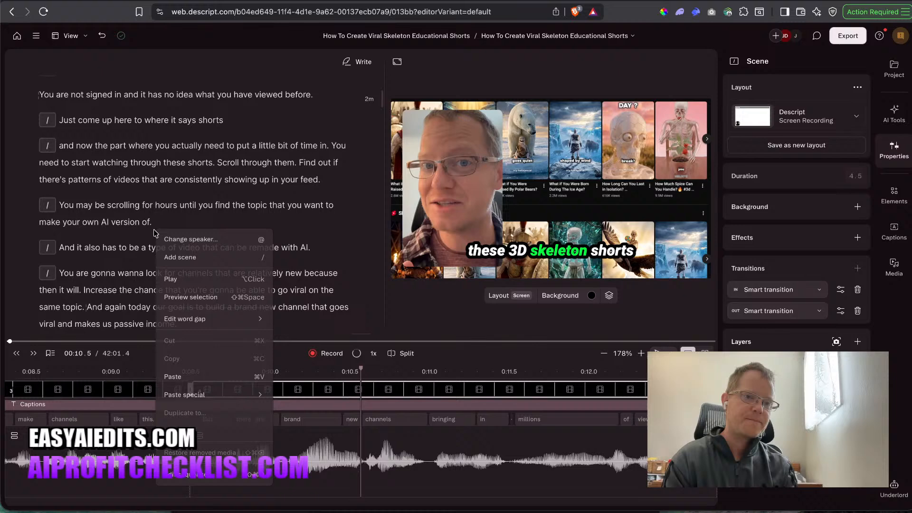
{"action": "left_click", "coordinate": [90, 236]}
{"action": "scroll", "coordinate": [89, 235], "scroll_direction": "down", "scroll_amount": 5}
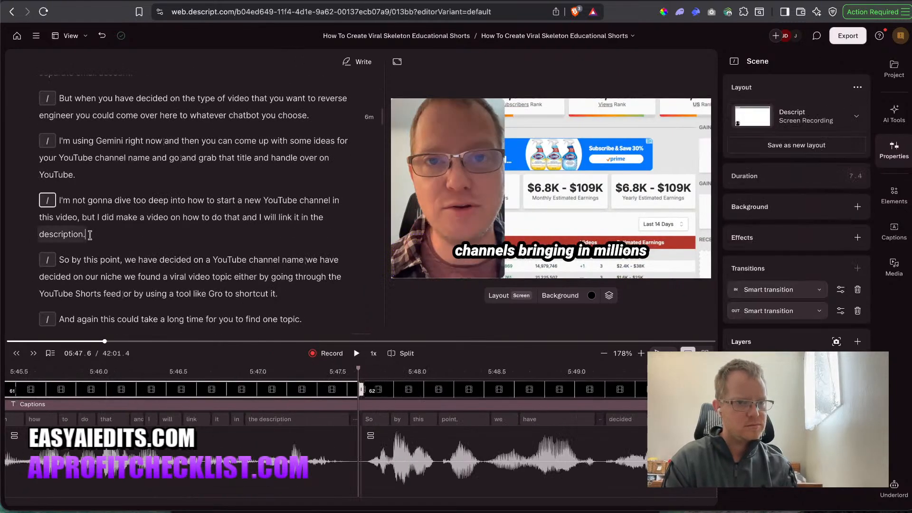
{"action": "scroll", "coordinate": [90, 235], "scroll_direction": "down", "scroll_amount": 15}
{"action": "left_click", "coordinate": [90, 235]}
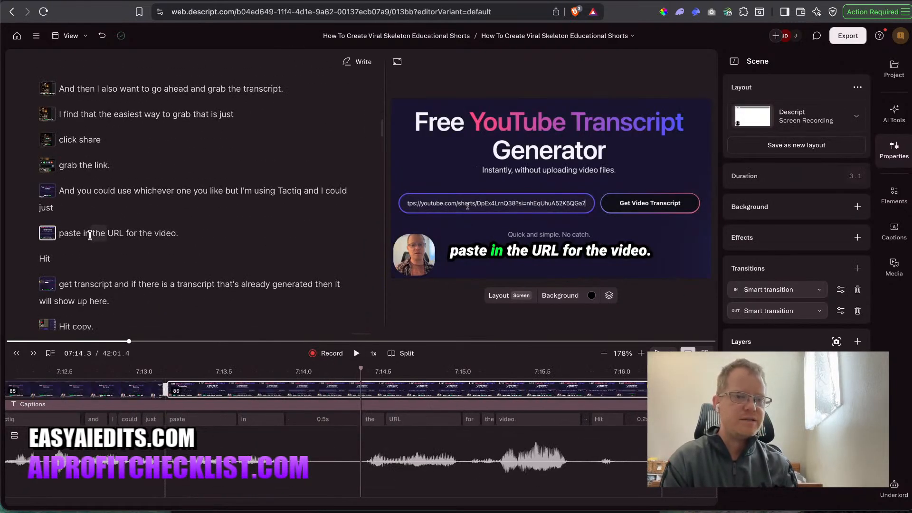
{"action": "left_click", "coordinate": [133, 289]}
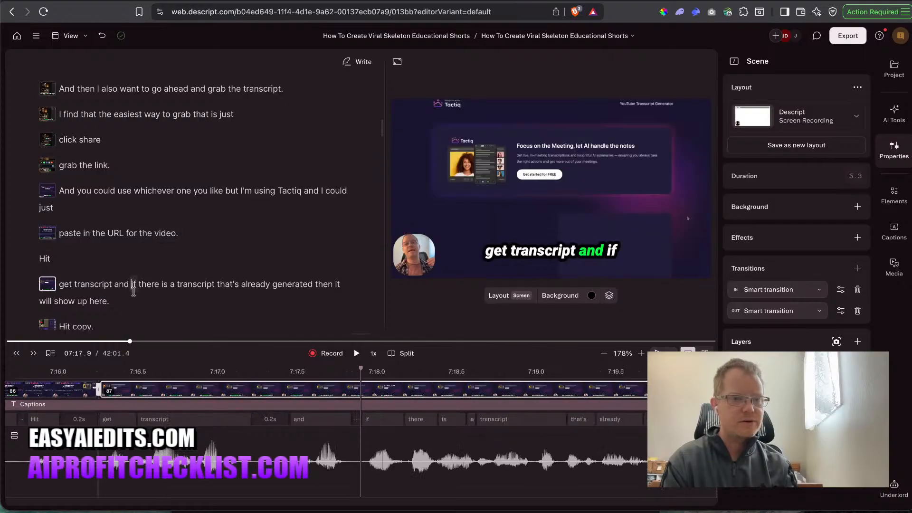
Look through the script scenes from "get transcript" to "Shorts Long Form Video", checking how each frame shows the recording and webcam.
{"action": "scroll", "coordinate": [124, 316], "scroll_direction": "down", "scroll_amount": 3}
{"action": "left_click", "coordinate": [73, 232]}
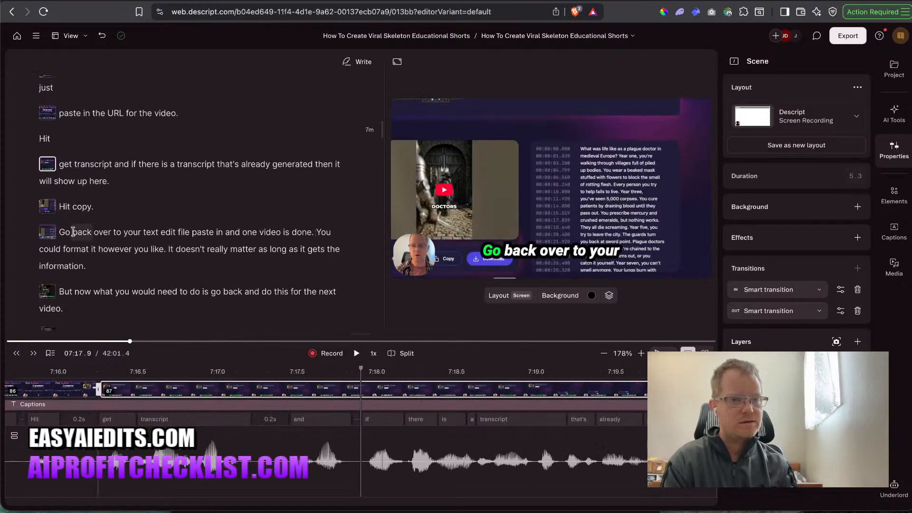
{"action": "left_click", "coordinate": [86, 288]}
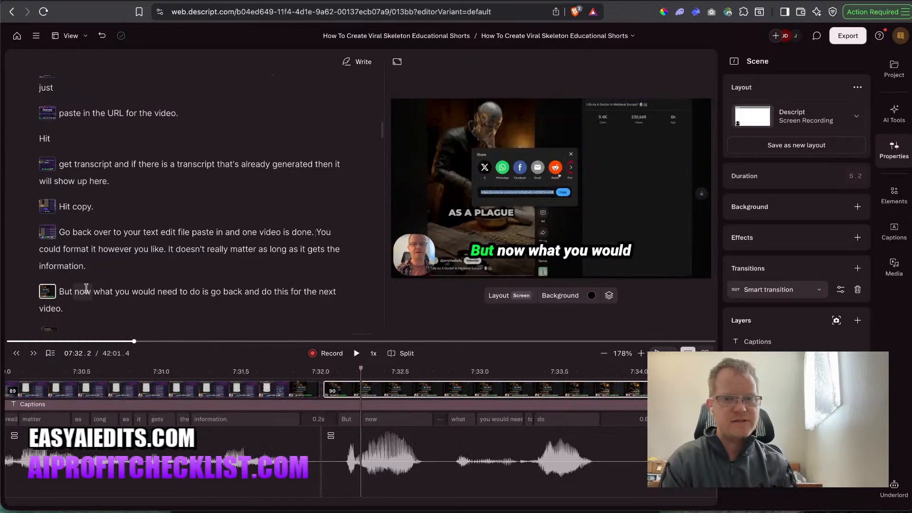
{"action": "scroll", "coordinate": [86, 289], "scroll_direction": "down", "scroll_amount": 10}
{"action": "key", "text": "space"}
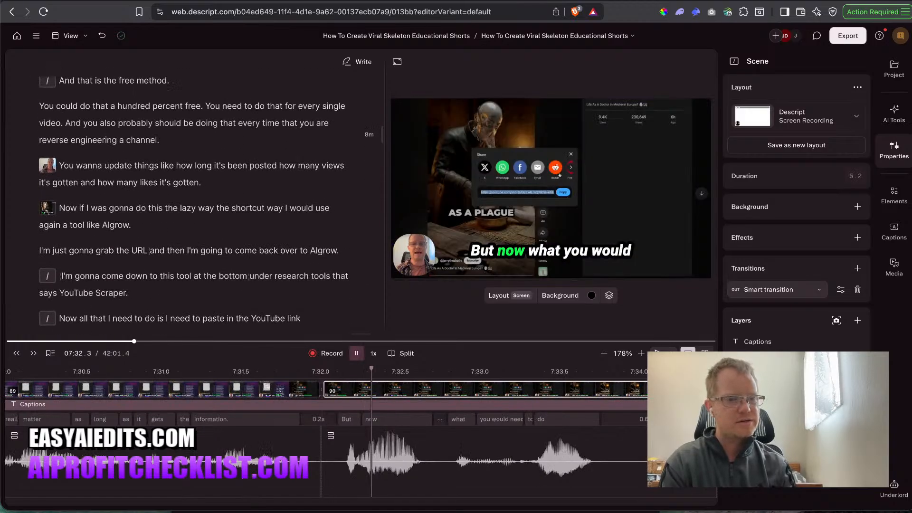
{"action": "key", "text": "space"}
{"action": "left_click", "coordinate": [136, 319]}
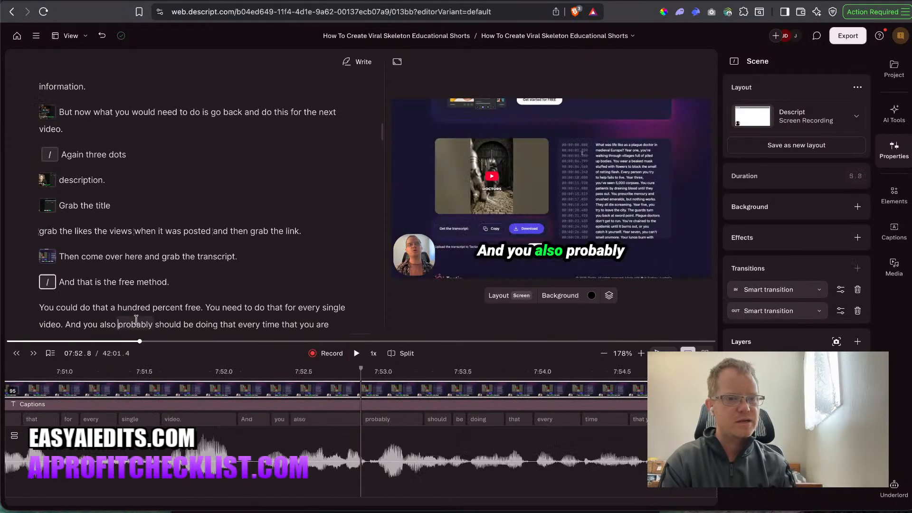
{"action": "scroll", "coordinate": [136, 319], "scroll_direction": "down", "scroll_amount": 5}
{"action": "left_click", "coordinate": [114, 257]}
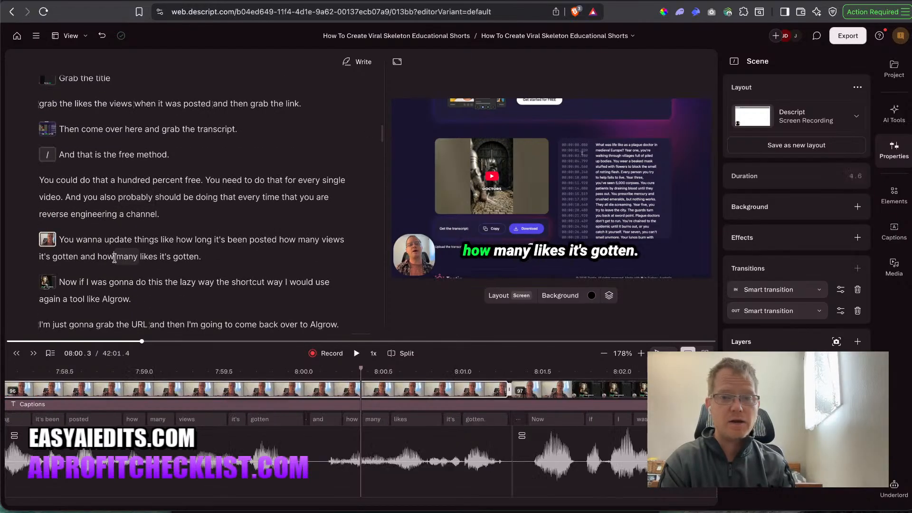
{"action": "scroll", "coordinate": [115, 257], "scroll_direction": "down", "scroll_amount": 2}
{"action": "left_click", "coordinate": [114, 256]}
{"action": "scroll", "coordinate": [115, 266], "scroll_direction": "down", "scroll_amount": 6}
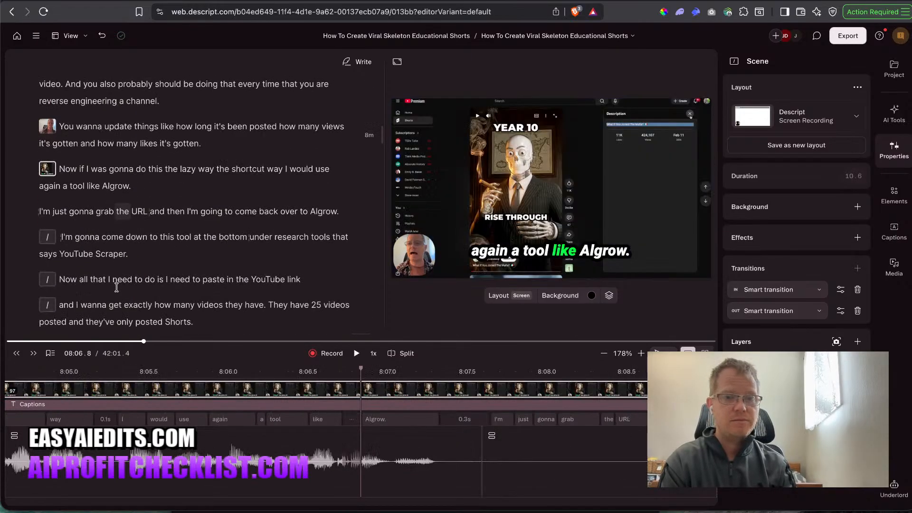
{"action": "left_click", "coordinate": [119, 264]}
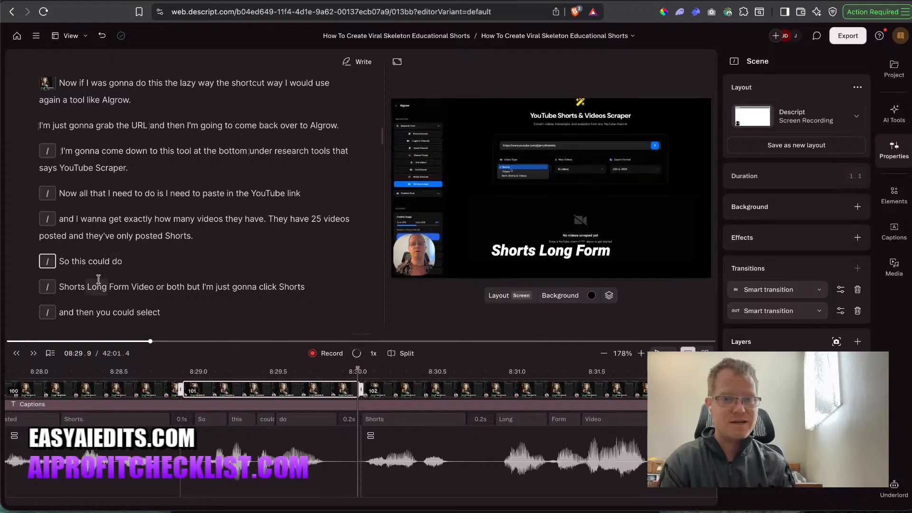
{"action": "scroll", "coordinate": [98, 279], "scroll_direction": "down", "scroll_amount": 1}
{"action": "scroll", "coordinate": [99, 280], "scroll_direction": "up", "scroll_amount": 3}
{"action": "left_click", "coordinate": [94, 179]}
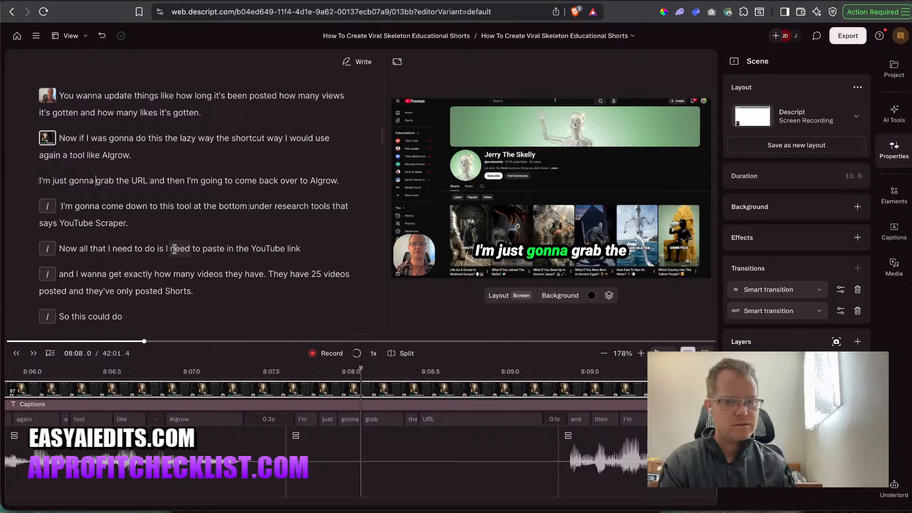
Paste the copied attributes onto the webcam overlay in the "And that is the free method" scene and play it.
{"action": "scroll", "coordinate": [175, 249], "scroll_direction": "up", "scroll_amount": 5}
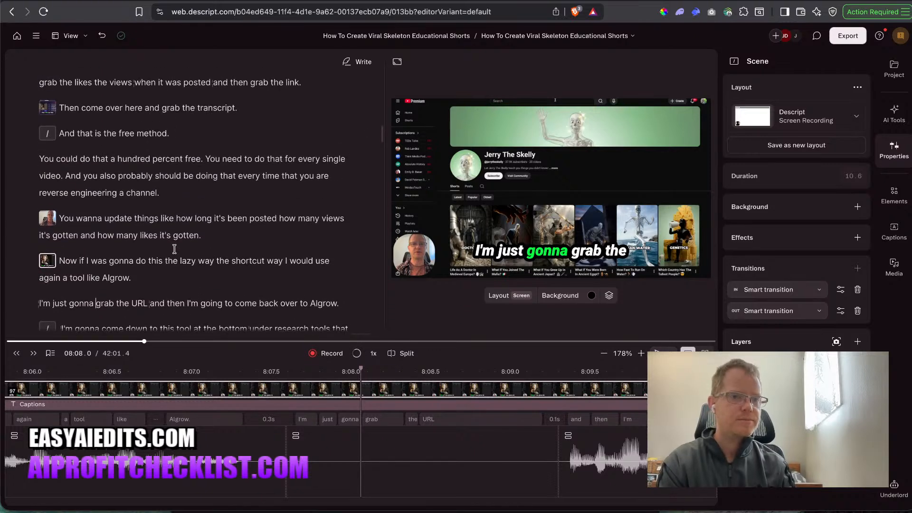
{"action": "scroll", "coordinate": [175, 249], "scroll_direction": "up", "scroll_amount": 2}
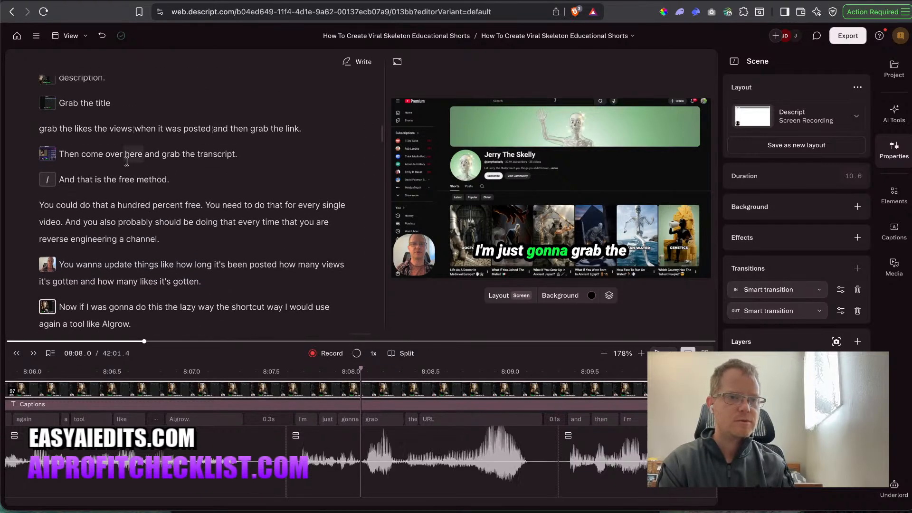
{"action": "left_click", "coordinate": [129, 170]}
{"action": "key", "text": "space"}
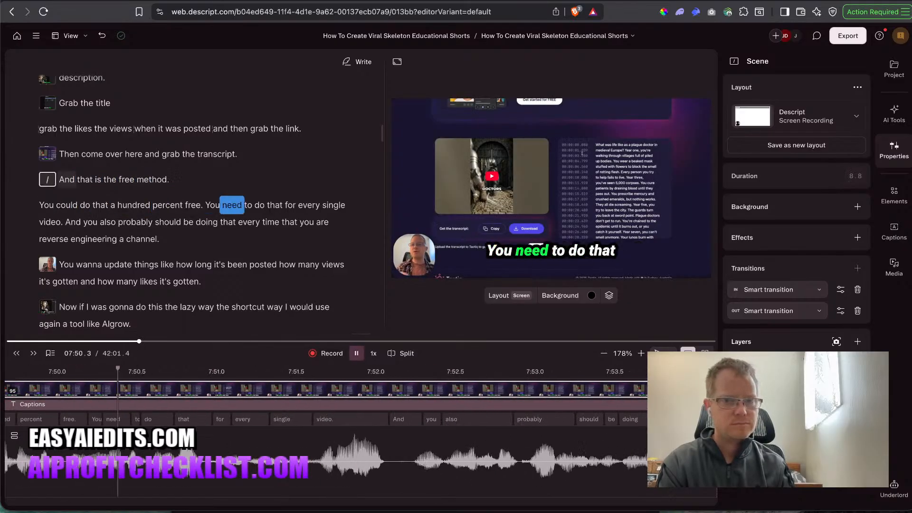
{"action": "key", "text": "space"}
{"action": "key", "text": "space"}
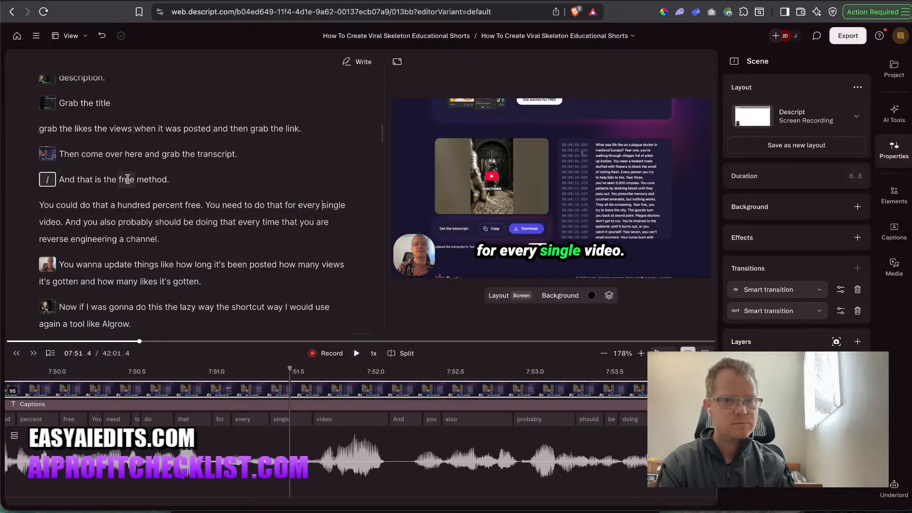
{"action": "left_click", "coordinate": [430, 230]}
{"action": "left_click", "coordinate": [415, 256]}
{"action": "right_click", "coordinate": [415, 257]}
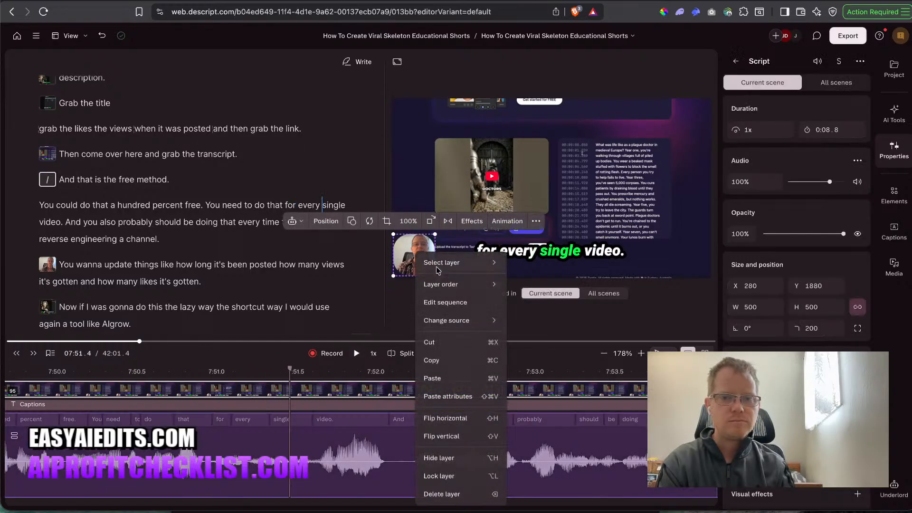
{"action": "left_click", "coordinate": [448, 396]}
{"action": "key", "text": "space"}
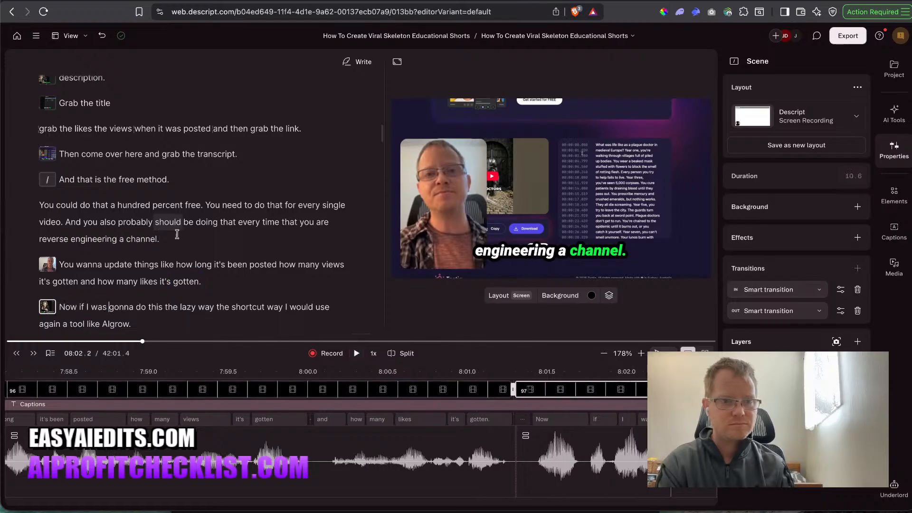
Paste the same attributes onto the webcam overlay in the "You wanna update things" scene and play into the following scene.
{"action": "left_click", "coordinate": [145, 266]}
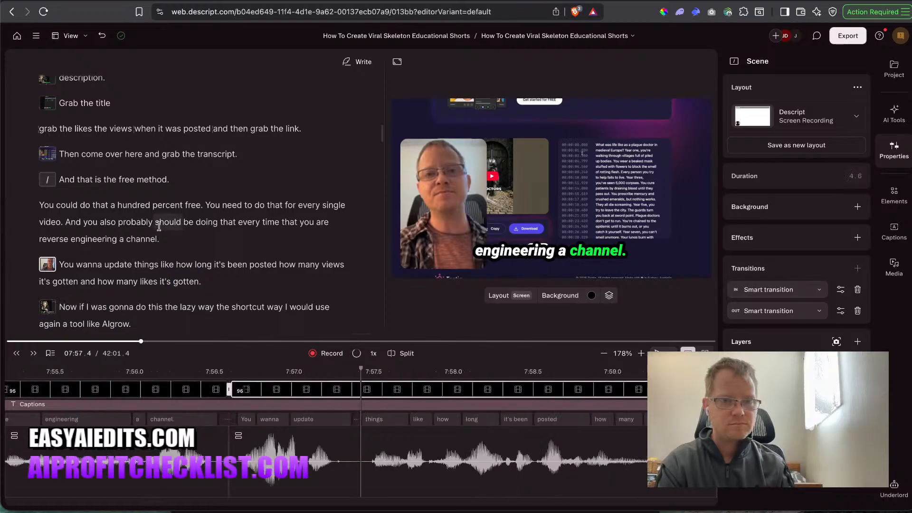
{"action": "scroll", "coordinate": [159, 227], "scroll_direction": "up", "scroll_amount": 1}
{"action": "left_click", "coordinate": [163, 186]}
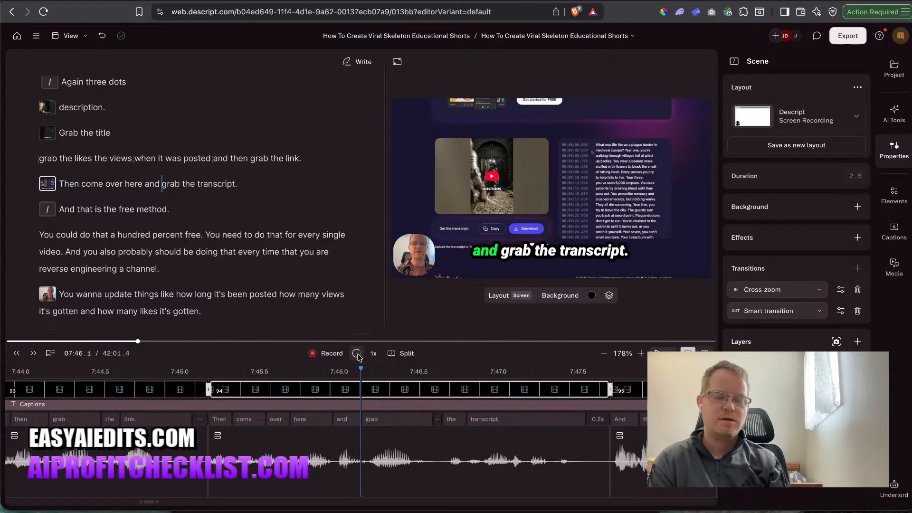
{"action": "left_click", "coordinate": [357, 354]}
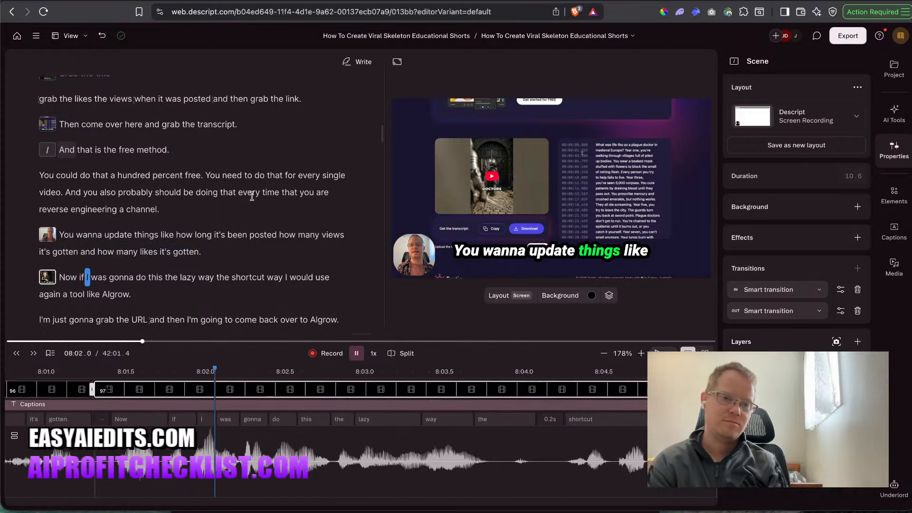
{"action": "left_click", "coordinate": [184, 235]}
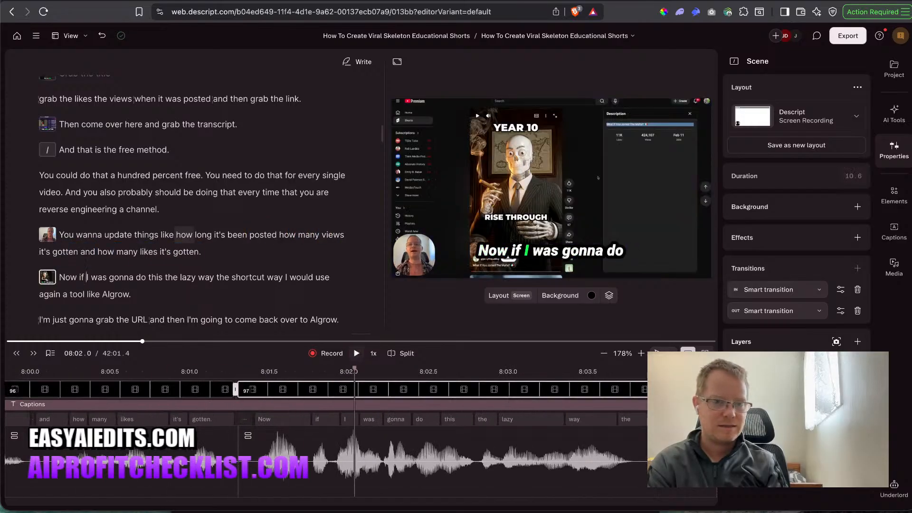
{"action": "left_click", "coordinate": [161, 252]}
{"action": "right_click", "coordinate": [415, 262]}
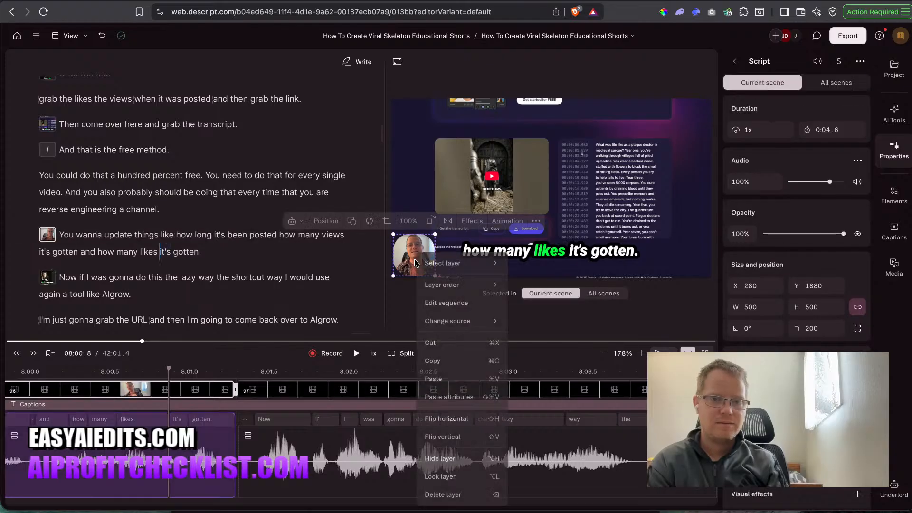
{"action": "left_click", "coordinate": [453, 397]}
{"action": "key", "text": "space"}
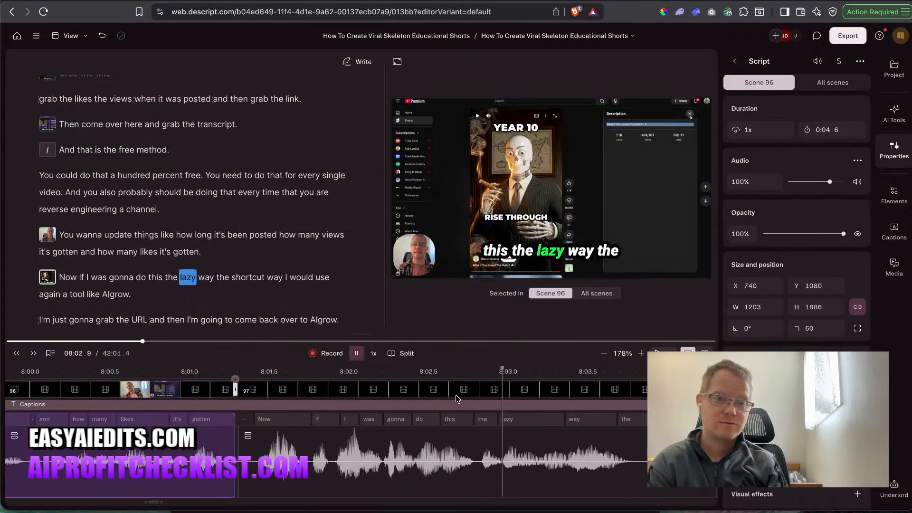
{"action": "key", "text": "space"}
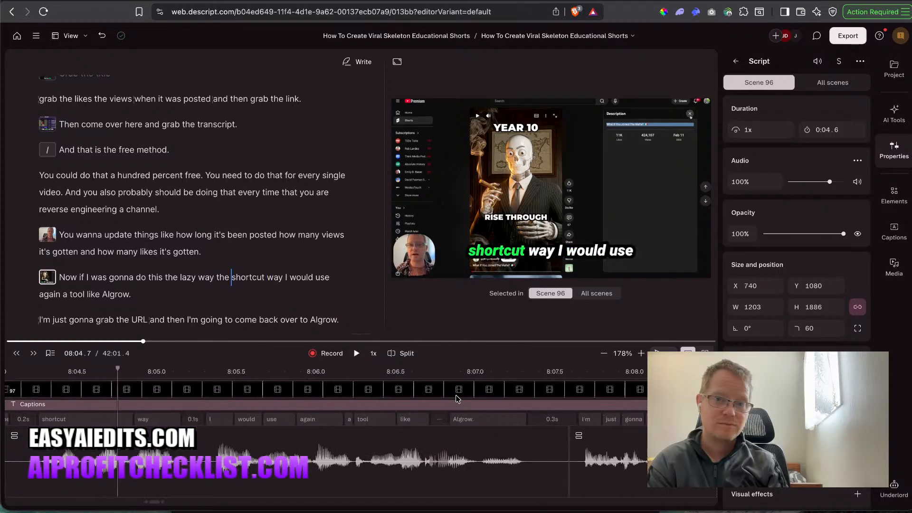
Enlarge the screen recording in the "Now if I was gonna do this" scene to about 4785 × 3092 and reposition it.
{"action": "left_click", "coordinate": [445, 99]}
{"action": "left_click_drag", "start_coordinate": [389, 73], "coordinate": [328, 33]}
{"action": "left_click_drag", "start_coordinate": [597, 158], "coordinate": [611, 178]}
{"action": "key", "text": "space"}
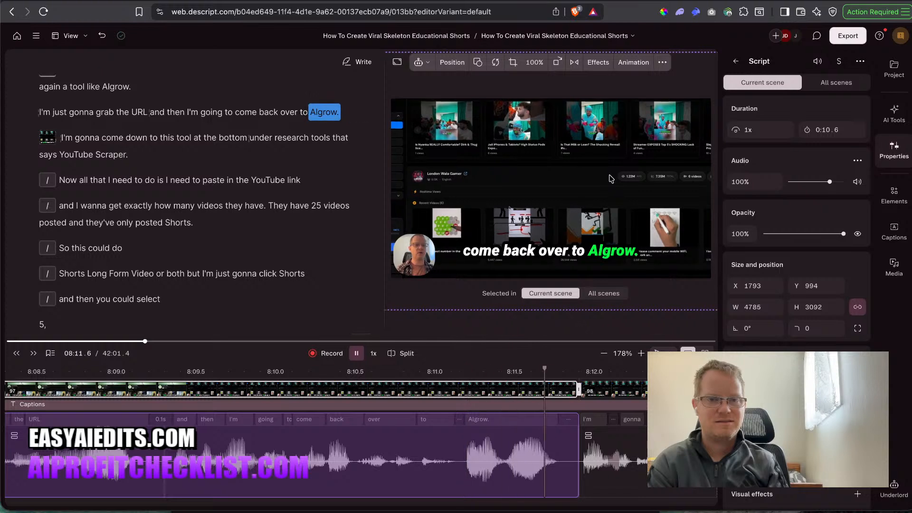
Play the "I'm just gonna grab the URL" line and insert a scene break before "and then I'm going to come back".
{"action": "key", "text": "space"}
{"action": "left_click", "coordinate": [101, 88]}
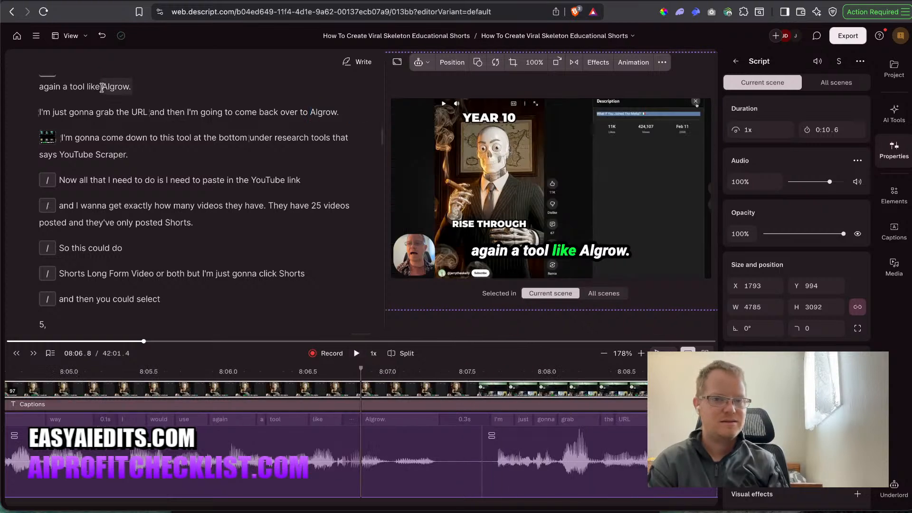
{"action": "key", "text": "space"}
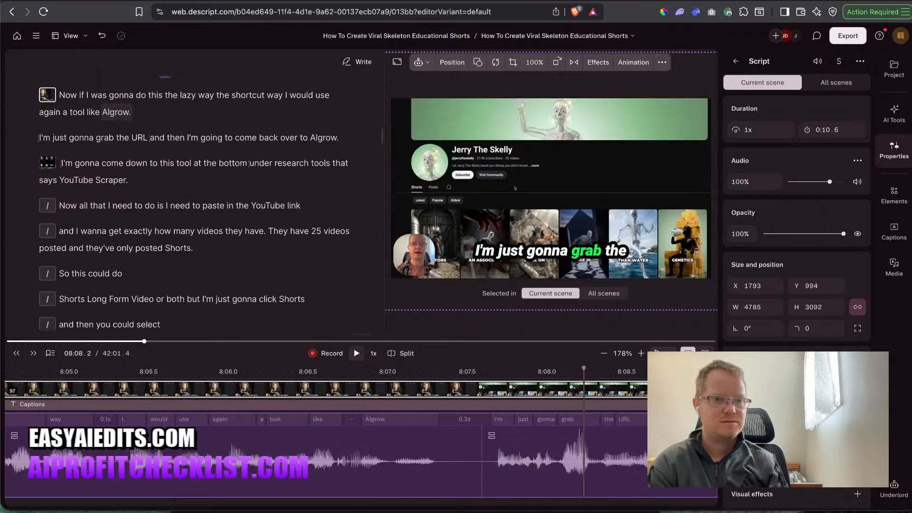
{"action": "key", "text": "space"}
{"action": "key", "text": "space"}
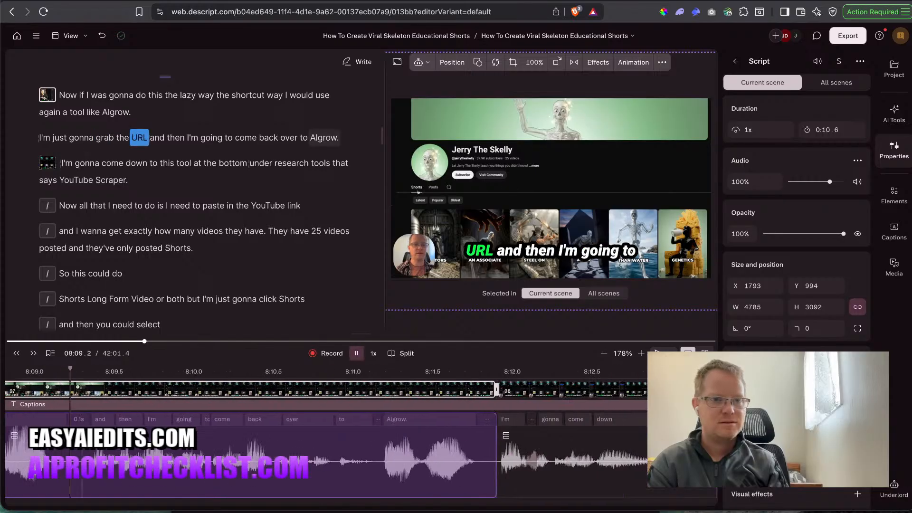
{"action": "key", "text": "space"}
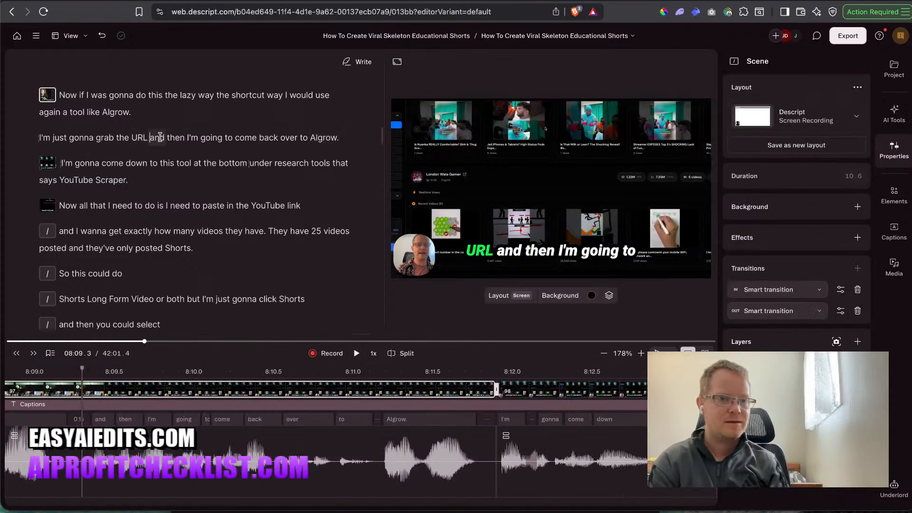
{"action": "key", "text": "slash"}
{"action": "key", "text": "slash"}
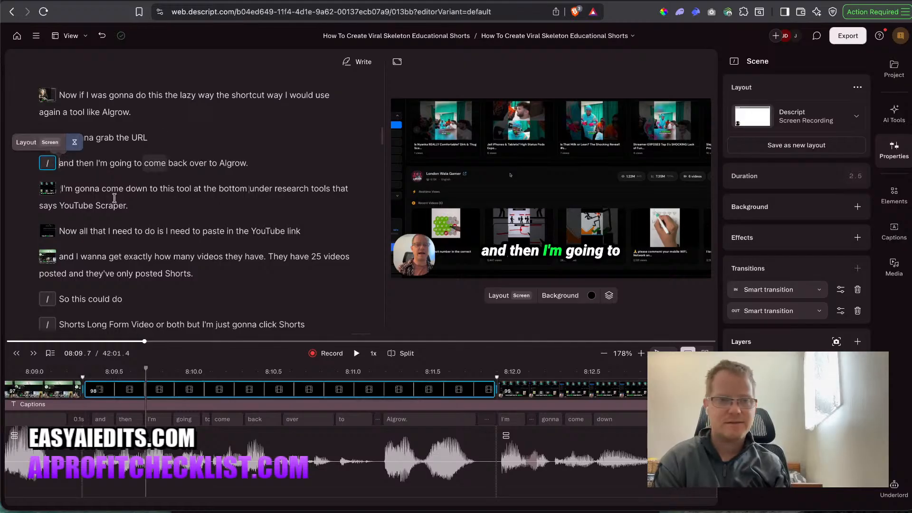
Scale the screen recording in the "and then I'm going to come back over to Algrow" scene to about 4075 × 2634.
{"action": "left_click", "coordinate": [483, 206]}
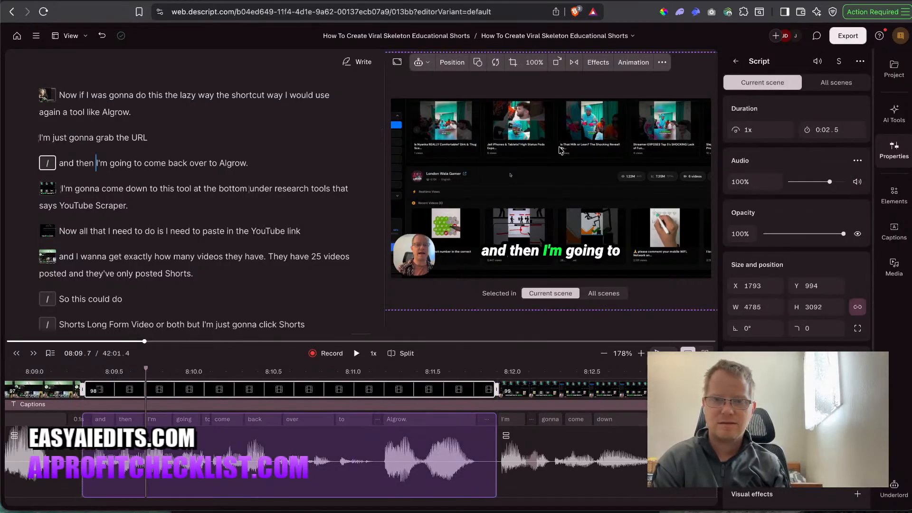
{"action": "left_click_drag", "start_coordinate": [561, 151], "coordinate": [504, 187]}
{"action": "left_click_drag", "start_coordinate": [682, 94], "coordinate": [623, 131]}
{"action": "left_click_drag", "start_coordinate": [544, 202], "coordinate": [641, 147]}
{"action": "key", "text": "space"}
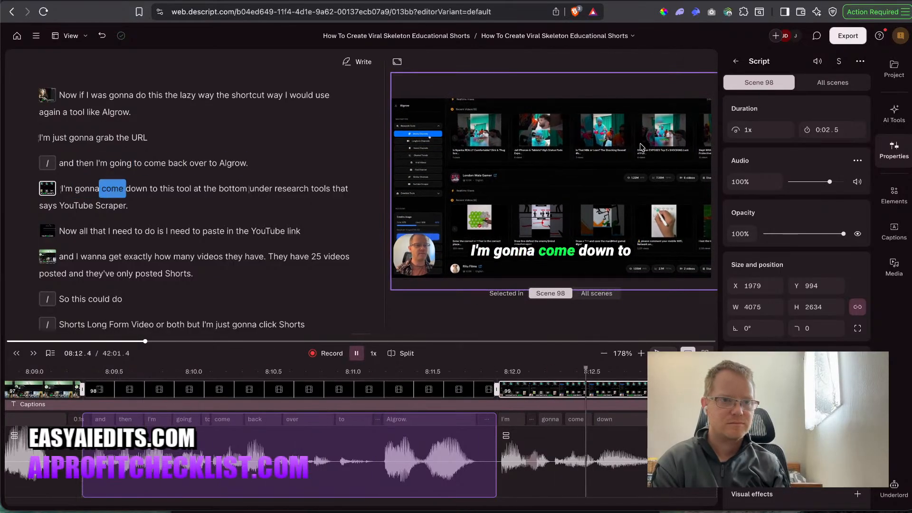
Enlarge the recording in the "I'm gonna come down to this tool" scene to about 5871 × 3795, framing the YouTube Scraper entry.
{"action": "left_click", "coordinate": [176, 189]}
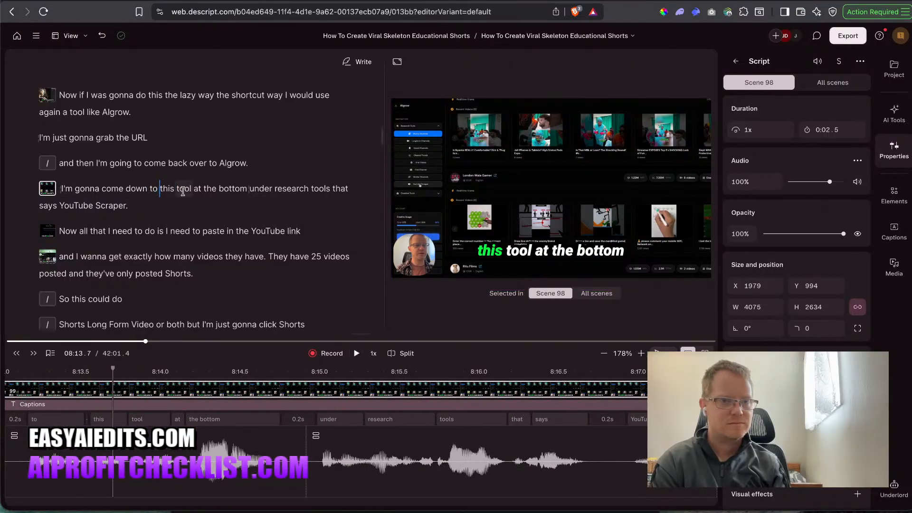
{"action": "left_click_drag", "start_coordinate": [491, 162], "coordinate": [597, 245]}
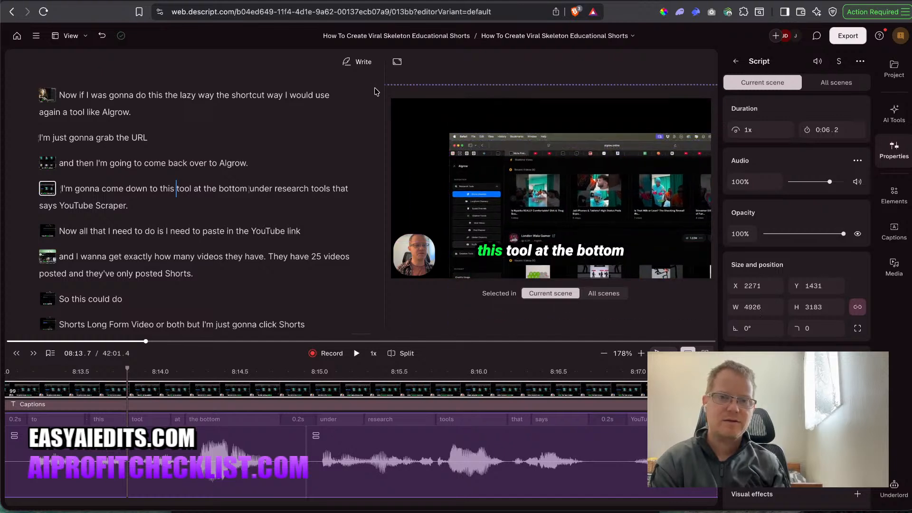
{"action": "left_click_drag", "start_coordinate": [449, 133], "coordinate": [291, 41]}
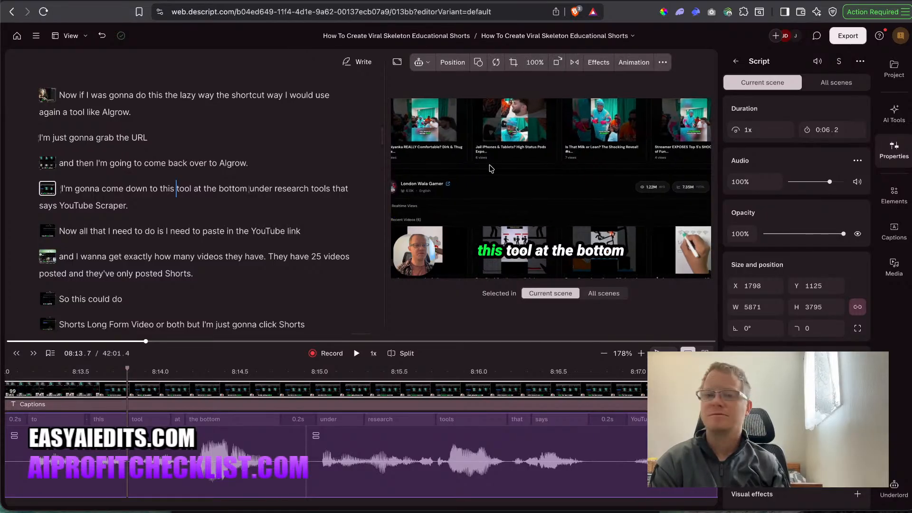
{"action": "left_click_drag", "start_coordinate": [454, 163], "coordinate": [588, 164]}
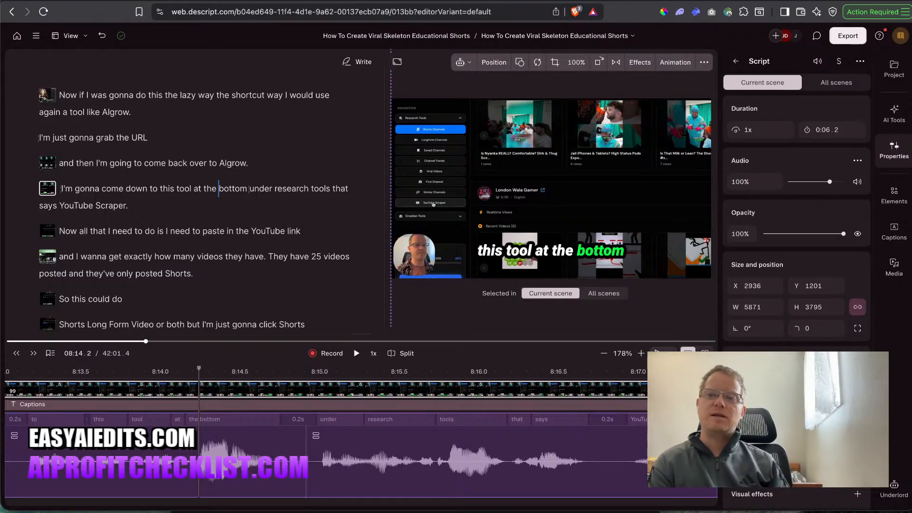
Switch to the Remotion website in the browser and view the top of its home page.
{"action": "left_click", "coordinate": [755, 1]}
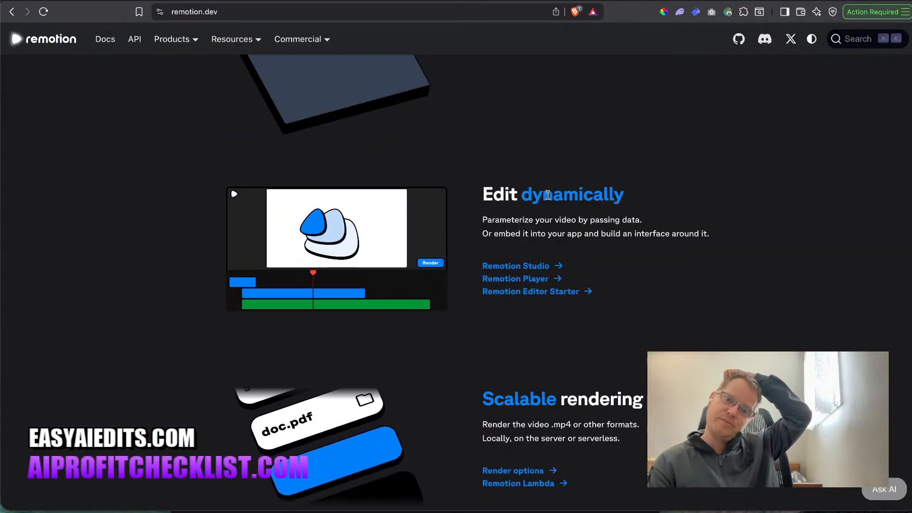
{"action": "scroll", "coordinate": [548, 194], "scroll_direction": "up", "scroll_amount": 5}
{"action": "scroll", "coordinate": [548, 195], "scroll_direction": "up", "scroll_amount": 5}
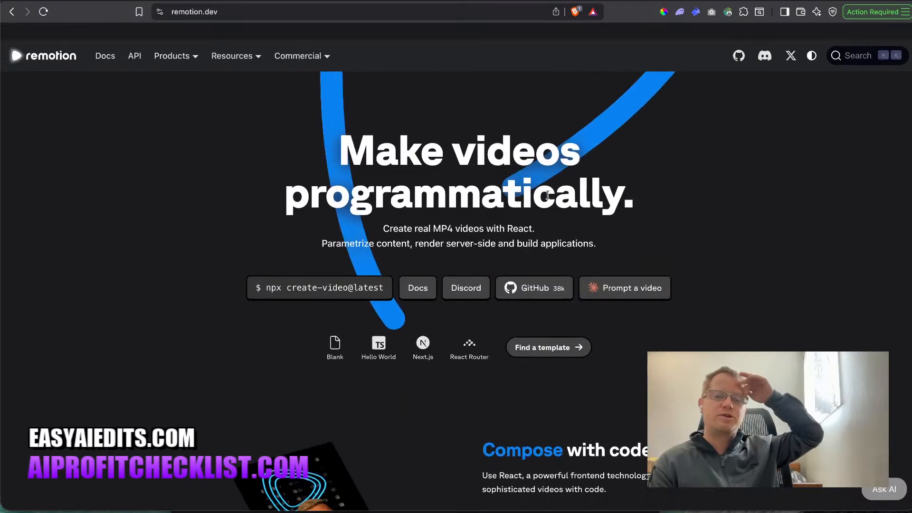
Switch to the Claude desktop app to view the desktop file organization conversation, and return to the Remotion home page.
{"action": "left_click", "coordinate": [635, 512]}
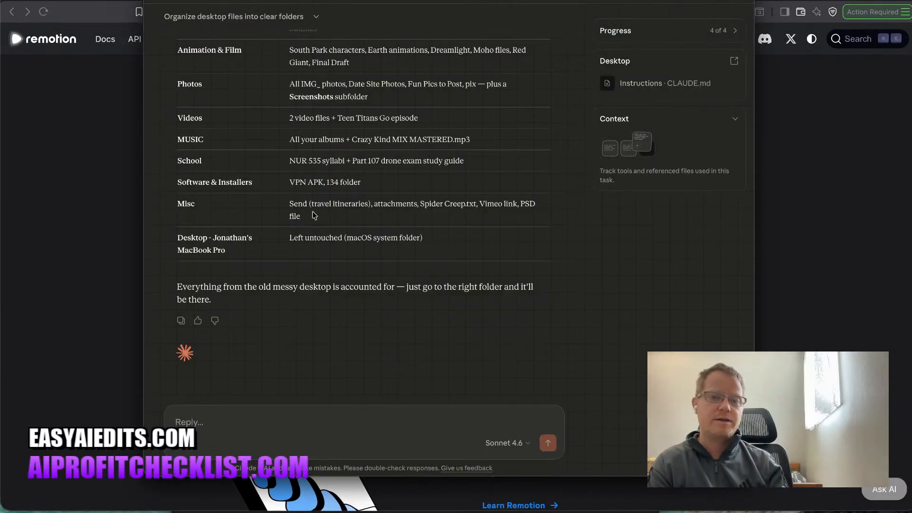
{"action": "left_click", "coordinate": [764, 255]}
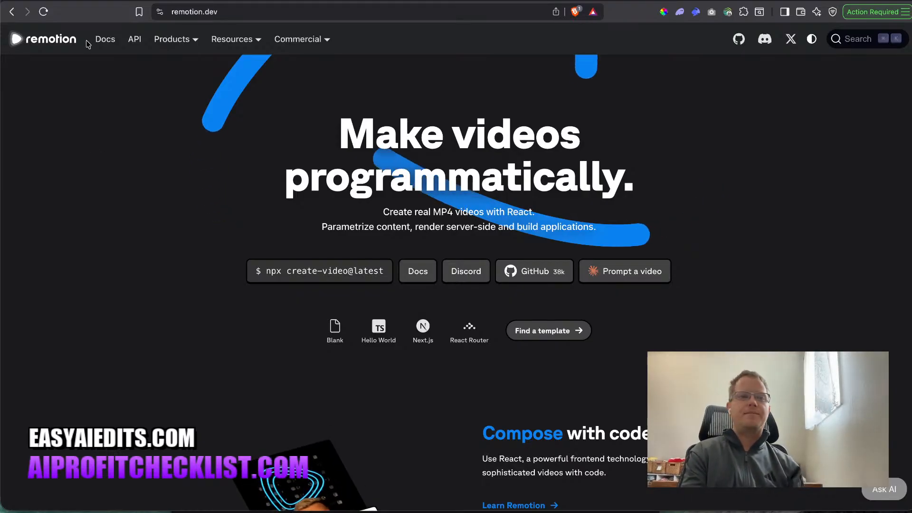
Switch from the Remotion home page past the Descript project to Algrow's YouTube Shorts & Videos Scraper page.
{"action": "key", "text": "ctrl+Tab"}
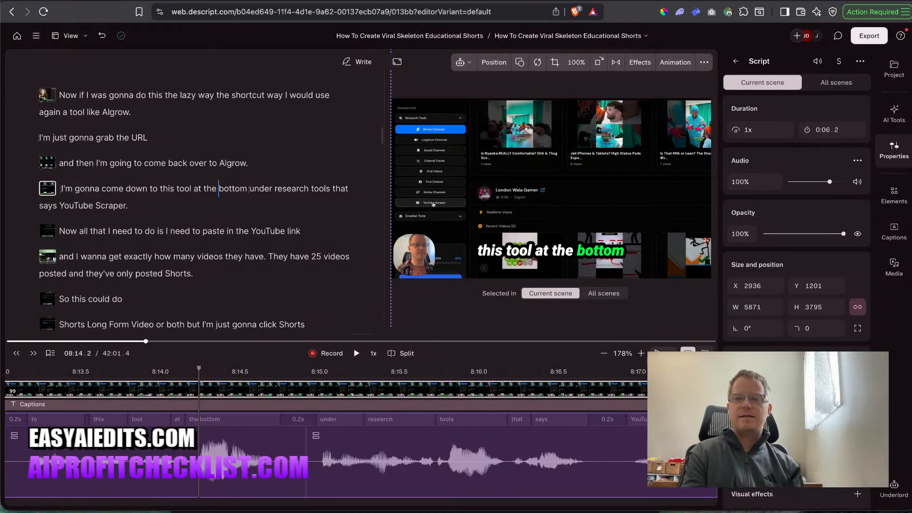
{"action": "key", "text": "ctrl+shift+Tab"}
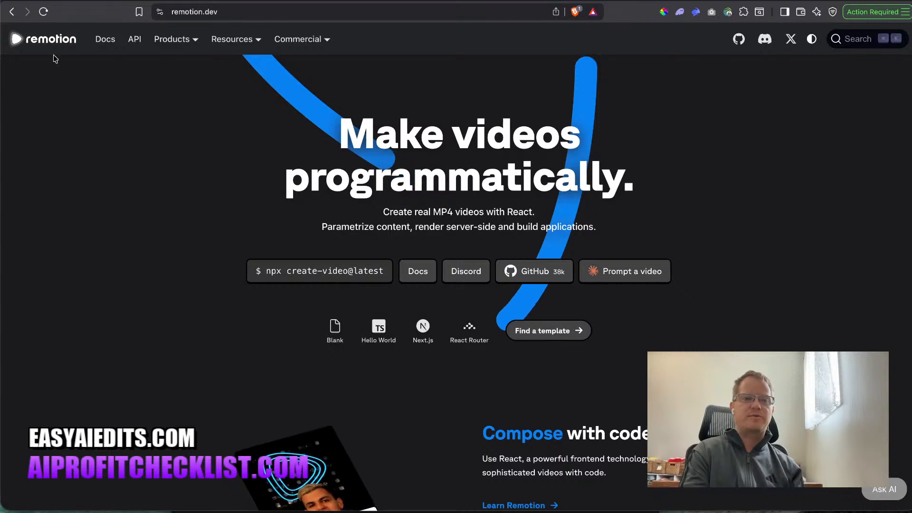
{"action": "key", "text": "ctrl+Tab"}
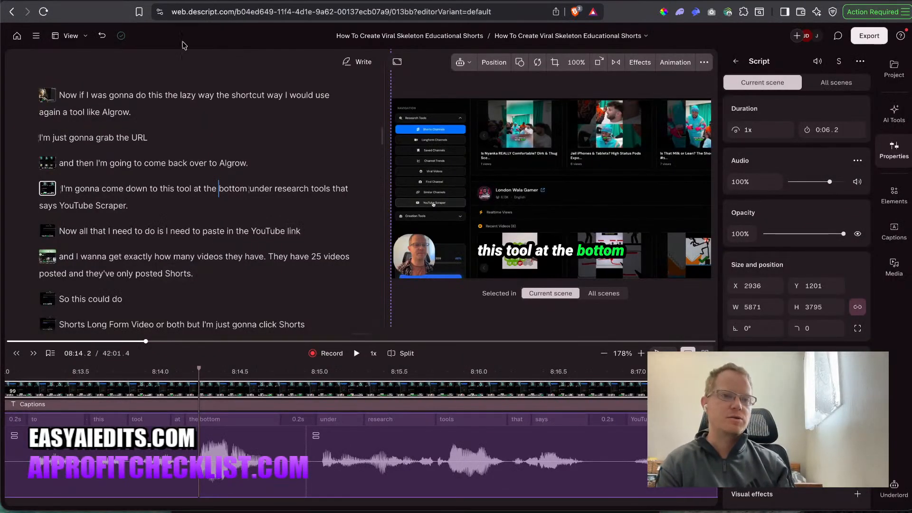
{"action": "key", "text": "ctrl+Tab"}
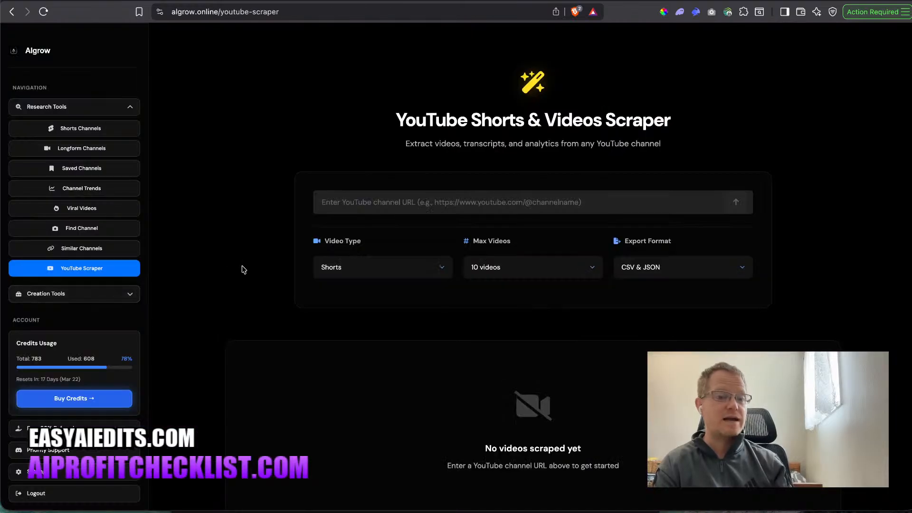